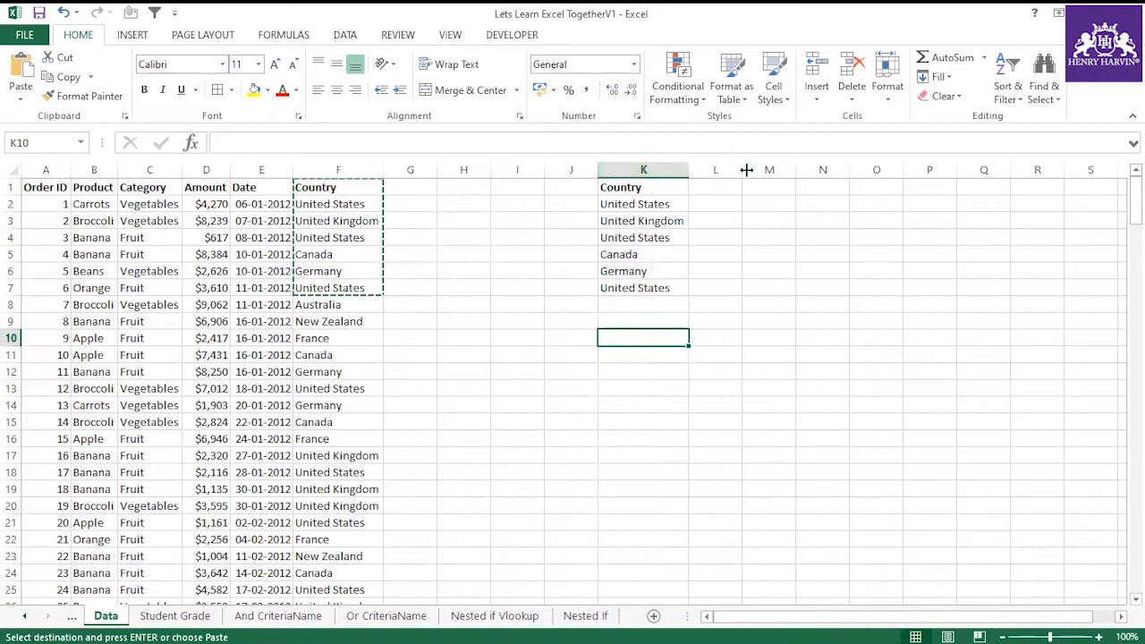
# Step: Examine the country entries in K2:K7 and the empty cells beside them in column L
pyautogui.click(711, 286)
pyautogui.moveTo(659, 187); pyautogui.dragTo(748, 288)
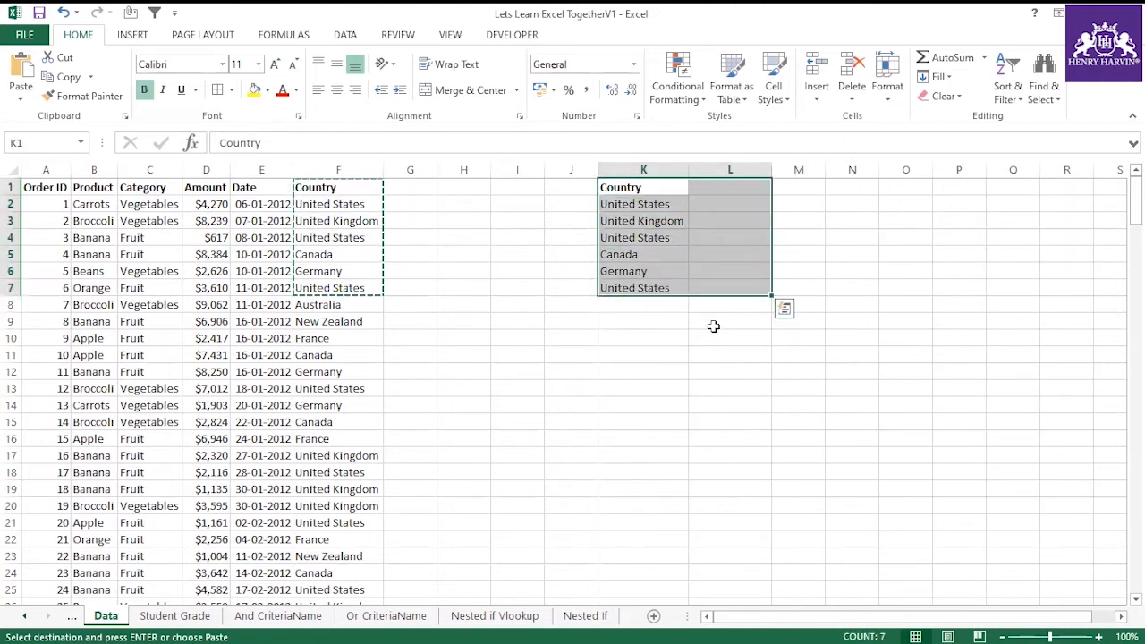
pyautogui.click(711, 337)
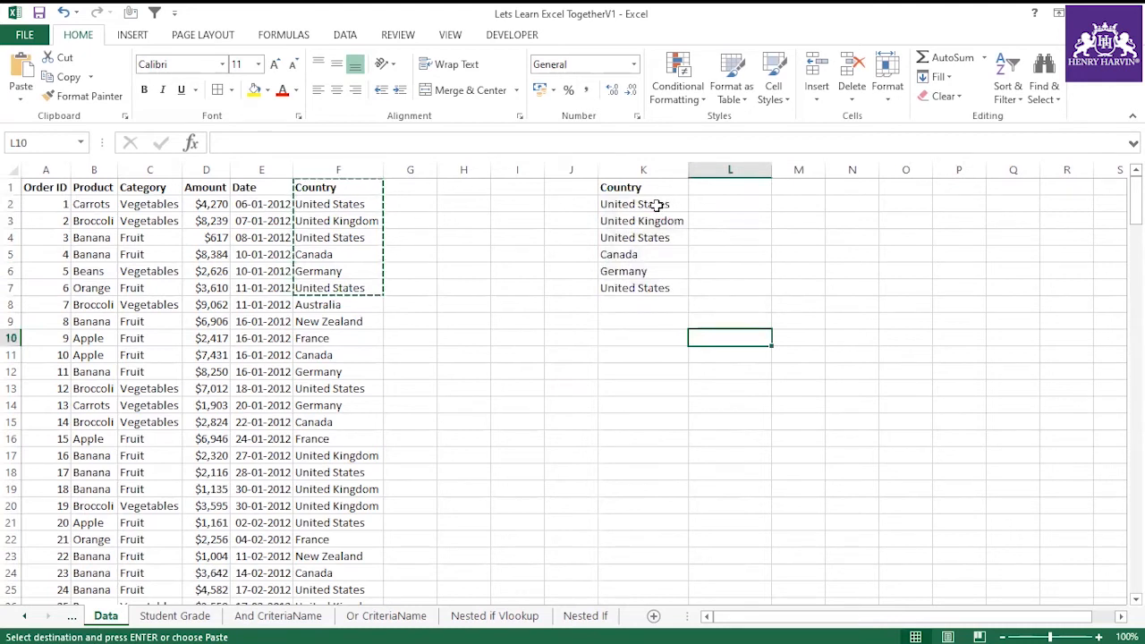
pyautogui.click(657, 204)
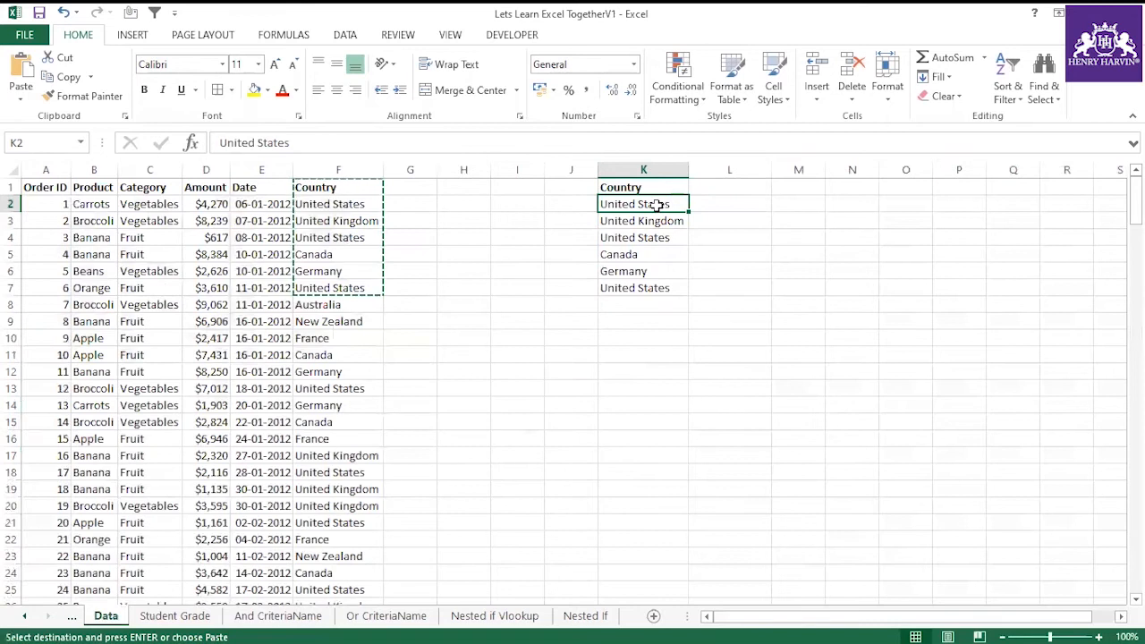
pyautogui.click(752, 203)
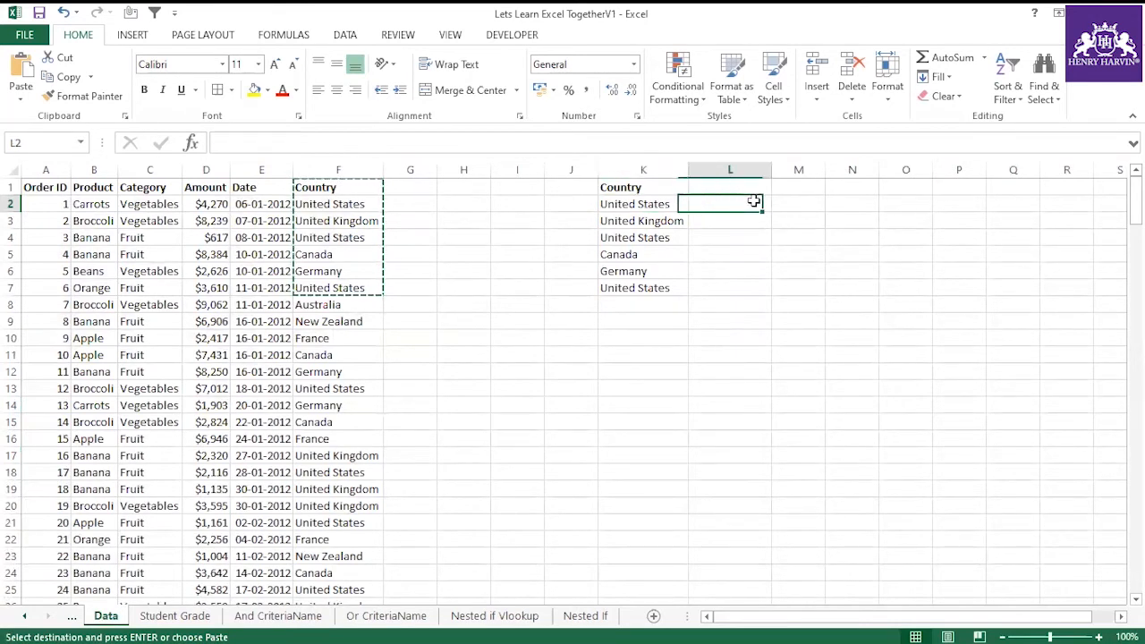
pyautogui.click(656, 221)
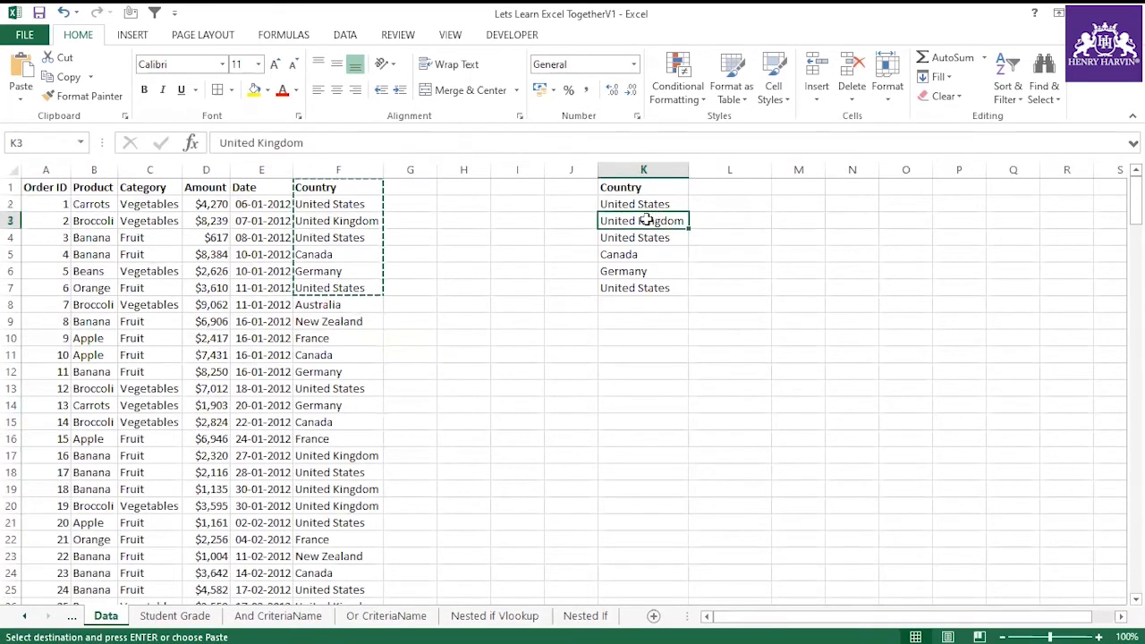
pyautogui.click(646, 255)
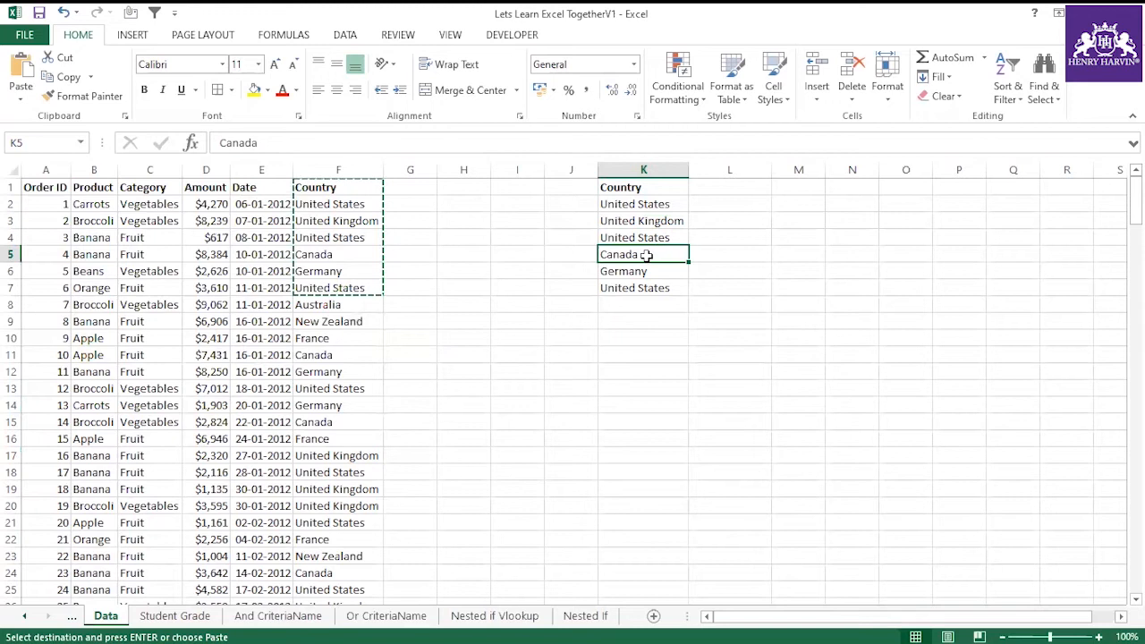
pyautogui.click(648, 270)
pyautogui.click(652, 288)
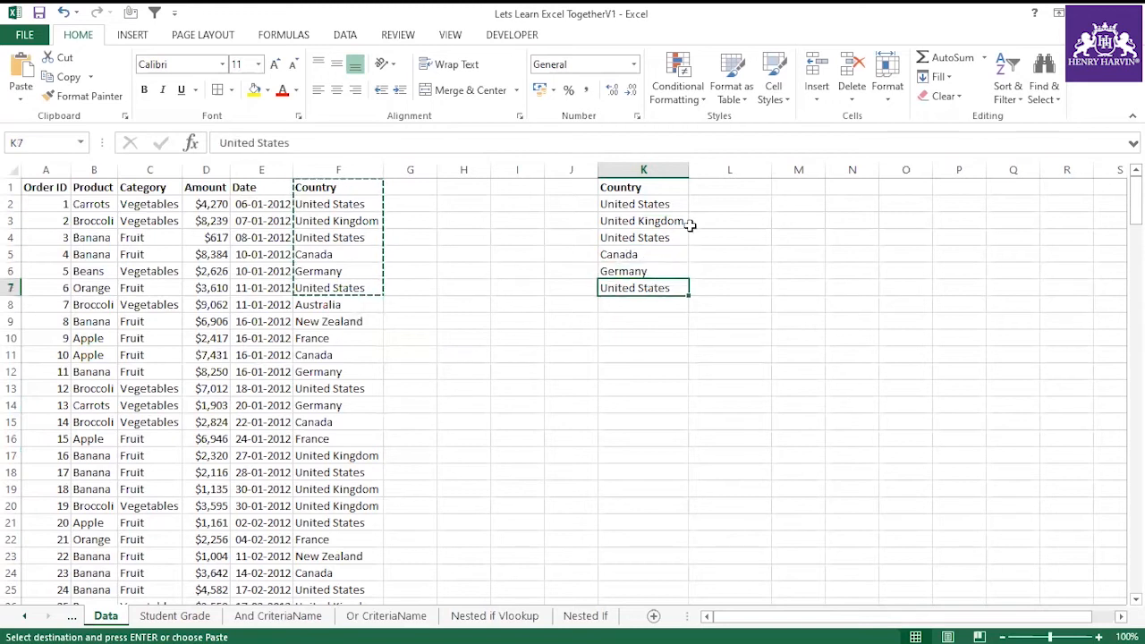
# Step: Enter the heading "Short Name" in cell L1, beside the Country heading
pyautogui.click(714, 187)
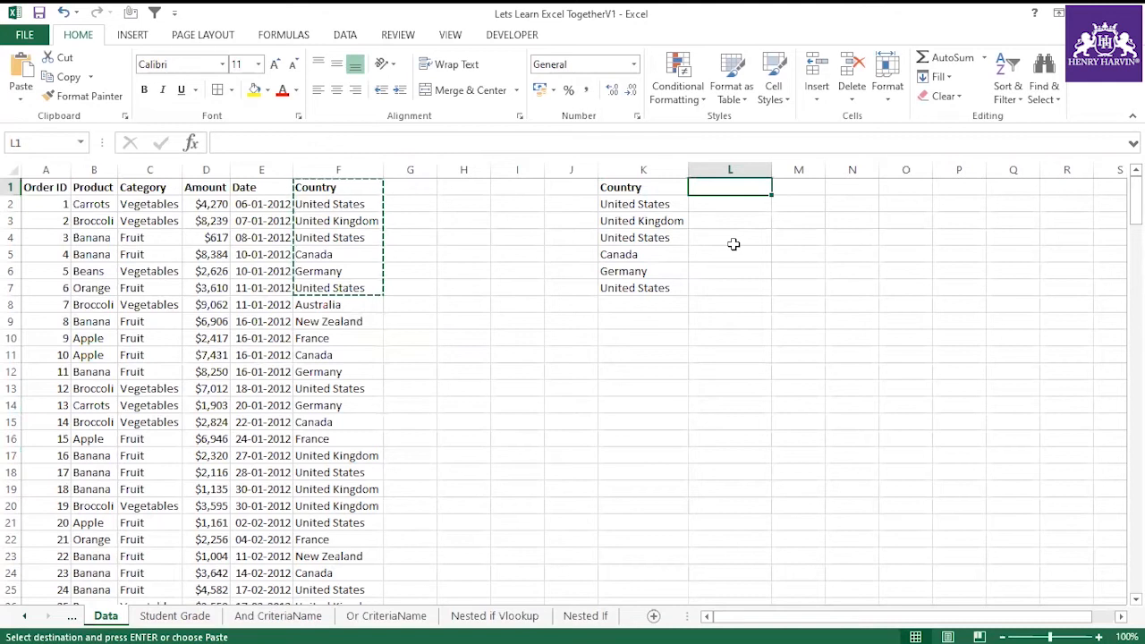
pyautogui.write('S')
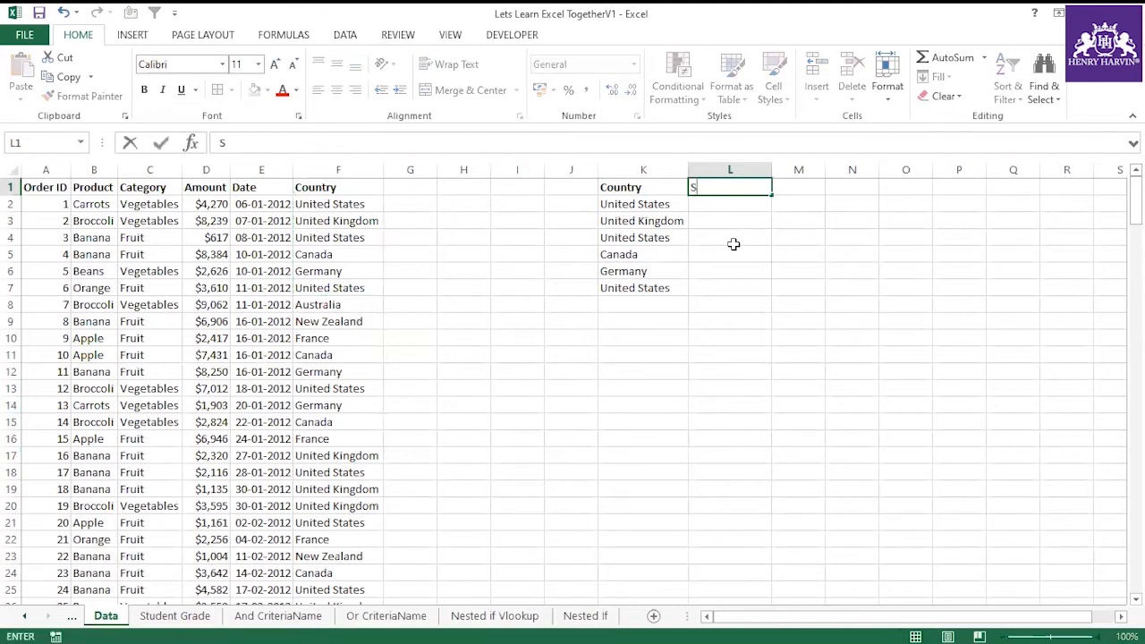
pyautogui.write('hort Name')
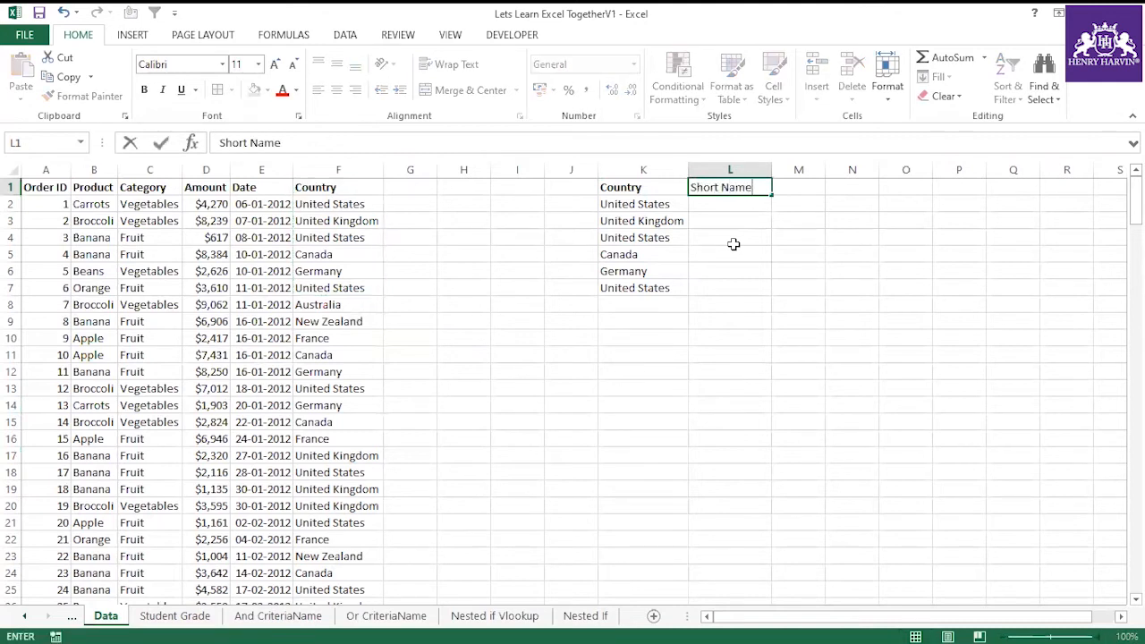
pyautogui.click(733, 248)
pyautogui.press('Up')
pyautogui.press('Up')
pyautogui.press('Up')
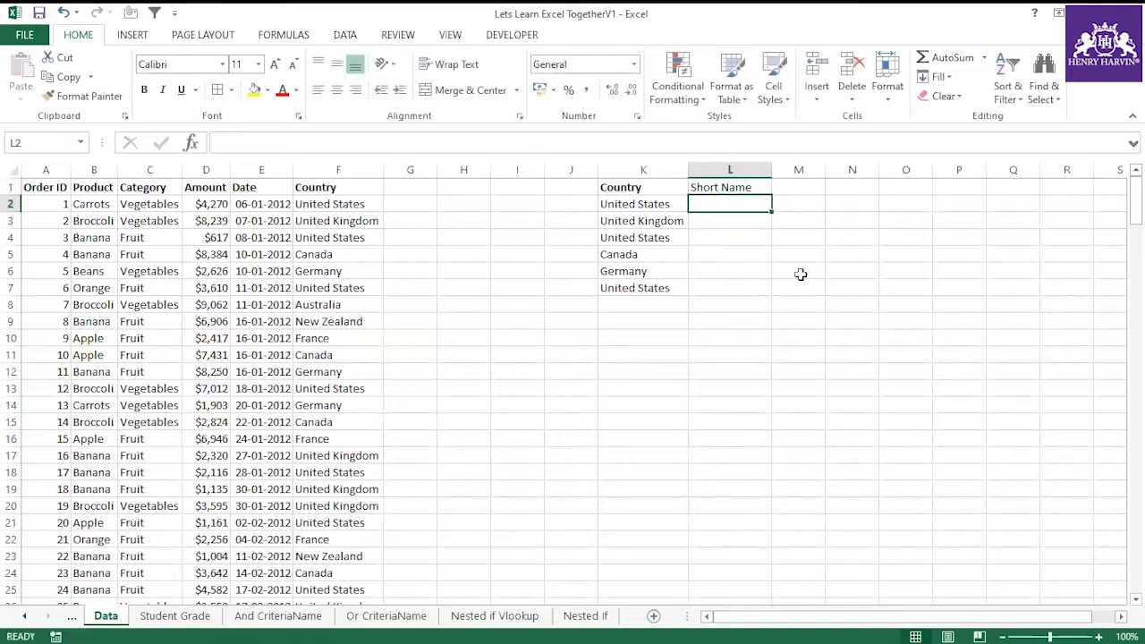
# Step: Enter the formula =IF(K2="United States","US","Non-US") in cell L2
pyautogui.write('=if')
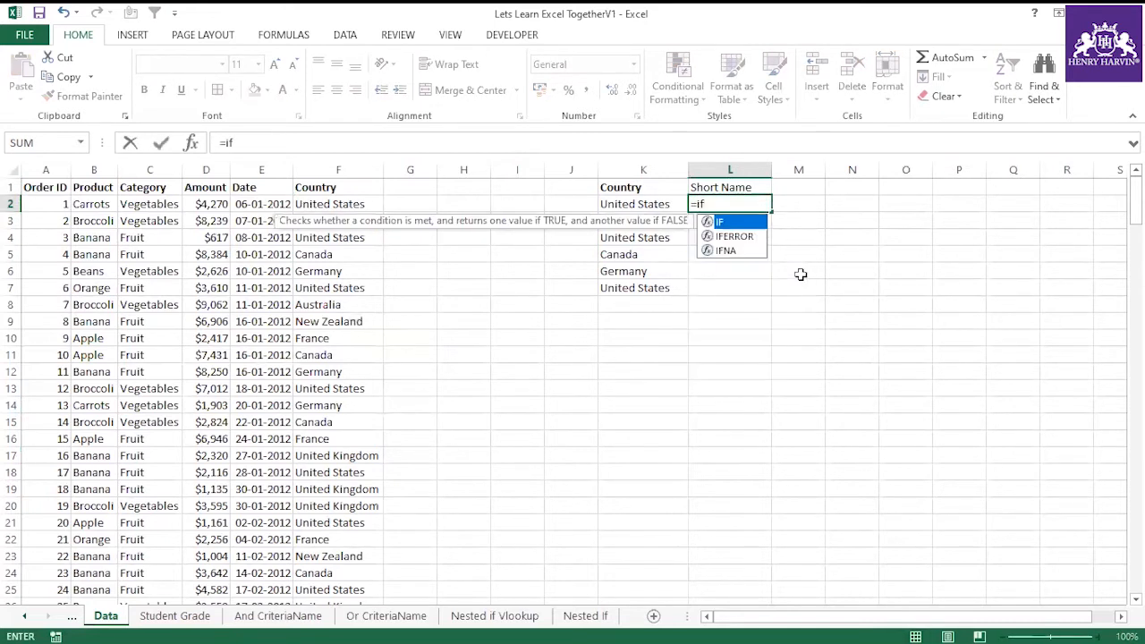
pyautogui.write('(')
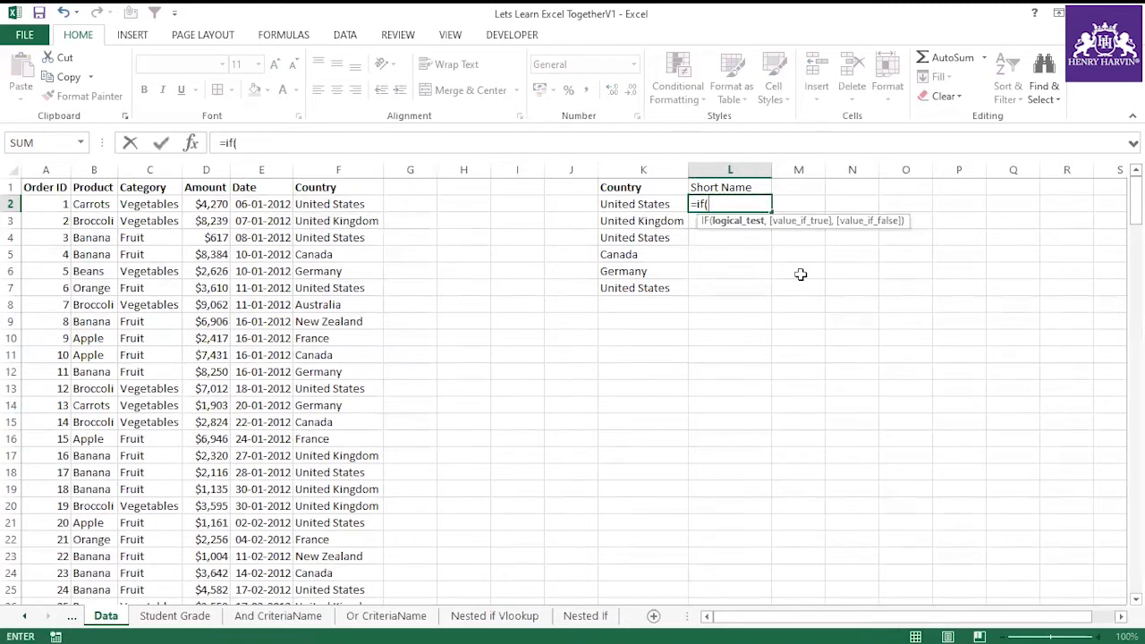
pyautogui.click(645, 204)
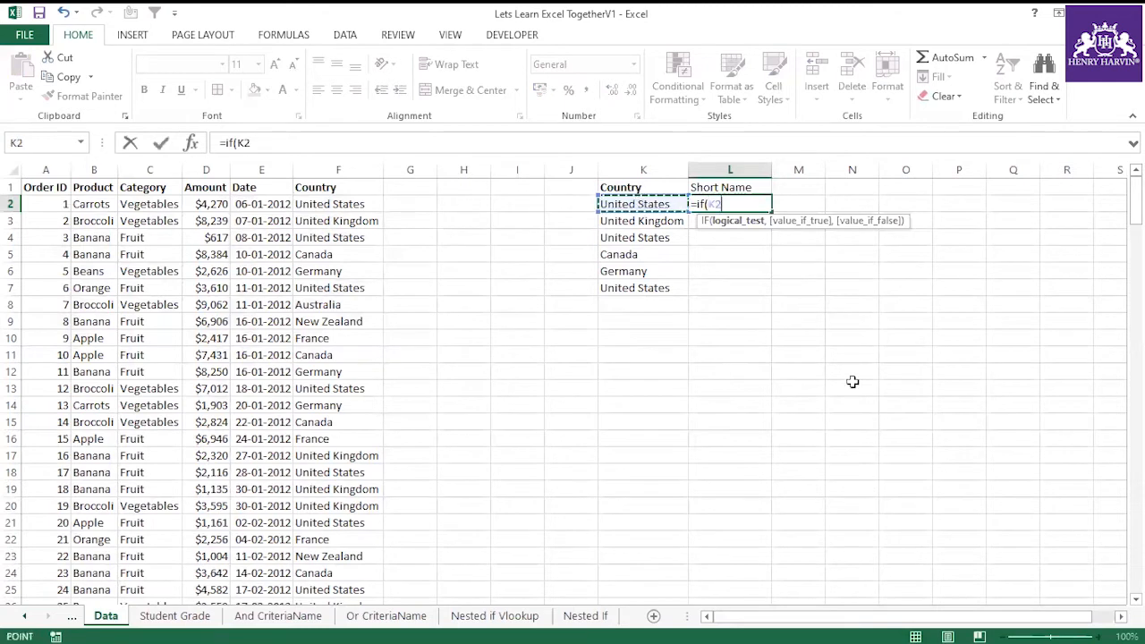
pyautogui.write('="United')
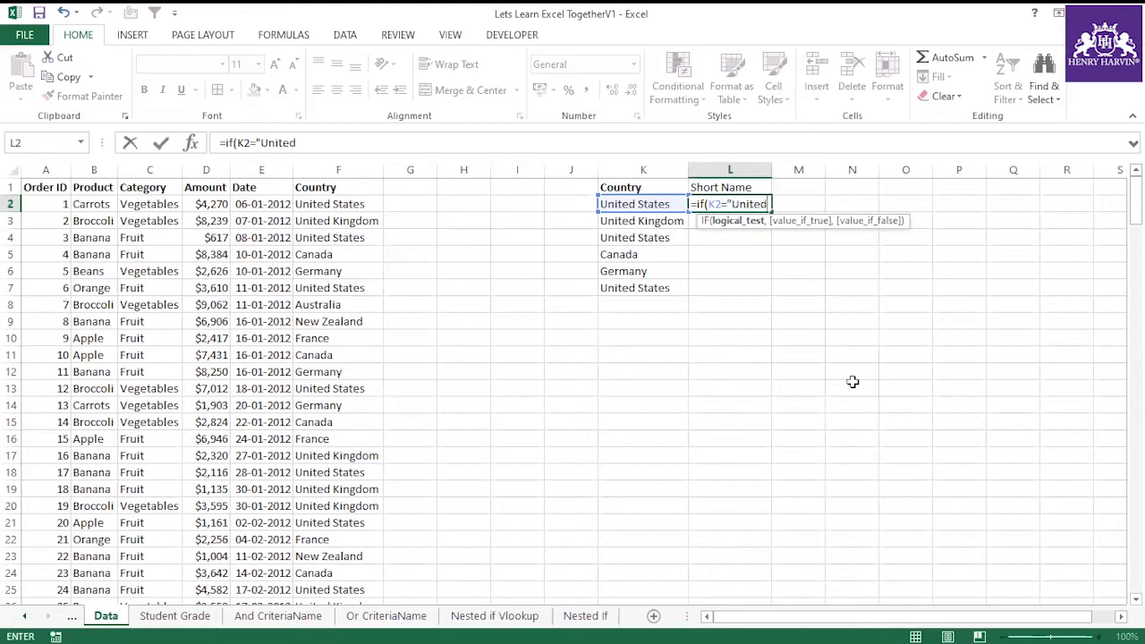
pyautogui.write(' States","')
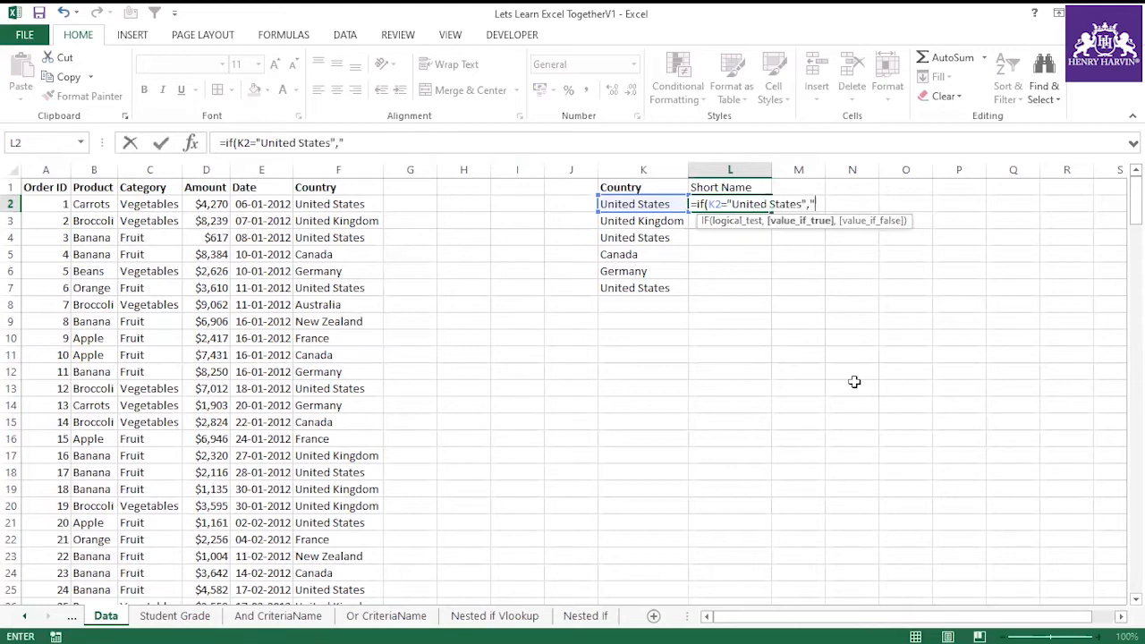
pyautogui.write('US","Non-US")')
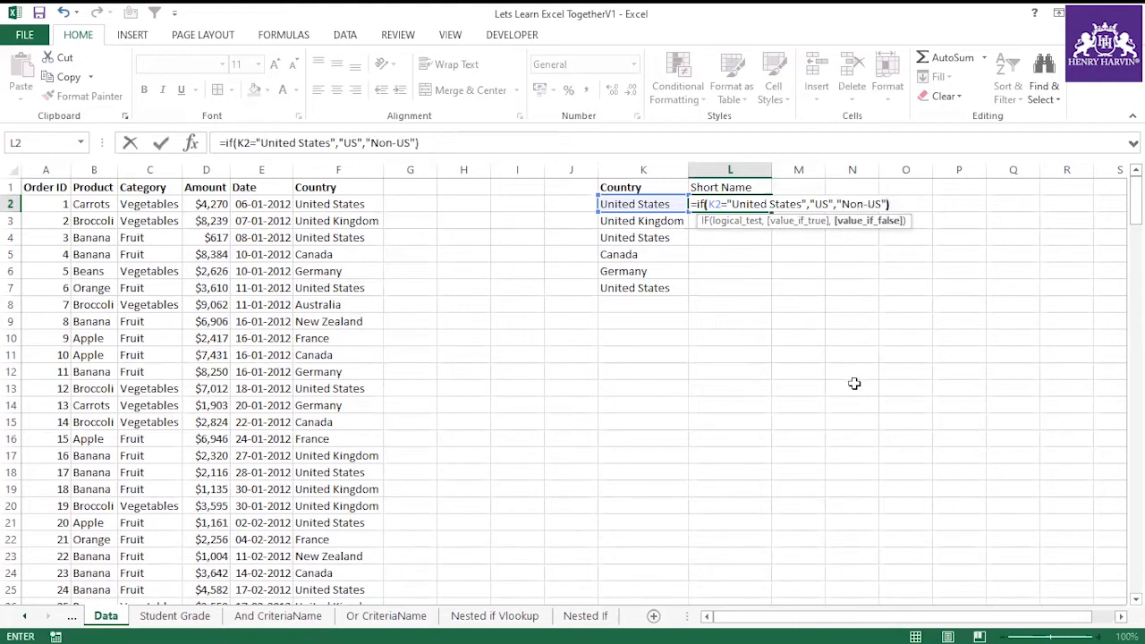
pyautogui.press('Return')
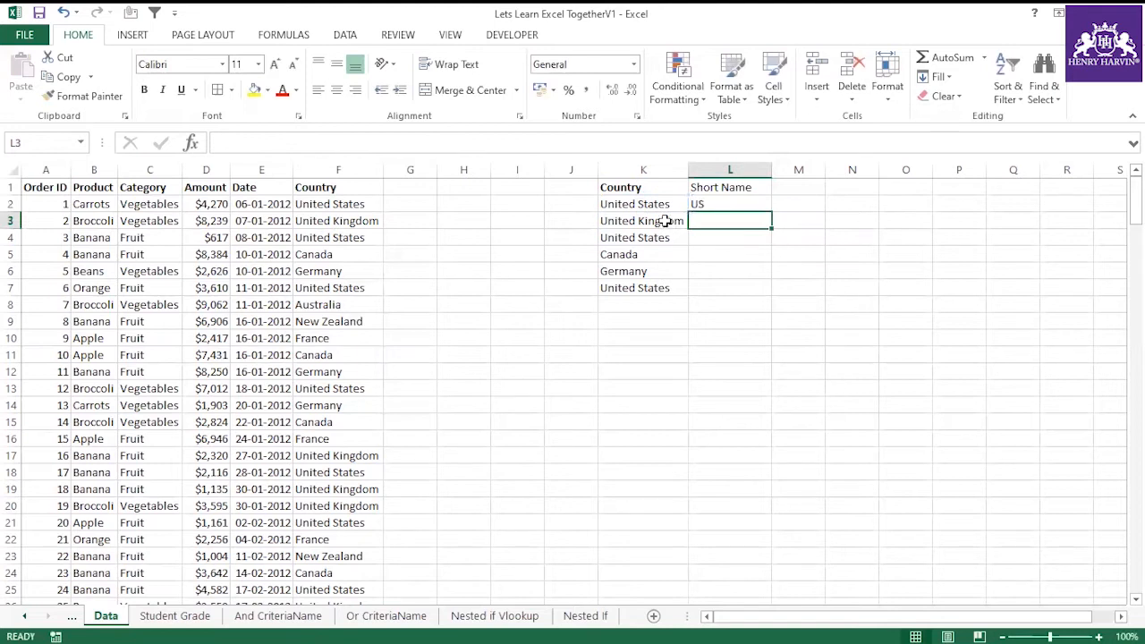
# Step: Apply all borders to the Country and Short Name table in K1:L7
pyautogui.click(748, 201)
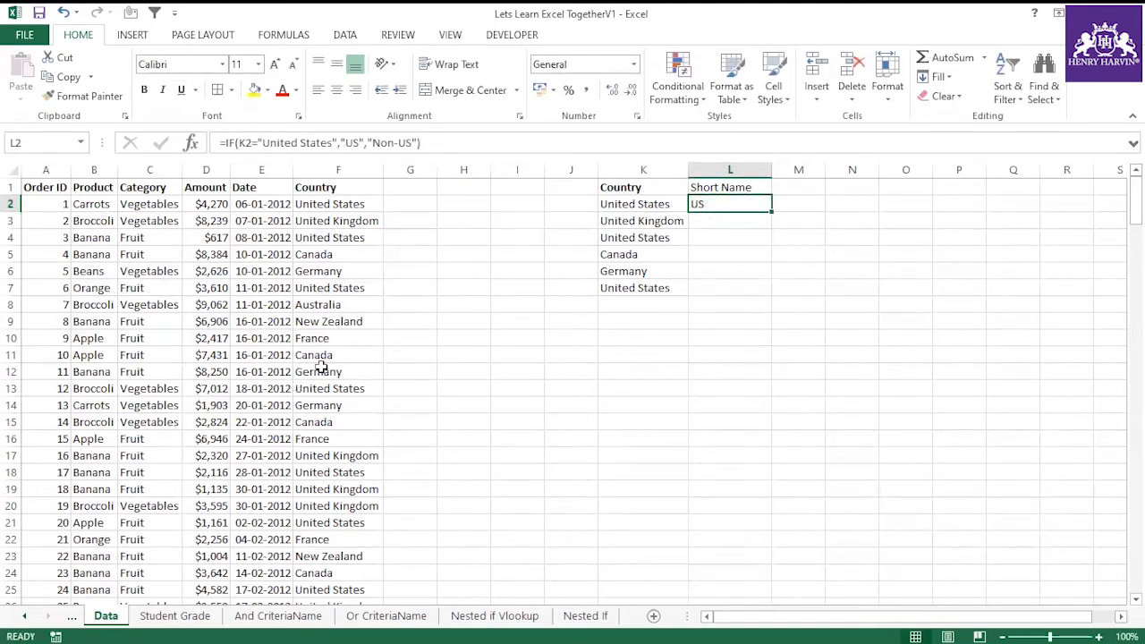
pyautogui.moveTo(645, 188); pyautogui.dragTo(752, 286)
pyautogui.hotkey('alt', 'h')
pyautogui.press('b')
pyautogui.press('a')
pyautogui.click(743, 387)
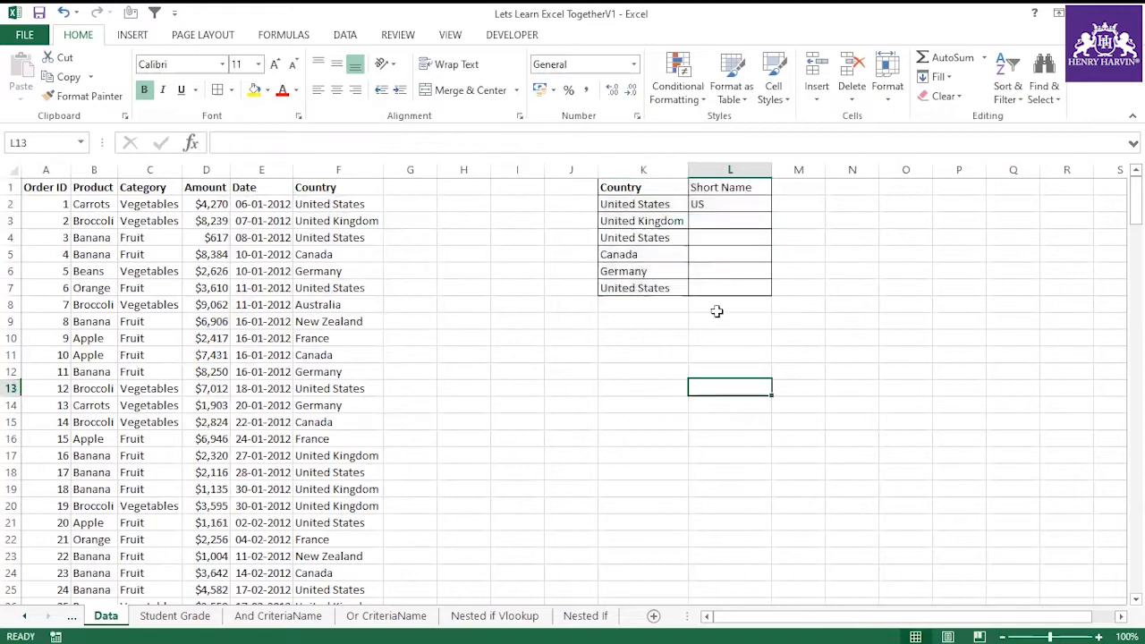
# Step: Evaluate the IF formula in L2 step by step with Evaluate Formula, then close the evaluation
pyautogui.click(662, 204)
pyautogui.click(705, 204)
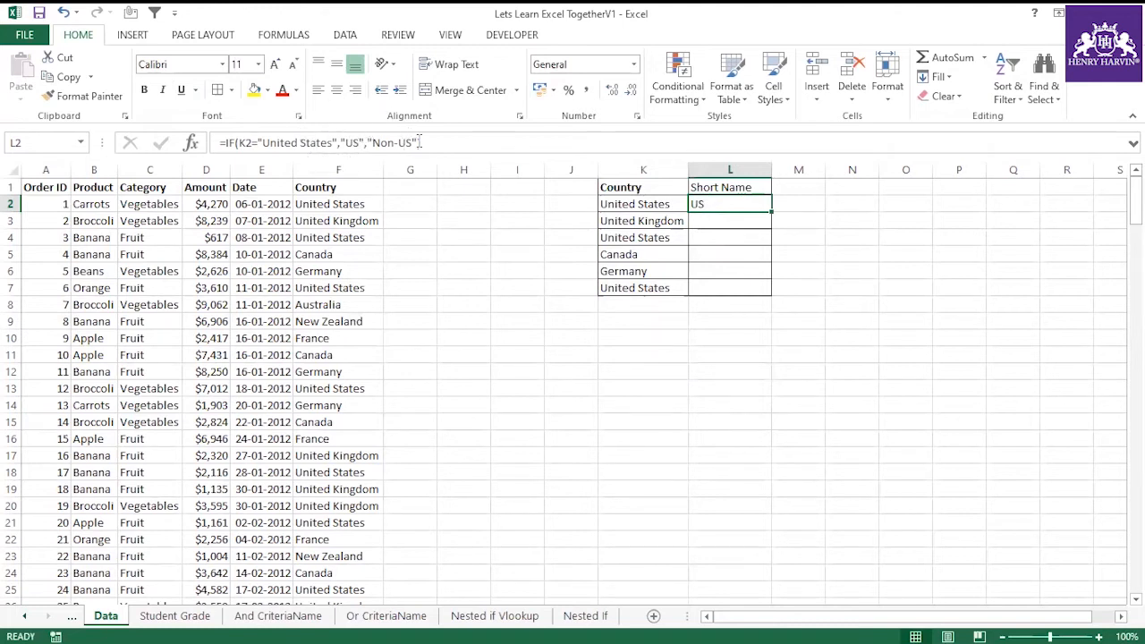
pyautogui.click(285, 35)
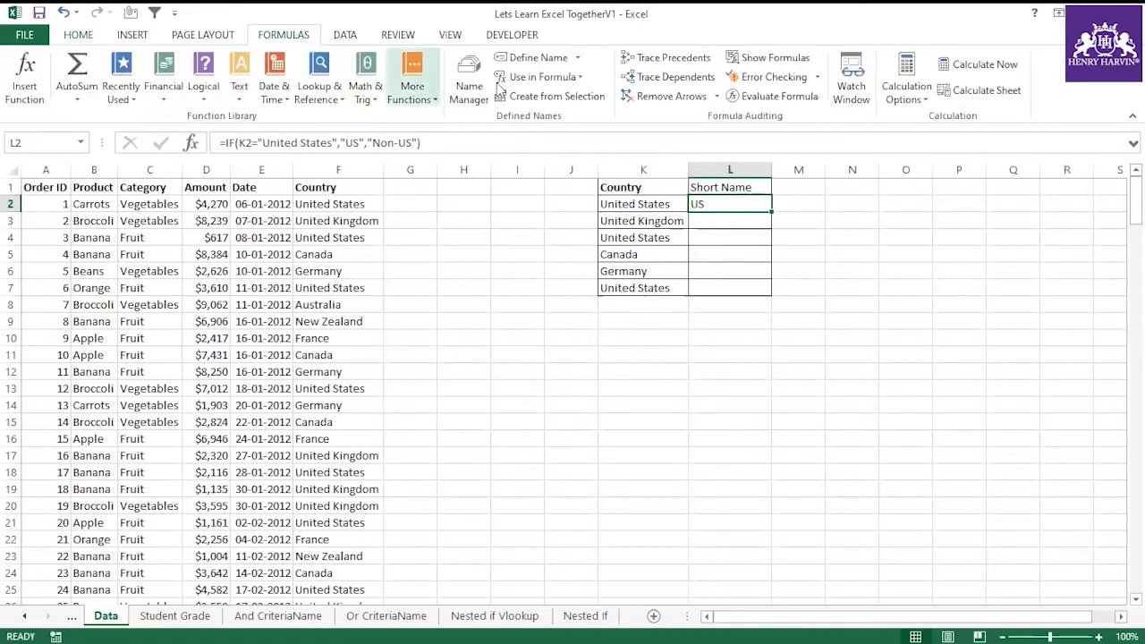
pyautogui.click(759, 98)
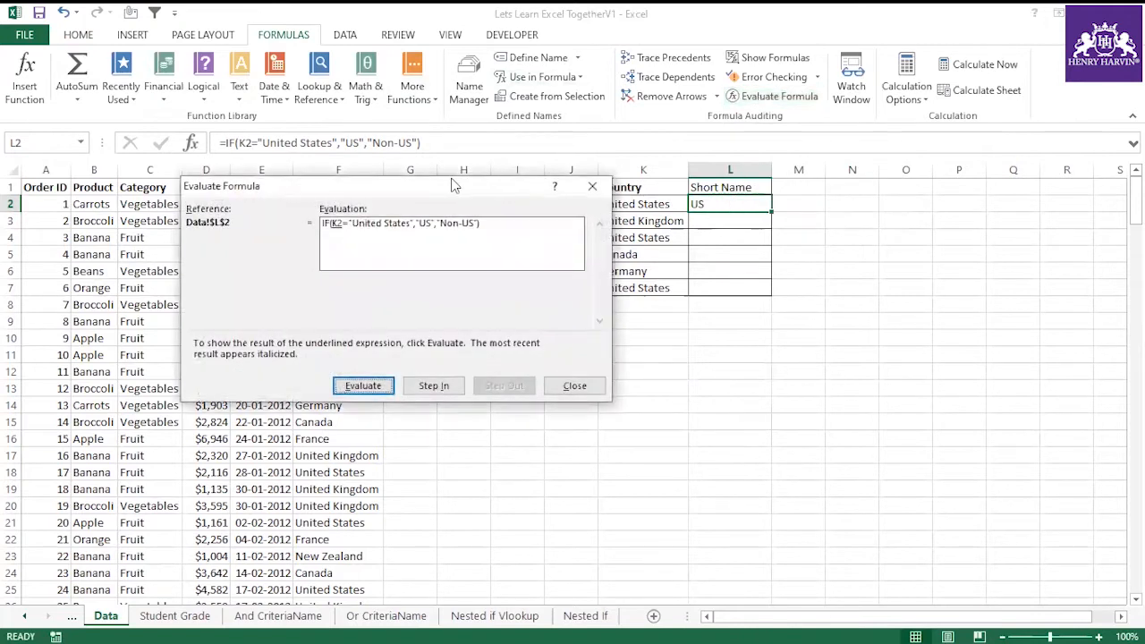
pyautogui.moveTo(437, 185); pyautogui.dragTo(332, 160)
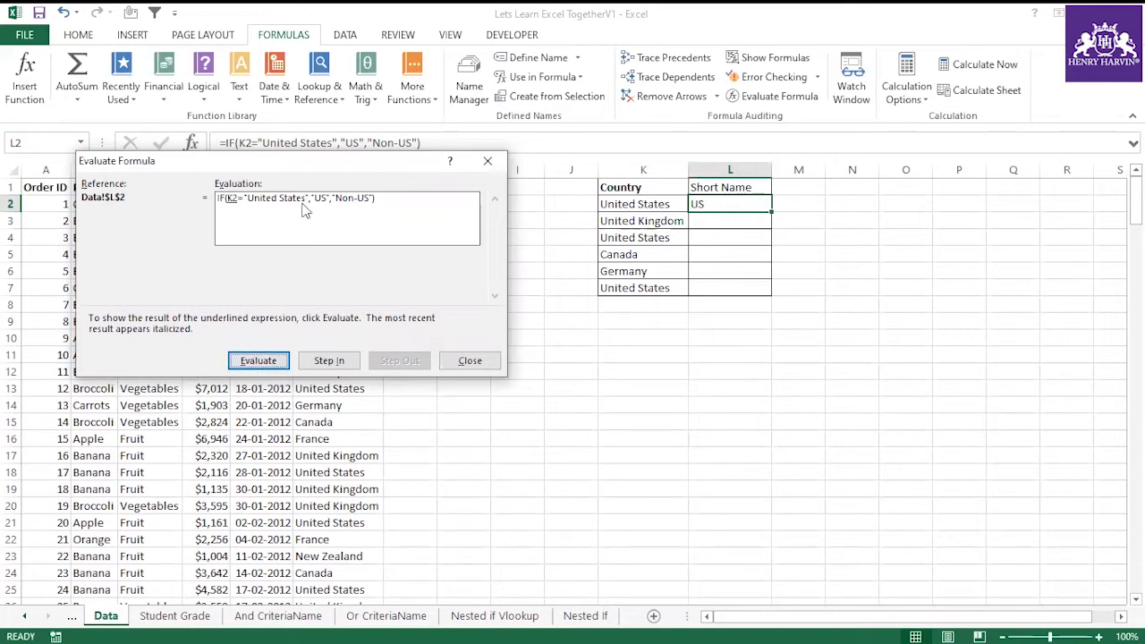
pyautogui.click(267, 362)
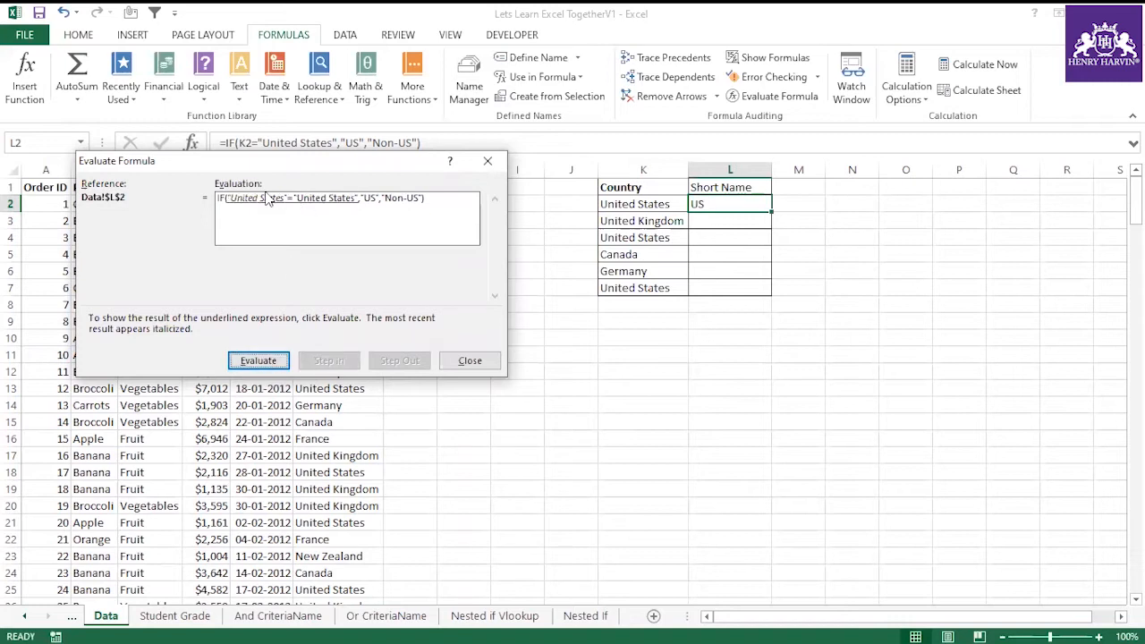
pyautogui.click(272, 364)
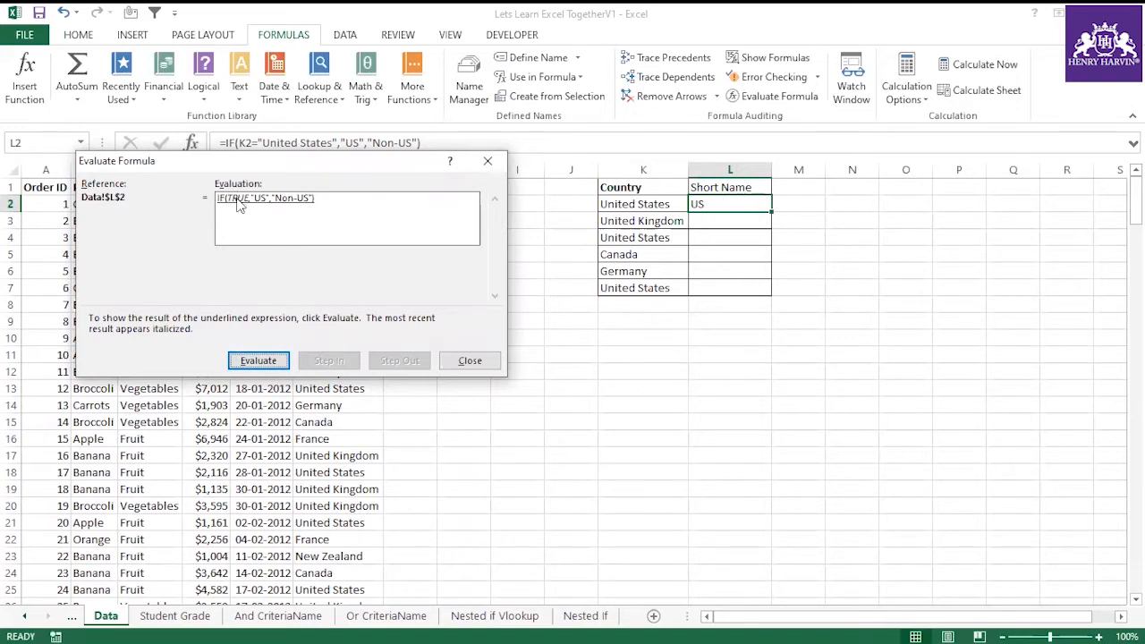
pyautogui.click(266, 362)
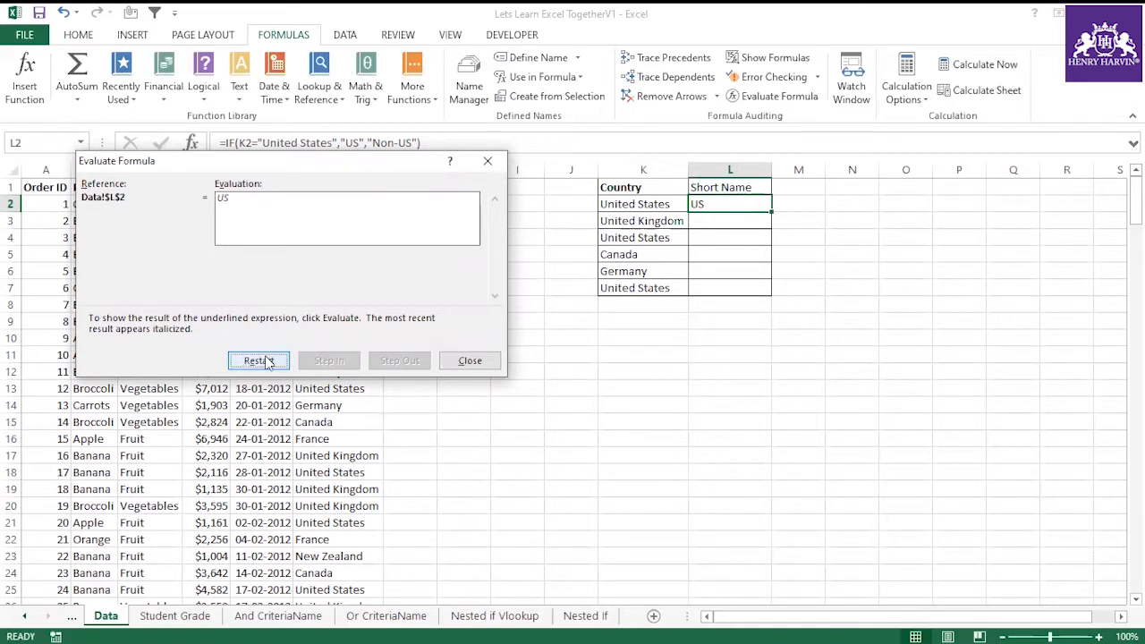
pyautogui.click(266, 362)
pyautogui.click(471, 361)
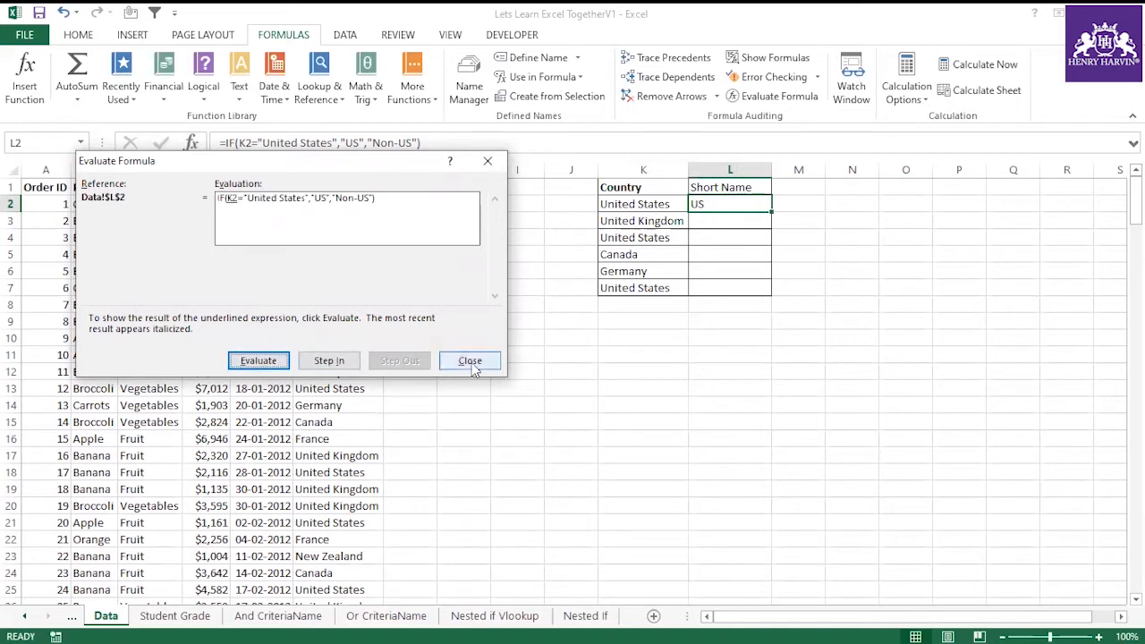
# Step: Replace the formula in L2 with =IF(K2="United States","US"), leaving out the value-if-false argument
pyautogui.click(700, 373)
pyautogui.click(723, 204)
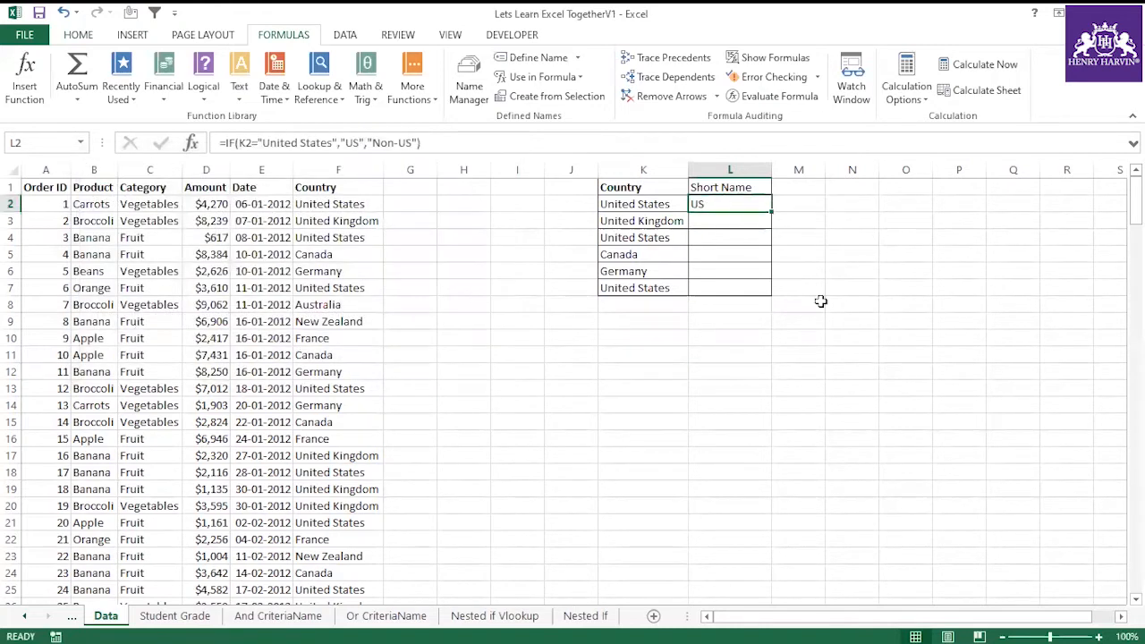
pyautogui.press('Delete')
pyautogui.write('=if')
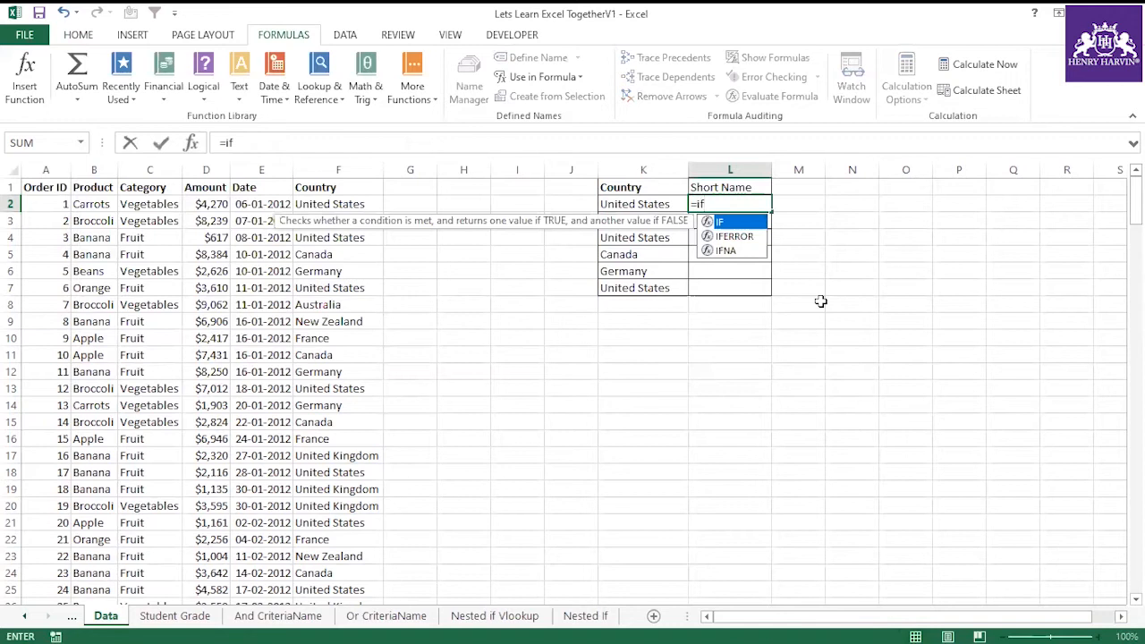
pyautogui.write('(')
pyautogui.click(653, 201)
pyautogui.write('="Uni')
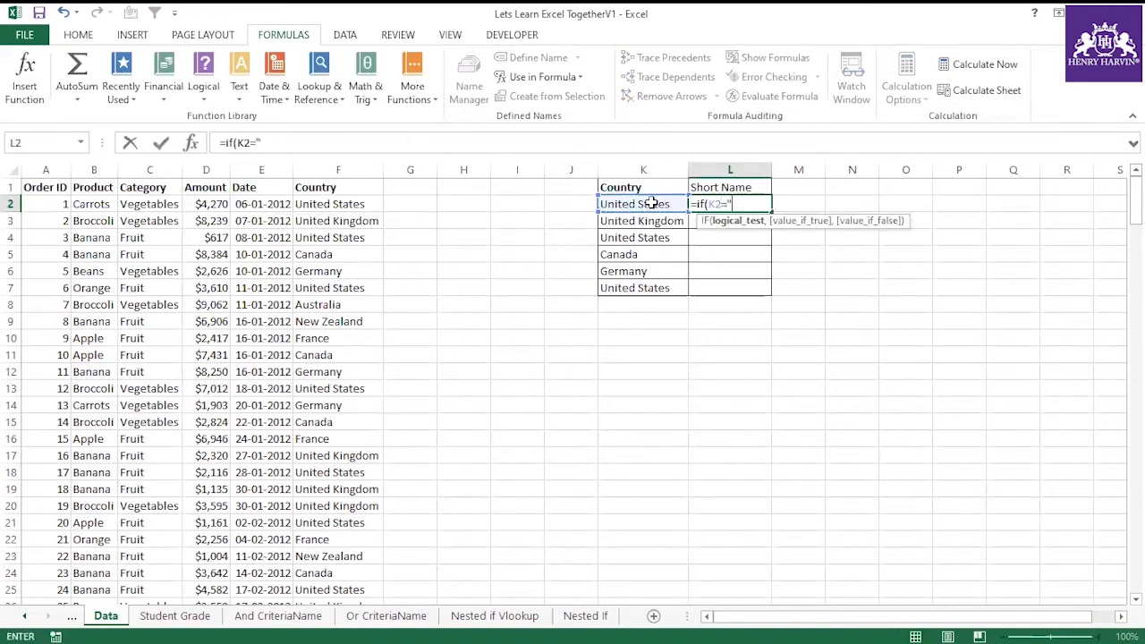
pyautogui.write('ted States"')
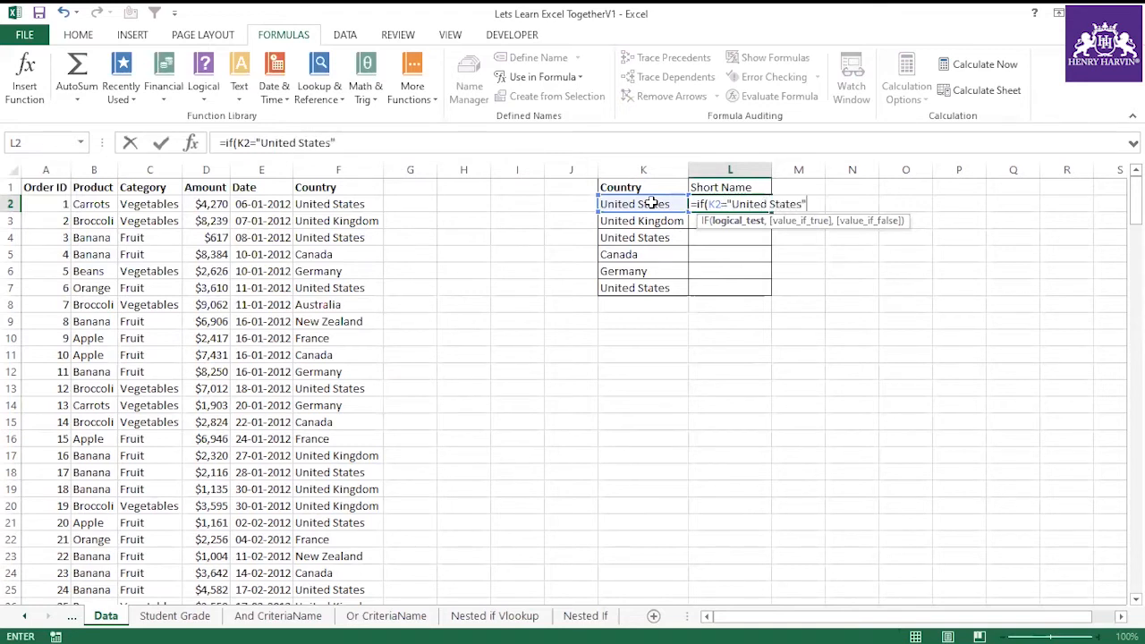
pyautogui.write(',"US"')
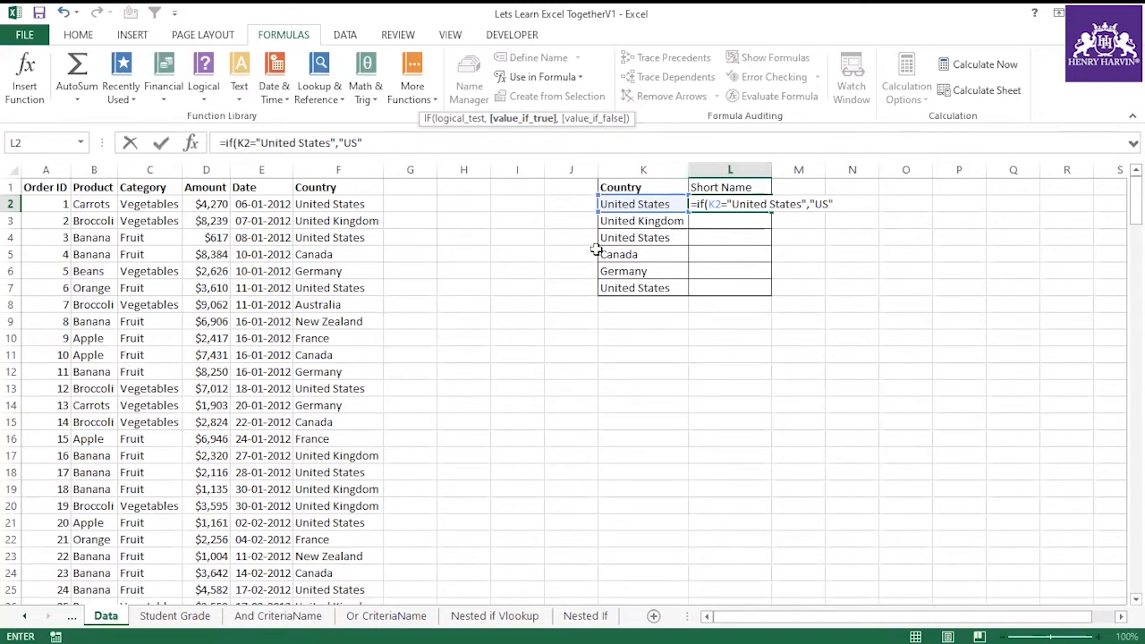
pyautogui.write(')')
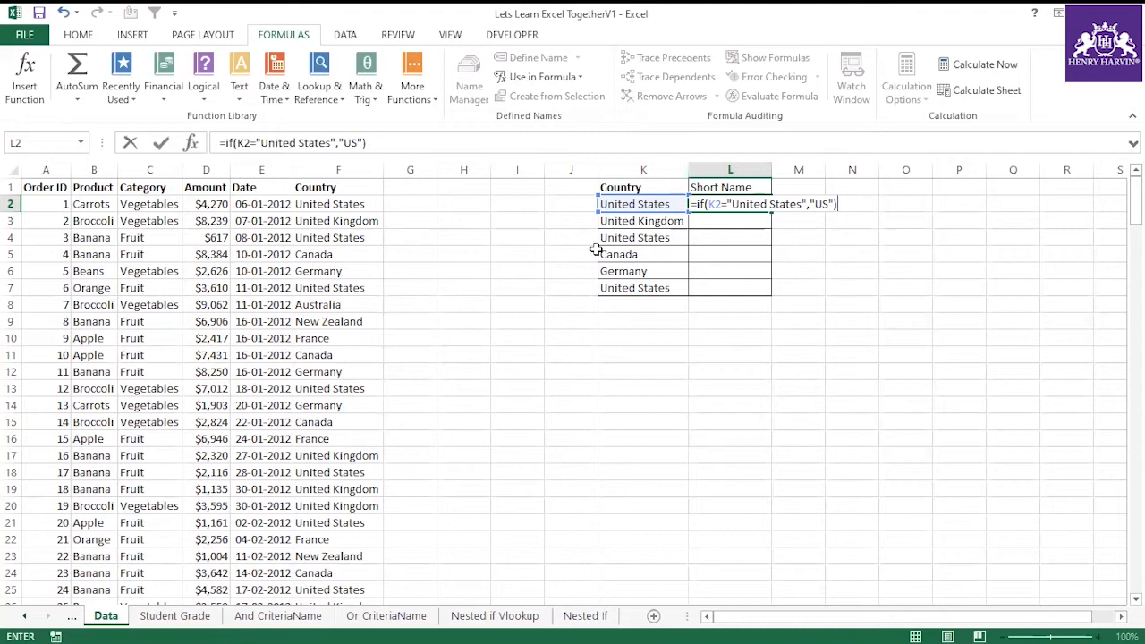
pyautogui.click(822, 204)
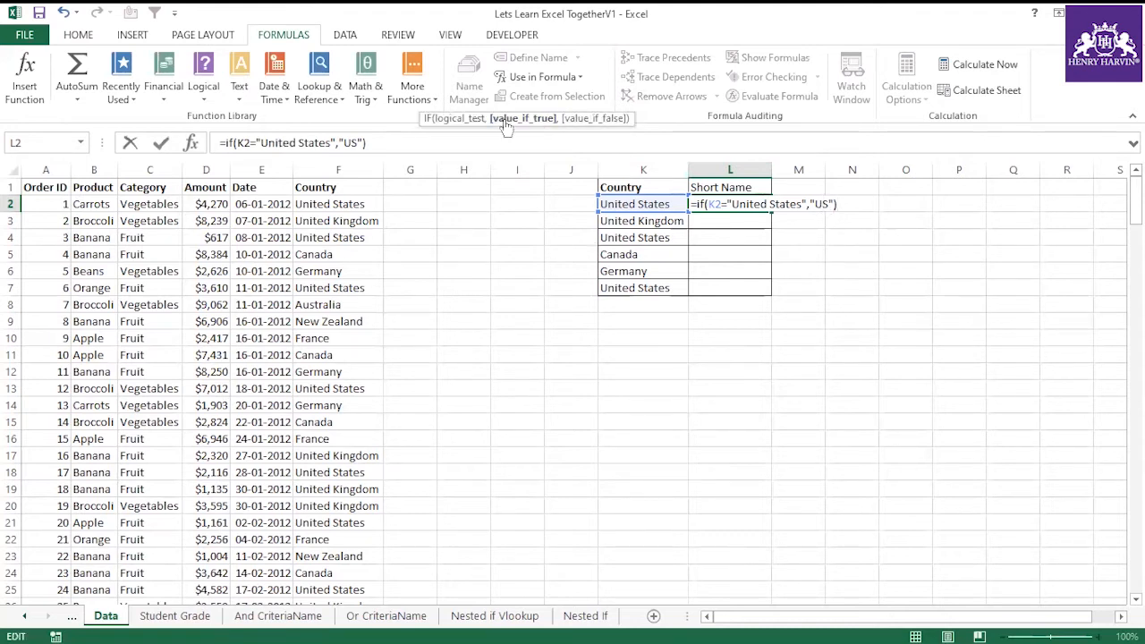
pyautogui.moveTo(490, 124); pyautogui.dragTo(447, 108)
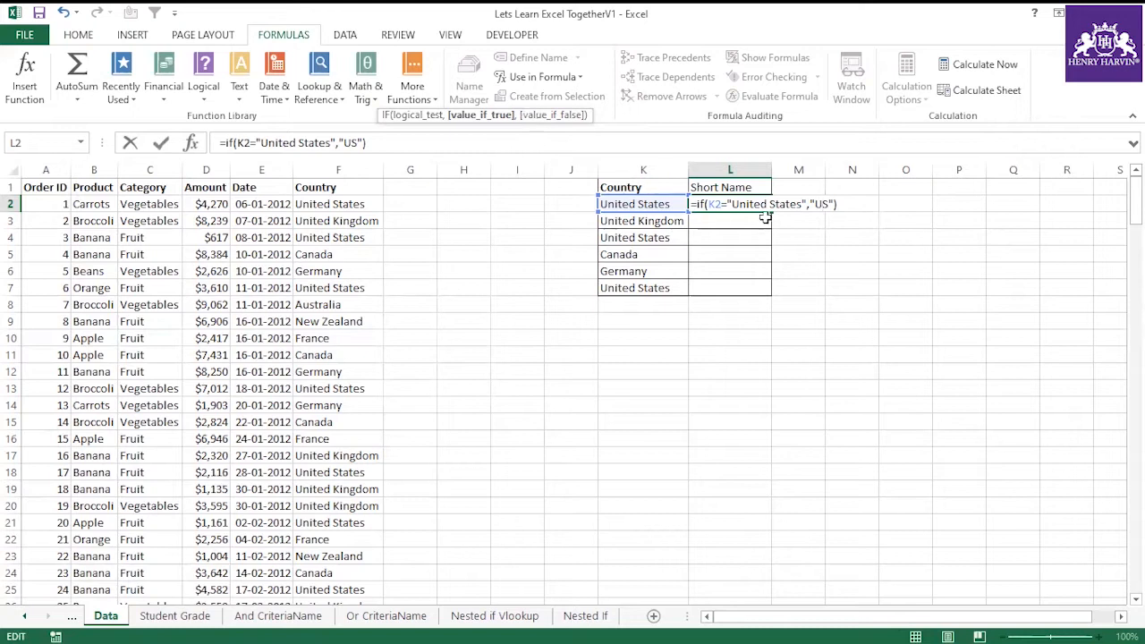
# Step: Try to enter the L2 formula with only the logical test, as =IF(K2="United States"), and dismiss the error message
pyautogui.click(390, 142)
pyautogui.press('BackSpace')
pyautogui.press('BackSpace')
pyautogui.press('BackSpace')
pyautogui.press('BackSpace')
pyautogui.press('BackSpace')
pyautogui.press('BackSpace')
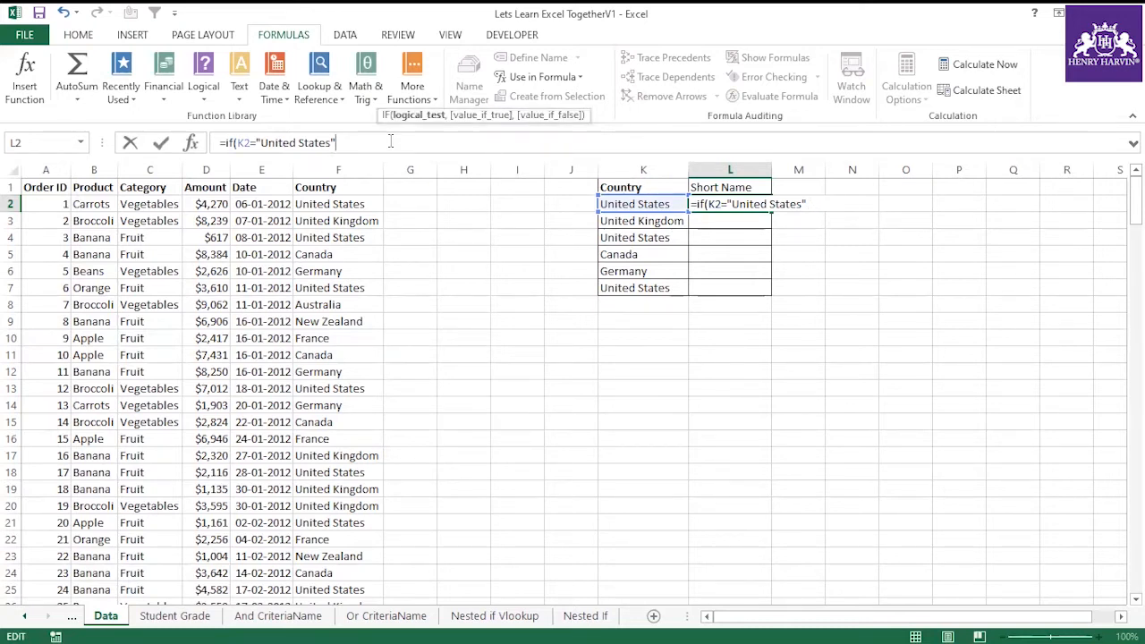
pyautogui.write(')')
pyautogui.press('Return')
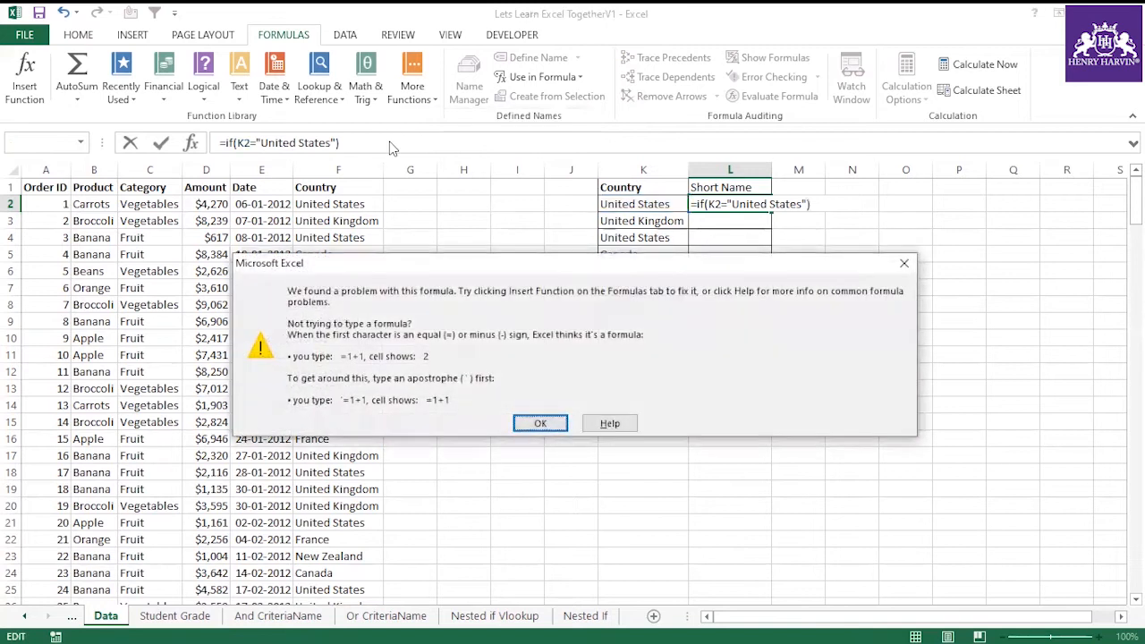
pyautogui.click(541, 424)
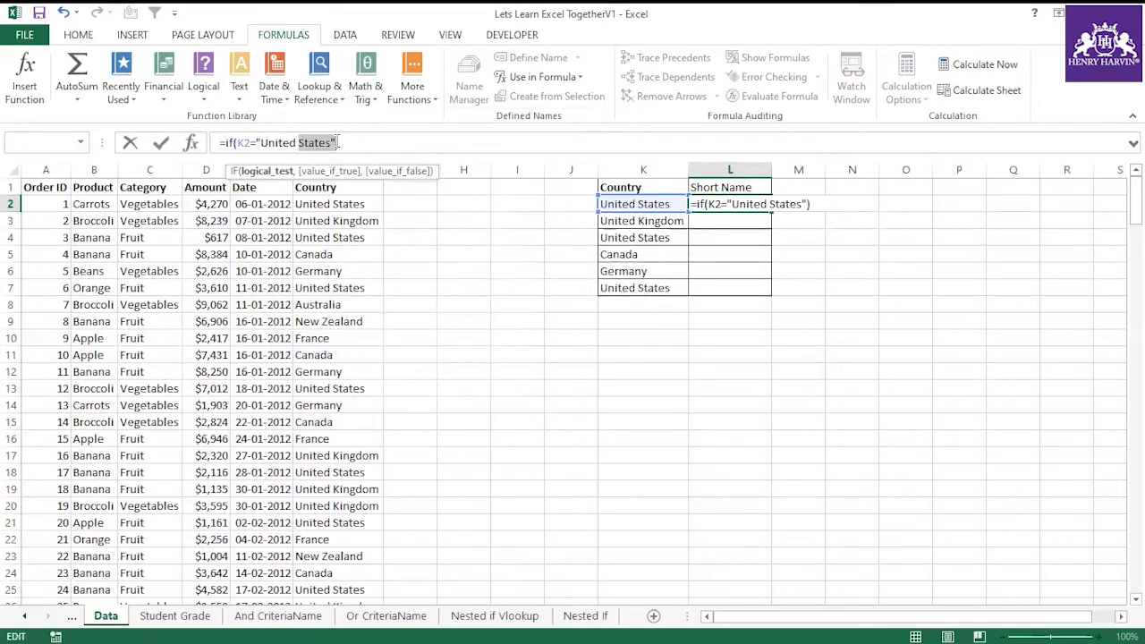
# Step: Add "US" as the value-if-true argument of the L2 formula, and fill the formula down to L7
pyautogui.click(376, 143)
pyautogui.write(',')
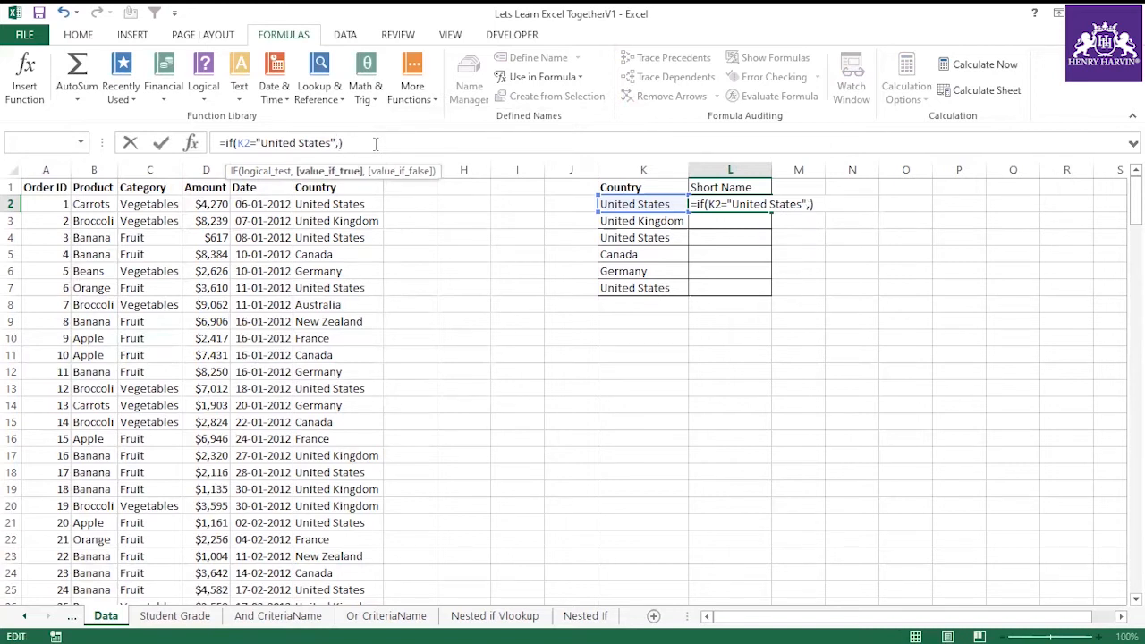
pyautogui.write('"US"')
pyautogui.press('Return')
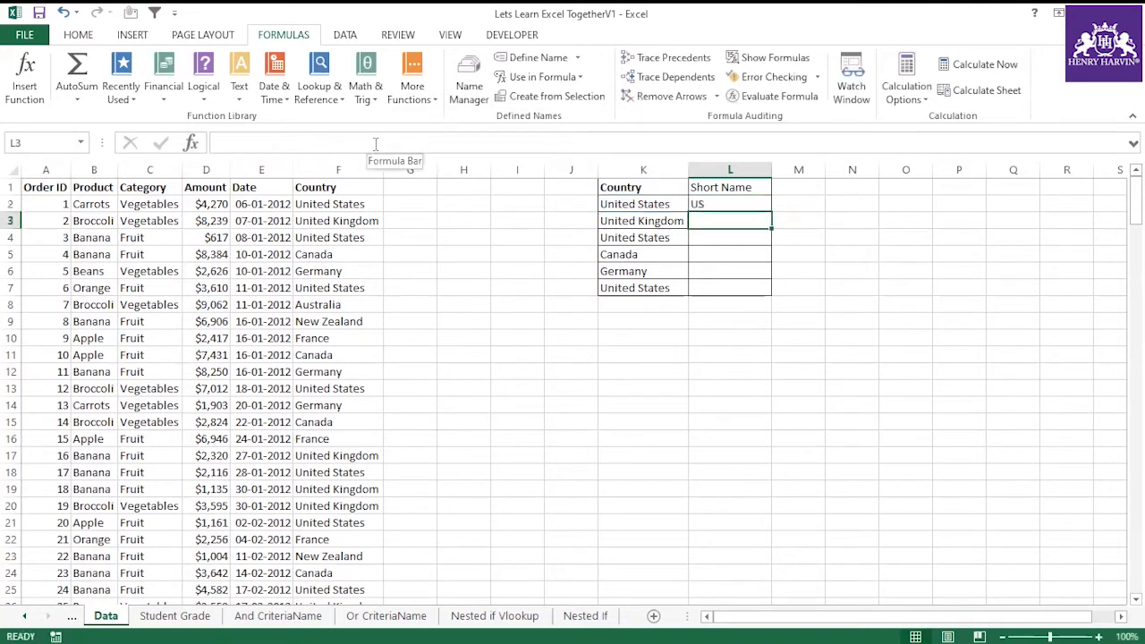
pyautogui.click(744, 207)
pyautogui.moveTo(771, 229); pyautogui.dragTo(771, 293)
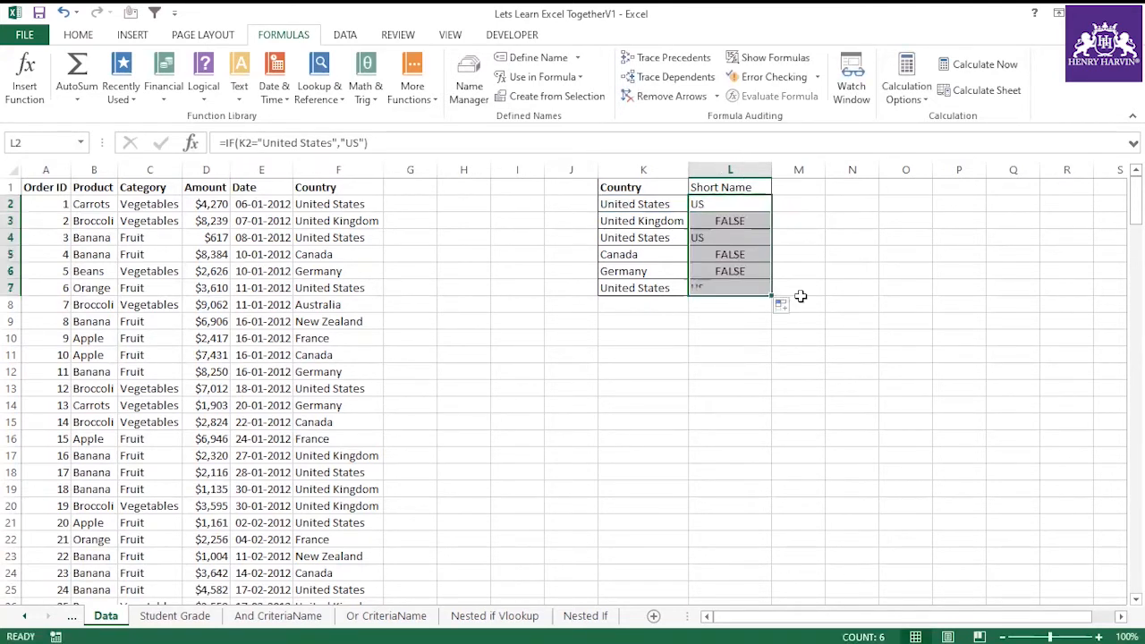
# Step: Examine the Short Name results in L2:L7 and the arguments of the IF formula behind them
pyautogui.click(711, 207)
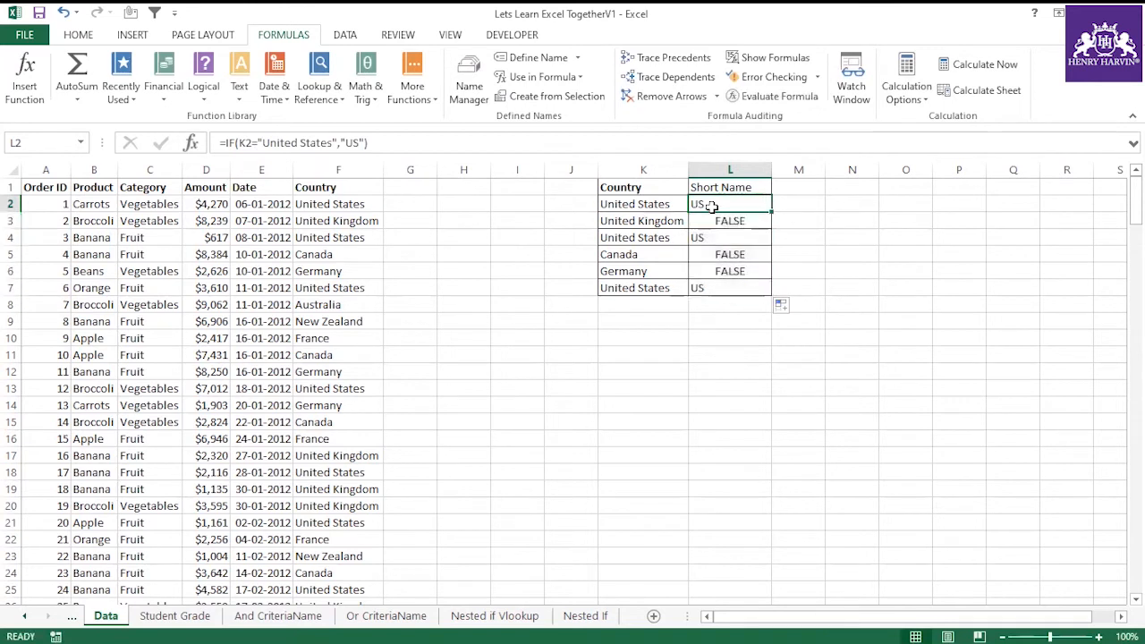
pyautogui.click(365, 143)
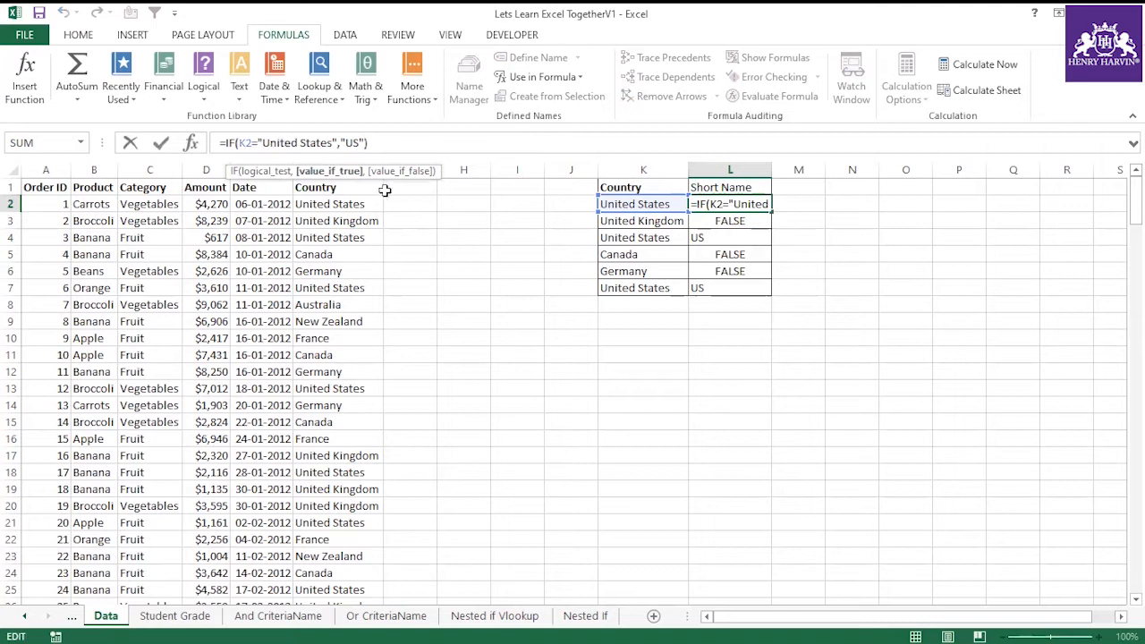
pyautogui.click(730, 336)
pyautogui.click(721, 207)
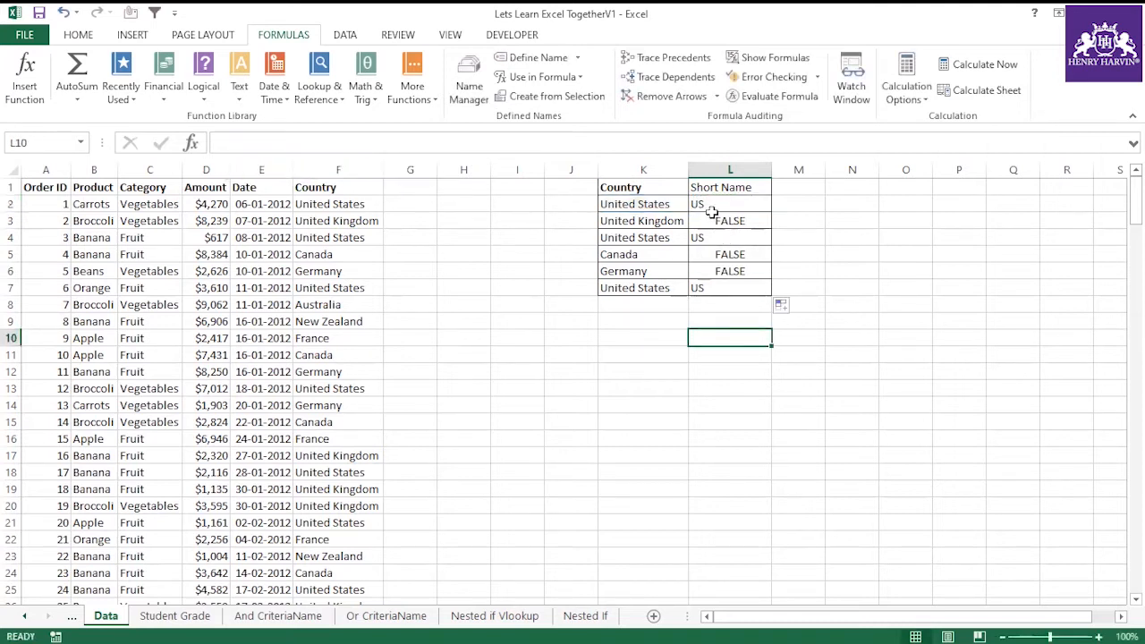
pyautogui.click(717, 240)
pyautogui.click(702, 289)
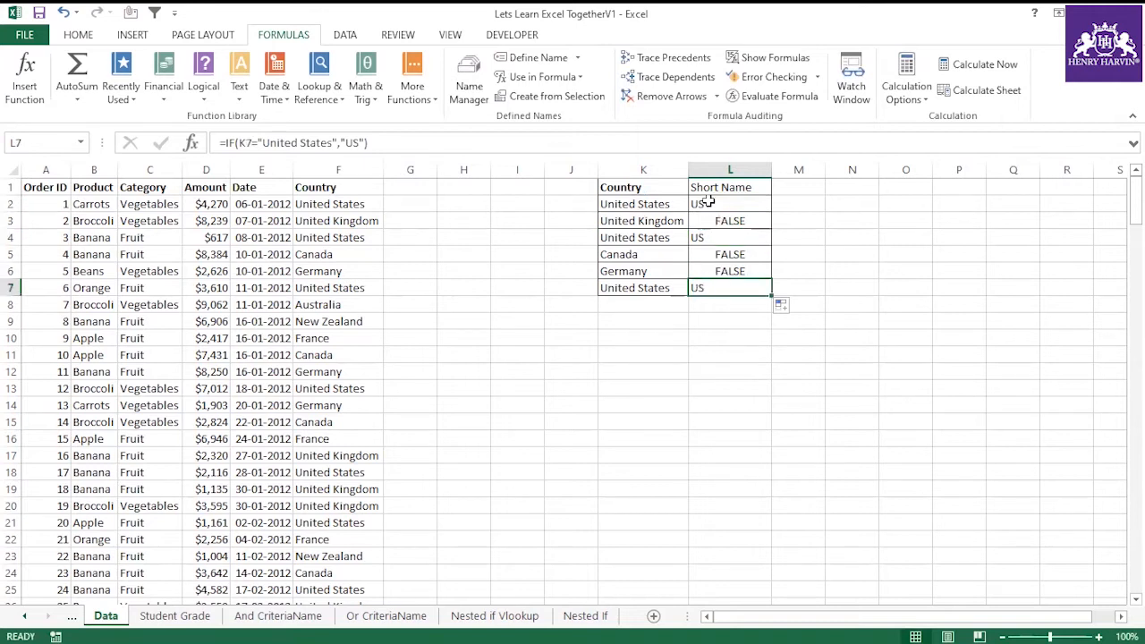
pyautogui.moveTo(709, 202); pyautogui.dragTo(713, 282)
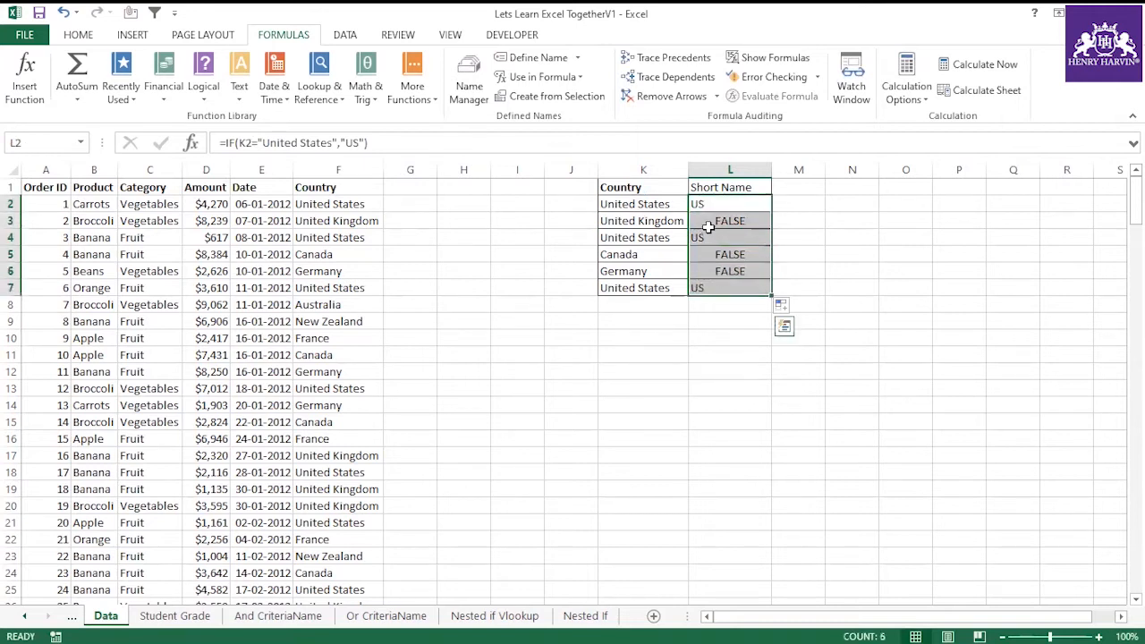
pyautogui.click(709, 207)
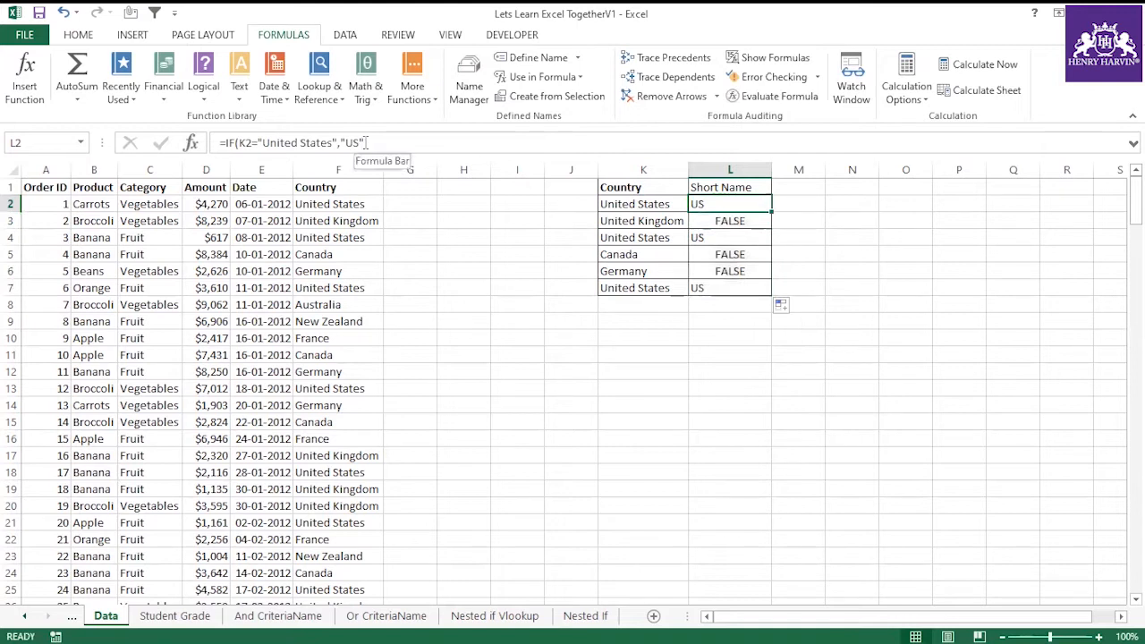
pyautogui.click(428, 141)
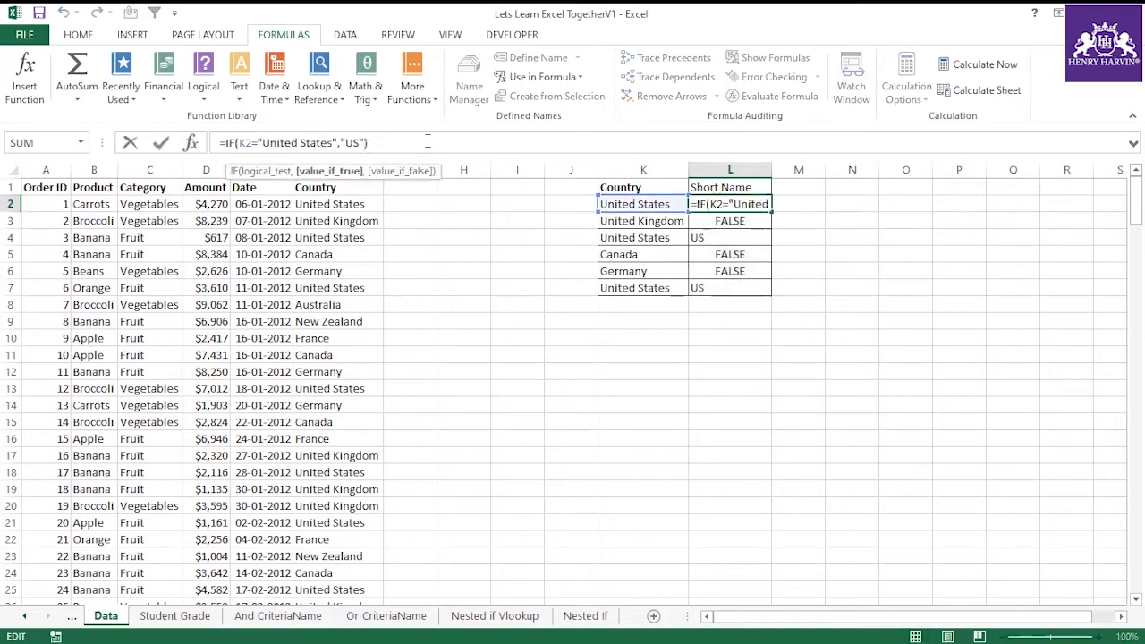
pyautogui.click(758, 228)
# Step: Add "Non-US" as the value-if-false argument of the L2 formula, and fill the formula down to L7
pyautogui.click(736, 205)
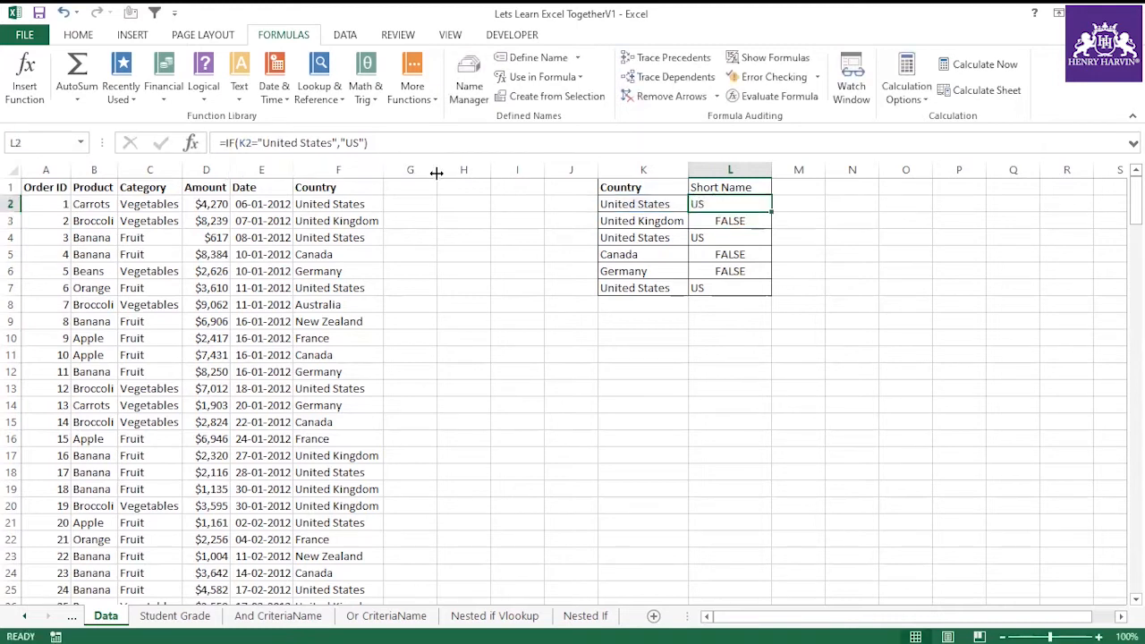
pyautogui.click(365, 143)
pyautogui.write(',"Non-US"')
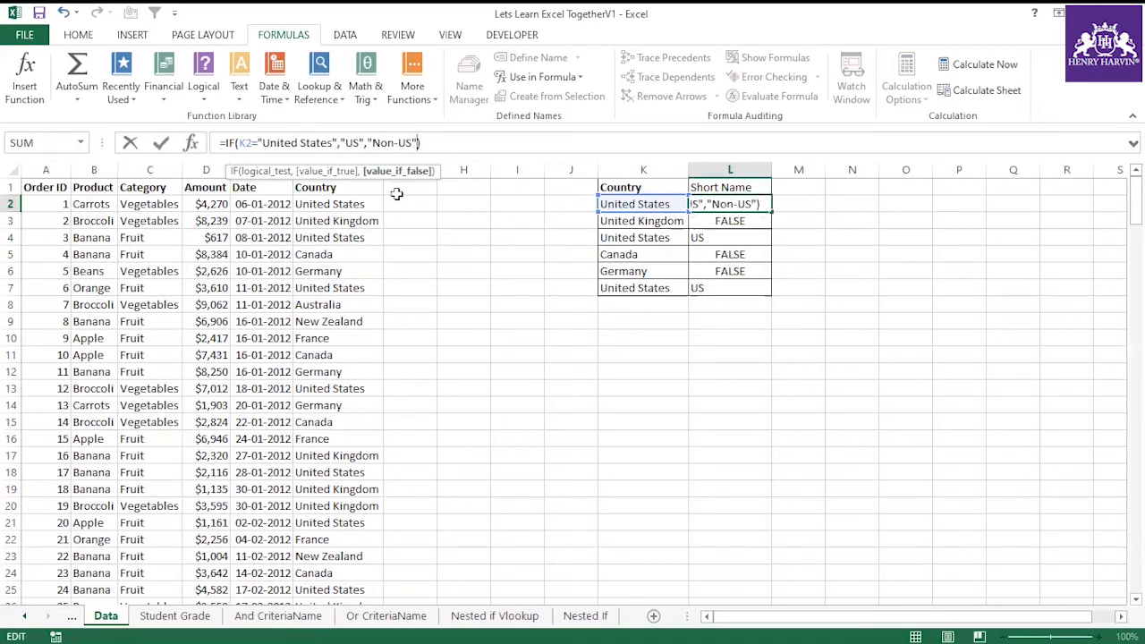
pyautogui.press('Return')
pyautogui.click(727, 200)
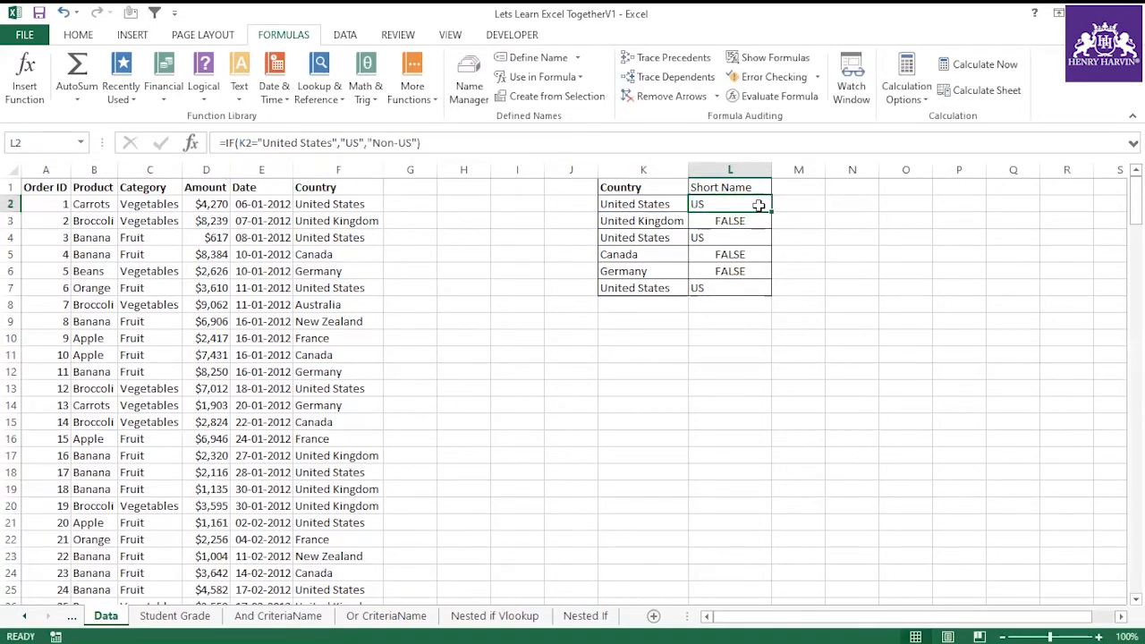
pyautogui.doubleClick(770, 212)
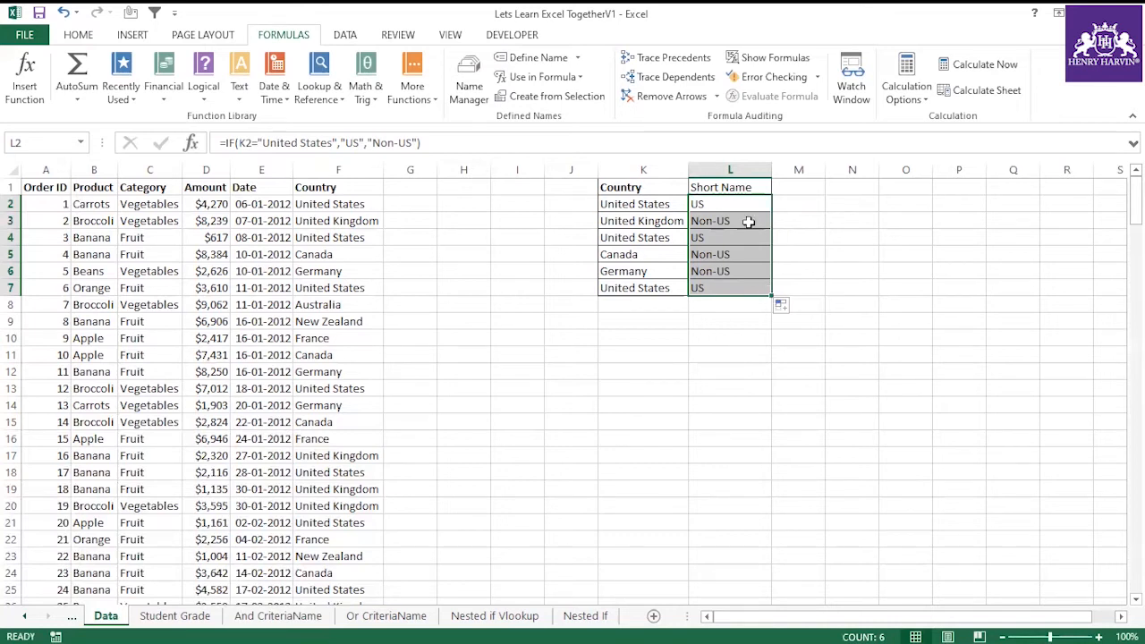
pyautogui.click(667, 338)
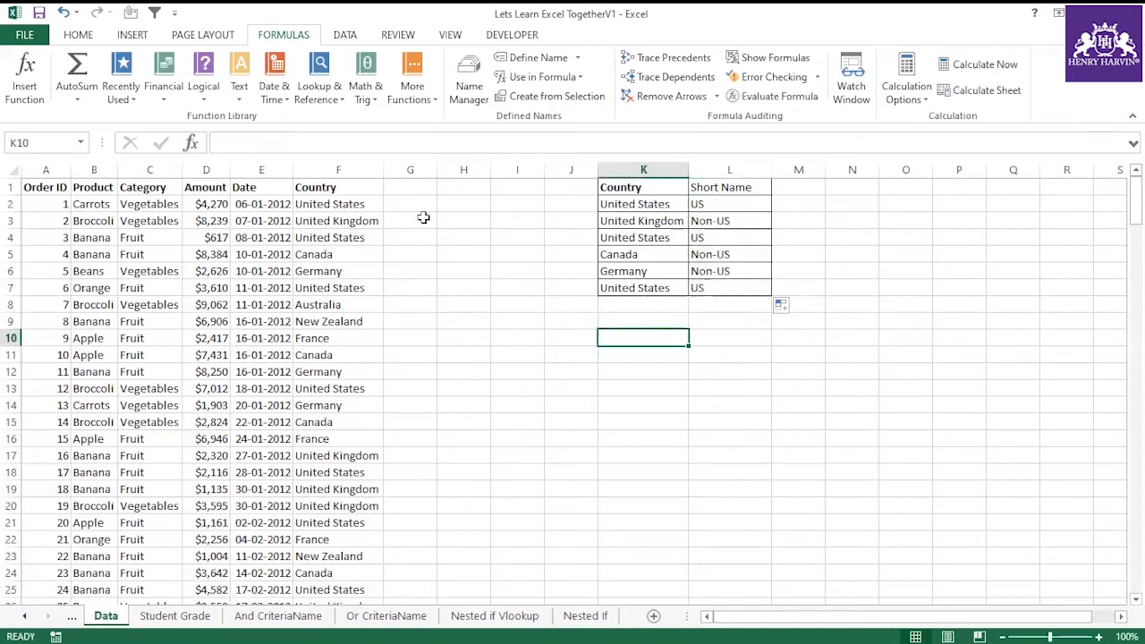
# Step: Copy the full IF formula from L2 and place it as visible text in cell H2
pyautogui.click(745, 201)
pyautogui.moveTo(421, 143); pyautogui.dragTo(221, 147)
pyautogui.hotkey('ctrl', 'c')
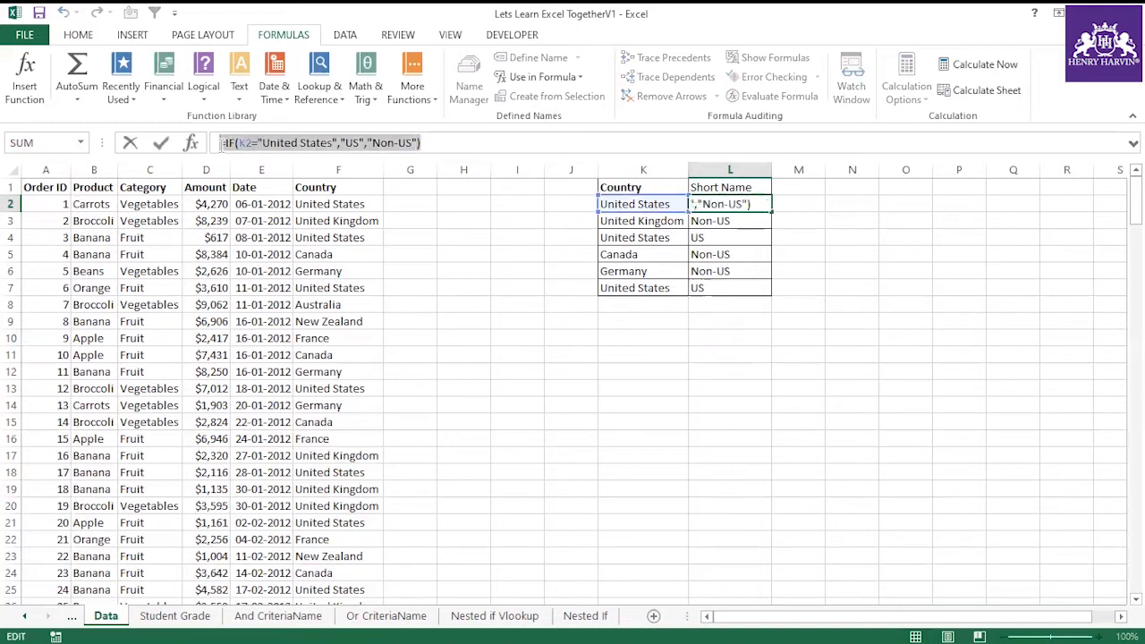
pyautogui.press('Escape')
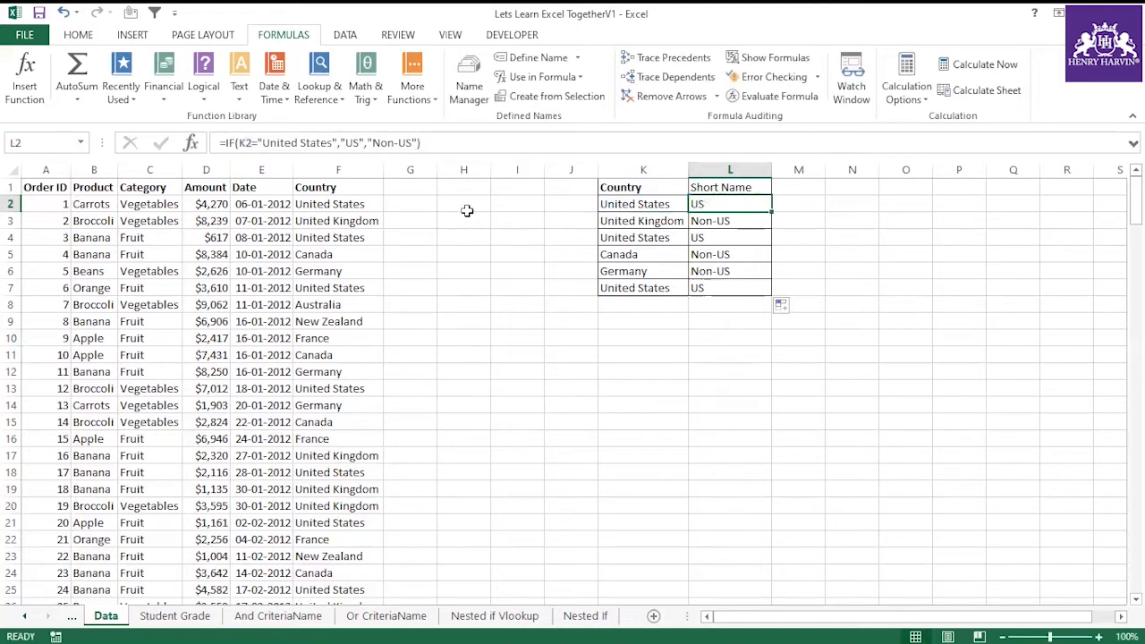
pyautogui.click(467, 209)
pyautogui.hotkey('ctrl', 'v')
pyautogui.press('Return')
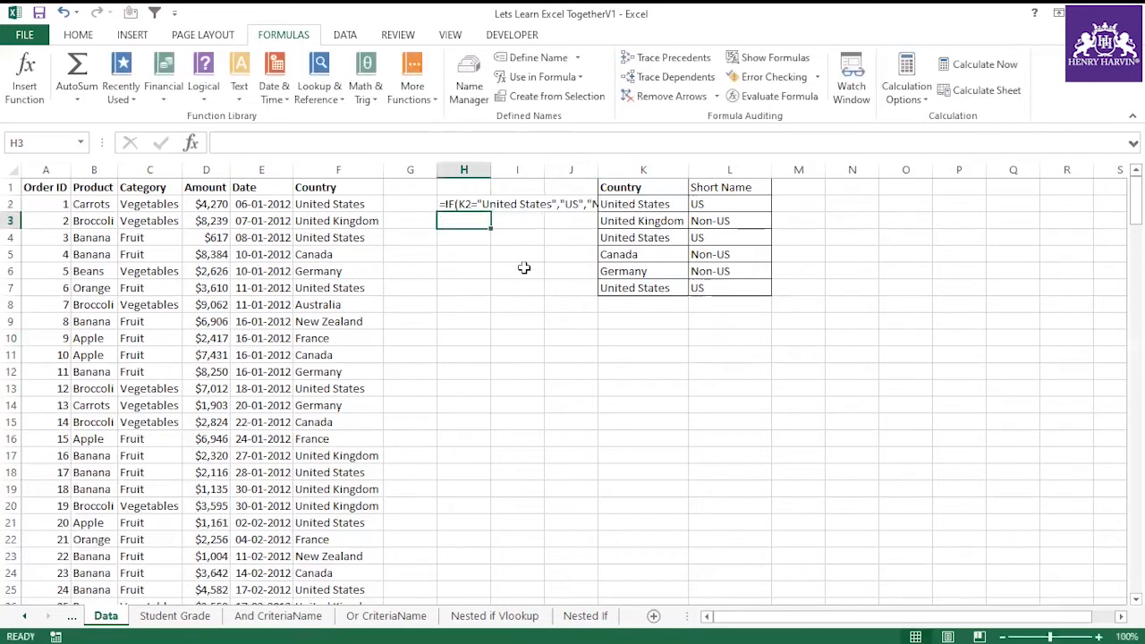
# Step: Widen column J so the formula text in H2 shows in full, and make that text bold
pyautogui.moveTo(597, 170); pyautogui.dragTo(722, 170)
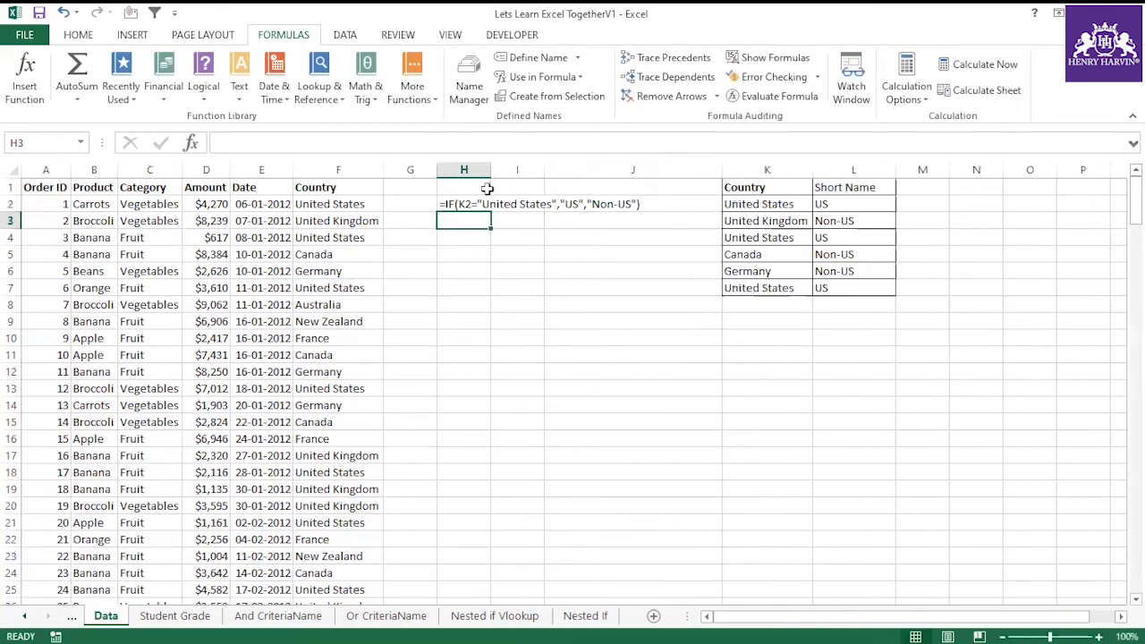
pyautogui.click(463, 304)
pyautogui.hscroll(3, 770, 319)
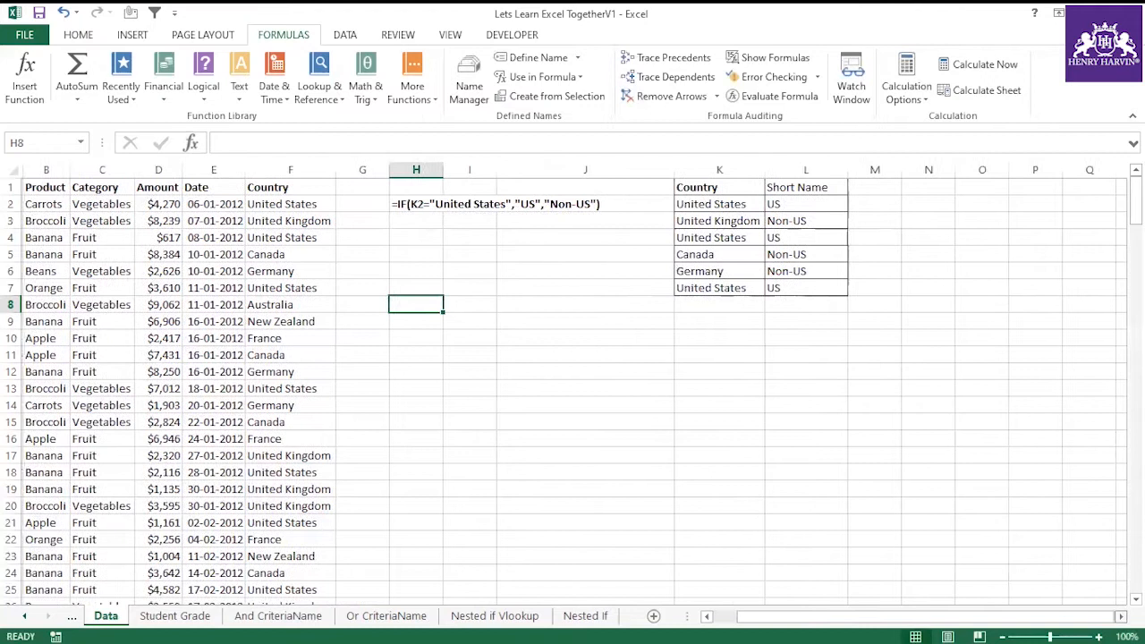
pyautogui.moveTo(685, 185); pyautogui.dragTo(691, 195)
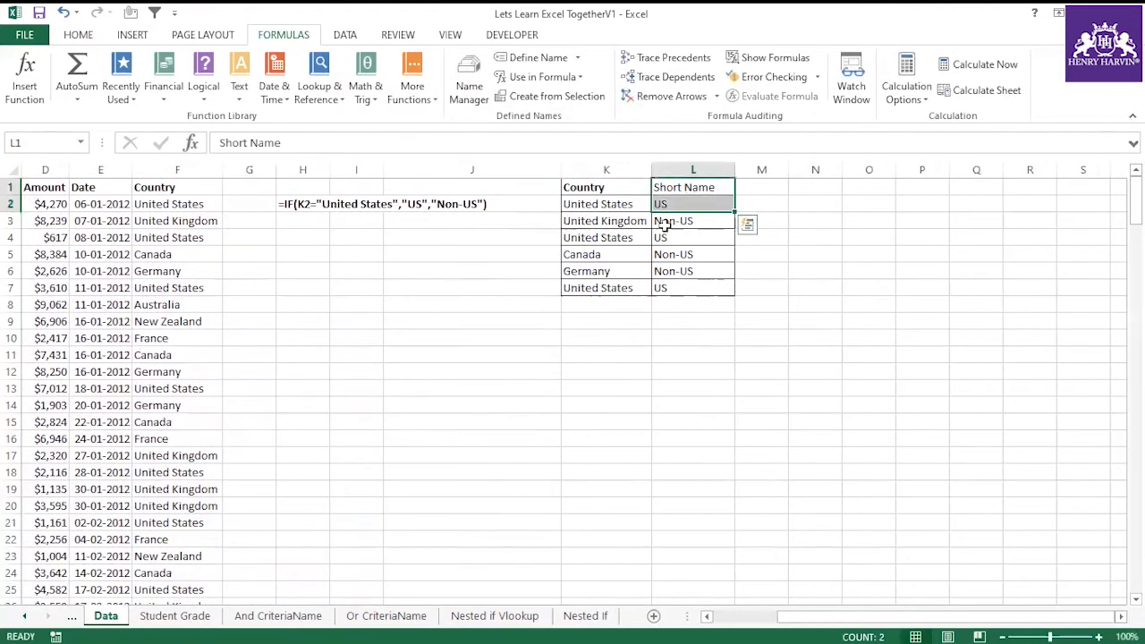
pyautogui.click(688, 204)
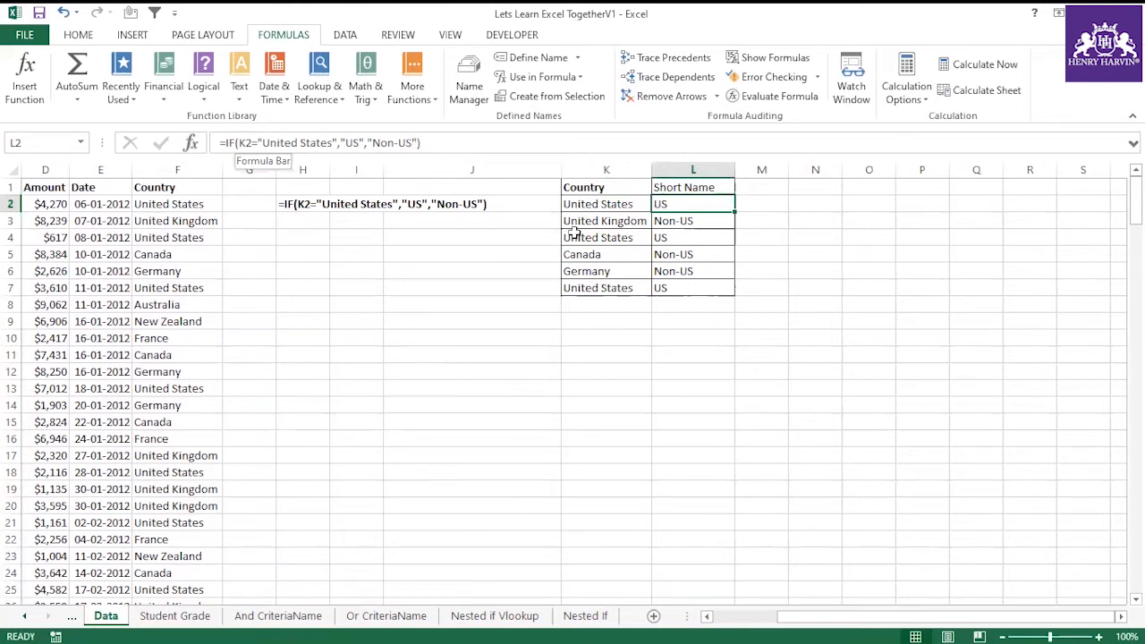
pyautogui.moveTo(707, 204); pyautogui.dragTo(707, 289)
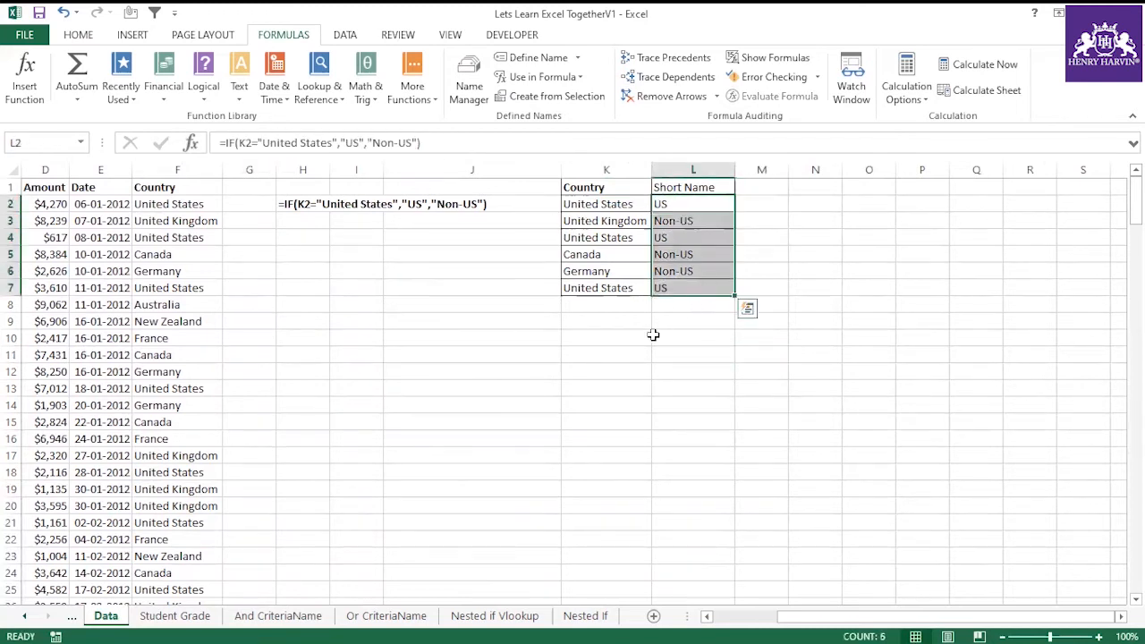
pyautogui.click(667, 338)
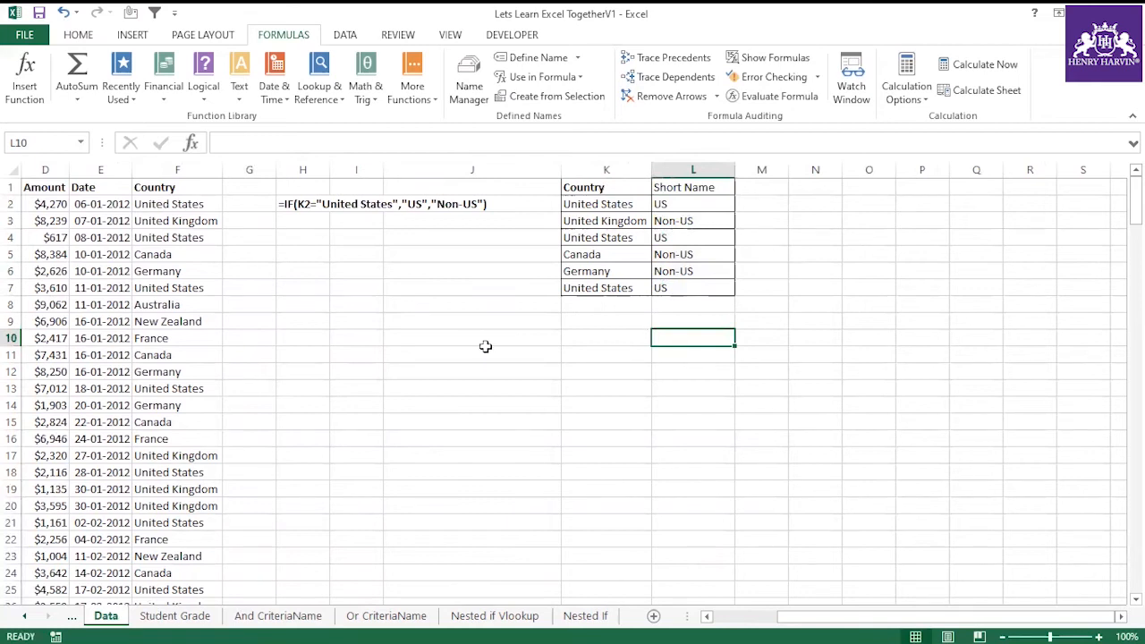
# Step: Enter the column headers Code in K11 and Status in L11 for a second example table
pyautogui.click(569, 355)
pyautogui.write('Code')
pyautogui.click(678, 399)
pyautogui.click(660, 355)
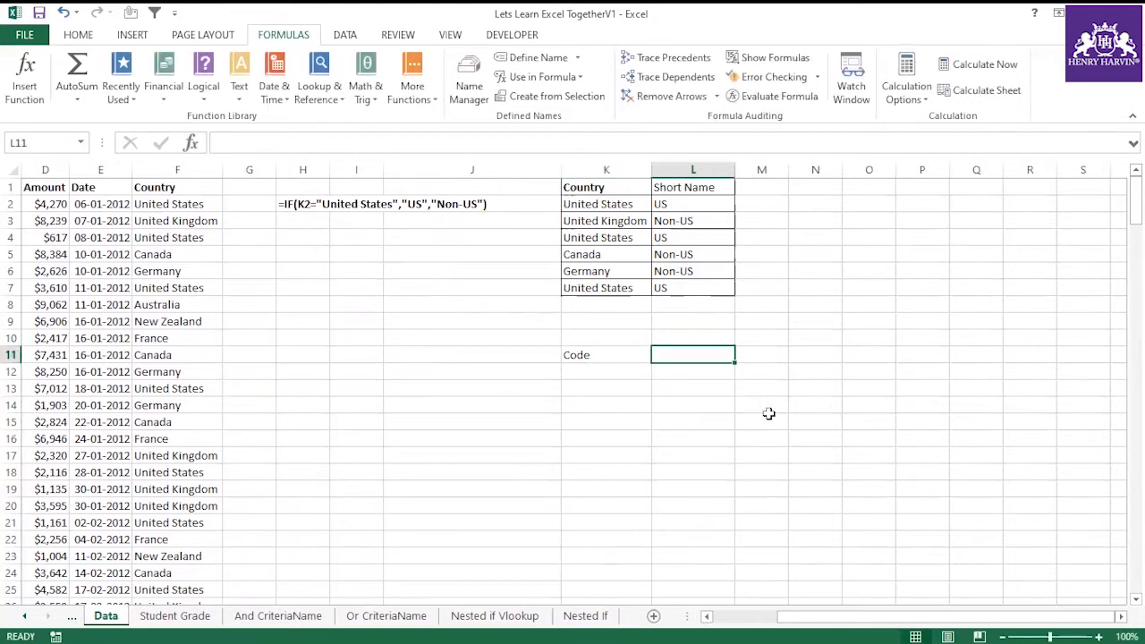
pyautogui.write('Status')
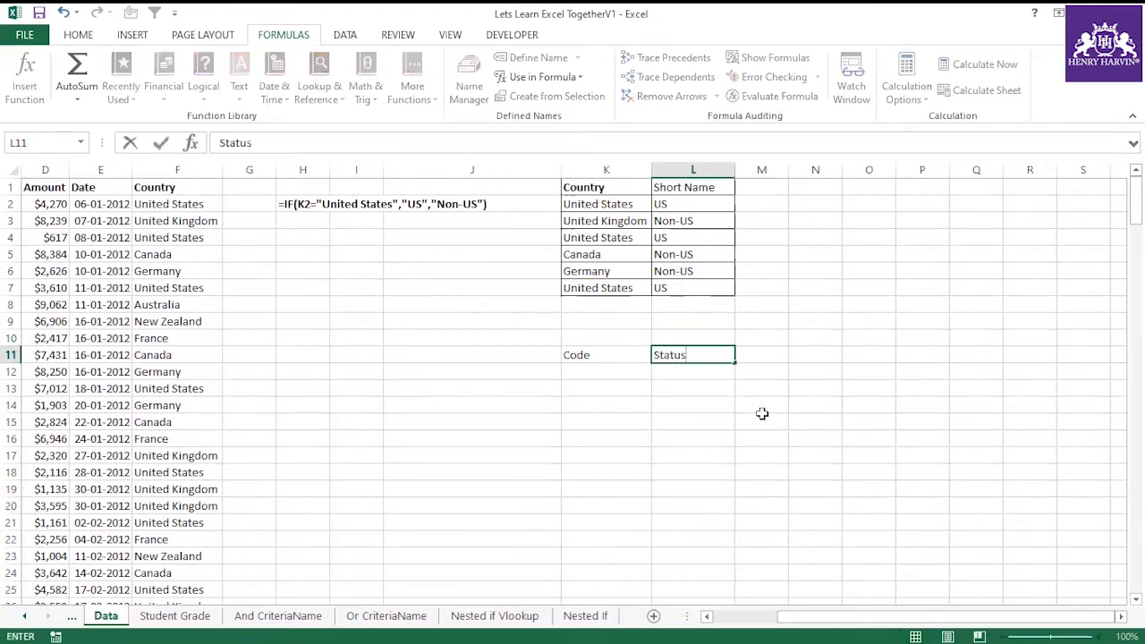
pyautogui.click(766, 414)
# Step: Fill K12:K21 under the Code header with the number series 1 to 10
pyautogui.click(586, 370)
pyautogui.write('1')
pyautogui.press('Return')
pyautogui.click(648, 376)
pyautogui.moveTo(649, 377); pyautogui.dragTo(649, 529)
pyautogui.click(667, 541)
pyautogui.click(703, 463)
# Step: Replace the codes in K13, K15, K17, K18 and K20 with 12, 14, 16, 17 and 29
pyautogui.click(629, 421)
pyautogui.write('14')
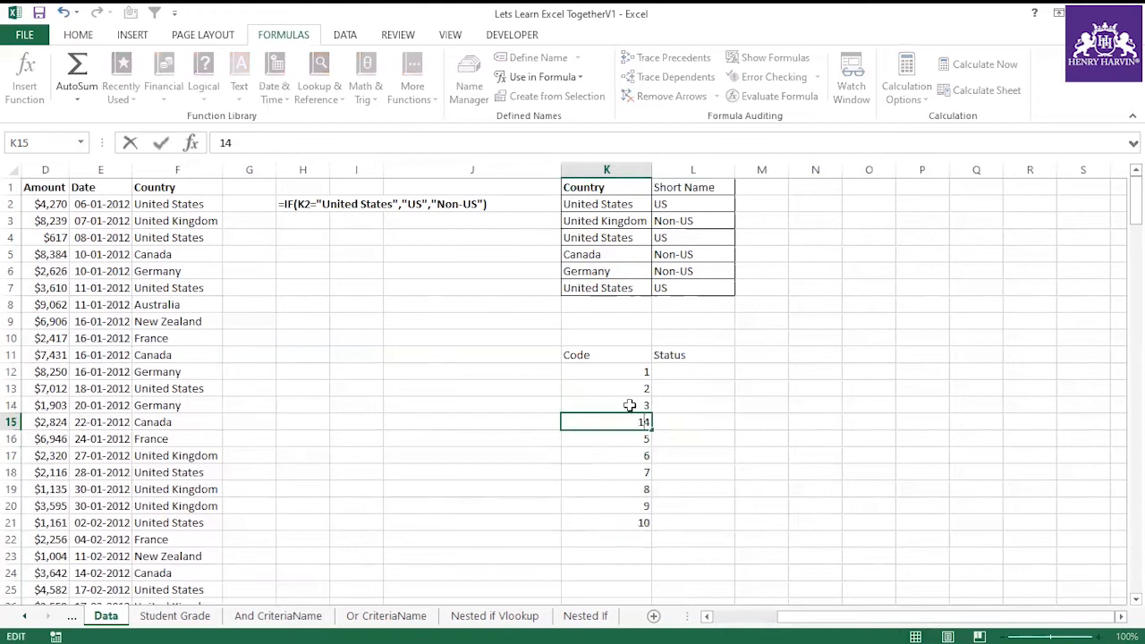
pyautogui.click(632, 388)
pyautogui.write('12')
pyautogui.click(641, 458)
pyautogui.write('16')
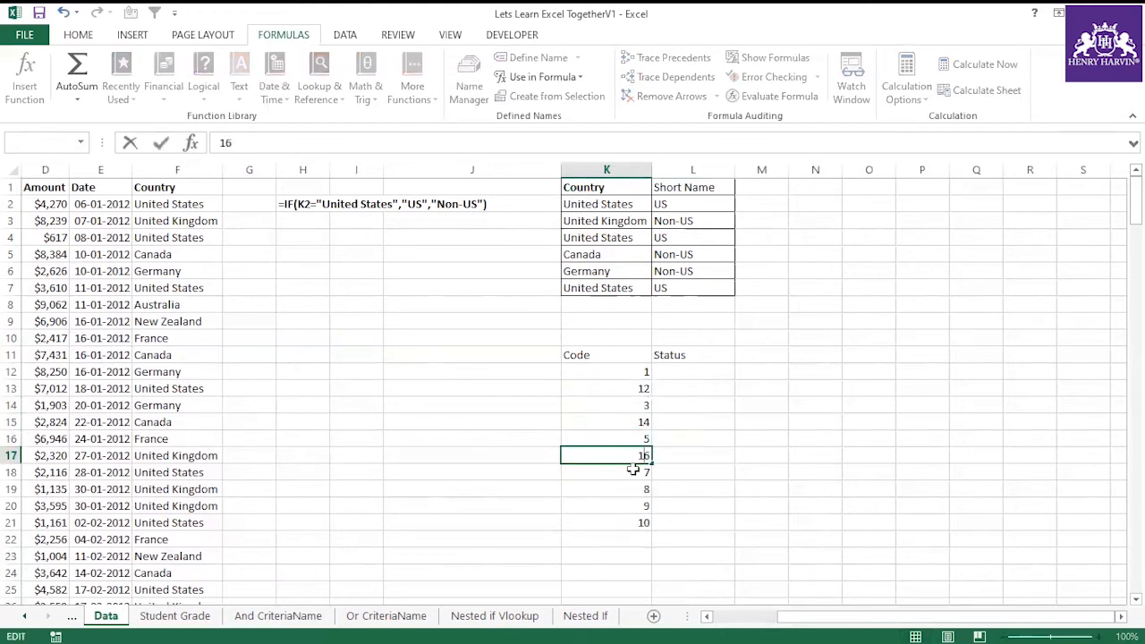
pyautogui.click(637, 472)
pyautogui.write('17')
pyautogui.click(632, 504)
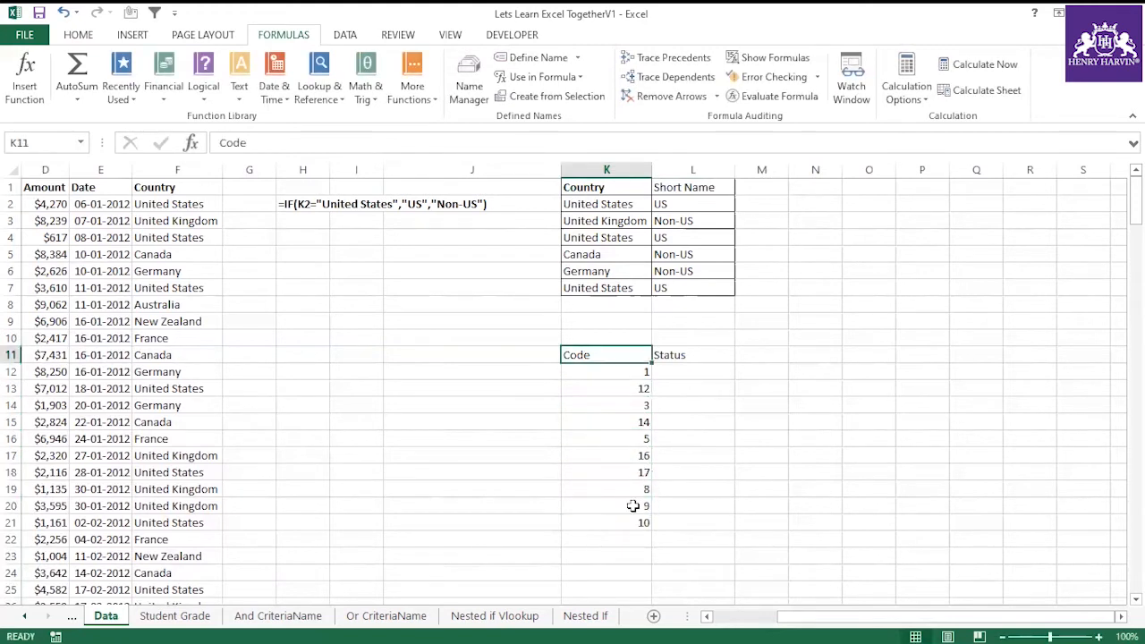
pyautogui.write('29')
# Step: Apply all borders to the Code and Status table in K11:L21
pyautogui.moveTo(637, 372); pyautogui.dragTo(637, 503)
pyautogui.moveTo(605, 355); pyautogui.dragTo(707, 523)
pyautogui.hotkey('alt', 'h')
pyautogui.press('b')
pyautogui.press('a')
pyautogui.click(851, 427)
pyautogui.moveTo(590, 358); pyautogui.dragTo(707, 522)
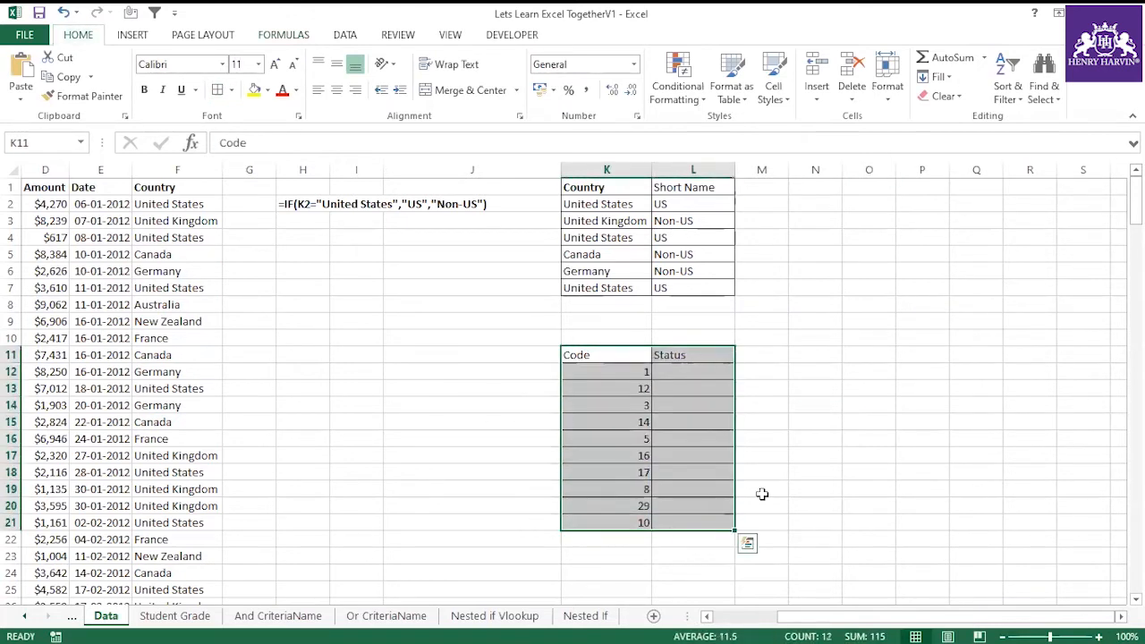
# Step: Write the rule "if number exceeds 12 then Good to go" in cell O12
pyautogui.click(886, 371)
pyautogui.write('if')
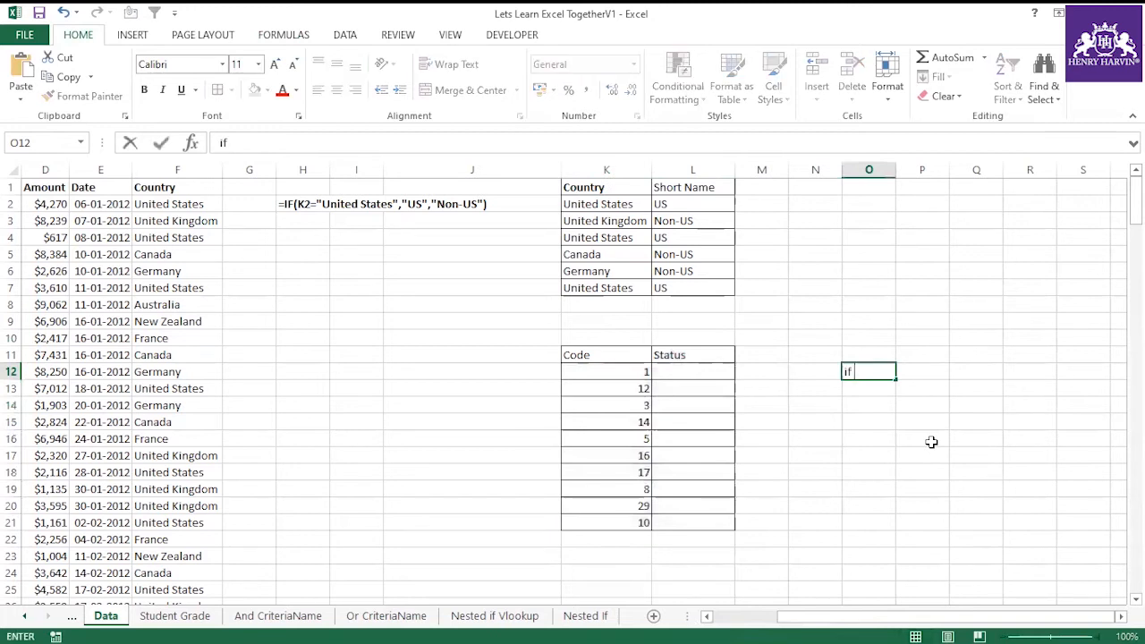
pyautogui.write(' number e')
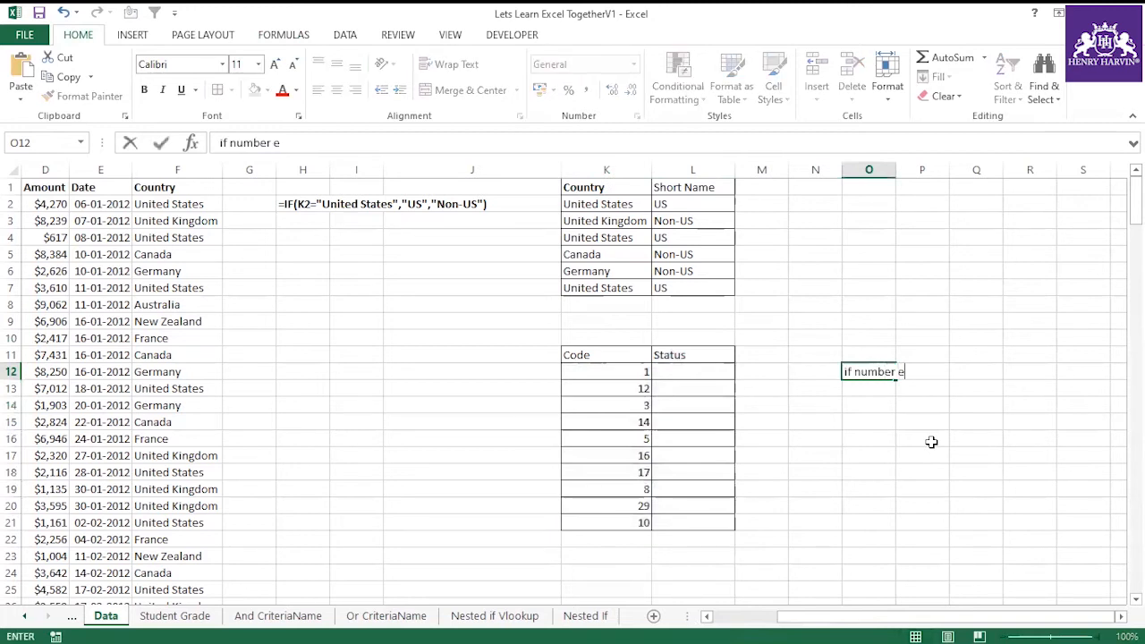
pyautogui.write('xceeds 12 ')
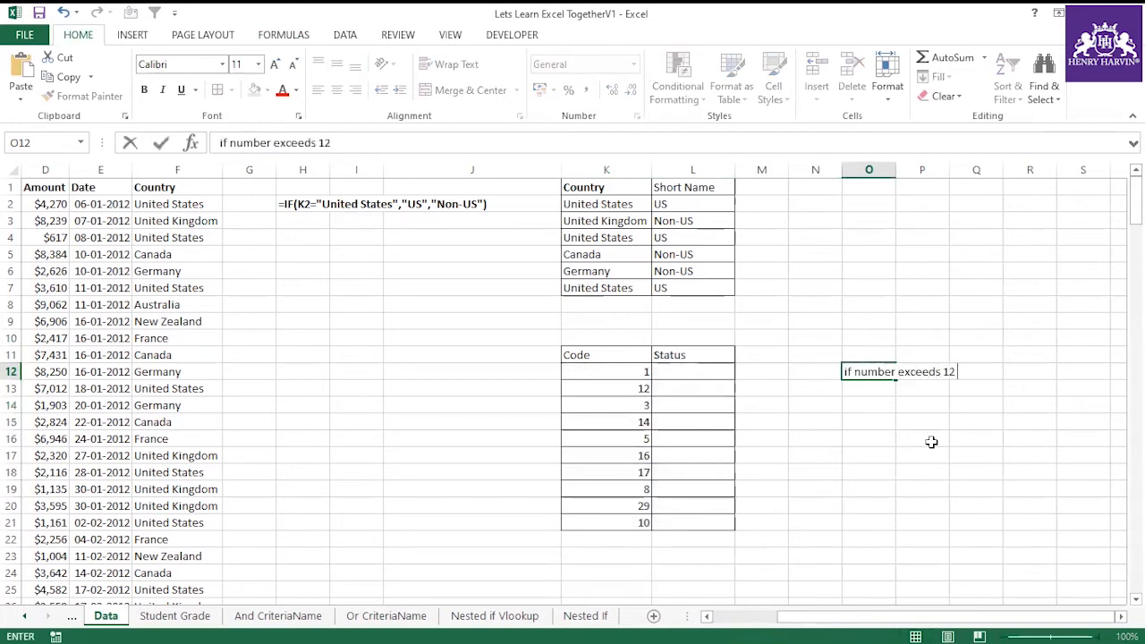
pyautogui.write('then Good to go')
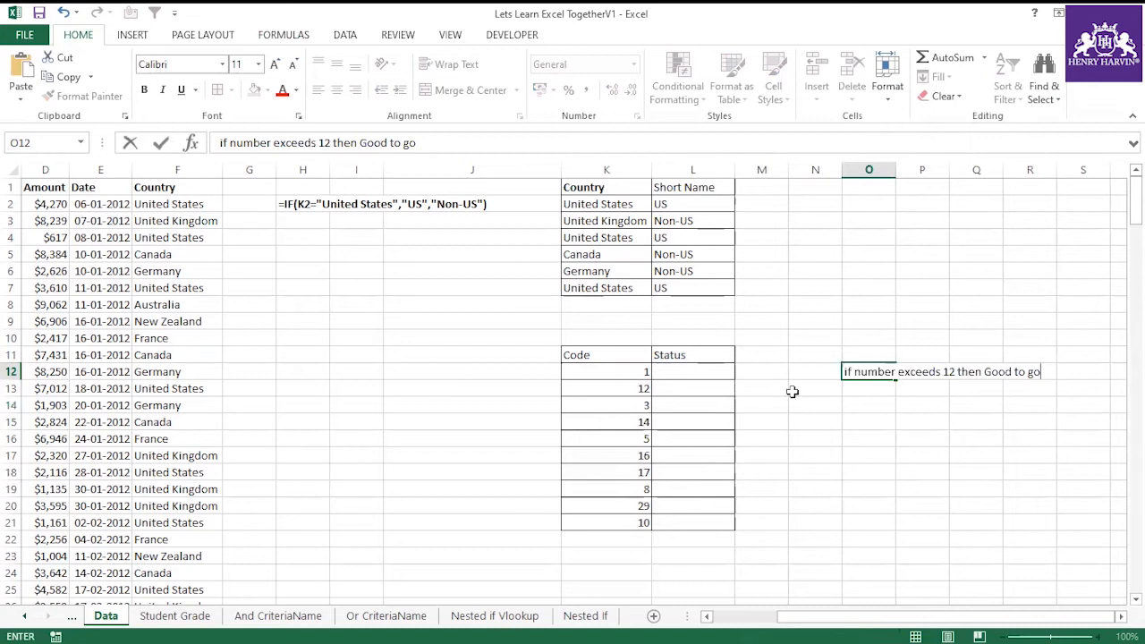
pyautogui.click(816, 424)
# Step: Start an IF formula in L12 with the logical test K12>12
pyautogui.click(678, 373)
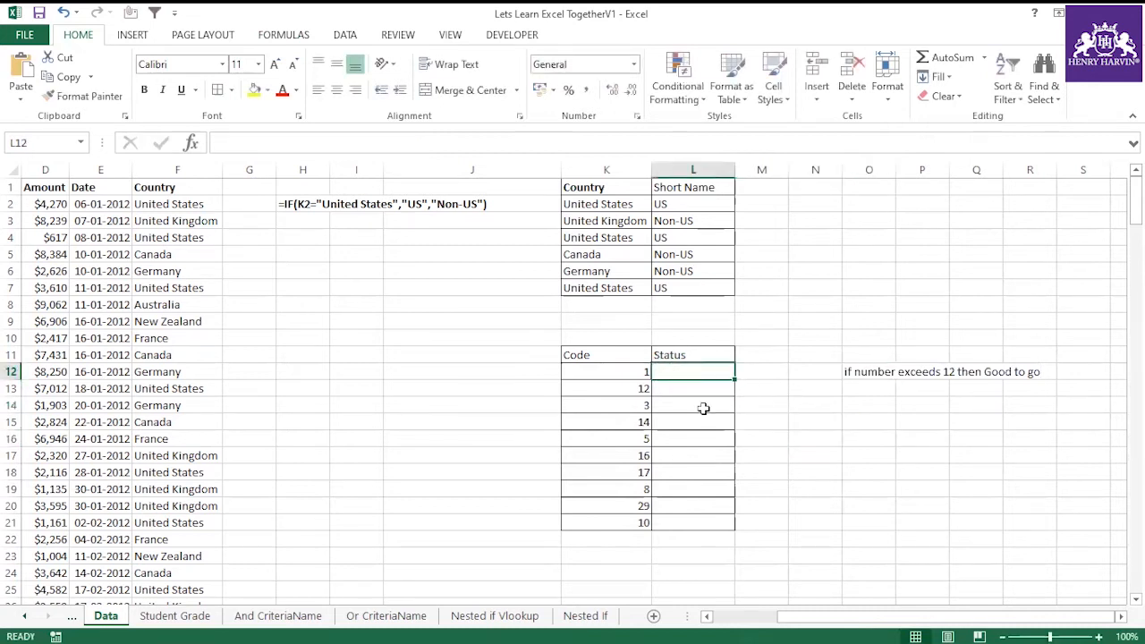
pyautogui.write('=if(')
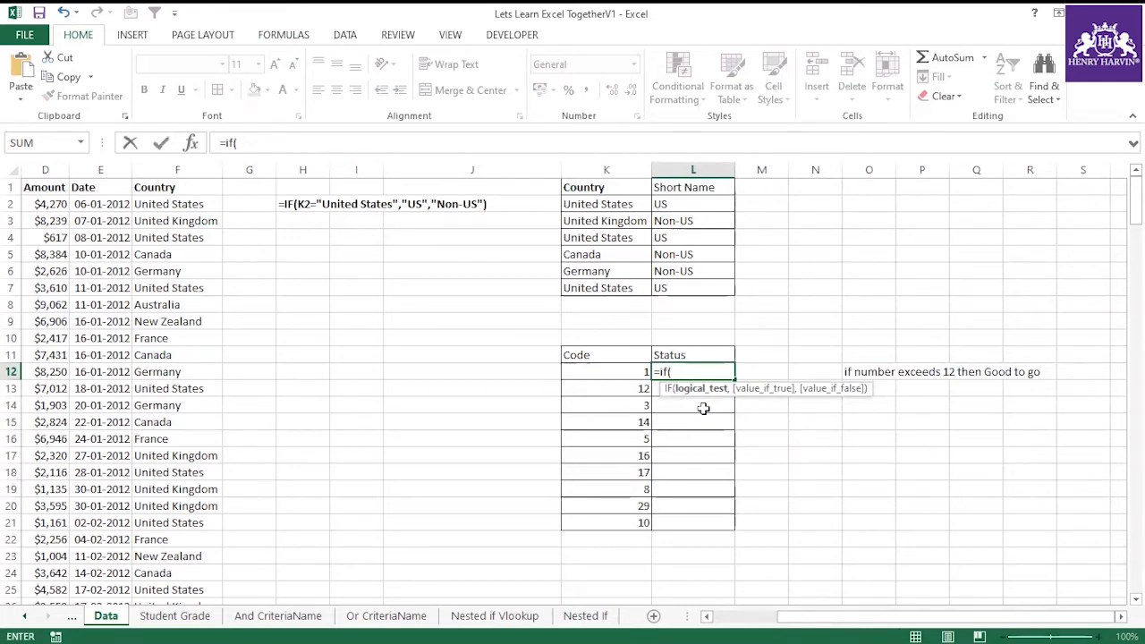
pyautogui.click(635, 370)
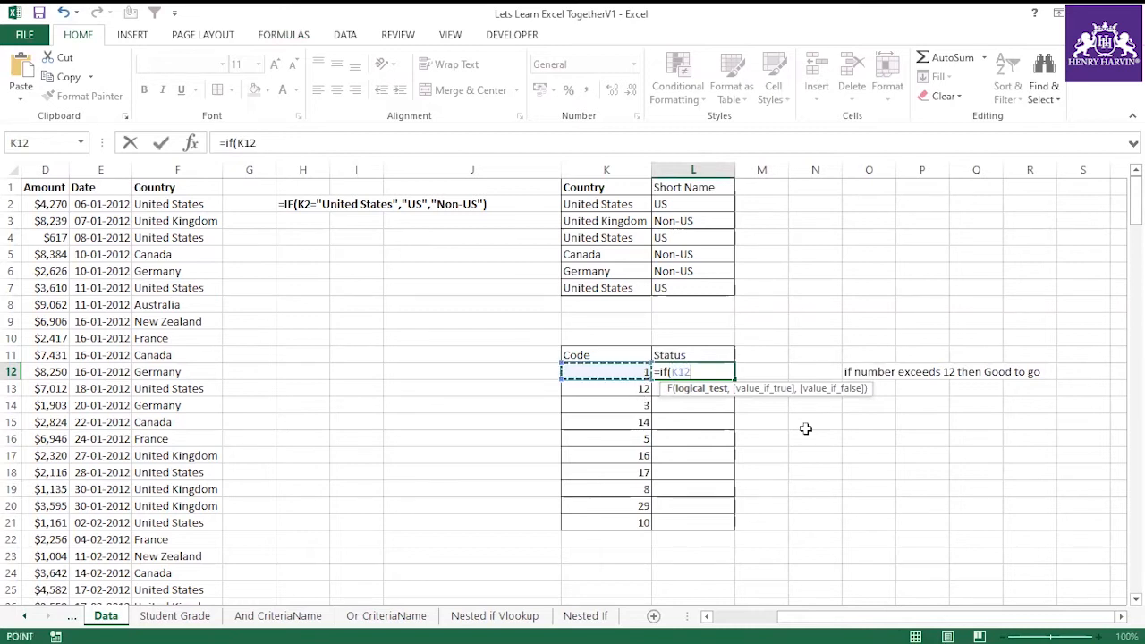
pyautogui.write('>12')
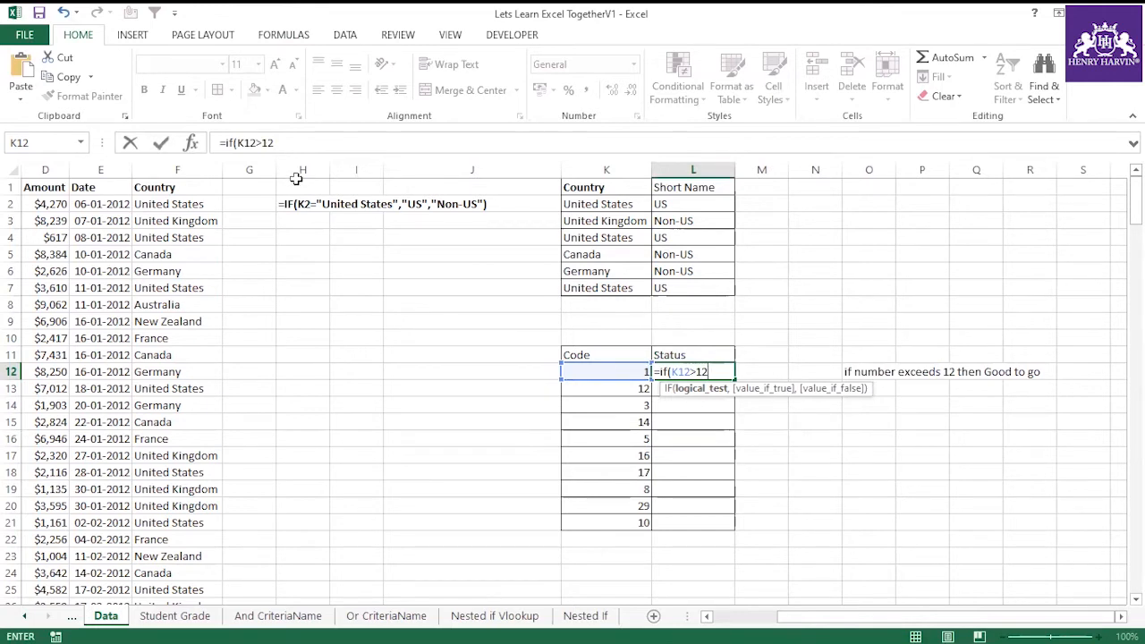
# Step: Evaluate the K12>12 test inside the L12 formula, and restore the partial formula text
pyautogui.click(241, 143)
pyautogui.moveTo(247, 142)
pyautogui.mouseDown()
pyautogui.moveTo(284, 144)
pyautogui.moveTo(220, 144)
pyautogui.moveTo(240, 144)
pyautogui.mouseUp()
pyautogui.click(298, 139)
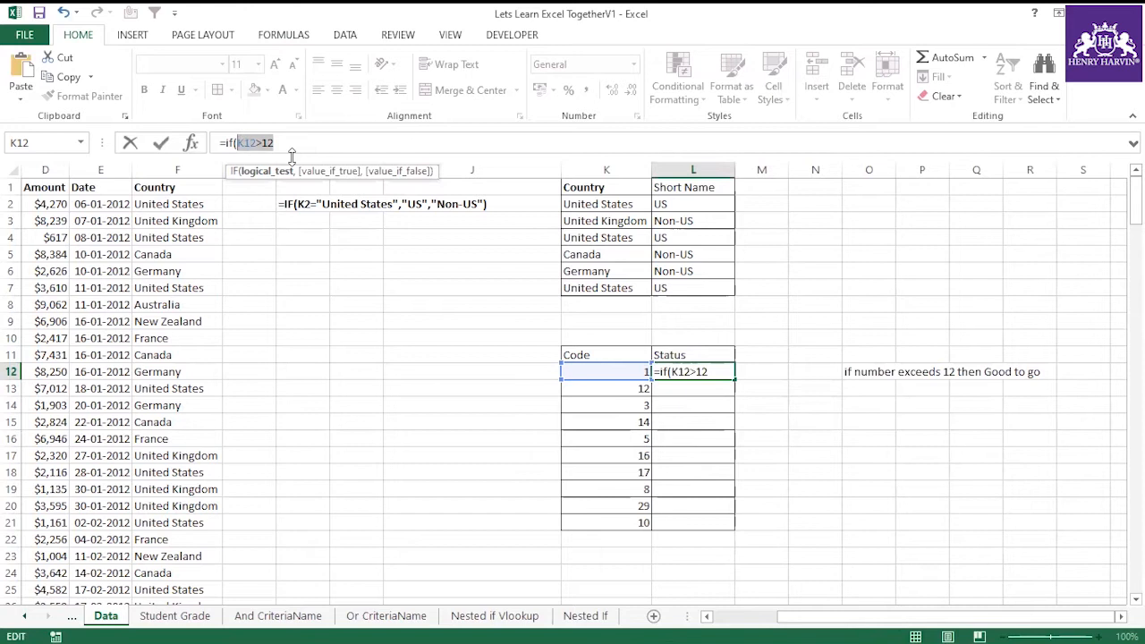
pyautogui.press('F9')
pyautogui.press('Escape')
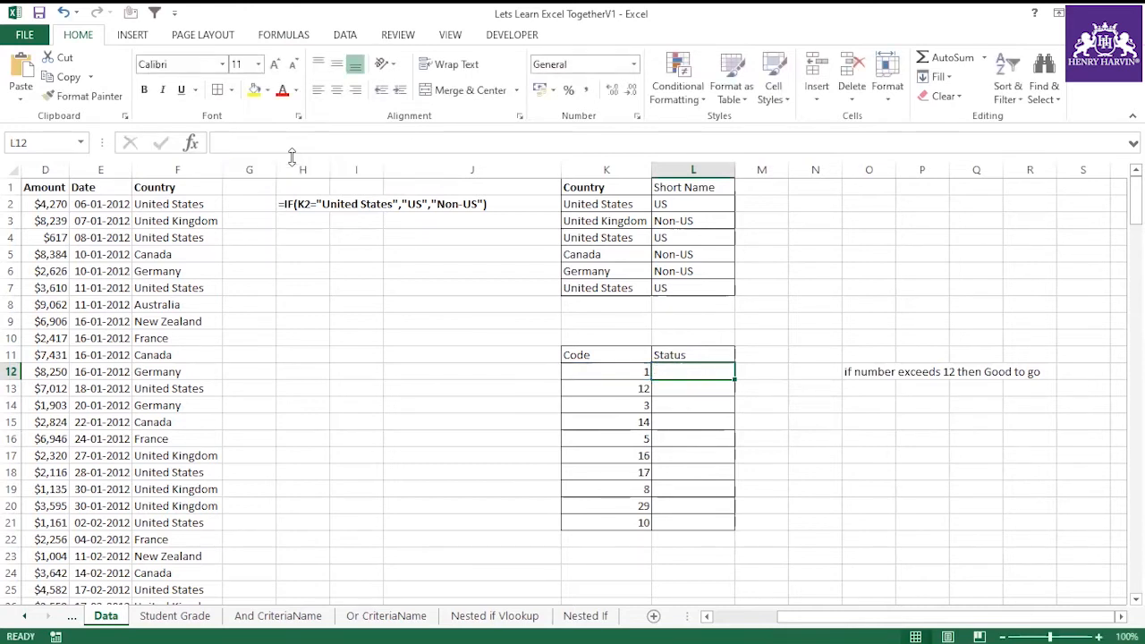
pyautogui.hotkey('ctrl', 'v')
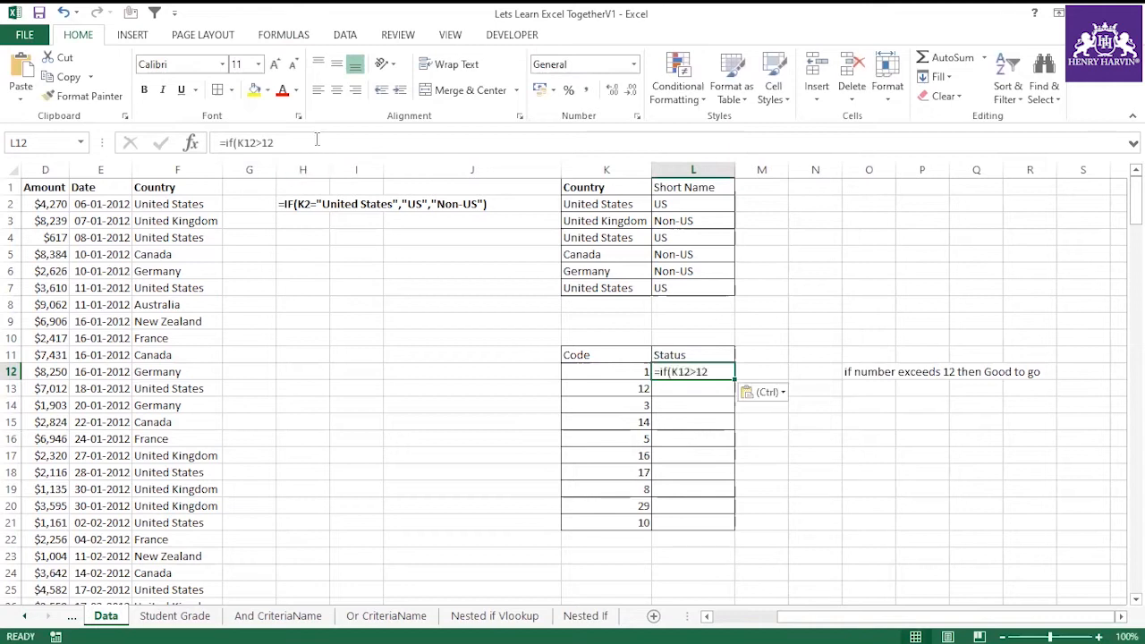
# Step: Complete the L12 IF formula with "Good to Go" as the value if true and "Not allowed" as the value if false
pyautogui.click(319, 143)
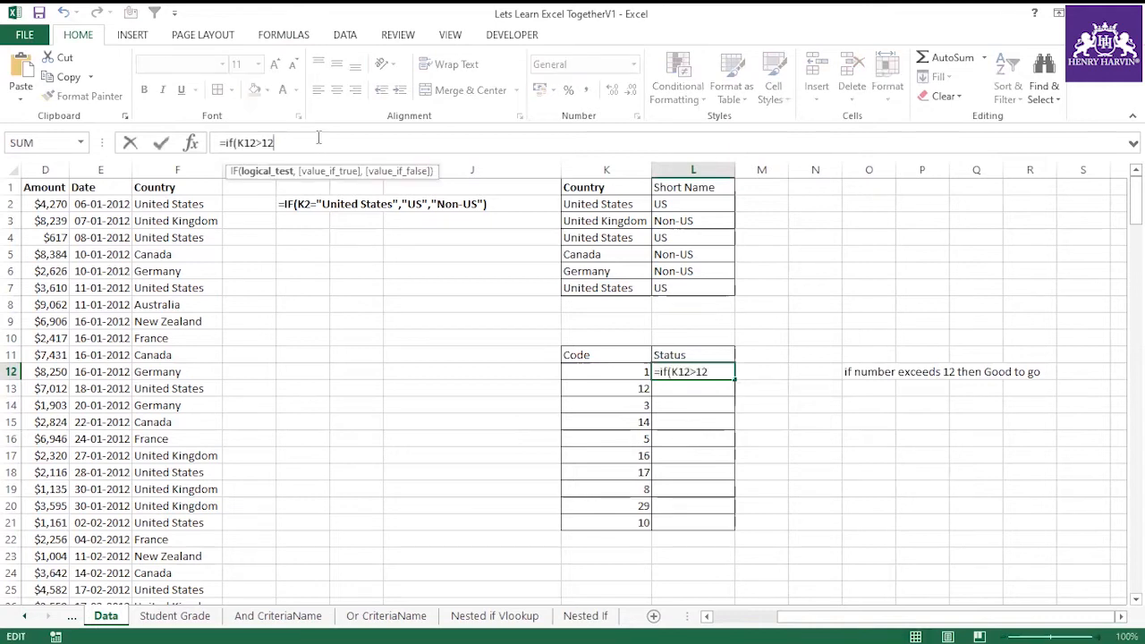
pyautogui.write(',')
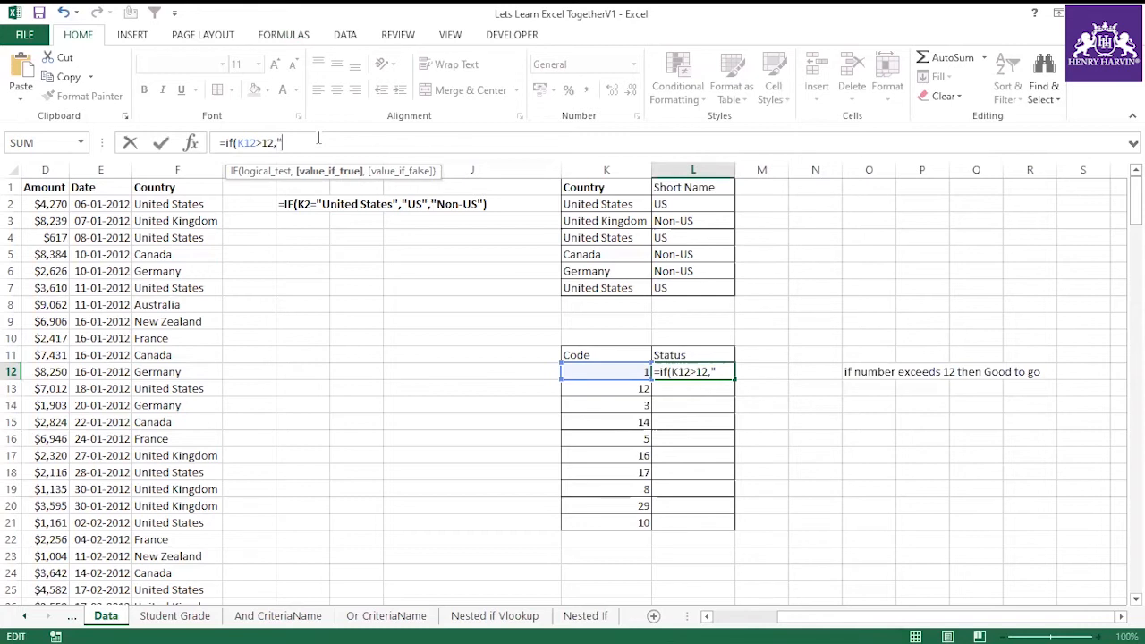
pyautogui.write('"Good to G')
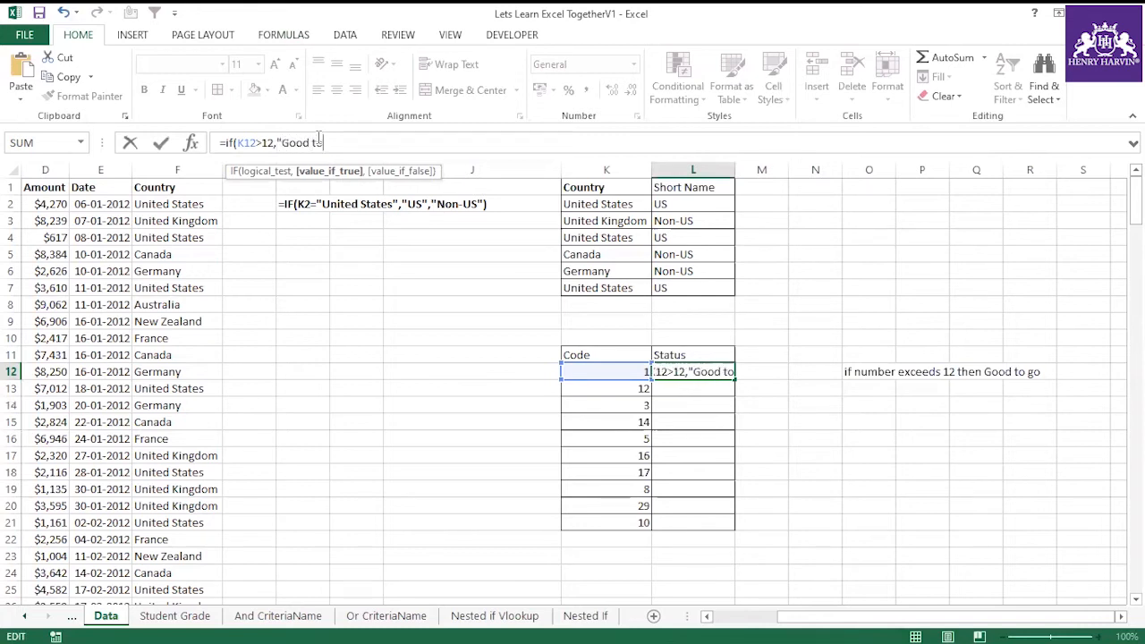
pyautogui.write('o"')
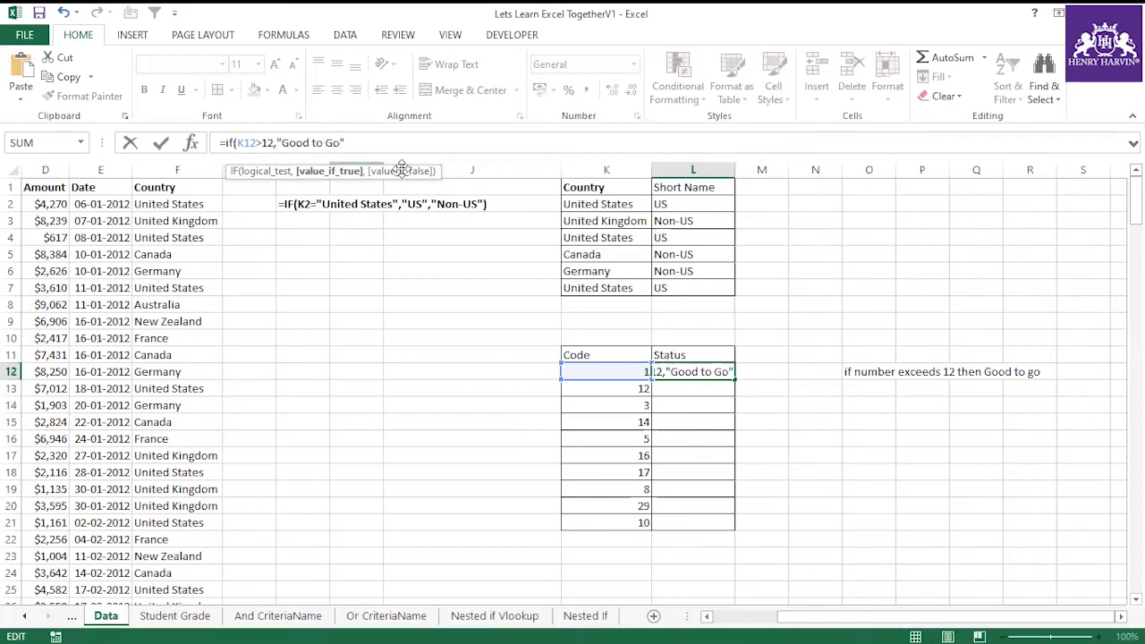
pyautogui.write(',')
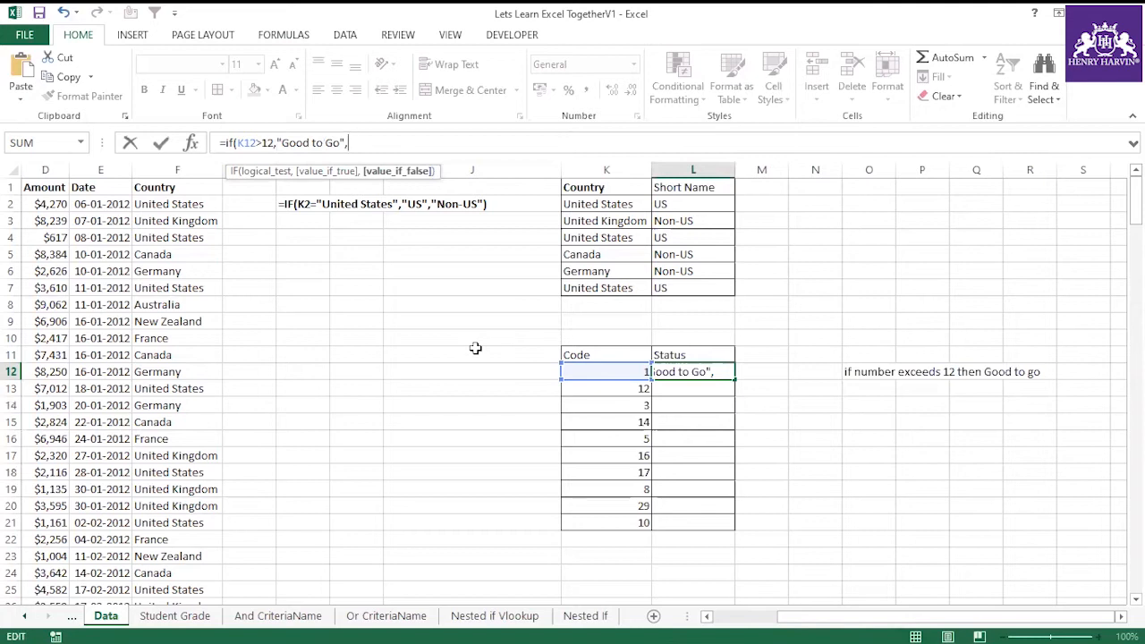
pyautogui.write('"Not allo')
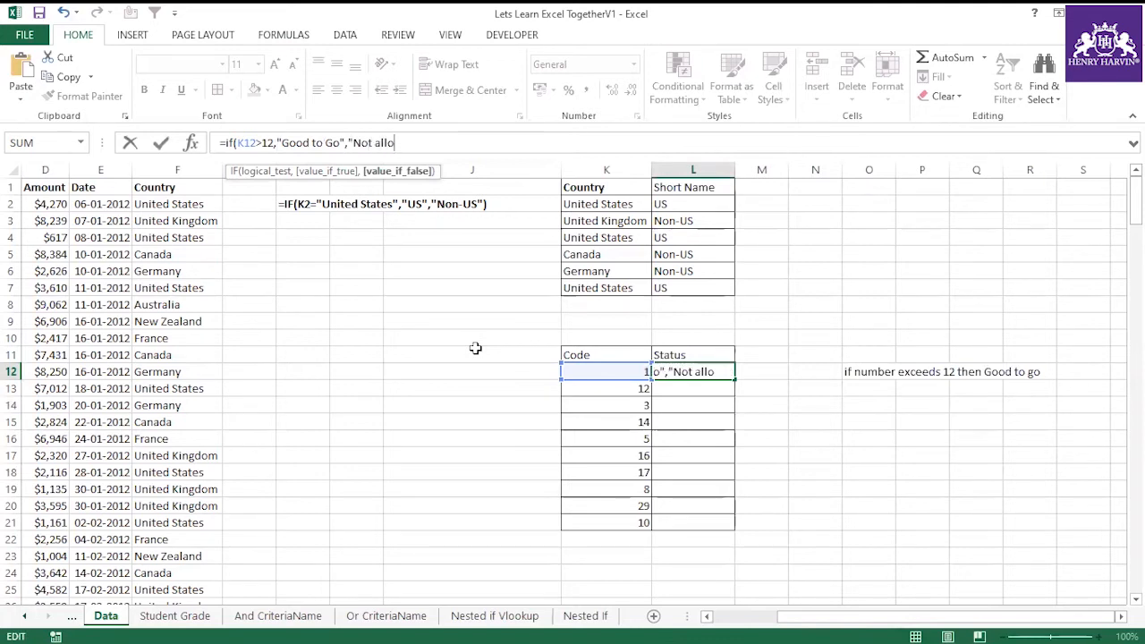
pyautogui.write('wed")')
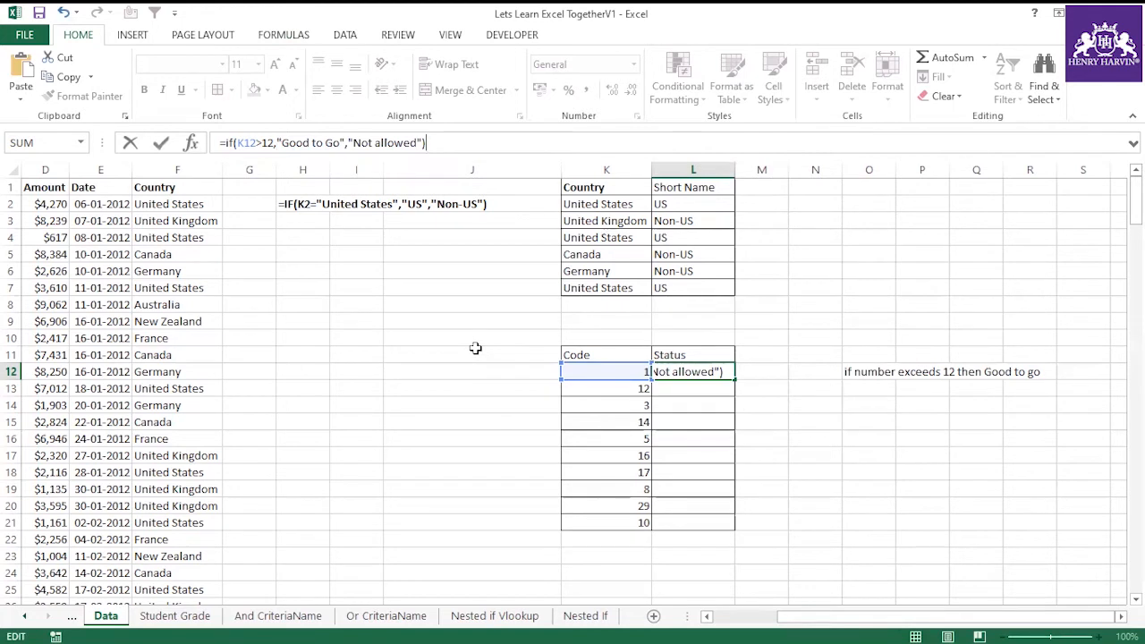
pyautogui.press('Return')
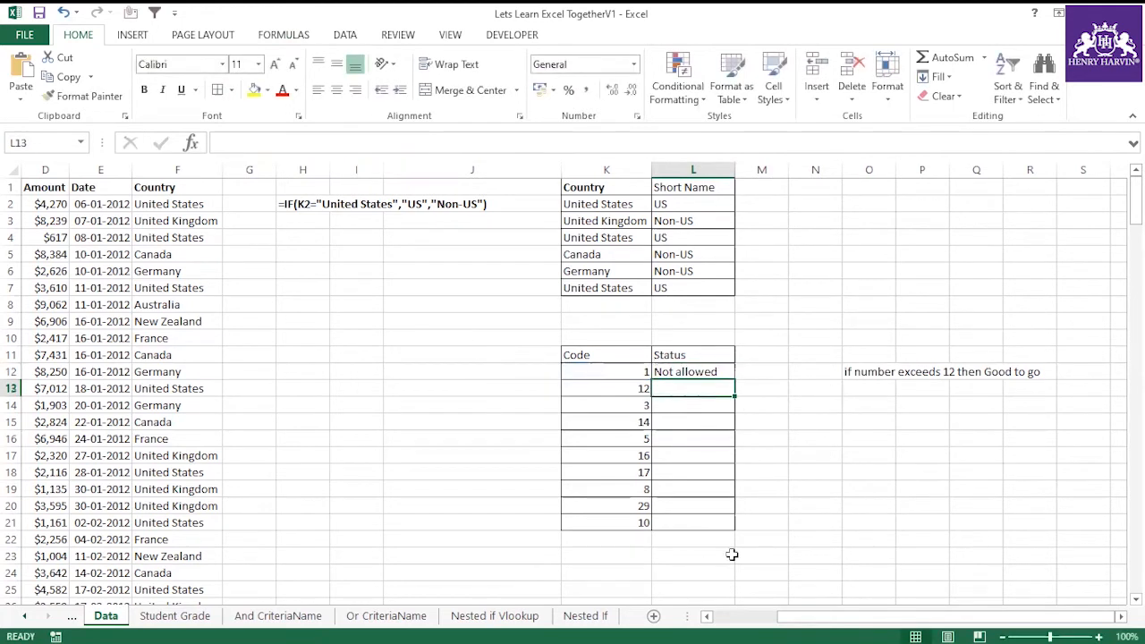
# Step: Fill the L12 formula down to L21 and check the statuses against their codes
pyautogui.click(731, 375)
pyautogui.doubleClick(733, 376)
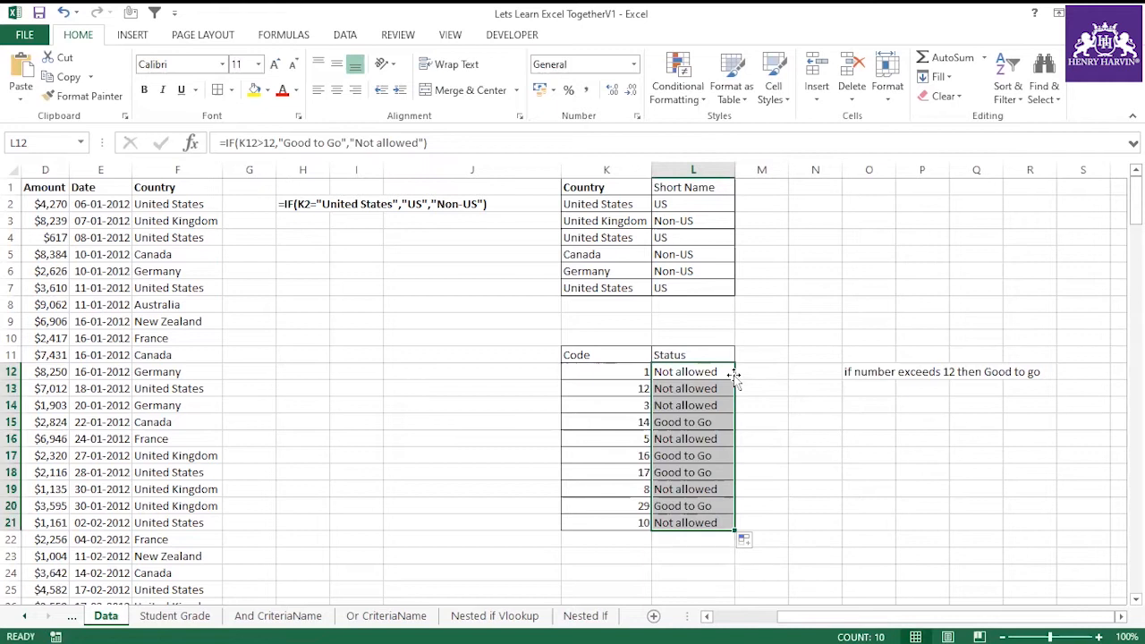
pyautogui.click(636, 505)
pyautogui.click(670, 421)
pyautogui.click(717, 370)
pyautogui.click(703, 419)
# Step: Change the comparison in the L12 formula from greater than to less than, making the test K12<12
pyautogui.click(691, 376)
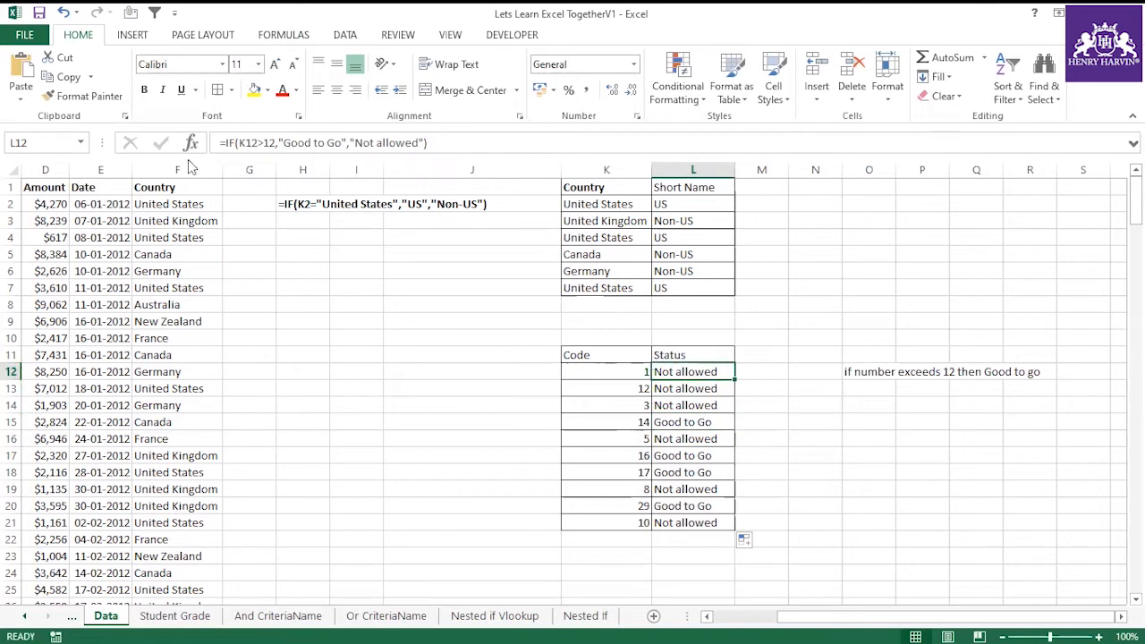
pyautogui.click(260, 142)
pyautogui.press('BackSpace')
pyautogui.write('<')
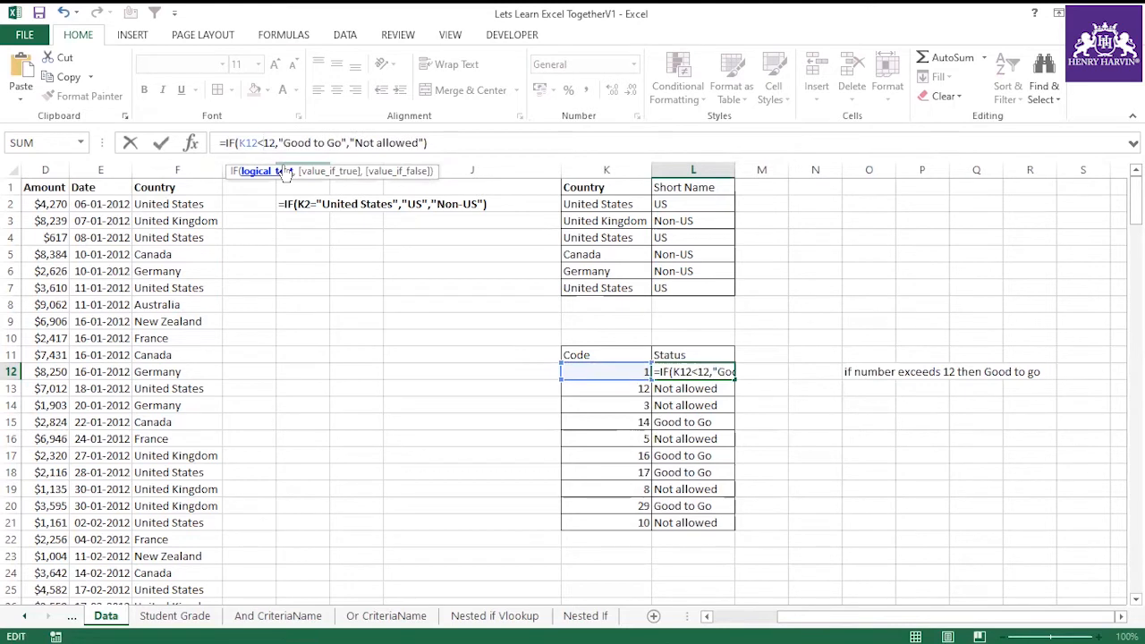
pyautogui.press('Return')
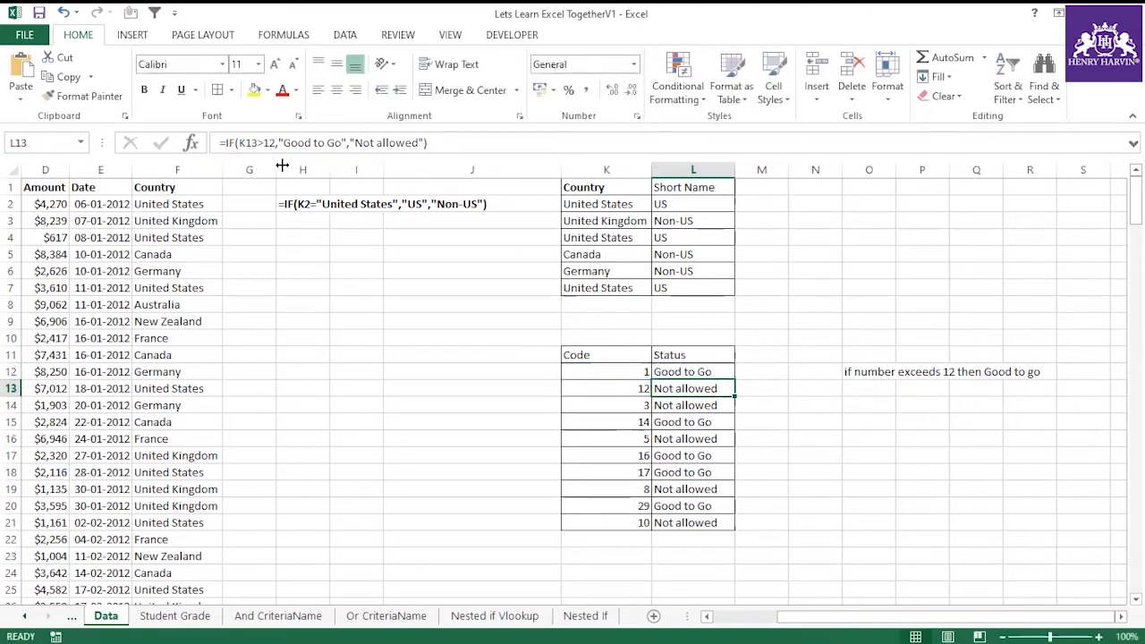
# Step: Swap the L12 formula's results so it returns "Not allowed" if true and "Good to Go" if false
pyautogui.click(715, 371)
pyautogui.click(339, 141)
pyautogui.moveTo(341, 142); pyautogui.dragTo(293, 145)
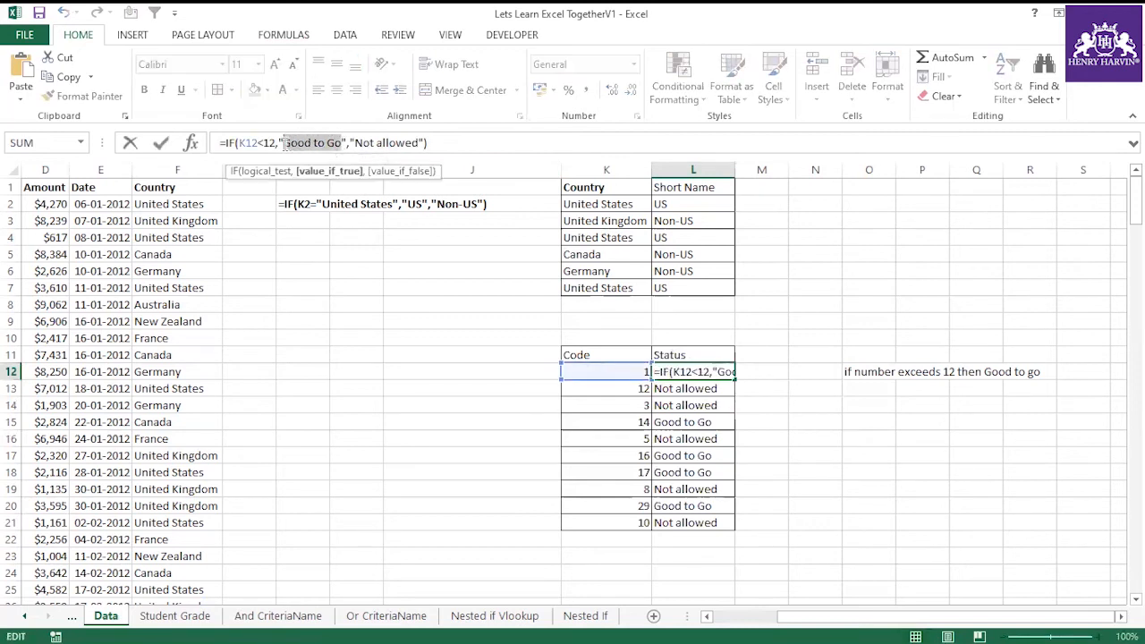
pyautogui.press('BackSpace')
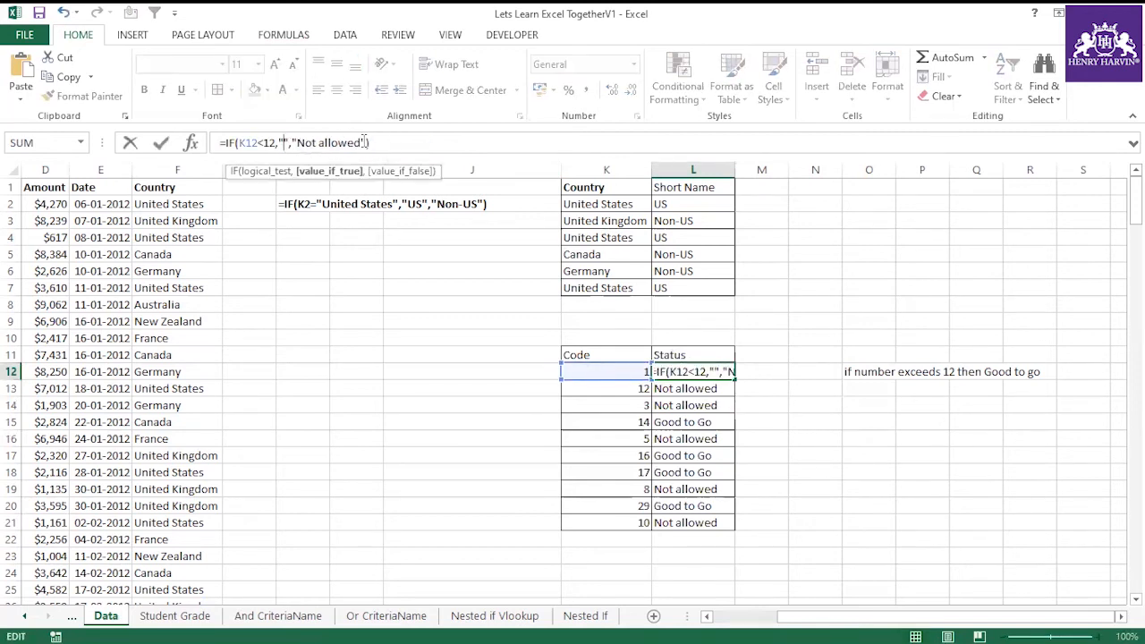
pyautogui.moveTo(363, 143); pyautogui.dragTo(305, 143)
pyautogui.write('Good to Go')
pyautogui.click(283, 143)
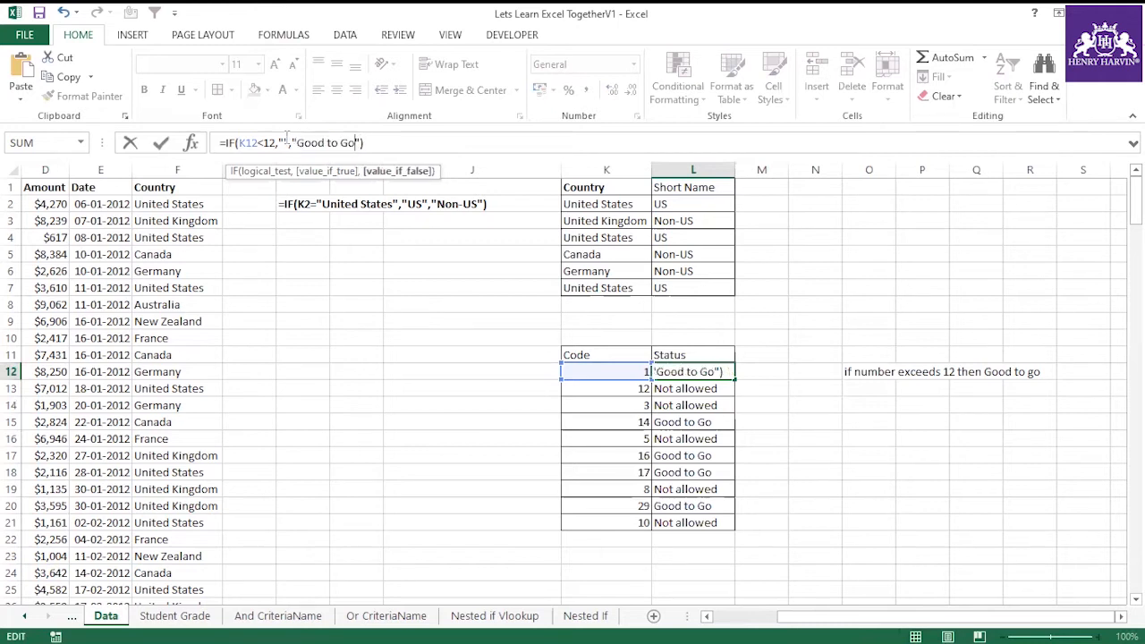
pyautogui.write('Not ')
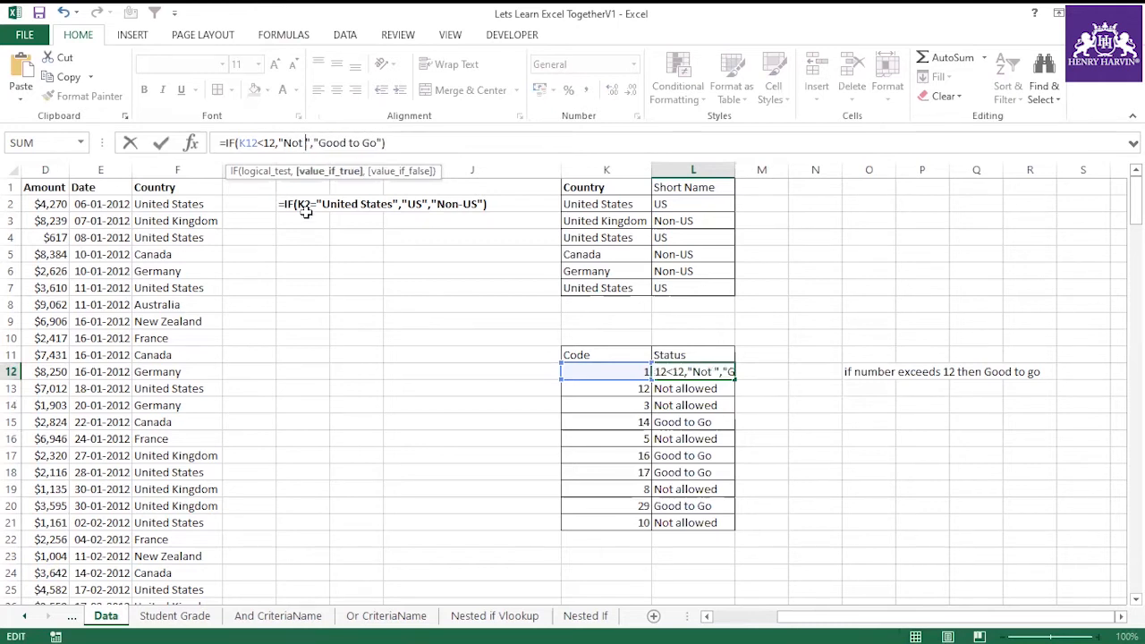
pyautogui.write('allowed')
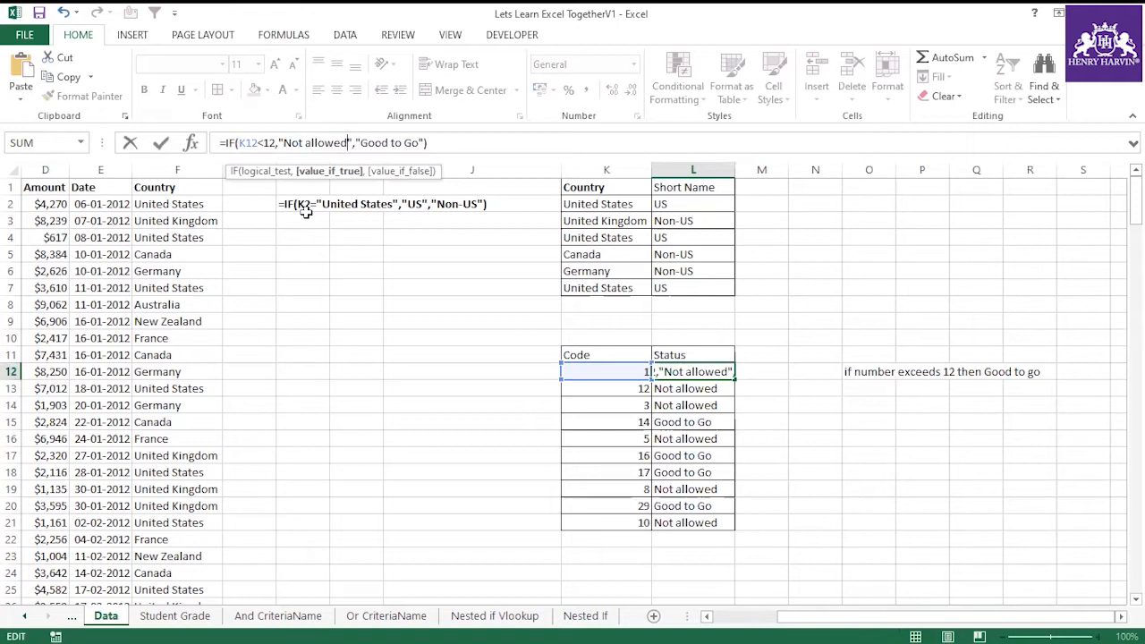
pyautogui.press('Return')
pyautogui.click(729, 370)
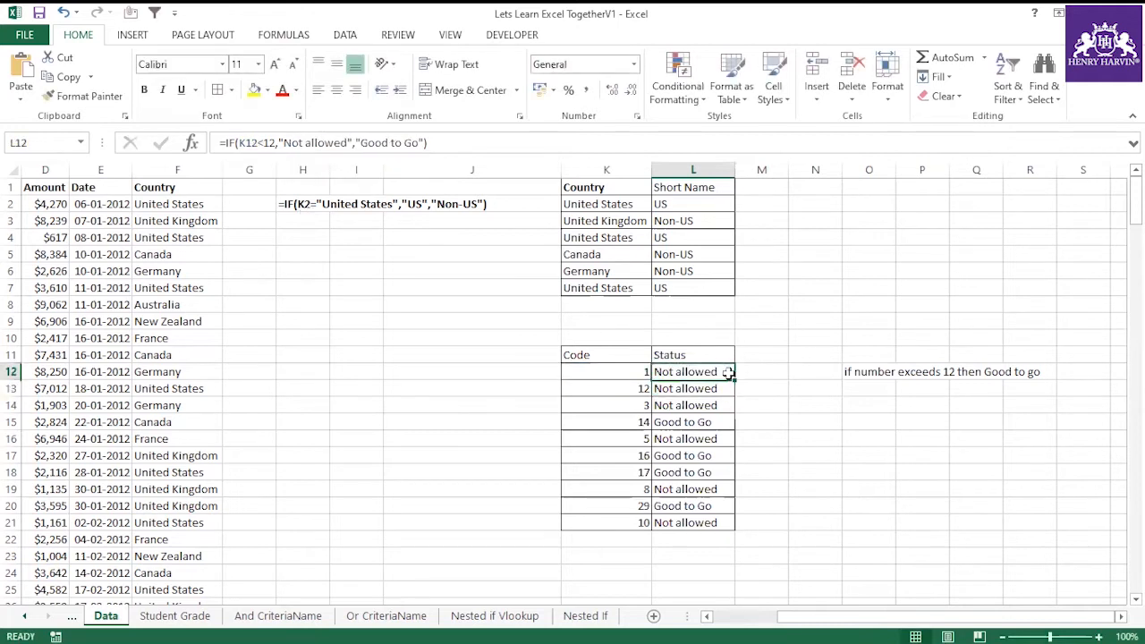
# Step: Fill the revised L12 formula down to L21 and compare several statuses with their codes
pyautogui.doubleClick(736, 379)
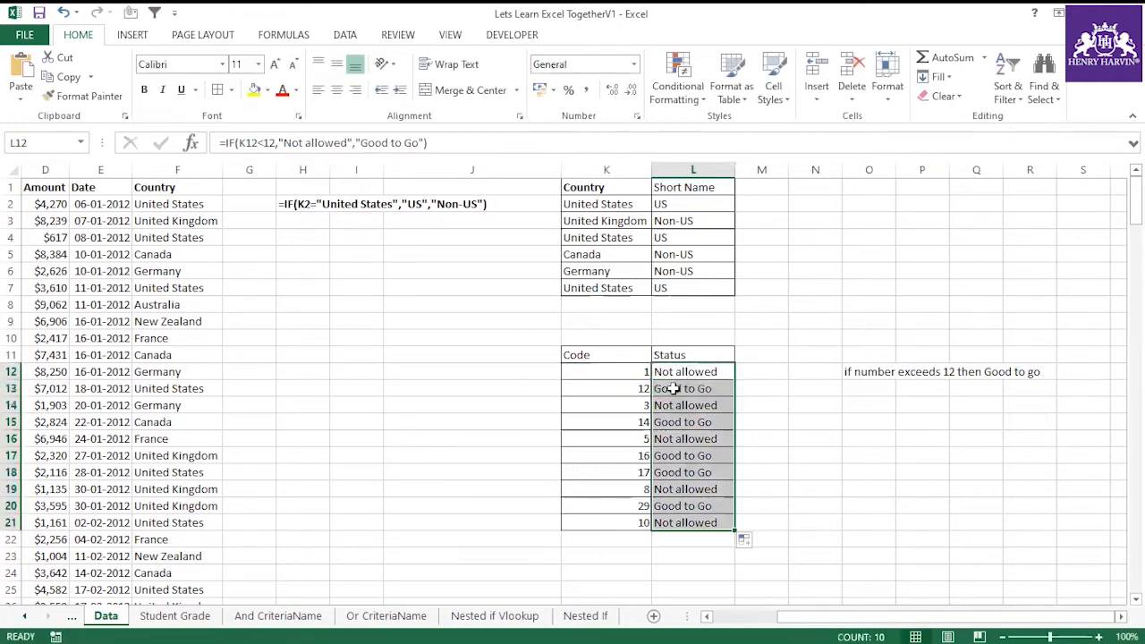
pyautogui.click(662, 375)
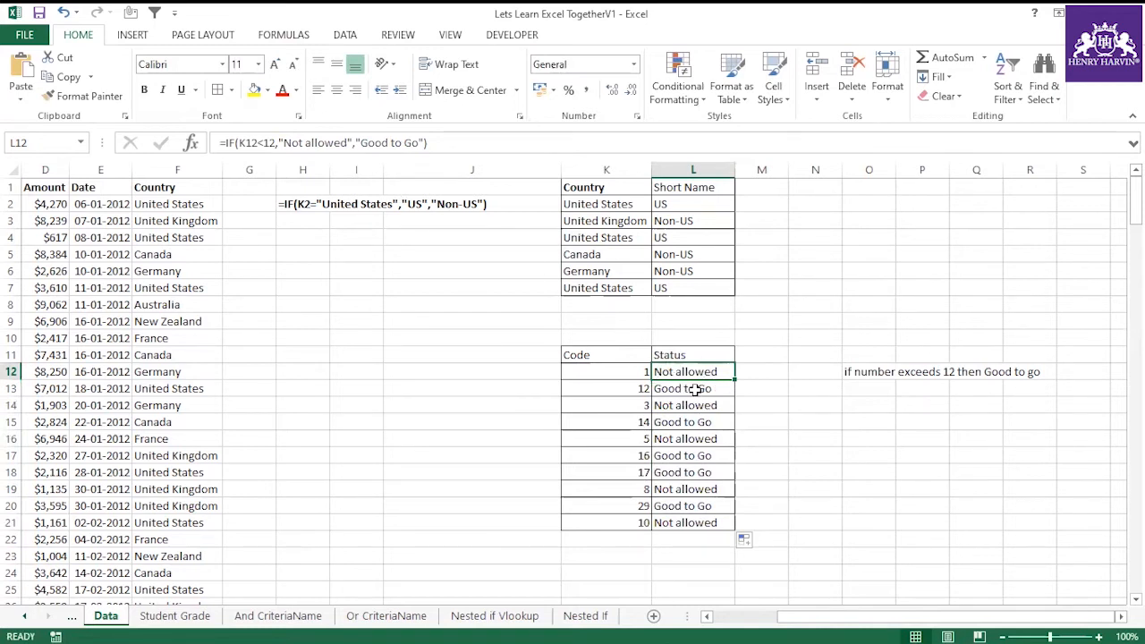
pyautogui.moveTo(637, 374); pyautogui.dragTo(669, 440)
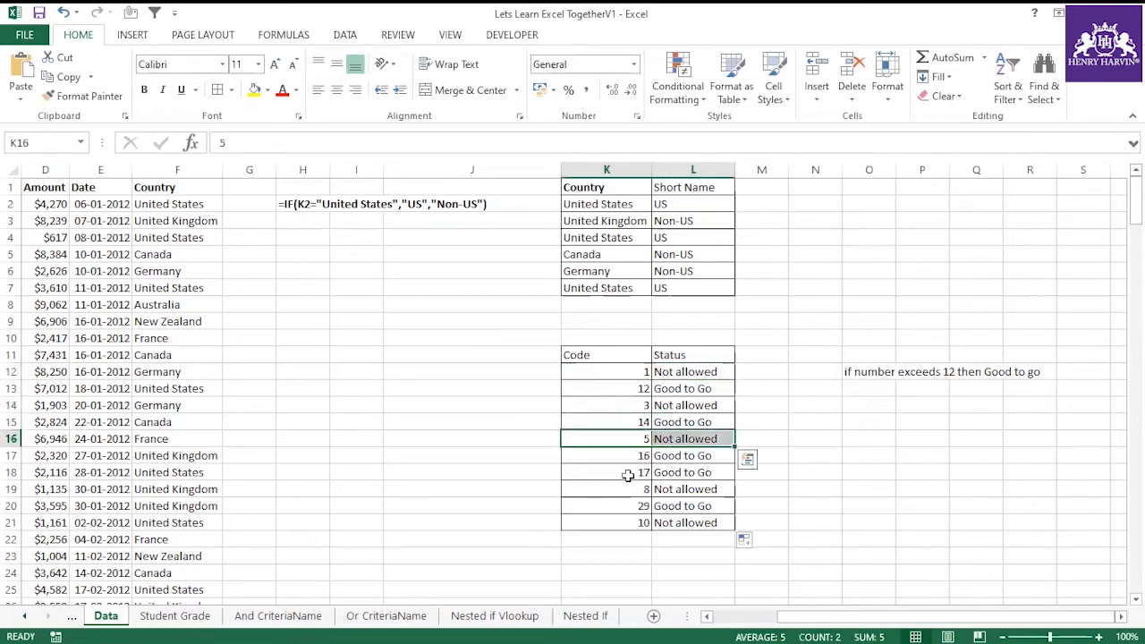
pyautogui.click(682, 404)
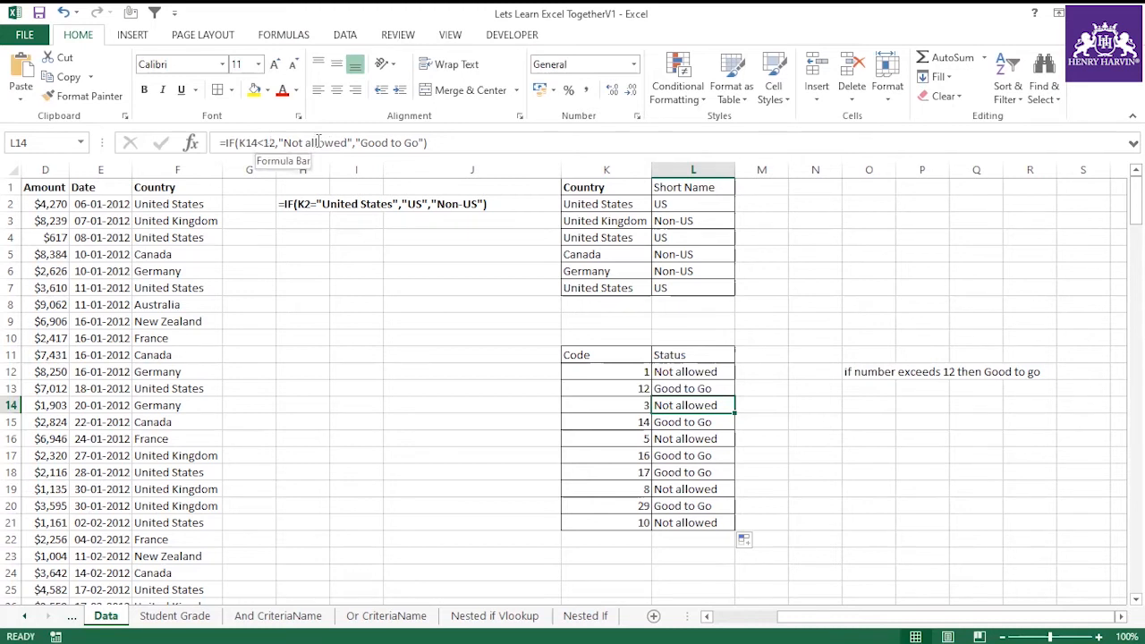
pyautogui.click(510, 399)
pyautogui.moveTo(610, 356); pyautogui.dragTo(675, 520)
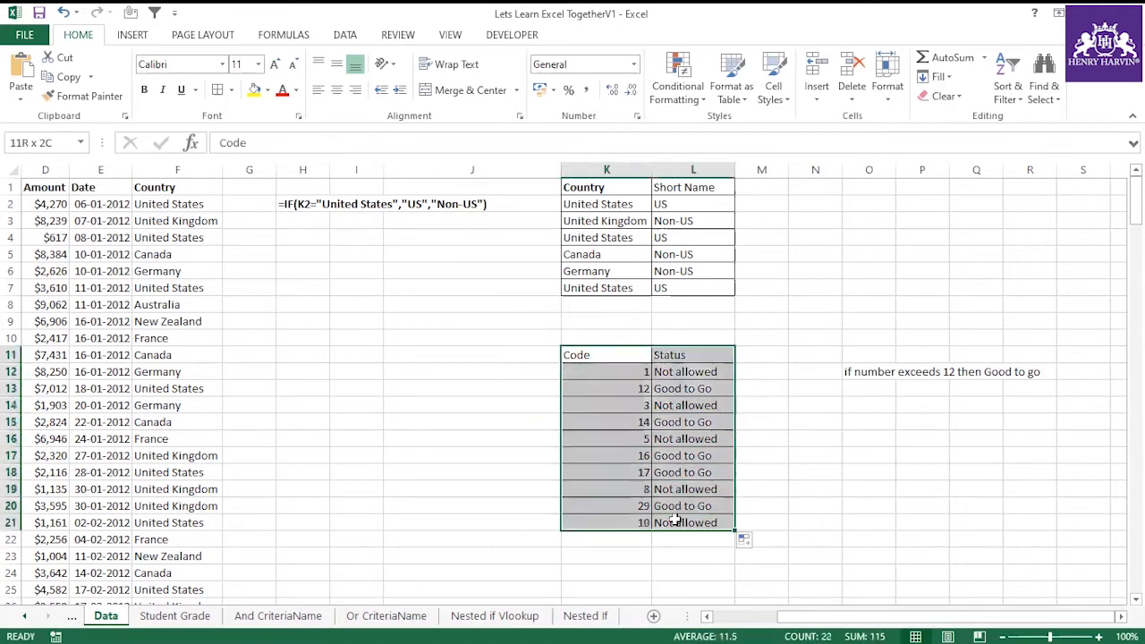
pyautogui.click(667, 376)
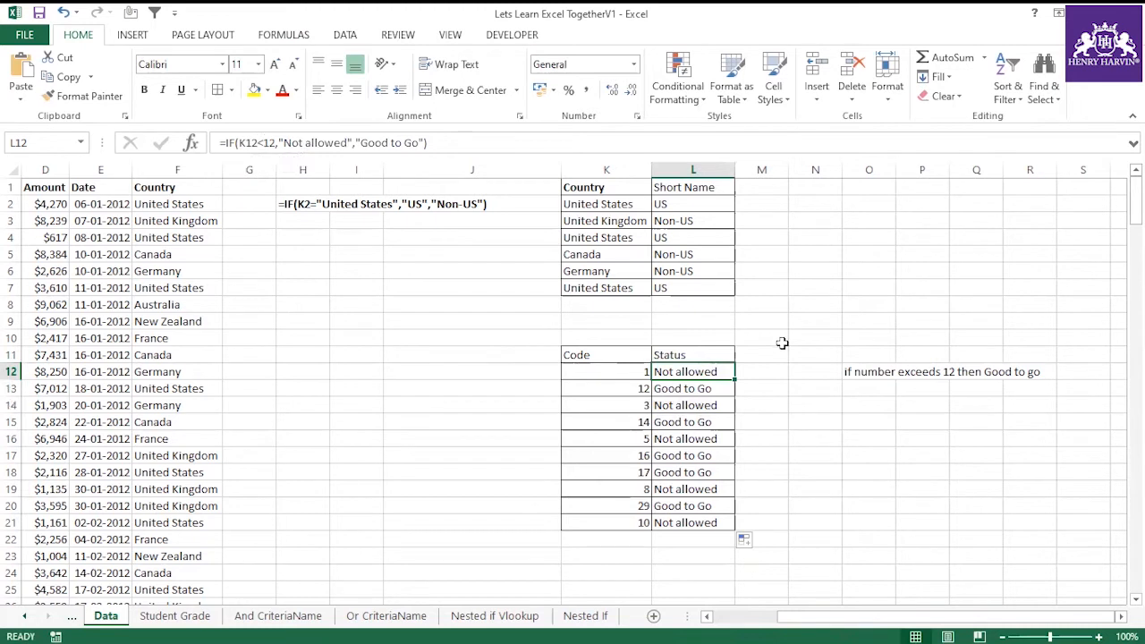
# Step: Copy the statuses in L12:L21 to N12 as values only and fit column N's width to its contents
pyautogui.moveTo(707, 374); pyautogui.dragTo(719, 527)
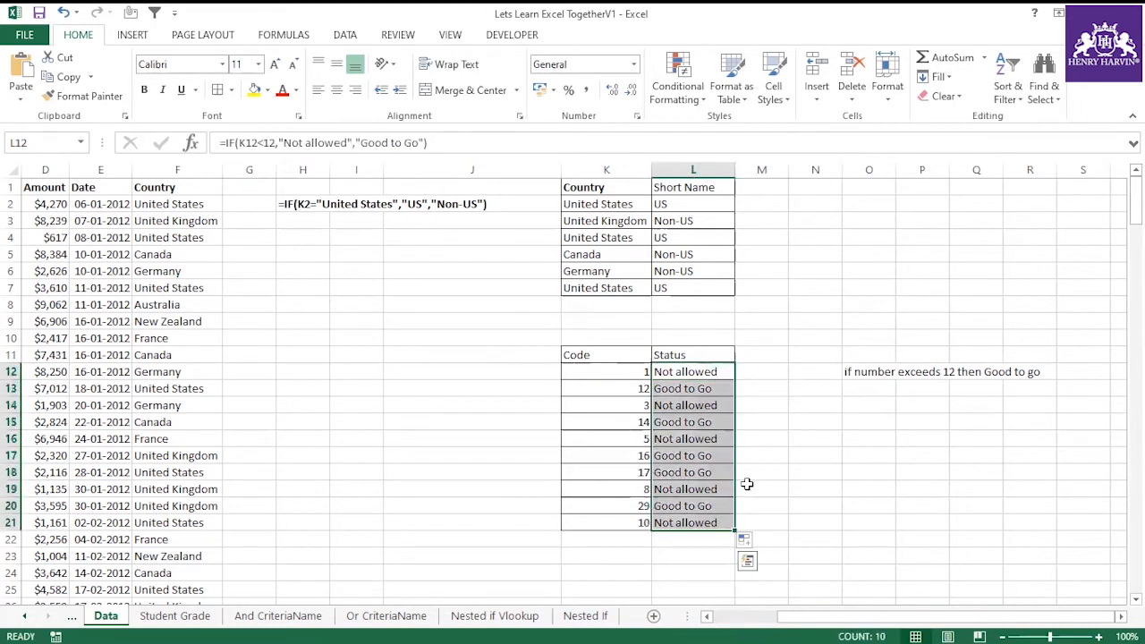
pyautogui.hotkey('ctrl', 'c')
pyautogui.rightClick(816, 371)
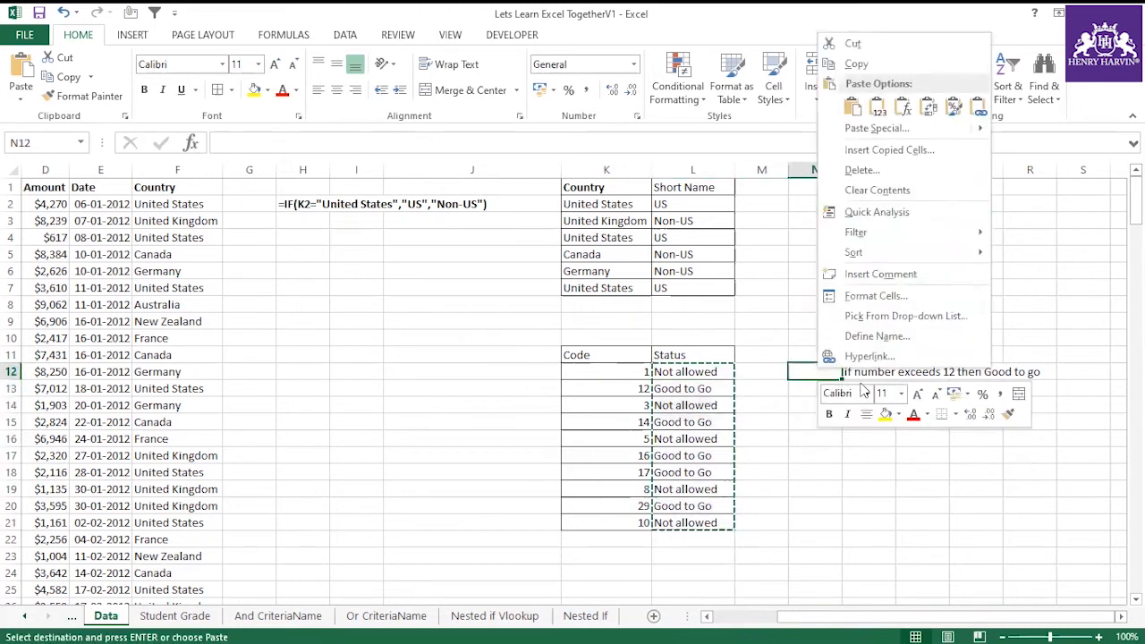
pyautogui.click(878, 107)
pyautogui.press('Escape')
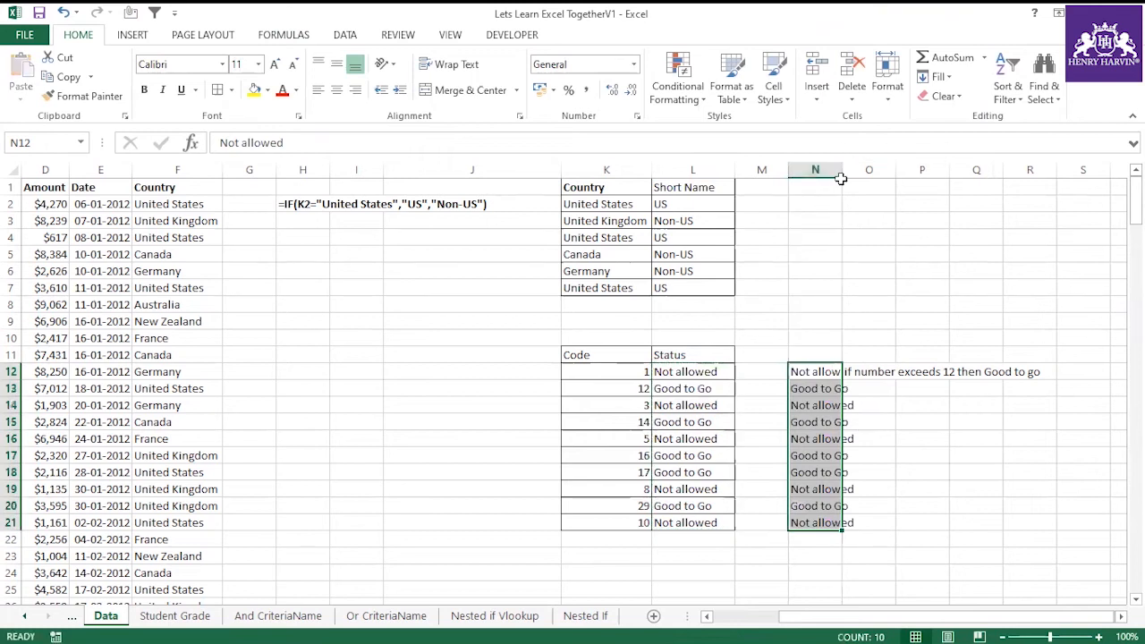
pyautogui.doubleClick(841, 170)
pyautogui.click(826, 371)
# Step: Swap the L12 formula's results so it returns "Good to Go" if true and "Not allowed" if false
pyautogui.click(713, 371)
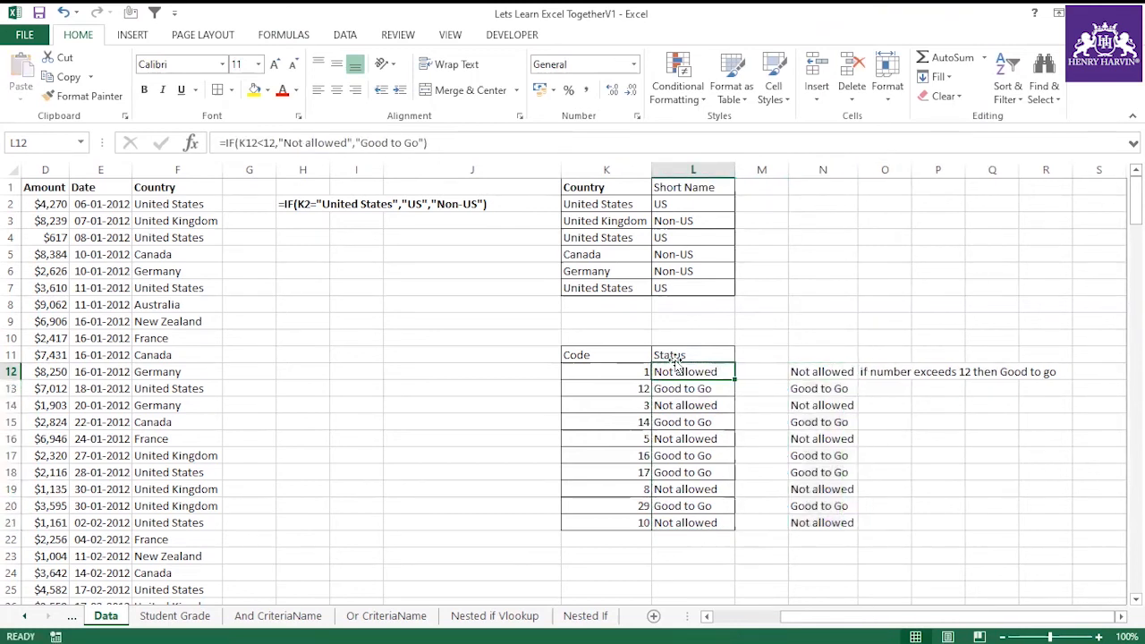
pyautogui.click(416, 143)
pyautogui.moveTo(421, 143); pyautogui.dragTo(283, 143)
pyautogui.press('BackSpace')
pyautogui.hotkey('ctrl', 'v')
pyautogui.click(355, 143)
pyautogui.write('Not allowed')
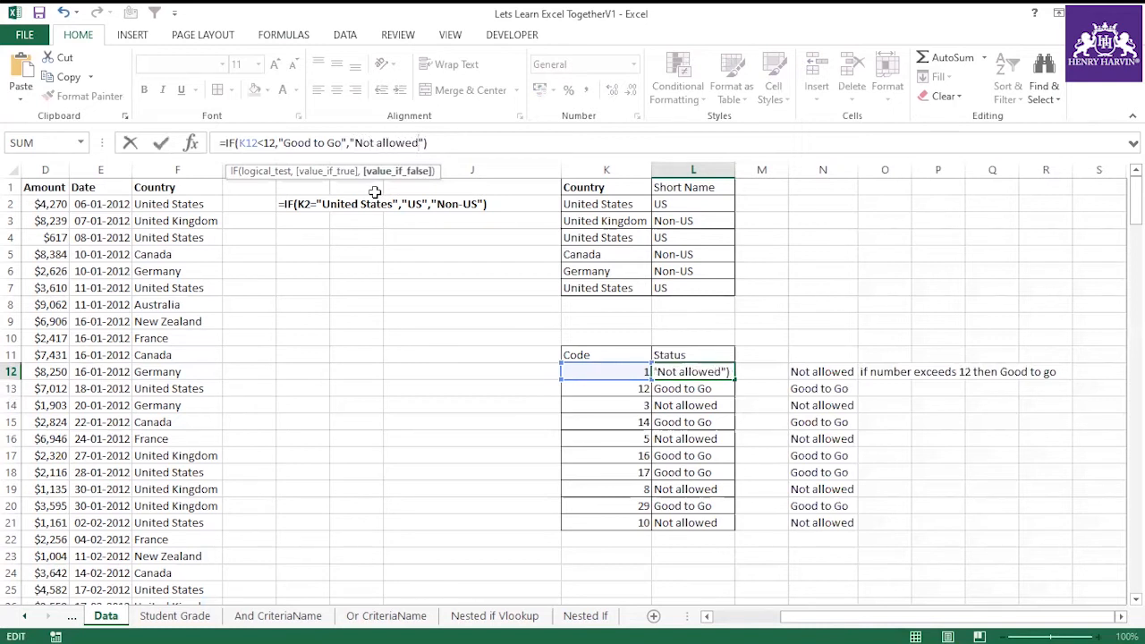
pyautogui.press('Return')
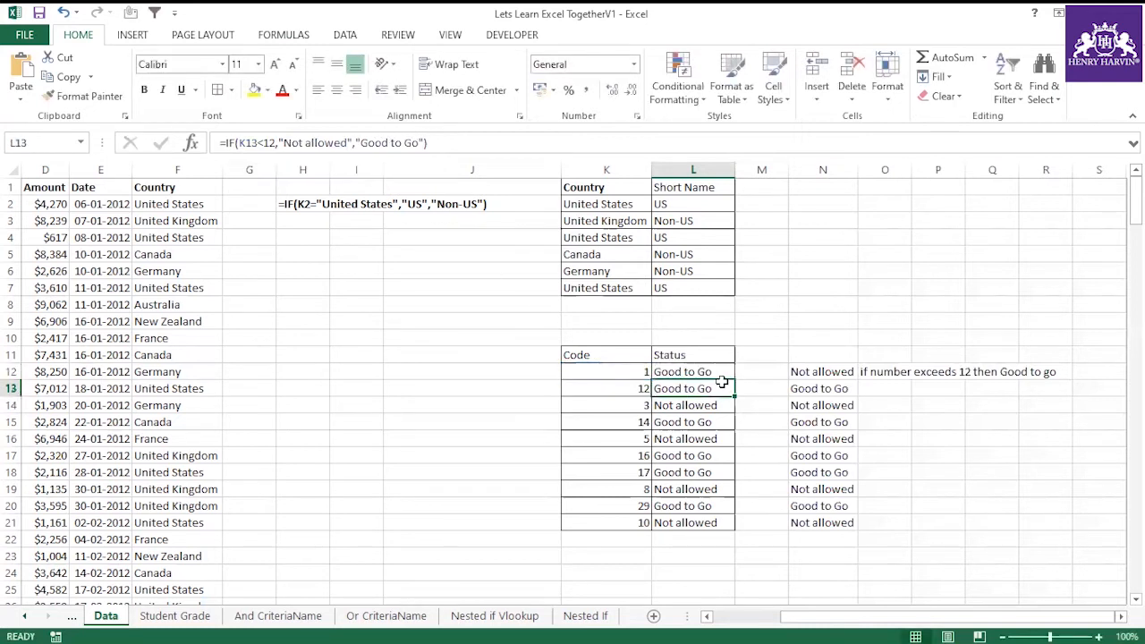
# Step: Try to change the comparison operator in the L12 formula, and undo the latest L12 edits
pyautogui.click(718, 367)
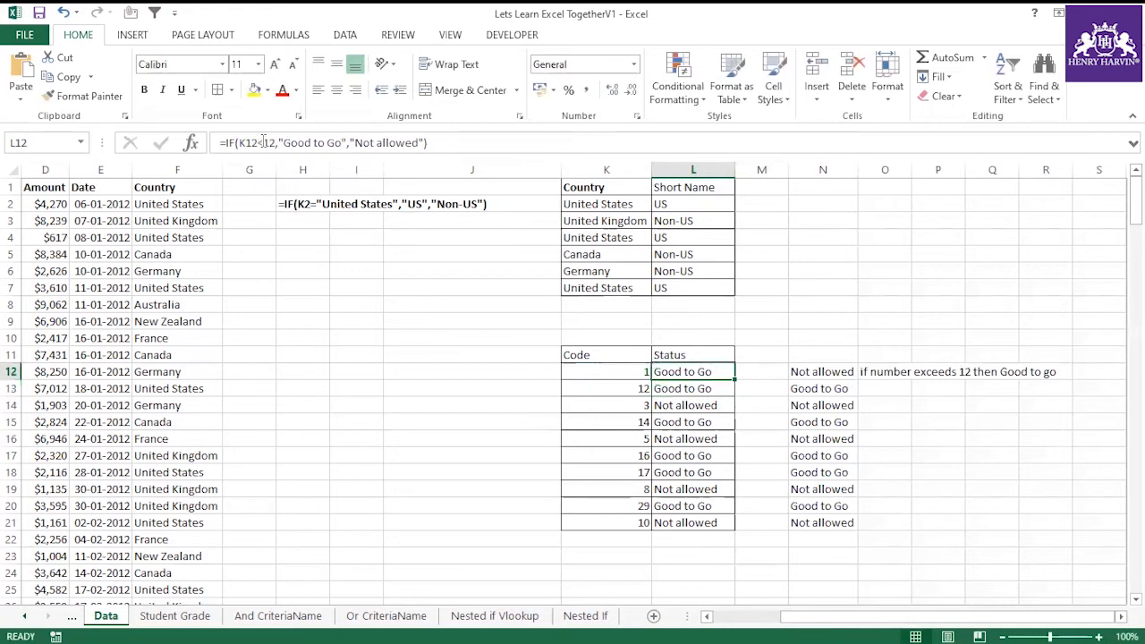
pyautogui.click(263, 143)
pyautogui.press('BackSpace')
pyautogui.write('<')
pyautogui.press('Return')
pyautogui.click(730, 376)
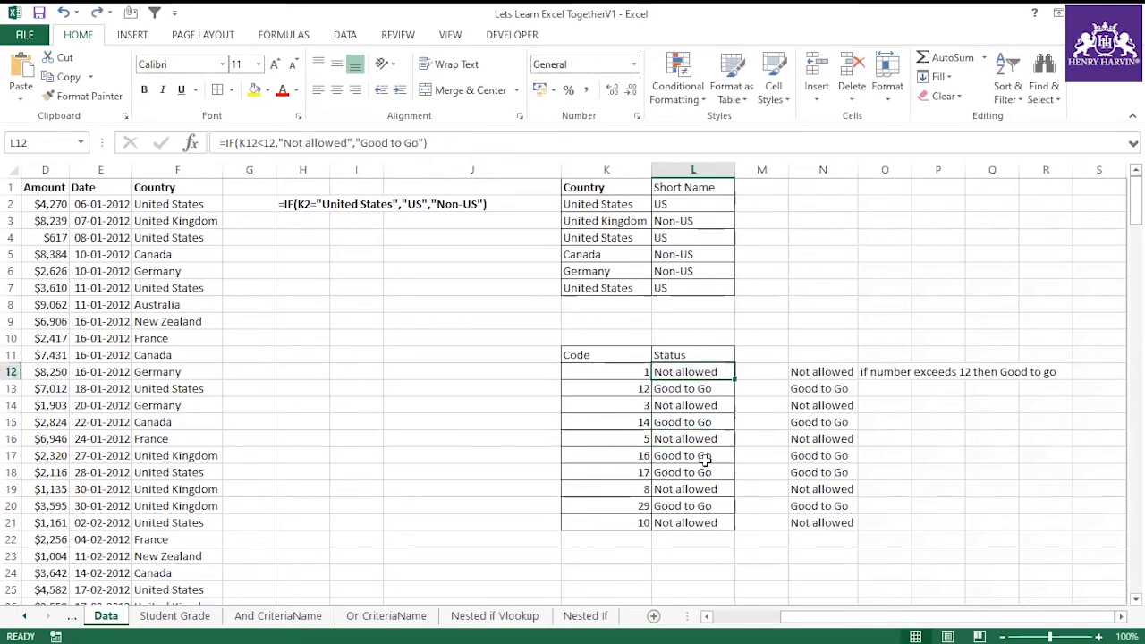
pyautogui.click(519, 420)
# Step: Change the comparison in the L12 formula from less than to greater than, making the test K12>12
pyautogui.click(721, 370)
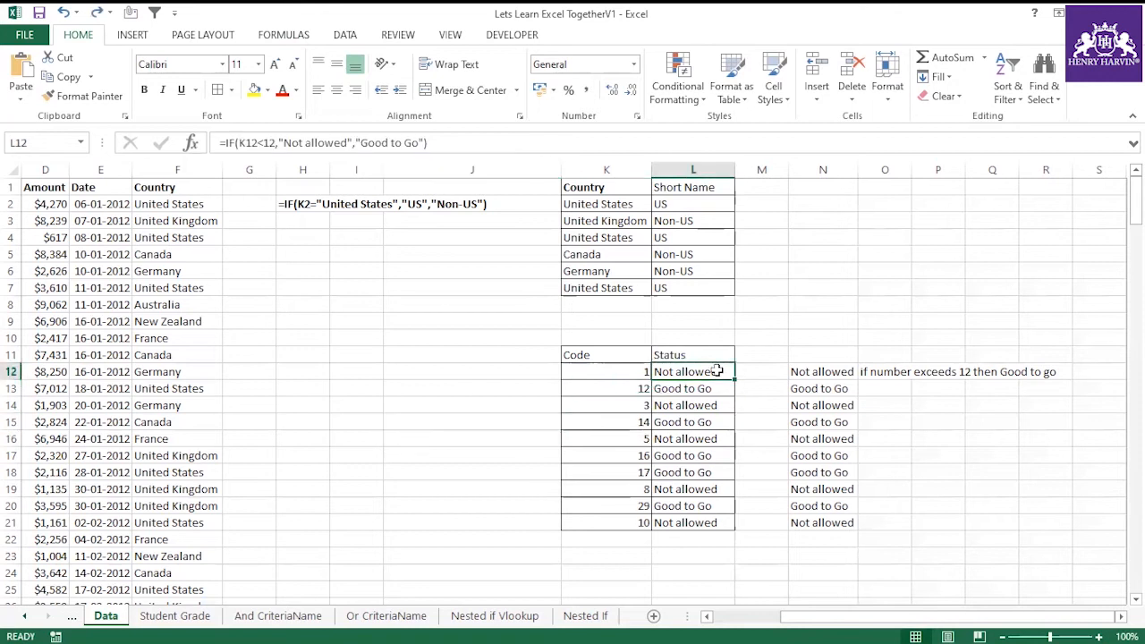
pyautogui.click(266, 143)
pyautogui.press('BackSpace')
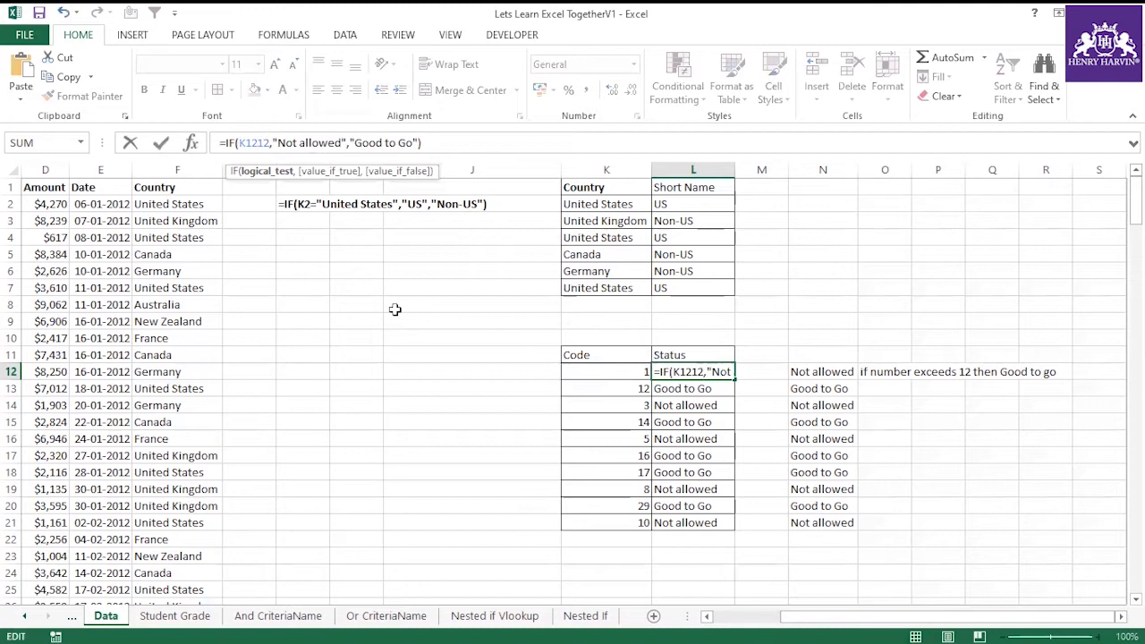
pyautogui.press('Return')
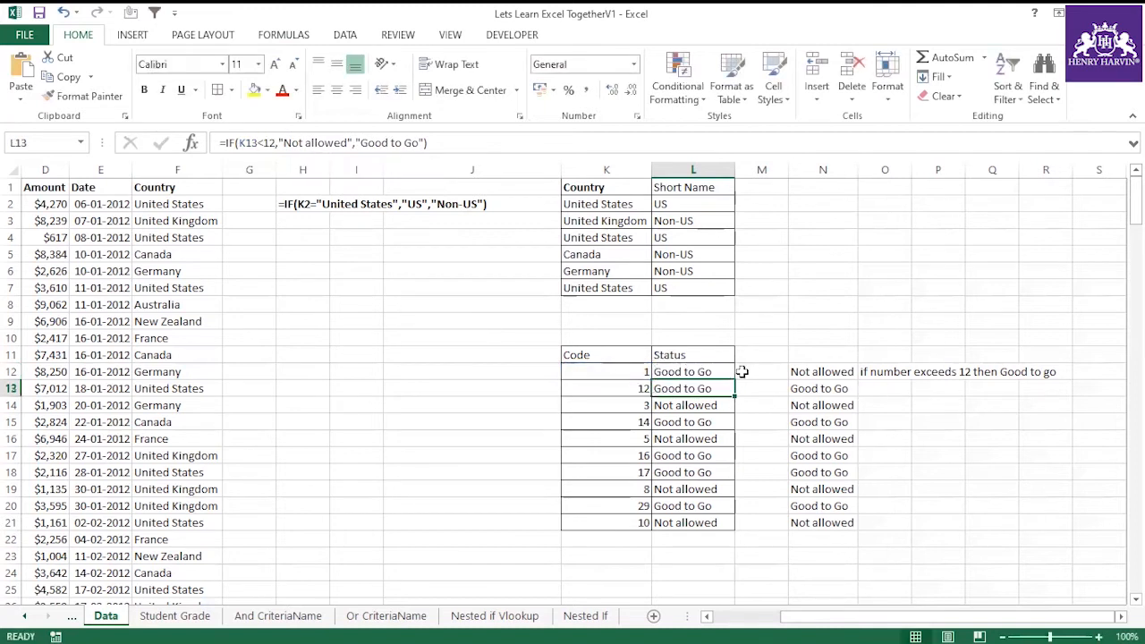
# Step: Fill the K12>12 version of the formula down to L21 and compare the statuses with the values pasted in column N
pyautogui.click(732, 374)
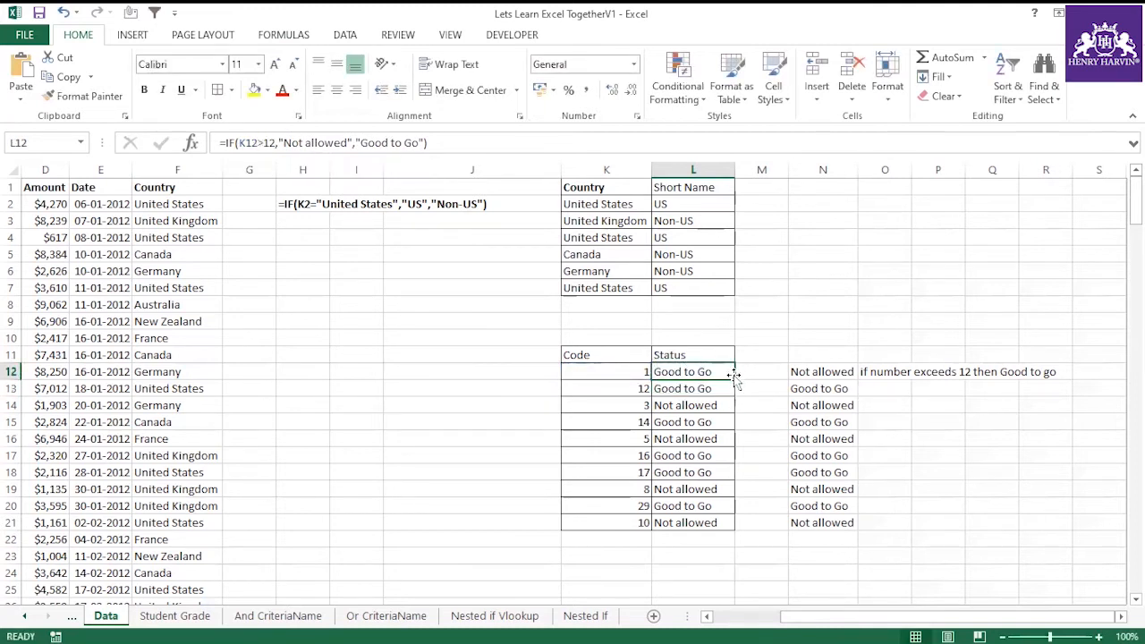
pyautogui.doubleClick(734, 379)
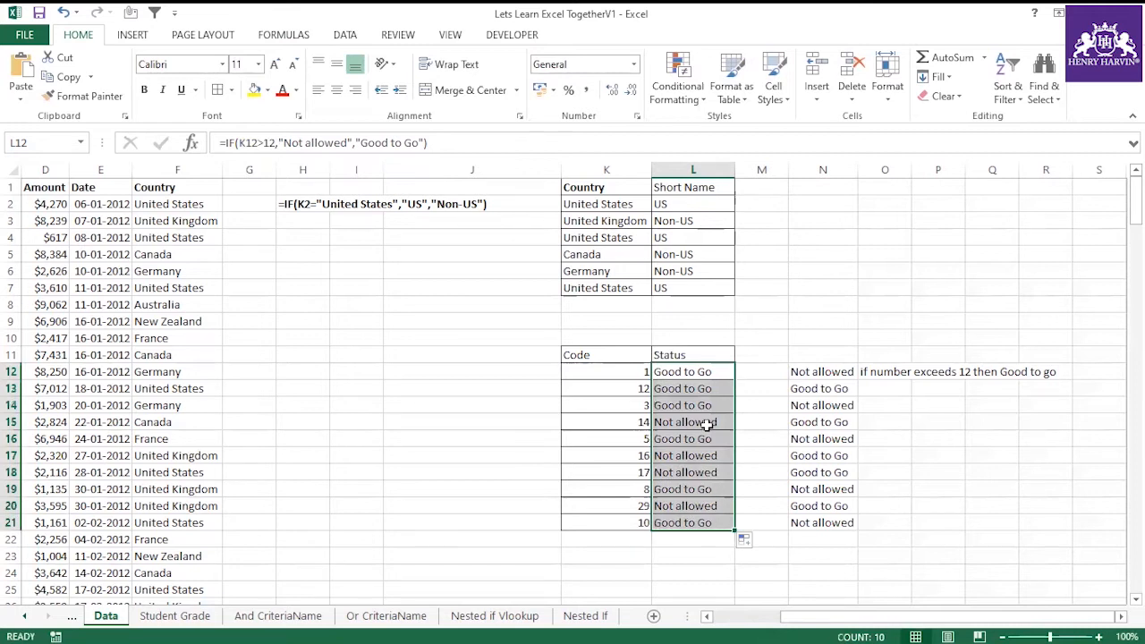
pyautogui.click(800, 372)
pyautogui.click(669, 372)
pyautogui.click(679, 388)
pyautogui.click(832, 391)
pyautogui.click(691, 404)
pyautogui.click(779, 419)
pyautogui.click(809, 393)
pyautogui.click(730, 372)
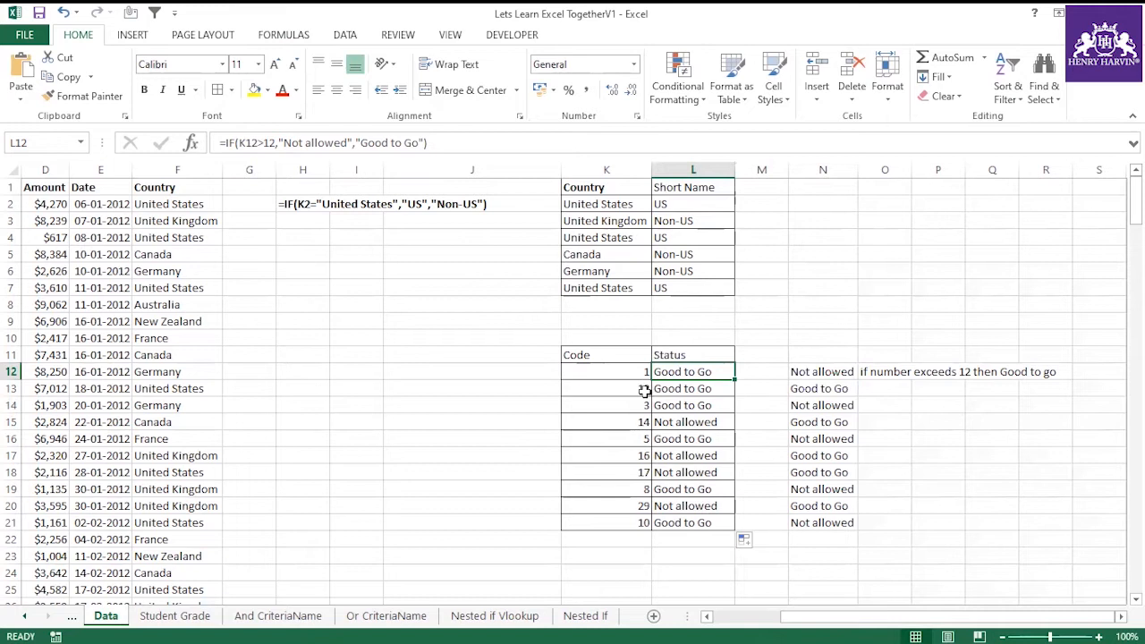
# Step: Highlight the code and status cells for codes 14, 16, 17 and 29 in yellow
pyautogui.moveTo(628, 423); pyautogui.dragTo(689, 422)
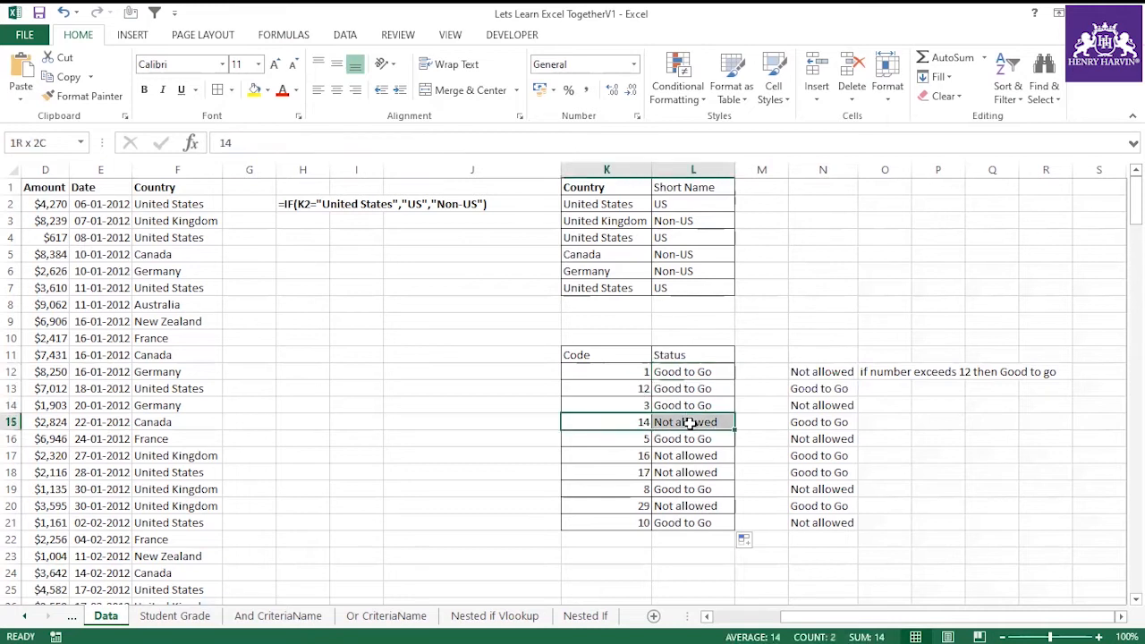
pyautogui.click(255, 89)
pyautogui.click(630, 457)
pyautogui.moveTo(632, 464); pyautogui.dragTo(691, 472)
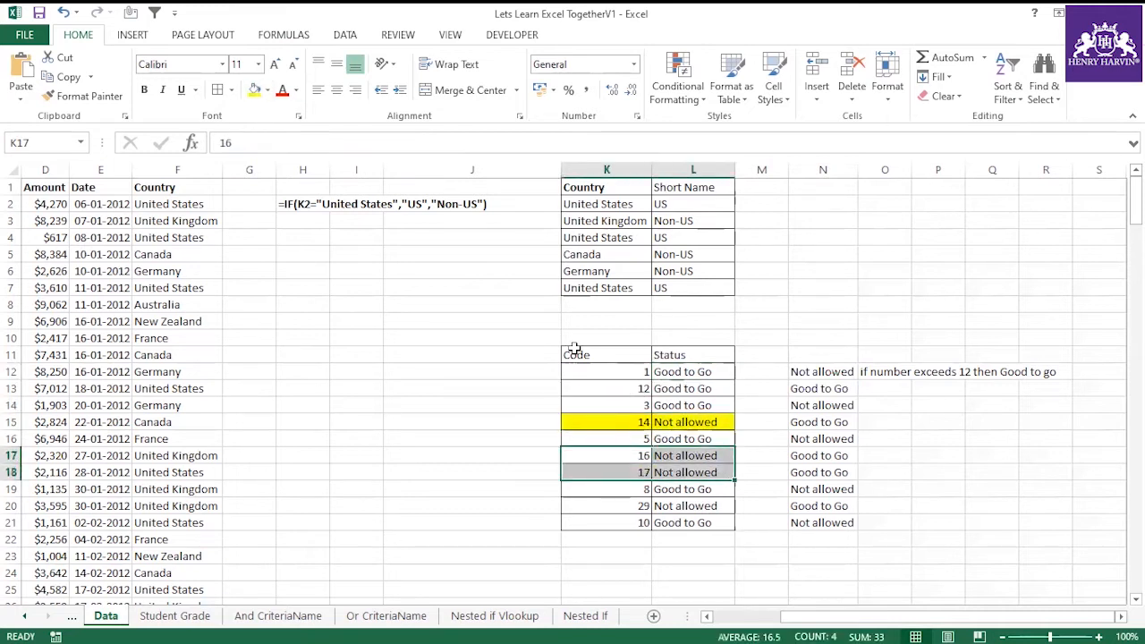
pyautogui.click(254, 90)
pyautogui.moveTo(626, 504); pyautogui.dragTo(691, 505)
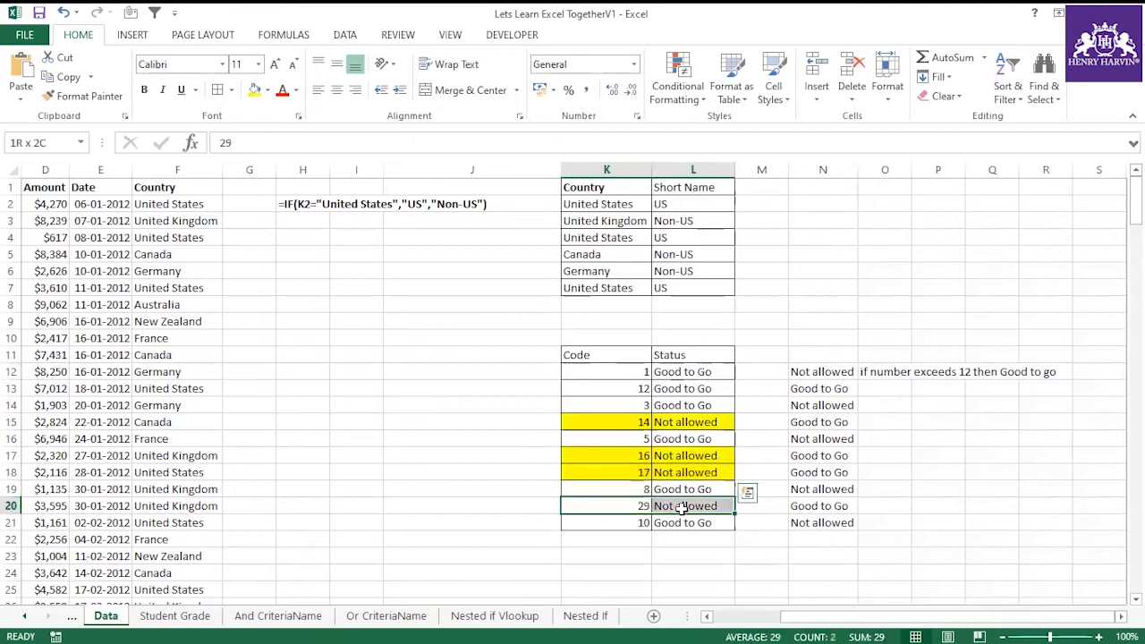
pyautogui.click(255, 90)
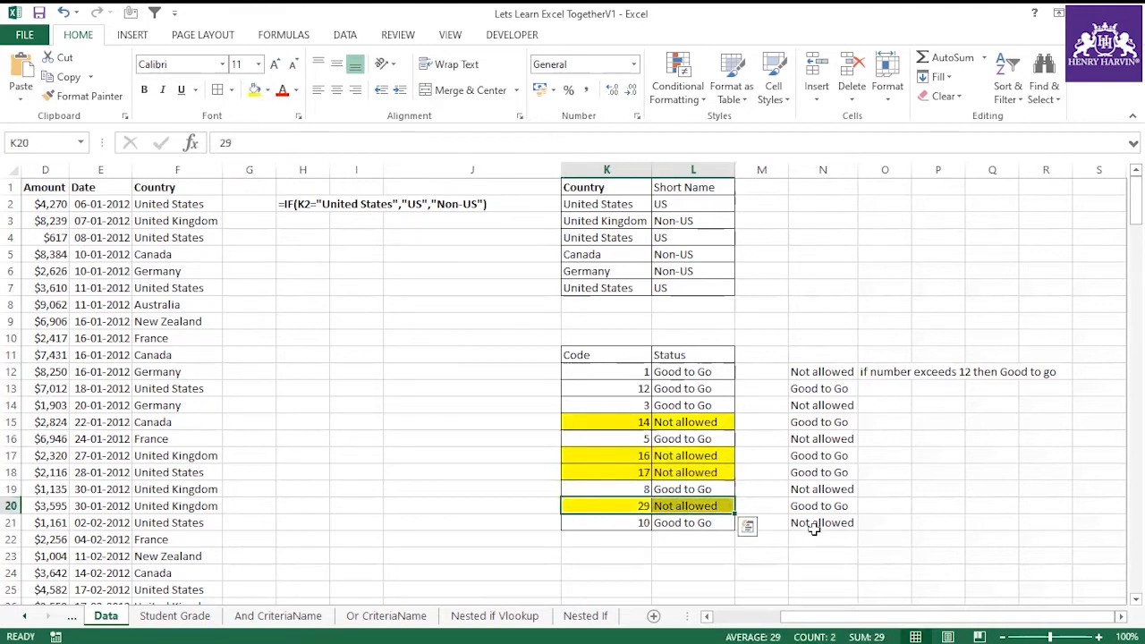
# Step: Delete the pasted status values in N12:N21
pyautogui.click(756, 370)
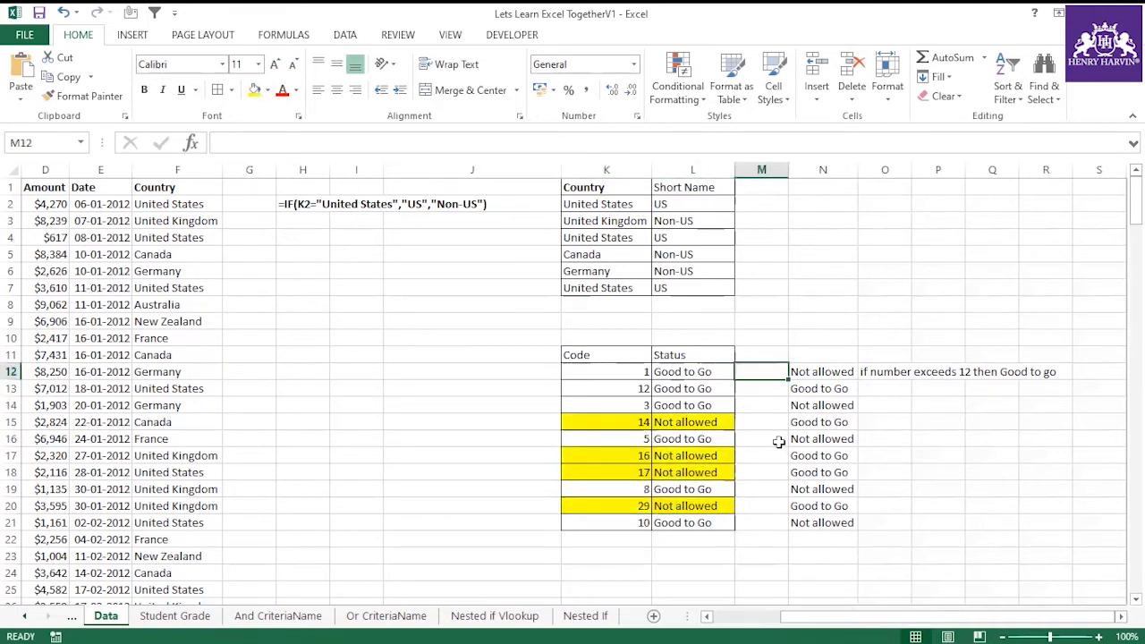
pyautogui.moveTo(819, 372); pyautogui.dragTo(818, 529)
pyautogui.press('Delete')
pyautogui.click(931, 472)
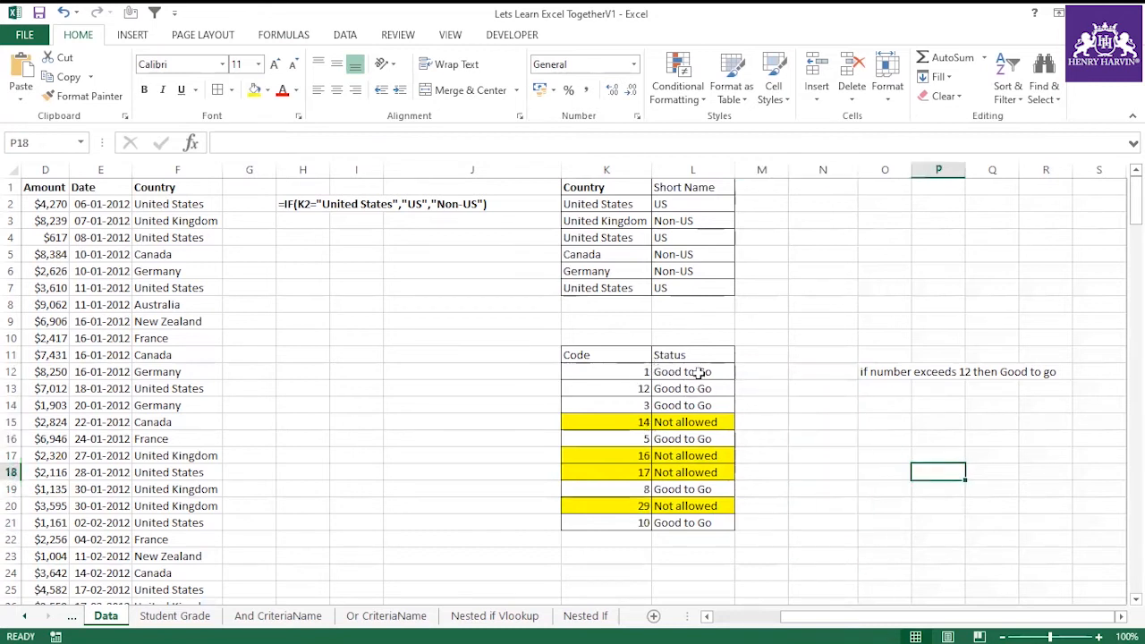
# Step: Copy the L12 formula text into M12 as =IF(K12>12,"Not allowed","Good to Go")
pyautogui.click(692, 372)
pyautogui.moveTo(466, 145); pyautogui.dragTo(222, 143)
pyautogui.hotkey('ctrl', 'c')
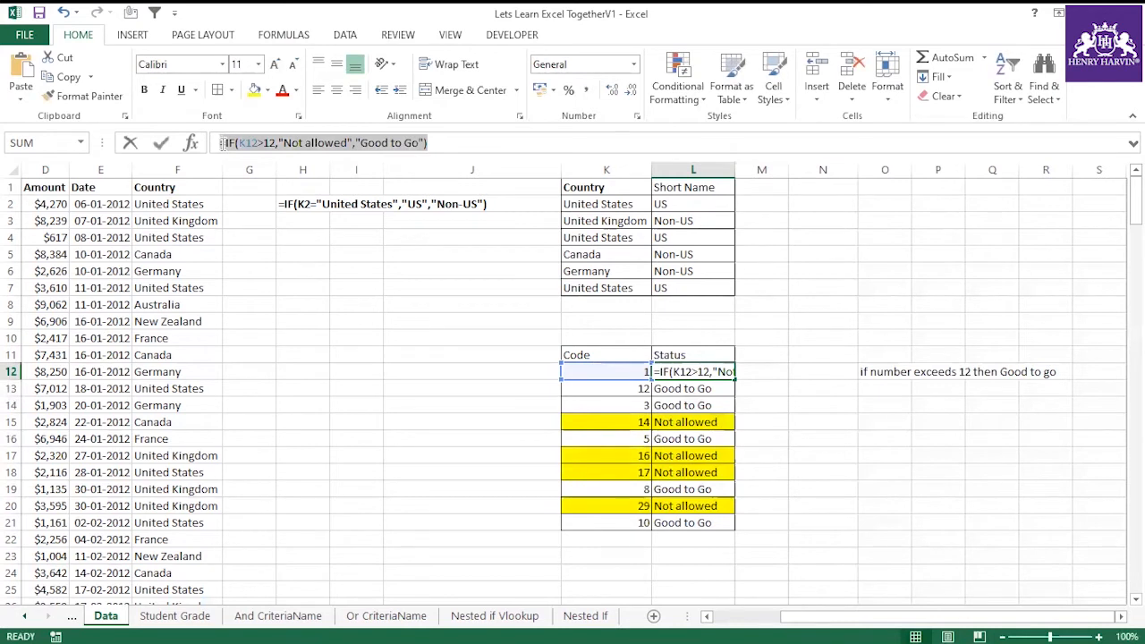
pyautogui.press('Escape')
pyautogui.click(787, 373)
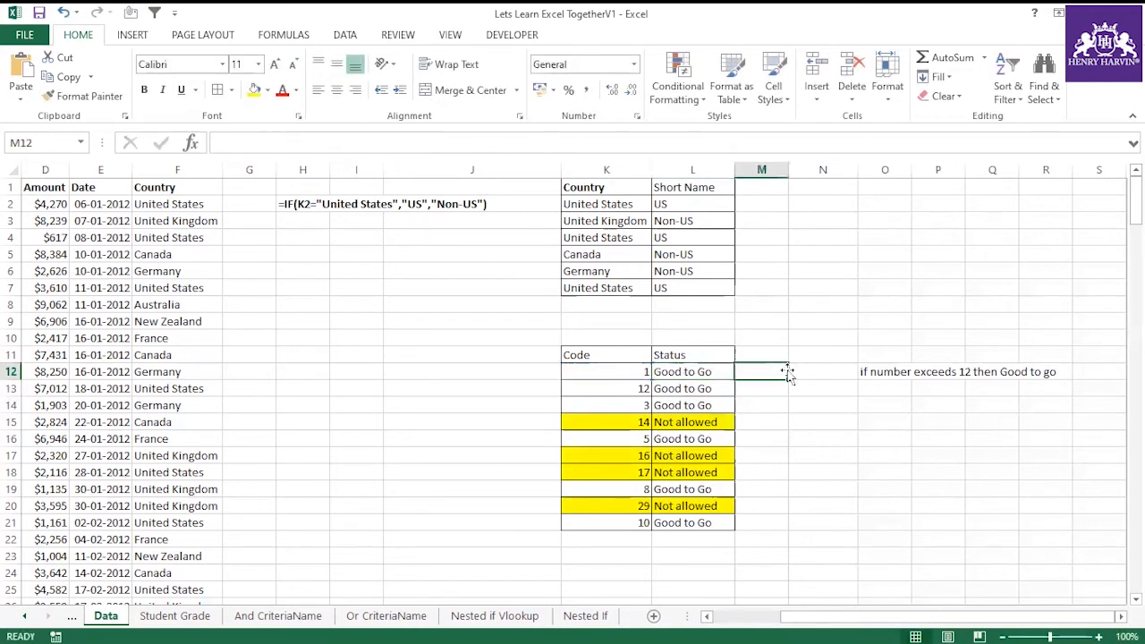
pyautogui.write('=')
pyautogui.hotkey('ctrl', 'v')
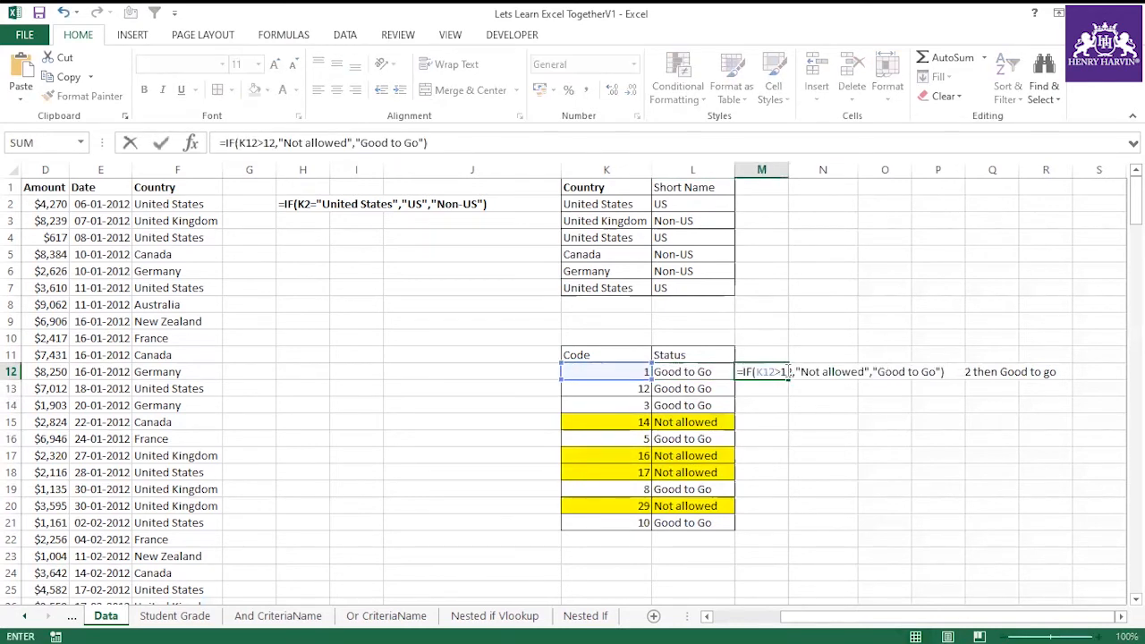
pyautogui.hotkey('ctrl', 'Return')
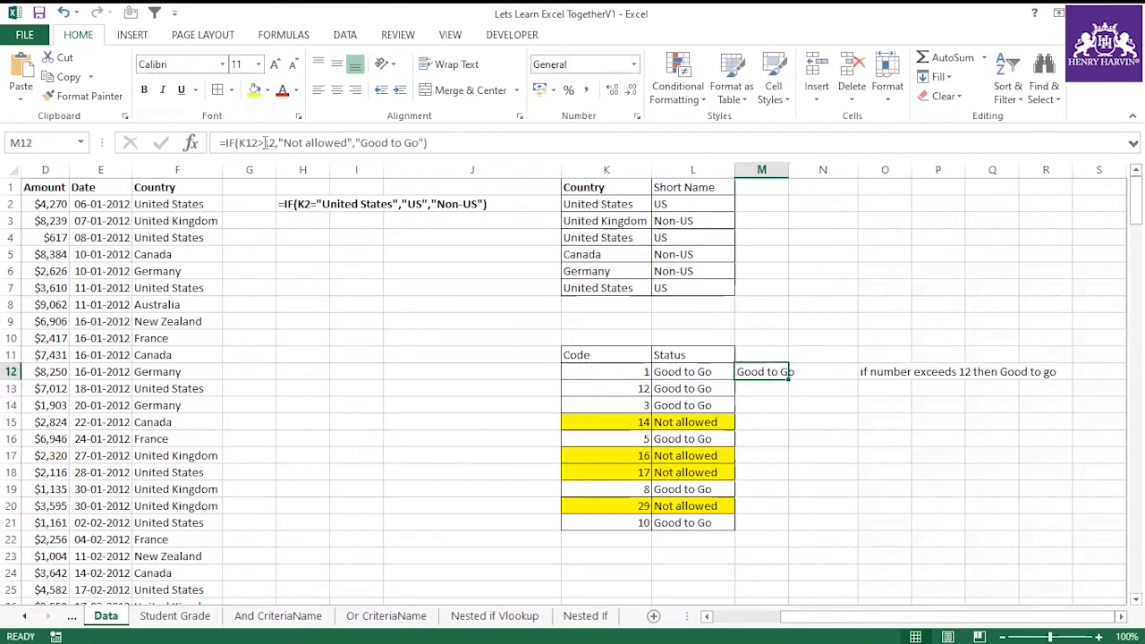
# Step: Change the comparison in the M12 formula to less than, making the test K12<12
pyautogui.click(265, 142)
pyautogui.press('BackSpace')
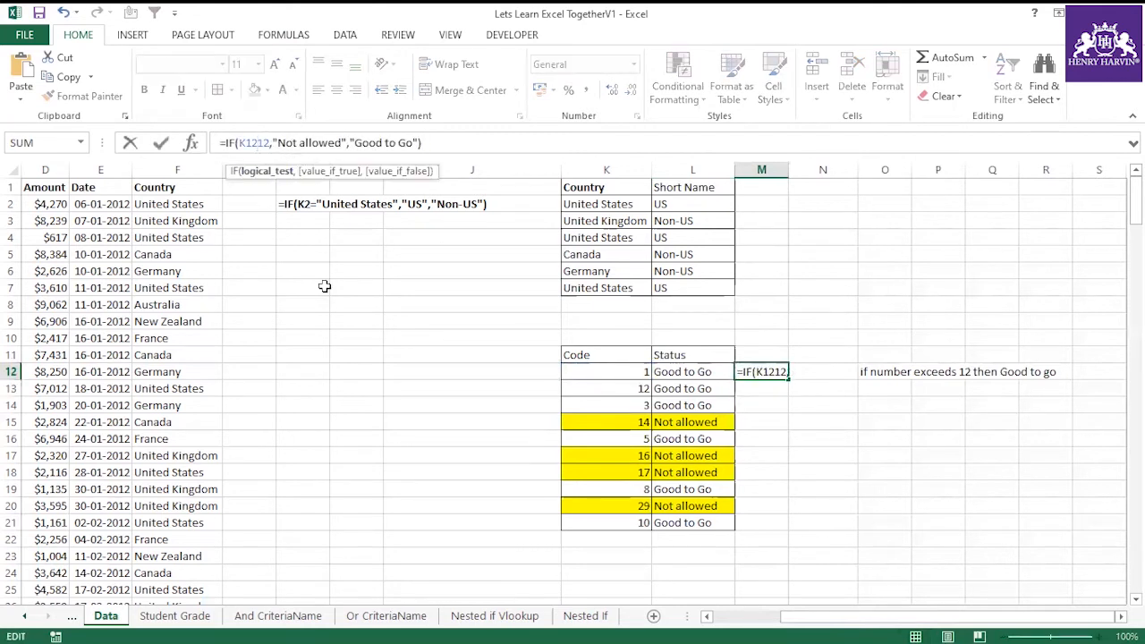
pyautogui.write('<')
# Step: Replace the value-if-true text in the M12 formula with "Good to Go"
pyautogui.moveTo(348, 144); pyautogui.dragTo(282, 144)
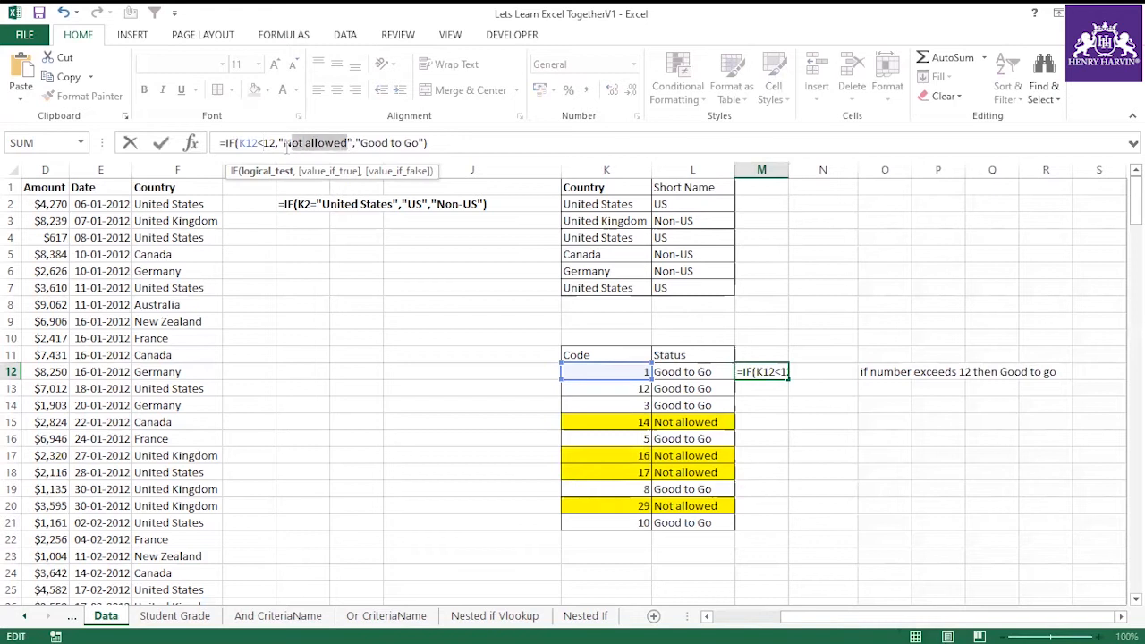
pyautogui.write('Good to go')
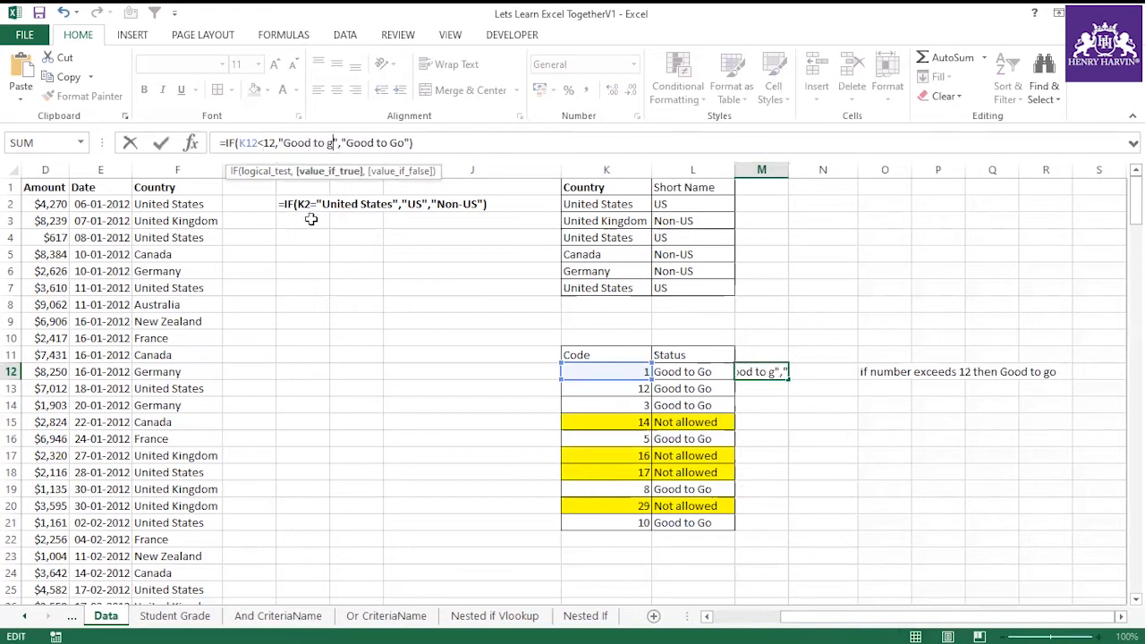
pyautogui.press('BackSpace')
pyautogui.press('BackSpace')
pyautogui.write('G')
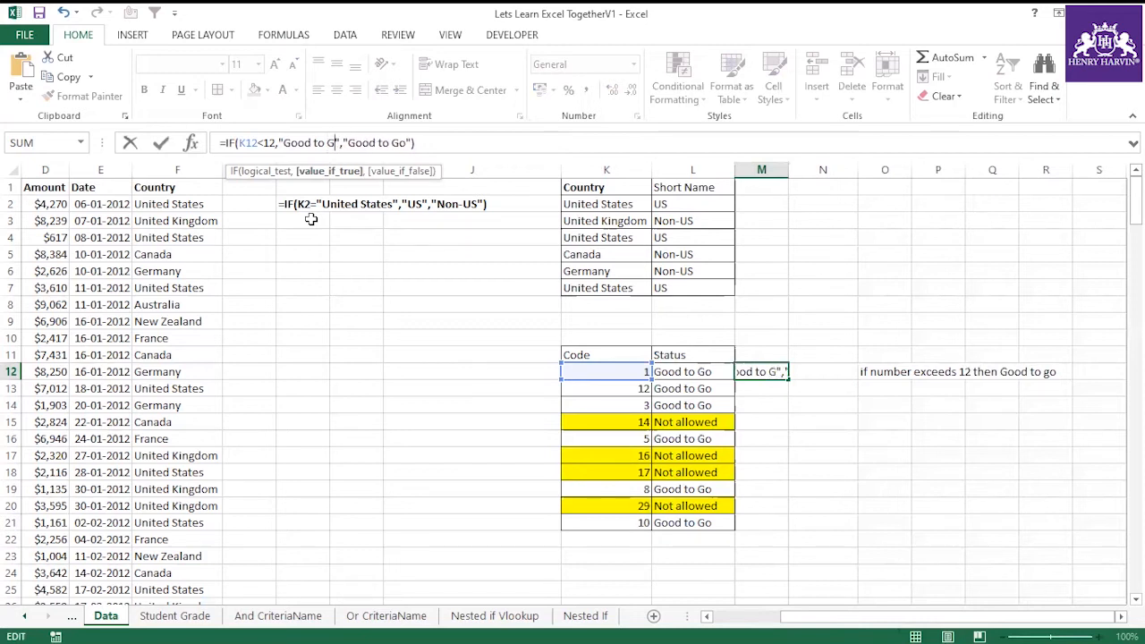
pyautogui.write('o')
# Step: Replace the value-if-false text with "Not allowed" and enter the M12 formula as =IF(K12<12,"Good to Go","Not allowed")
pyautogui.moveTo(413, 143); pyautogui.dragTo(355, 143)
pyautogui.write('Notballowed')
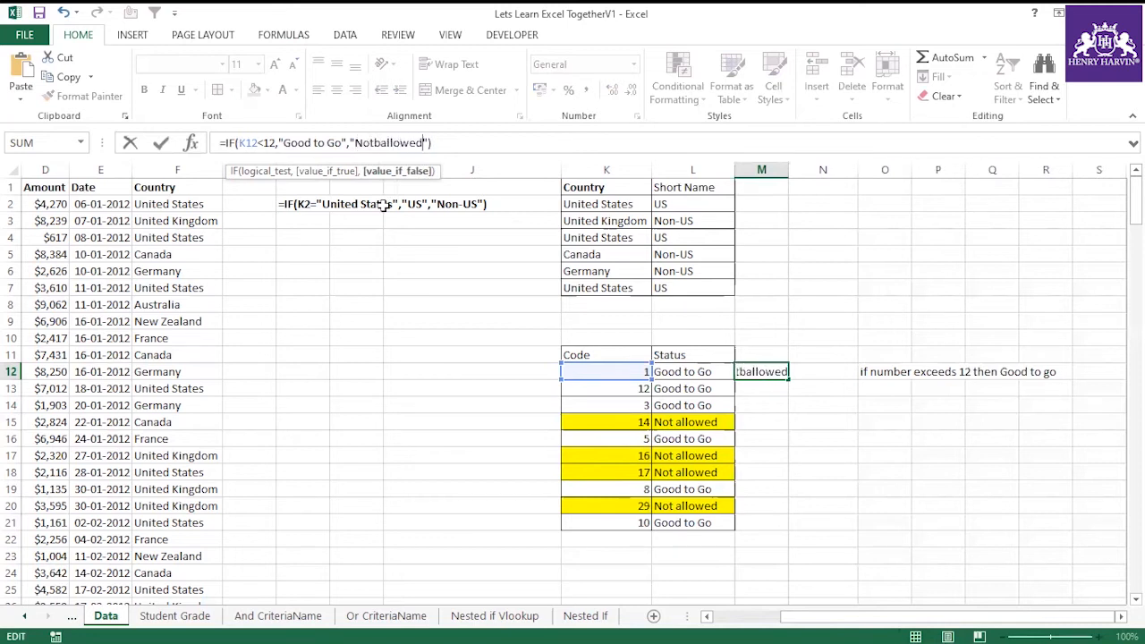
pyautogui.press('BackSpace')
pyautogui.press('BackSpace')
pyautogui.press('BackSpace')
pyautogui.press('BackSpace')
pyautogui.press('BackSpace')
pyautogui.press('BackSpace')
pyautogui.press('BackSpace')
pyautogui.press('BackSpace')
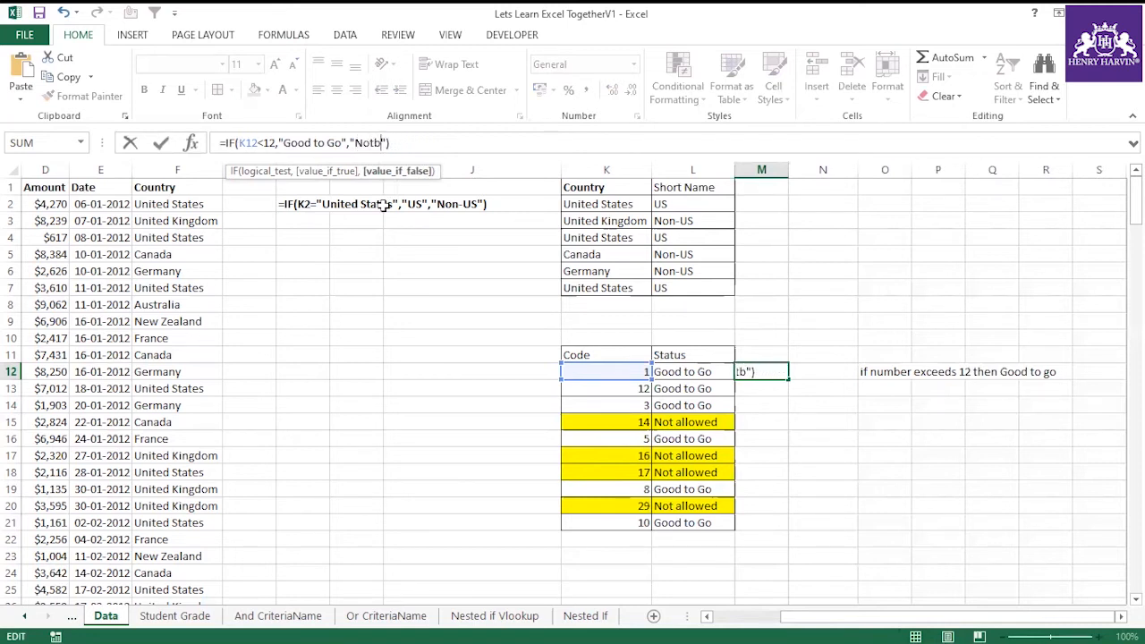
pyautogui.write('allowed')
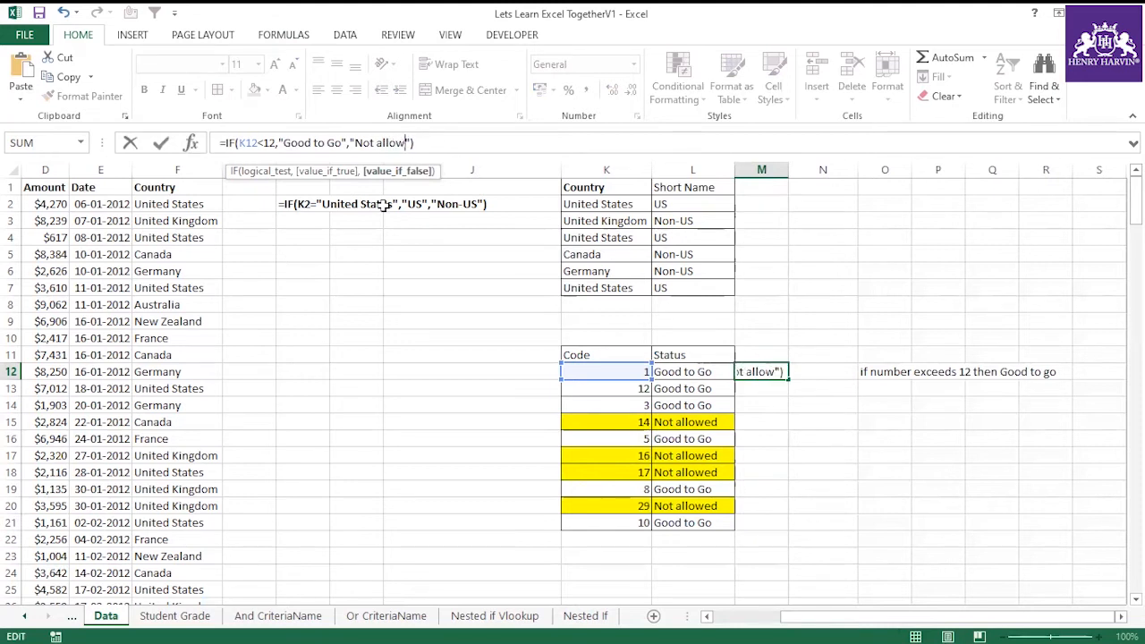
pyautogui.press('Return')
# Step: Fill the M12 formula down to M21 and autofit the width of column M
pyautogui.click(783, 374)
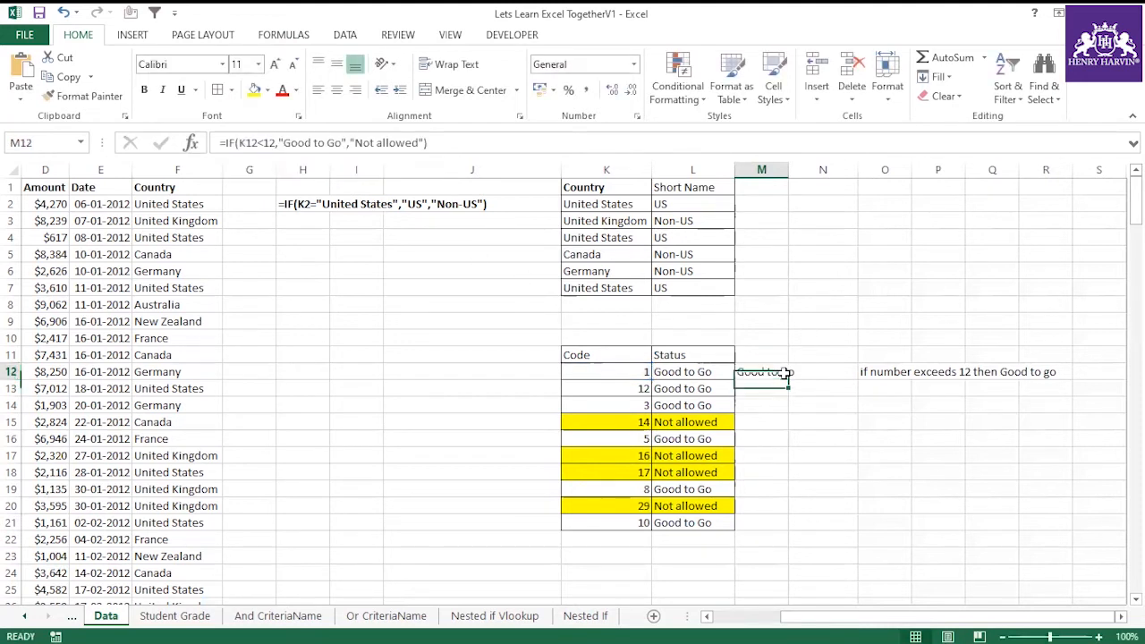
pyautogui.moveTo(788, 379); pyautogui.dragTo(795, 532)
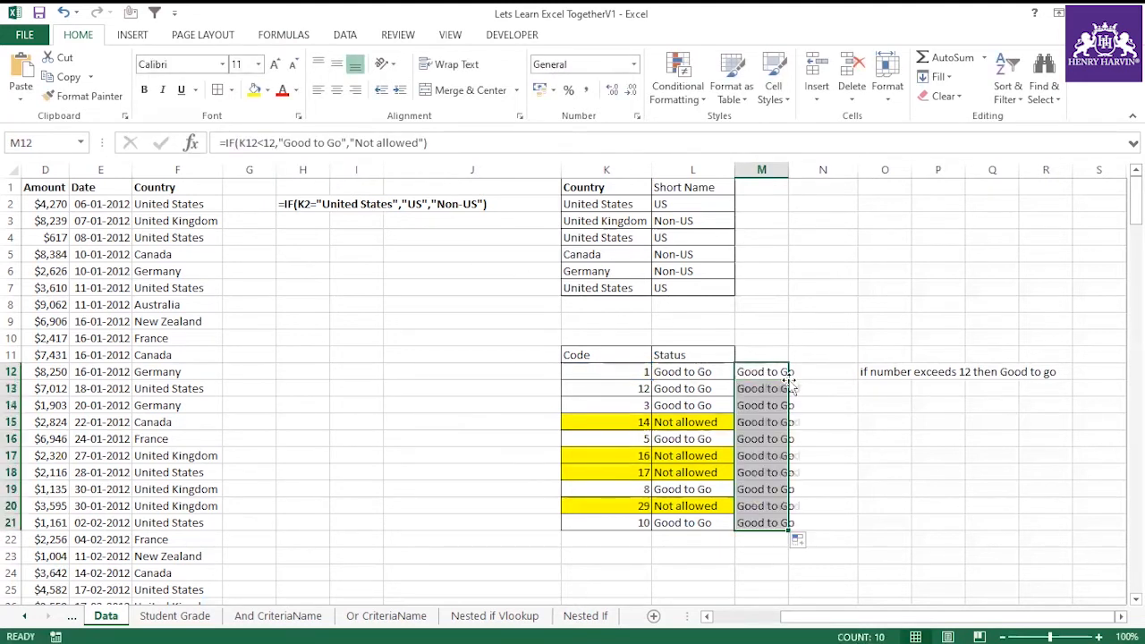
pyautogui.doubleClick(788, 169)
# Step: Highlight the column L and M status cells for codes 14, 16, 17 and 29 in yellow
pyautogui.moveTo(720, 422); pyautogui.dragTo(769, 422)
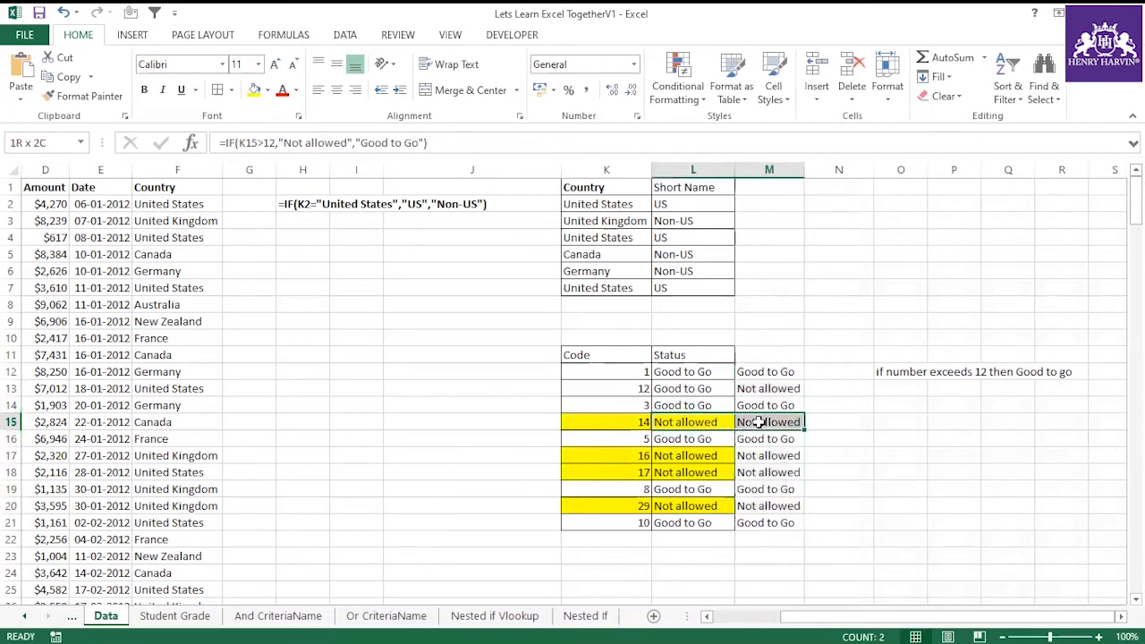
pyautogui.click(254, 90)
pyautogui.moveTo(725, 455); pyautogui.dragTo(770, 472)
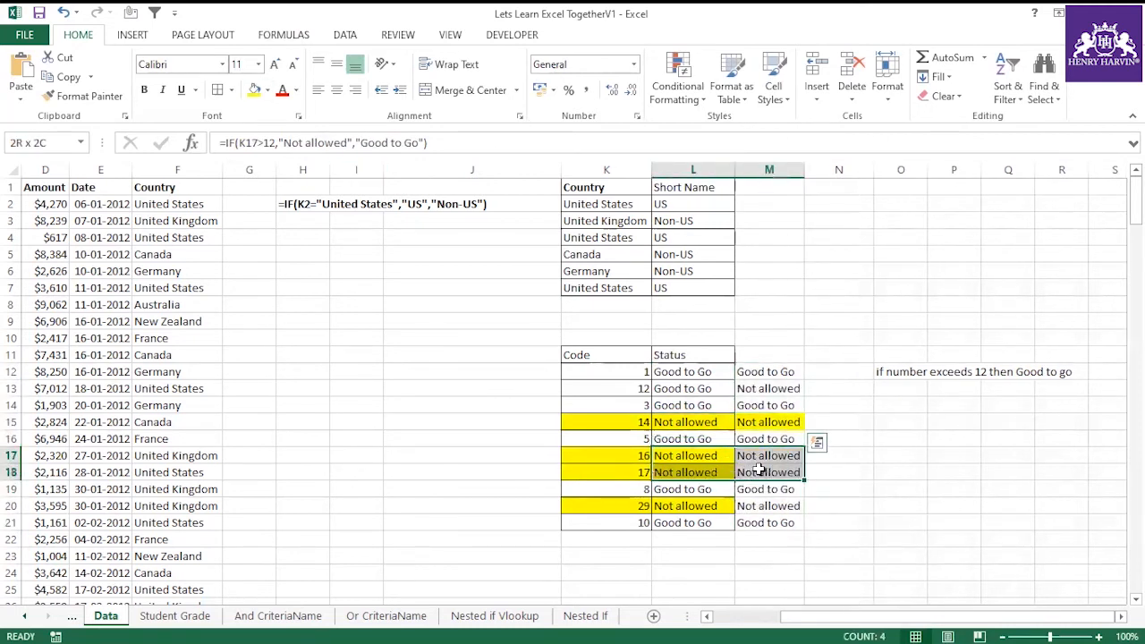
pyautogui.click(254, 89)
pyautogui.moveTo(662, 506); pyautogui.dragTo(766, 514)
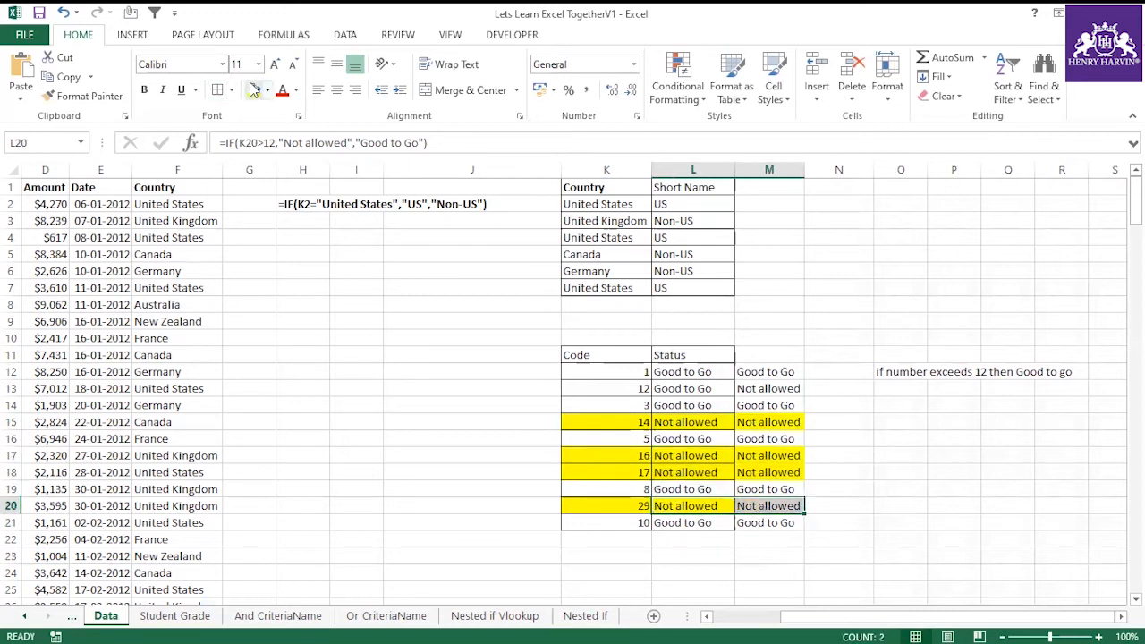
pyautogui.click(254, 90)
pyautogui.click(887, 469)
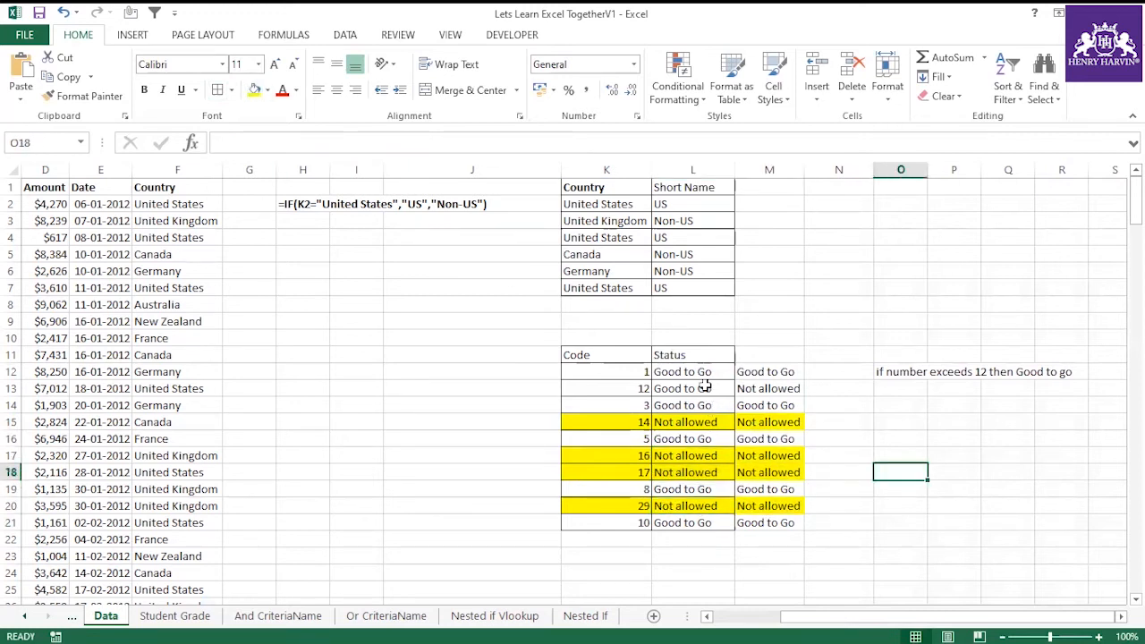
# Step: Refill the M12 formula down through M21 and widen column M
pyautogui.click(719, 387)
pyautogui.click(760, 388)
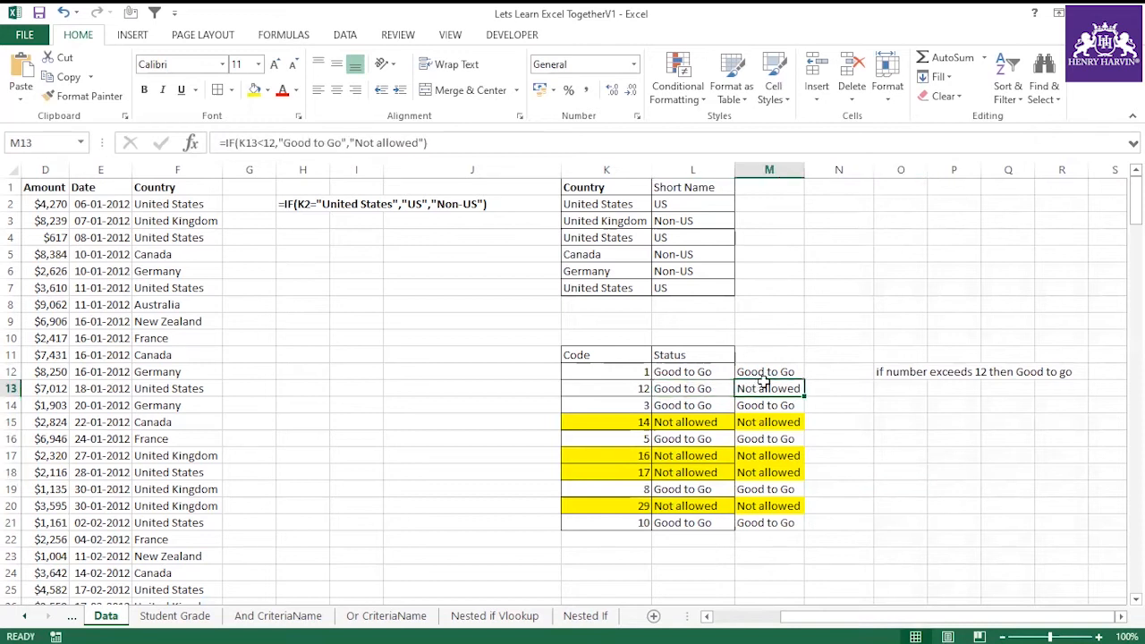
pyautogui.click(777, 373)
pyautogui.doubleClick(806, 378)
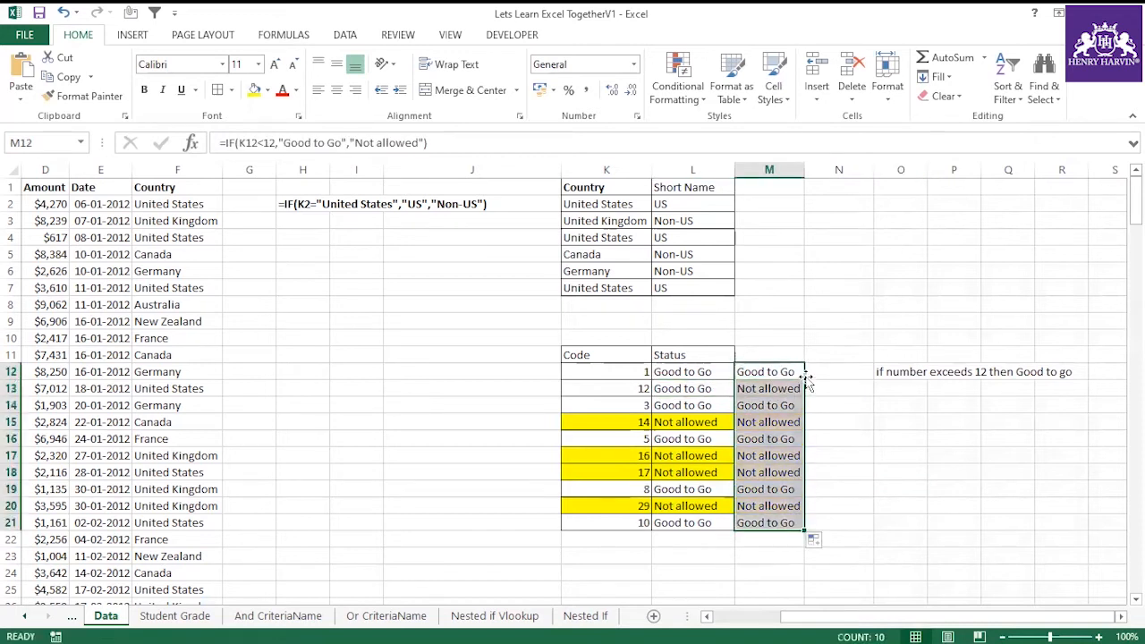
pyautogui.moveTo(806, 171); pyautogui.dragTo(832, 194)
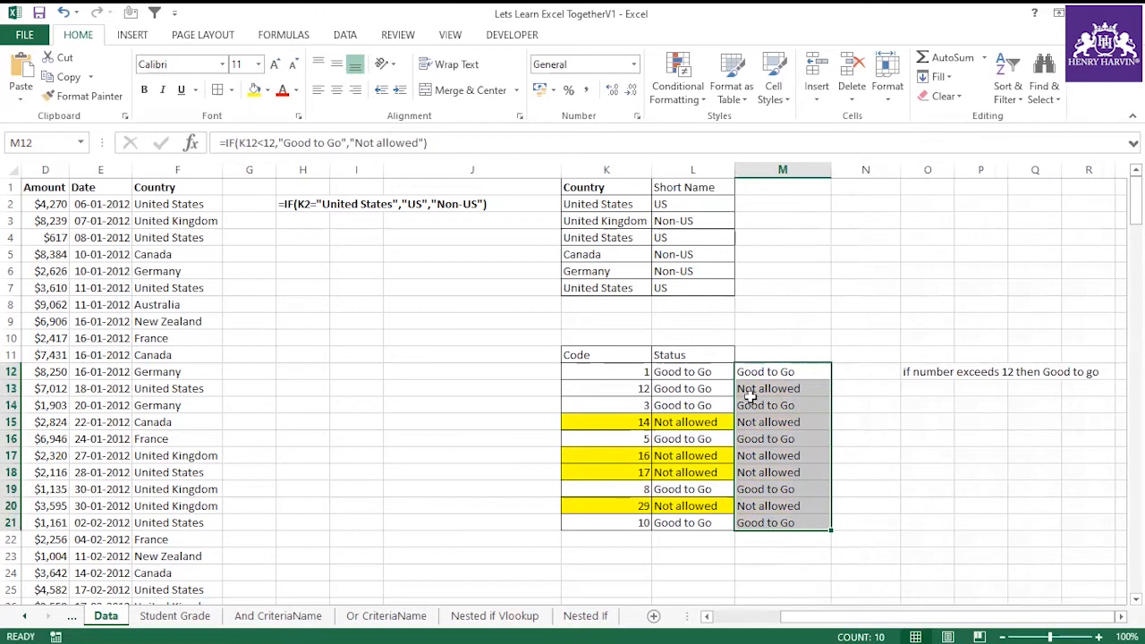
# Step: Compare the greater-than formula in L13 with the less-than formula in M13 for code 12
pyautogui.click(706, 372)
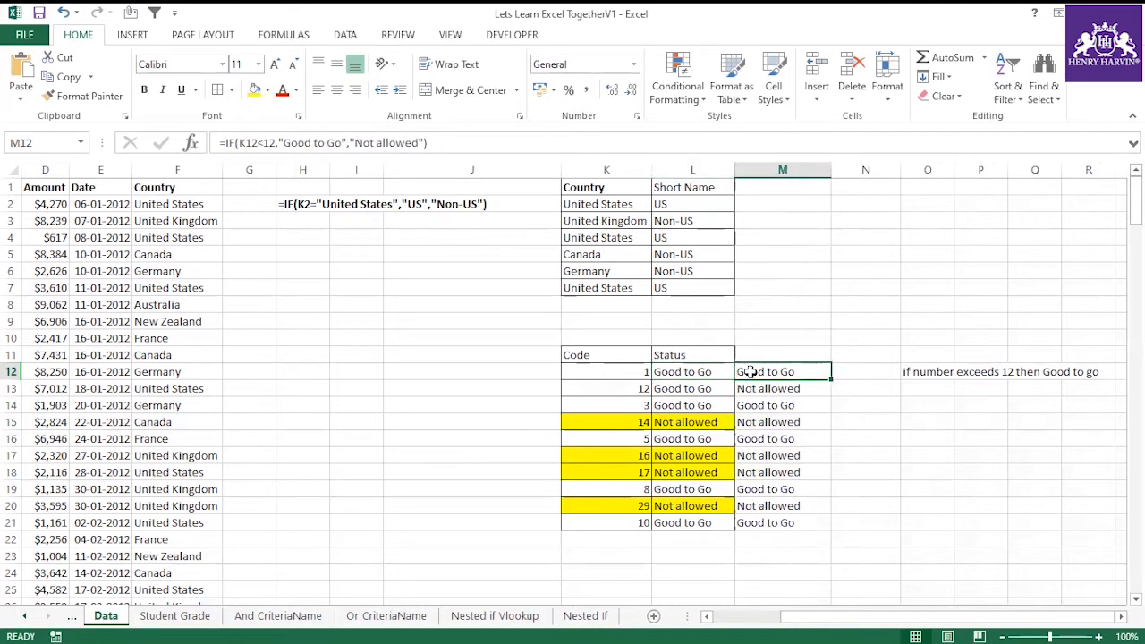
pyautogui.click(690, 390)
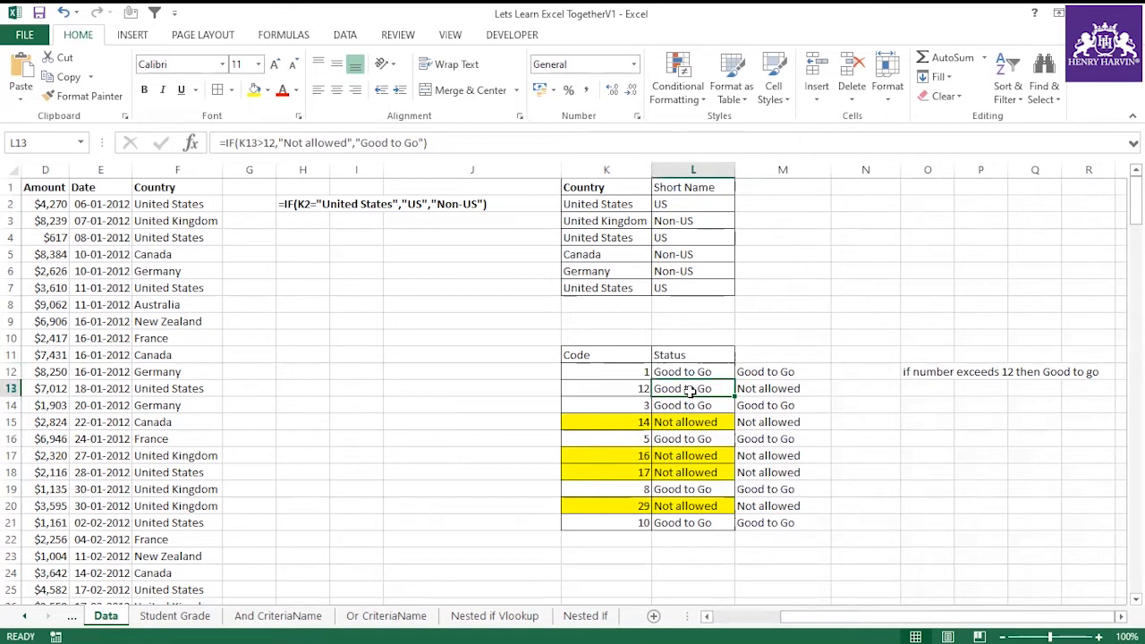
pyautogui.click(739, 389)
pyautogui.click(712, 388)
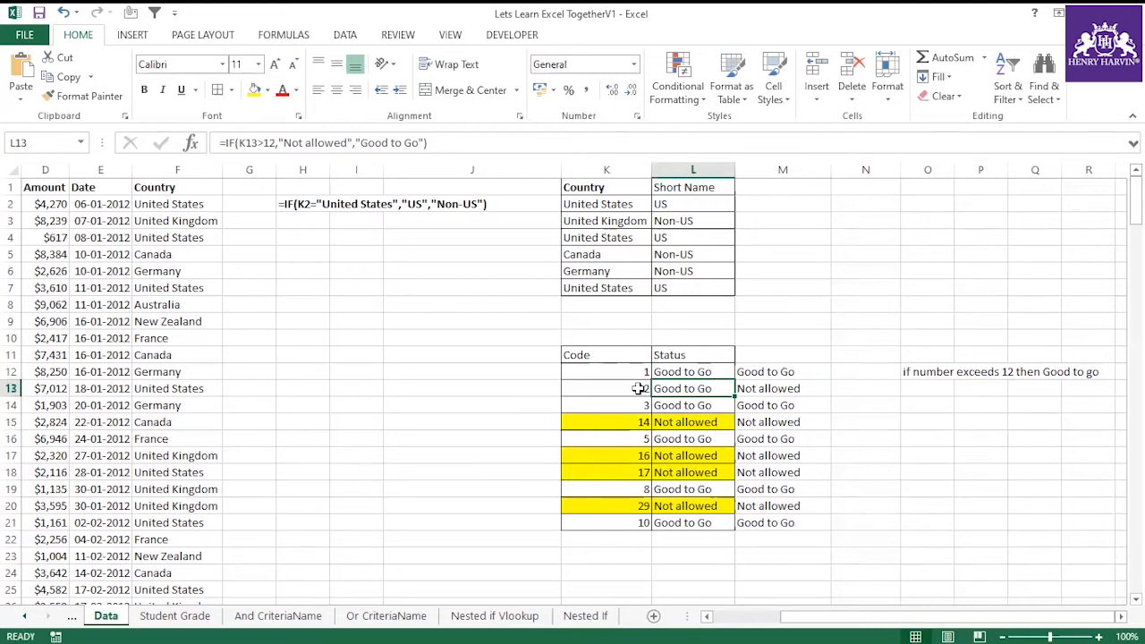
pyautogui.click(748, 386)
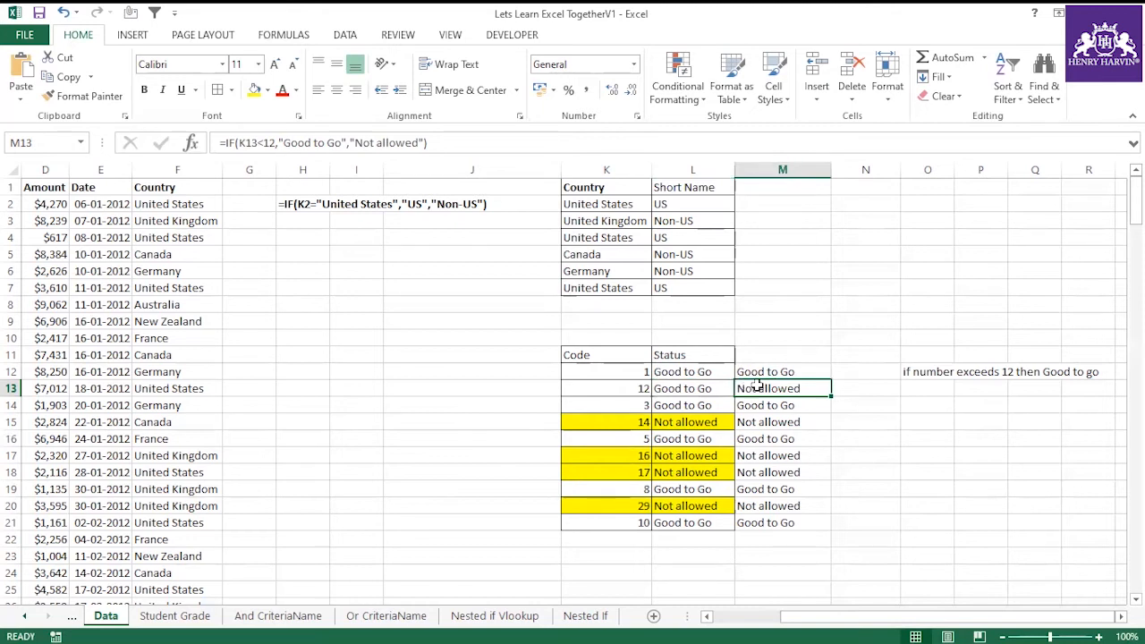
pyautogui.click(675, 386)
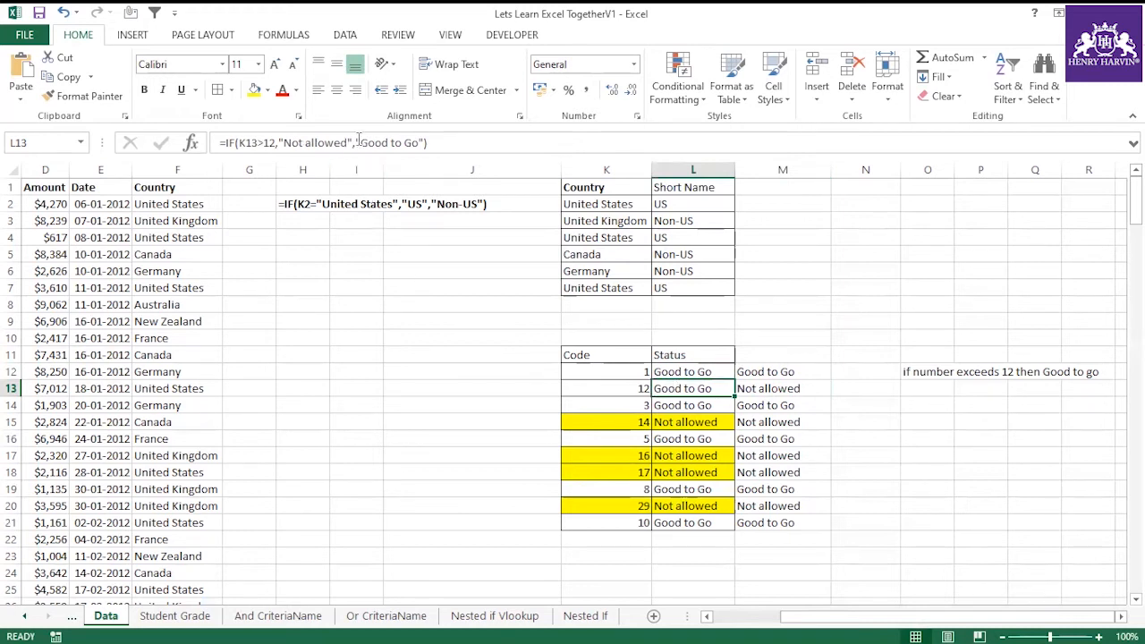
pyautogui.moveTo(351, 143); pyautogui.dragTo(238, 142)
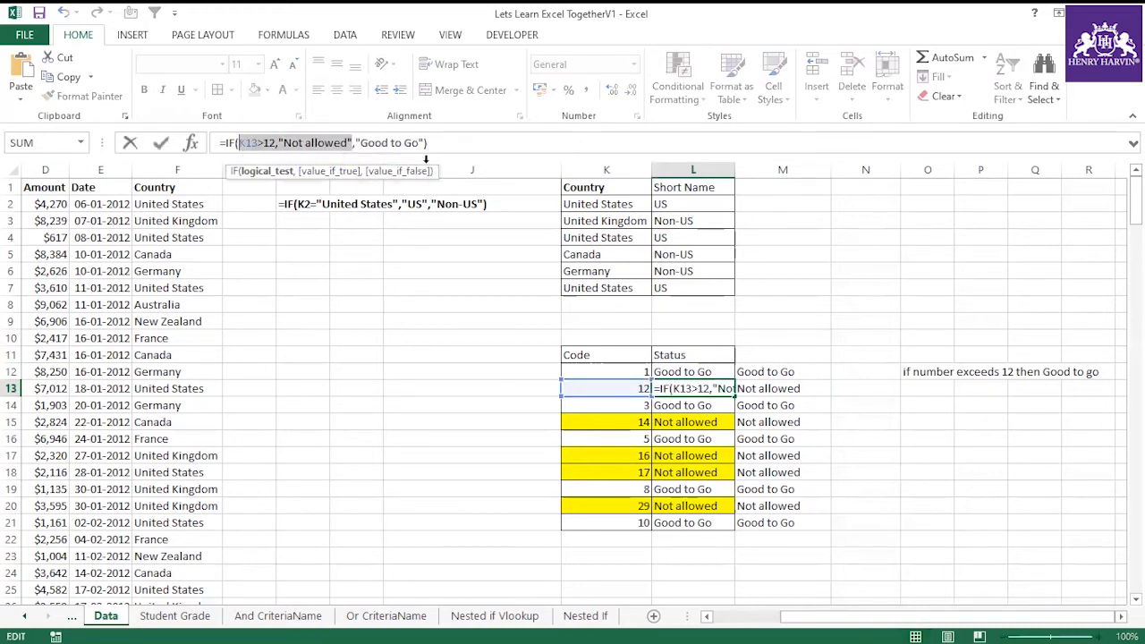
pyautogui.moveTo(422, 142); pyautogui.dragTo(357, 142)
pyautogui.press('Escape')
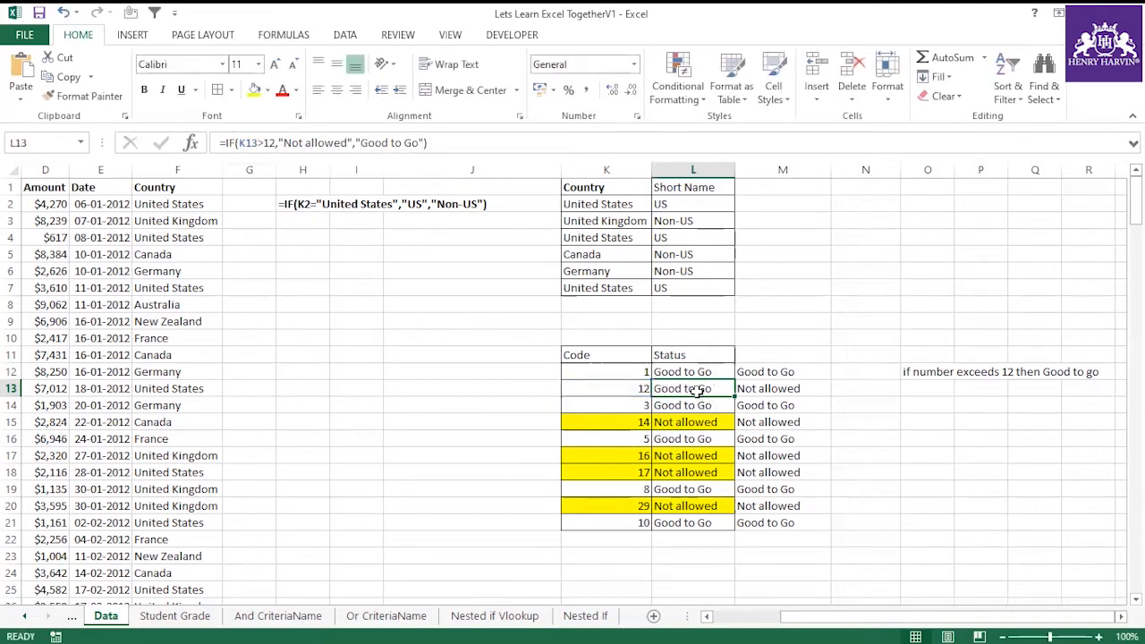
pyautogui.click(754, 391)
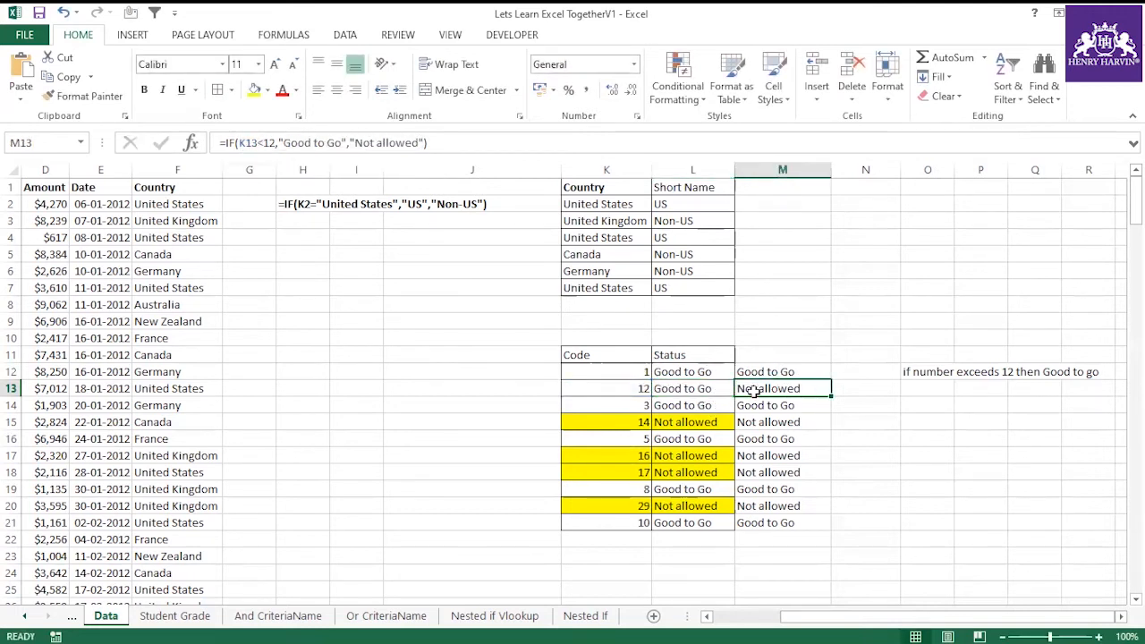
pyautogui.click(695, 390)
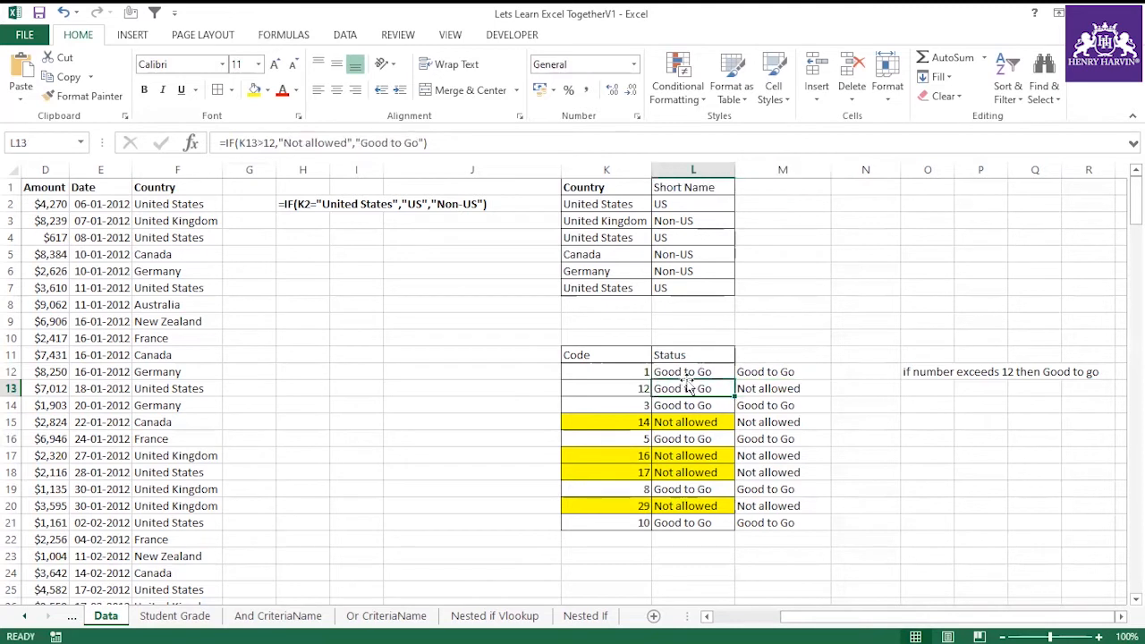
pyautogui.click(775, 386)
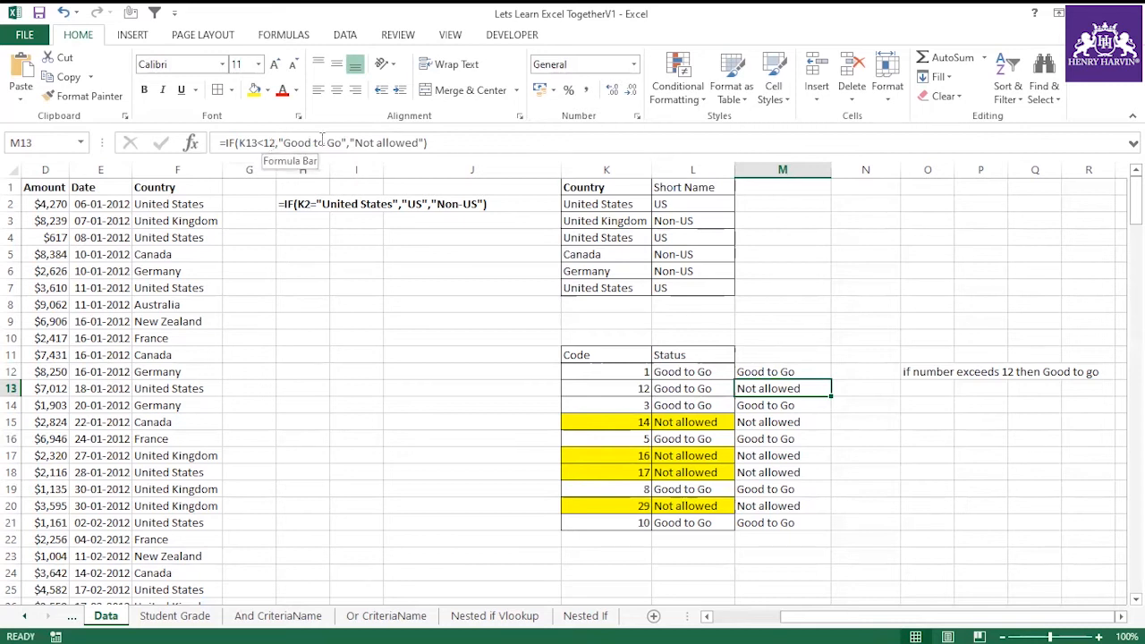
# Step: Highlight the status cells for codes 16 and 17 in L17:M18 in yellow
pyautogui.click(767, 463)
pyautogui.click(767, 390)
pyautogui.moveTo(757, 367); pyautogui.dragTo(767, 521)
pyautogui.click(718, 460)
pyautogui.moveTo(717, 465); pyautogui.dragTo(761, 471)
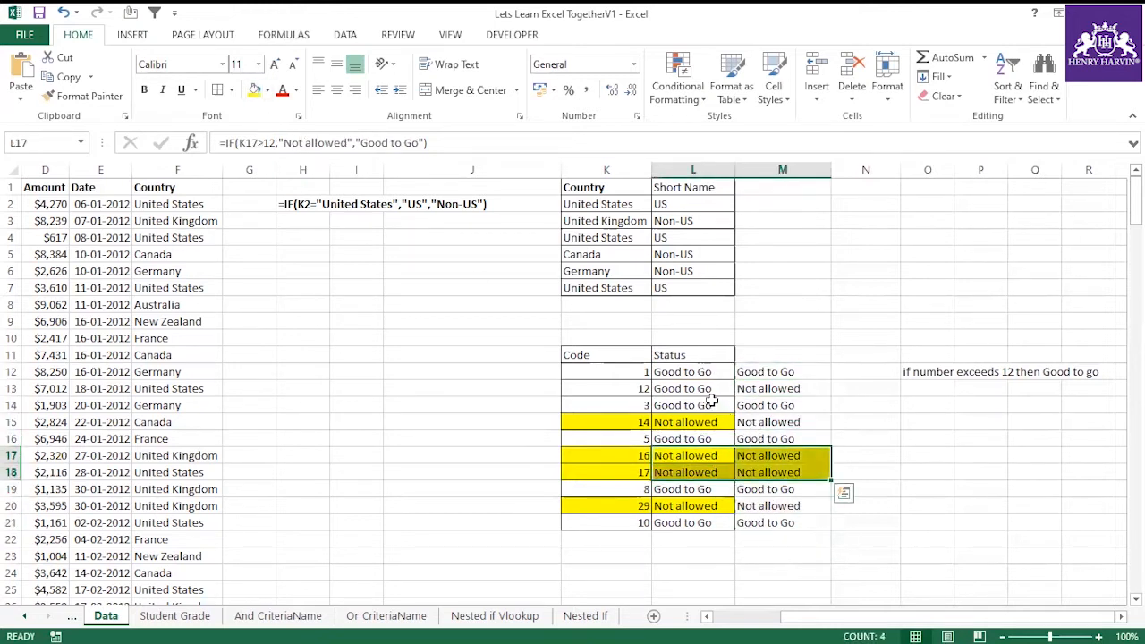
# Step: Color the text in M13 red and highlight the code 29 status cells L20:M20 in yellow
pyautogui.click(746, 388)
pyautogui.click(283, 90)
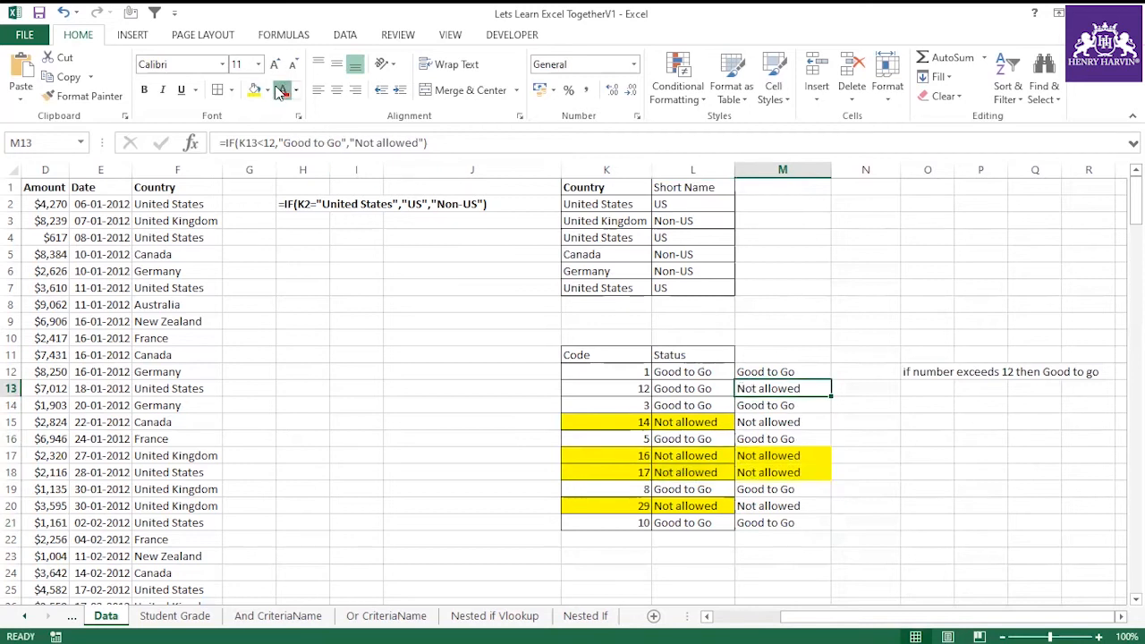
pyautogui.click(694, 487)
pyautogui.moveTo(764, 486); pyautogui.dragTo(767, 487)
pyautogui.moveTo(690, 510); pyautogui.dragTo(772, 511)
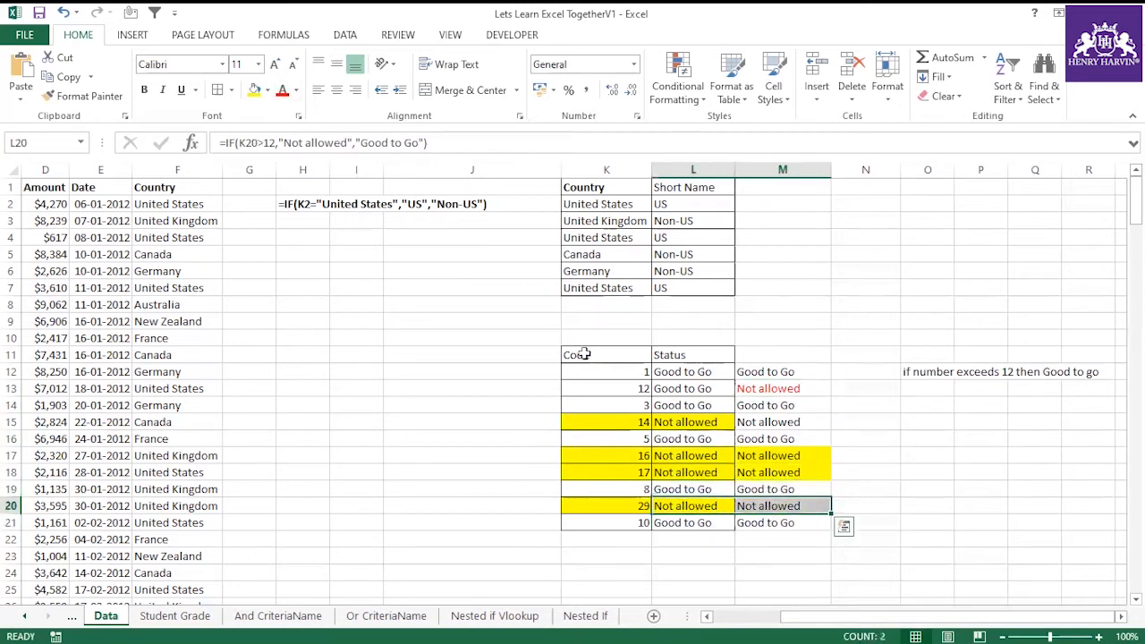
pyautogui.click(254, 89)
# Step: Examine the two status columns in L12:M21 side by side, paying attention to how code 12 is treated
pyautogui.moveTo(788, 373); pyautogui.dragTo(693, 519)
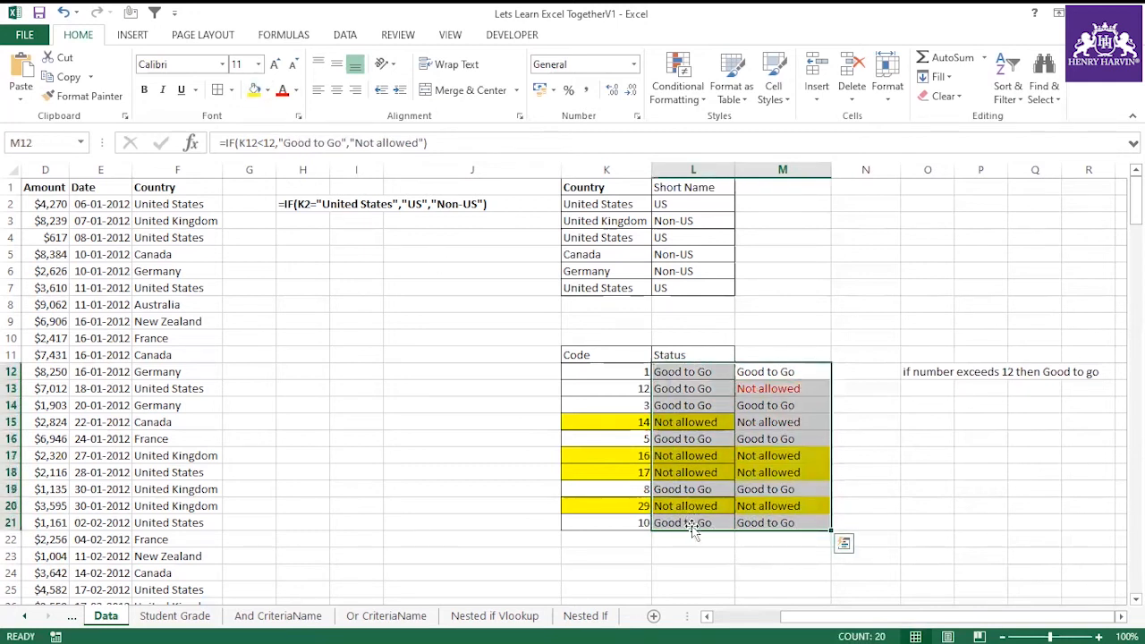
pyautogui.click(694, 422)
pyautogui.click(704, 375)
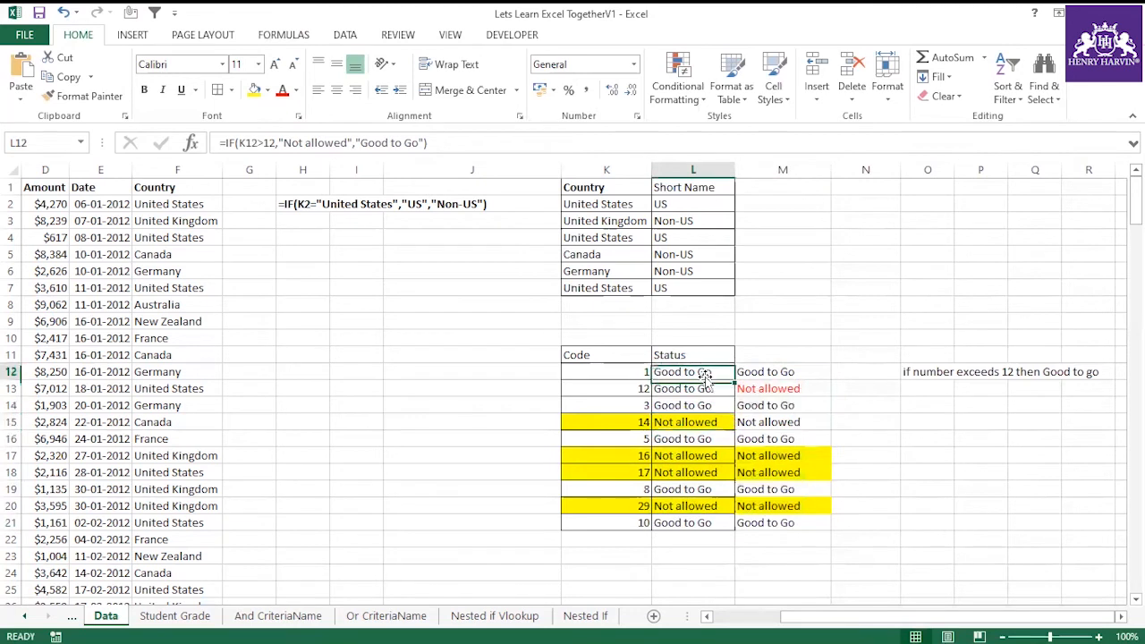
pyautogui.click(631, 386)
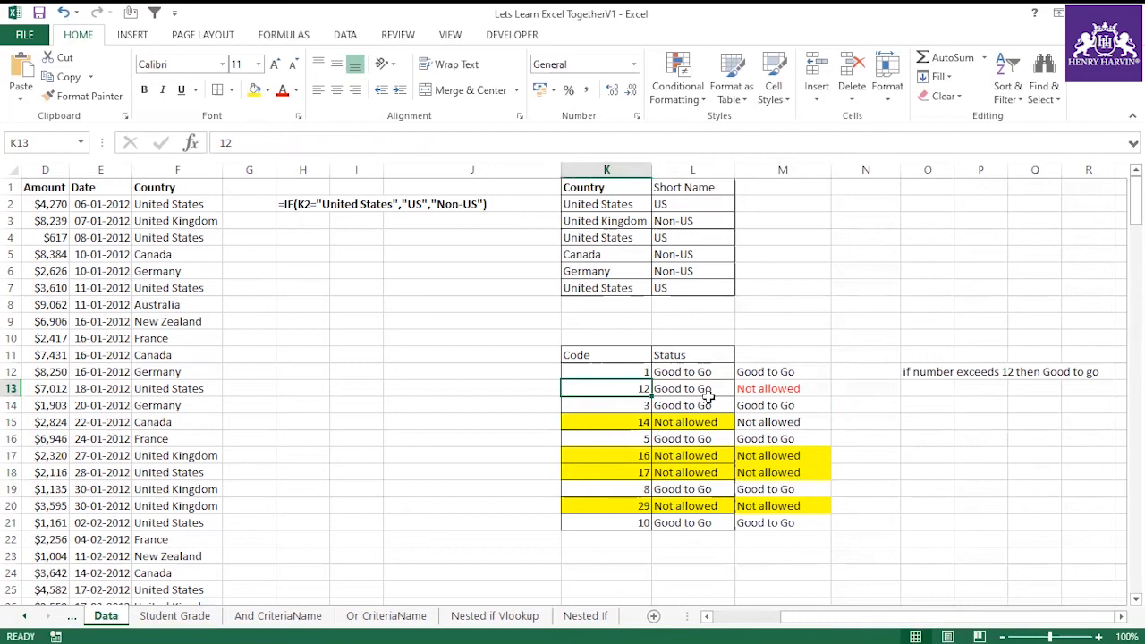
pyautogui.click(682, 389)
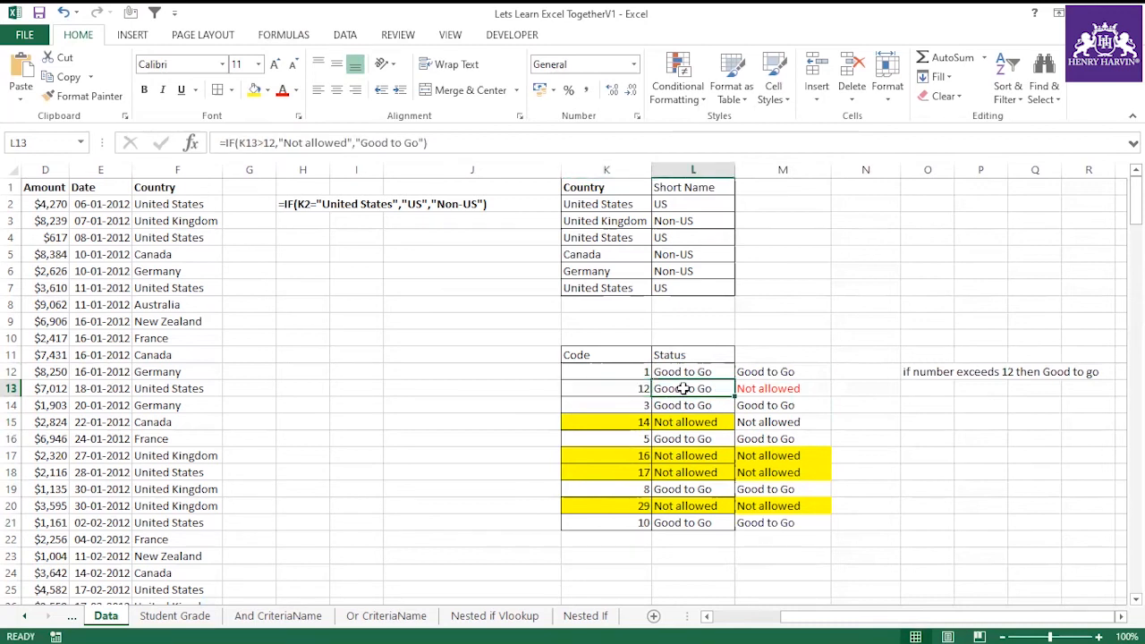
pyautogui.moveTo(765, 371); pyautogui.dragTo(682, 512)
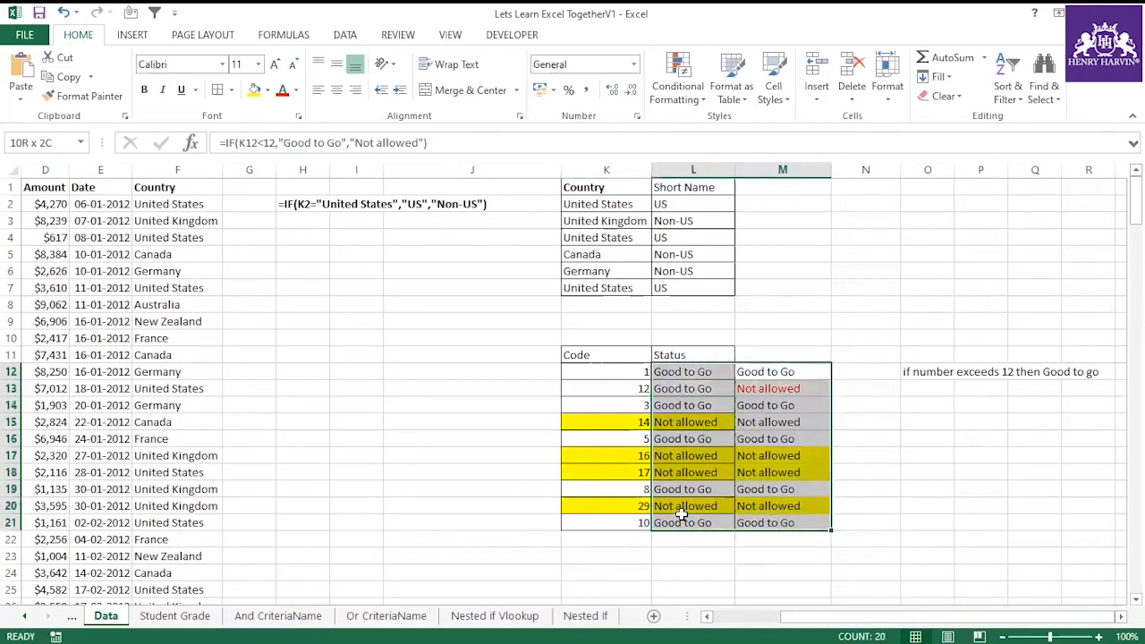
pyautogui.click(683, 493)
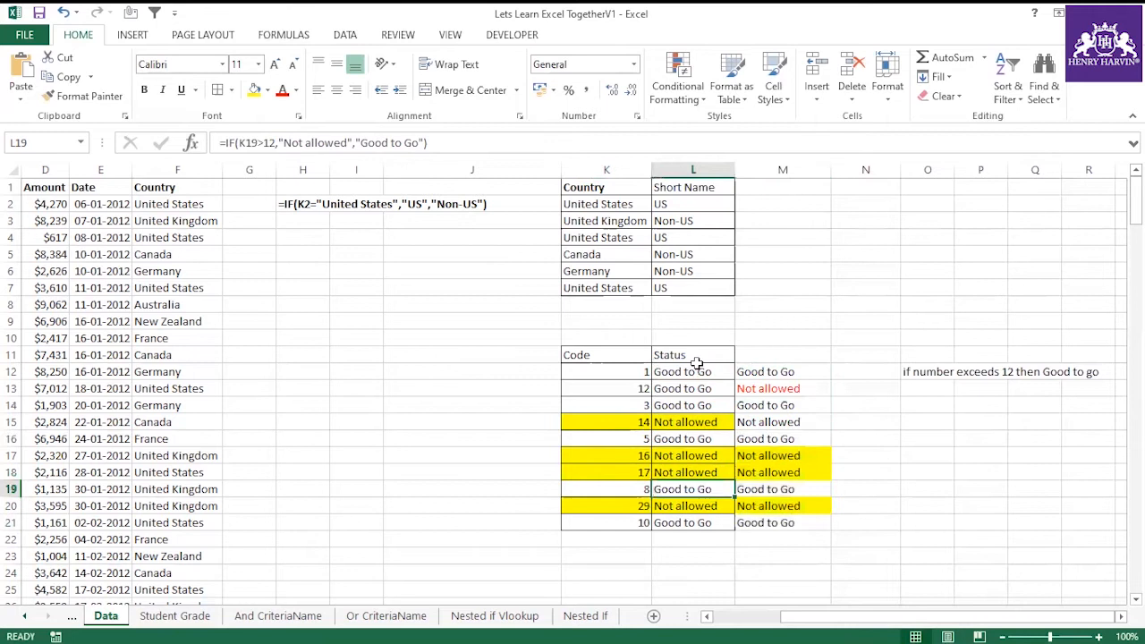
pyautogui.click(693, 373)
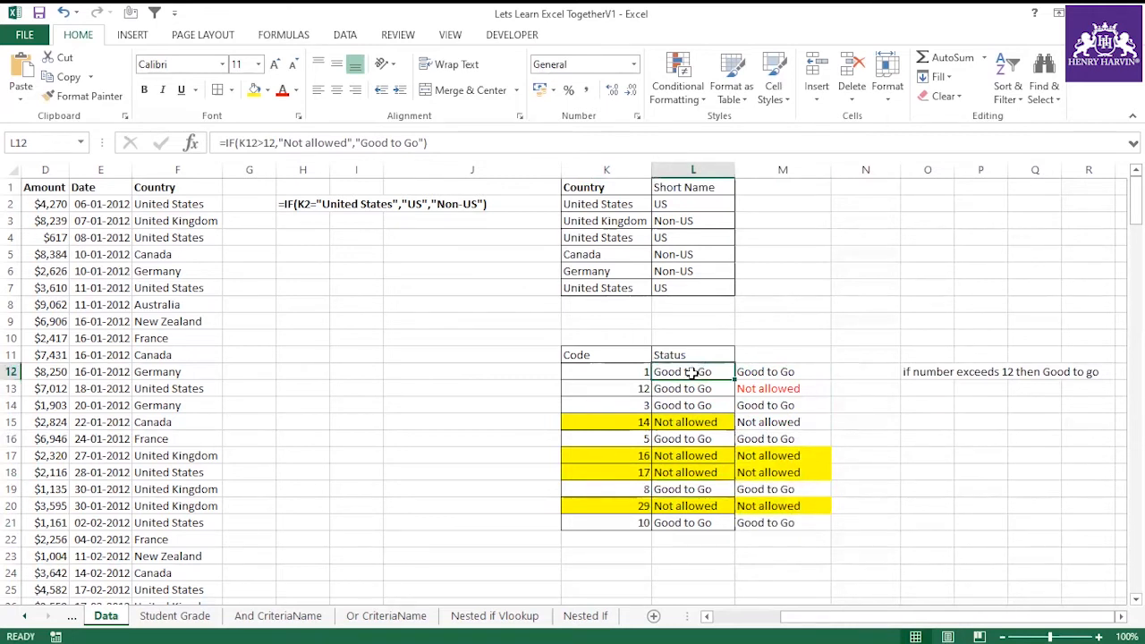
# Step: Step through the greater-than IF formulas in the Status column from L12 down to L20
pyautogui.press('Down')
pyautogui.press('Down')
pyautogui.press('Down')
pyautogui.press('Down')
pyautogui.press('Down')
pyautogui.press('Down')
pyautogui.press('Down')
pyautogui.press('Down')
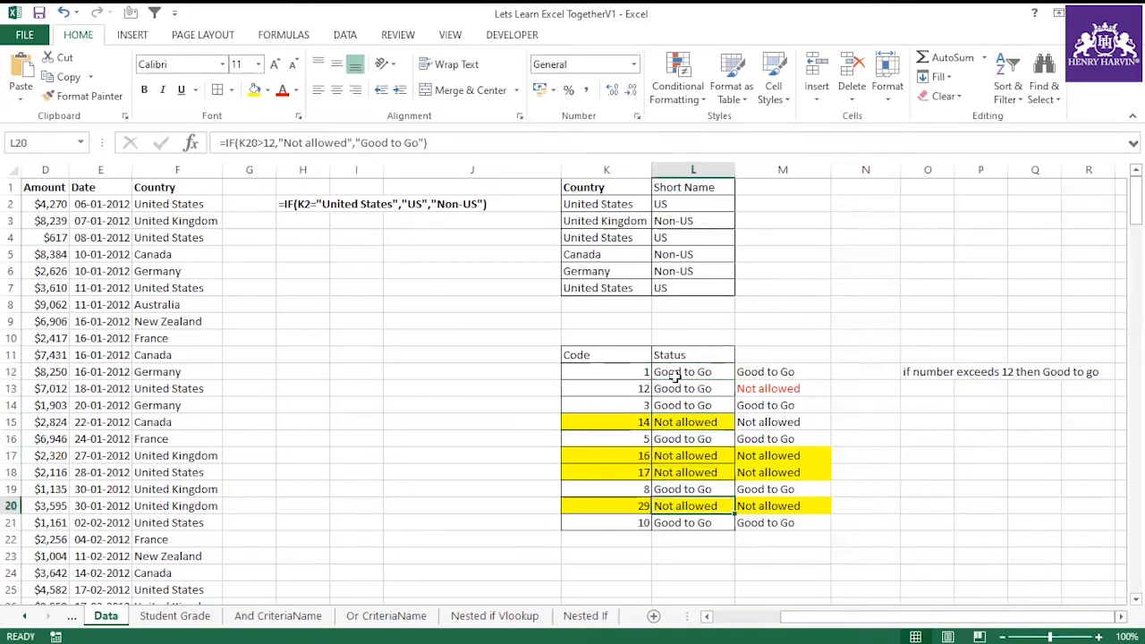
pyautogui.click(675, 374)
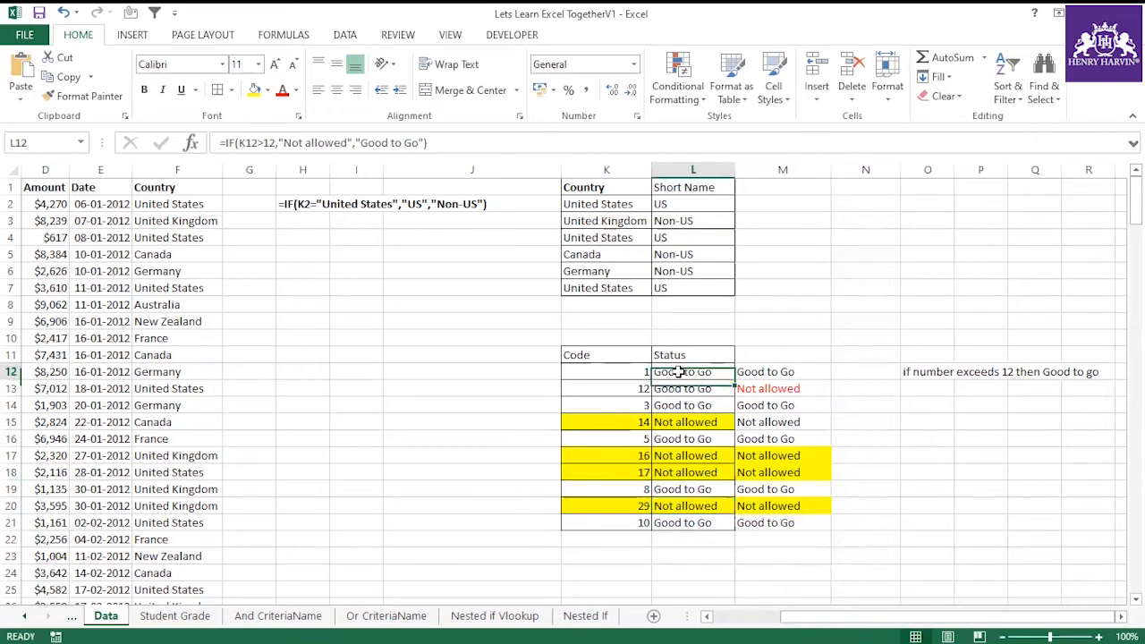
# Step: Examine code 12 in K13 against its two results, checking the greater-than formula in L13 and the less-than formula in M13
pyautogui.click(667, 384)
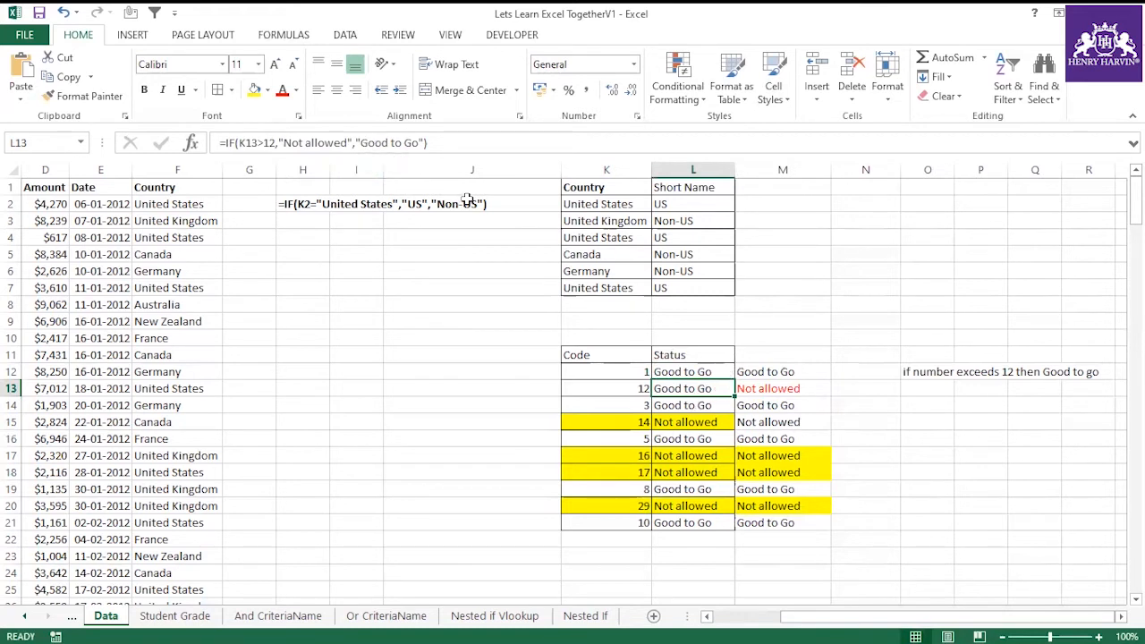
pyautogui.click(756, 391)
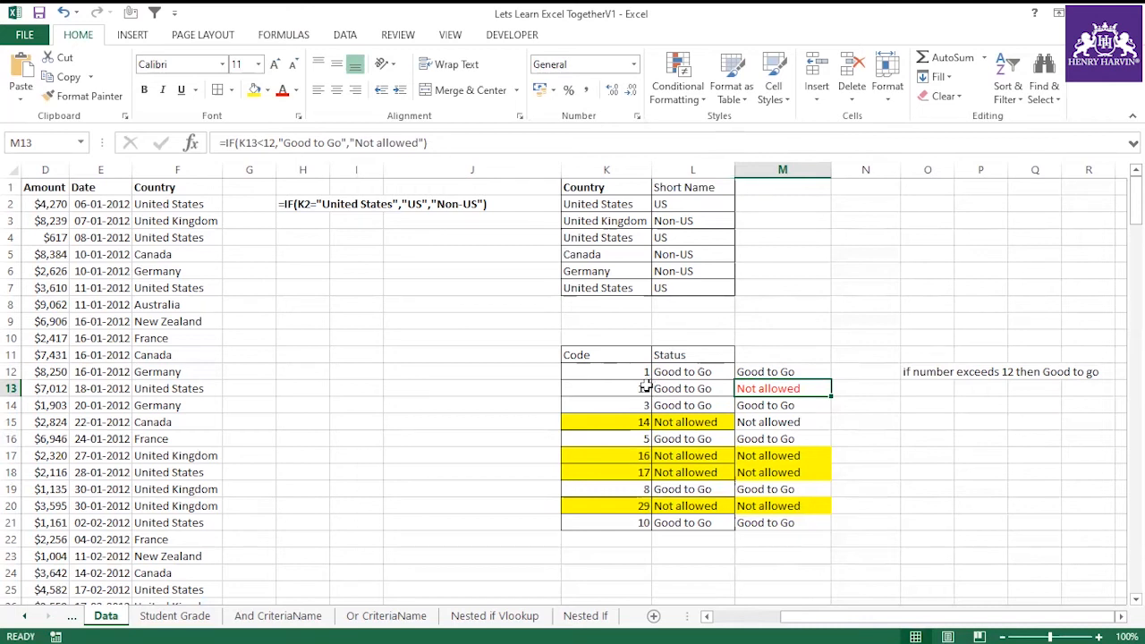
pyautogui.click(778, 410)
pyautogui.moveTo(775, 371); pyautogui.dragTo(722, 521)
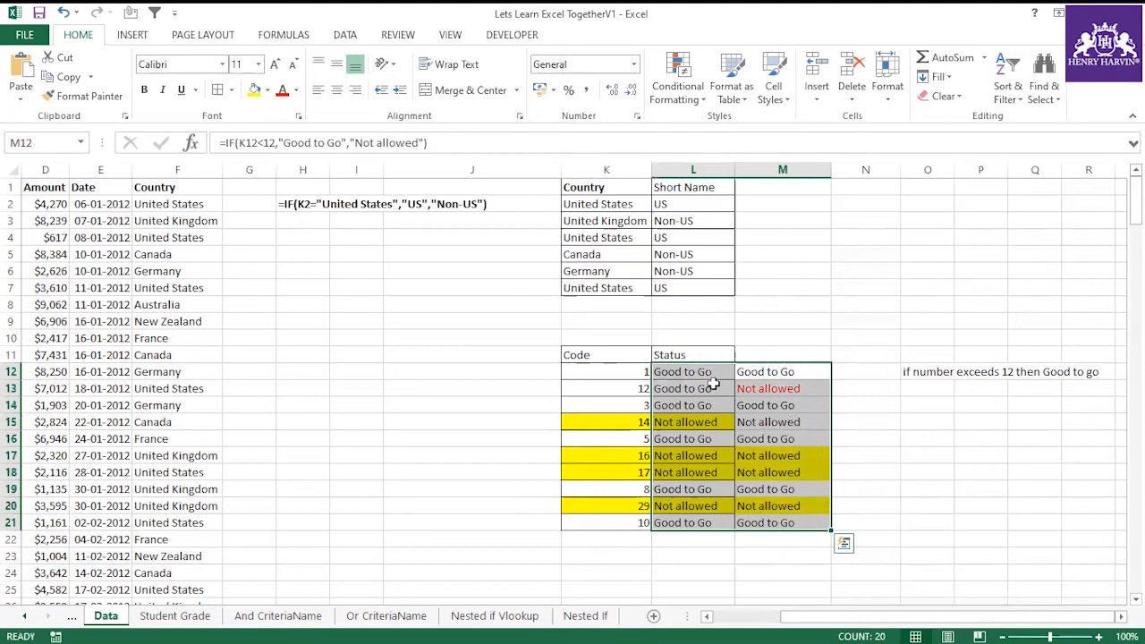
pyautogui.click(711, 374)
pyautogui.click(758, 369)
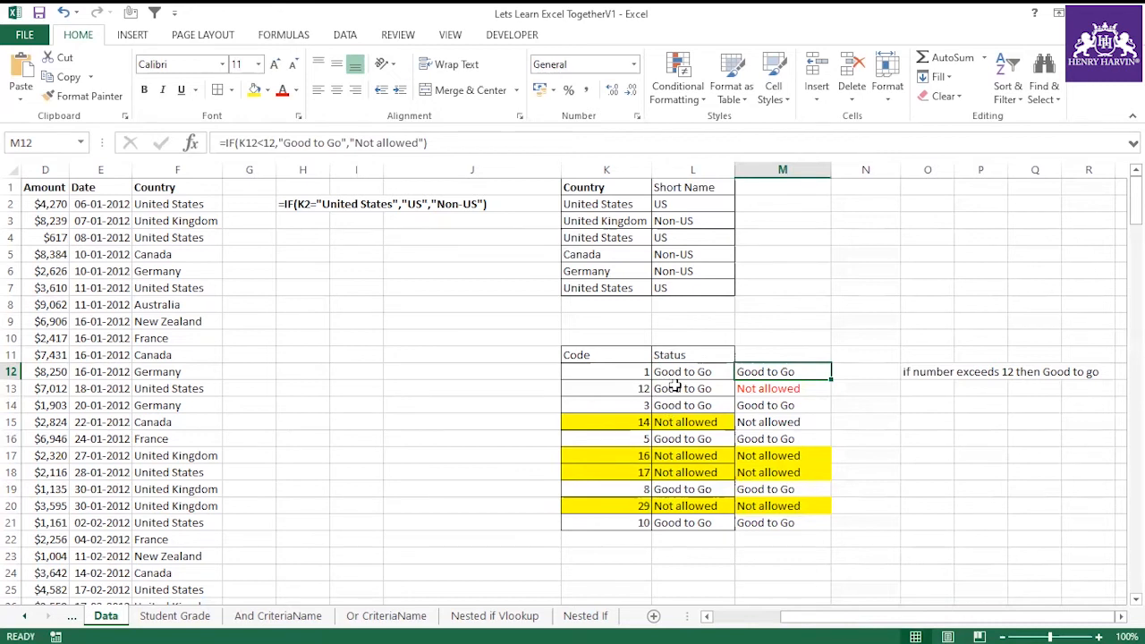
pyautogui.click(789, 390)
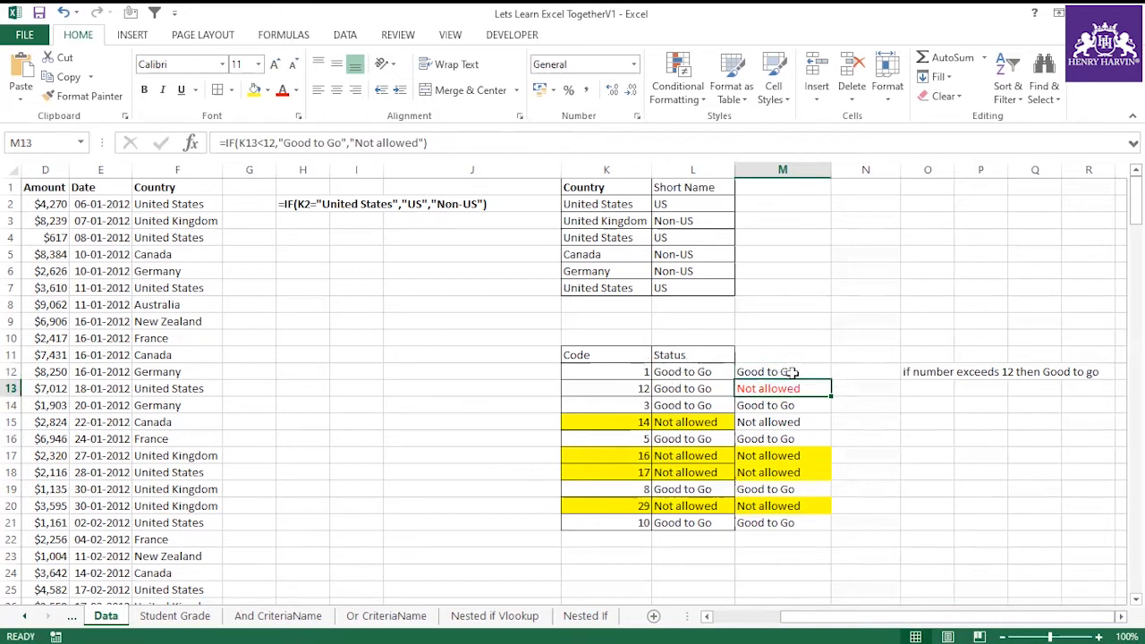
pyautogui.click(725, 385)
pyautogui.click(748, 390)
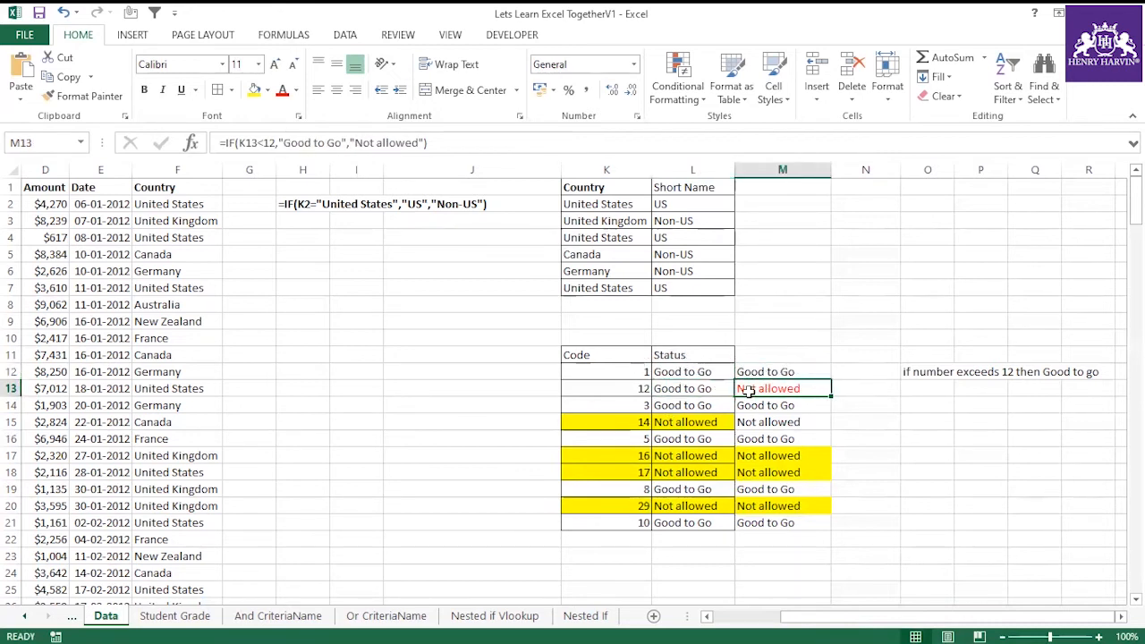
pyautogui.click(720, 391)
pyautogui.click(750, 390)
pyautogui.click(720, 391)
pyautogui.click(748, 390)
pyautogui.click(629, 390)
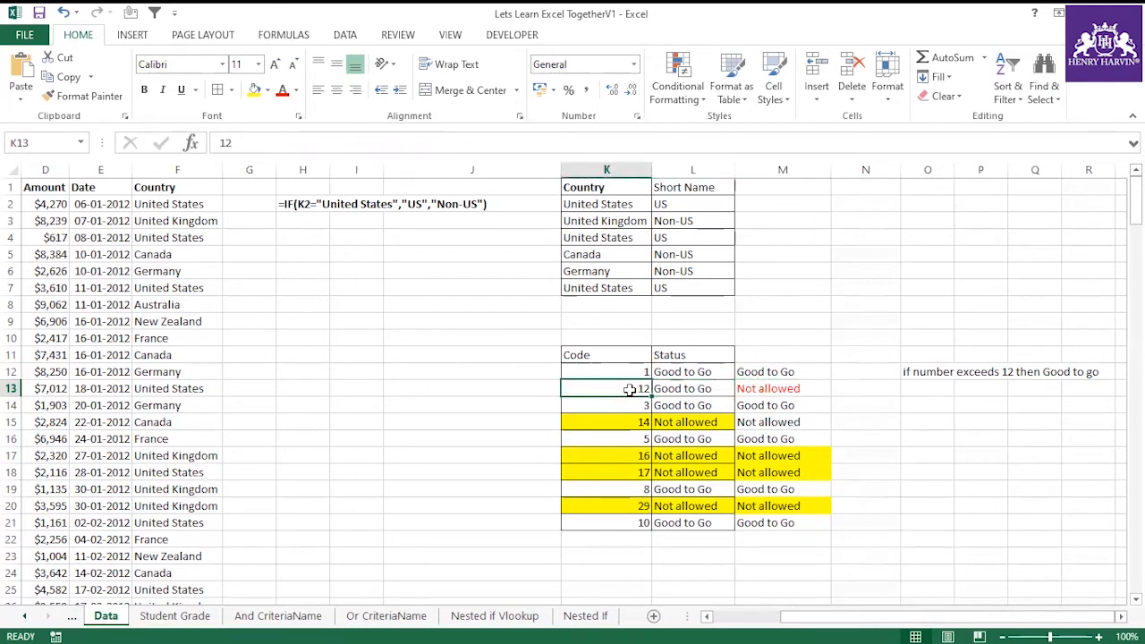
pyautogui.click(684, 387)
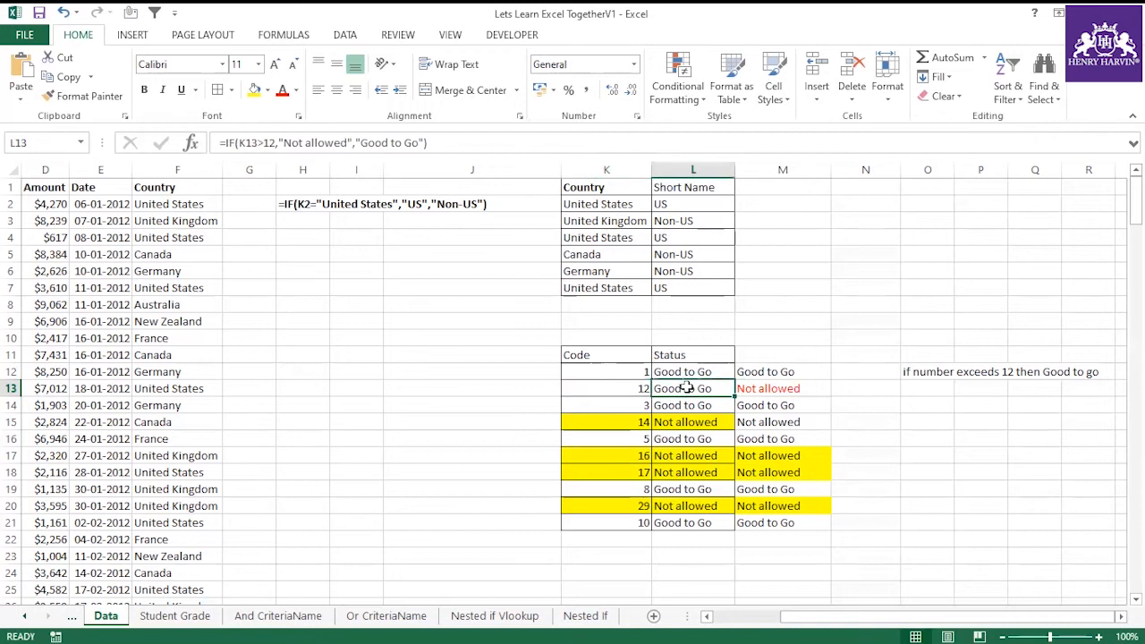
# Step: Compare both status columns across the whole code table K11:M21, paying attention to the row where they differ
pyautogui.moveTo(671, 369); pyautogui.dragTo(774, 520)
pyautogui.moveTo(707, 373); pyautogui.dragTo(714, 521)
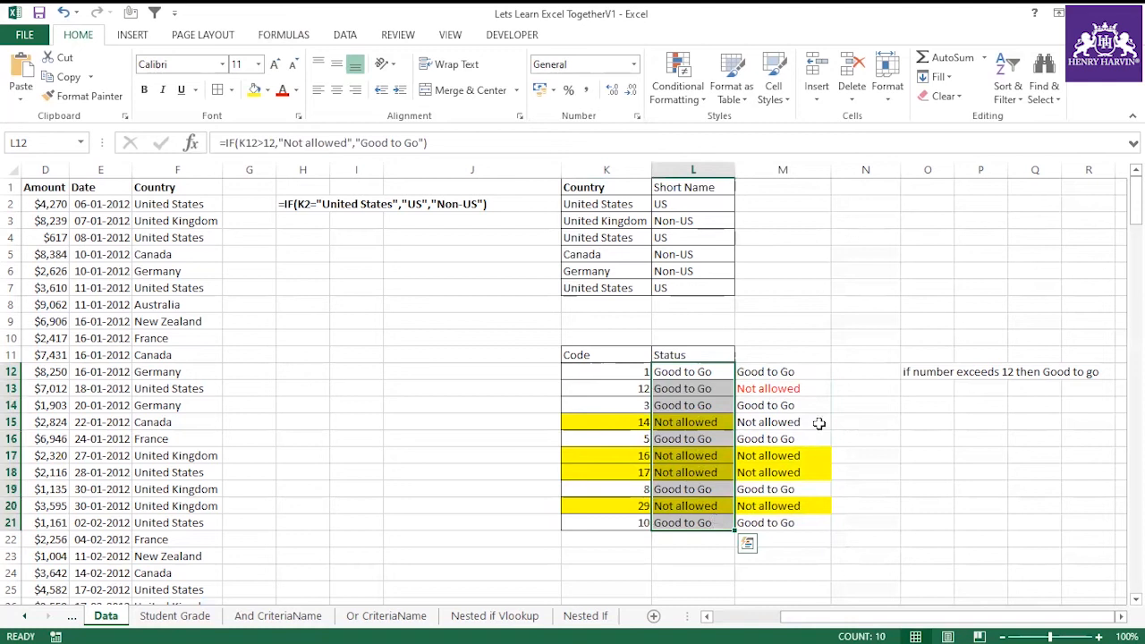
pyautogui.moveTo(726, 372); pyautogui.dragTo(769, 522)
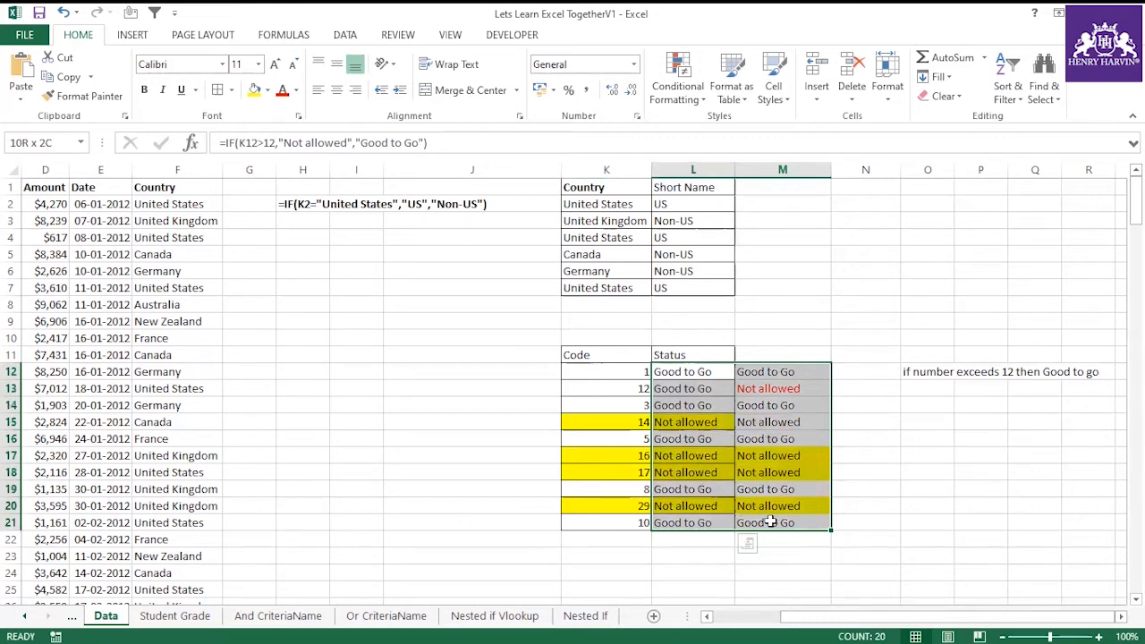
pyautogui.moveTo(769, 522); pyautogui.dragTo(769, 523)
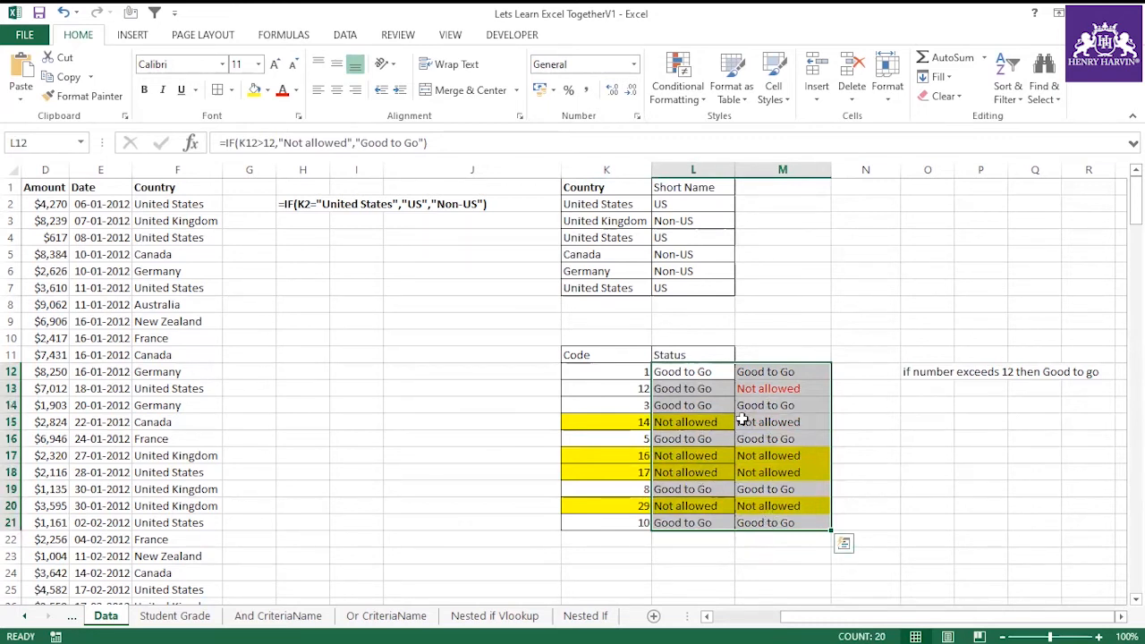
pyautogui.moveTo(715, 388); pyautogui.dragTo(770, 389)
pyautogui.moveTo(688, 488); pyautogui.dragTo(767, 522)
pyautogui.click(791, 406)
pyautogui.click(702, 389)
pyautogui.click(779, 388)
pyautogui.click(707, 388)
pyautogui.click(769, 388)
pyautogui.moveTo(640, 356); pyautogui.dragTo(767, 525)
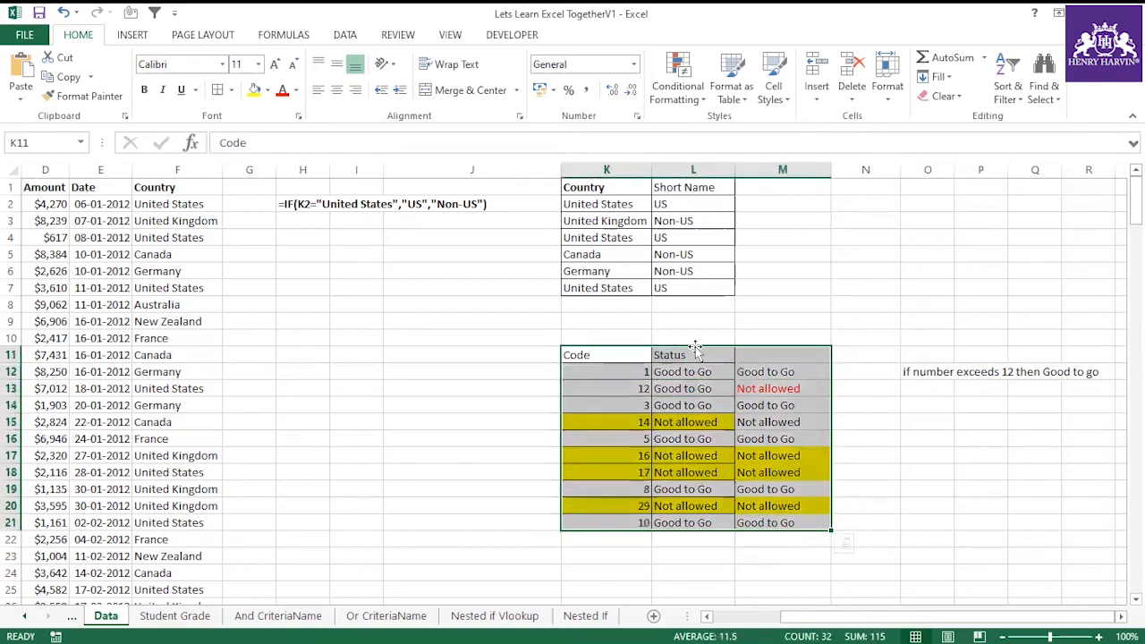
pyautogui.click(638, 355)
pyautogui.moveTo(638, 355); pyautogui.dragTo(776, 518)
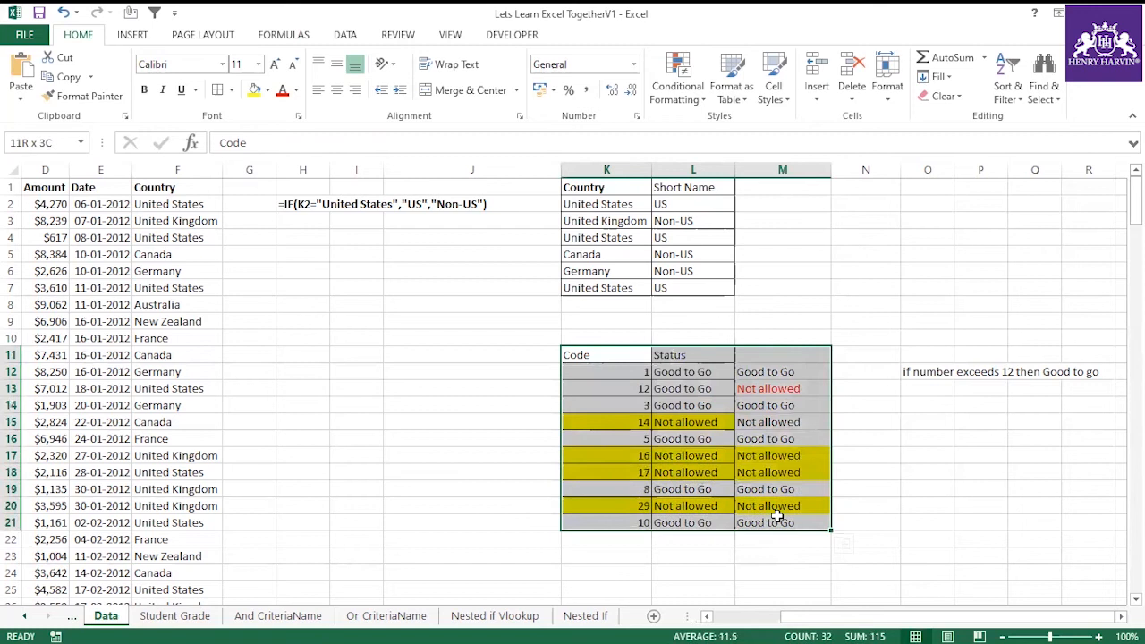
# Step: Check the IF formulas in sample status cells L12, M12, L15, M16 and M20
pyautogui.click(662, 373)
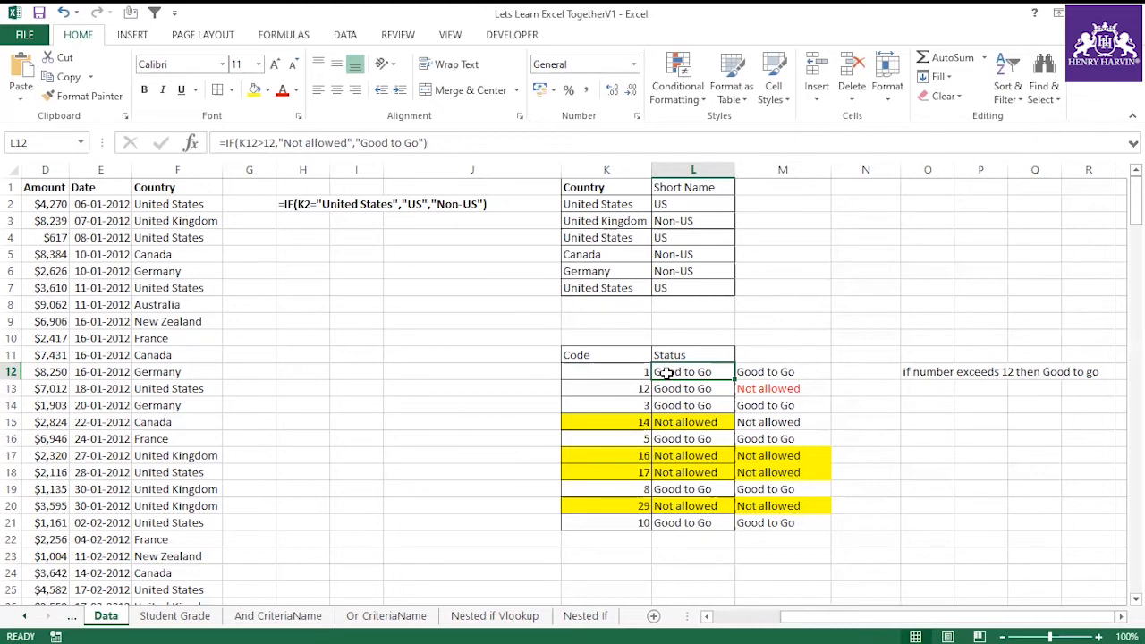
pyautogui.moveTo(705, 369); pyautogui.dragTo(736, 369)
pyautogui.click(760, 371)
pyautogui.click(693, 422)
pyautogui.click(775, 438)
pyautogui.click(775, 505)
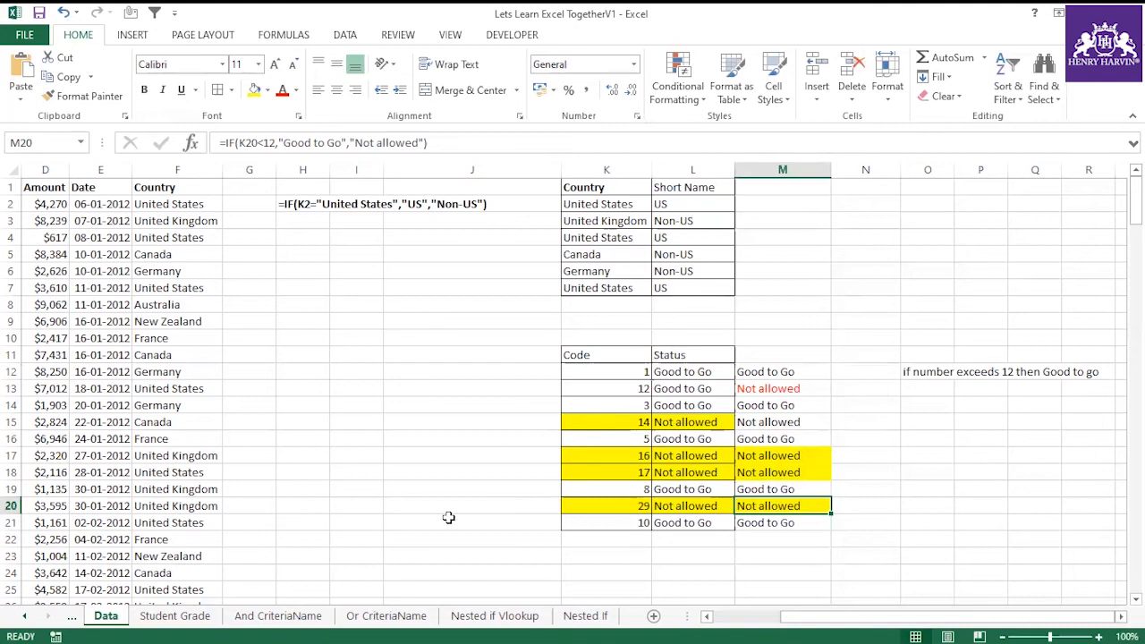
# Step: Open the Student Grade sheet and review the grades in column A and the category rules in G1:G4
pyautogui.click(178, 617)
pyautogui.click(288, 459)
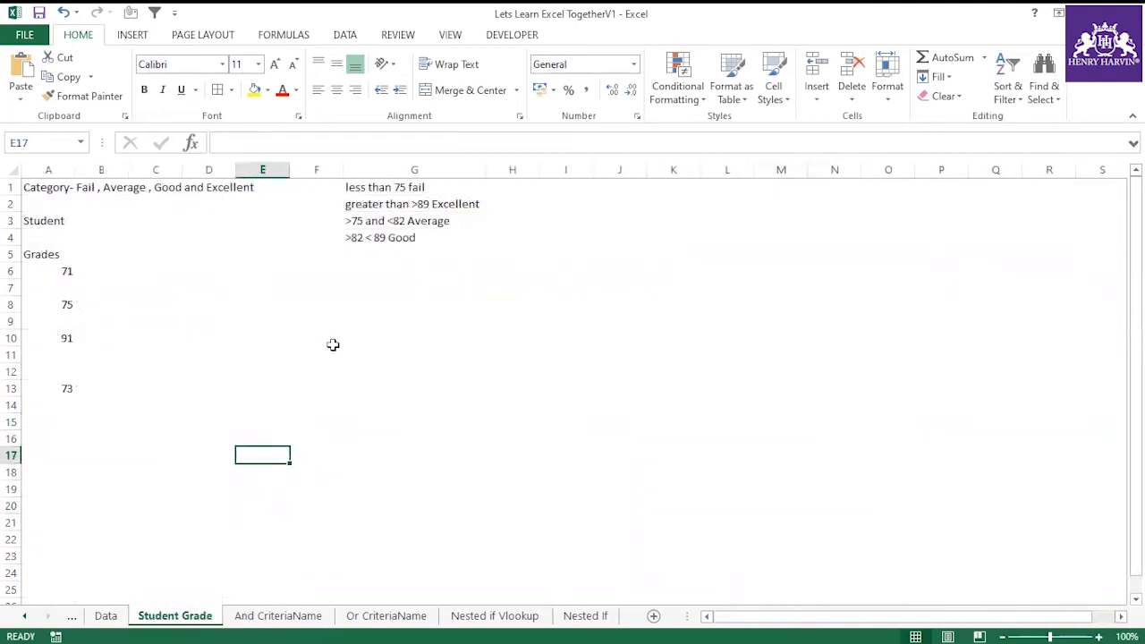
pyautogui.moveTo(56, 189); pyautogui.dragTo(391, 394)
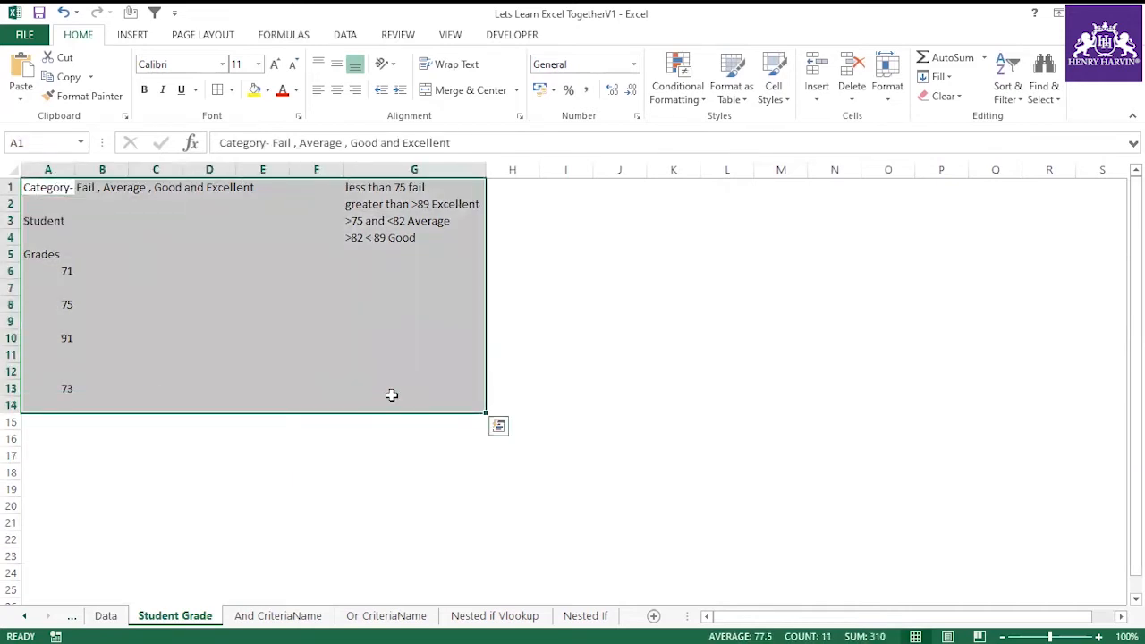
pyautogui.click(599, 320)
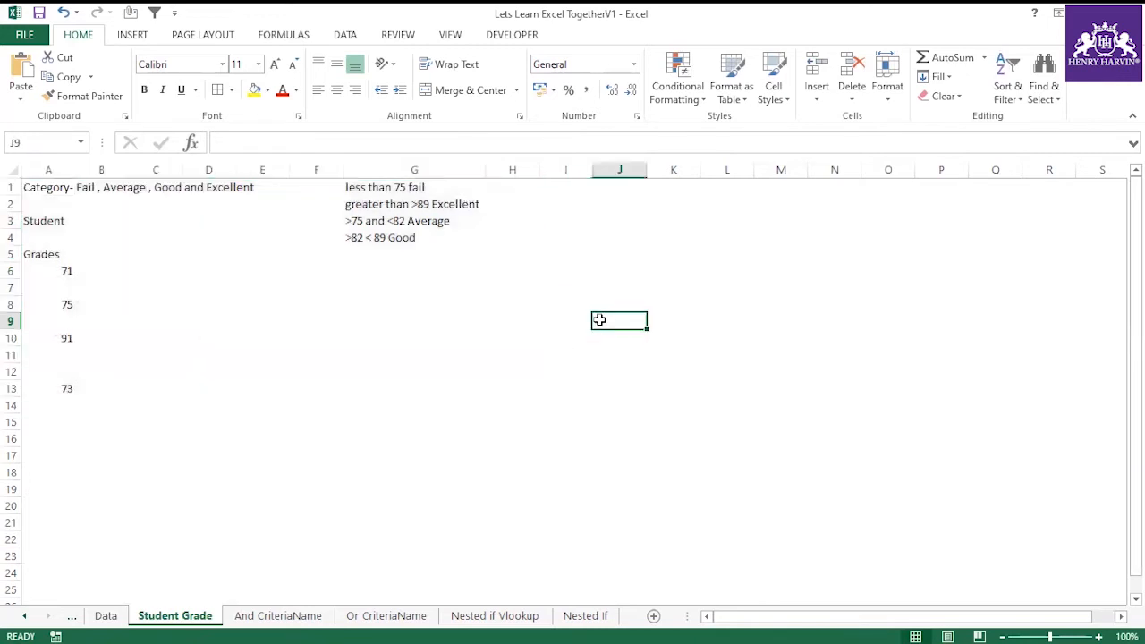
pyautogui.moveTo(62, 269); pyautogui.dragTo(61, 406)
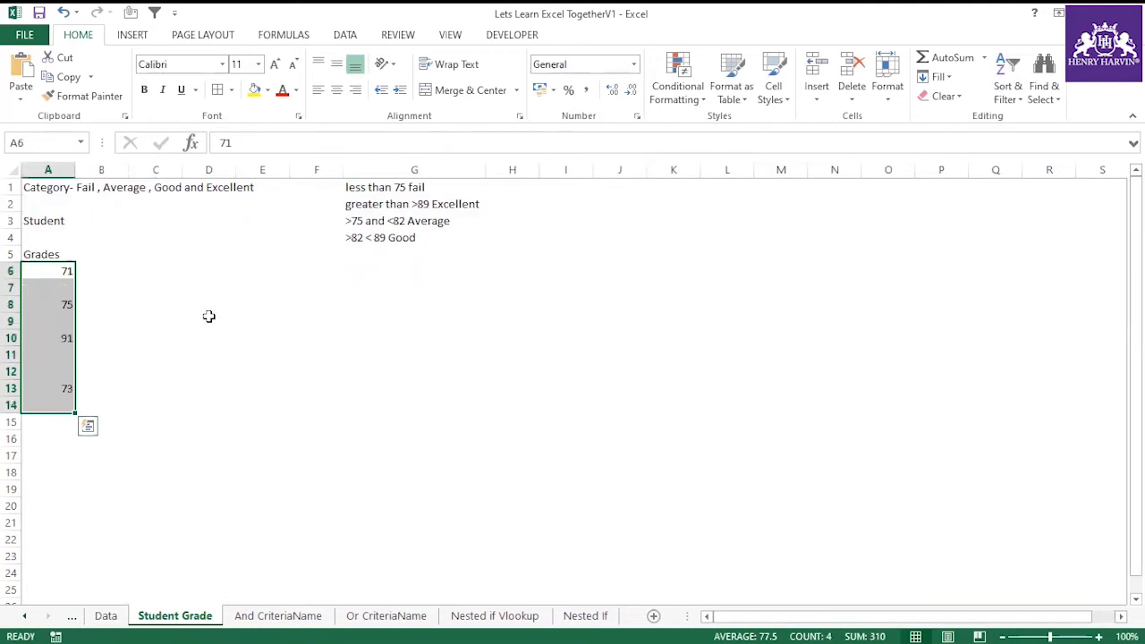
pyautogui.moveTo(373, 189); pyautogui.dragTo(375, 238)
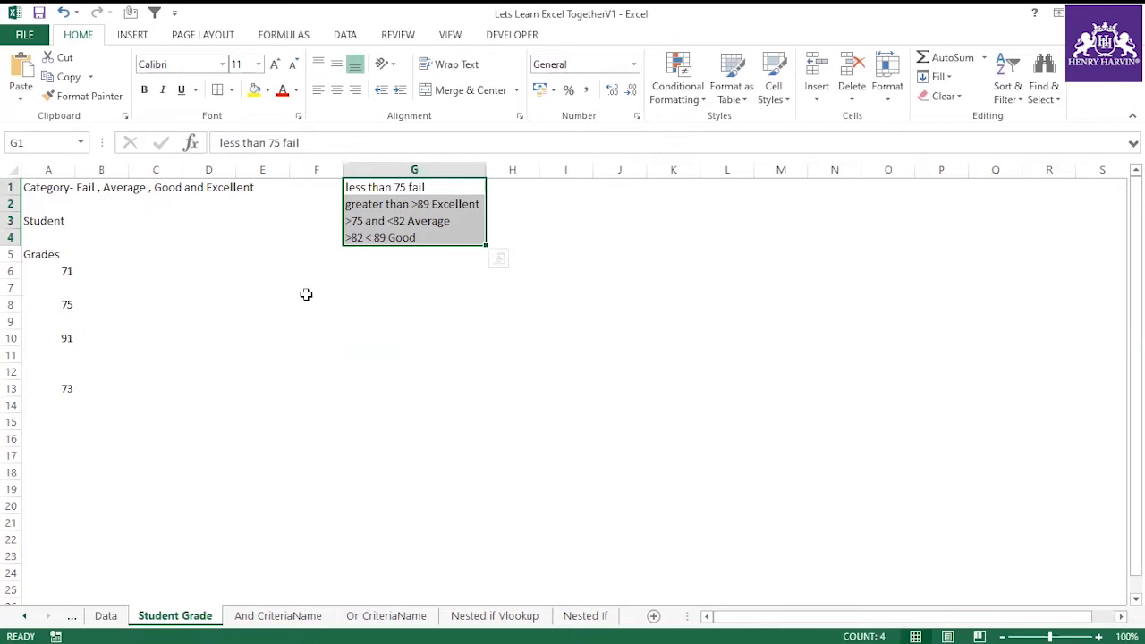
pyautogui.click(376, 187)
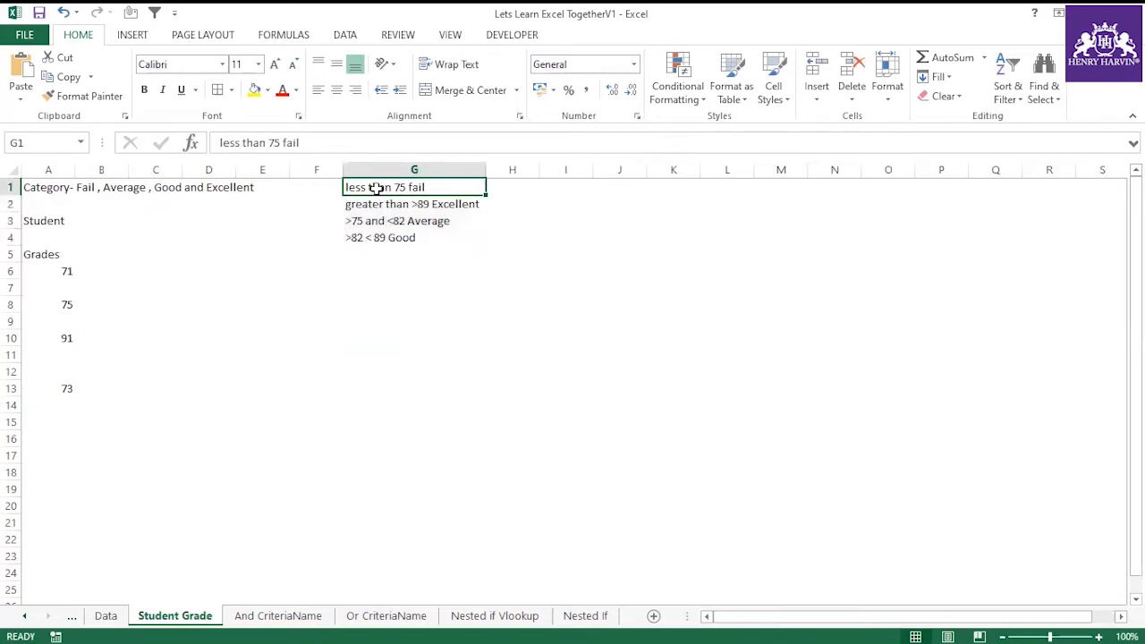
# Step: Add the grades 78 in A15 and 84 in A17 to the student list
pyautogui.moveTo(66, 272); pyautogui.dragTo(67, 402)
pyautogui.click(144, 404)
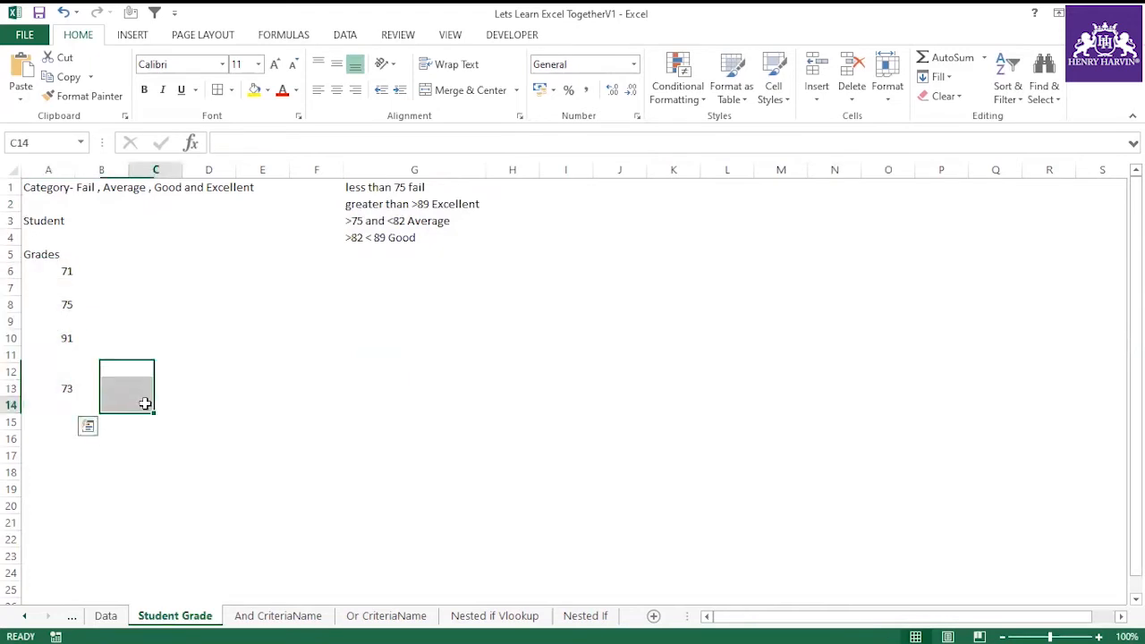
pyautogui.click(72, 420)
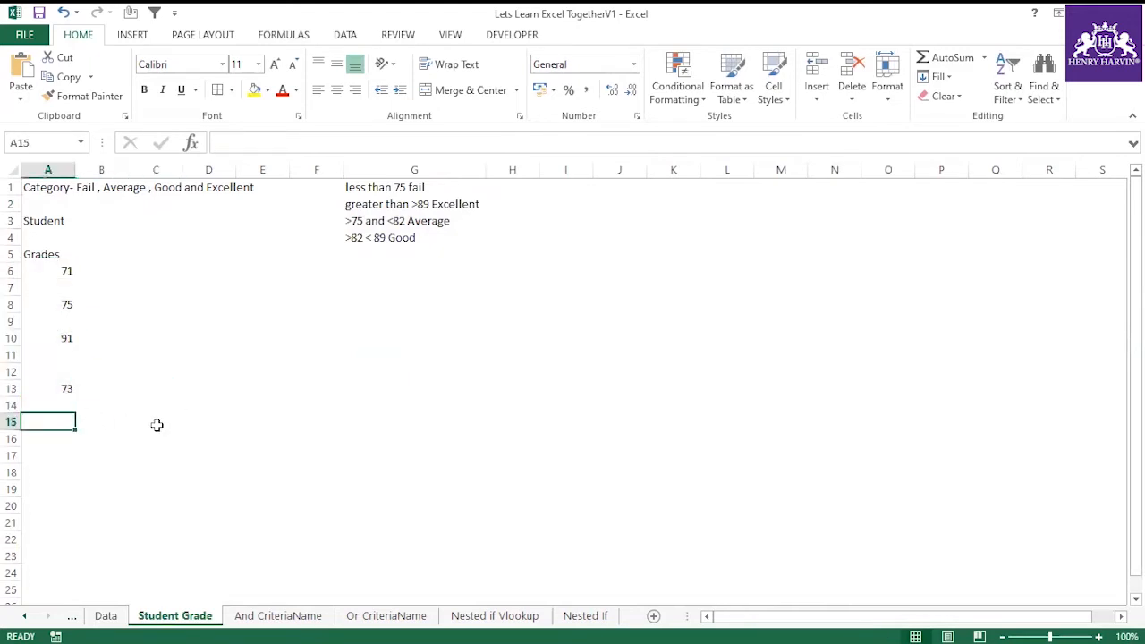
pyautogui.write('78')
pyautogui.click(158, 425)
pyautogui.click(62, 452)
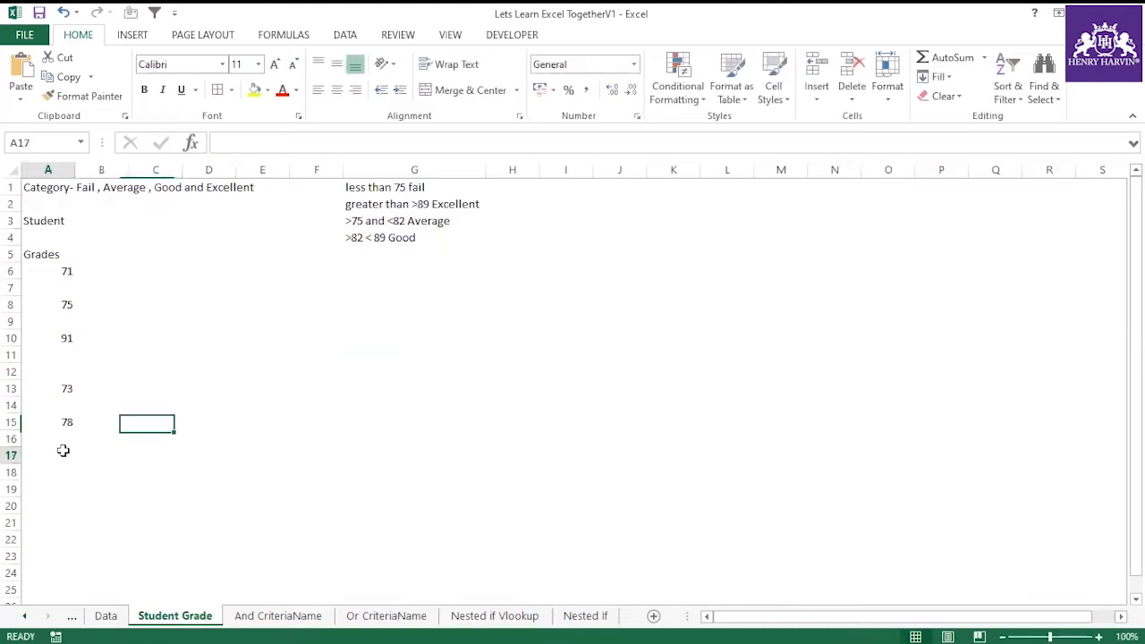
pyautogui.write('84')
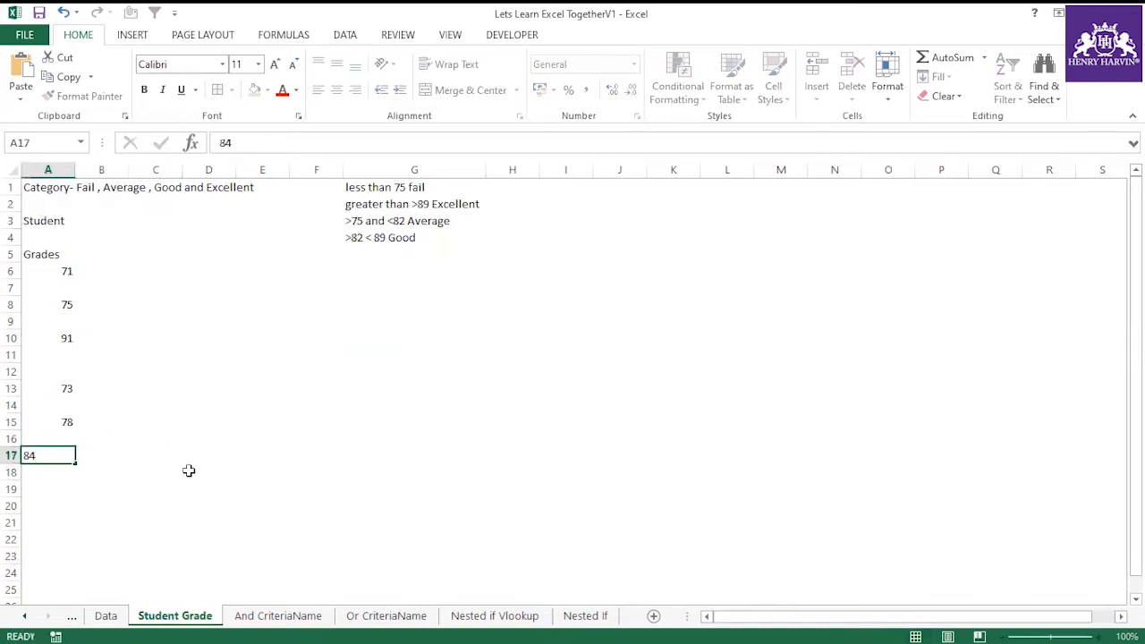
pyautogui.click(187, 470)
# Step: Enter the grade 71 in A19
pyautogui.click(72, 487)
pyautogui.write('73')
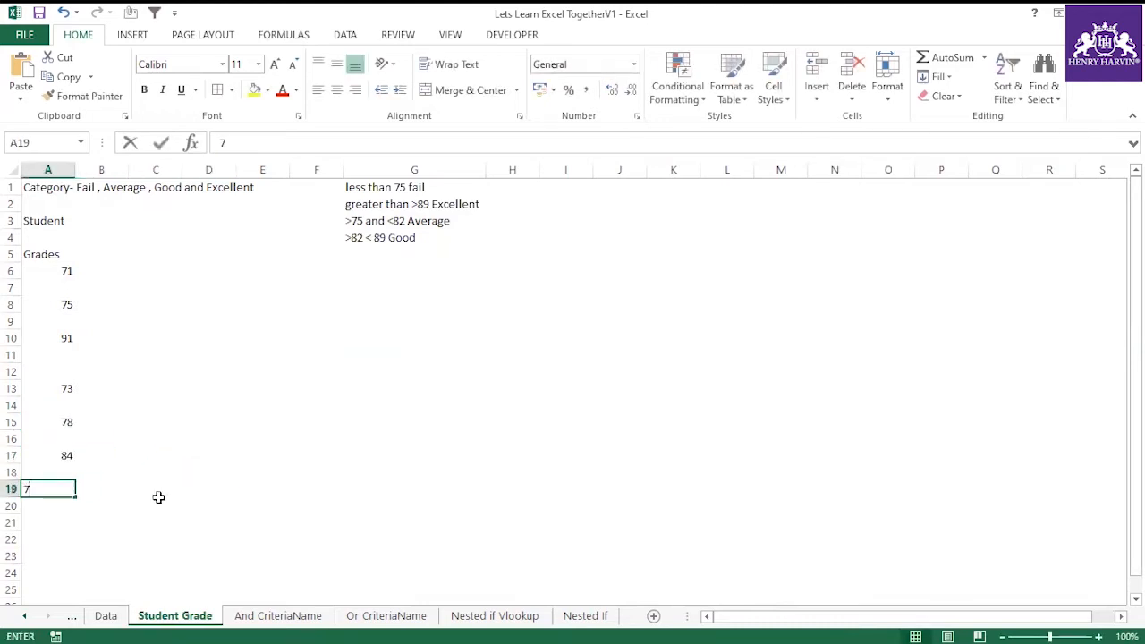
pyautogui.click(296, 480)
pyautogui.click(68, 489)
pyautogui.write('7')
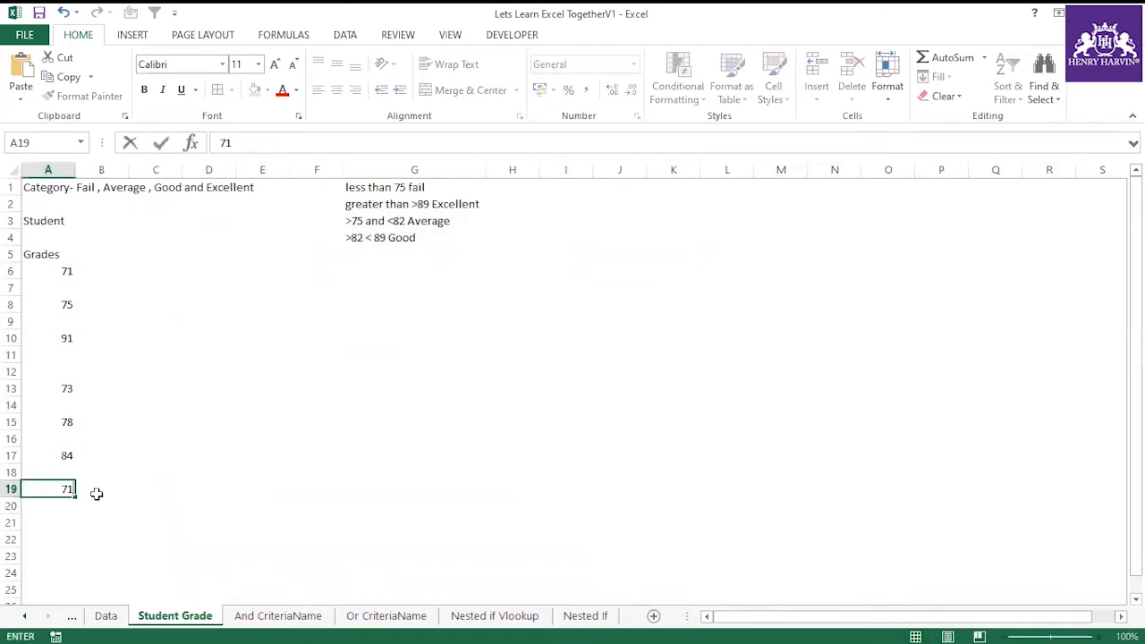
pyautogui.click(260, 473)
# Step: Review the grades in A6:A19 against the category names in A1 and the grading rules in G1:G4
pyautogui.moveTo(64, 271); pyautogui.dragTo(67, 493)
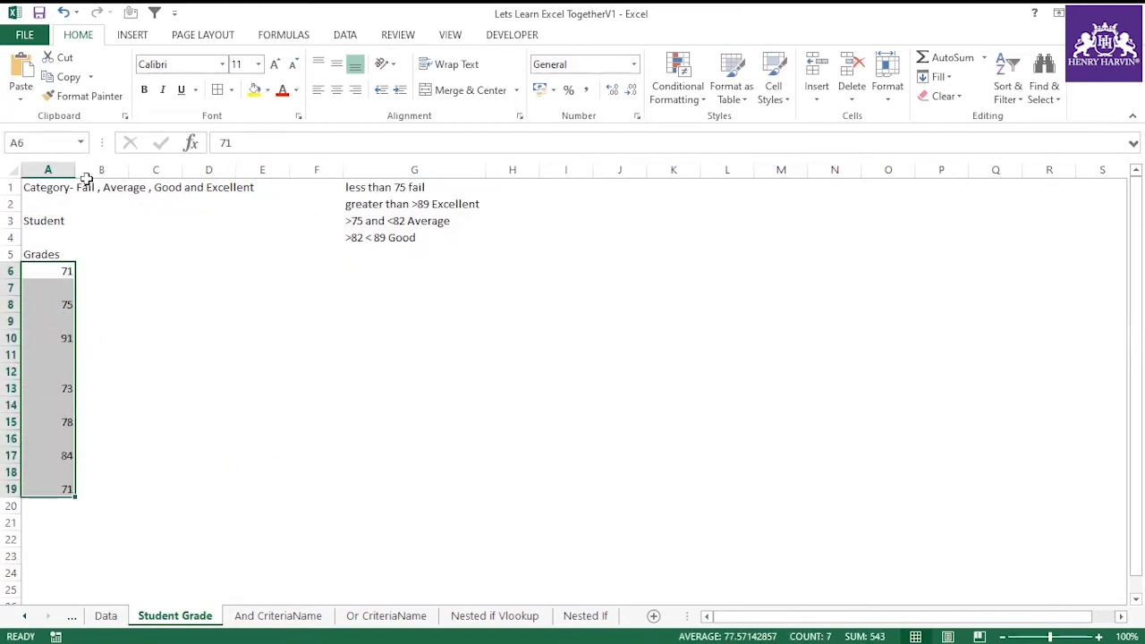
pyautogui.click(52, 188)
pyautogui.click(399, 187)
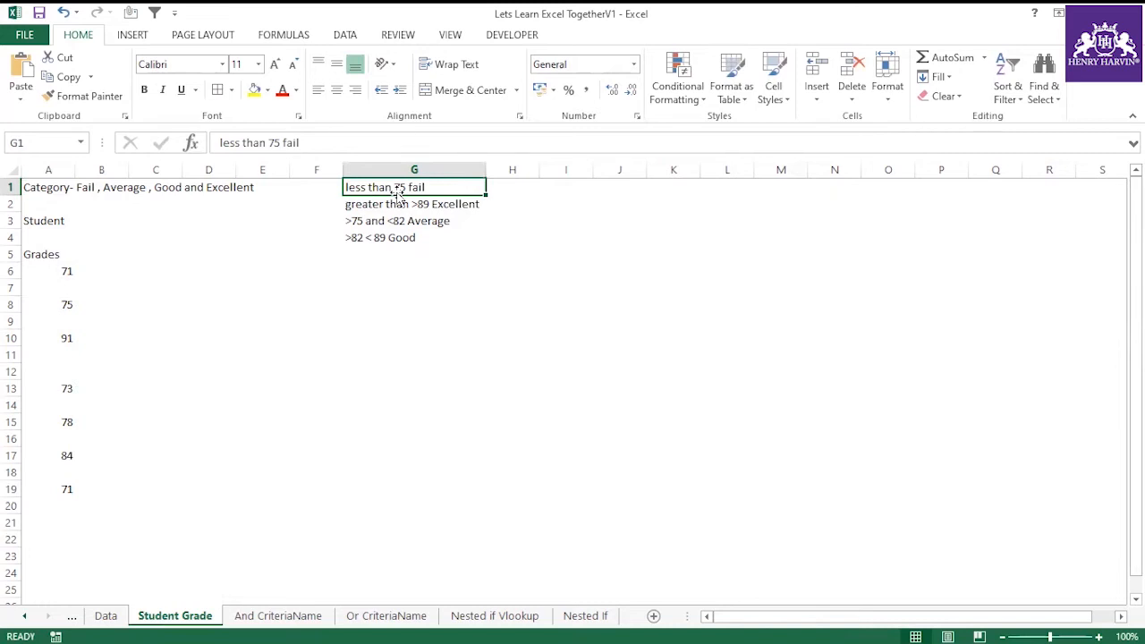
pyautogui.moveTo(450, 186); pyautogui.dragTo(439, 237)
pyautogui.click(437, 288)
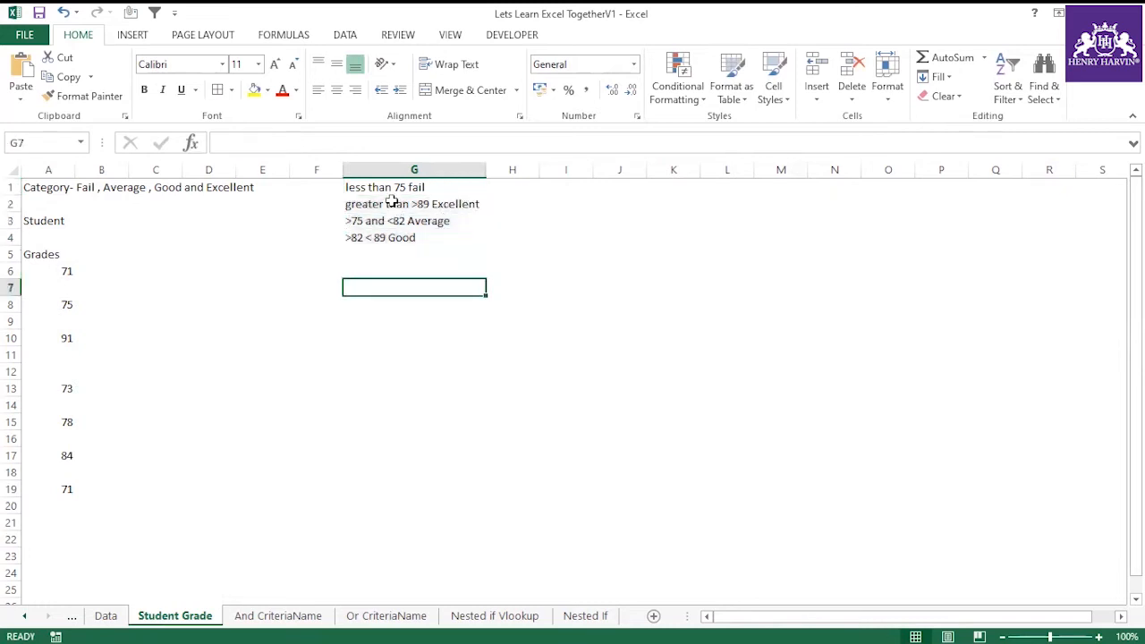
# Step: Enter the first grading condition <75 in I1 with its category Fail in J1
pyautogui.click(573, 186)
pyautogui.write('<')
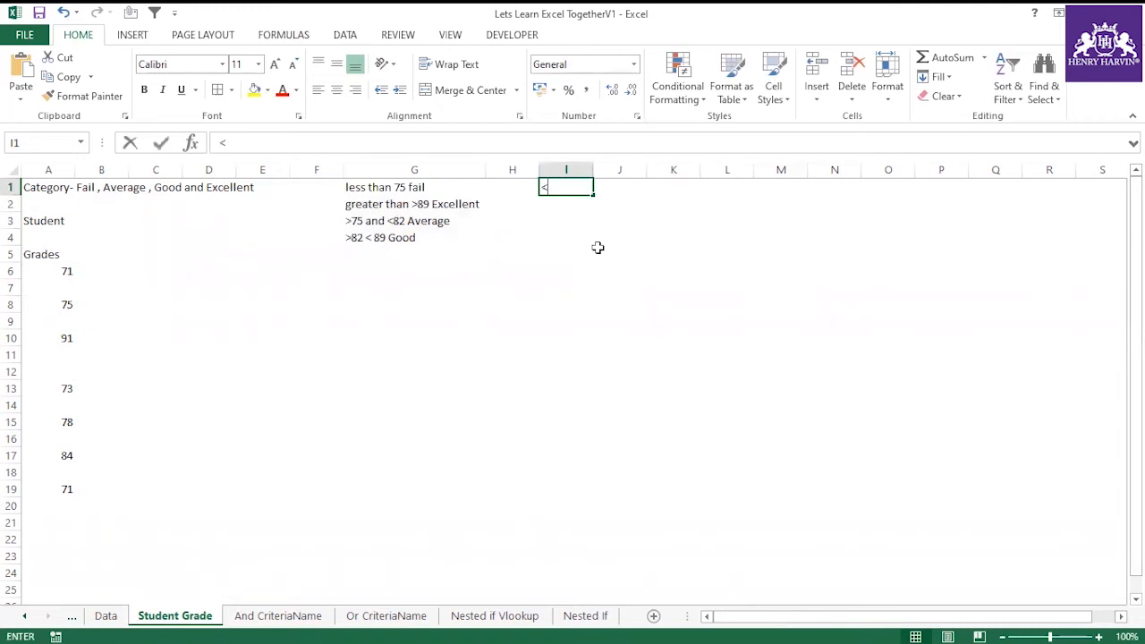
pyautogui.write('75')
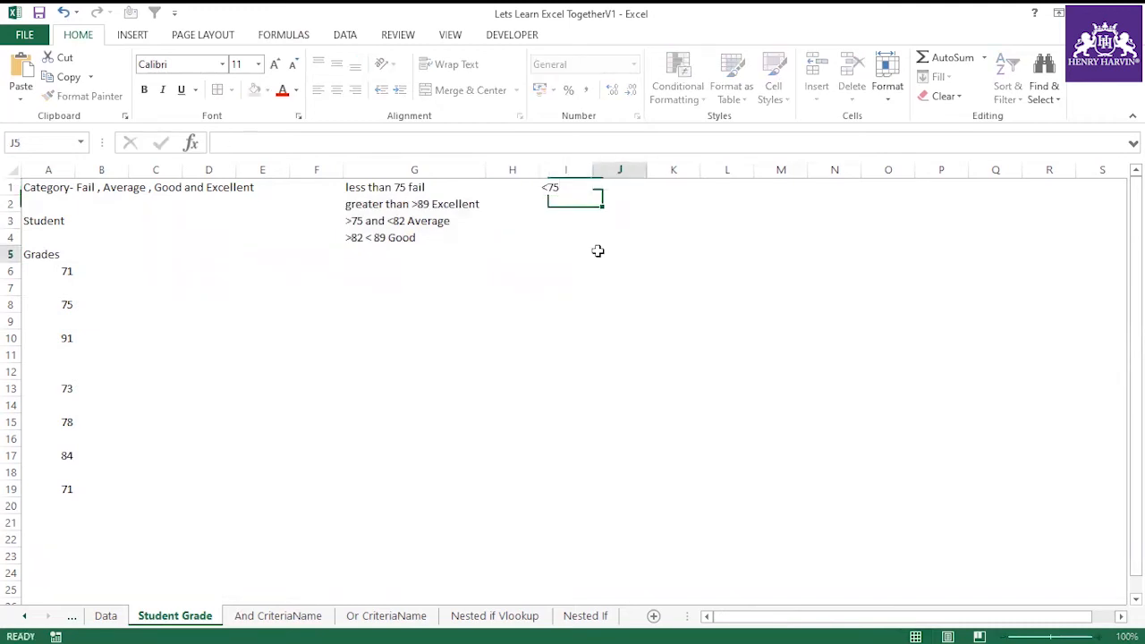
pyautogui.click(598, 252)
pyautogui.click(620, 189)
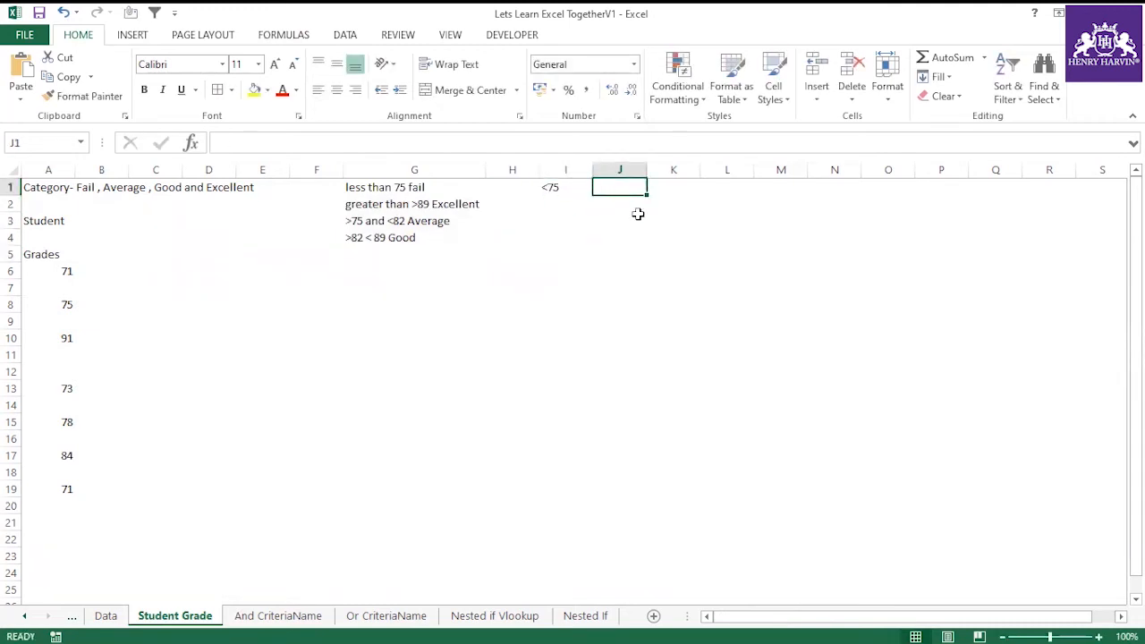
pyautogui.write('Fail')
pyautogui.click(693, 247)
# Step: Review the Excellent and Average grading rules in G2 and G3
pyautogui.click(564, 204)
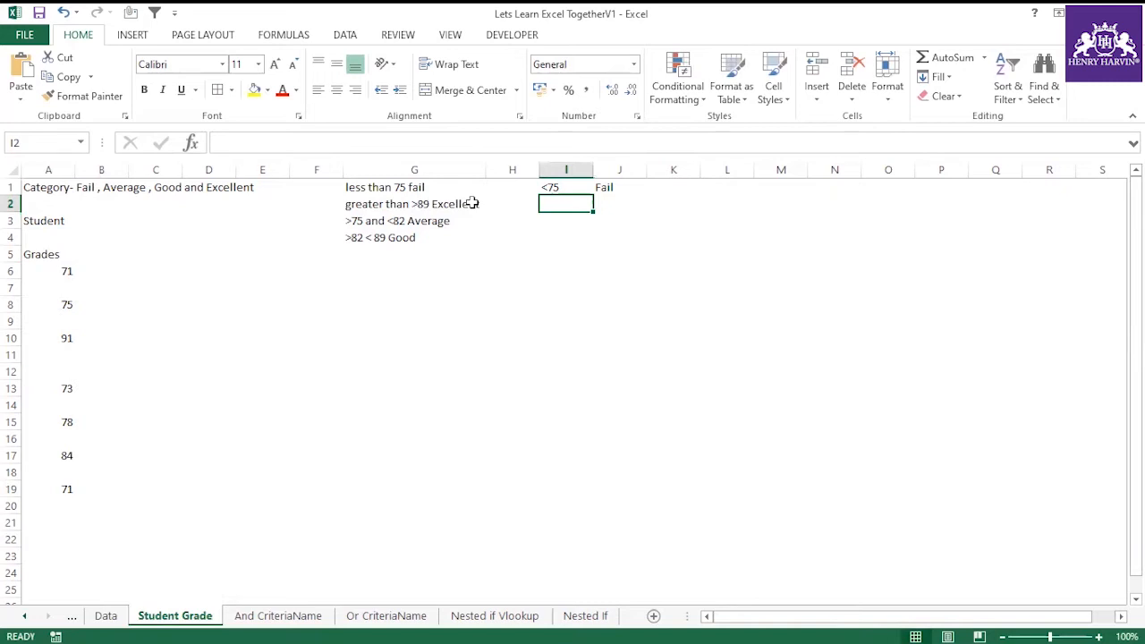
pyautogui.click(426, 203)
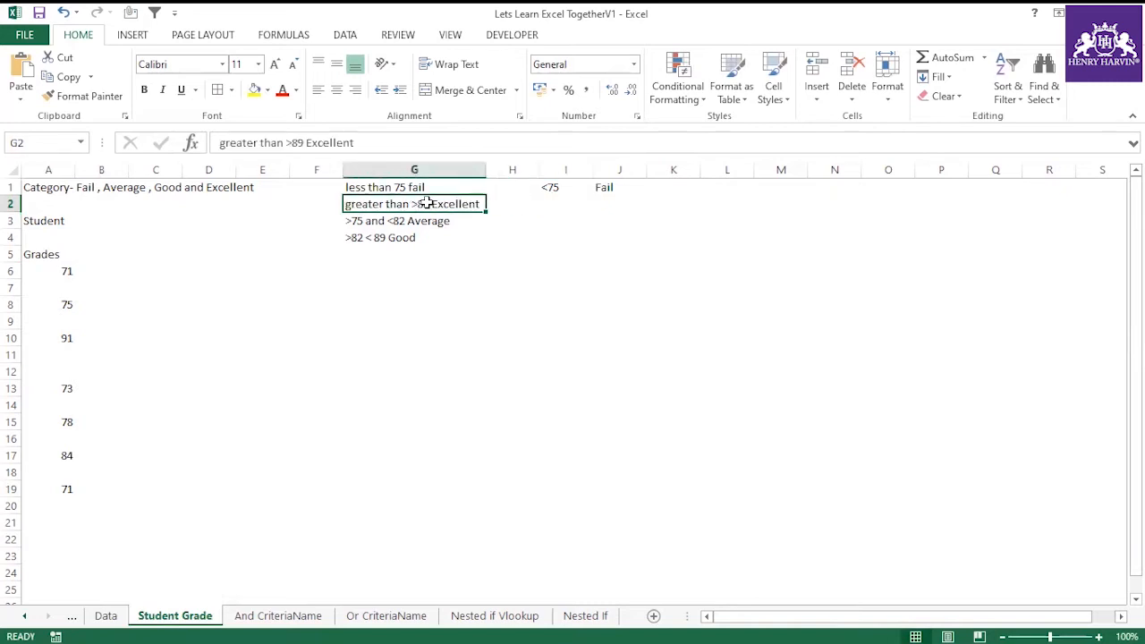
pyautogui.click(386, 224)
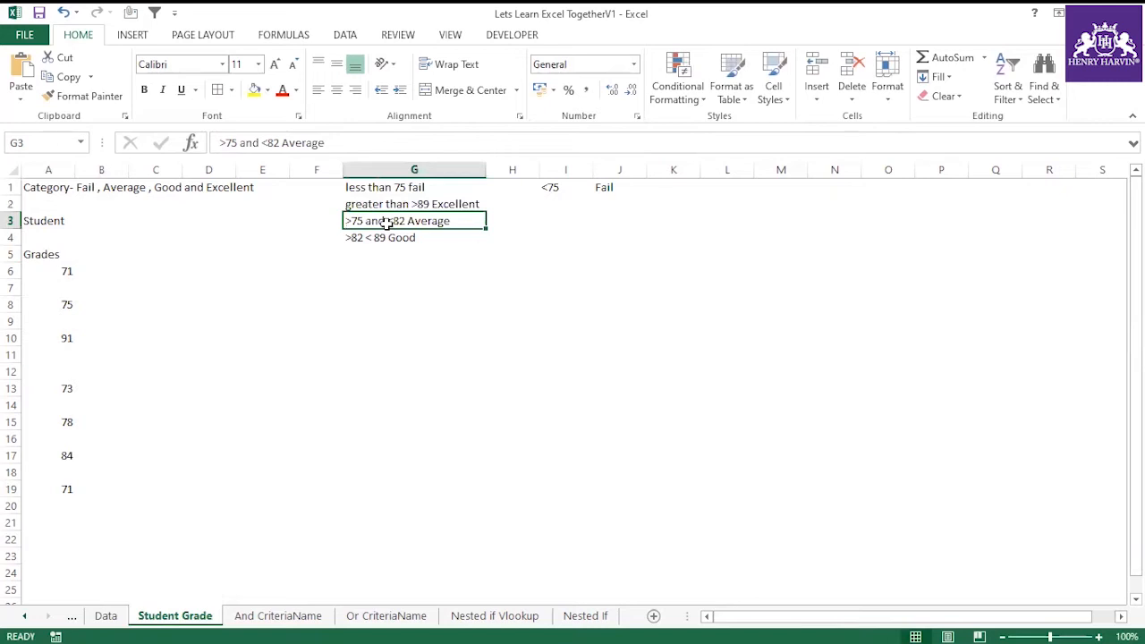
pyautogui.click(555, 208)
pyautogui.click(362, 221)
# Step: Open the Nested If sheet and examine its student score table in K1:L8 and the rating key in P2:Q6
pyautogui.click(585, 616)
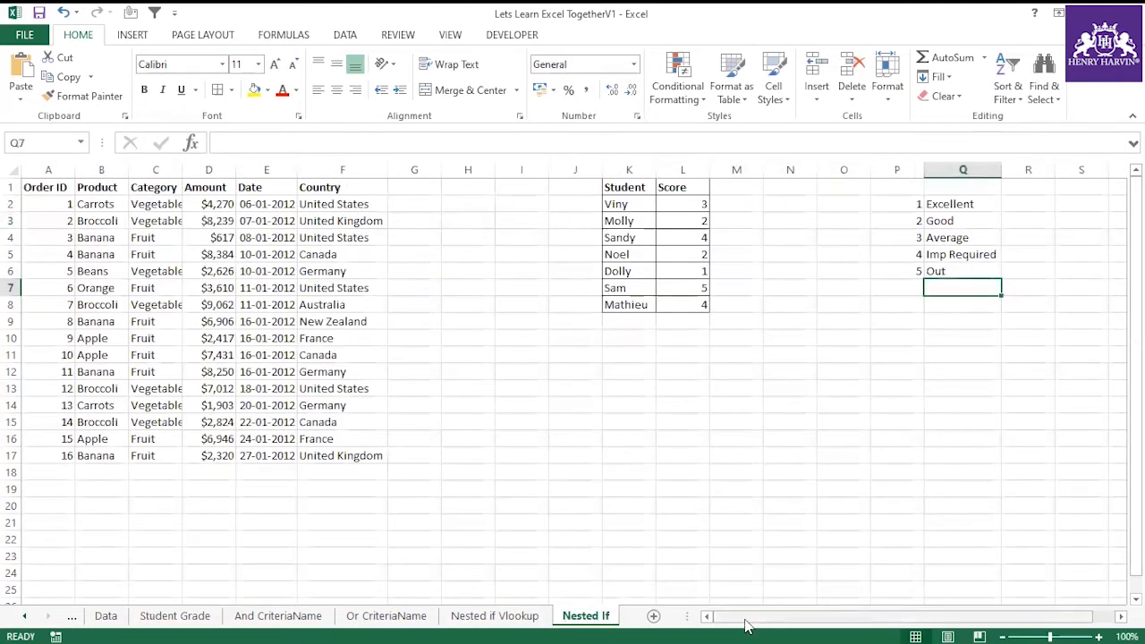
pyautogui.moveTo(756, 626); pyautogui.dragTo(762, 625)
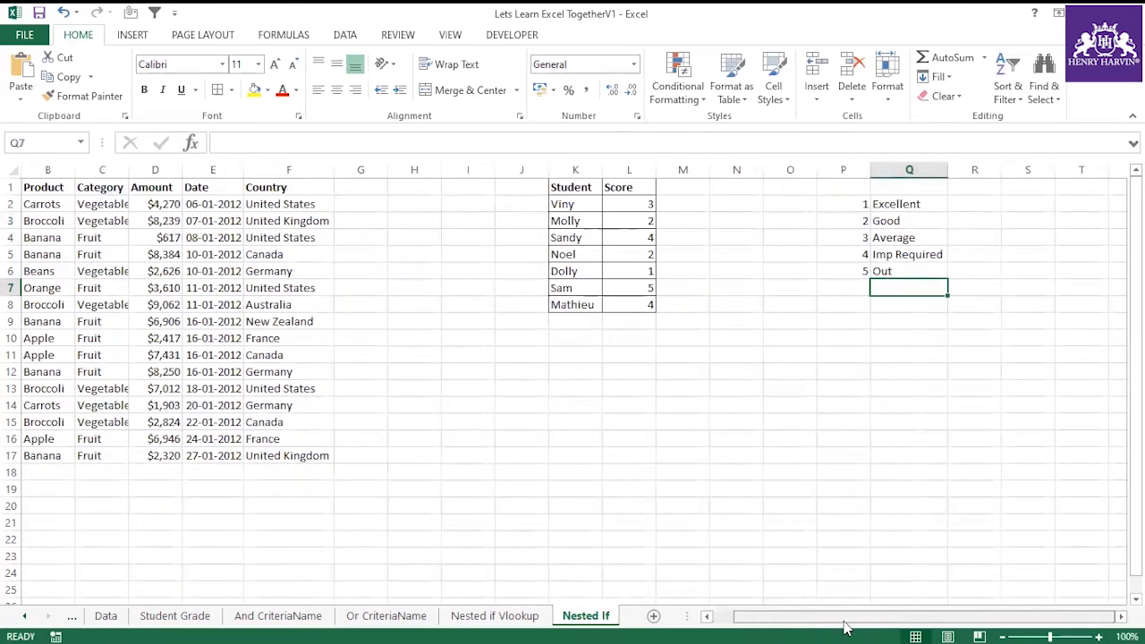
pyautogui.click(866, 337)
pyautogui.moveTo(858, 203); pyautogui.dragTo(882, 274)
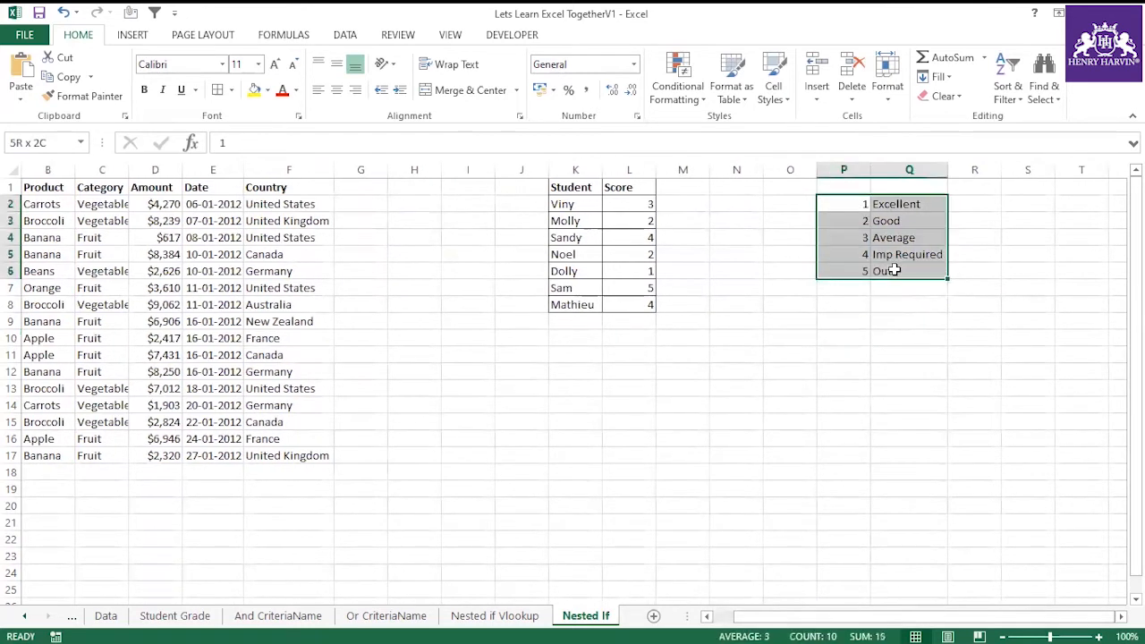
pyautogui.click(877, 322)
pyautogui.moveTo(588, 187); pyautogui.dragTo(585, 305)
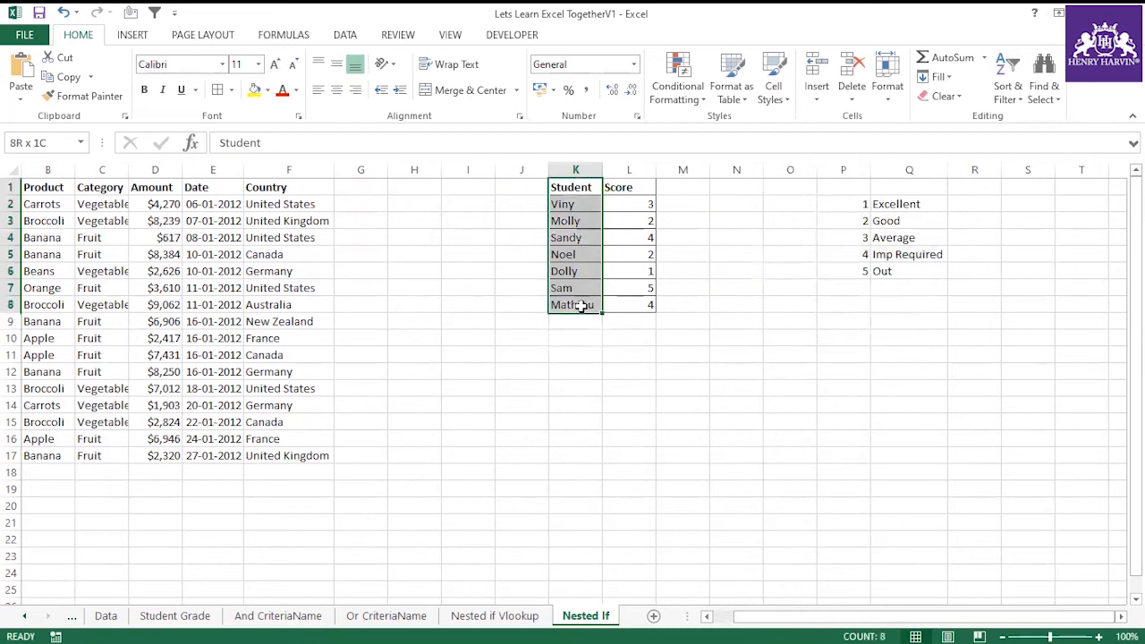
pyautogui.moveTo(624, 188); pyautogui.dragTo(643, 304)
pyautogui.moveTo(581, 187); pyautogui.dragTo(614, 305)
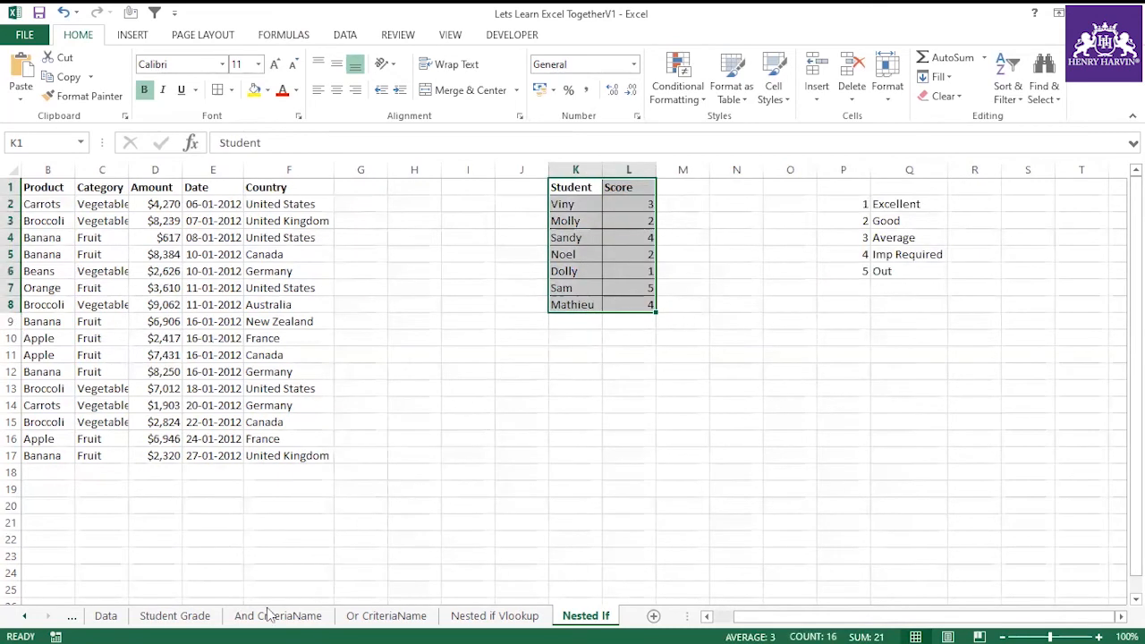
pyautogui.click(179, 615)
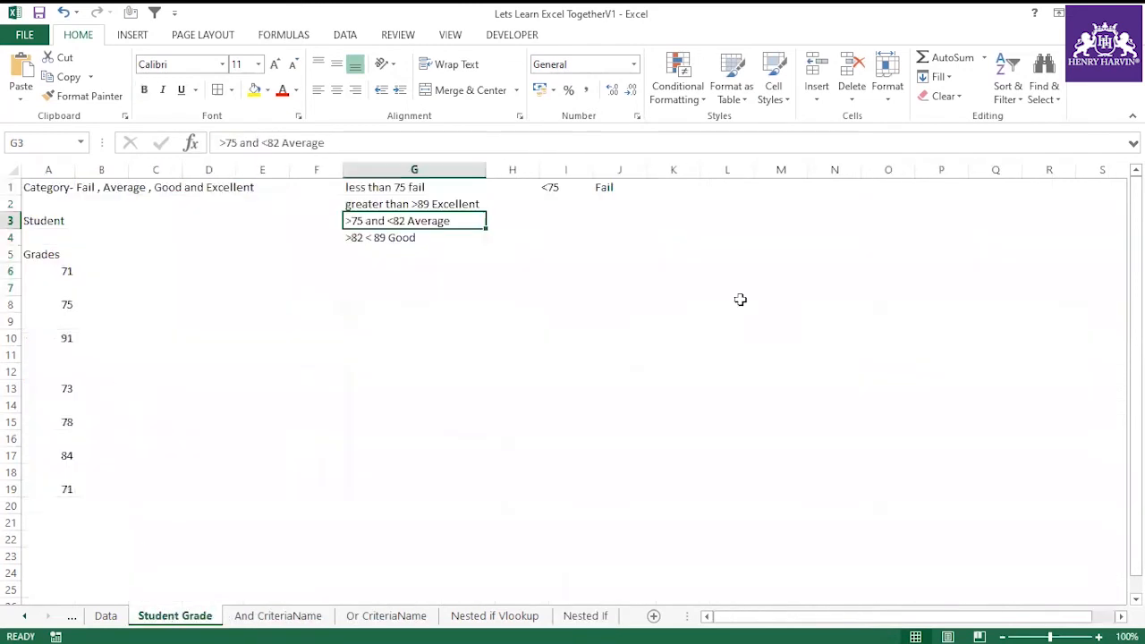
pyautogui.click(566, 620)
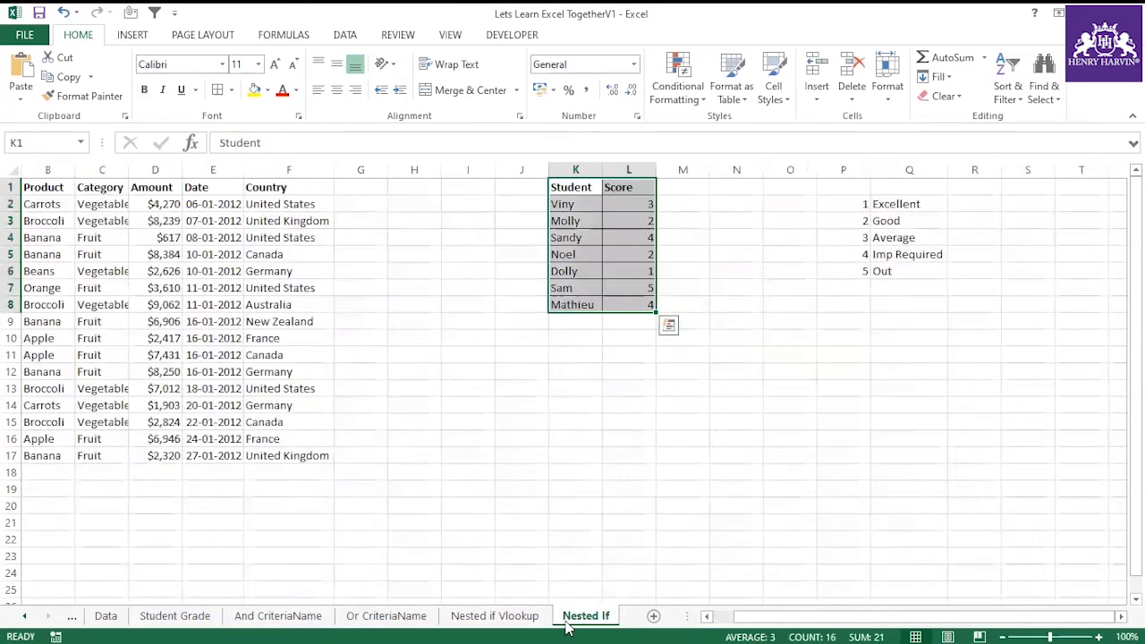
# Step: Widen the Student column K slightly
pyautogui.click(823, 409)
pyautogui.moveTo(594, 185); pyautogui.dragTo(667, 322)
pyautogui.moveTo(657, 170); pyautogui.dragTo(664, 170)
# Step: Compare the scores in L2:L8 with the rating names in Q2:Q6 to see which rating each student should get
pyautogui.moveTo(893, 204); pyautogui.dragTo(885, 271)
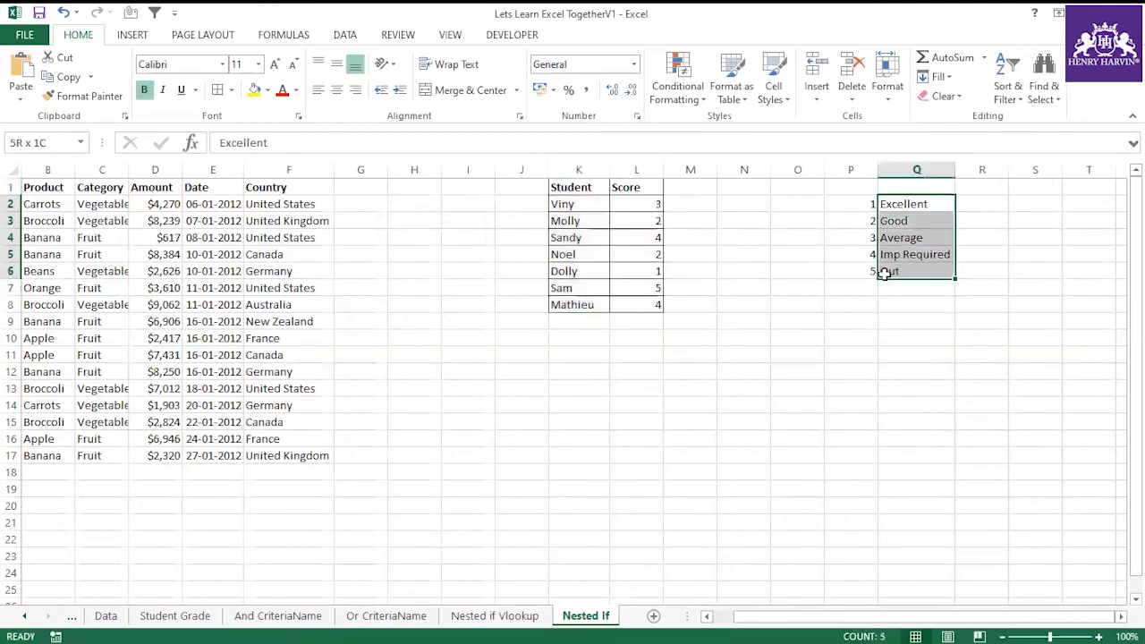
pyautogui.click(849, 324)
pyautogui.moveTo(894, 203); pyautogui.dragTo(899, 268)
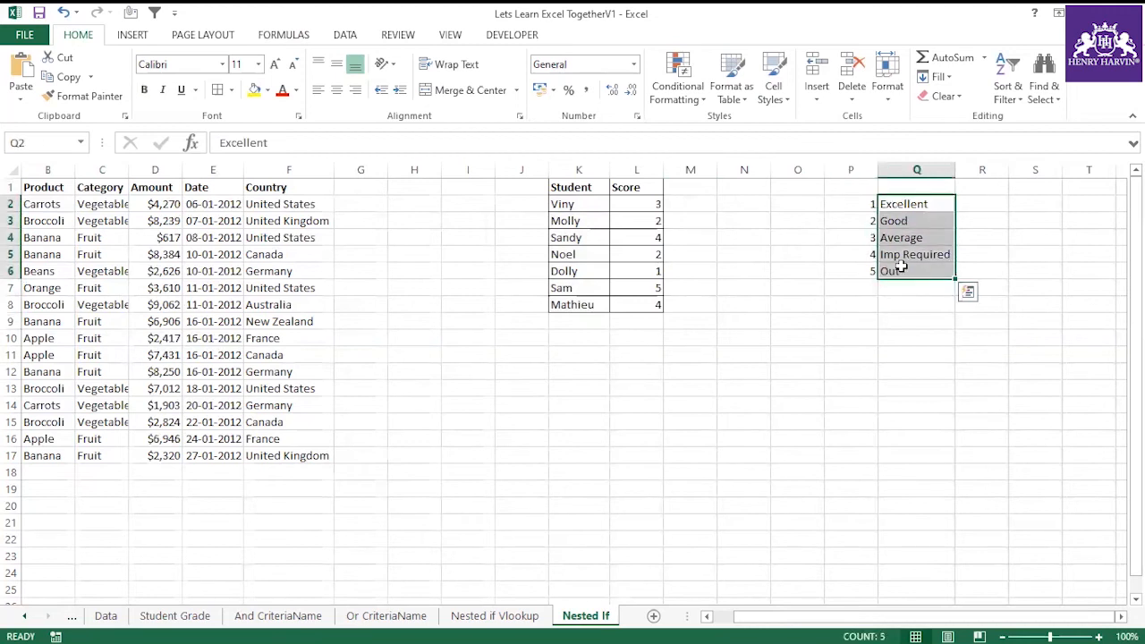
pyautogui.moveTo(587, 192); pyautogui.dragTo(631, 306)
pyautogui.moveTo(579, 187); pyautogui.dragTo(582, 305)
pyautogui.moveTo(629, 204); pyautogui.dragTo(644, 313)
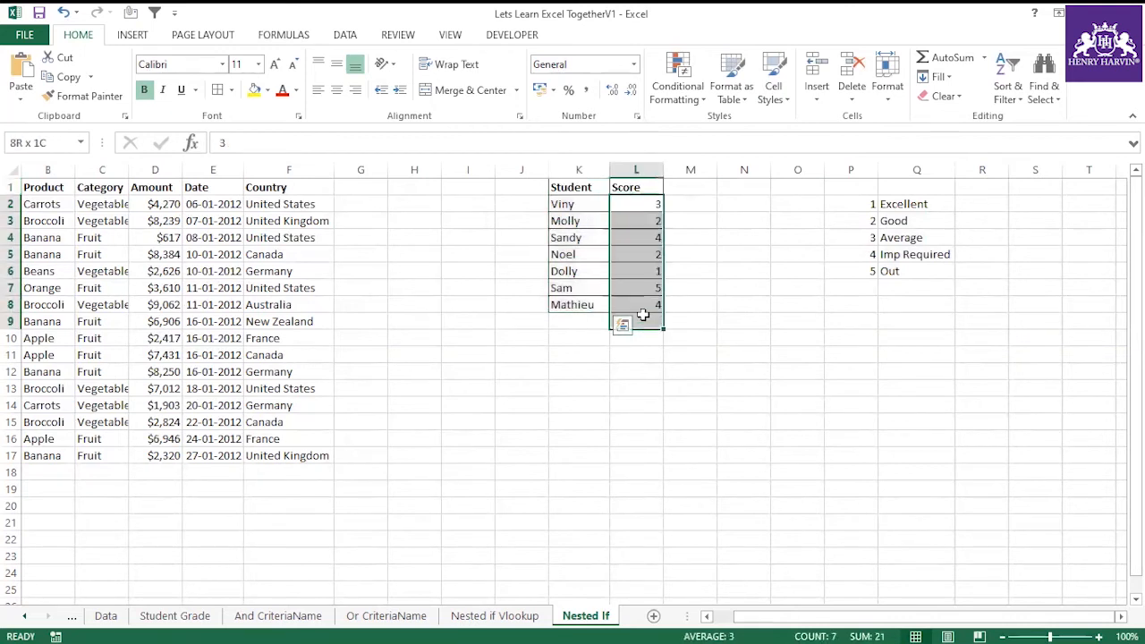
pyautogui.click(743, 304)
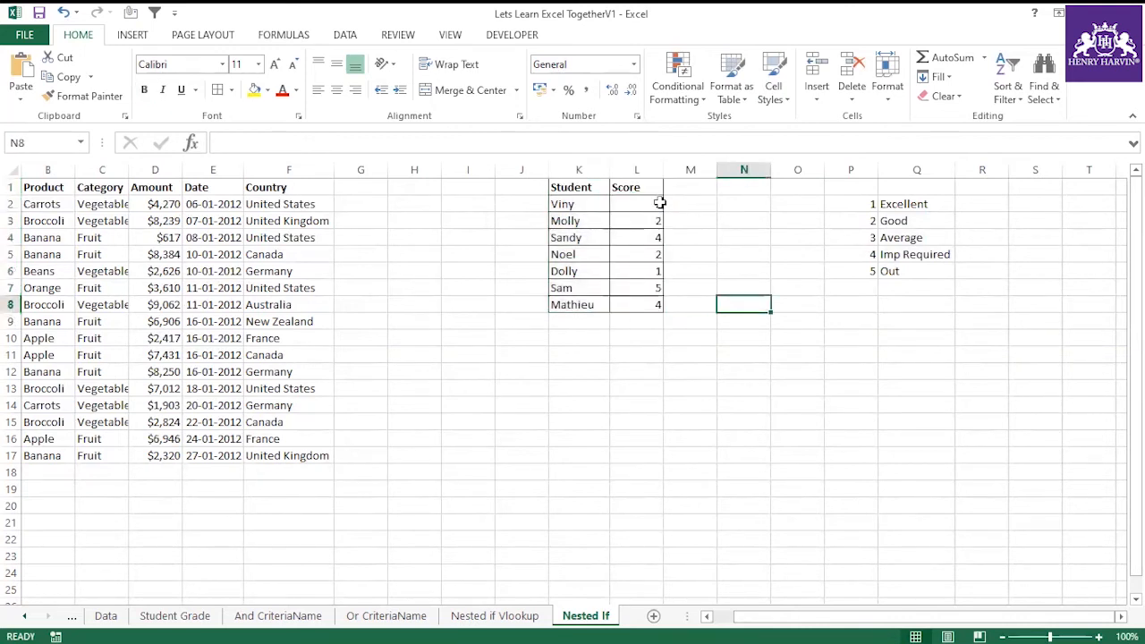
pyautogui.click(575, 202)
pyautogui.click(626, 204)
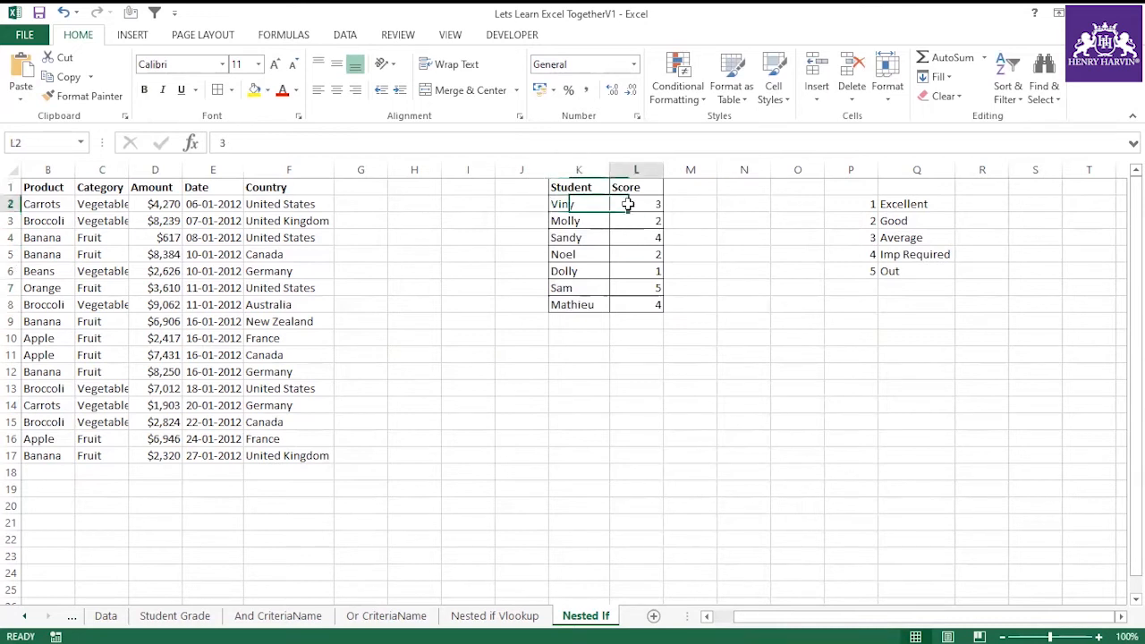
pyautogui.click(908, 240)
pyautogui.click(811, 324)
# Step: Enter =VLOOKUP(L2,$P$2:$Q$6,2,0) in M2 to return the rating for the first student's score
pyautogui.click(703, 208)
pyautogui.write('=vlo')
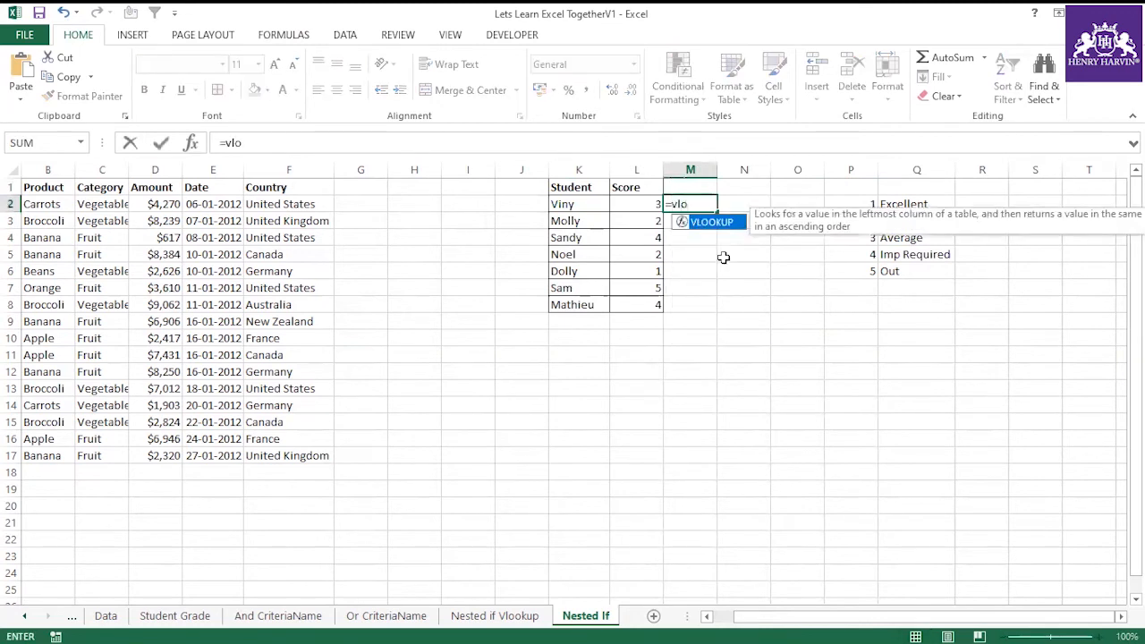
pyautogui.doubleClick(714, 223)
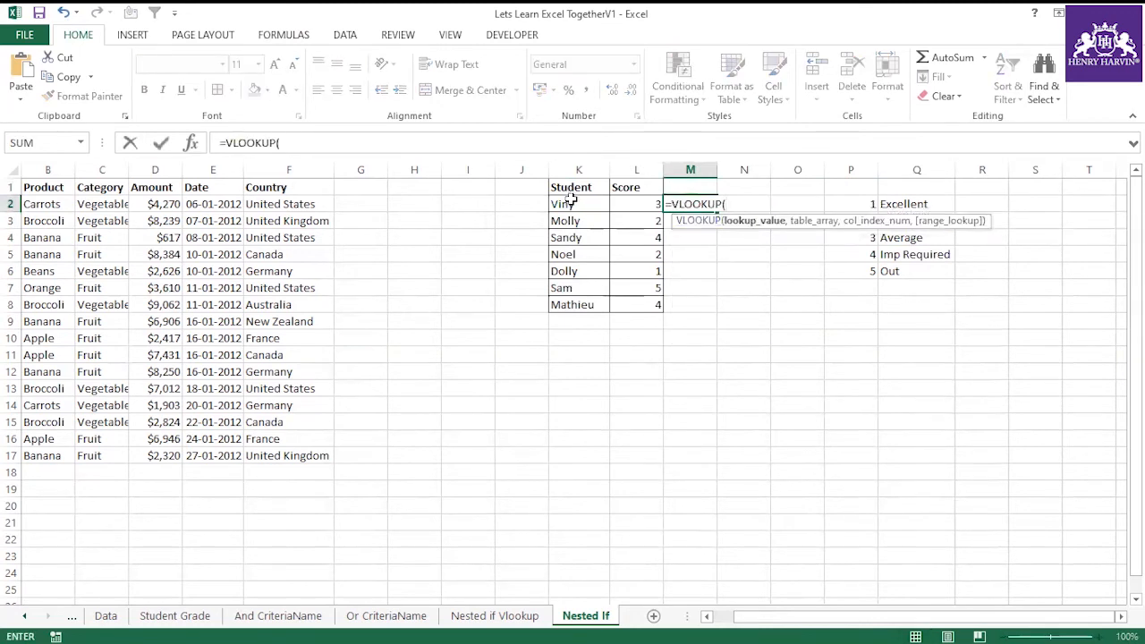
pyautogui.click(643, 203)
pyautogui.write(',')
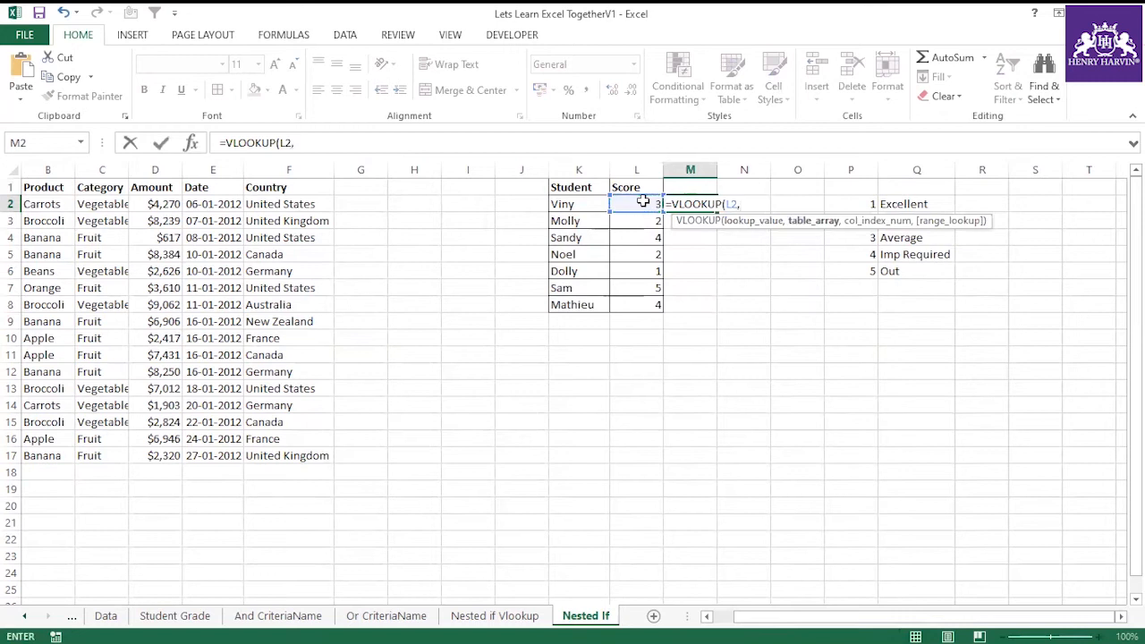
pyautogui.moveTo(856, 207); pyautogui.dragTo(908, 262)
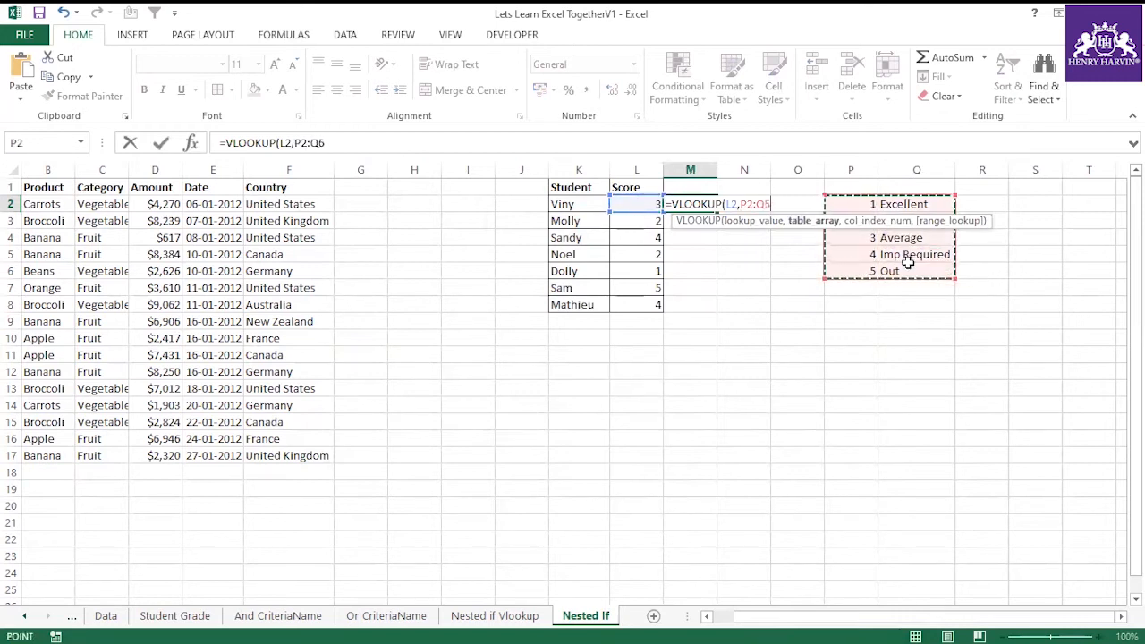
pyautogui.press('F4')
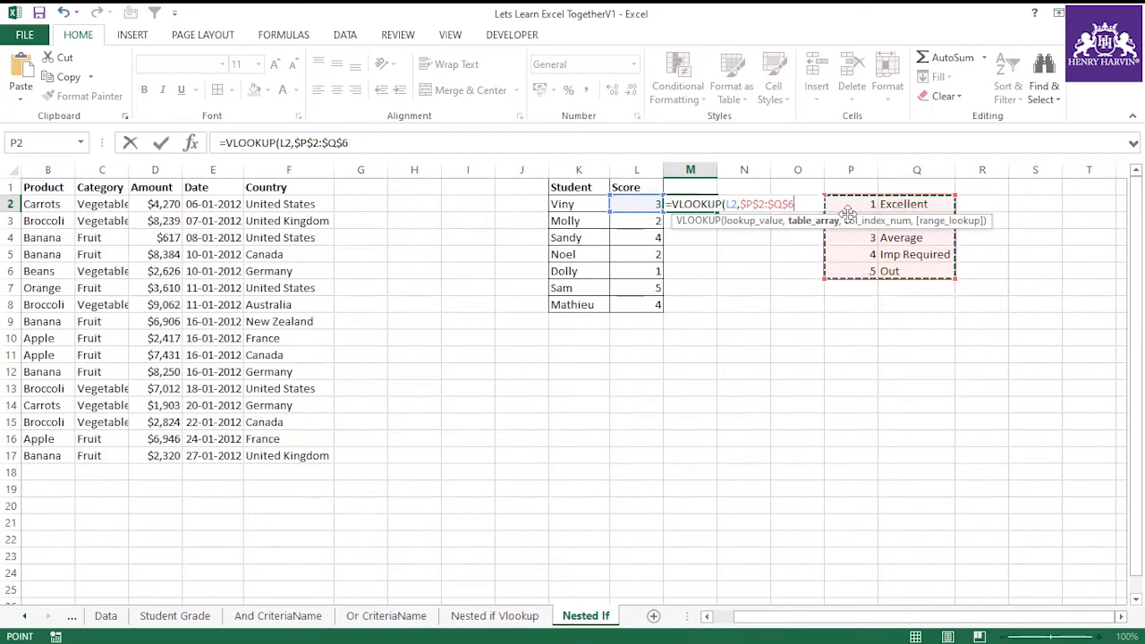
pyautogui.click(376, 143)
pyautogui.write(',')
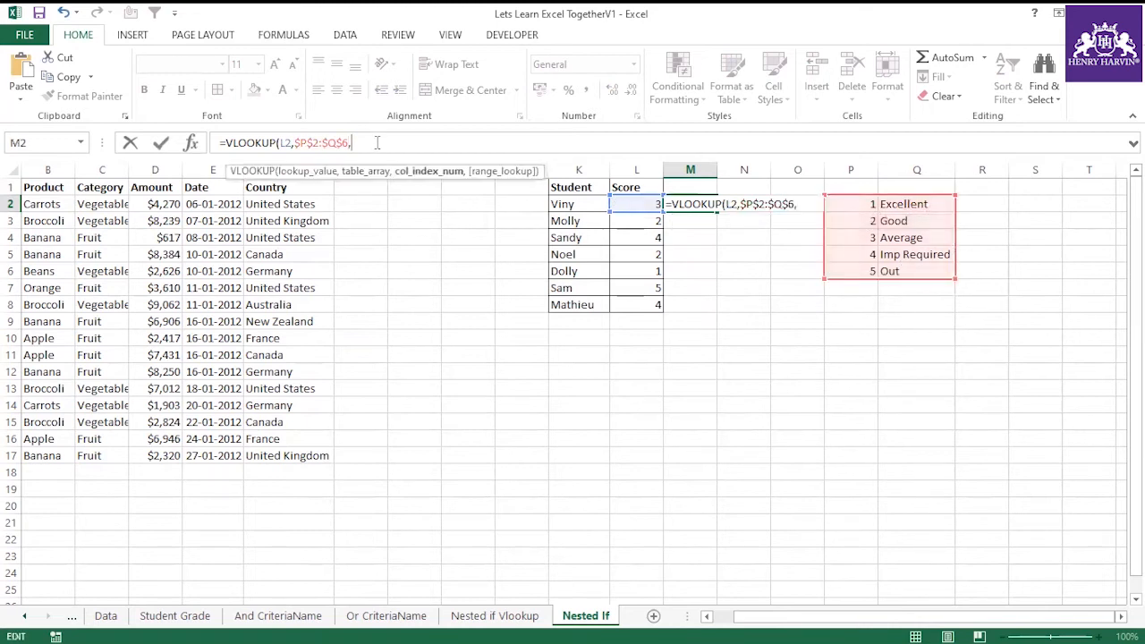
pyautogui.write('2,0')
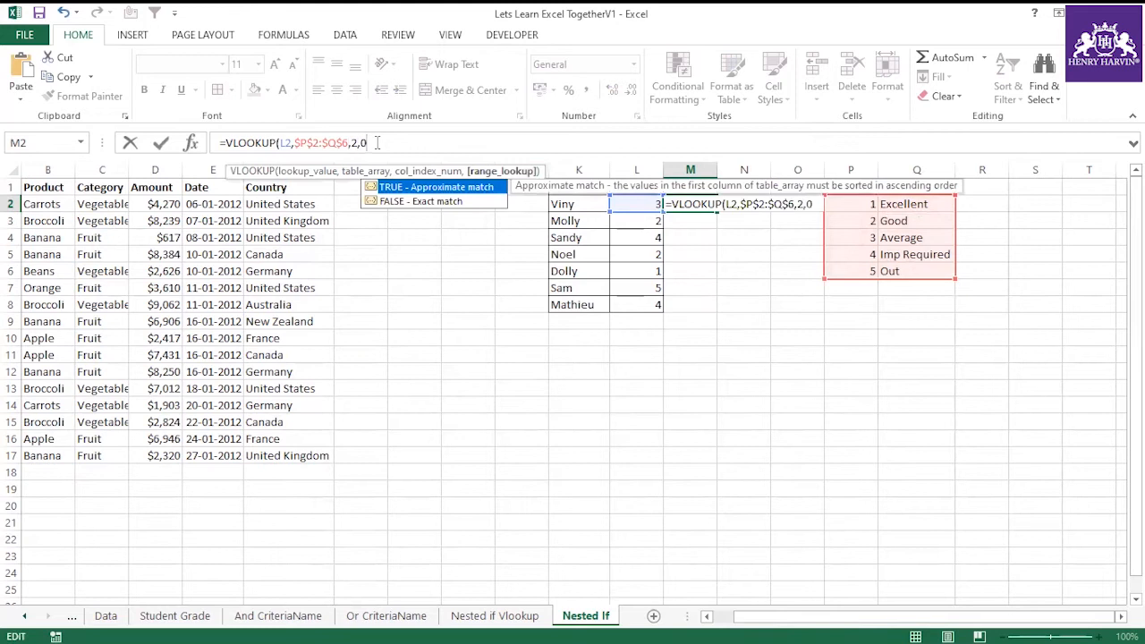
pyautogui.write(')')
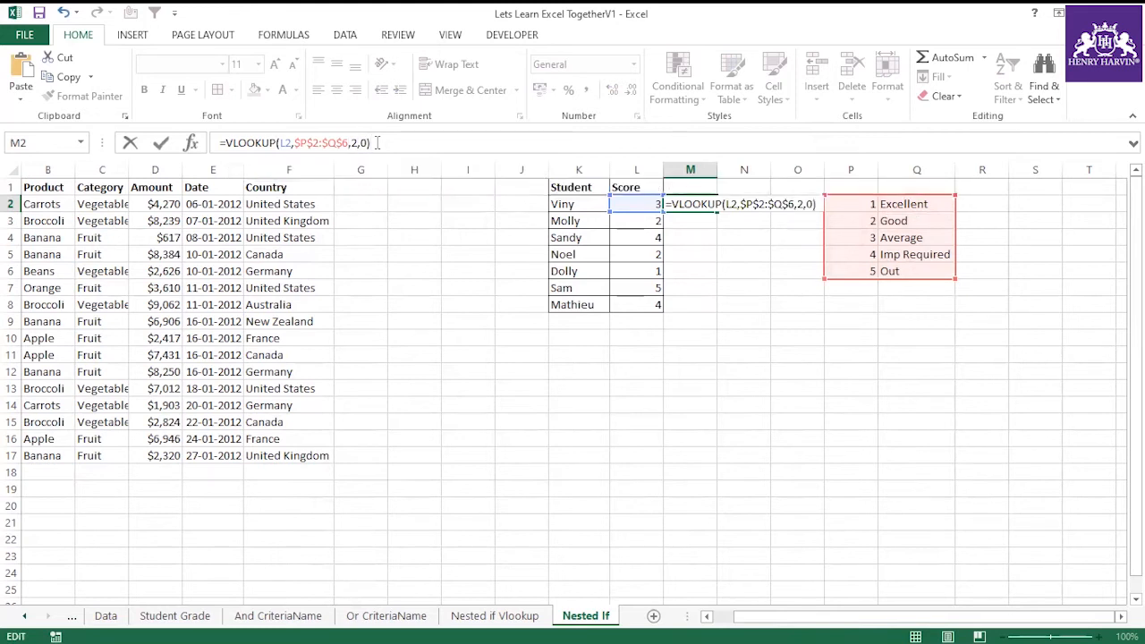
pyautogui.press('Return')
# Step: Fill the VLOOKUP formula from M2 down to M8 and fit column M to its contents
pyautogui.click(705, 207)
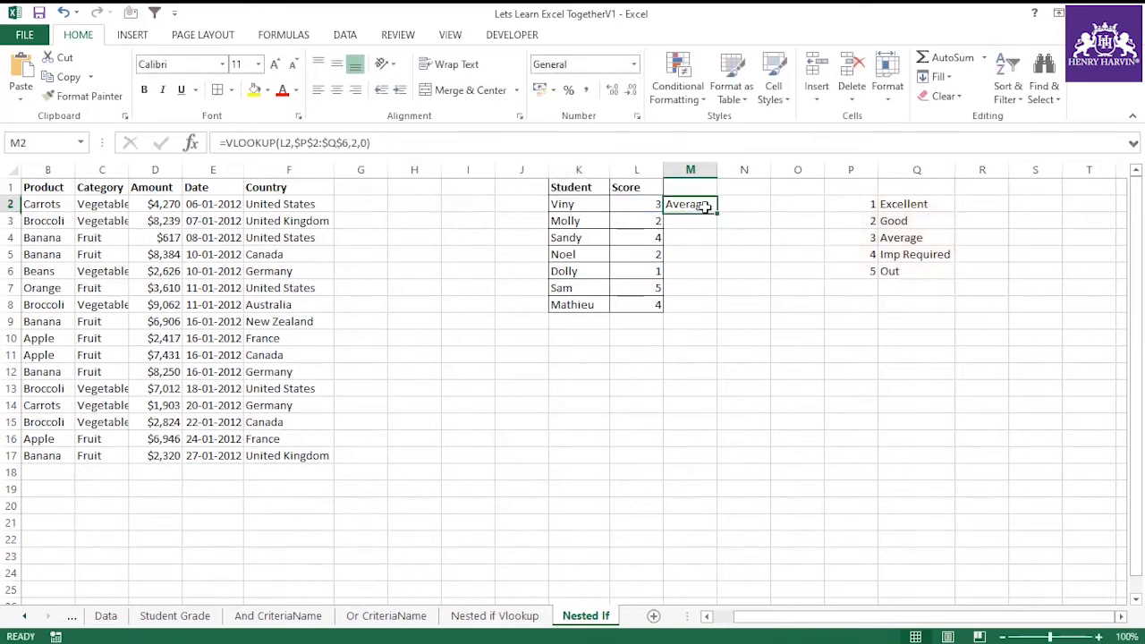
pyautogui.moveTo(717, 212); pyautogui.dragTo(721, 313)
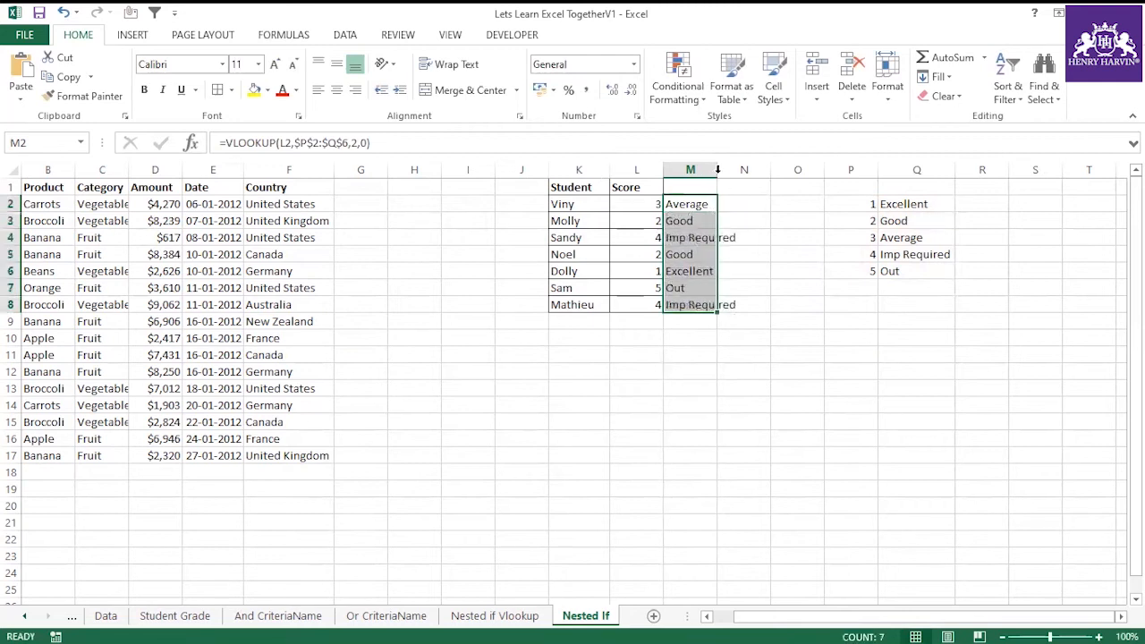
pyautogui.doubleClick(717, 169)
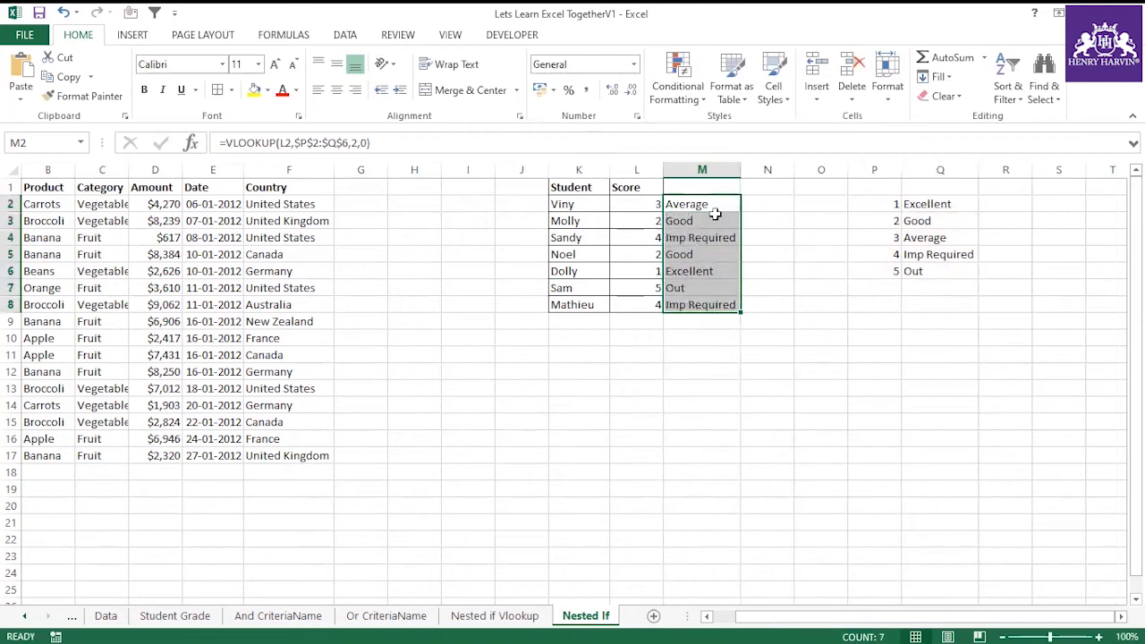
pyautogui.click(703, 254)
pyautogui.click(763, 209)
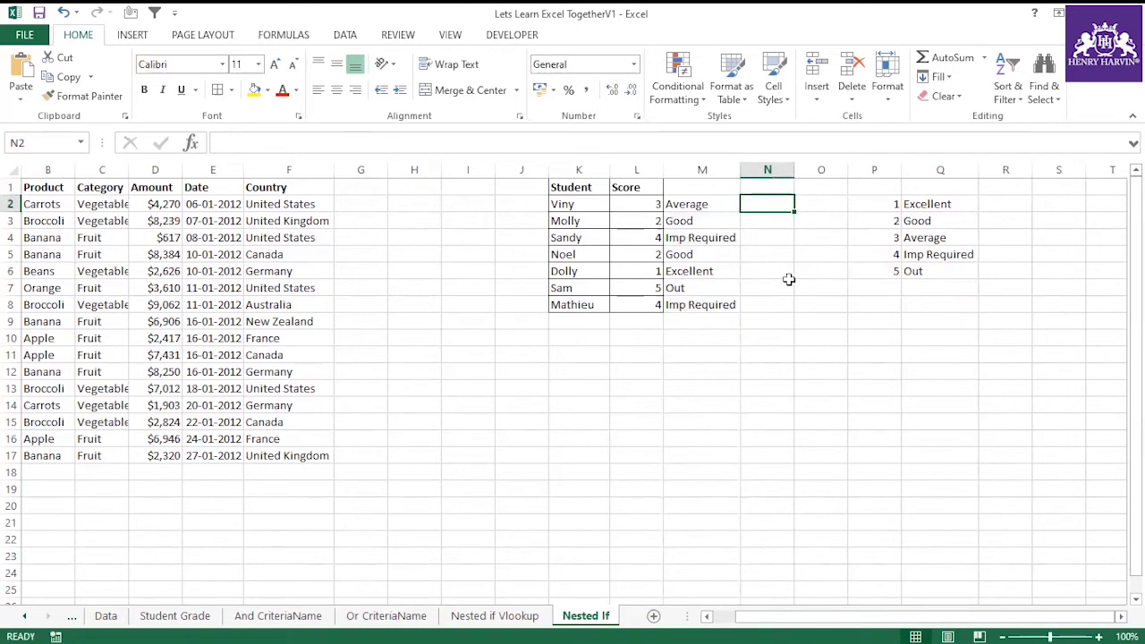
# Step: Add the bold heading Vlookup in M1 above the ratings
pyautogui.click(705, 189)
pyautogui.write('Vloo')
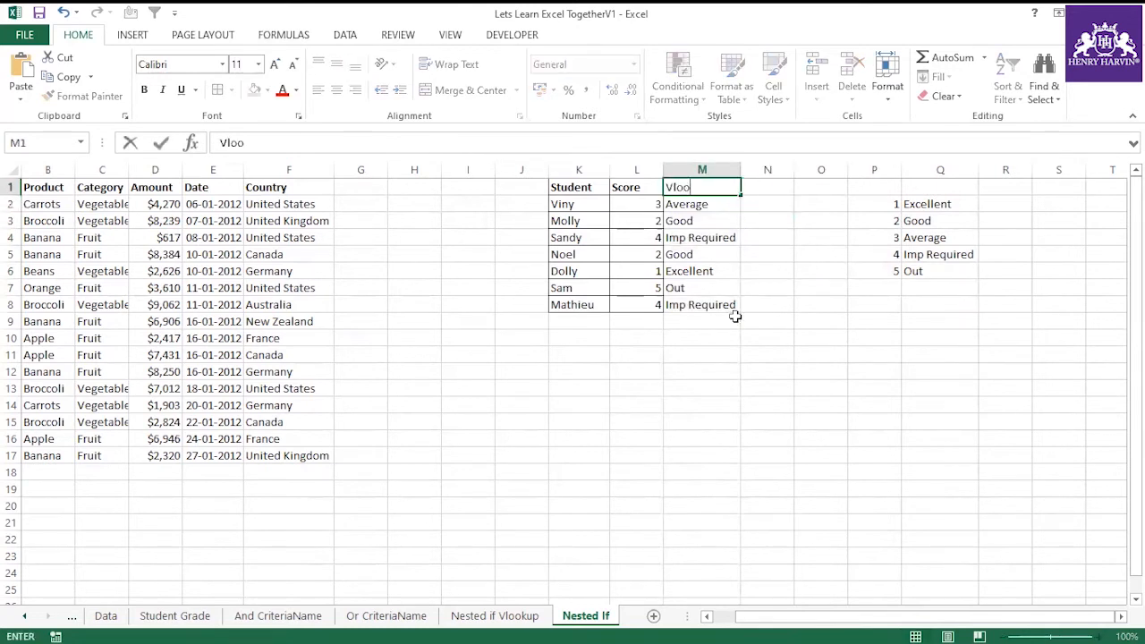
pyautogui.click(726, 362)
pyautogui.click(695, 190)
pyautogui.hotkey('ctrl', 'b')
pyautogui.click(756, 355)
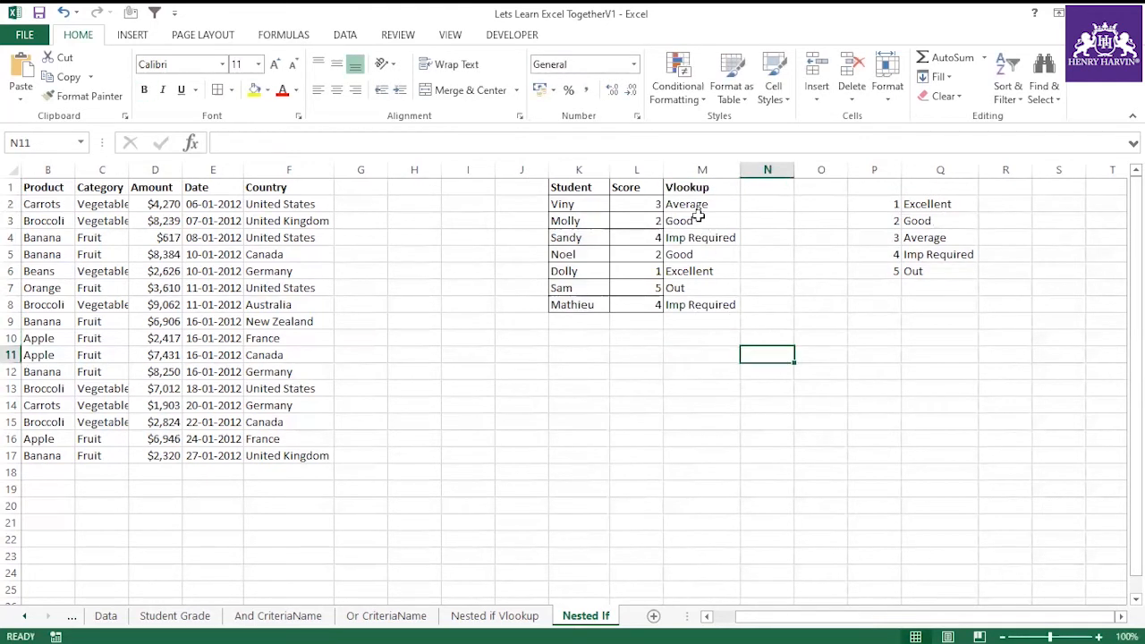
# Step: Copy the formula from M2 into M10 as plain text, reading VLOOKUP(L2,$P$2:$Q$6,2,0)
pyautogui.click(702, 204)
pyautogui.moveTo(405, 143); pyautogui.dragTo(220, 142)
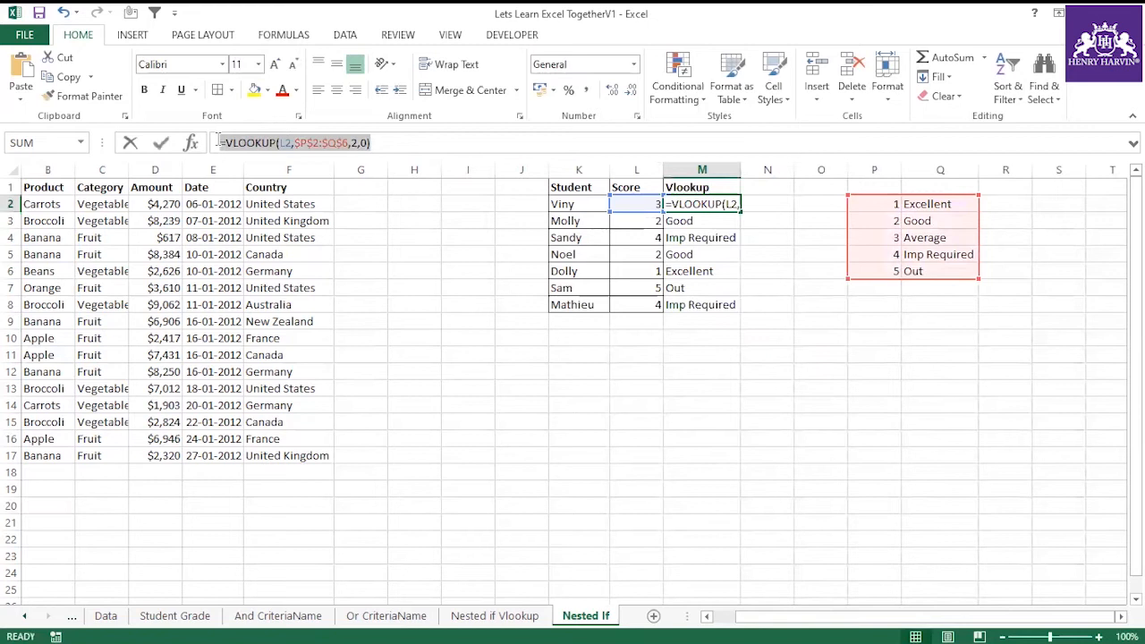
pyautogui.hotkey('ctrl', 'Return')
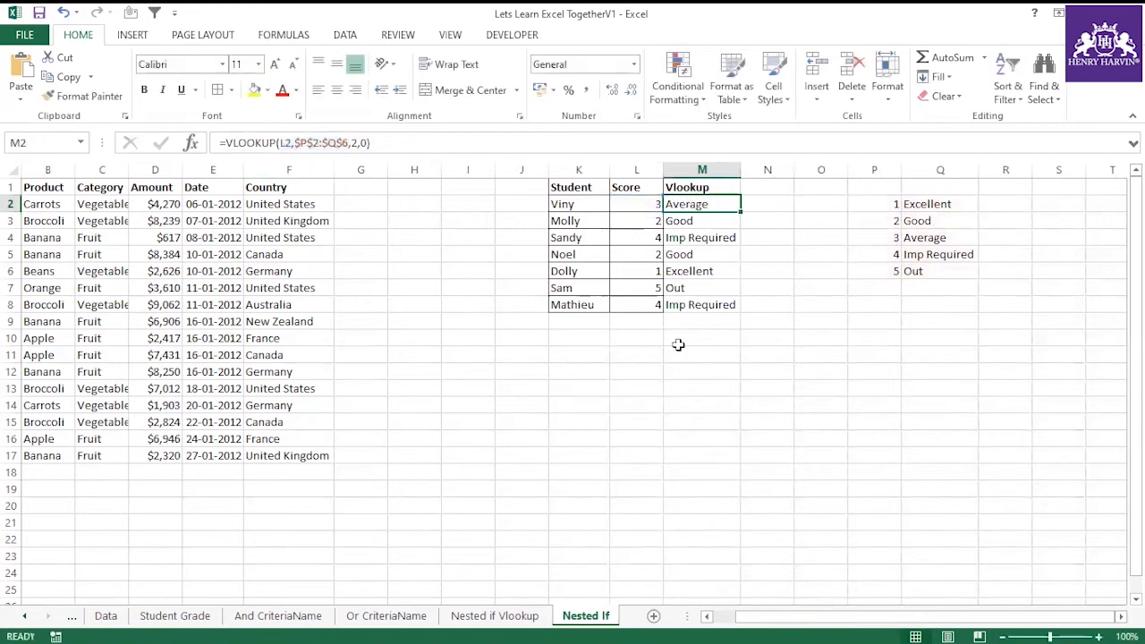
pyautogui.click(677, 342)
pyautogui.write("'VLOOKUP(L2,$P$2:$Q$6,2,0)")
pyautogui.press('Return')
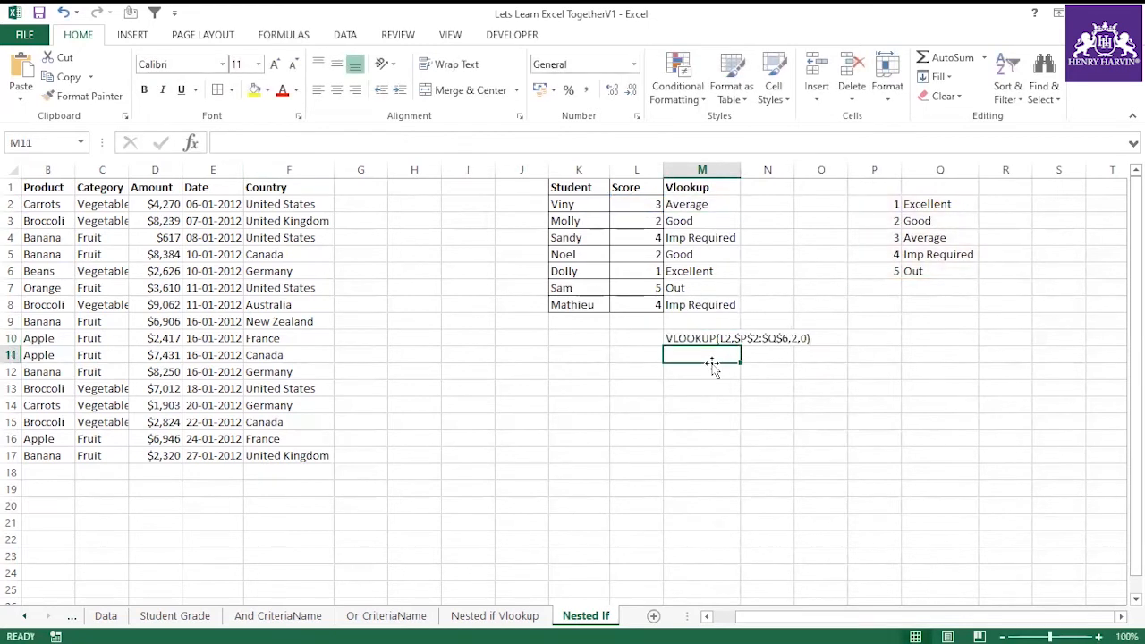
# Step: Make the formula text in M10 bold and fit column M to its width
pyautogui.click(697, 336)
pyautogui.hotkey('ctrl', 'b')
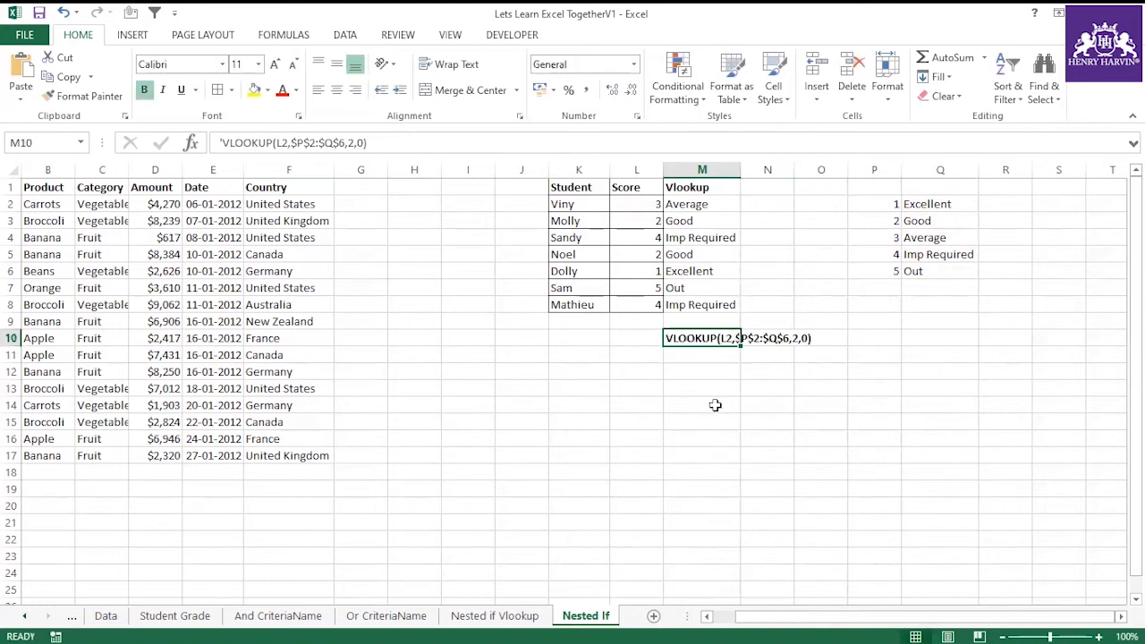
pyautogui.click(715, 403)
pyautogui.doubleClick(741, 170)
pyautogui.click(1121, 617)
pyautogui.hscroll(2, 572, 393)
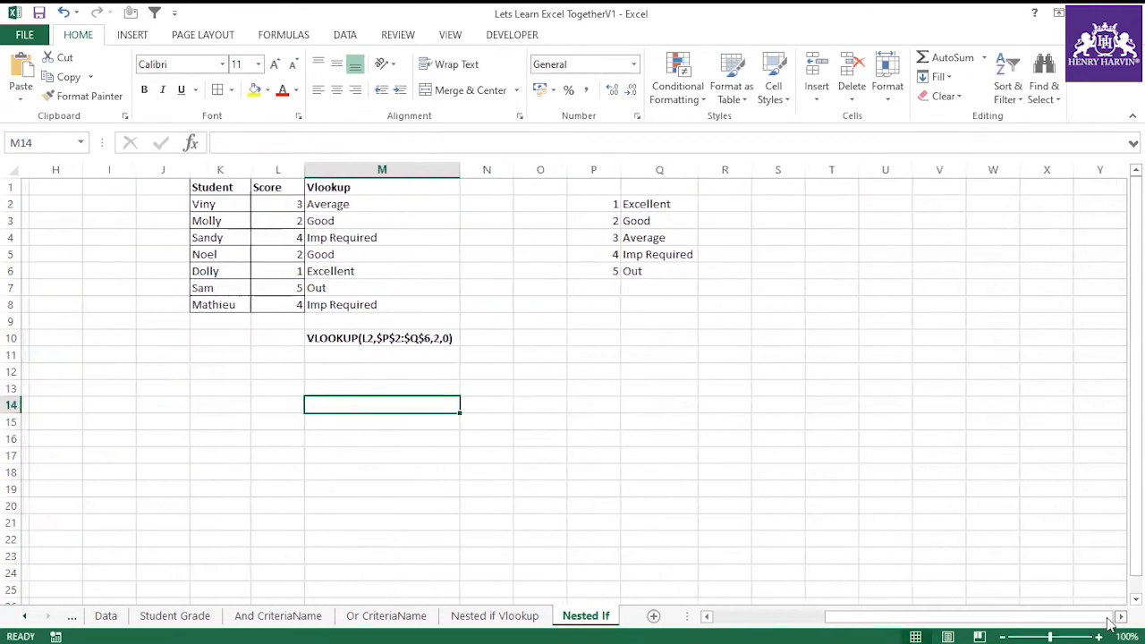
# Step: Apply borders to the Vlookup column M1:M8 and enter the heading If in N1
pyautogui.moveTo(315, 188); pyautogui.dragTo(334, 304)
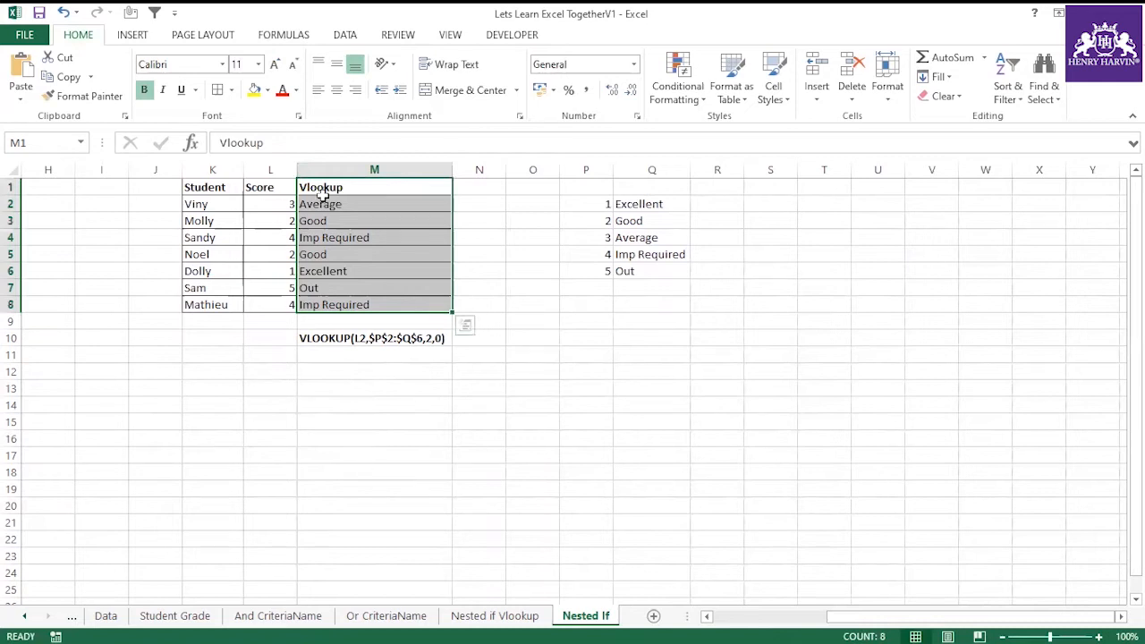
pyautogui.moveTo(238, 184); pyautogui.dragTo(396, 296)
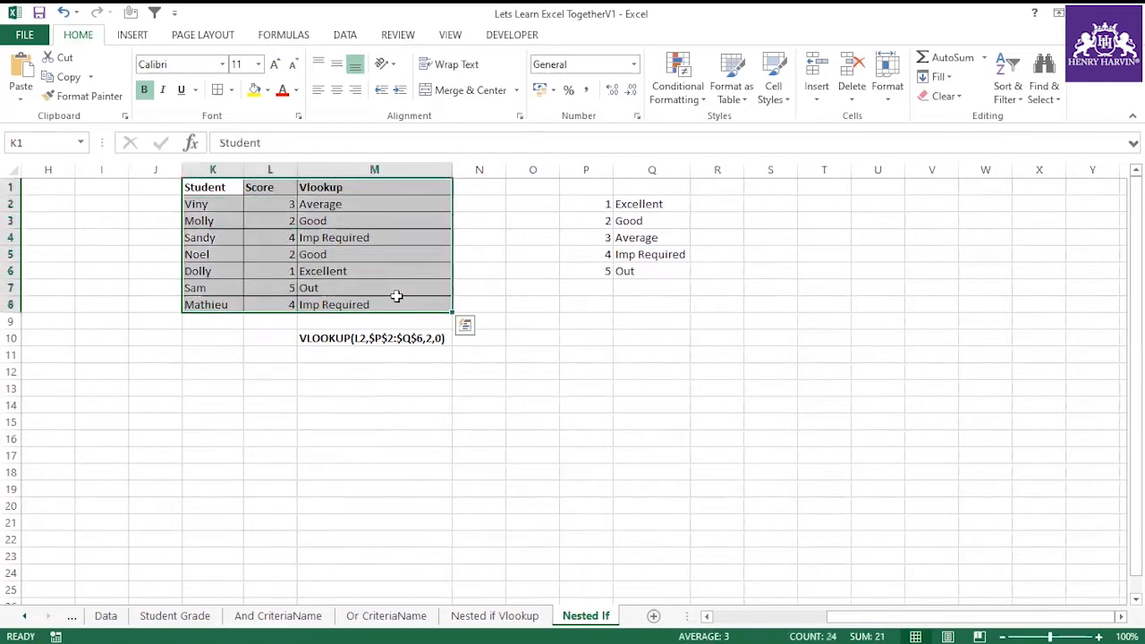
pyautogui.click(479, 187)
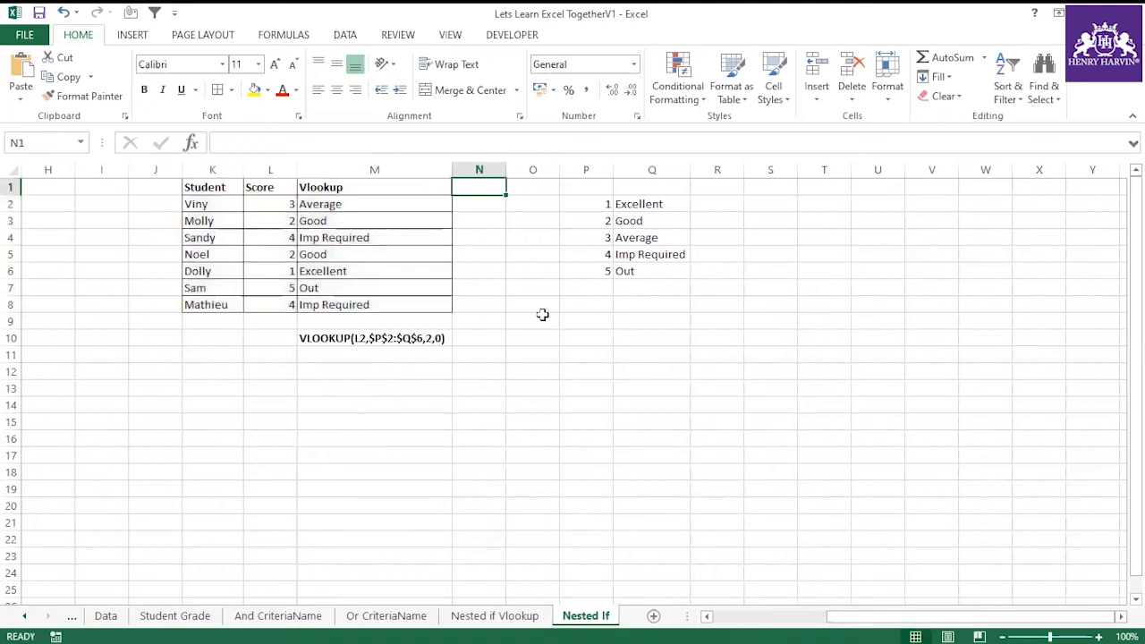
pyautogui.write('If')
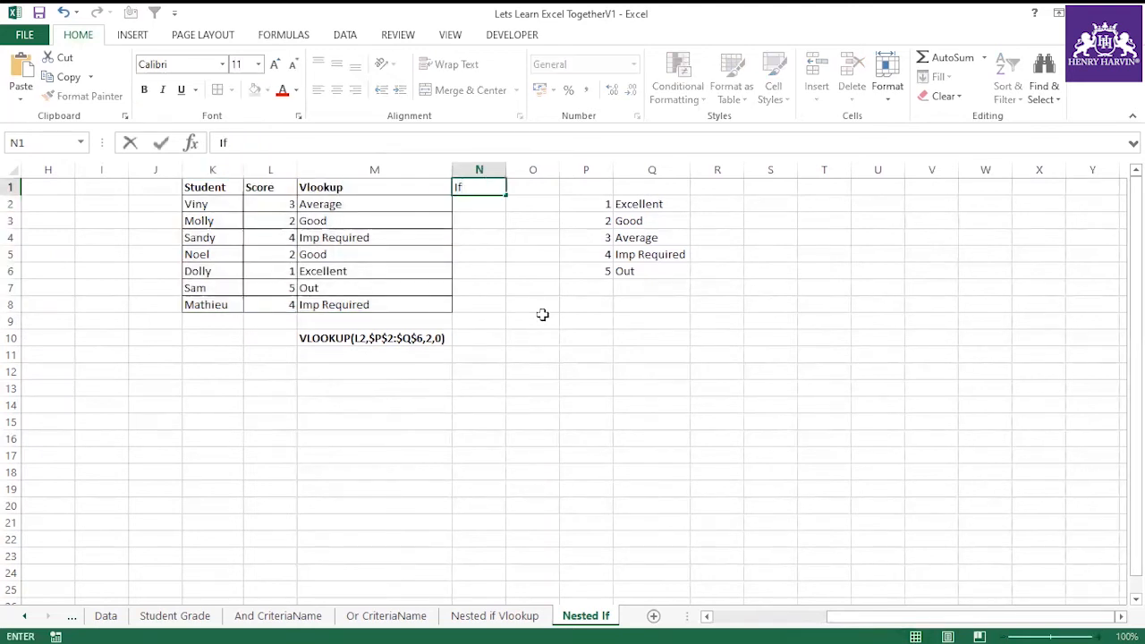
pyautogui.click(542, 314)
# Step: Start a formula in N2 that returns "Average" when L2=3, followed by a nested IF on L2
pyautogui.click(483, 202)
pyautogui.write('=')
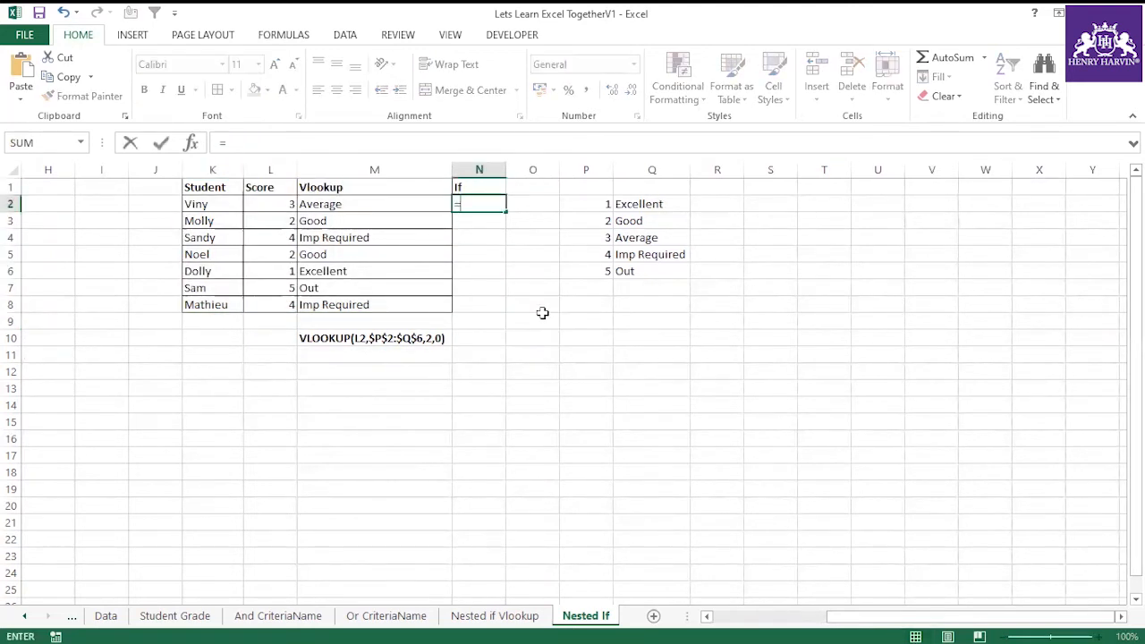
pyautogui.write('if(')
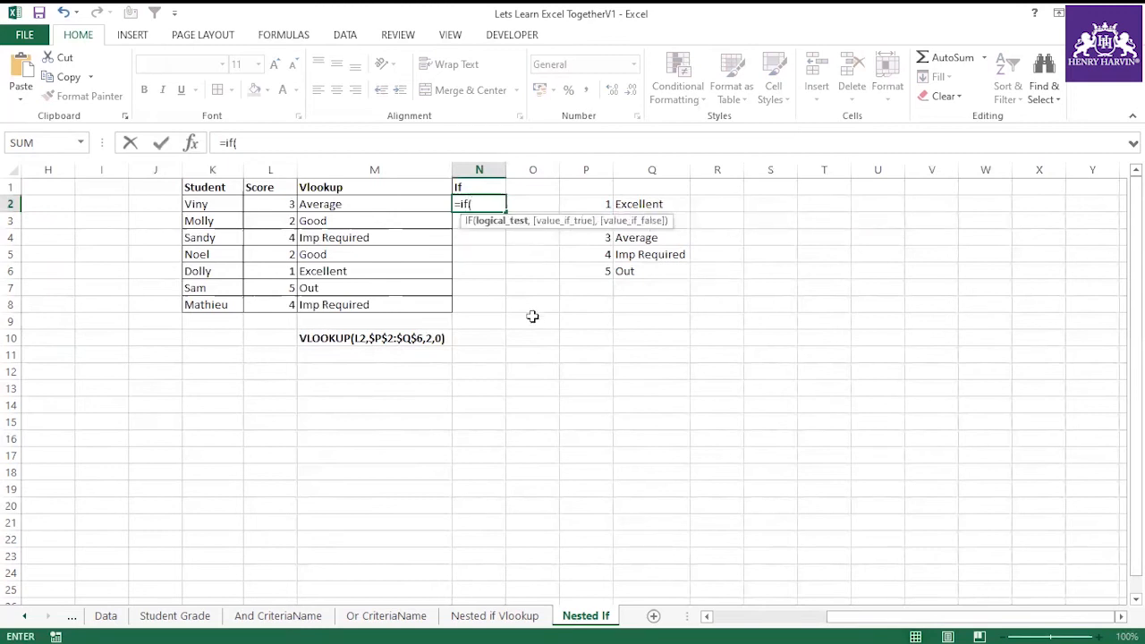
pyautogui.click(289, 204)
pyautogui.write('=')
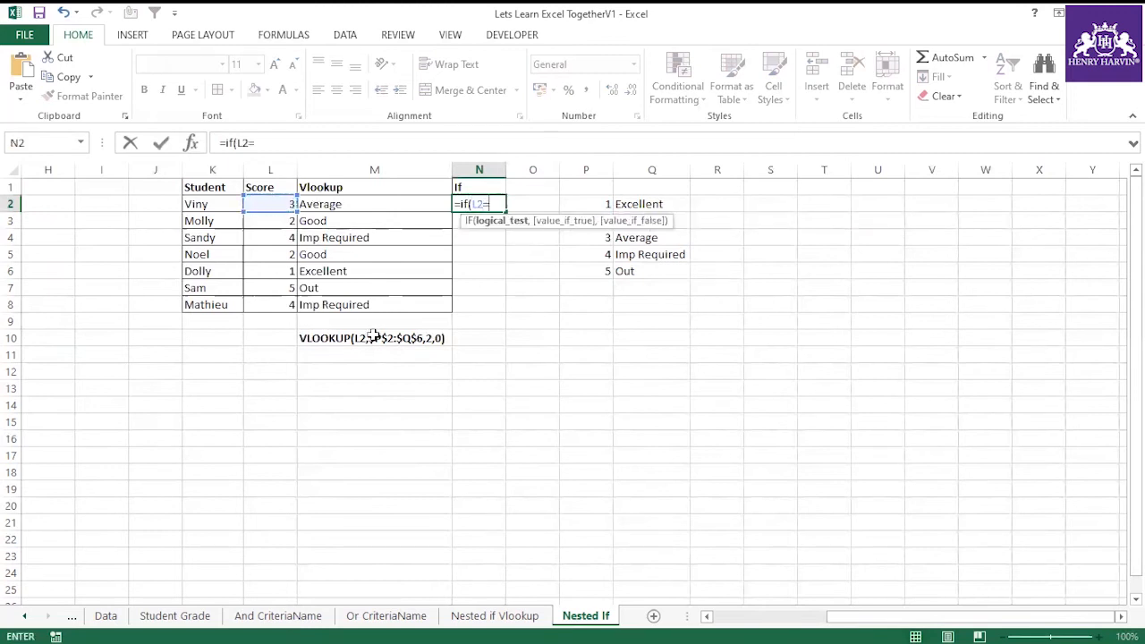
pyautogui.write('3,')
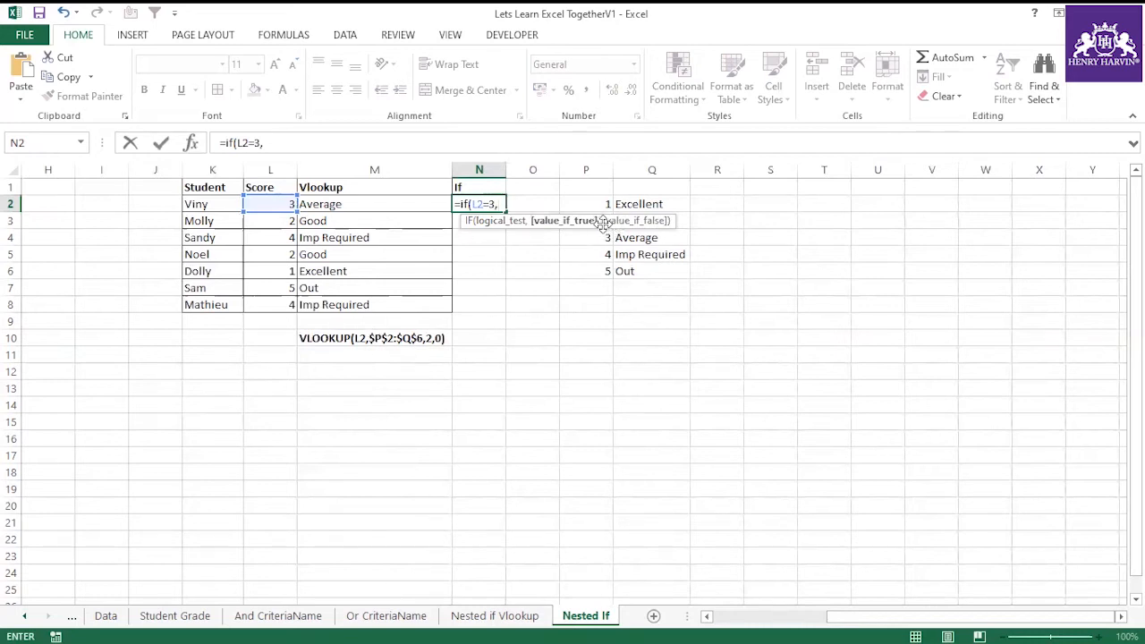
pyautogui.moveTo(603, 222); pyautogui.dragTo(195, 273)
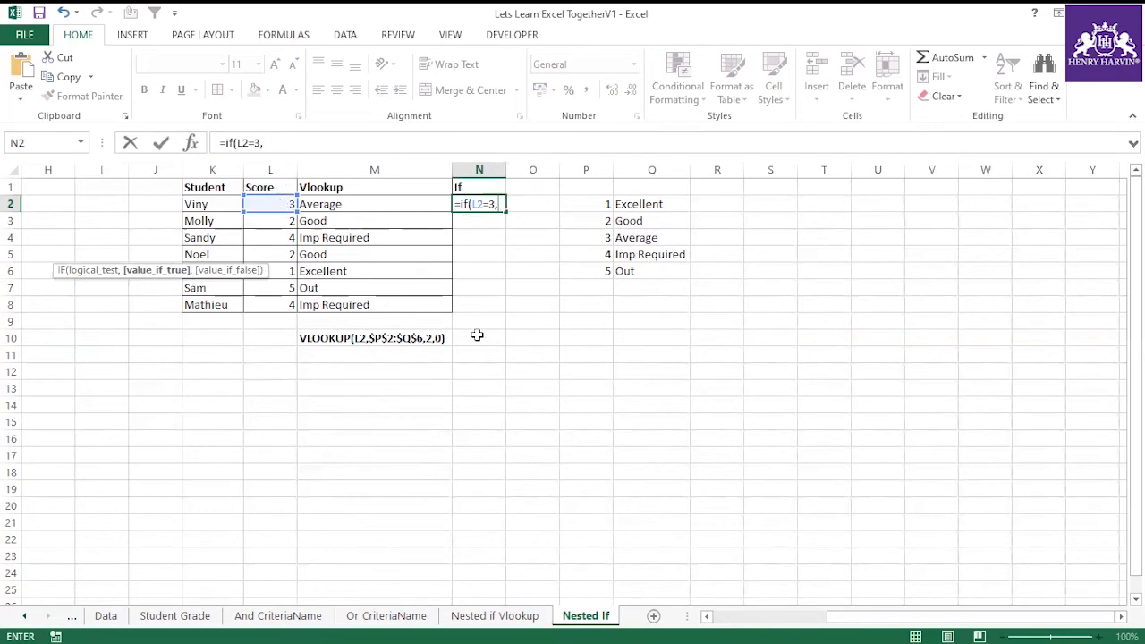
pyautogui.write('"Average",')
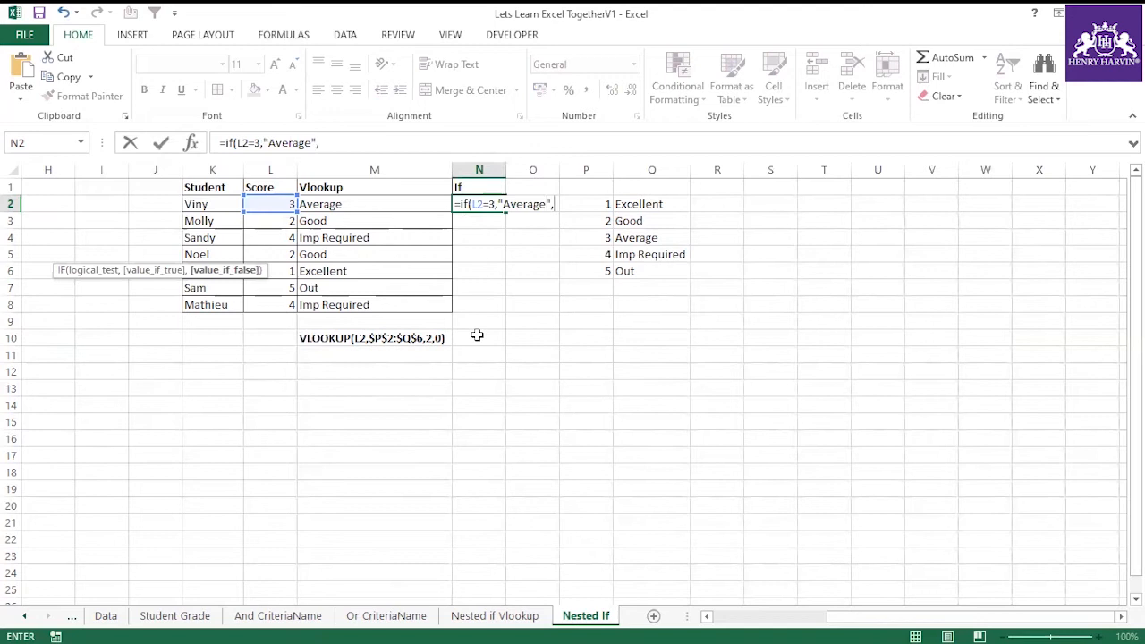
pyautogui.write('if(')
pyautogui.click(273, 203)
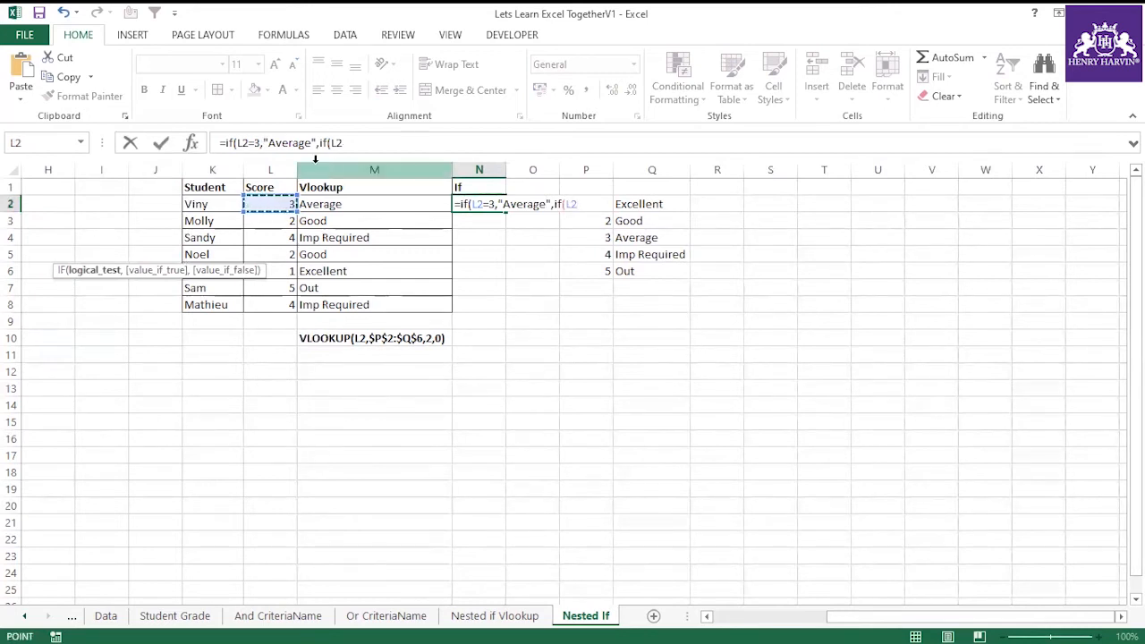
# Step: Change the first condition in the N2 formula to L2=1 with the result "Excellent"
pyautogui.click(258, 143)
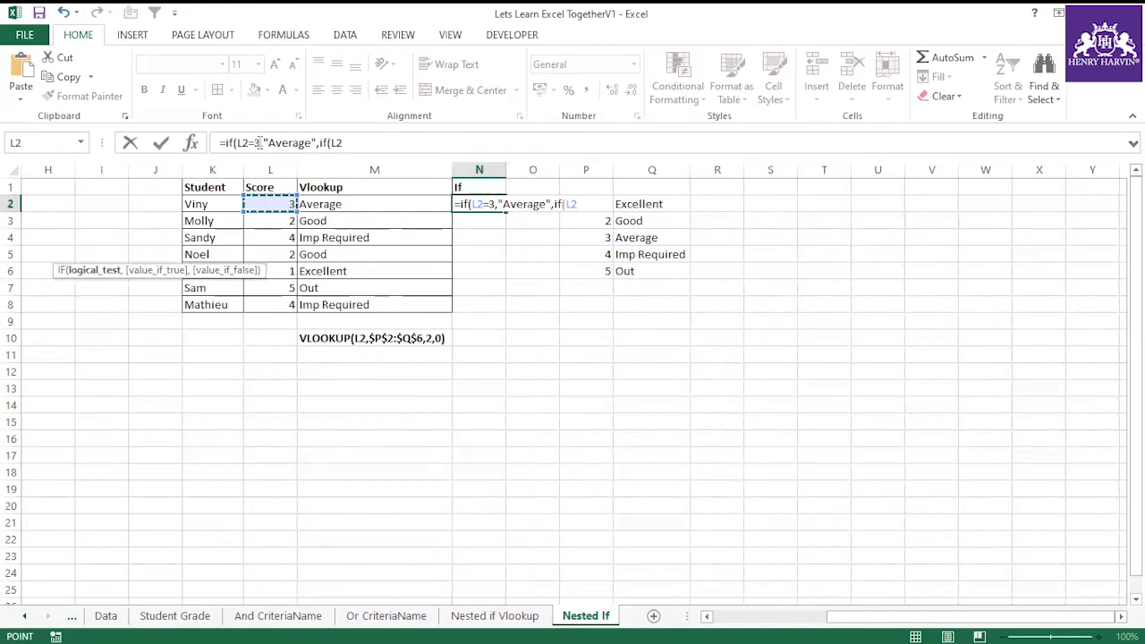
pyautogui.press('BackSpace')
pyautogui.write('1')
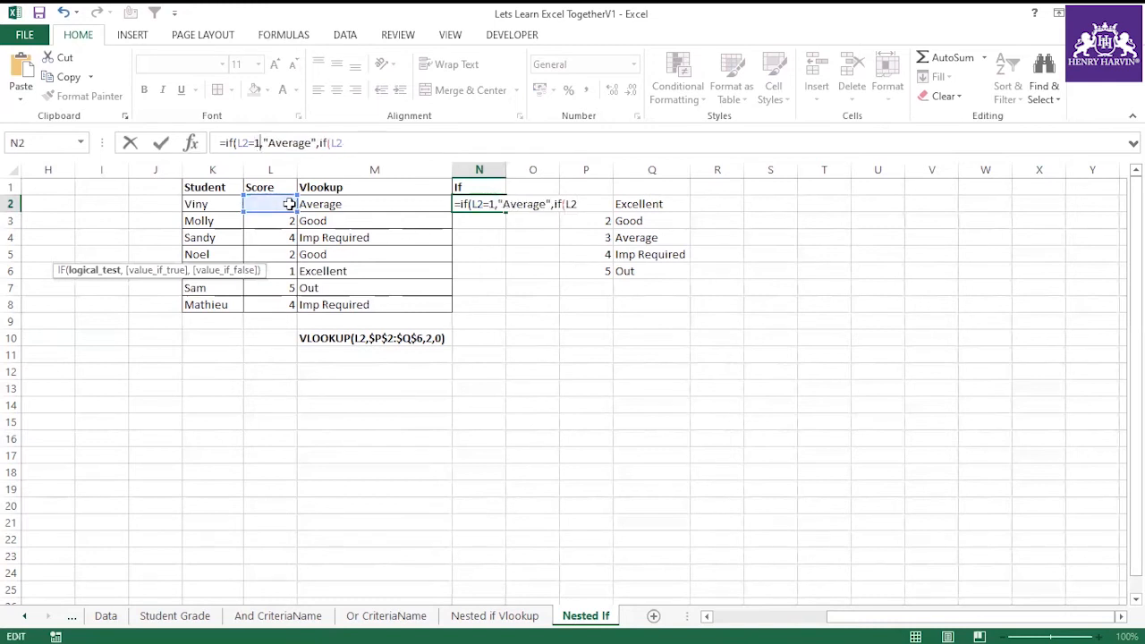
pyautogui.doubleClick(310, 144)
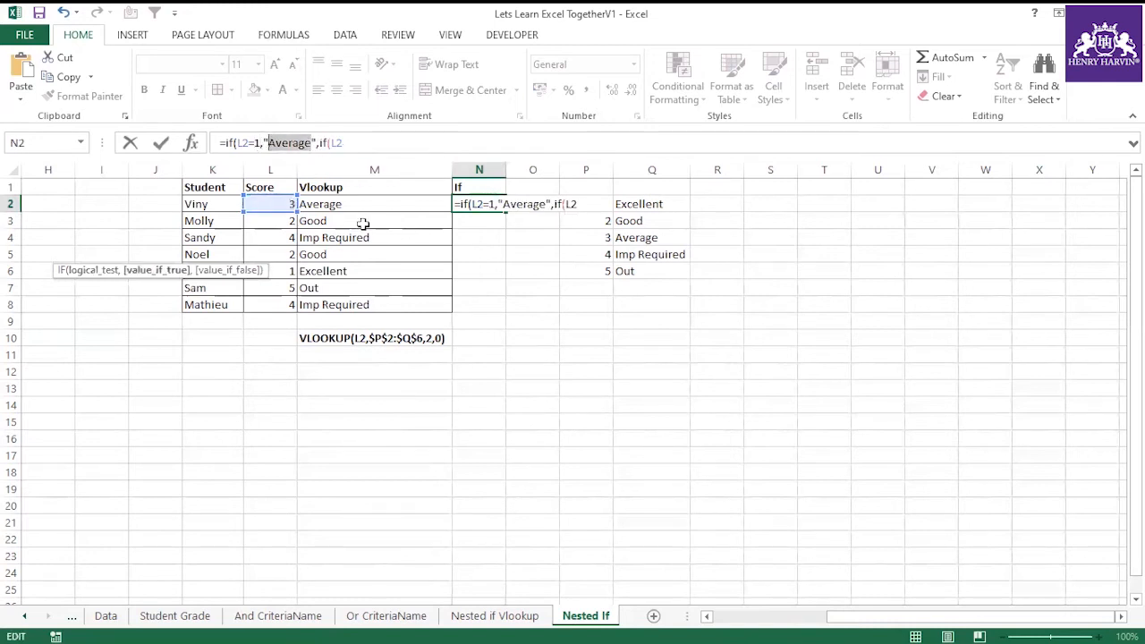
pyautogui.write('Excellent')
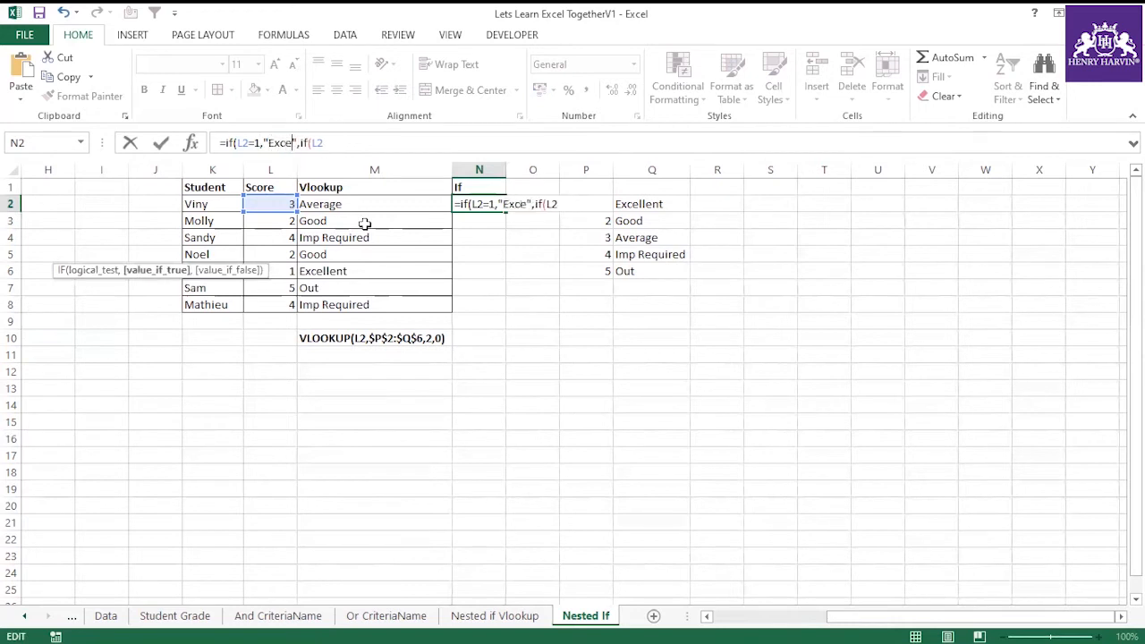
# Step: Continue the N2 formula with nested IF tests returning "Good" for L2=2 and "Average" for L2=3
pyautogui.click(360, 141)
pyautogui.write('=2')
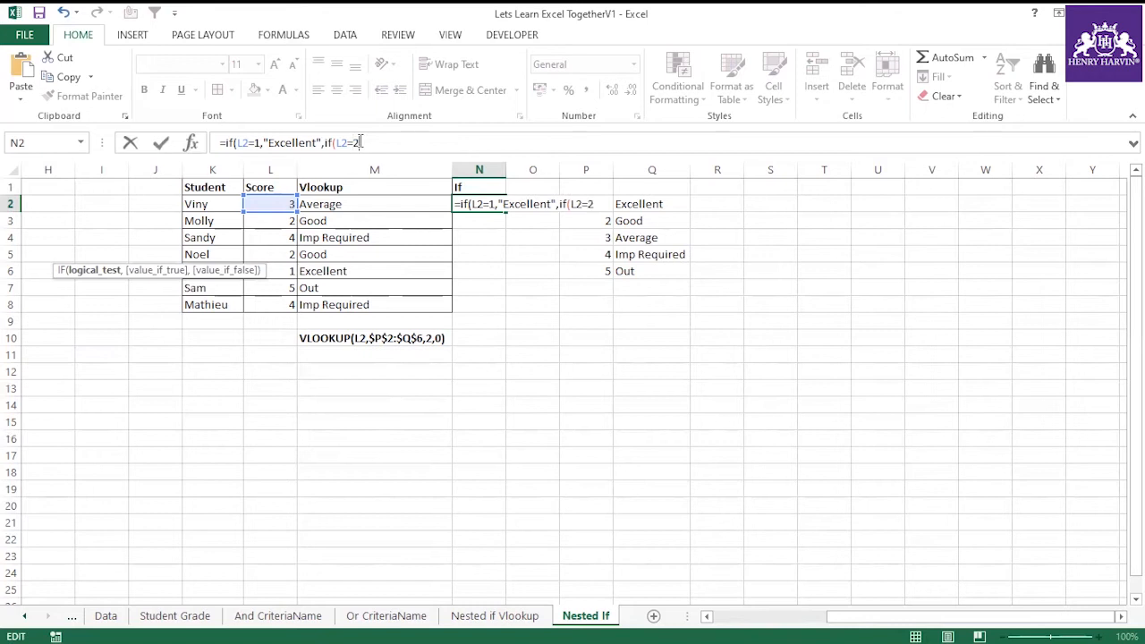
pyautogui.write(',"Good",')
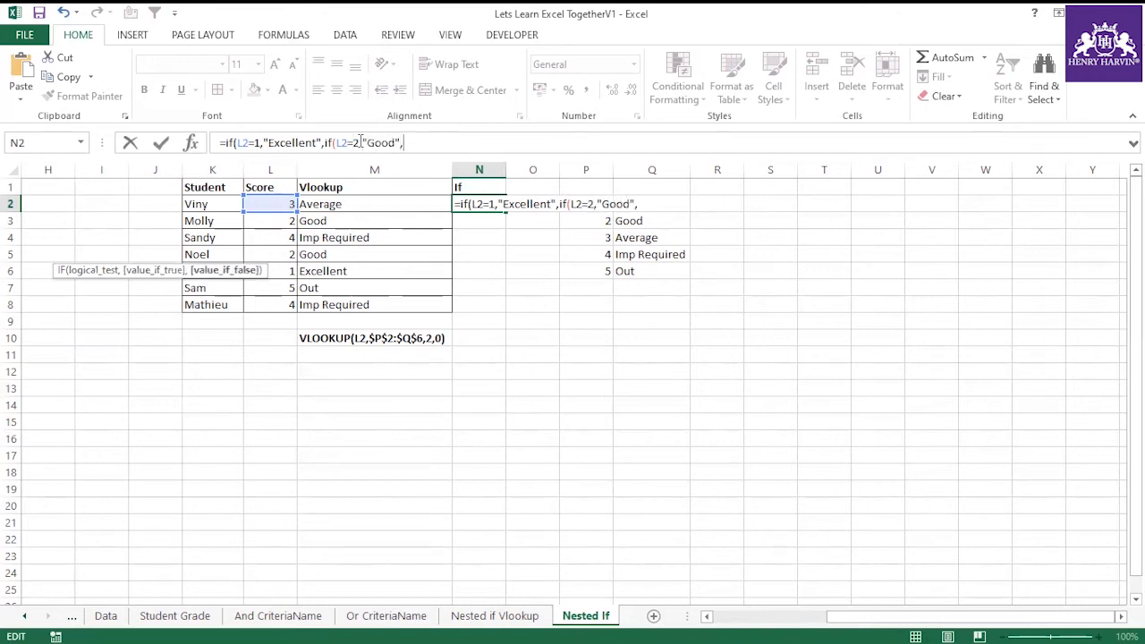
pyautogui.write('if(')
pyautogui.click(275, 204)
pyautogui.write('=3,')
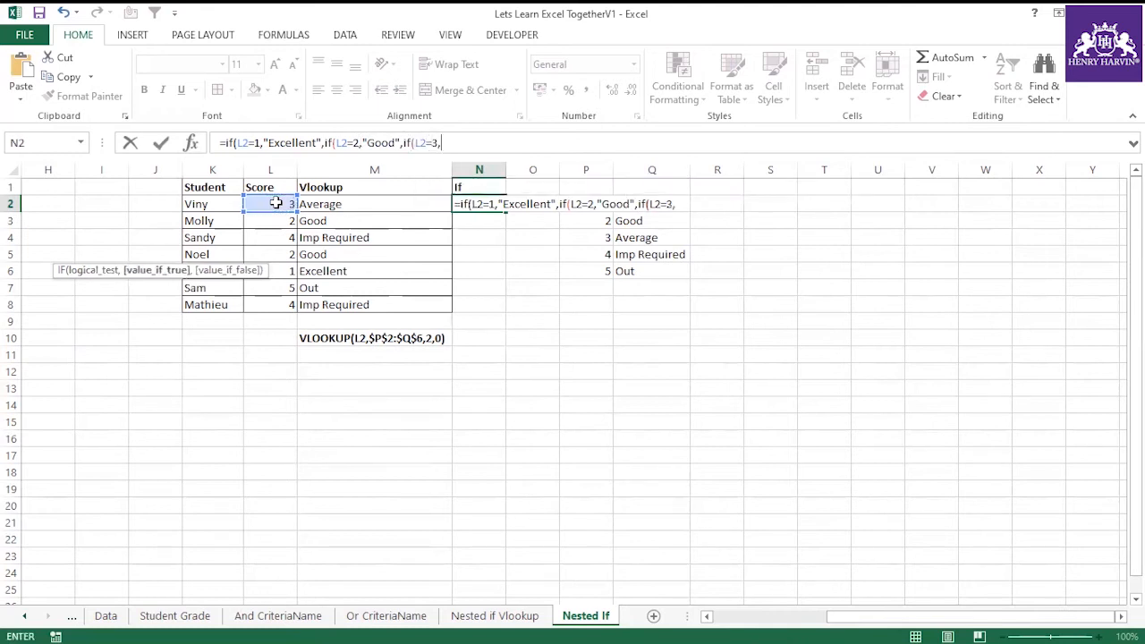
pyautogui.write('"Average",ig')
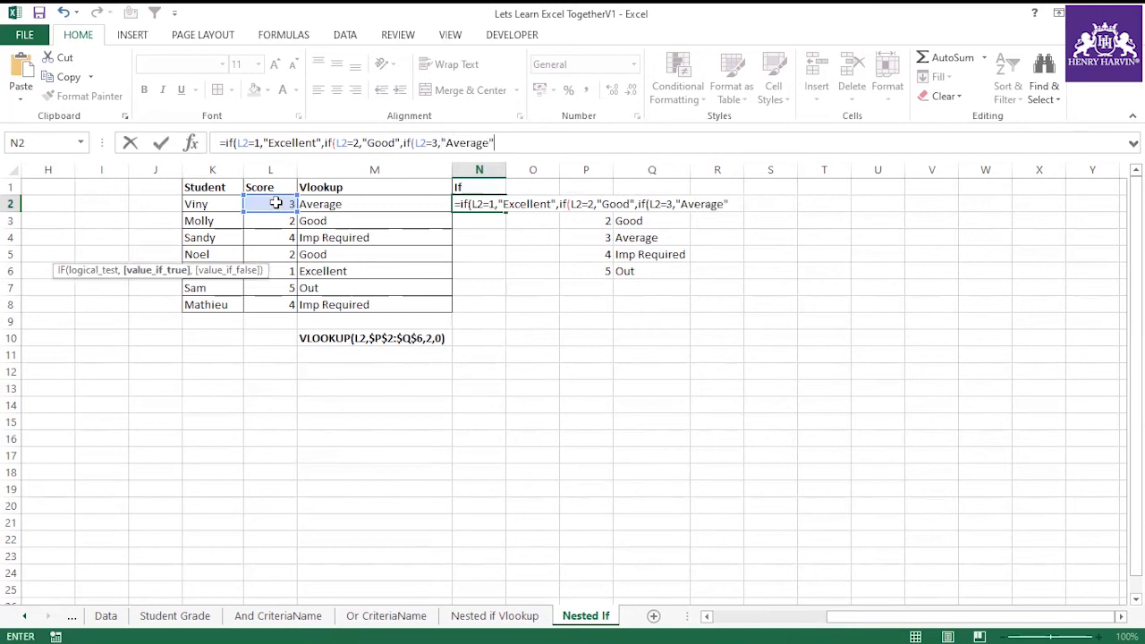
# Step: Add a fourth nested IF to the N2 formula that returns "Imp Required" when L2=4
pyautogui.press('BackSpace')
pyautogui.write('f(')
pyautogui.click(276, 204)
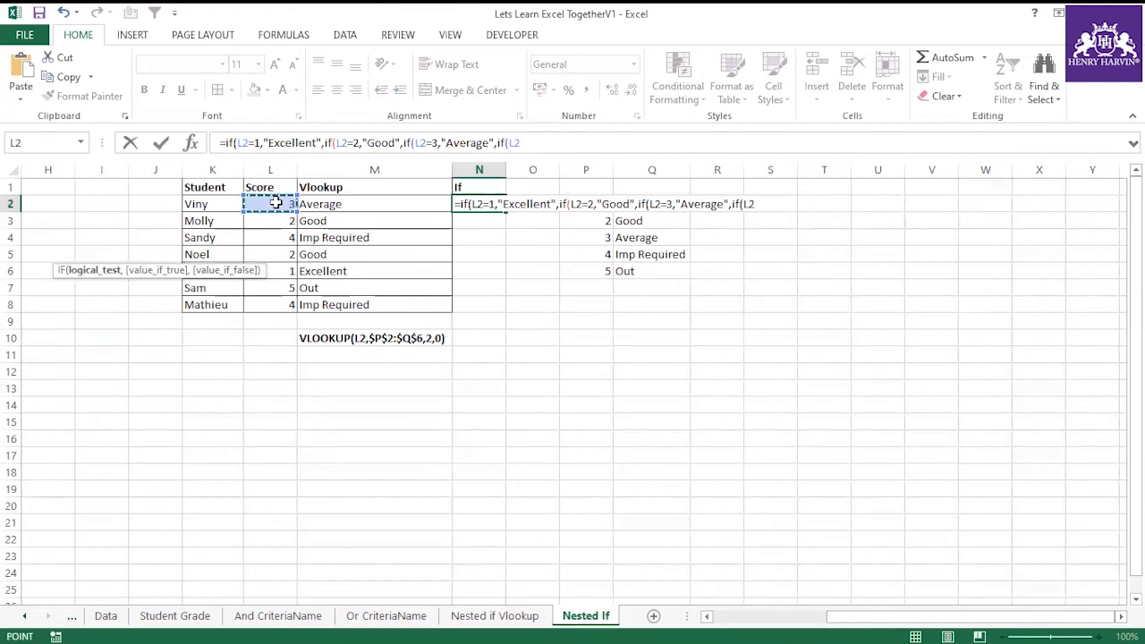
pyautogui.write('=4,"Im,')
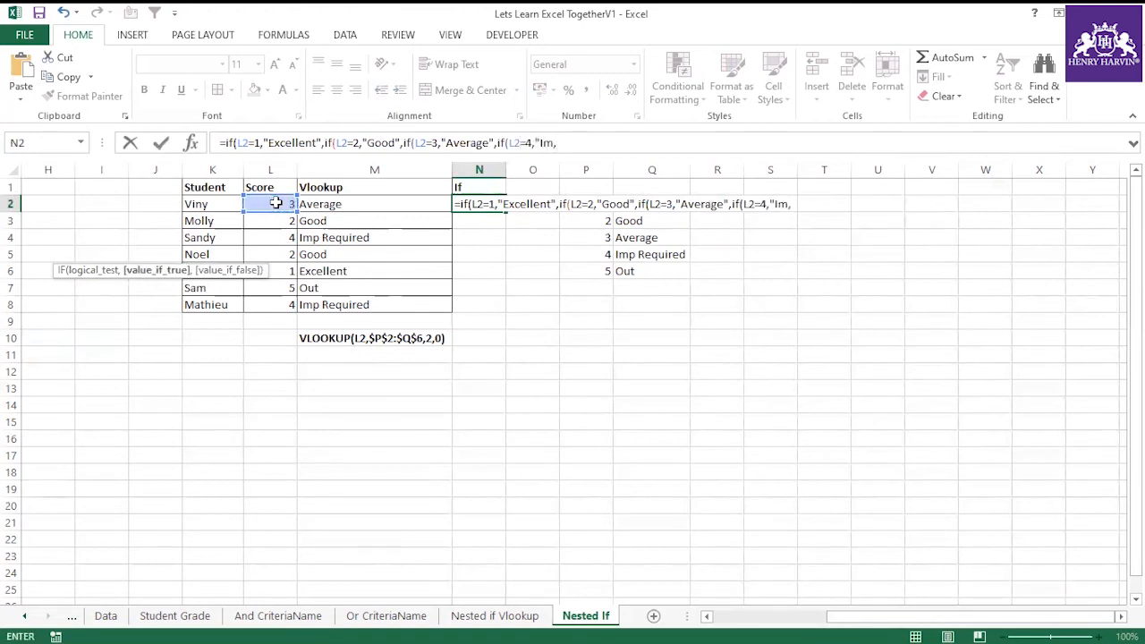
pyautogui.press('BackSpace')
pyautogui.write('p Required"')
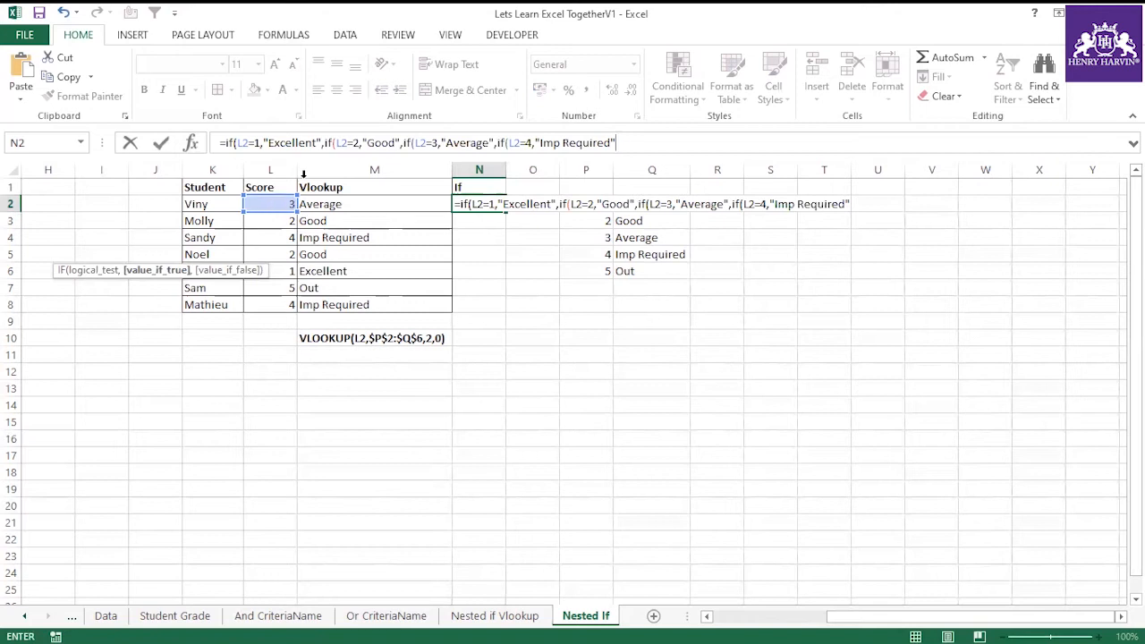
pyautogui.write('"')
pyautogui.press('BackSpace')
pyautogui.write(',')
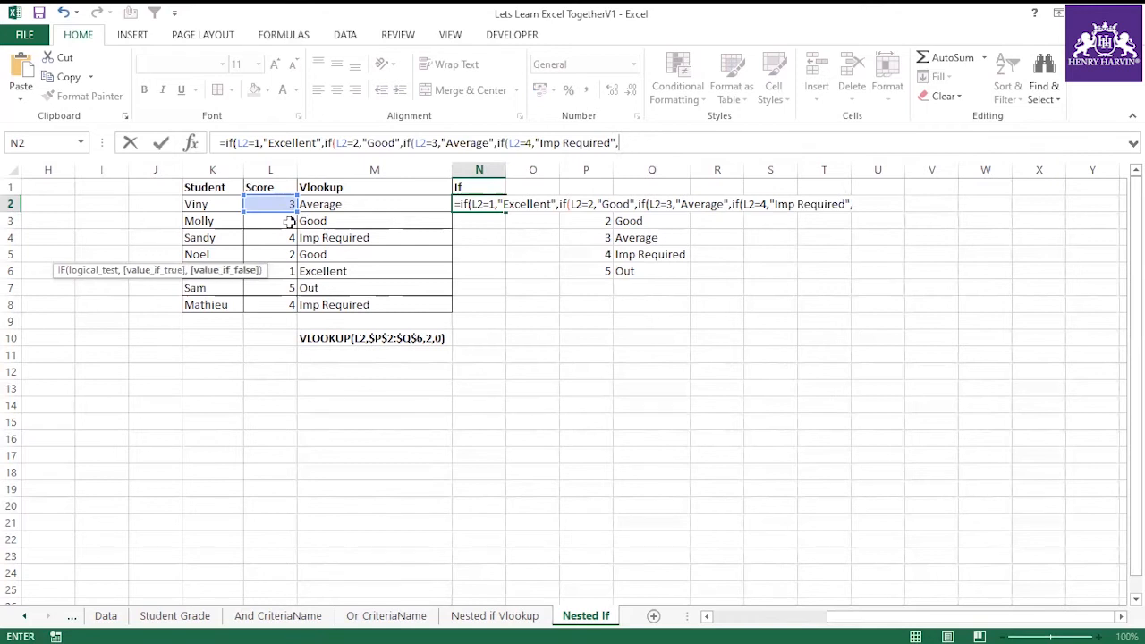
# Step: Finish the N2 formula with "Out" as the final false value and accept Excel's closing-parenthesis correction
pyautogui.moveTo(184, 276); pyautogui.dragTo(679, 81)
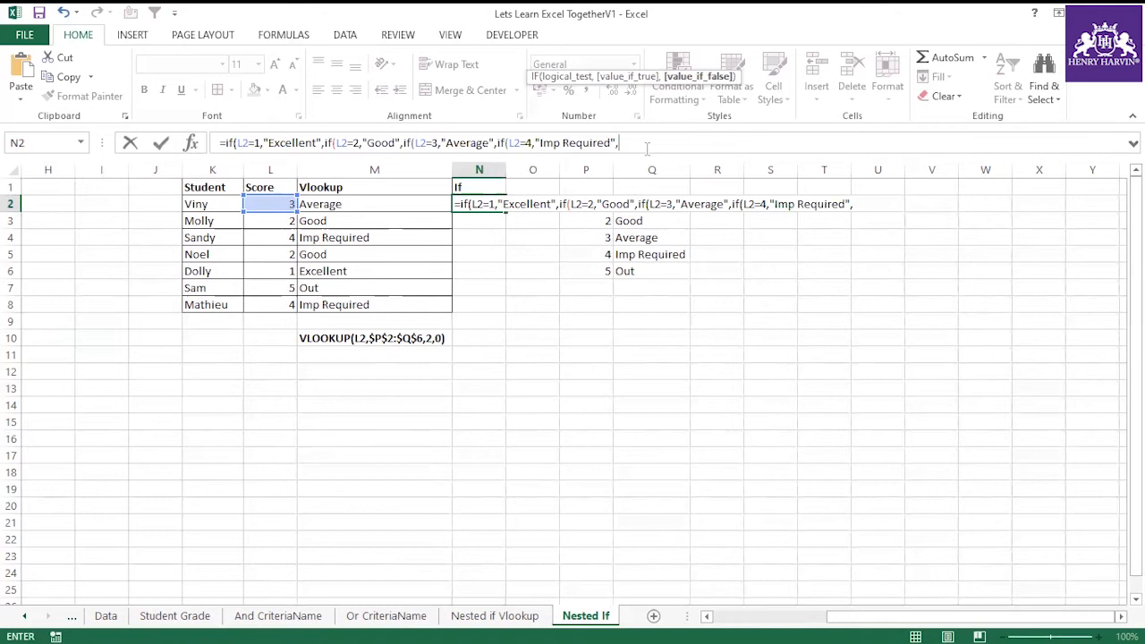
pyautogui.write('"Out")')
pyautogui.press('Return')
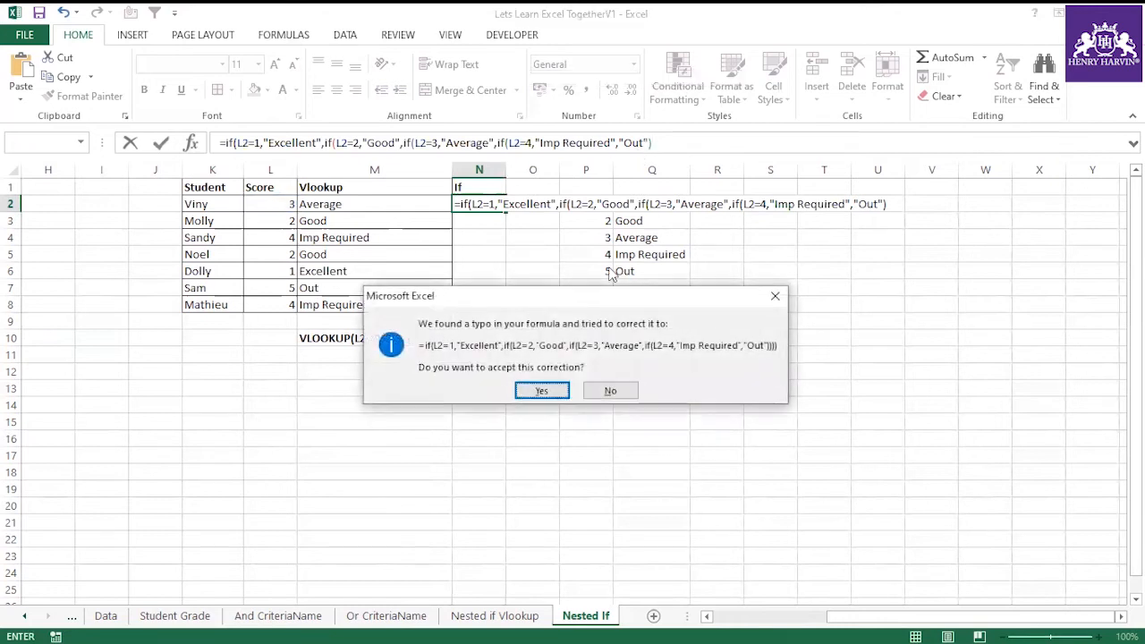
pyautogui.click(545, 391)
# Step: Fill the nested IF formula from N2 down to N8 and compare its ratings with the VLOOKUP ratings row by row
pyautogui.click(492, 205)
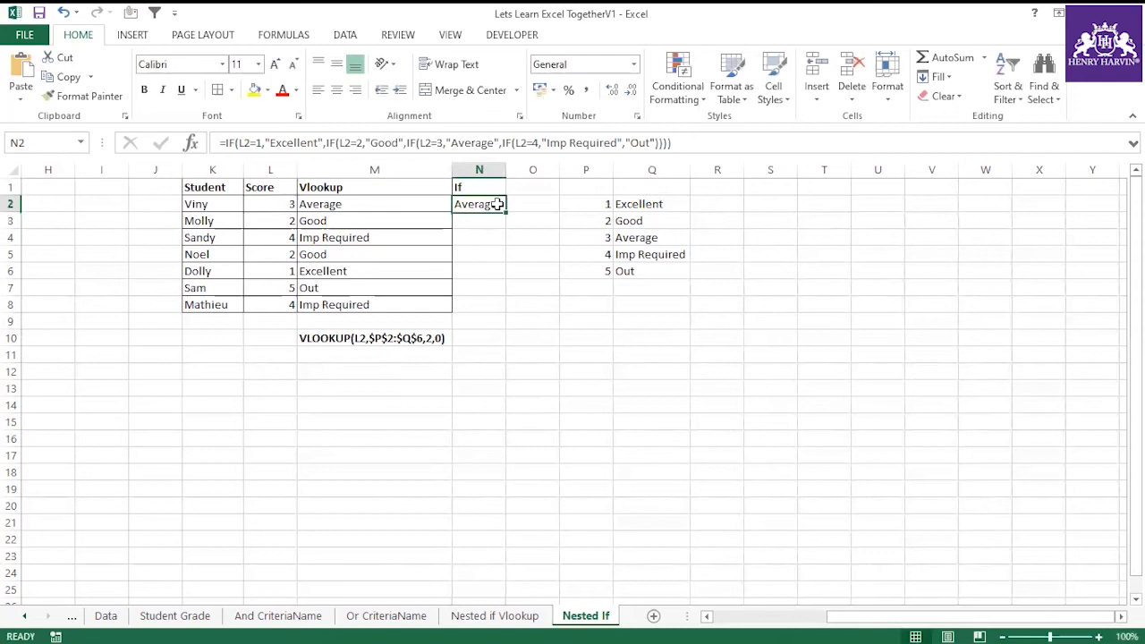
pyautogui.doubleClick(505, 212)
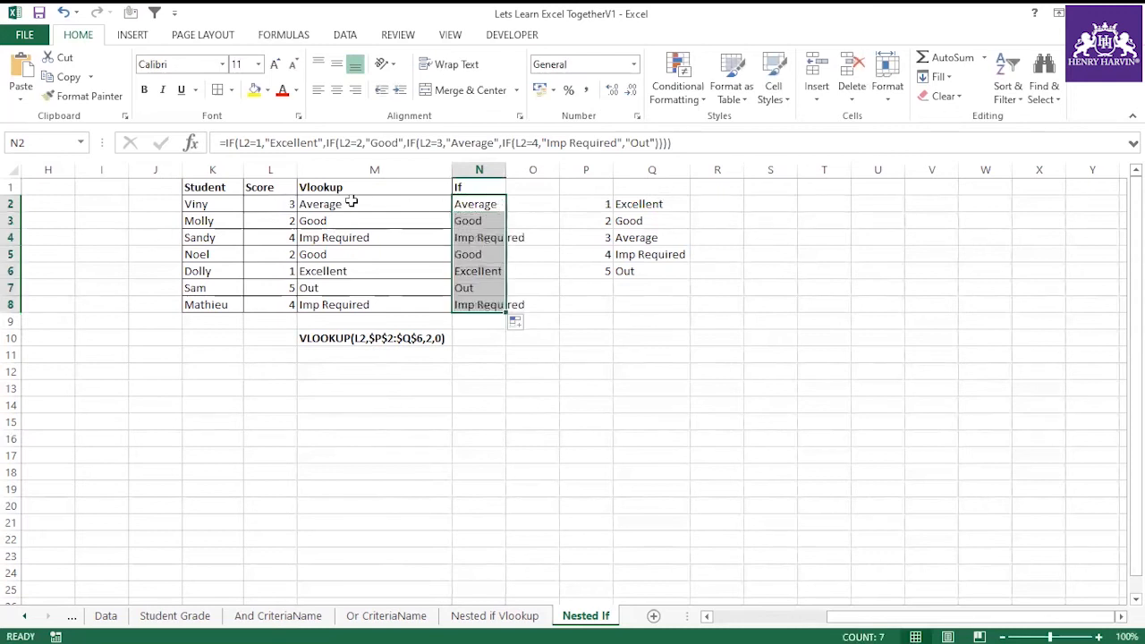
pyautogui.moveTo(354, 202); pyautogui.dragTo(475, 204)
pyautogui.moveTo(365, 219); pyautogui.dragTo(471, 237)
pyautogui.moveTo(362, 254); pyautogui.dragTo(470, 254)
pyautogui.moveTo(365, 271); pyautogui.dragTo(470, 287)
pyautogui.moveTo(383, 302); pyautogui.dragTo(465, 303)
# Step: Fit column N to its contents and apply borders to N1:N8
pyautogui.click(492, 336)
pyautogui.doubleClick(506, 170)
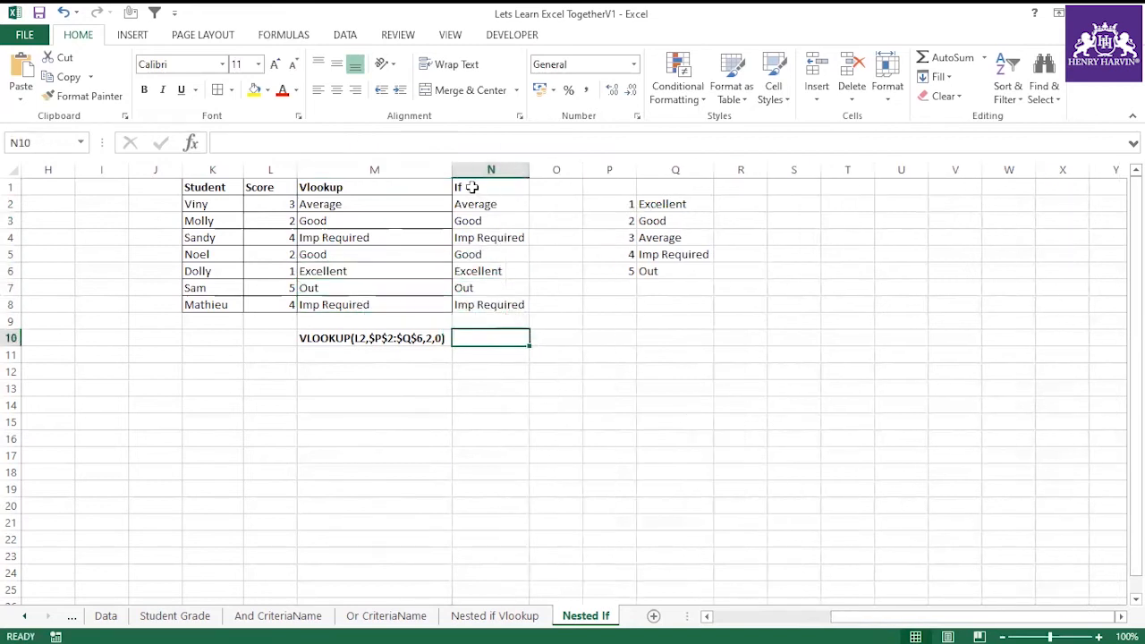
pyautogui.moveTo(462, 188); pyautogui.dragTo(514, 304)
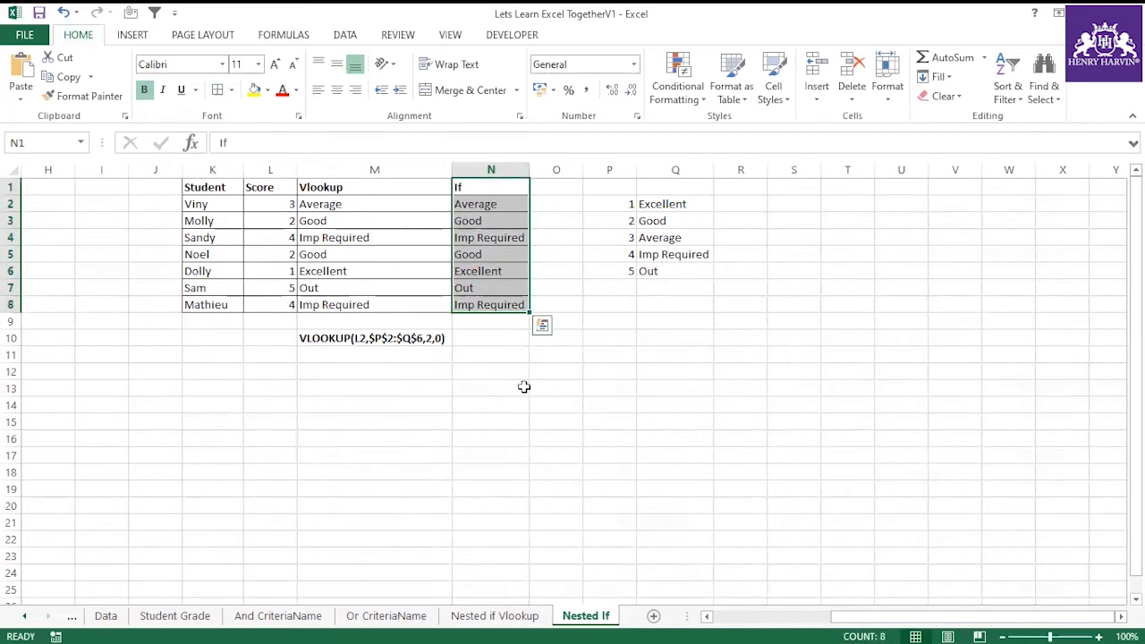
pyautogui.click(488, 455)
# Step: Compare the VLOOKUP formulas in column M with the nested IF formulas in column N
pyautogui.click(327, 187)
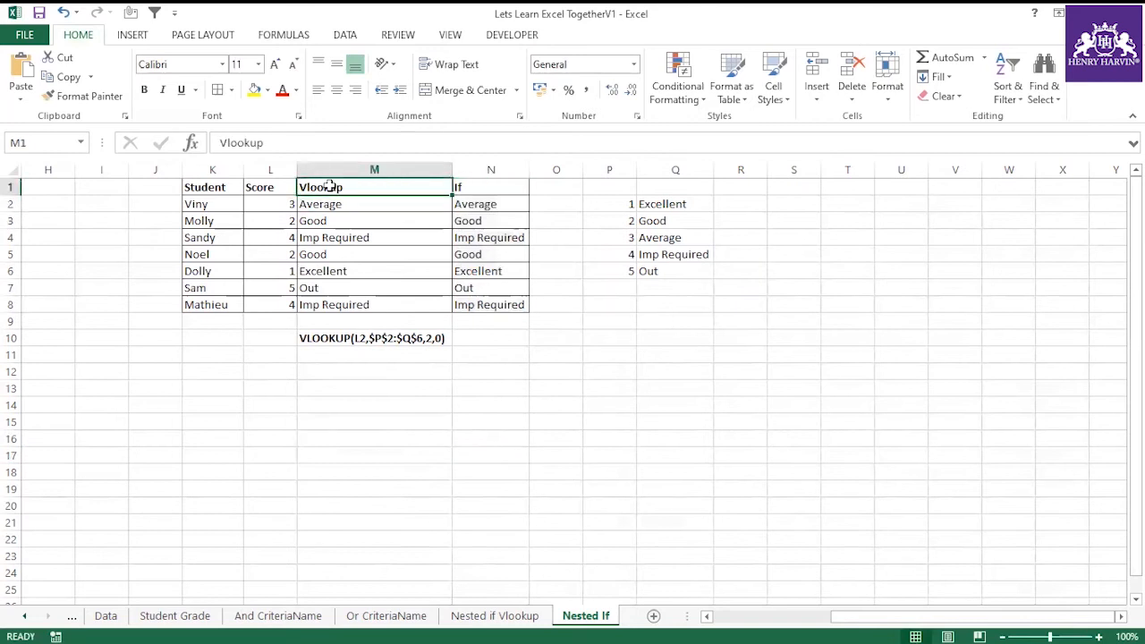
pyautogui.click(333, 220)
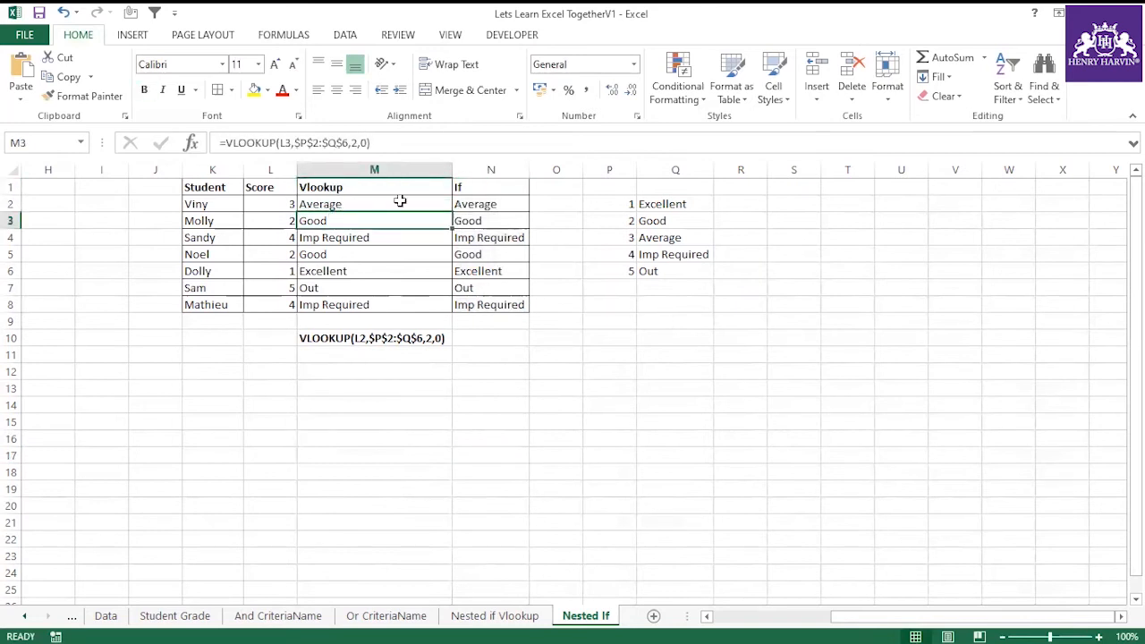
pyautogui.click(462, 188)
pyautogui.click(484, 209)
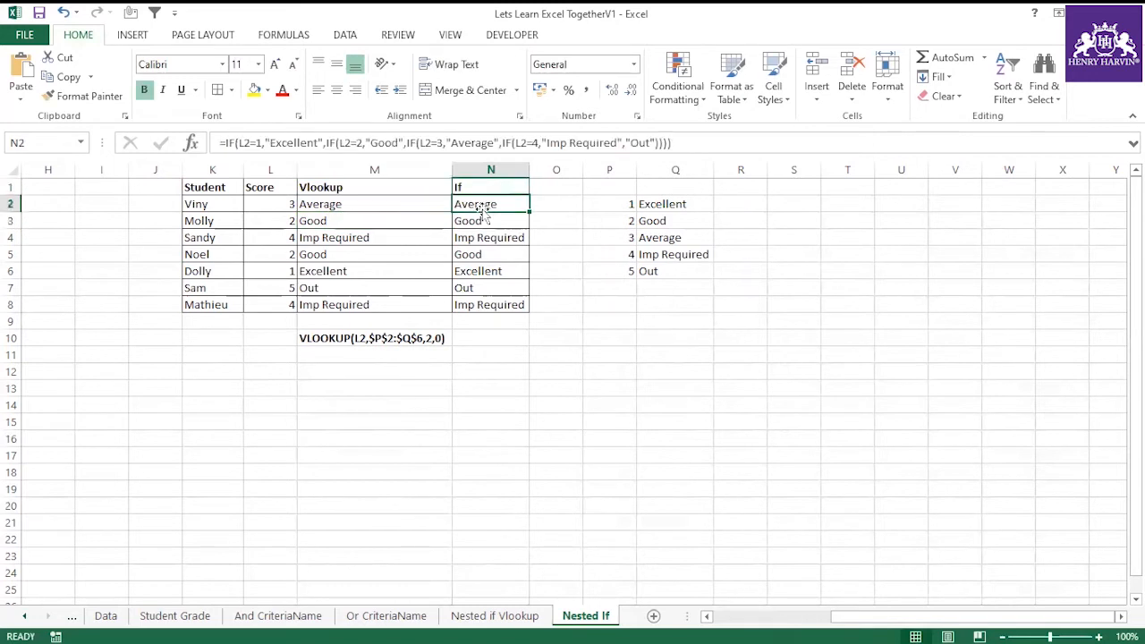
pyautogui.click(473, 267)
pyautogui.click(344, 190)
pyautogui.click(348, 207)
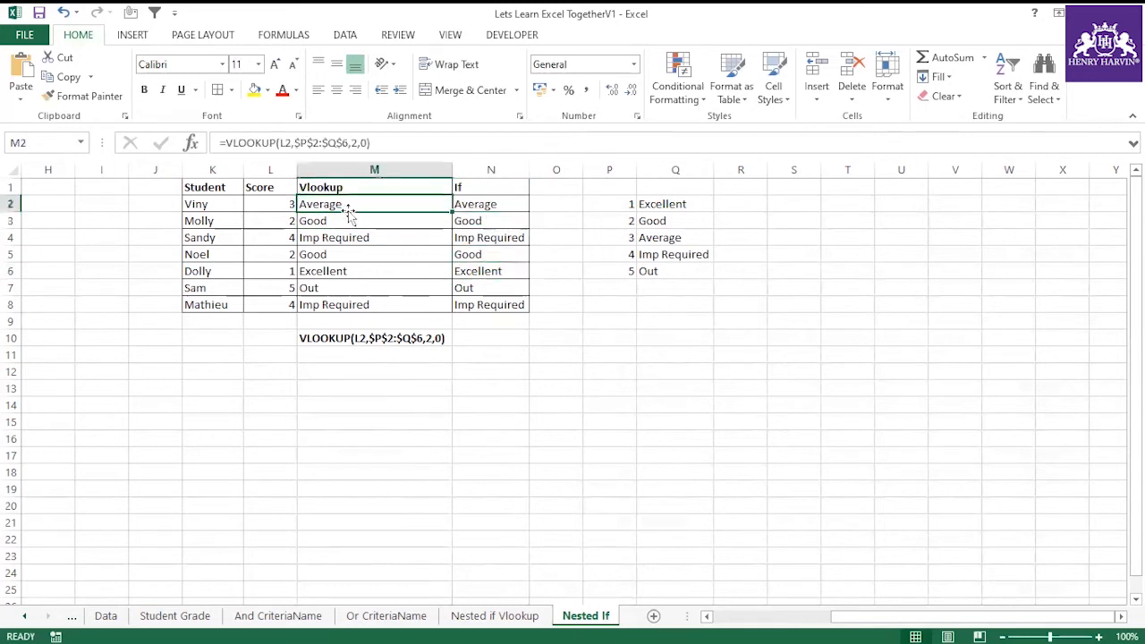
# Step: Review the nested IF formulas row by row in column N of the Nested If sheet
pyautogui.click(486, 186)
pyautogui.click(489, 275)
pyautogui.click(496, 223)
pyautogui.click(498, 274)
pyautogui.click(503, 236)
pyautogui.click(497, 276)
pyautogui.click(495, 255)
pyautogui.click(498, 224)
pyautogui.click(489, 259)
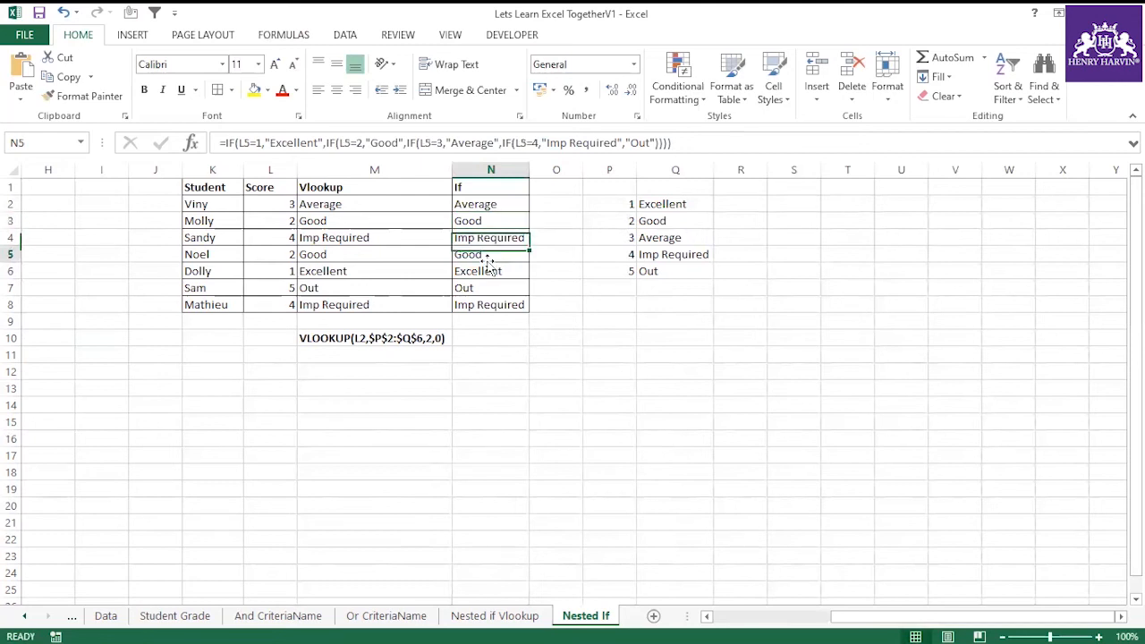
# Step: Copy the nested IF formula from N3 without its equals sign and paste it as text into M11
pyautogui.click(492, 220)
pyautogui.click(673, 143)
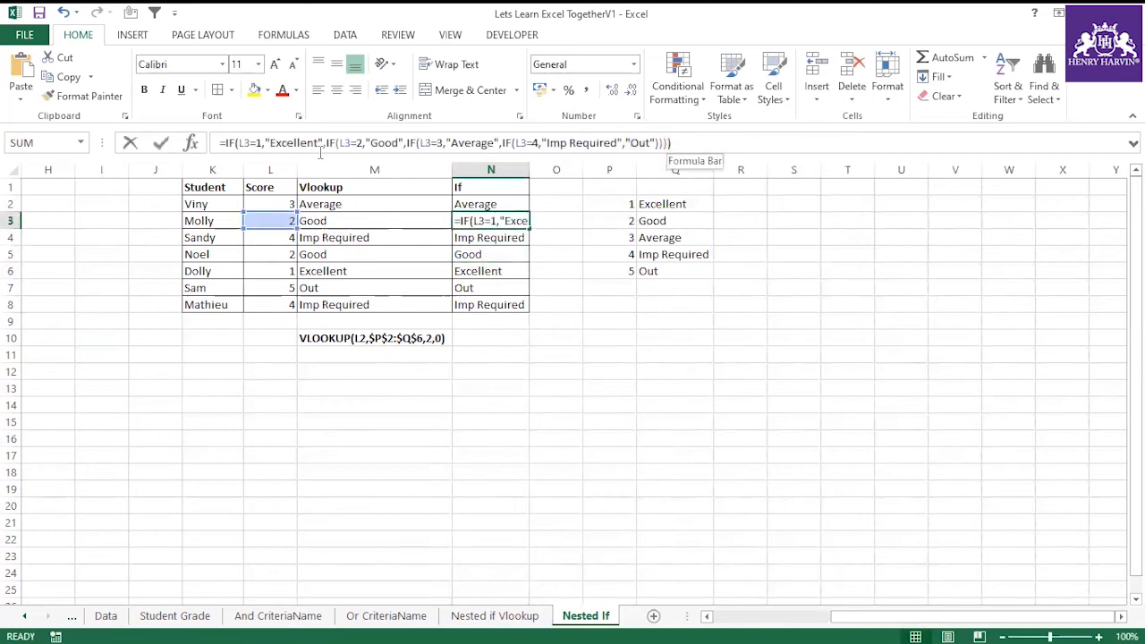
pyautogui.moveTo(673, 143); pyautogui.dragTo(226, 143)
pyautogui.hotkey('ctrl', 'c')
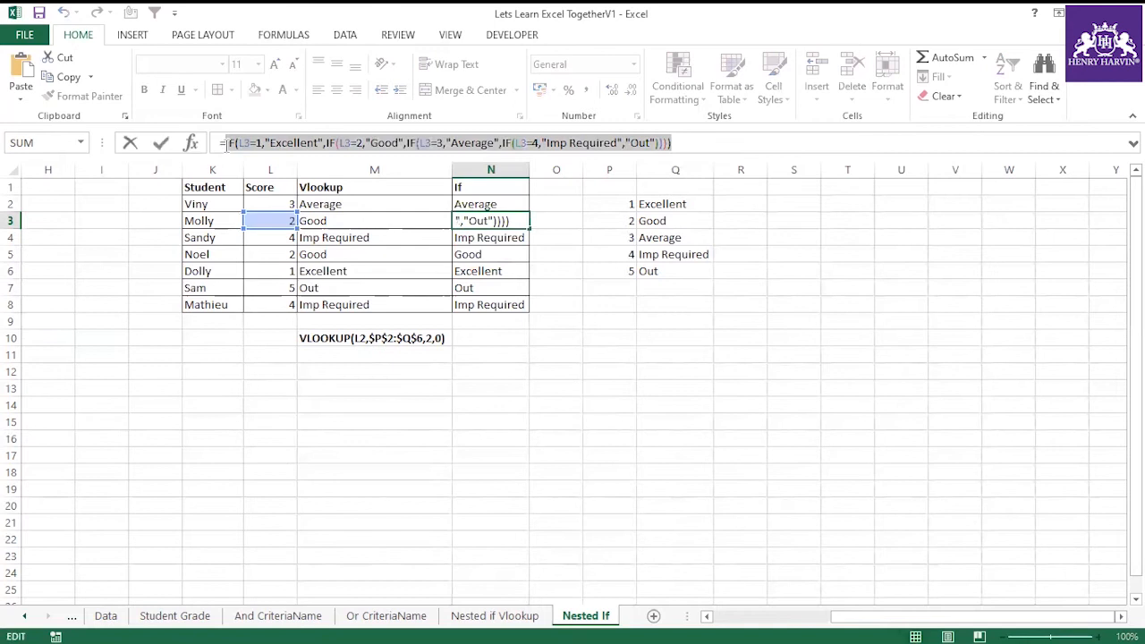
pyautogui.press('Escape')
pyautogui.click(353, 356)
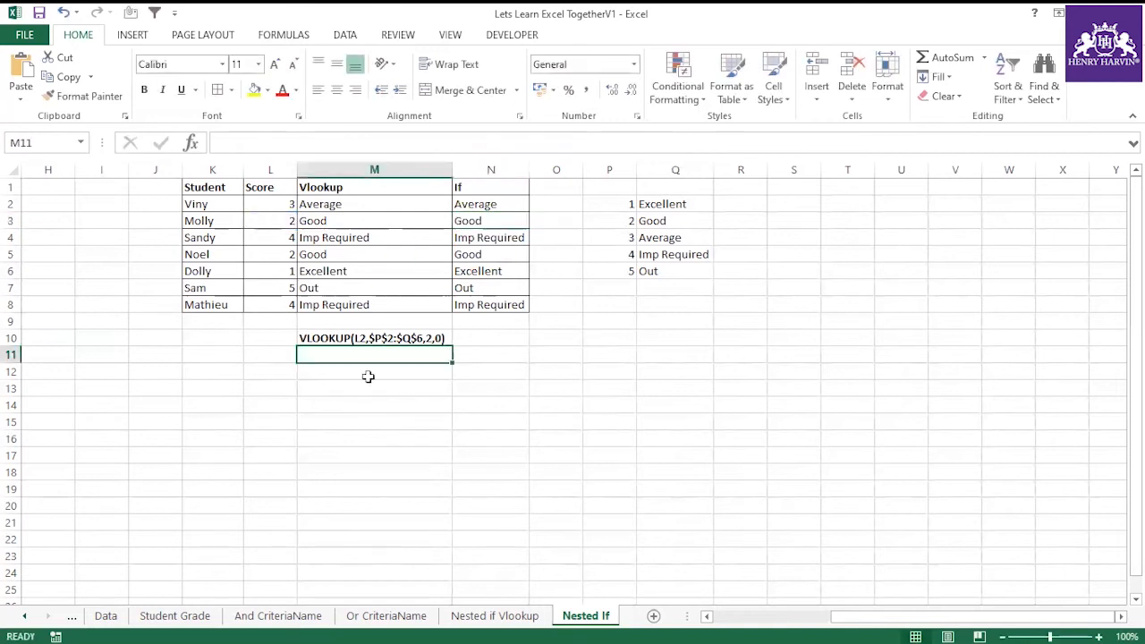
pyautogui.hotkey('ctrl', 'v')
pyautogui.press('Return')
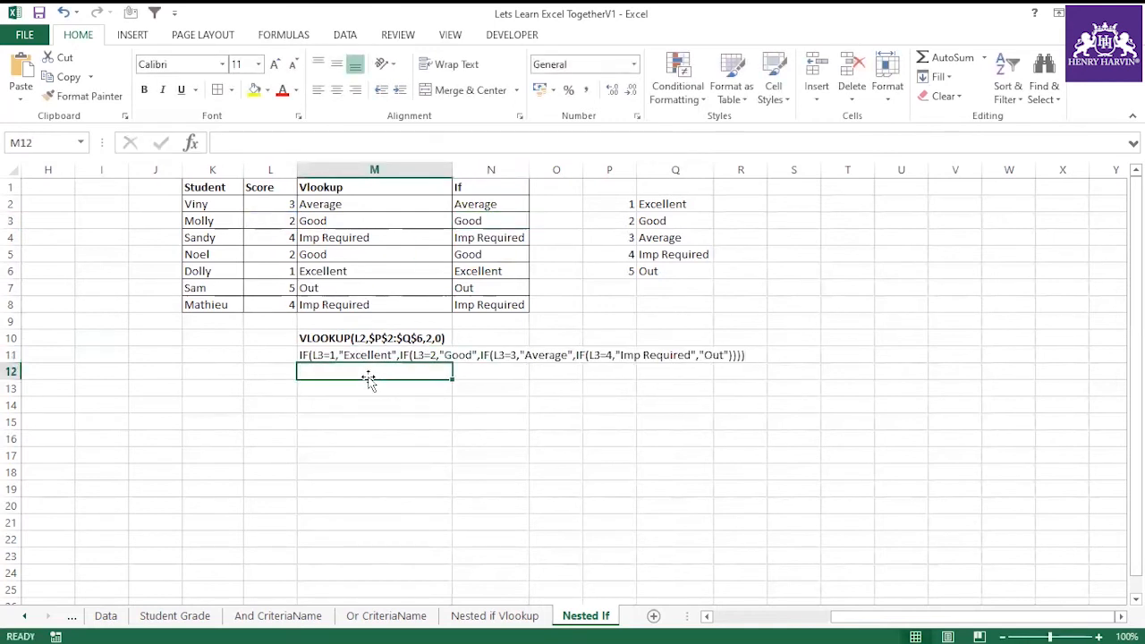
# Step: Make the IF formula text in M11 bold and fit column M to its contents
pyautogui.click(356, 357)
pyautogui.hotkey('ctrl', 'b')
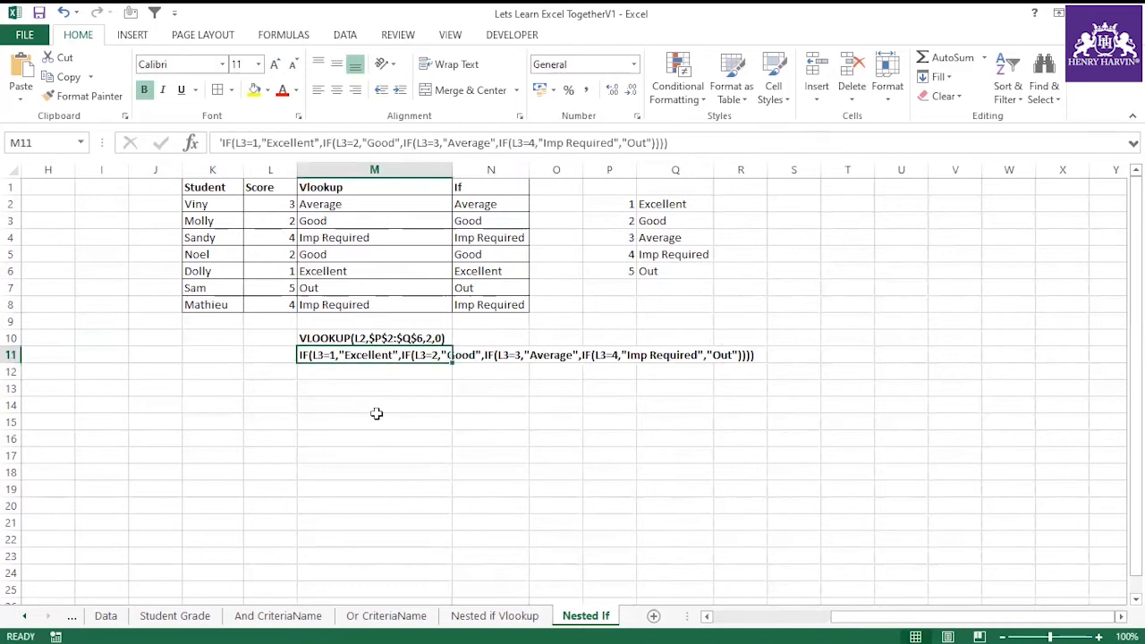
pyautogui.click(377, 416)
pyautogui.doubleClick(451, 170)
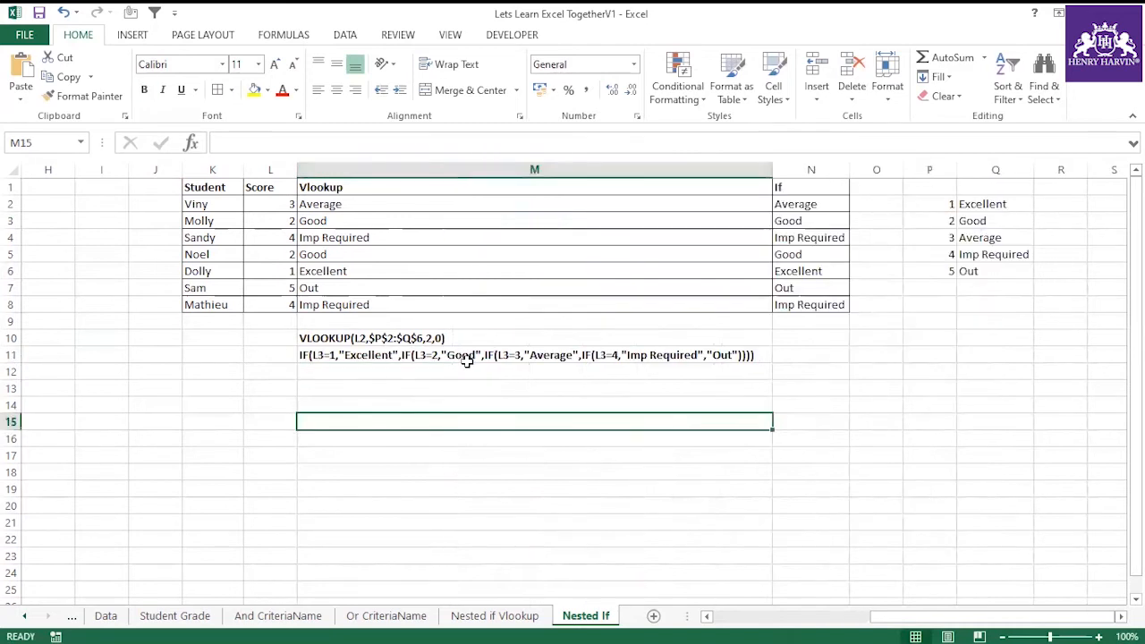
# Step: Compare the nested IF formula text in M11 with the VLOOKUP formula text above it
pyautogui.click(466, 359)
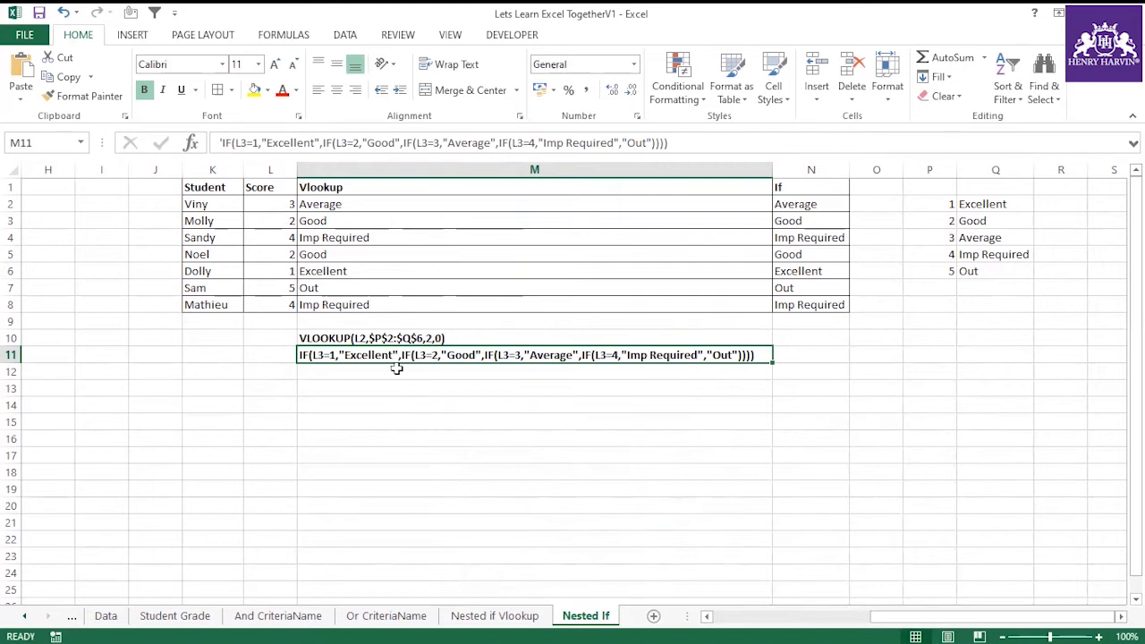
pyautogui.click(433, 418)
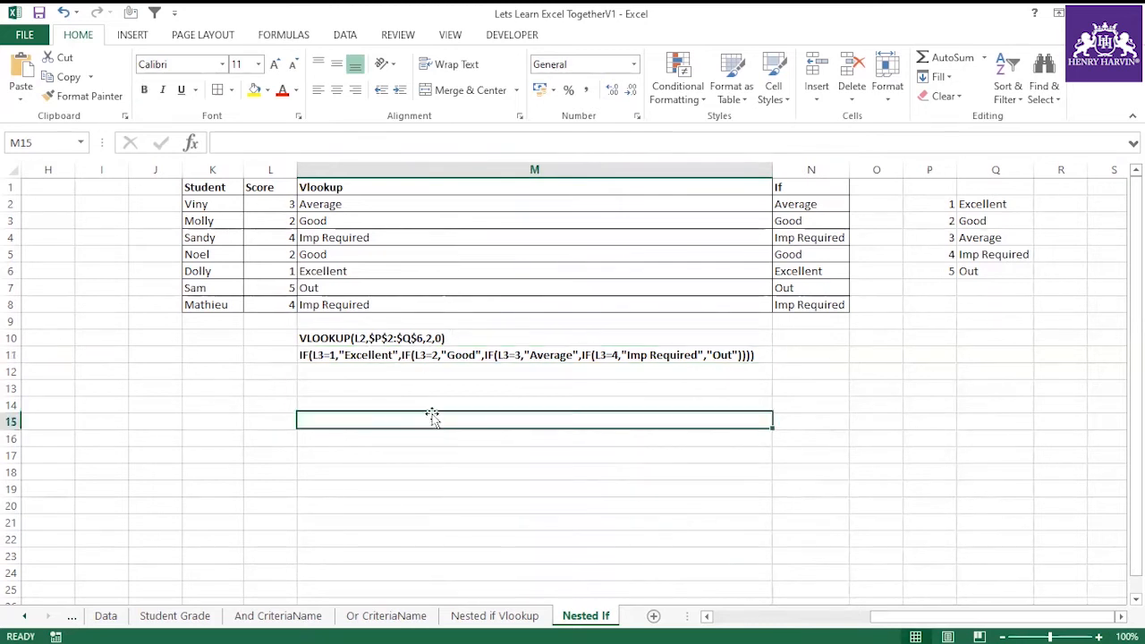
pyautogui.click(365, 353)
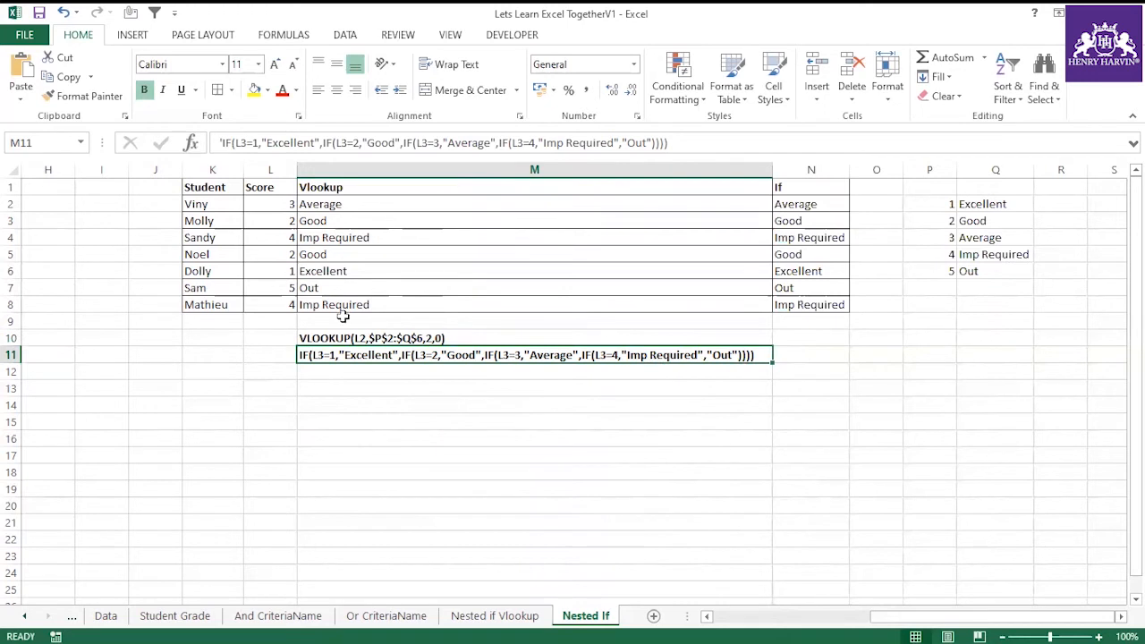
# Step: Set the score in L8 to 5 and check the VLOOKUP rating in M8
pyautogui.click(269, 306)
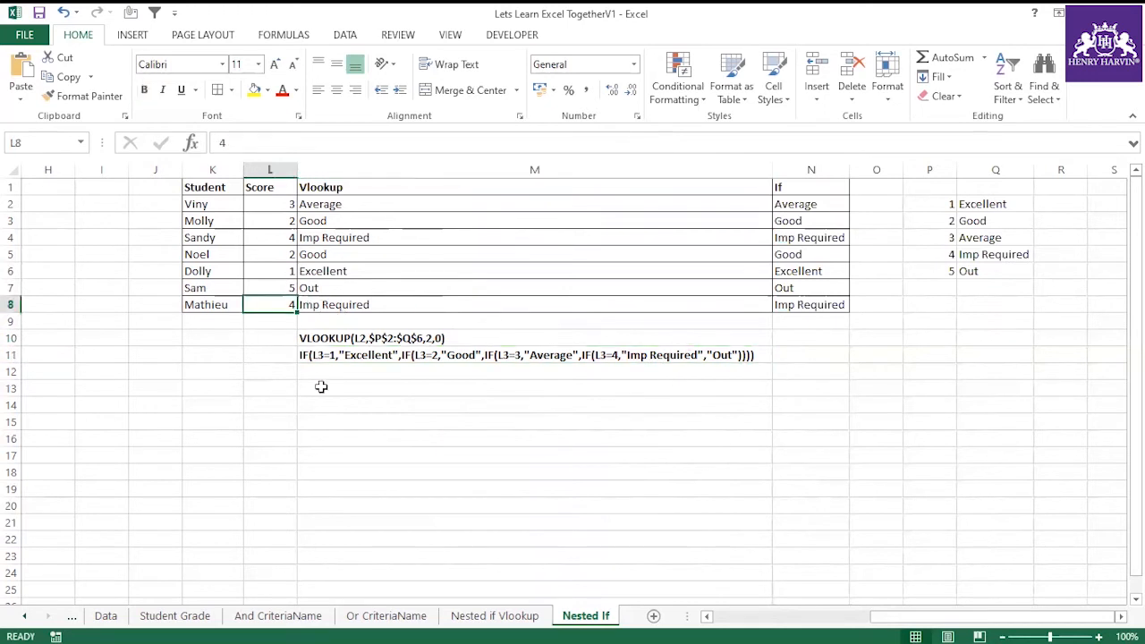
pyautogui.write('5')
pyautogui.click(322, 404)
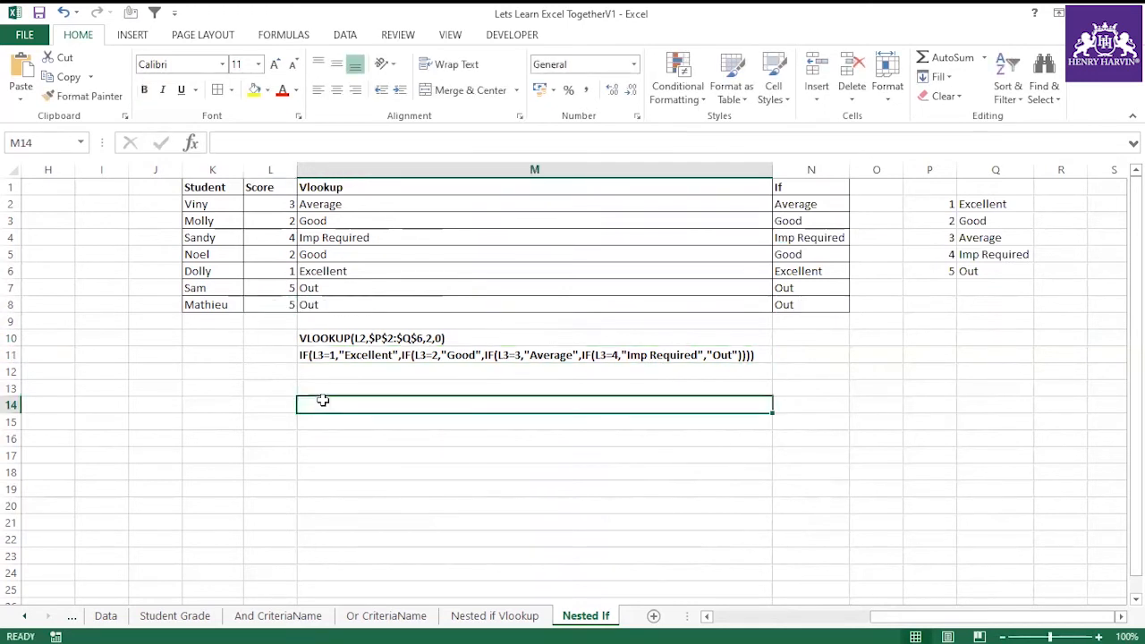
pyautogui.click(313, 305)
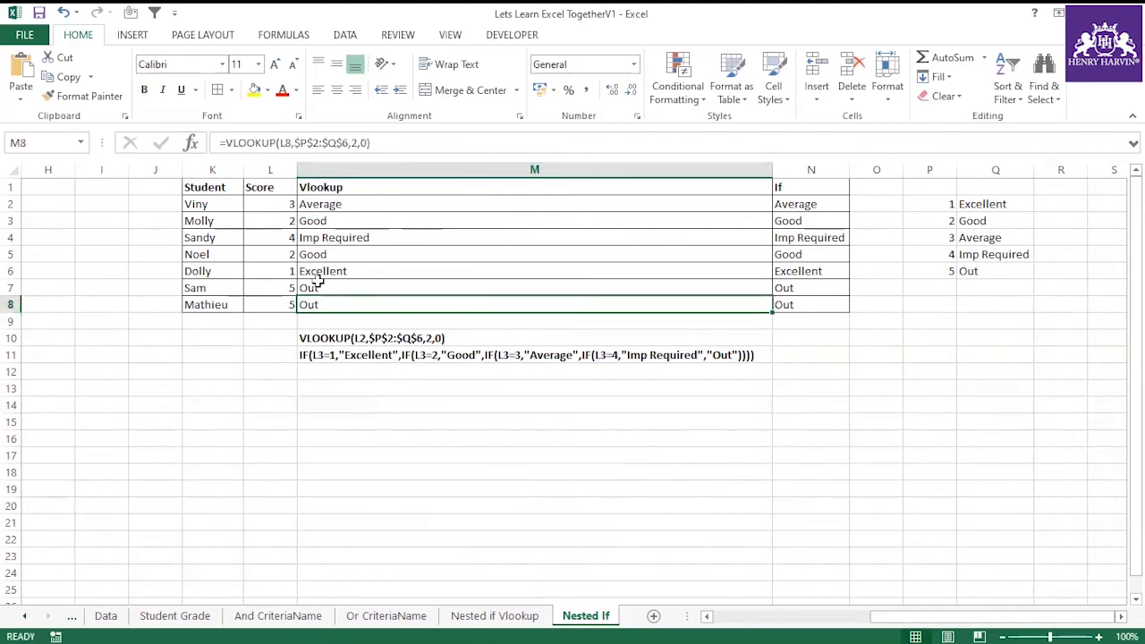
# Step: Set the score in L8 to 6 and inspect the VLOOKUP result in M8
pyautogui.click(283, 306)
pyautogui.write('6')
pyautogui.click(372, 405)
pyautogui.click(270, 305)
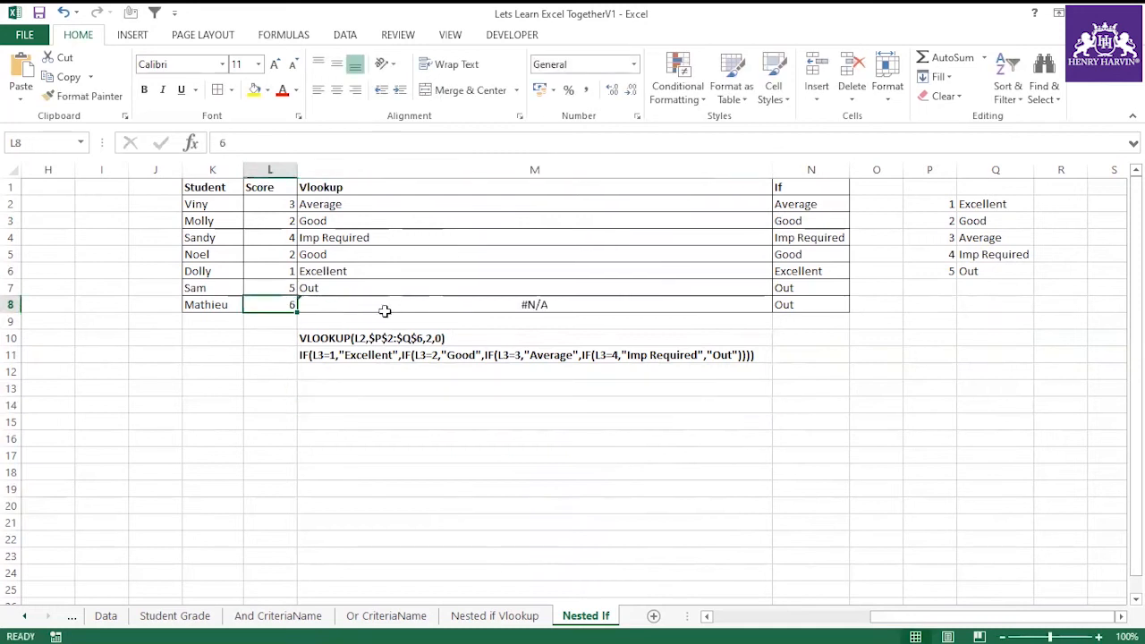
pyautogui.click(383, 309)
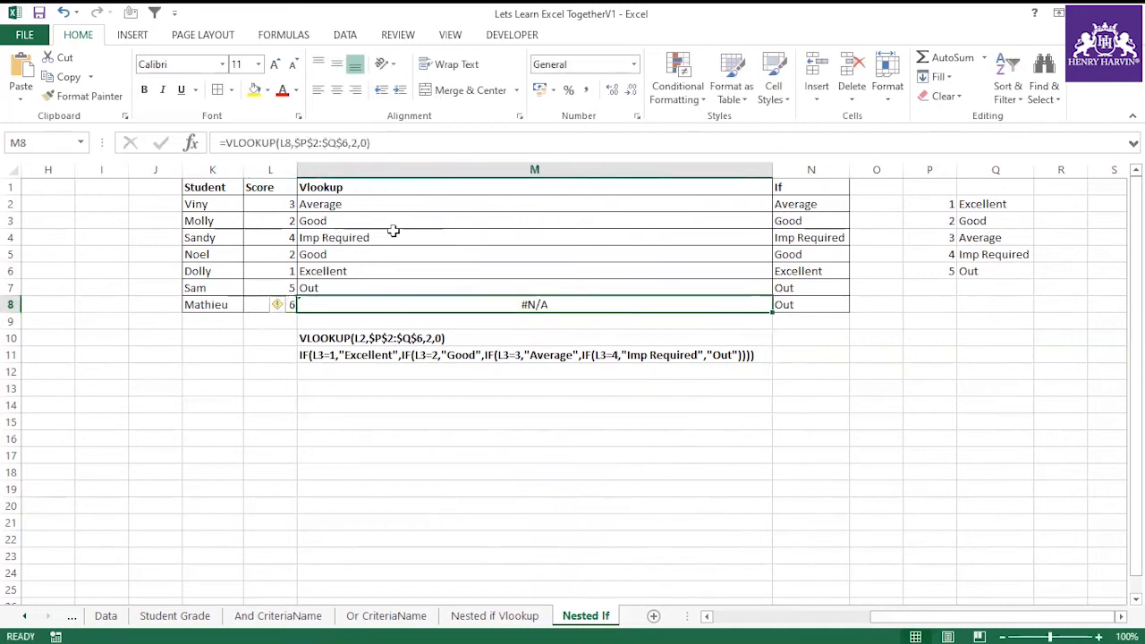
# Step: Examine the lookup table P2:Q6 and its reference in the M2 VLOOKUP formula, leaving the formula unedited
pyautogui.moveTo(950, 204); pyautogui.dragTo(969, 270)
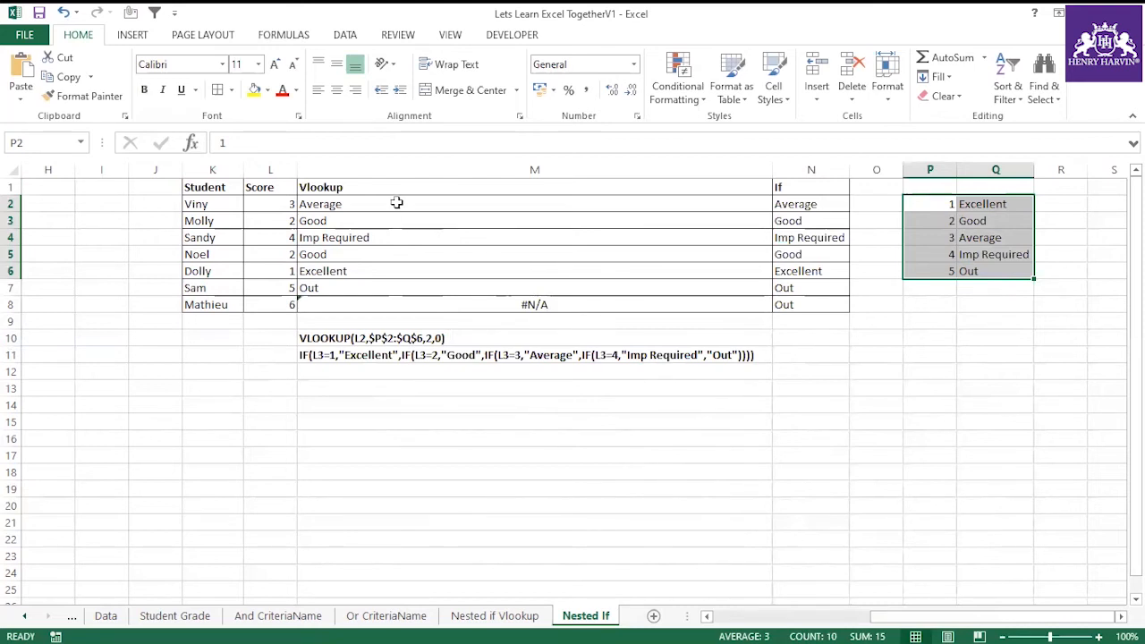
pyautogui.click(398, 204)
pyautogui.click(301, 141)
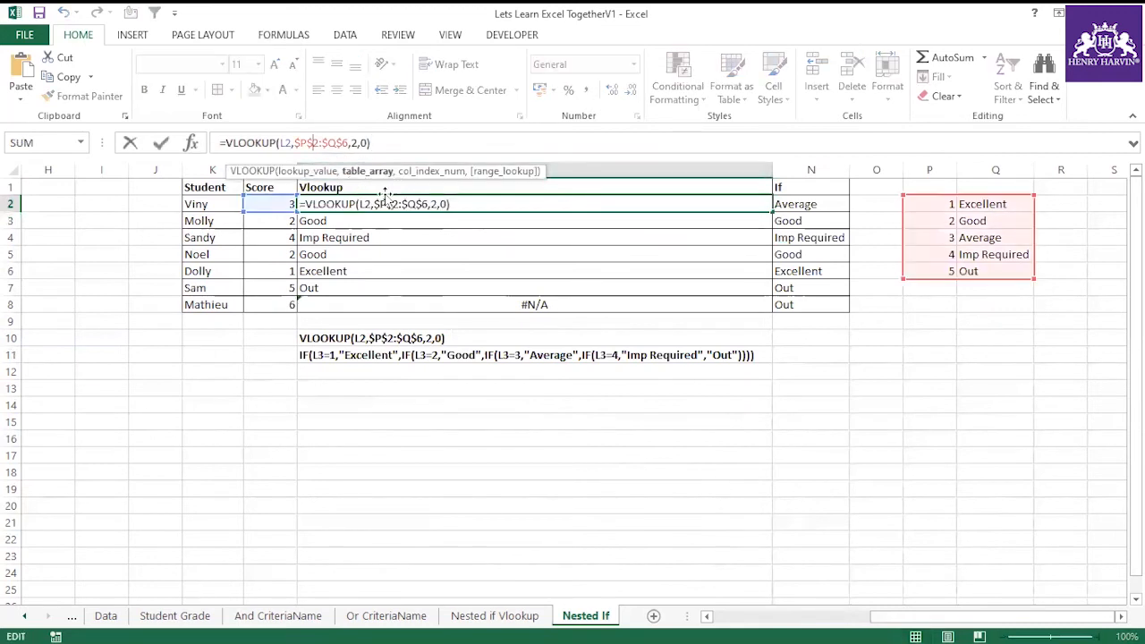
pyautogui.press('Escape')
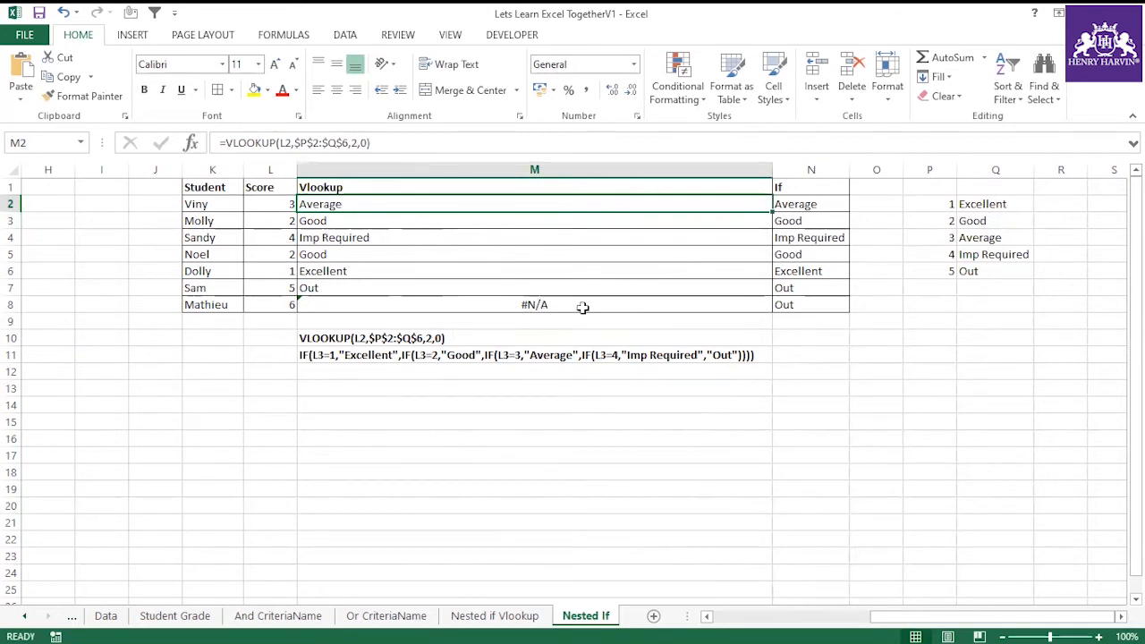
# Step: Examine the nested IF results and formulas in column N, from the header down to N8
pyautogui.click(813, 190)
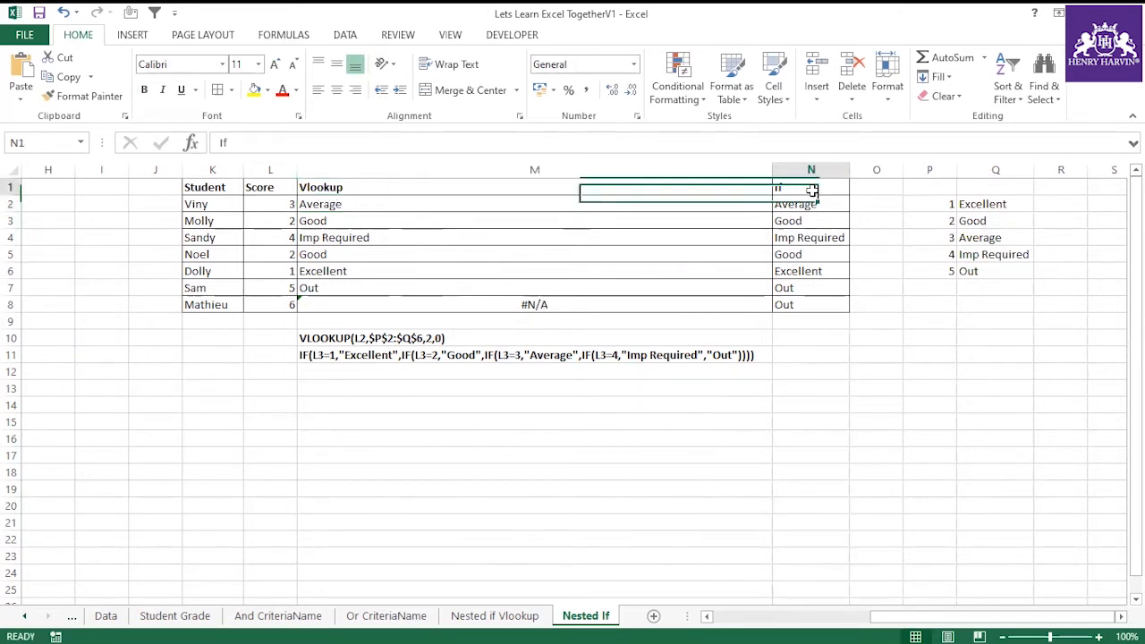
pyautogui.click(811, 205)
pyautogui.click(809, 238)
pyautogui.click(807, 271)
pyautogui.click(804, 288)
pyautogui.click(799, 306)
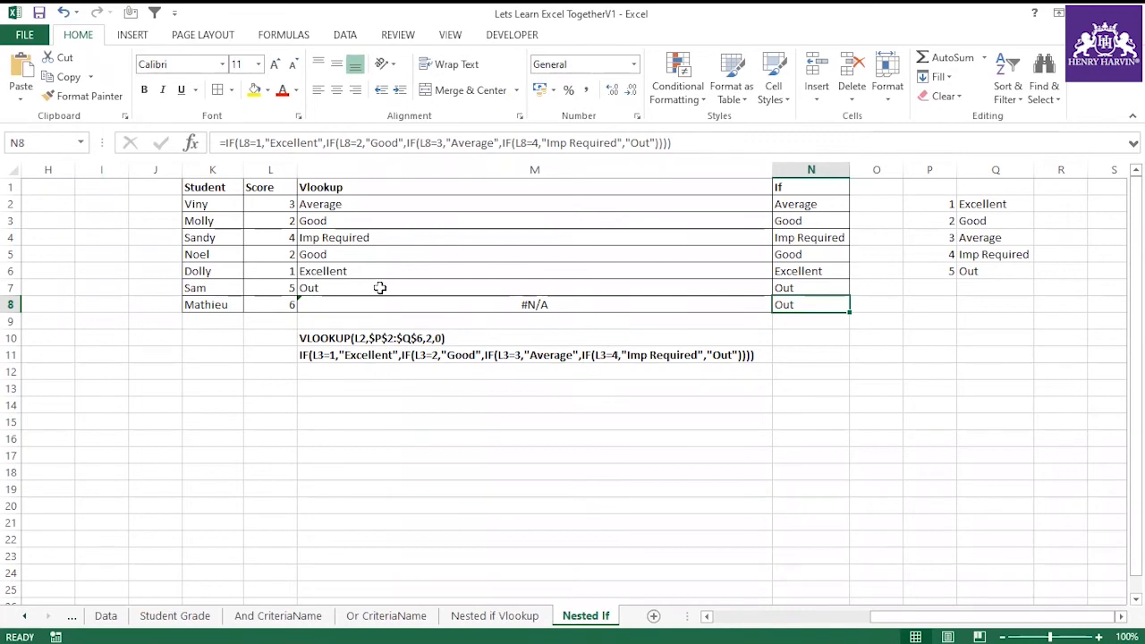
# Step: Compare the VLOOKUP formula in M7 with the nested IF formulas in N2 and N8
pyautogui.click(329, 390)
pyautogui.click(385, 288)
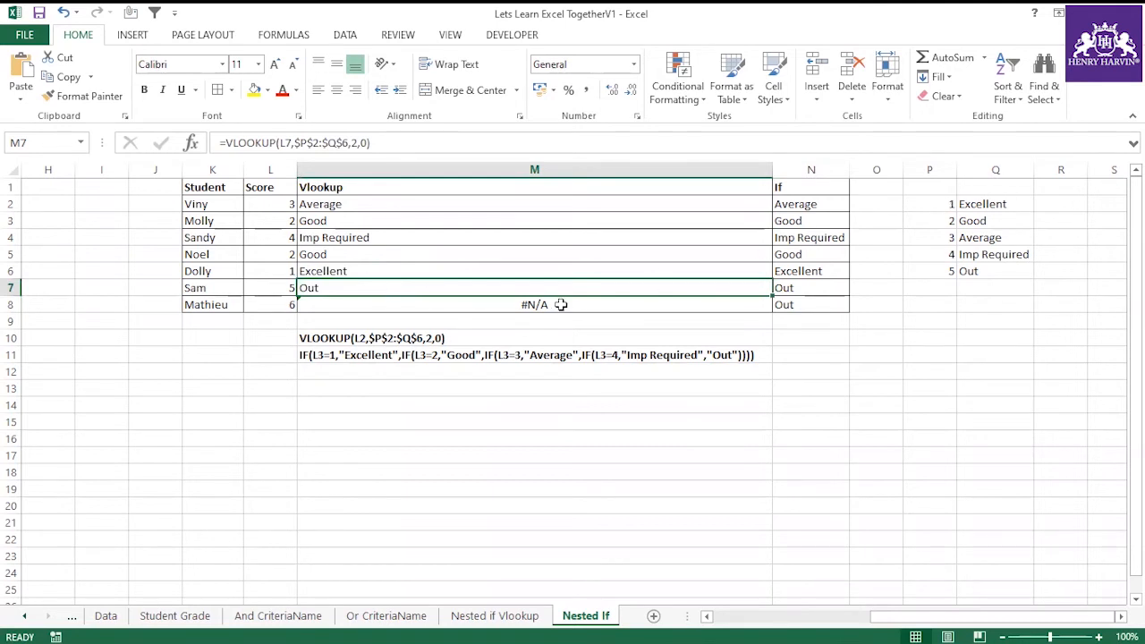
pyautogui.click(792, 206)
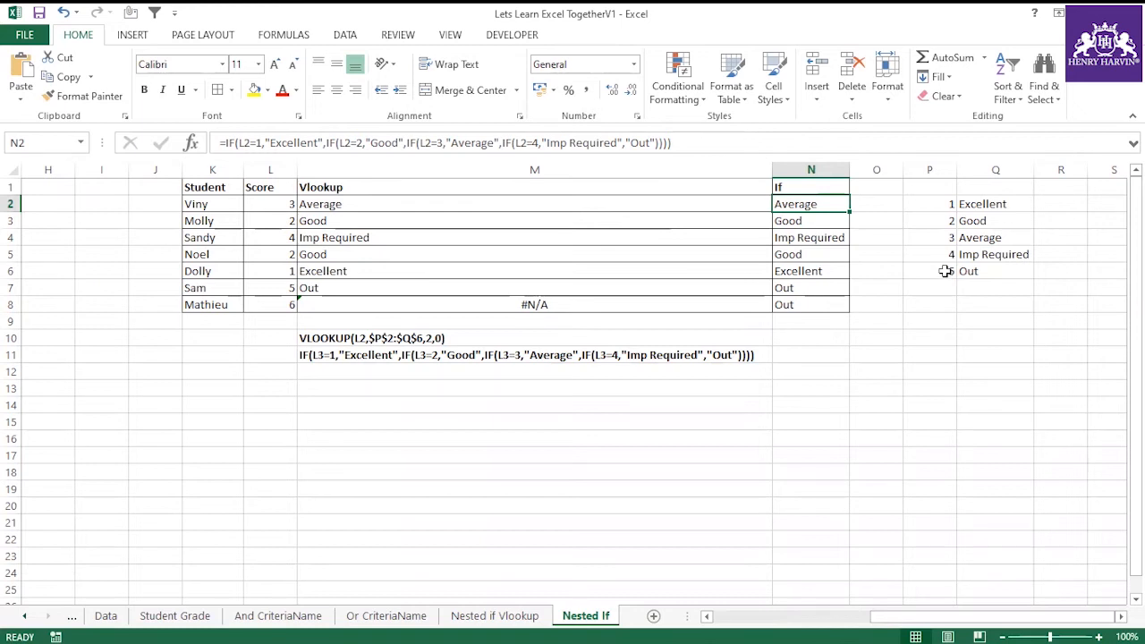
pyautogui.click(812, 302)
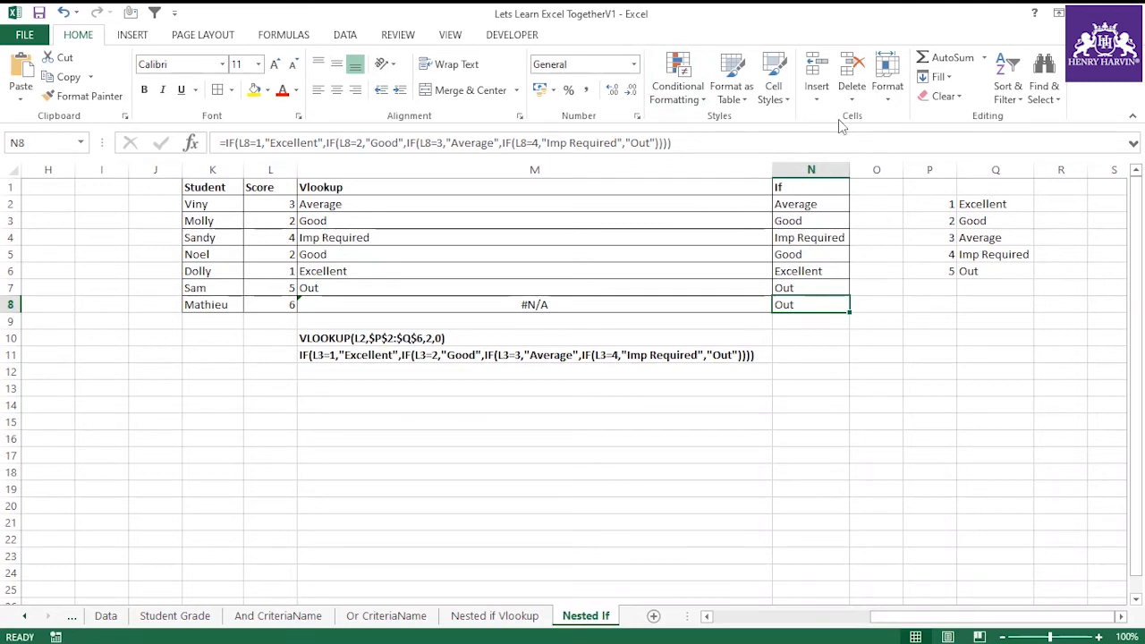
pyautogui.click(877, 338)
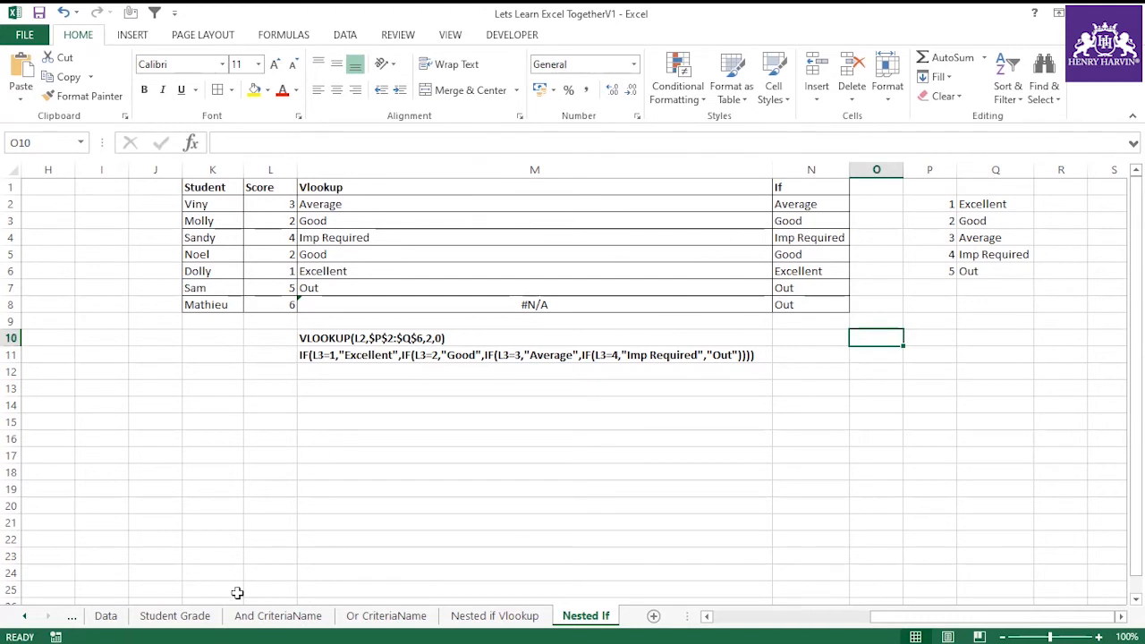
pyautogui.click(340, 421)
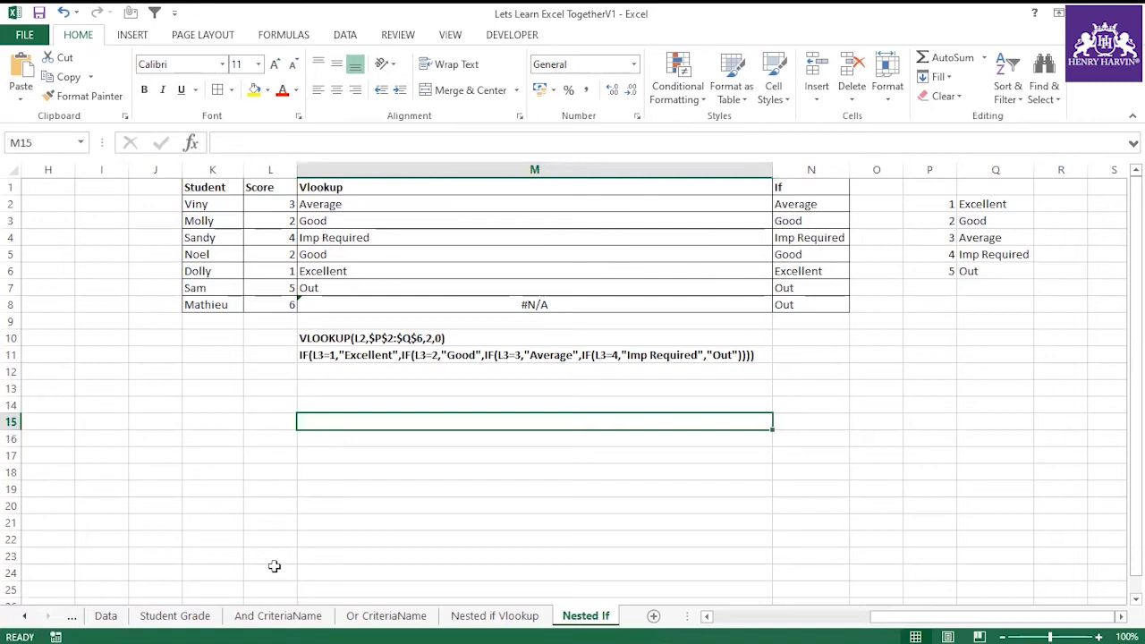
# Step: Open the Student Grade sheet and review the grading rule in G1 and the criterion and category in I1:J1
pyautogui.click(190, 616)
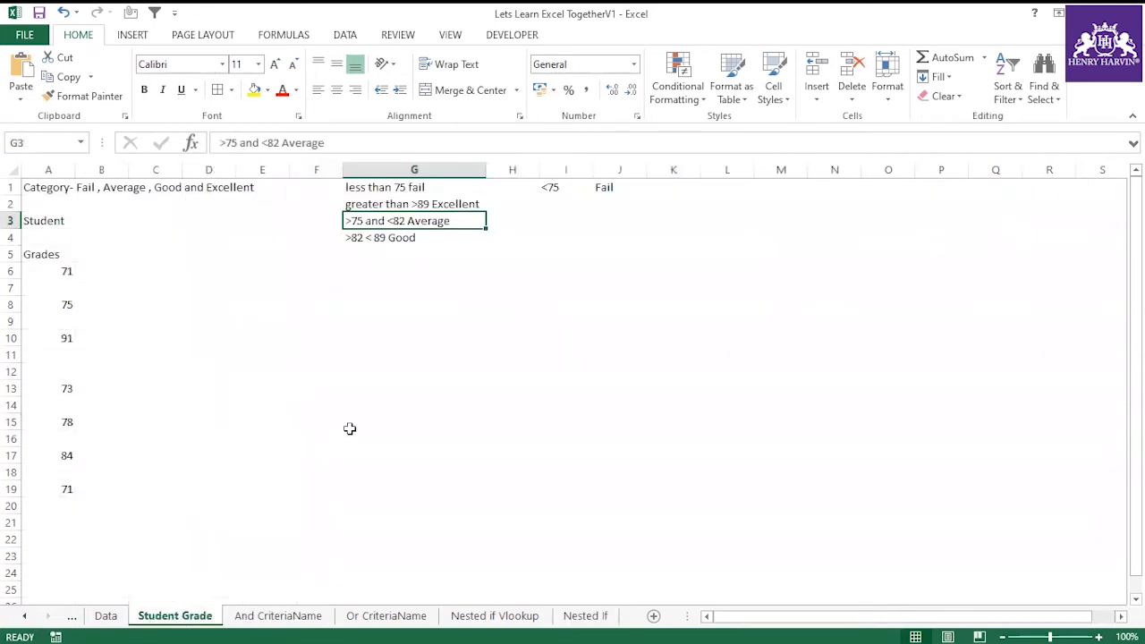
pyautogui.click(452, 336)
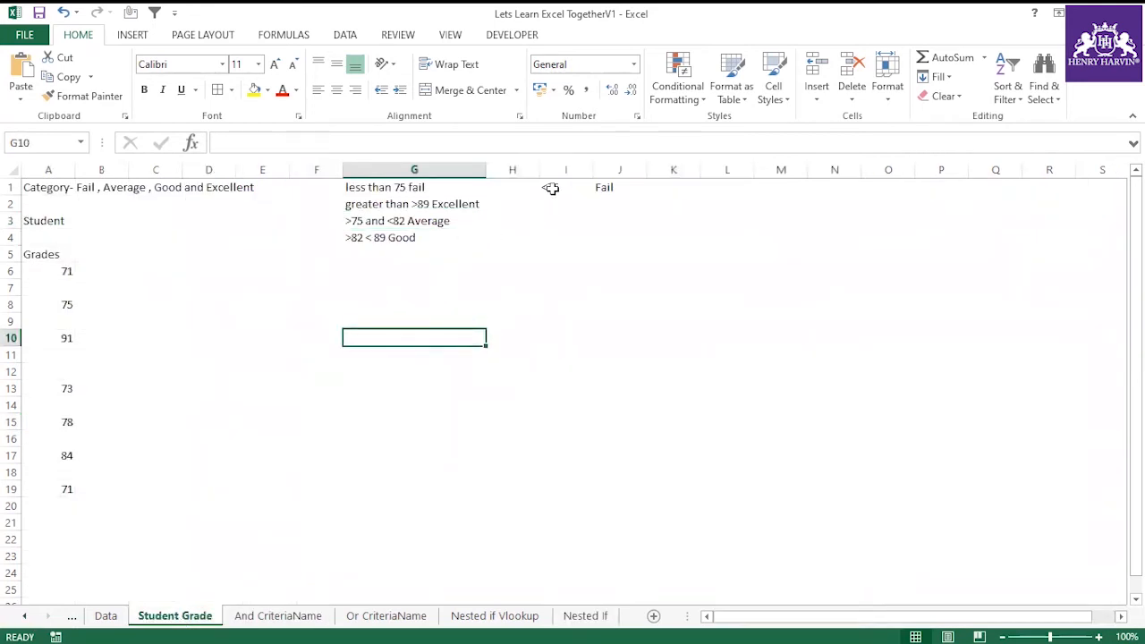
pyautogui.click(372, 189)
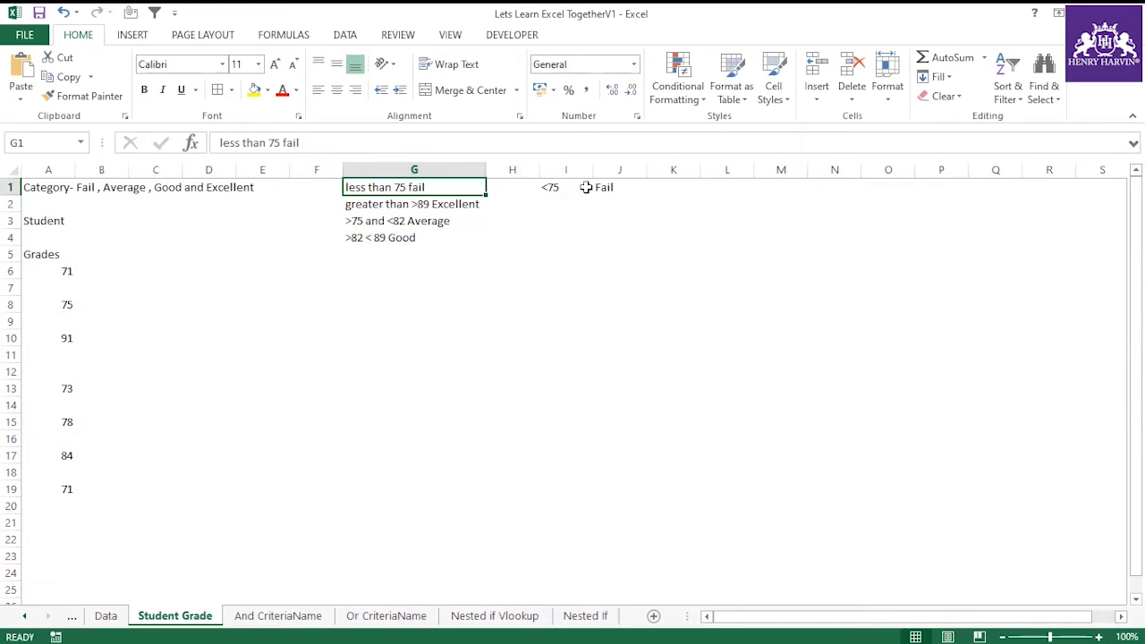
pyautogui.click(603, 187)
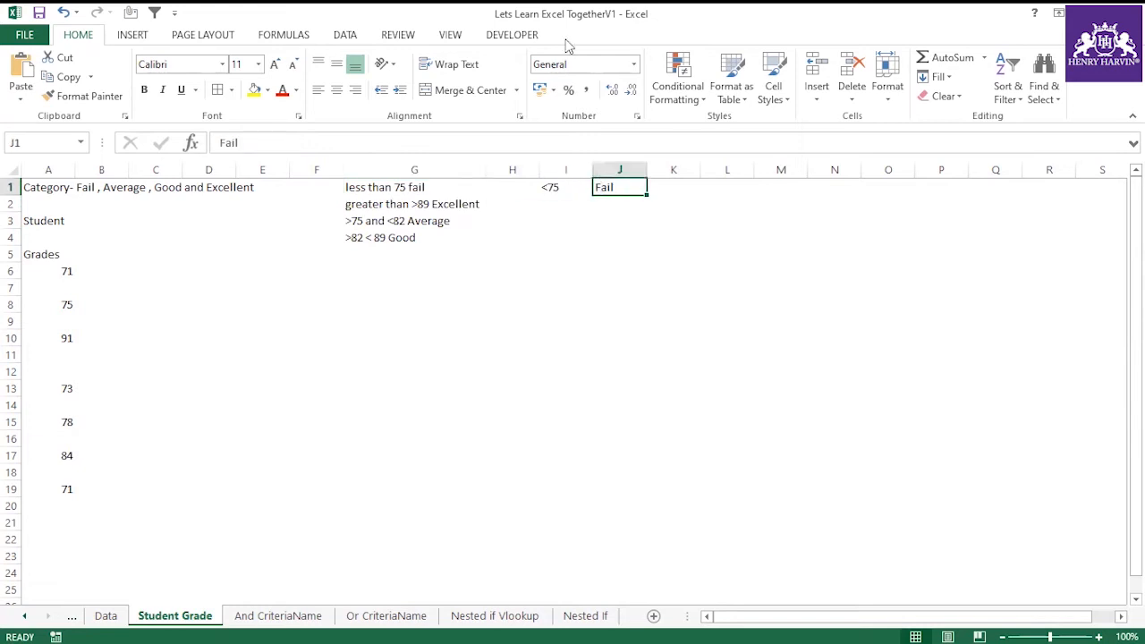
pyautogui.click(552, 187)
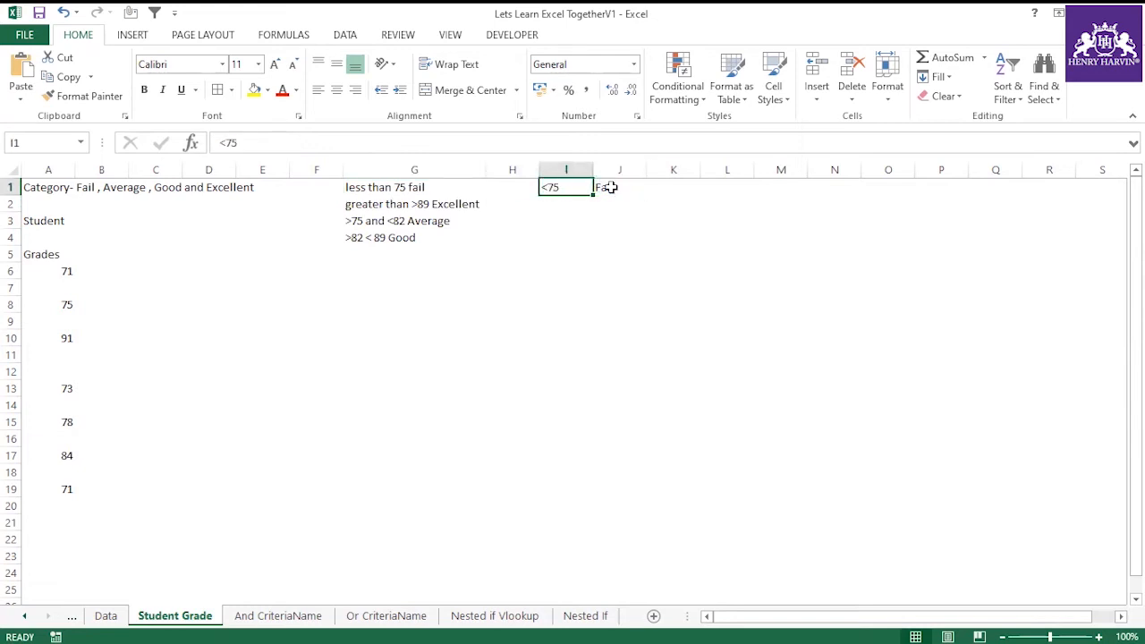
pyautogui.click(579, 237)
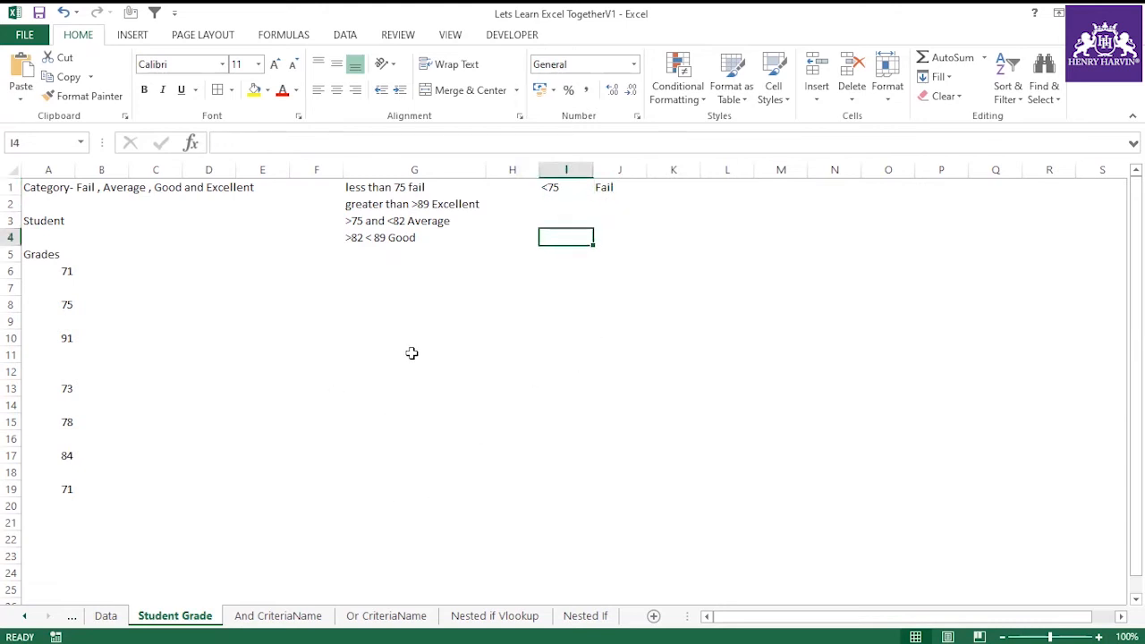
pyautogui.click(608, 188)
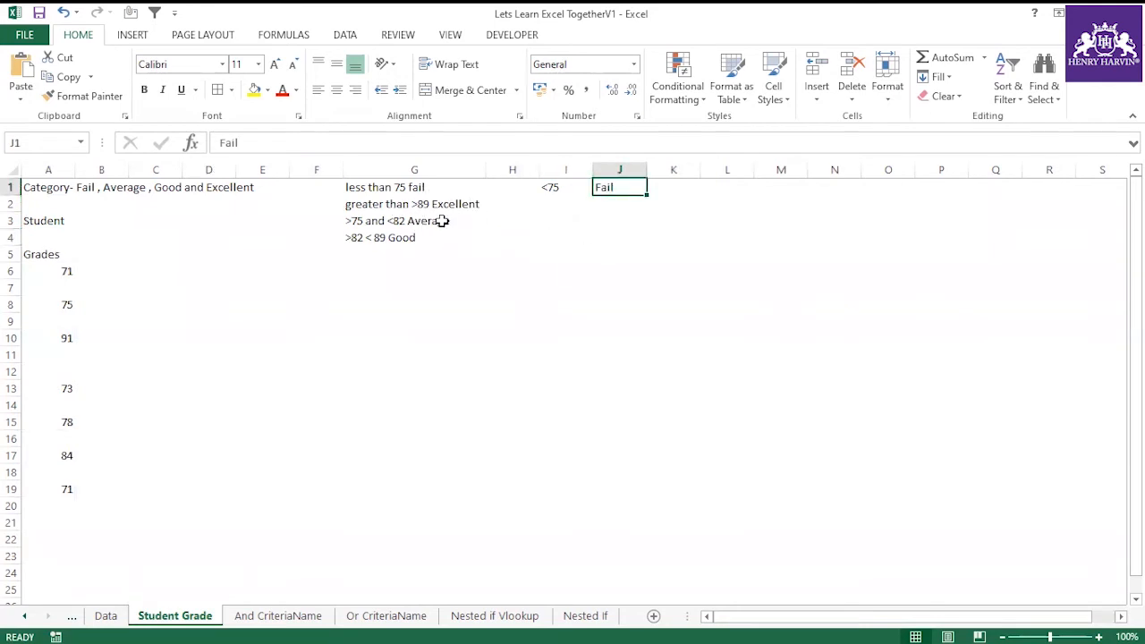
# Step: Enter the criterion <82 in cell I2, below the <75 criterion
pyautogui.click(560, 204)
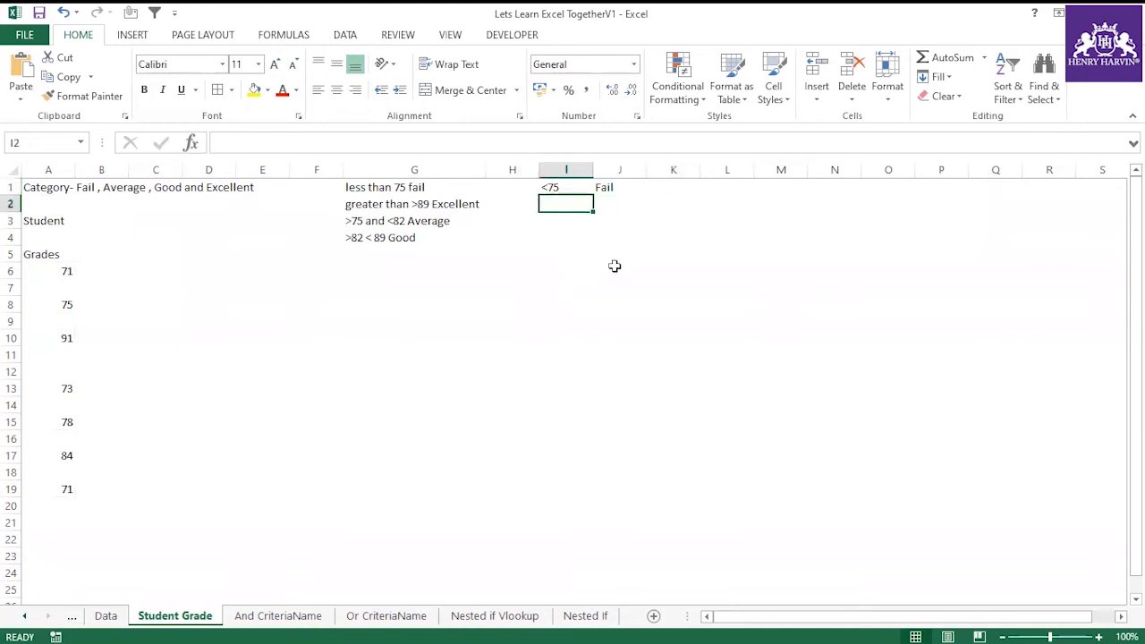
pyautogui.write('<')
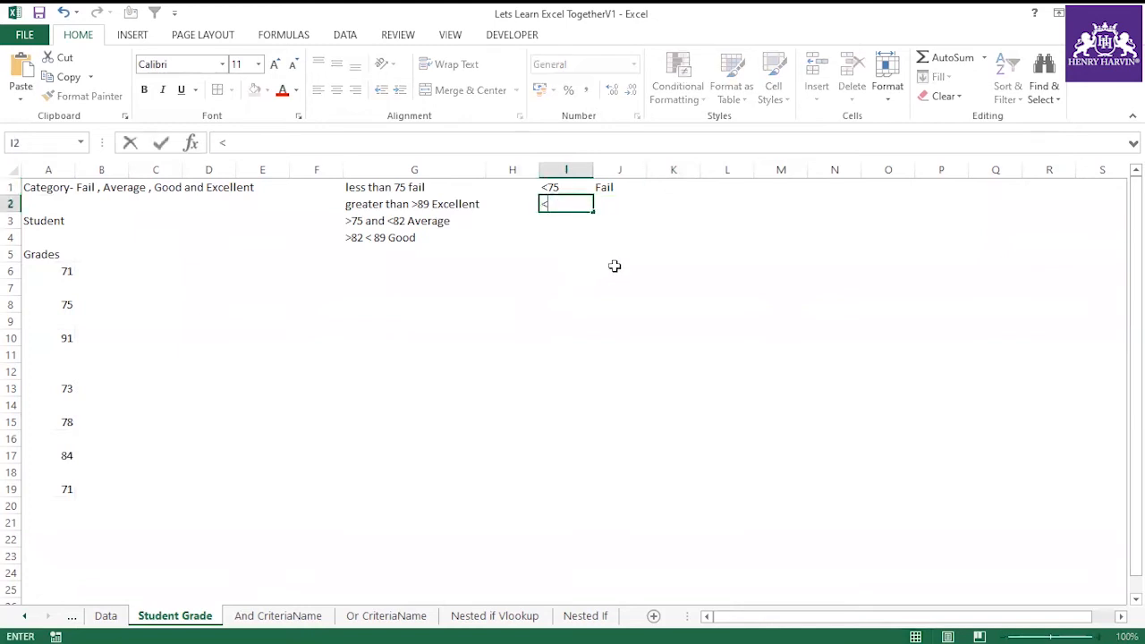
pyautogui.write('82')
pyautogui.click(617, 202)
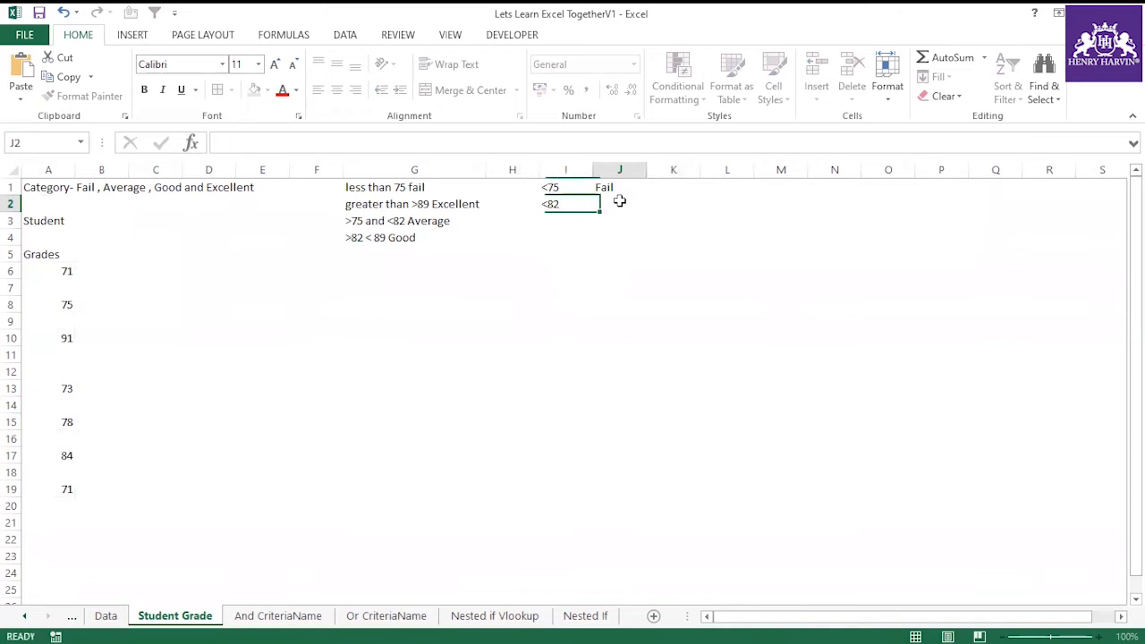
# Step: Enter Average in J2, and add the <89 criterion with the category Good in I3:J3
pyautogui.write('Average')
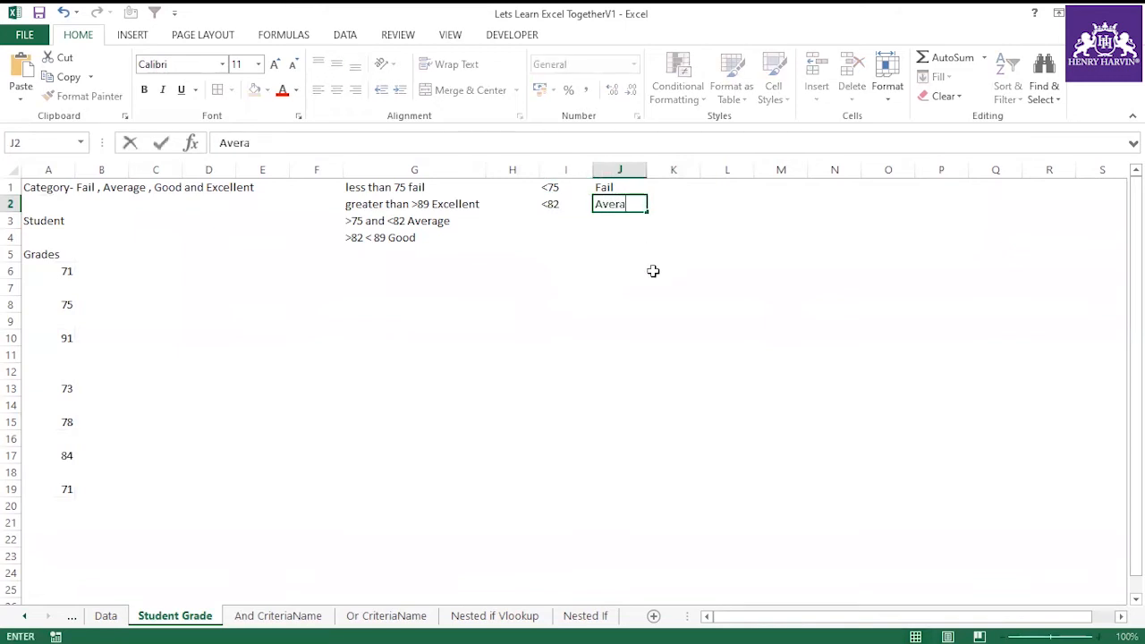
pyautogui.click(653, 271)
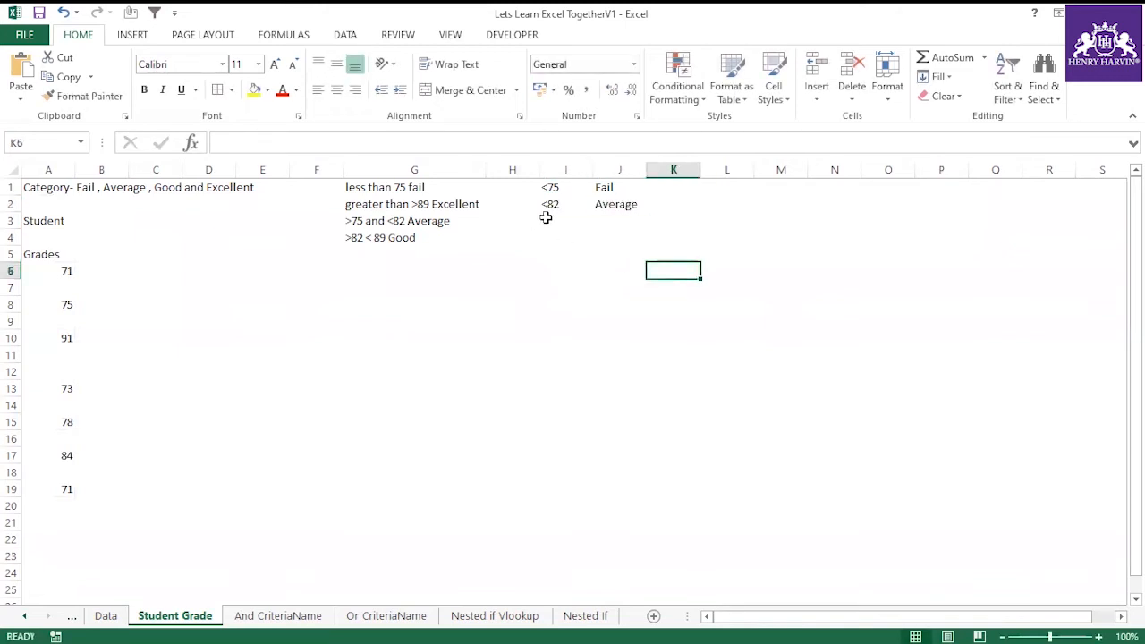
pyautogui.click(545, 218)
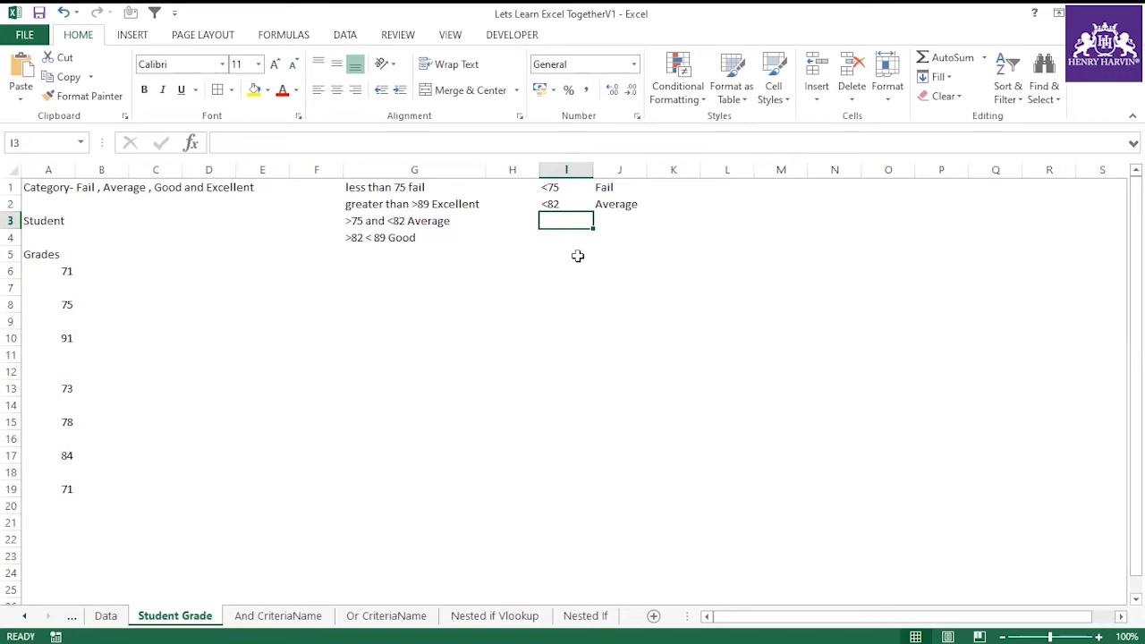
pyautogui.write('<')
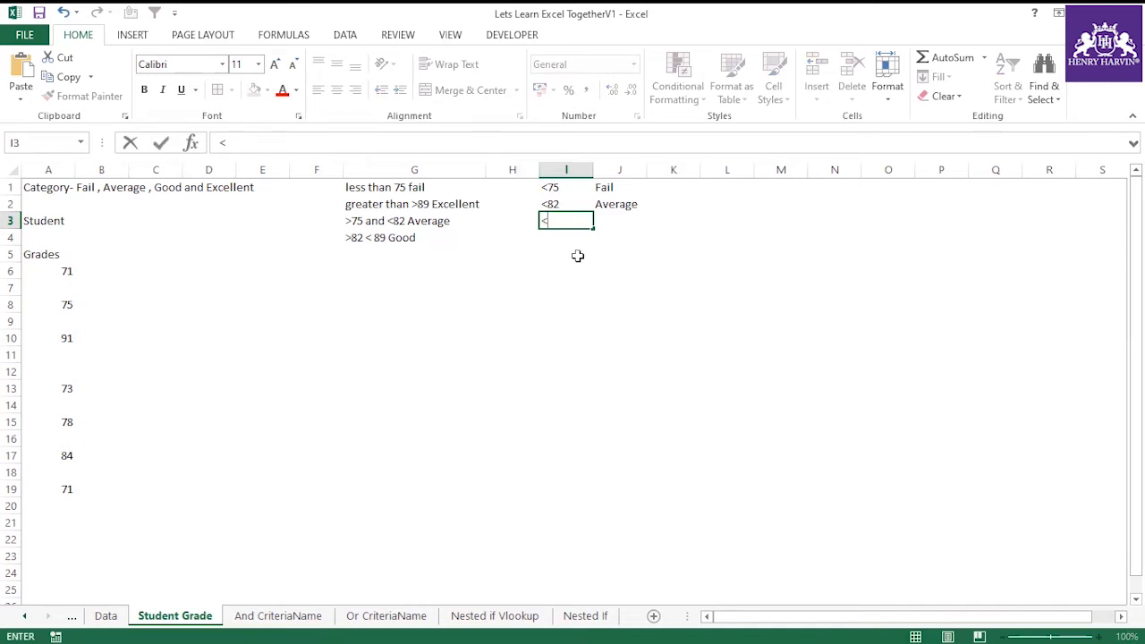
pyautogui.press('BackSpace')
pyautogui.click(380, 234)
pyautogui.click(567, 225)
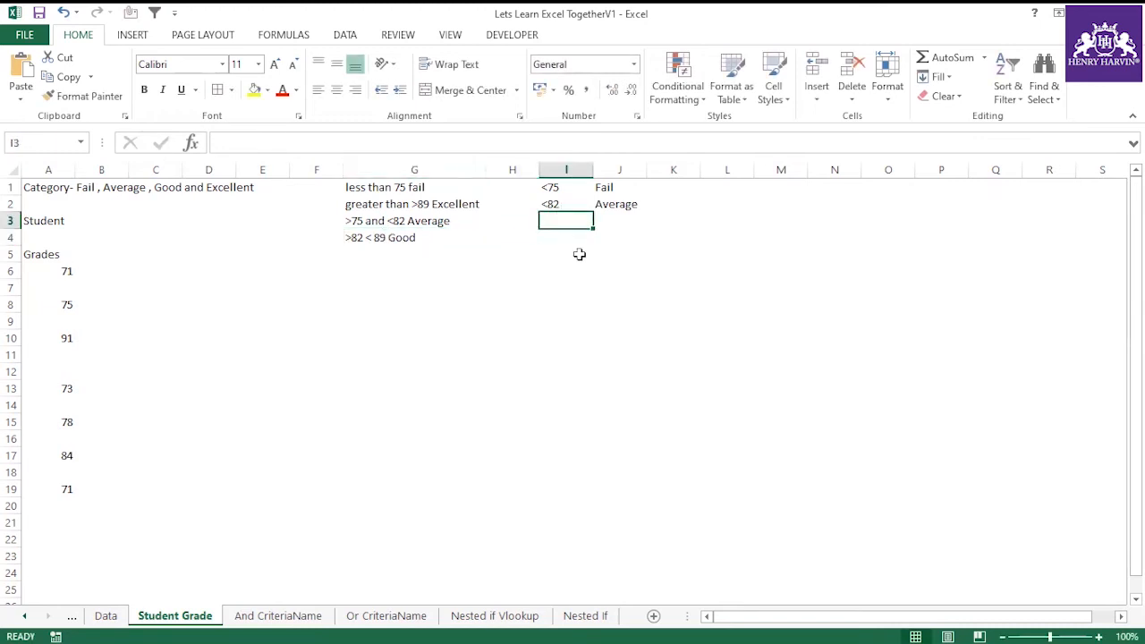
pyautogui.write('<89')
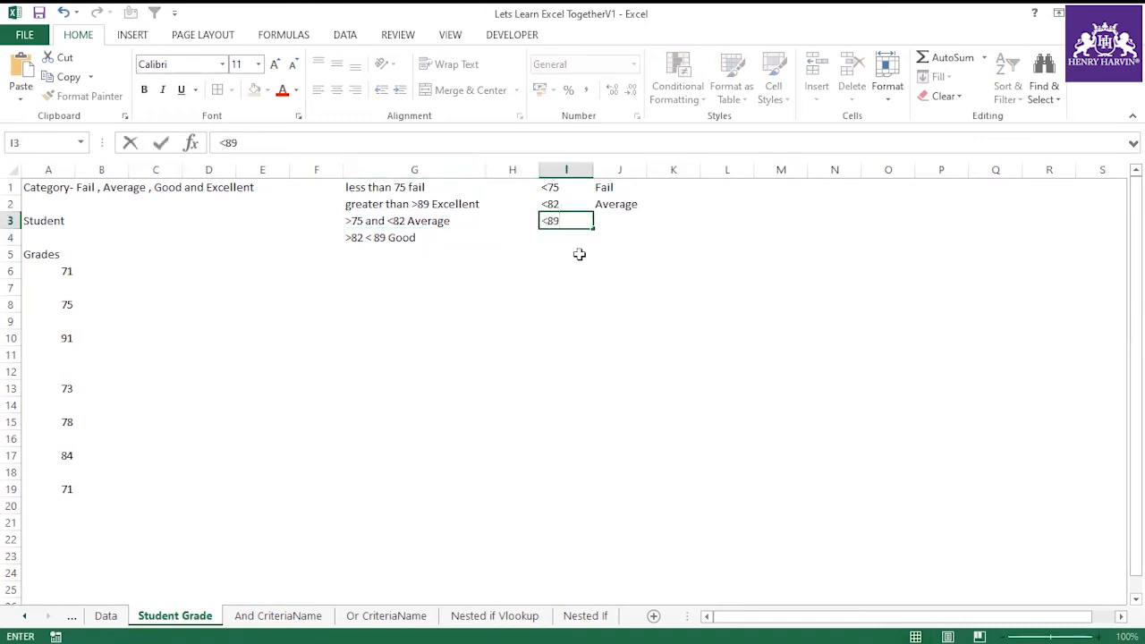
pyautogui.click(626, 219)
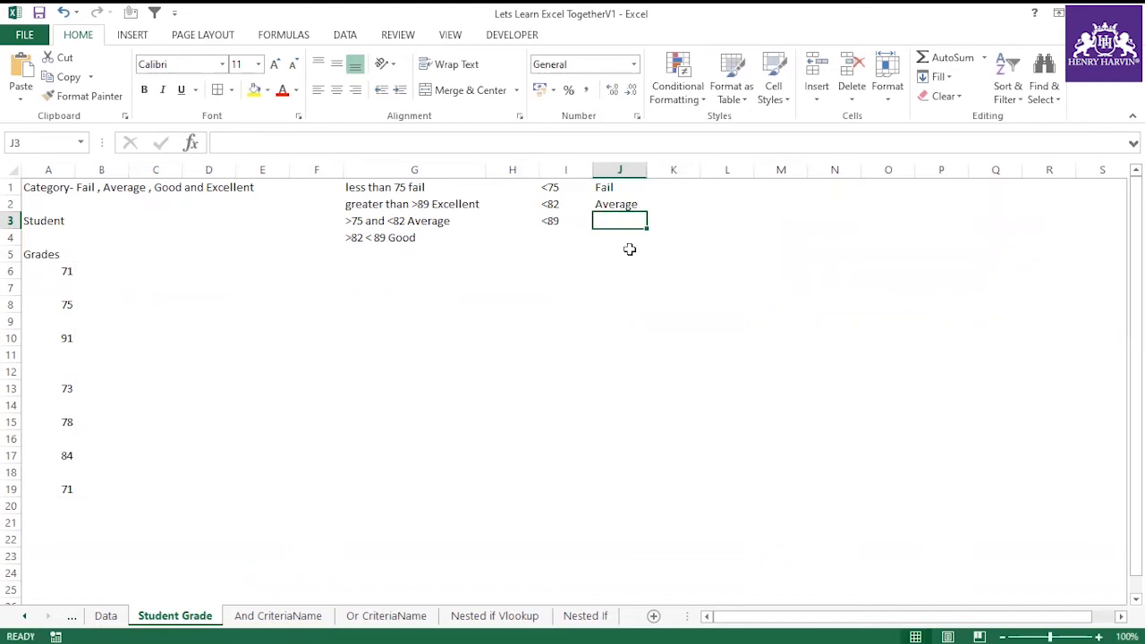
pyautogui.write('Good')
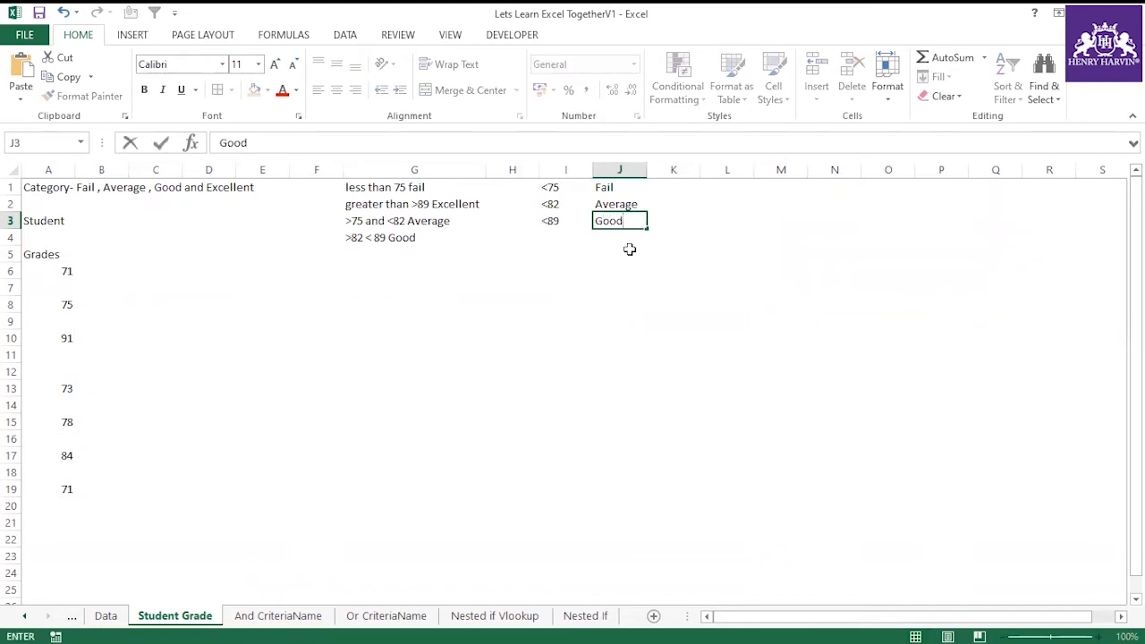
# Step: Add the >89 criterion with the category Excellent in I4:J4
pyautogui.click(562, 240)
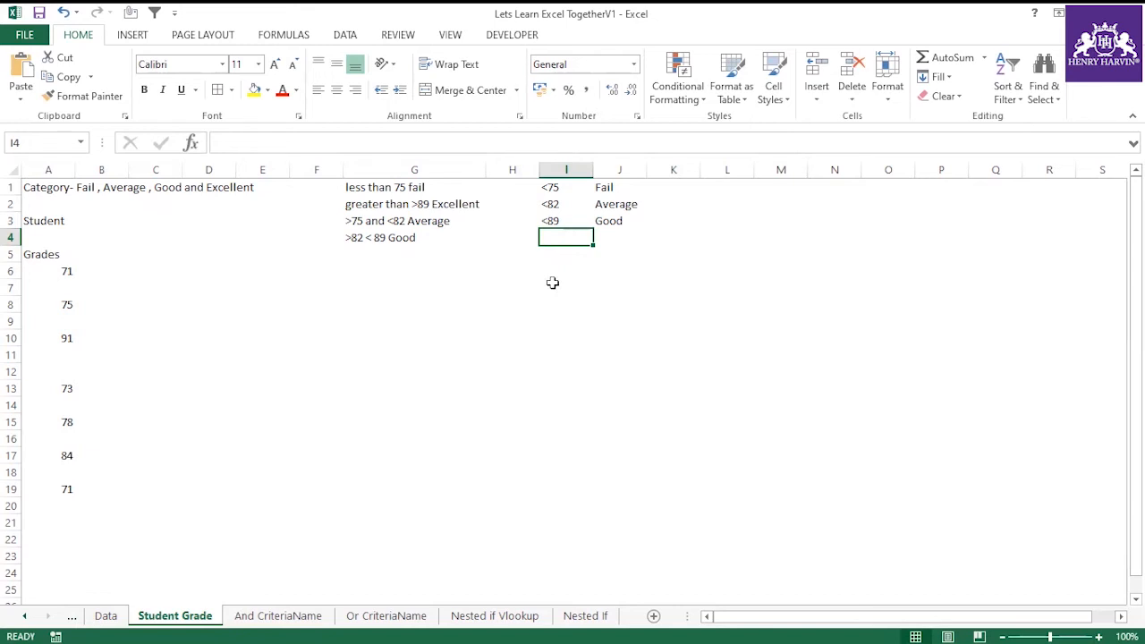
pyautogui.write('>89')
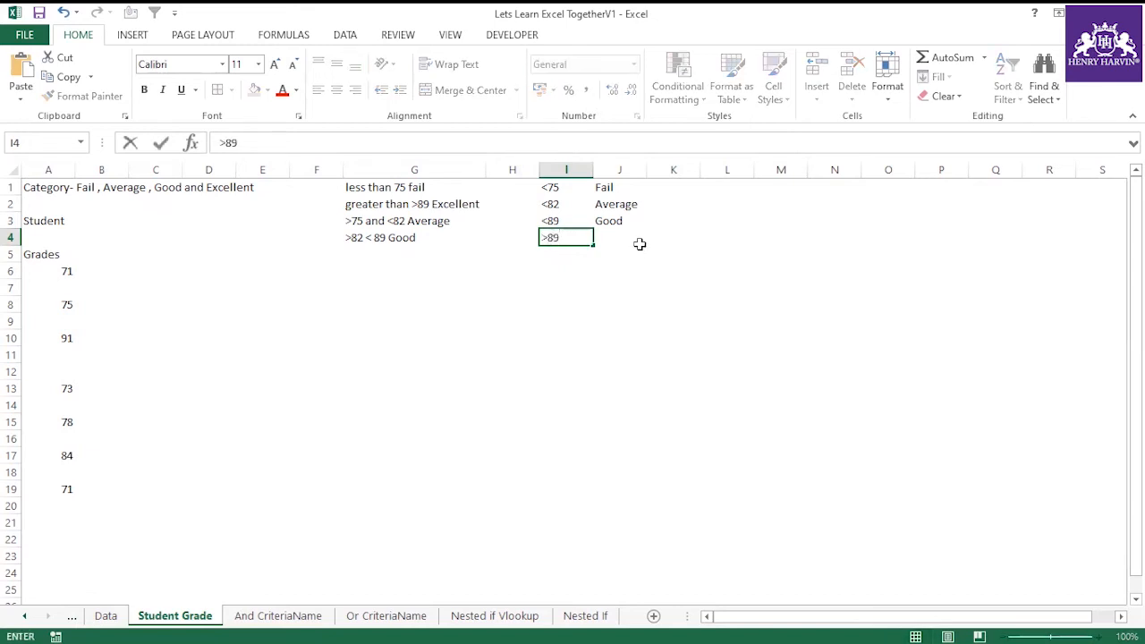
pyautogui.press('Tab')
pyautogui.write('Exc')
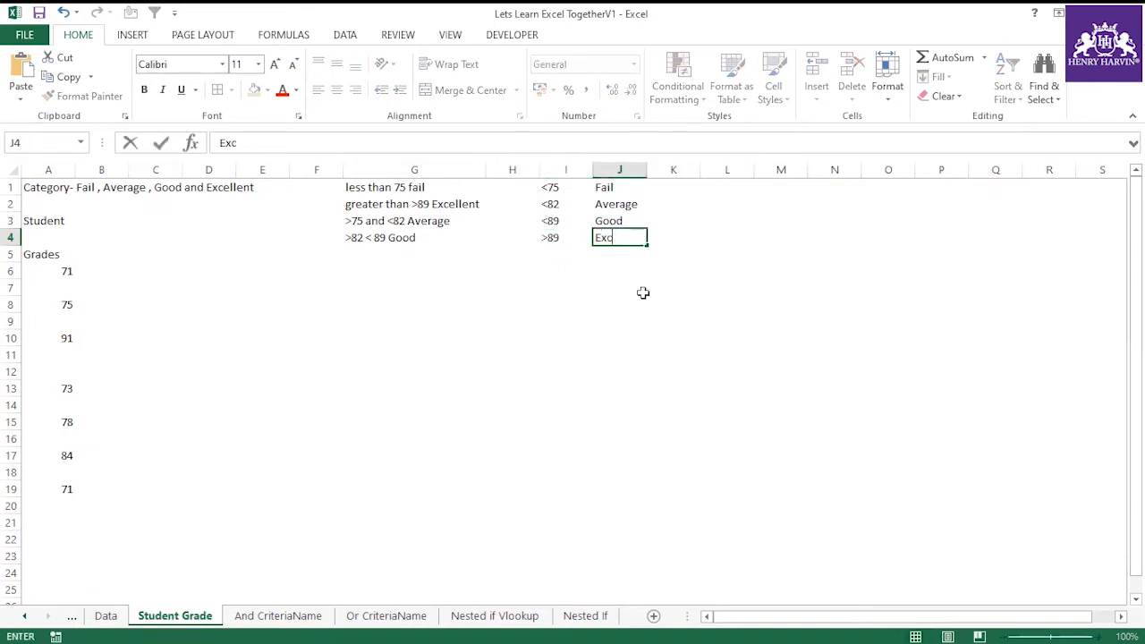
pyautogui.write('ellent')
pyautogui.click(511, 291)
pyautogui.moveTo(552, 189); pyautogui.dragTo(639, 240)
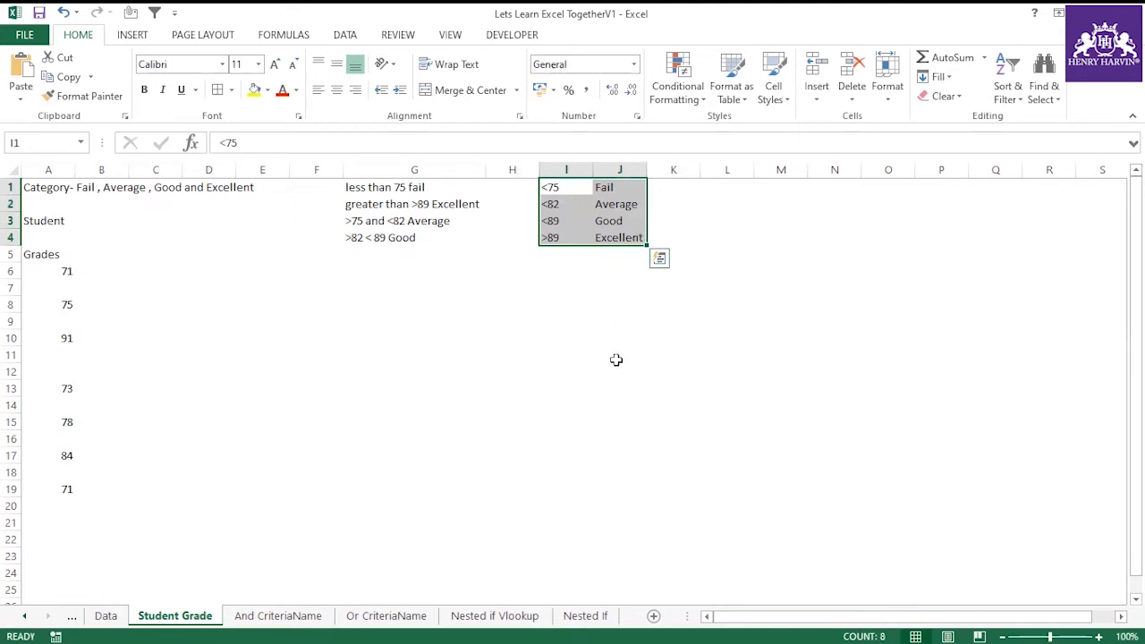
# Step: Begin an IF formula in C6 that tests A6<75 and returns "Fail" when true
pyautogui.click(134, 266)
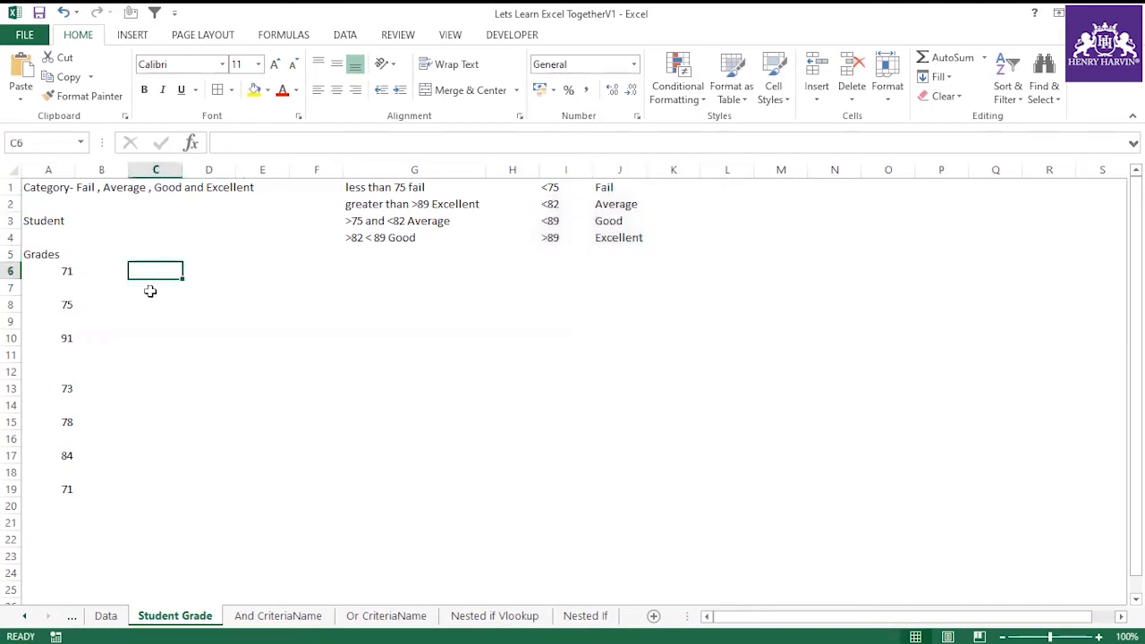
pyautogui.write('=if')
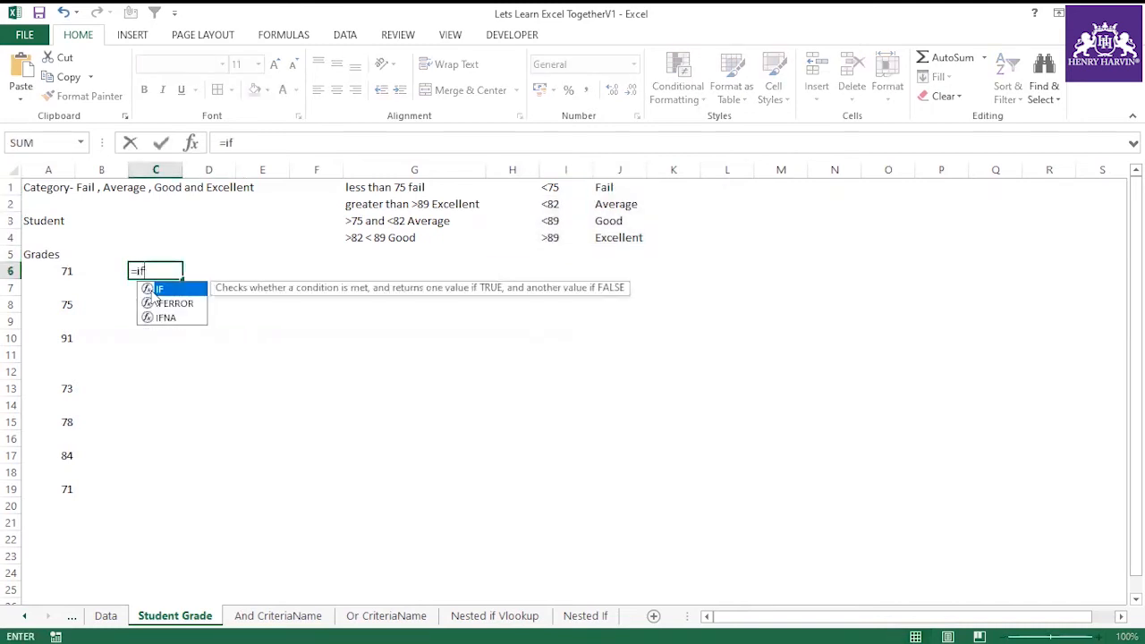
pyautogui.write('(')
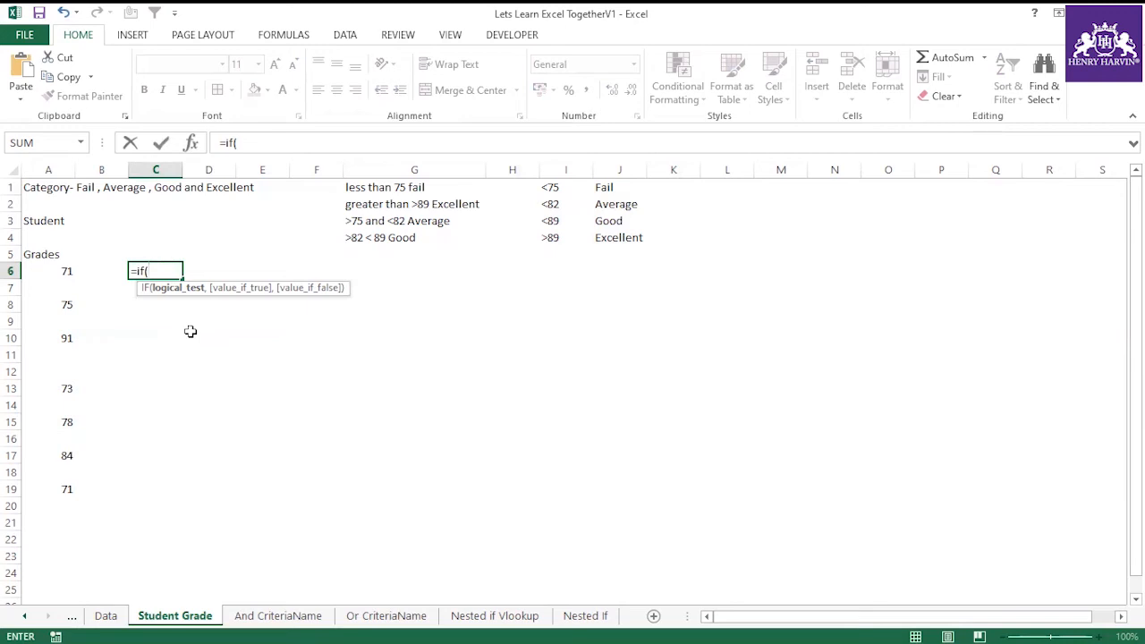
pyautogui.click(63, 268)
pyautogui.write('<75,')
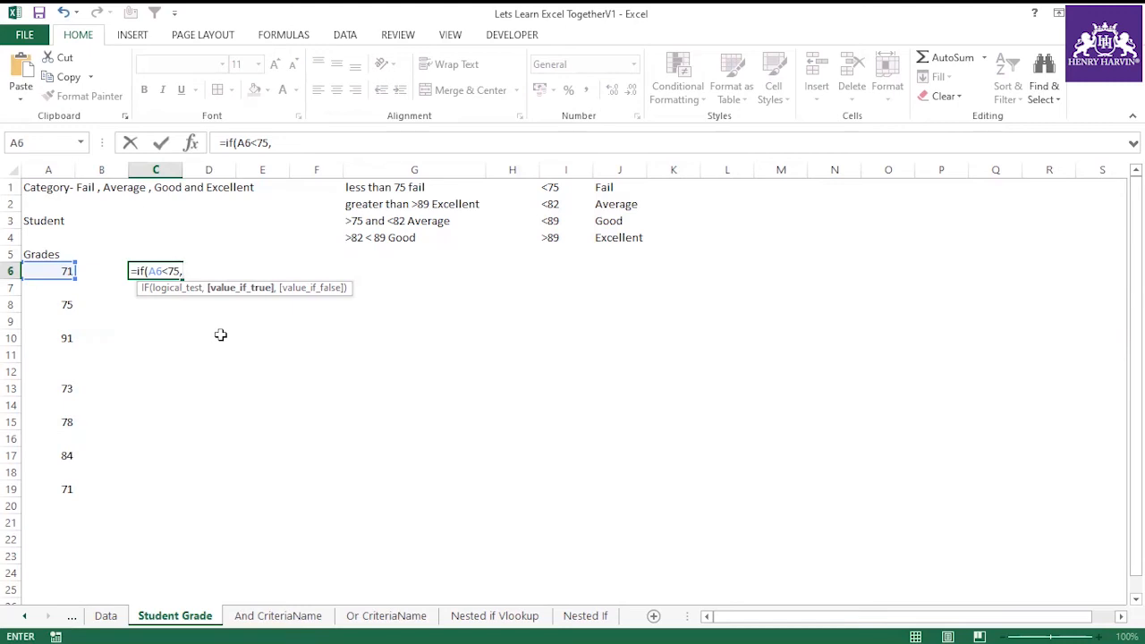
pyautogui.write('"Fail"')
pyautogui.write(',')
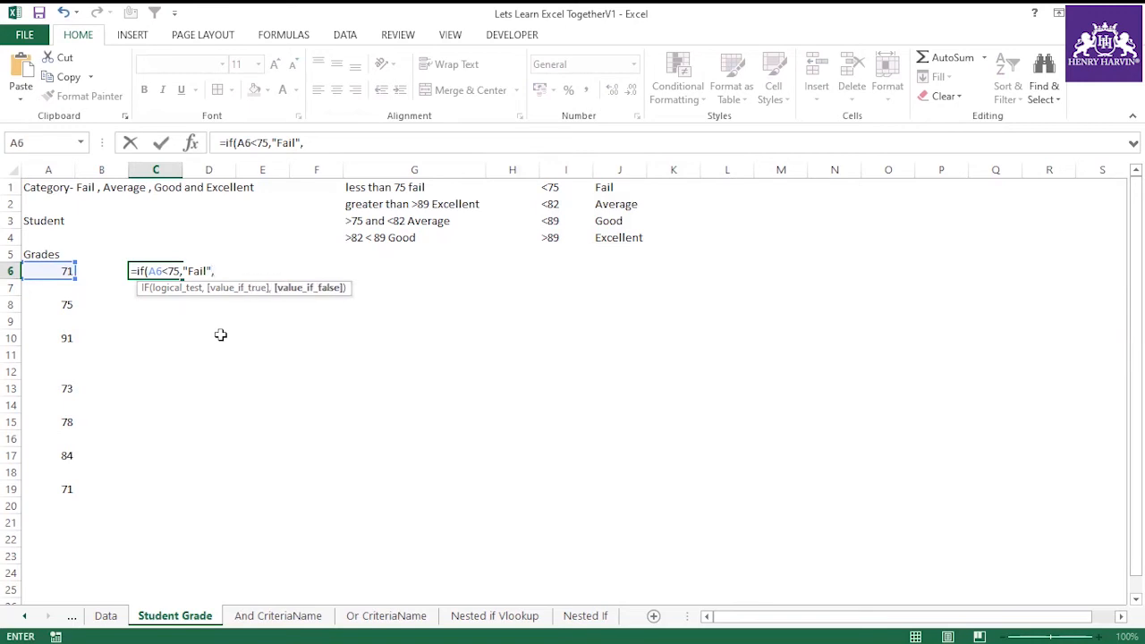
# Step: Nest a second IF in the C6 formula that tests A6<82 and returns "Average" when true
pyautogui.write('if')
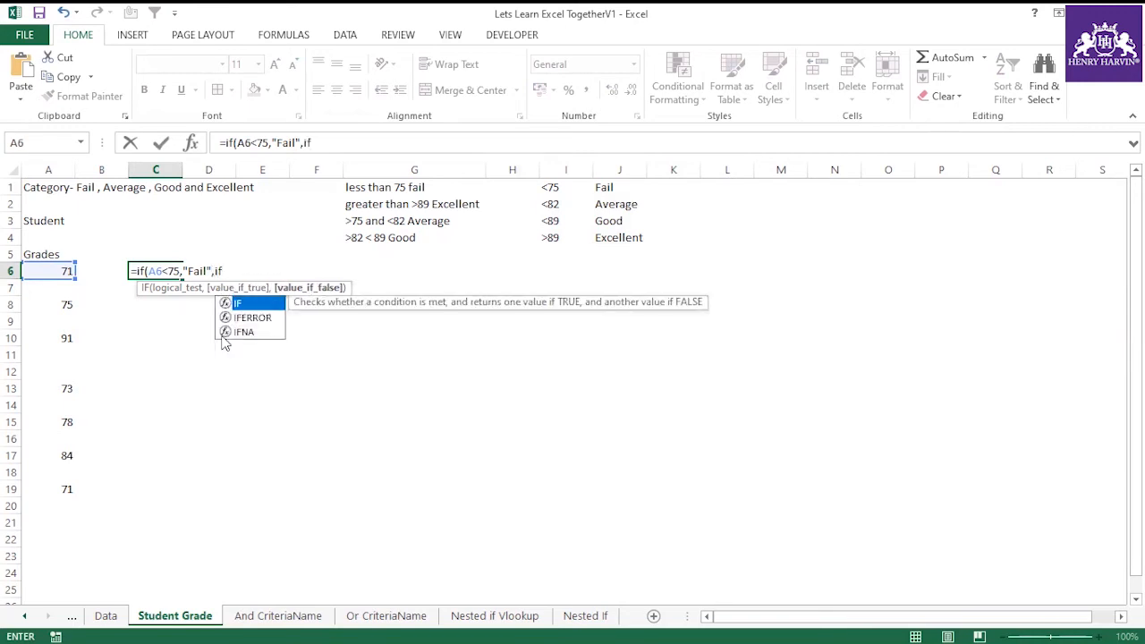
pyautogui.write('(')
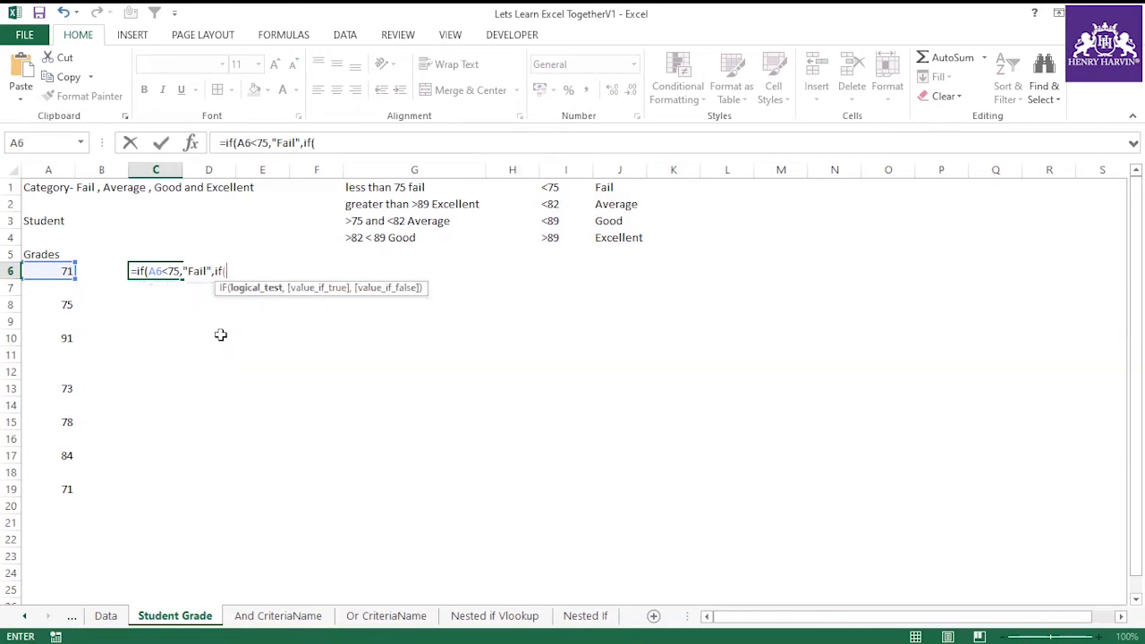
pyautogui.click(51, 271)
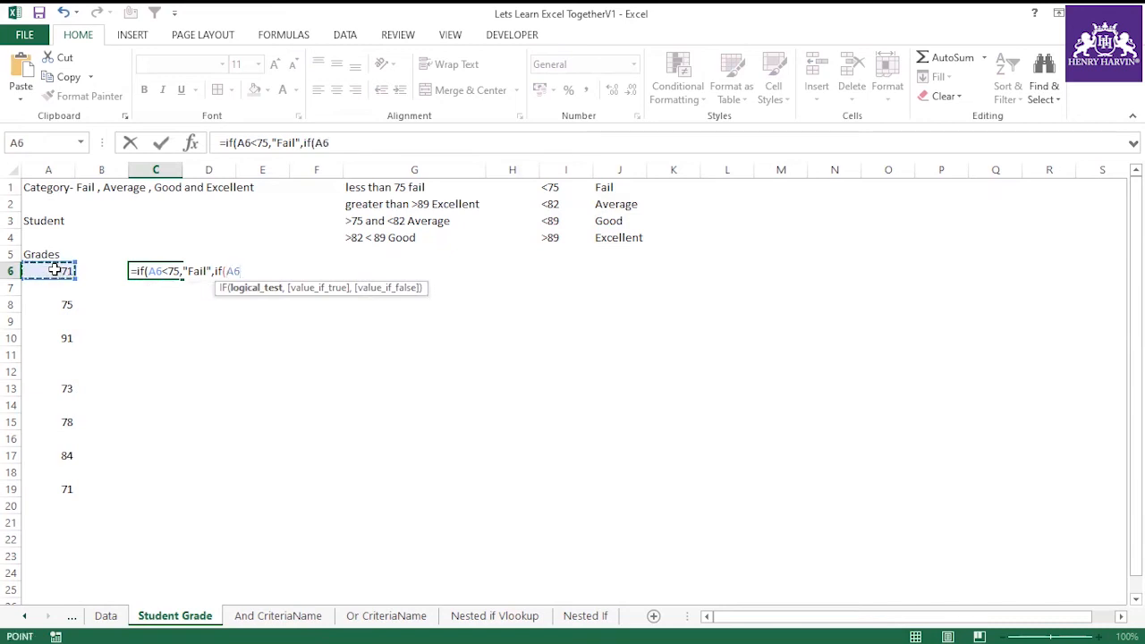
pyautogui.write('<82,"Aver')
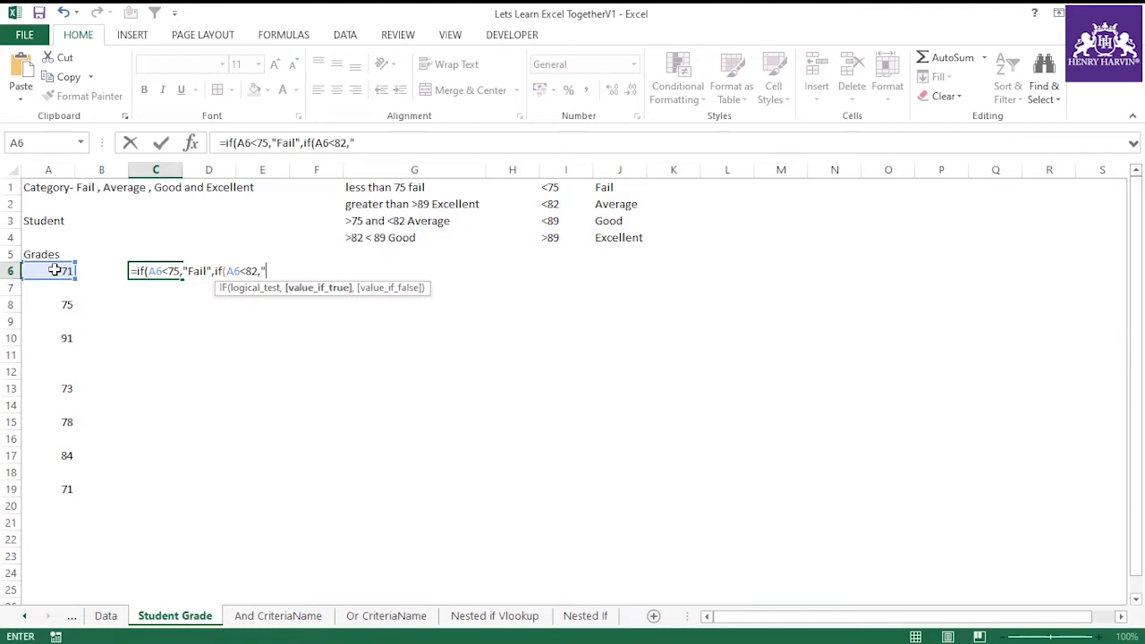
pyautogui.write('age",if')
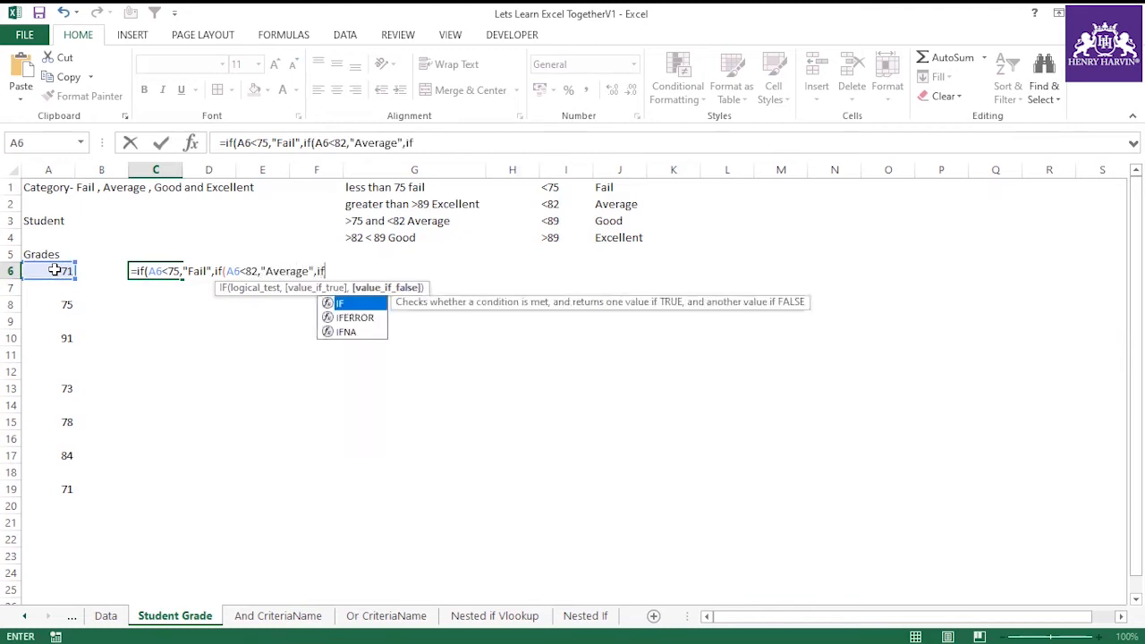
# Step: Complete the C6 formula with a third nested IF returning "Good" for A6<89 and otherwise "Excellent"
pyautogui.write('(')
pyautogui.click(54, 269)
pyautogui.write('<')
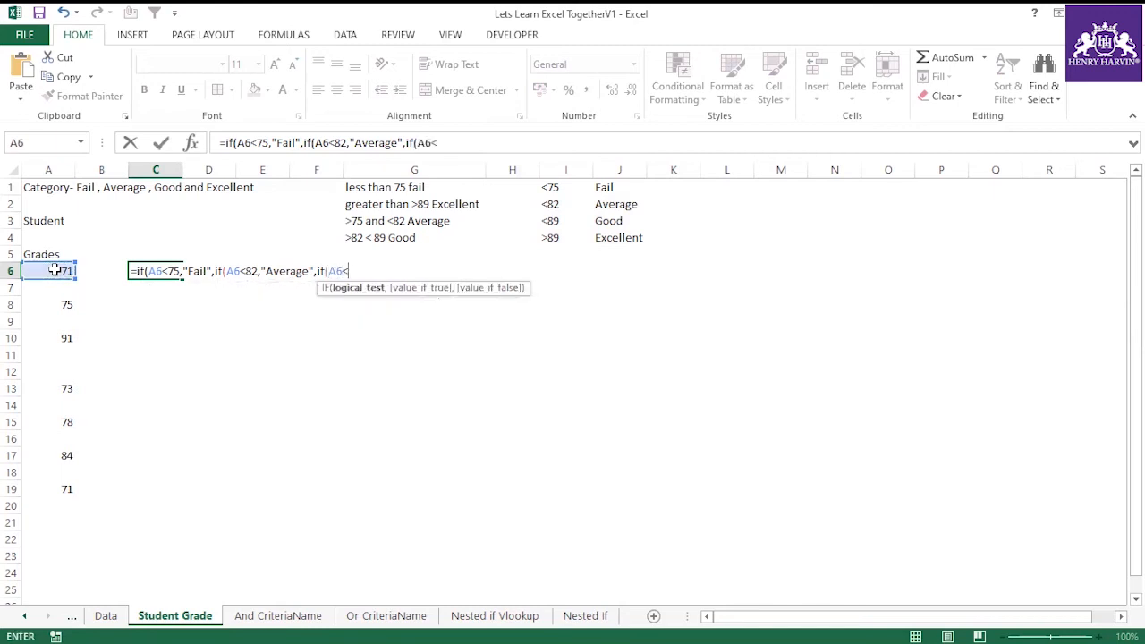
pyautogui.write('89,"Go')
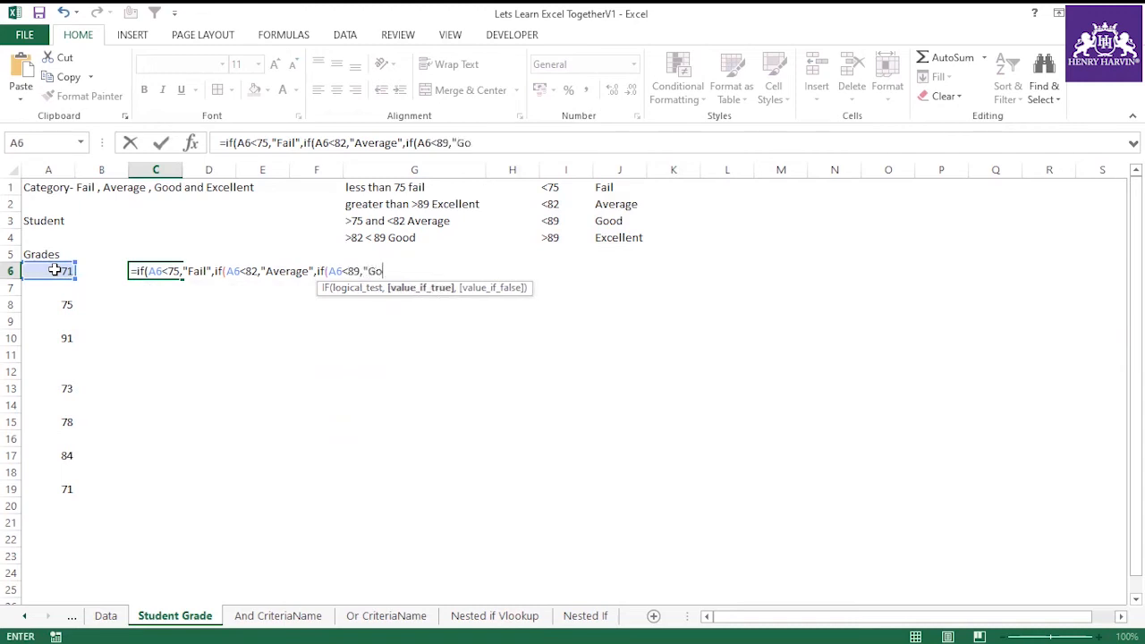
pyautogui.write('od"')
pyautogui.write(',')
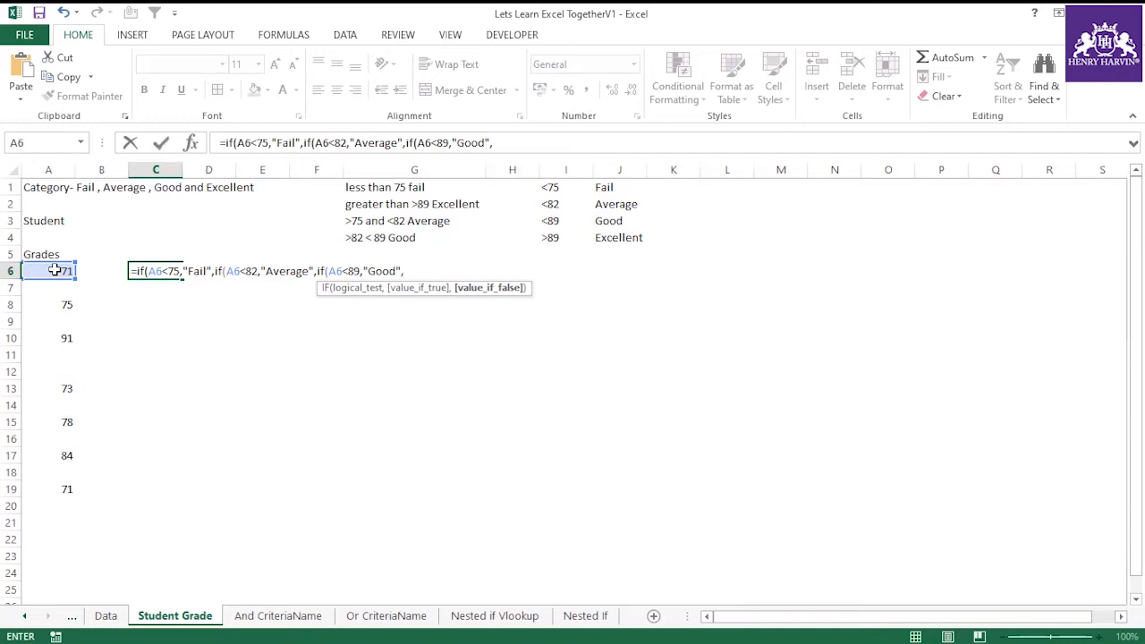
pyautogui.write('ellent"))')
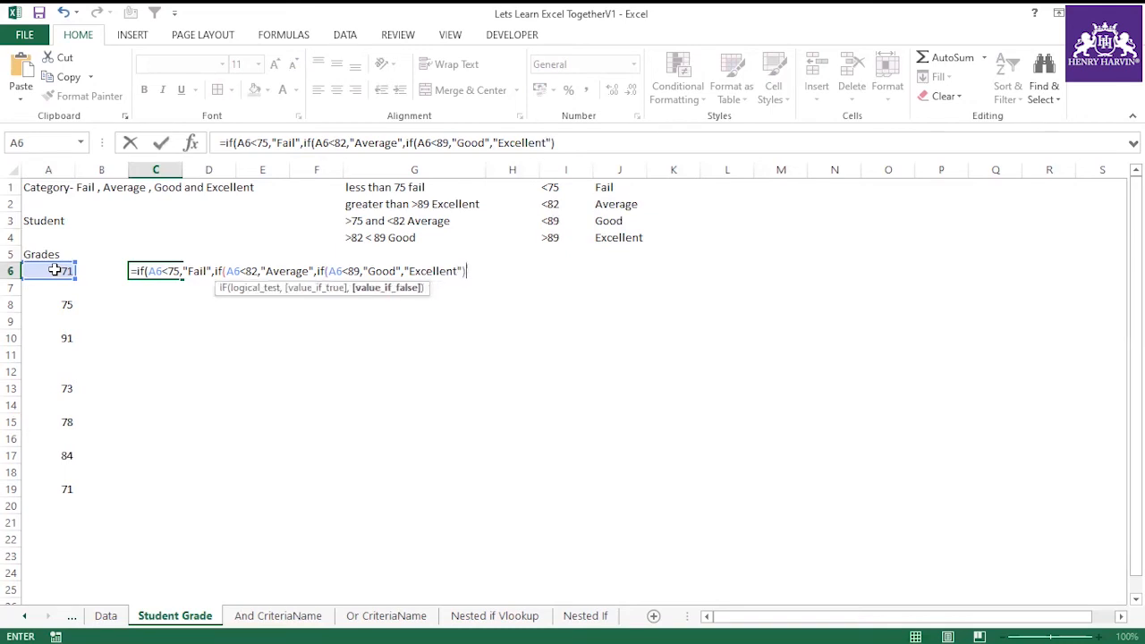
pyautogui.write(')')
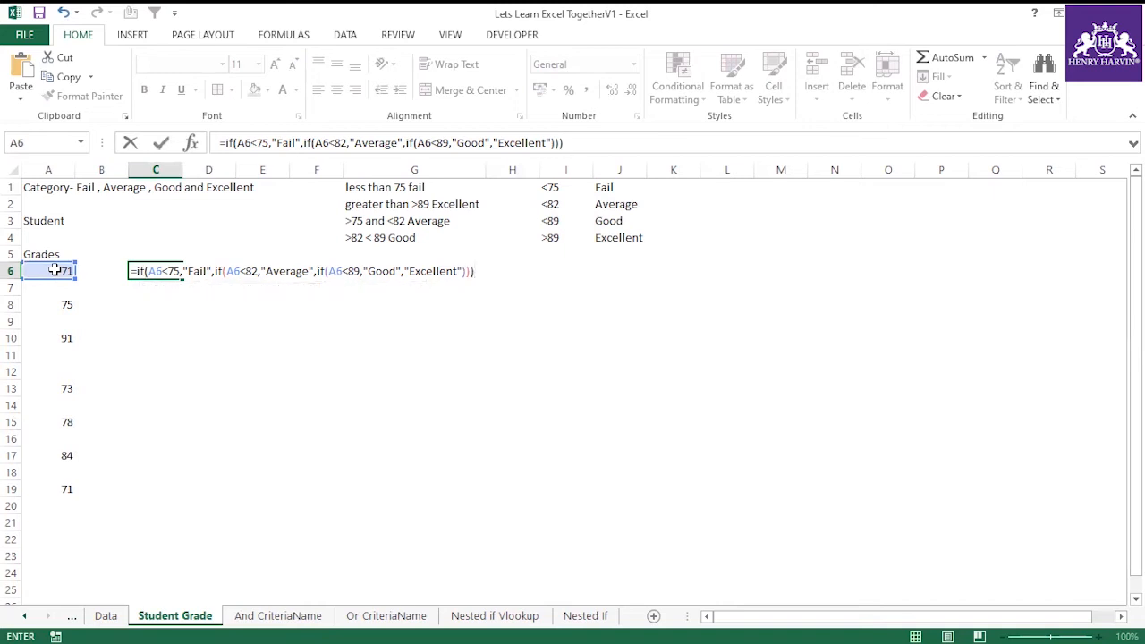
pyautogui.press('Return')
# Step: Copy the nested IF formula from C6 down to C19 and widen column C slightly
pyautogui.click(155, 273)
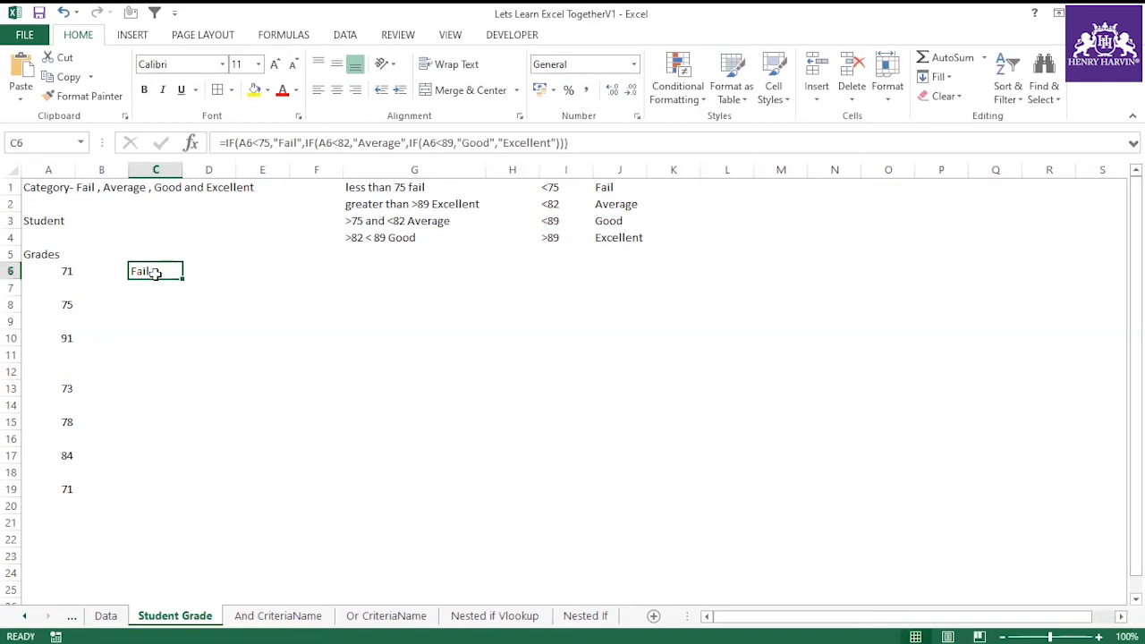
pyautogui.moveTo(181, 278); pyautogui.dragTo(169, 491)
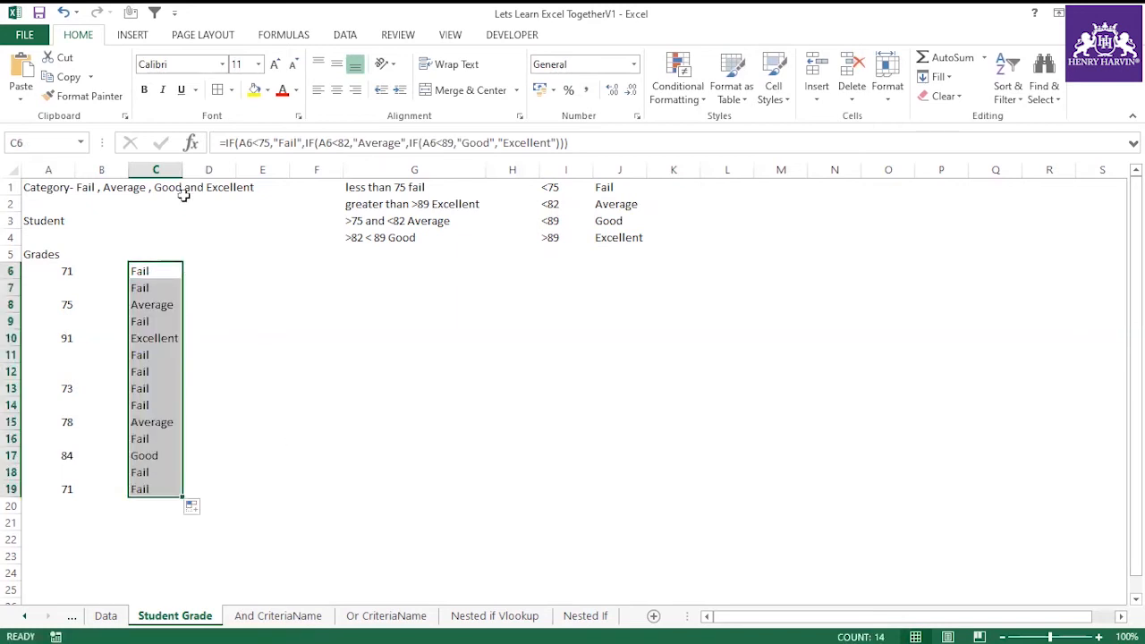
pyautogui.moveTo(182, 170); pyautogui.dragTo(192, 170)
# Step: Clear the column C formulas in the rows without a grade: C7, C9, C11, C12, C14, C16 and C18
pyautogui.click(164, 288)
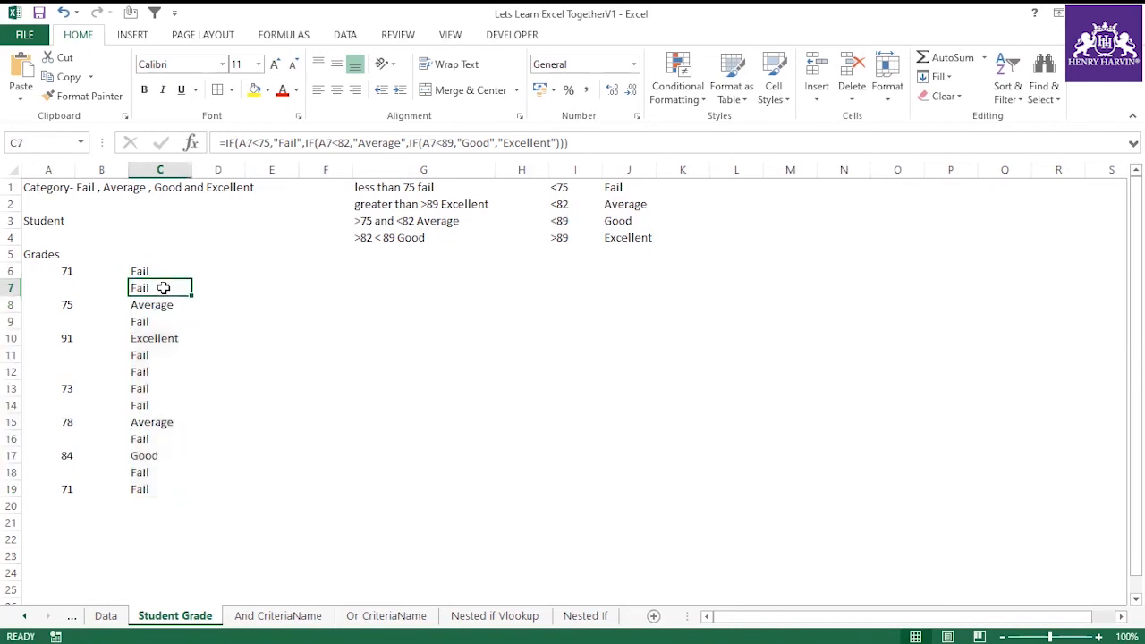
pyautogui.press('Delete')
pyautogui.click(161, 321)
pyautogui.press('Delete')
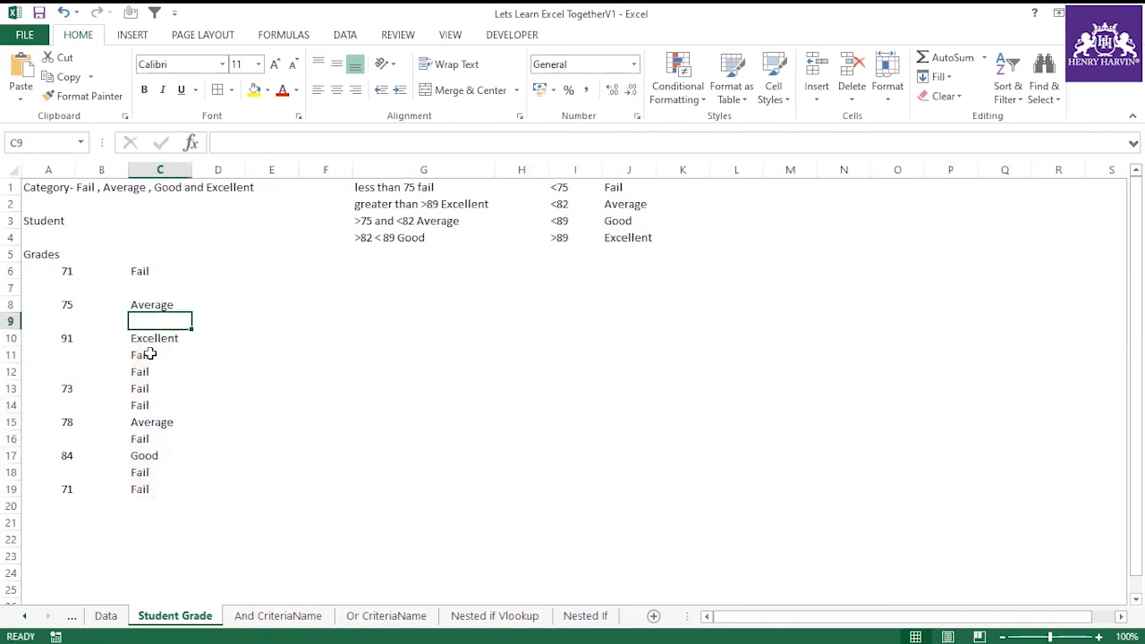
pyautogui.click(149, 355)
pyautogui.press('Delete')
pyautogui.click(150, 371)
pyautogui.press('Delete')
pyautogui.click(149, 404)
pyautogui.press('Delete')
pyautogui.click(166, 442)
pyautogui.press('Delete')
pyautogui.click(167, 471)
pyautogui.press('Delete')
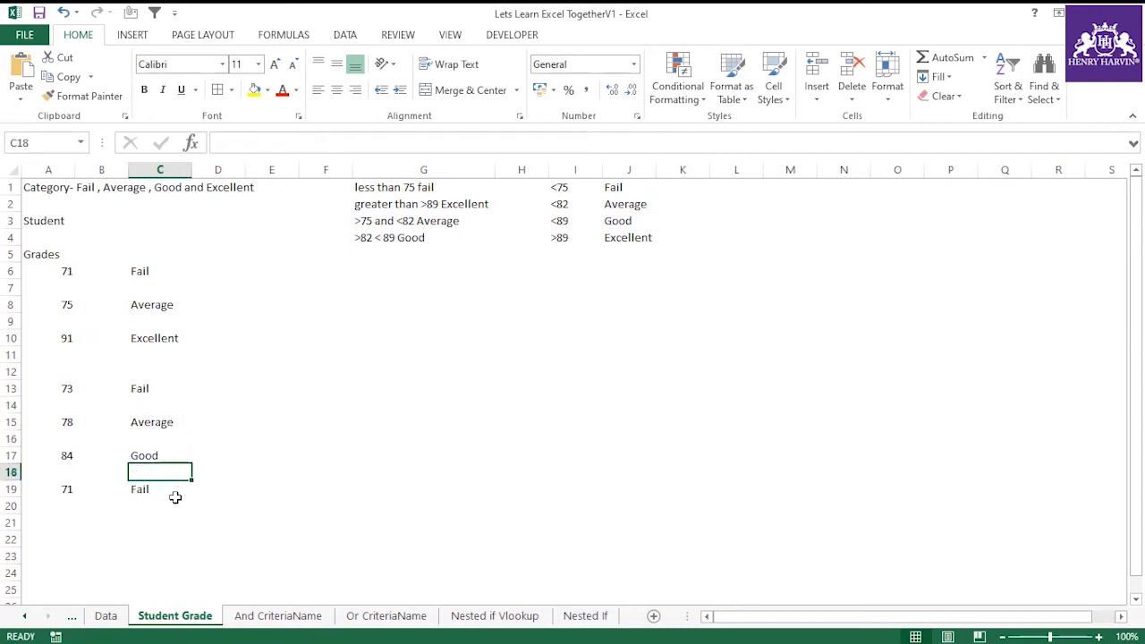
# Step: Apply all borders to the grades and results in A6:C19
pyautogui.click(181, 514)
pyautogui.moveTo(70, 271); pyautogui.dragTo(170, 491)
pyautogui.hotkey('alt', 'h')
pyautogui.press('b')
pyautogui.press('a')
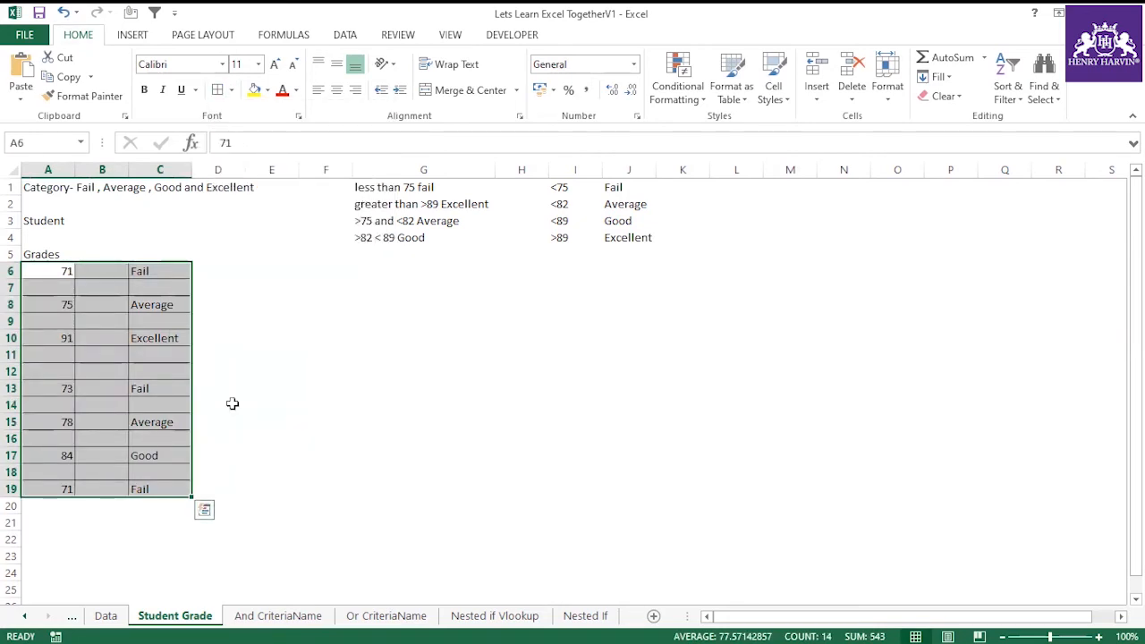
pyautogui.moveTo(51, 279); pyautogui.dragTo(143, 489)
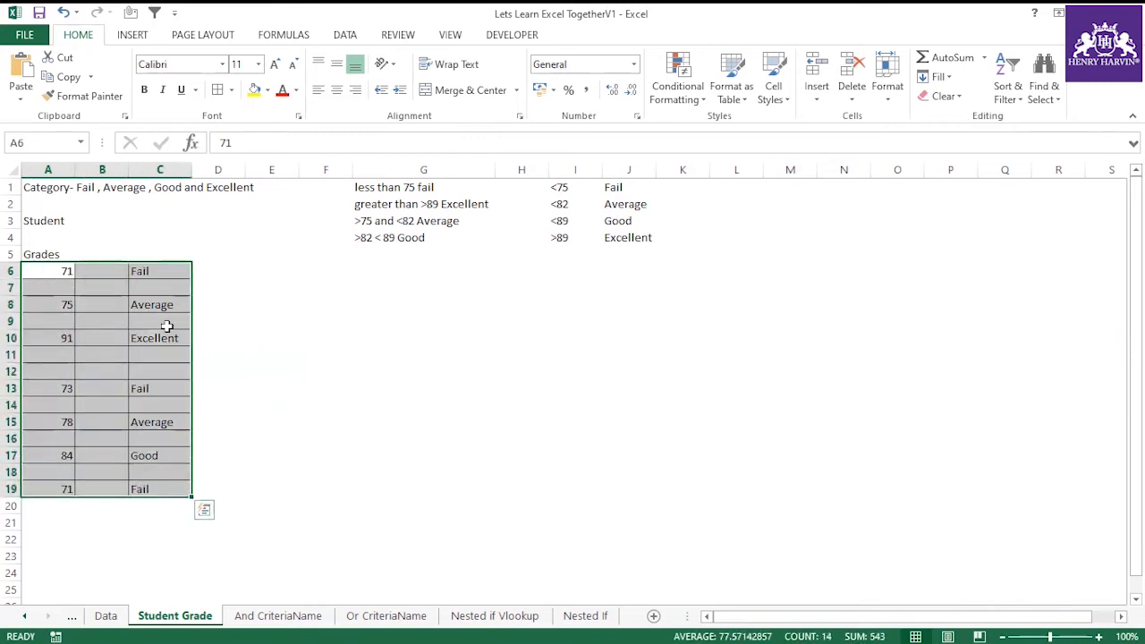
# Step: Check the Fail criterion in I1:J1 and fill the matching row A6:C6 with red
pyautogui.click(569, 187)
pyautogui.click(619, 187)
pyautogui.moveTo(59, 273); pyautogui.dragTo(142, 274)
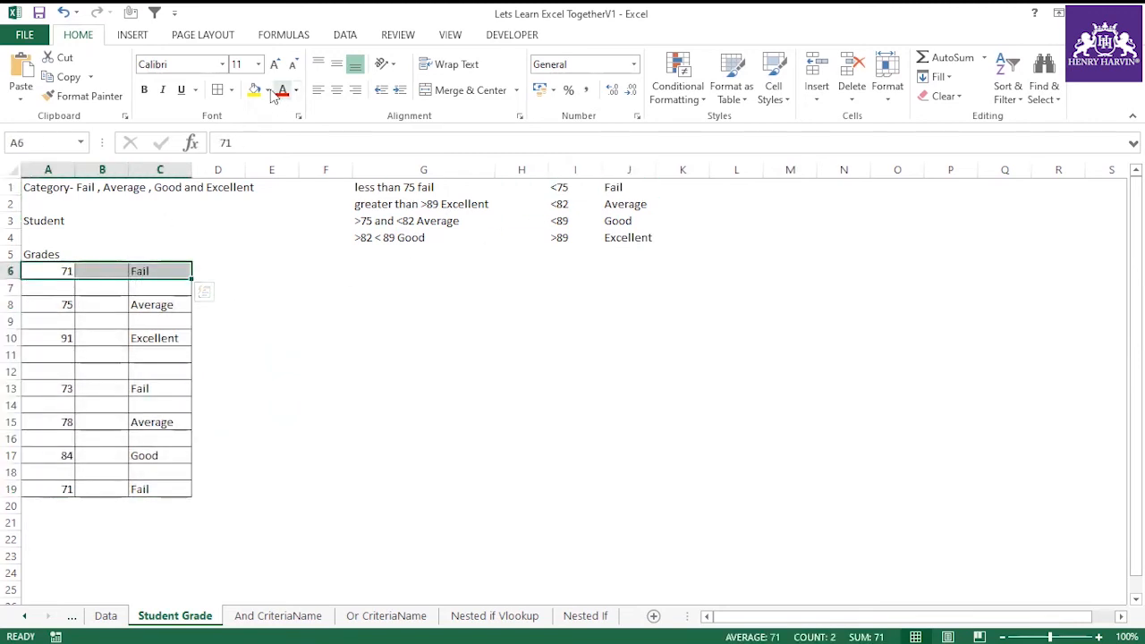
pyautogui.click(267, 91)
pyautogui.click(265, 220)
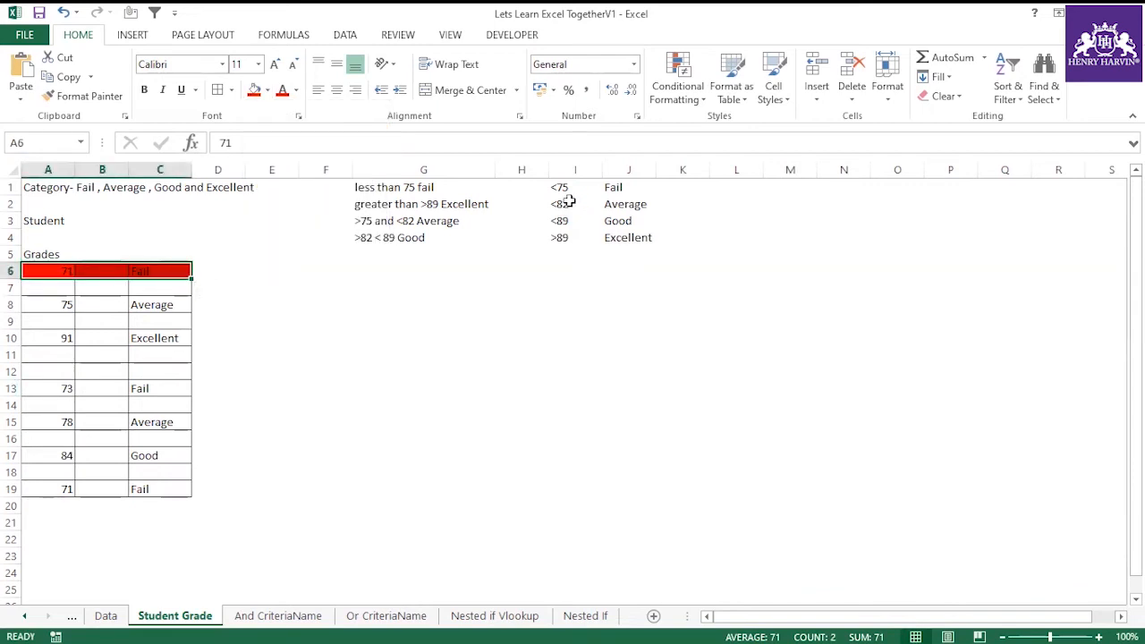
# Step: Check the Average criterion in I2:J2 and select the matching row A8:C8
pyautogui.moveTo(567, 204); pyautogui.dragTo(644, 204)
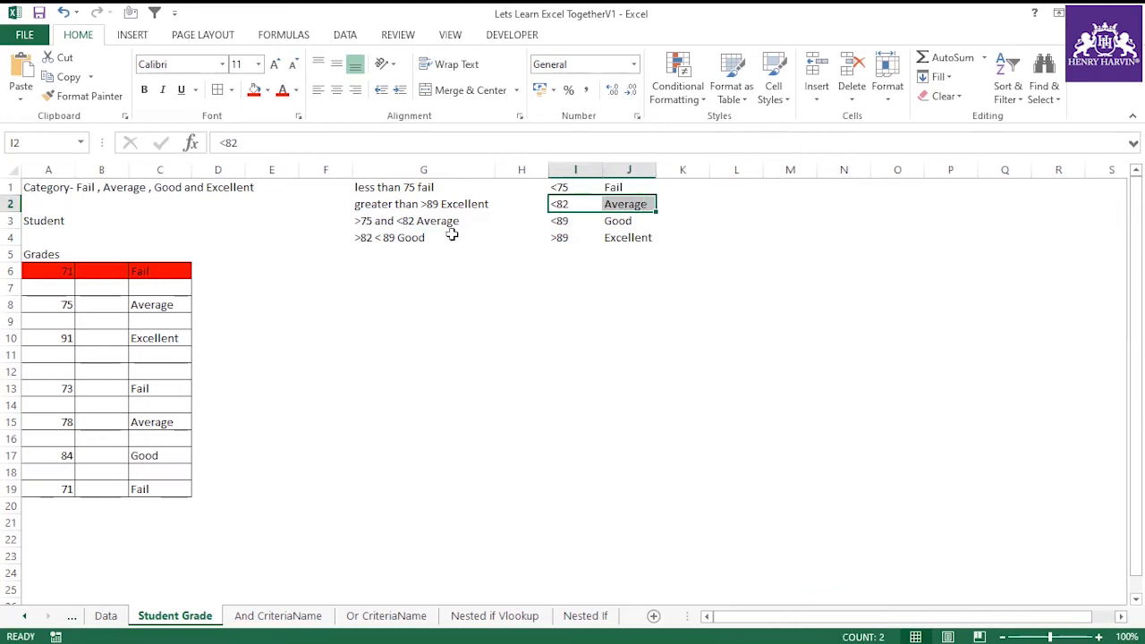
pyautogui.click(59, 305)
pyautogui.moveTo(59, 305); pyautogui.dragTo(170, 305)
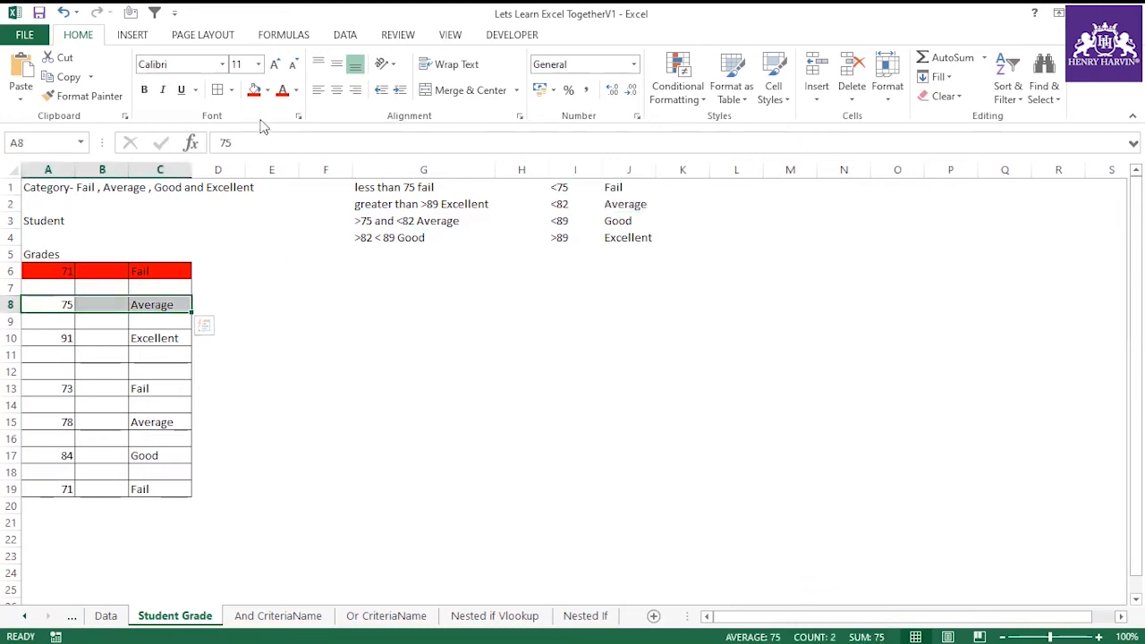
# Step: Fill the Average row A8:C8 yellow and the Excellent row A10:C10 green
pyautogui.click(265, 93)
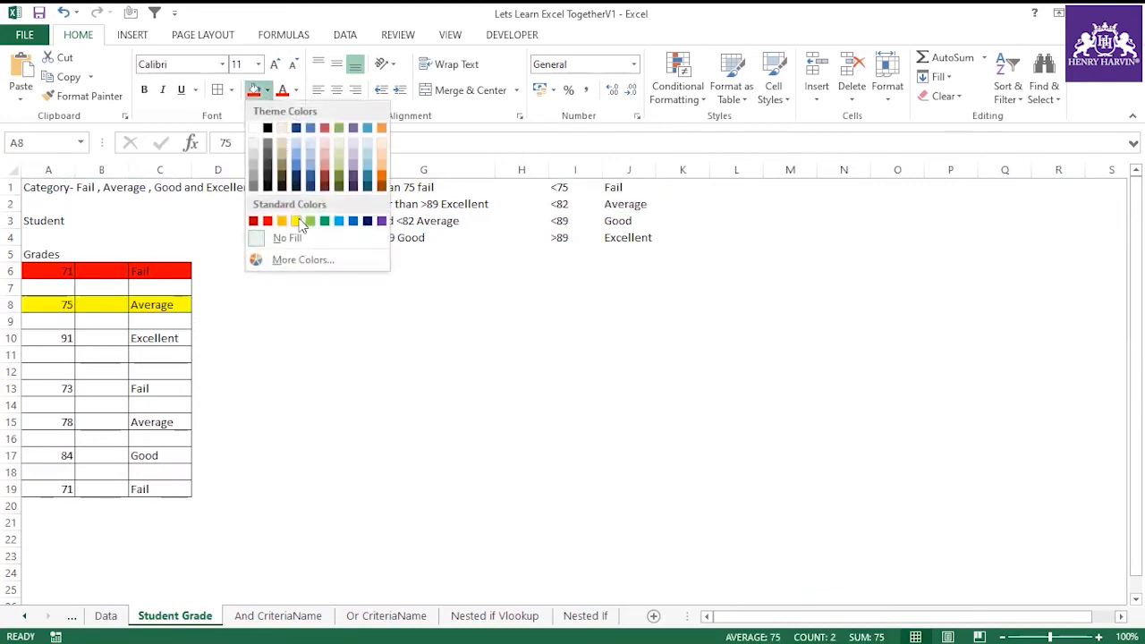
pyautogui.click(299, 219)
pyautogui.moveTo(60, 340); pyautogui.dragTo(154, 340)
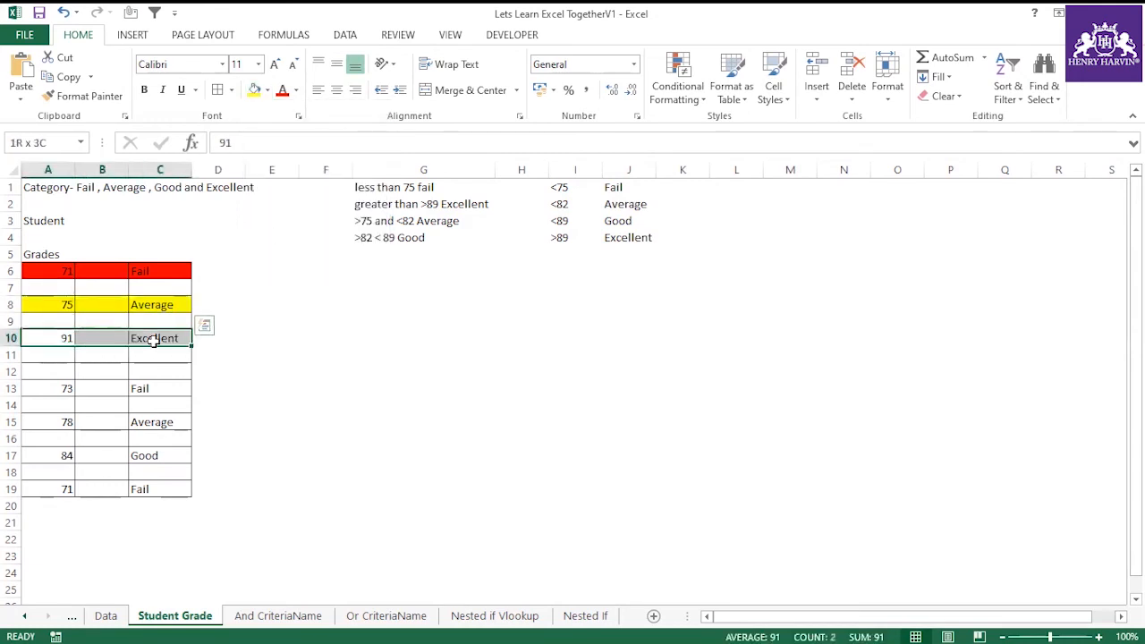
pyautogui.click(267, 90)
pyautogui.click(324, 221)
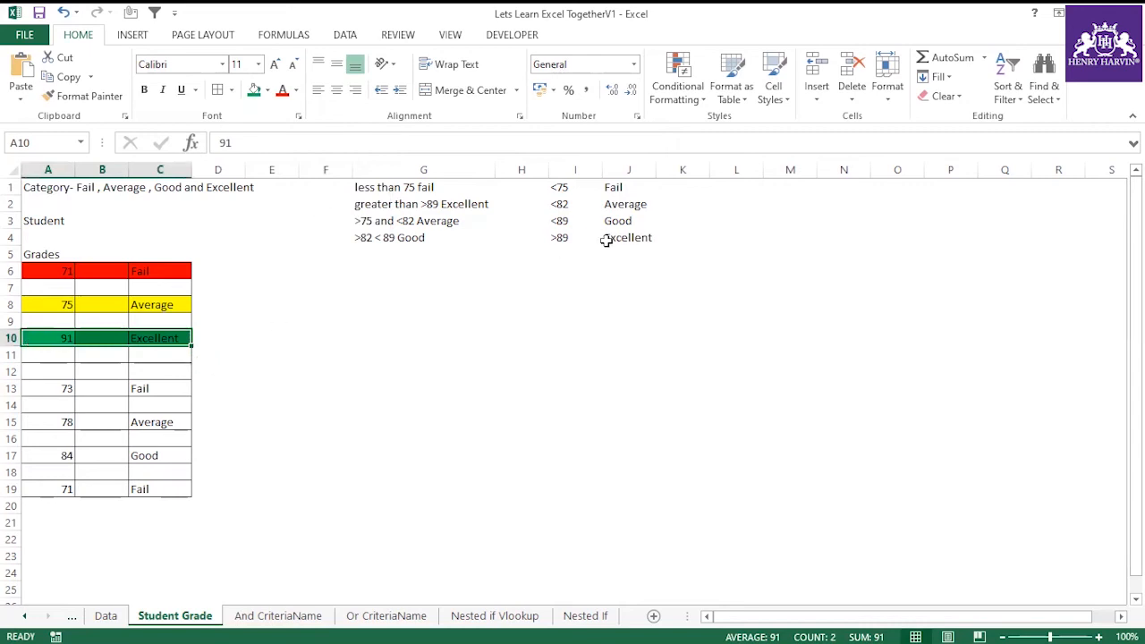
pyautogui.click(557, 238)
pyautogui.moveTo(556, 238); pyautogui.dragTo(660, 238)
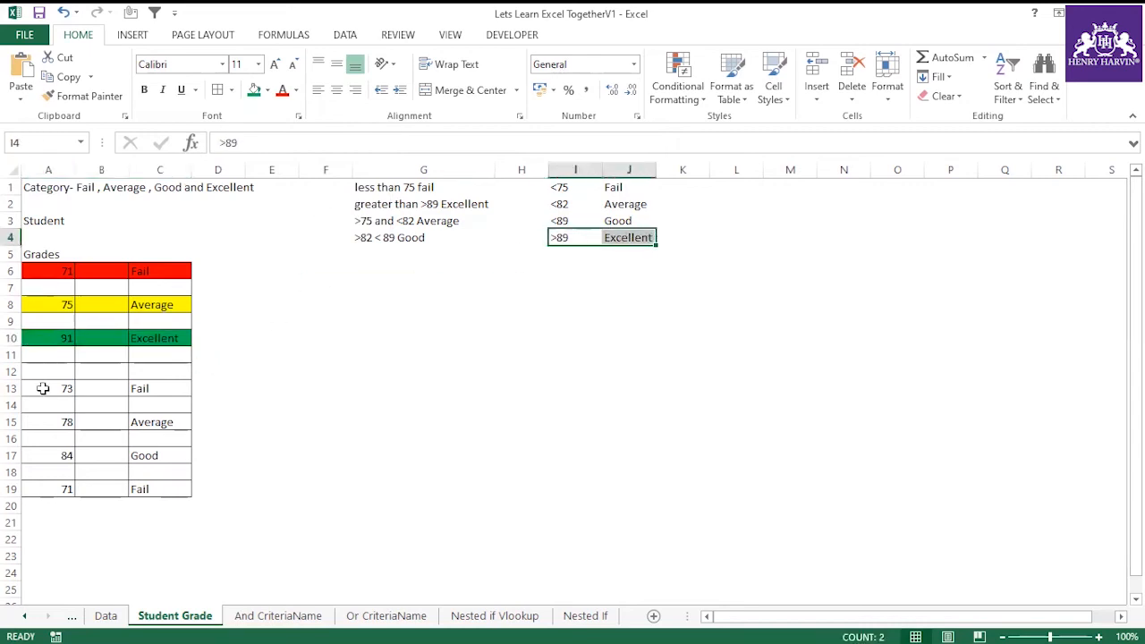
# Step: Fill the Fail row A13:C13 red and the Average row A15:C15 yellow
pyautogui.moveTo(43, 389); pyautogui.dragTo(189, 388)
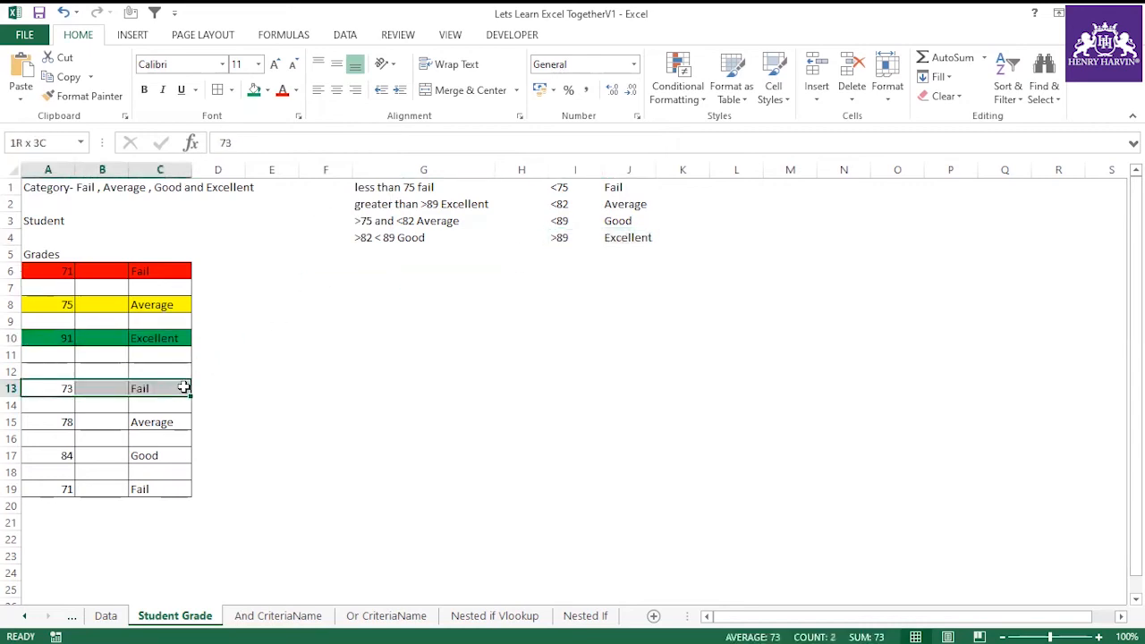
pyautogui.click(268, 91)
pyautogui.click(269, 223)
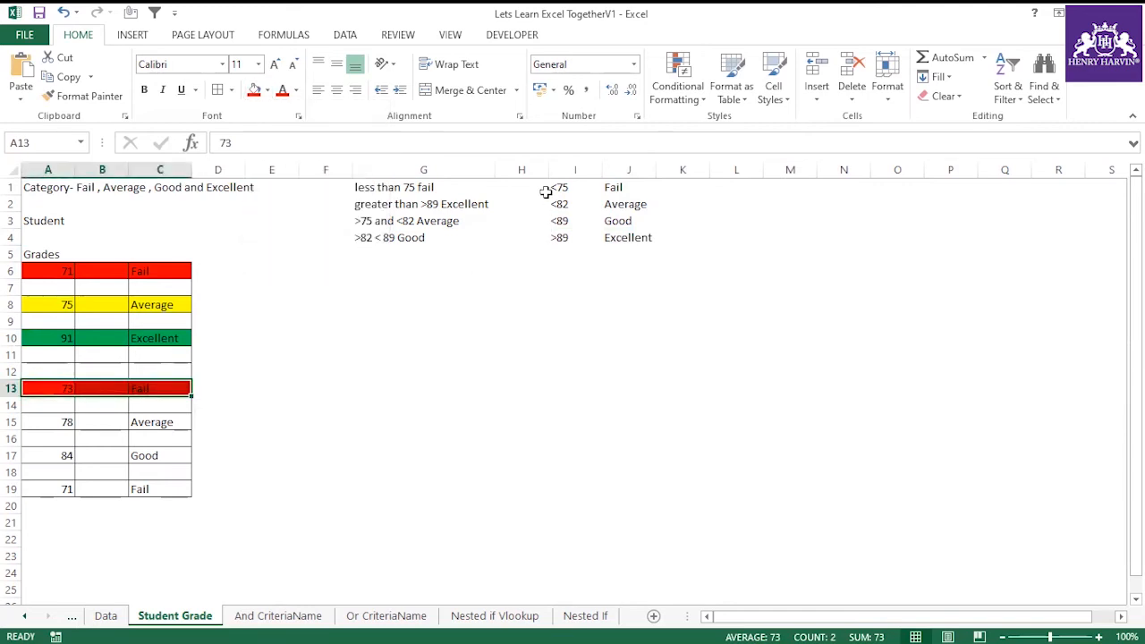
pyautogui.moveTo(546, 192); pyautogui.dragTo(626, 188)
pyautogui.moveTo(41, 421); pyautogui.dragTo(148, 427)
pyautogui.click(267, 91)
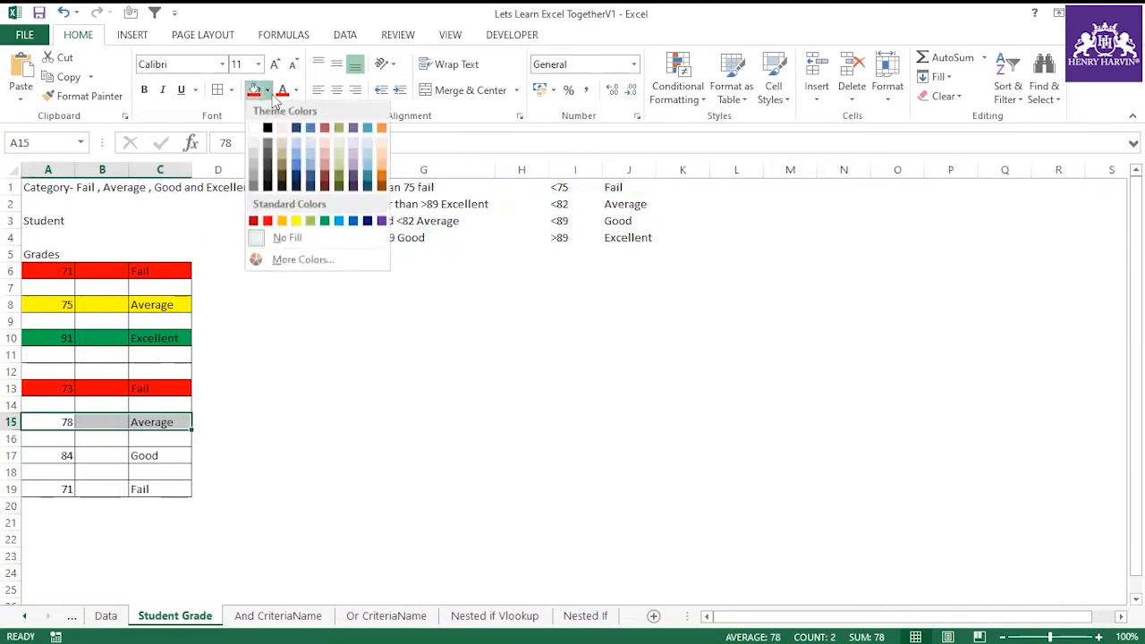
pyautogui.click(296, 221)
pyautogui.moveTo(557, 207); pyautogui.dragTo(626, 205)
# Step: Fill the Good row A17:C17 orange and the Fail row A19:C19 red
pyautogui.moveTo(66, 455); pyautogui.dragTo(152, 455)
pyautogui.click(267, 90)
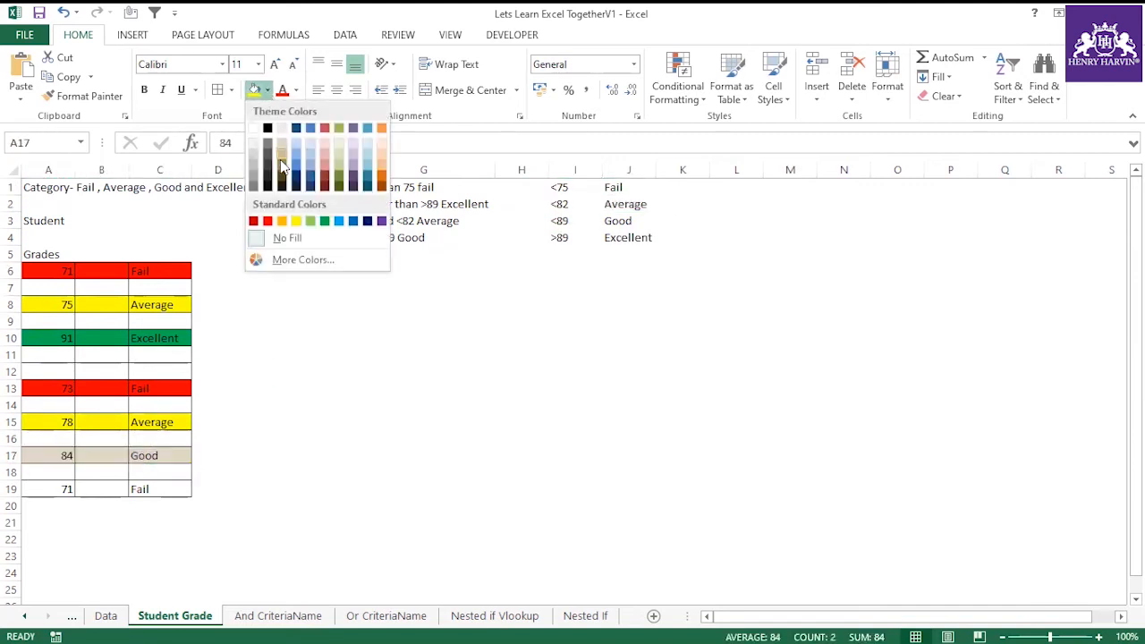
pyautogui.click(283, 222)
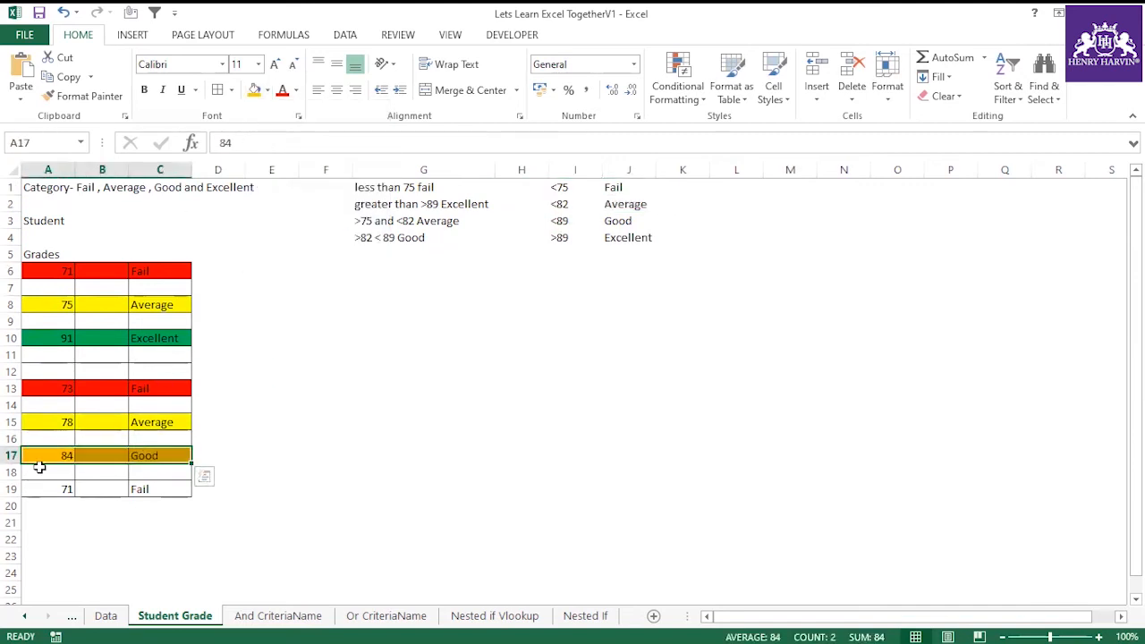
pyautogui.moveTo(46, 456); pyautogui.dragTo(141, 456)
pyautogui.moveTo(552, 187); pyautogui.dragTo(608, 238)
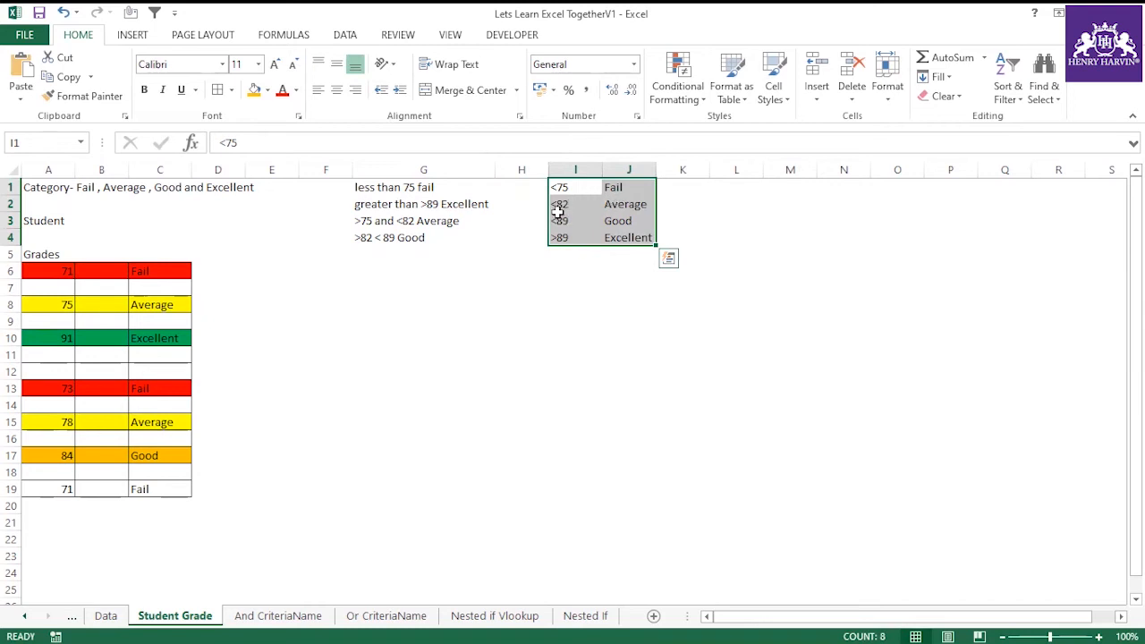
pyautogui.click(617, 221)
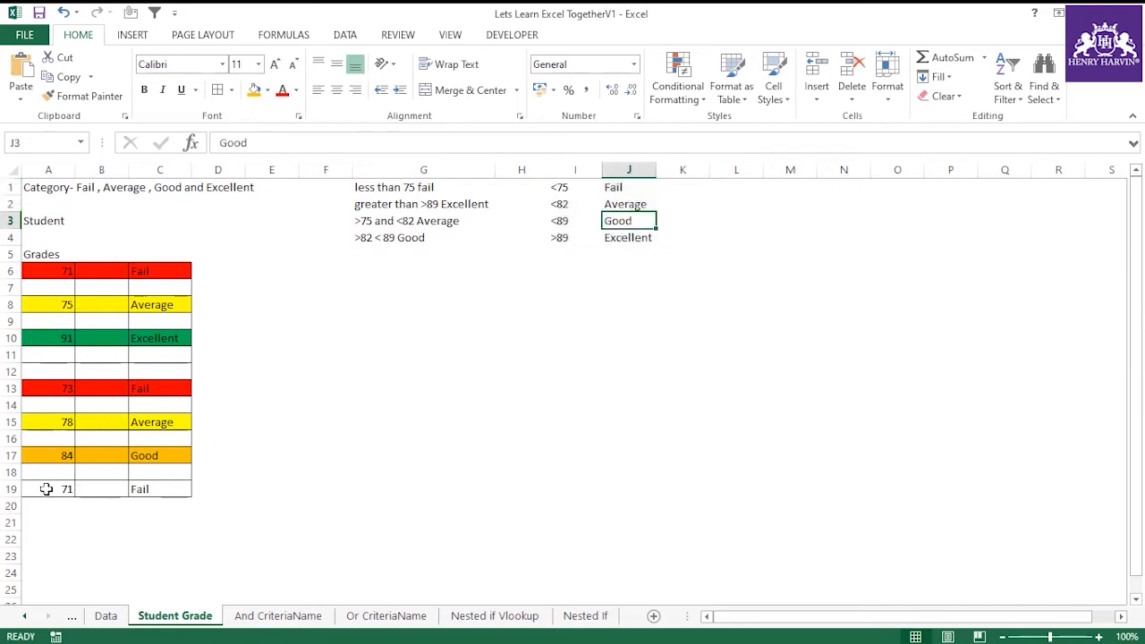
pyautogui.moveTo(46, 489); pyautogui.dragTo(139, 489)
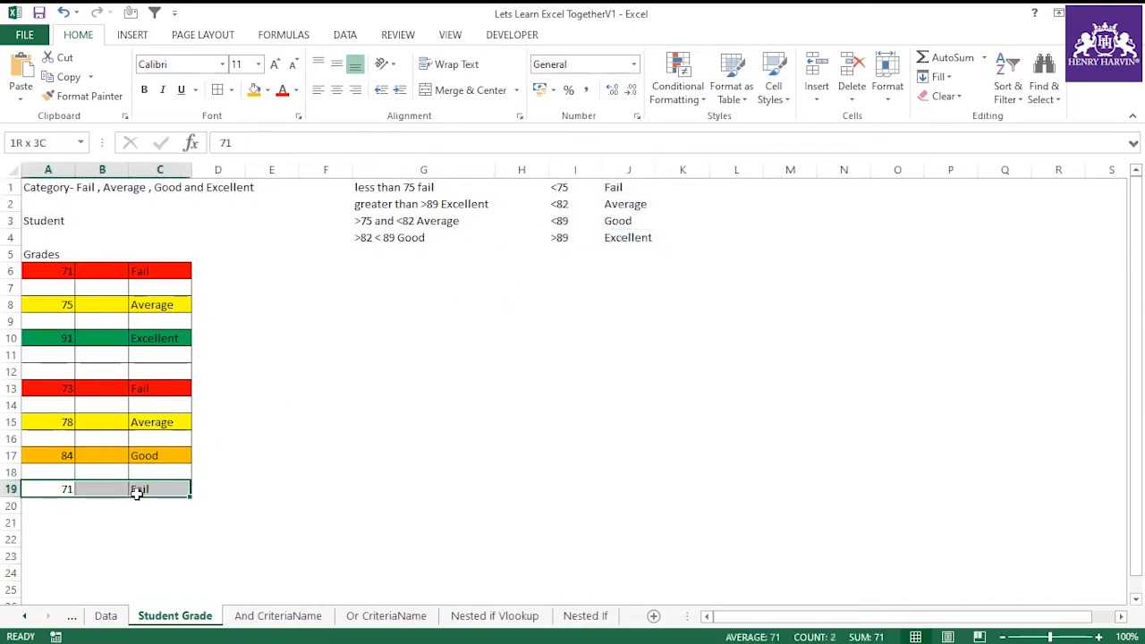
pyautogui.click(267, 90)
pyautogui.click(268, 222)
pyautogui.click(341, 339)
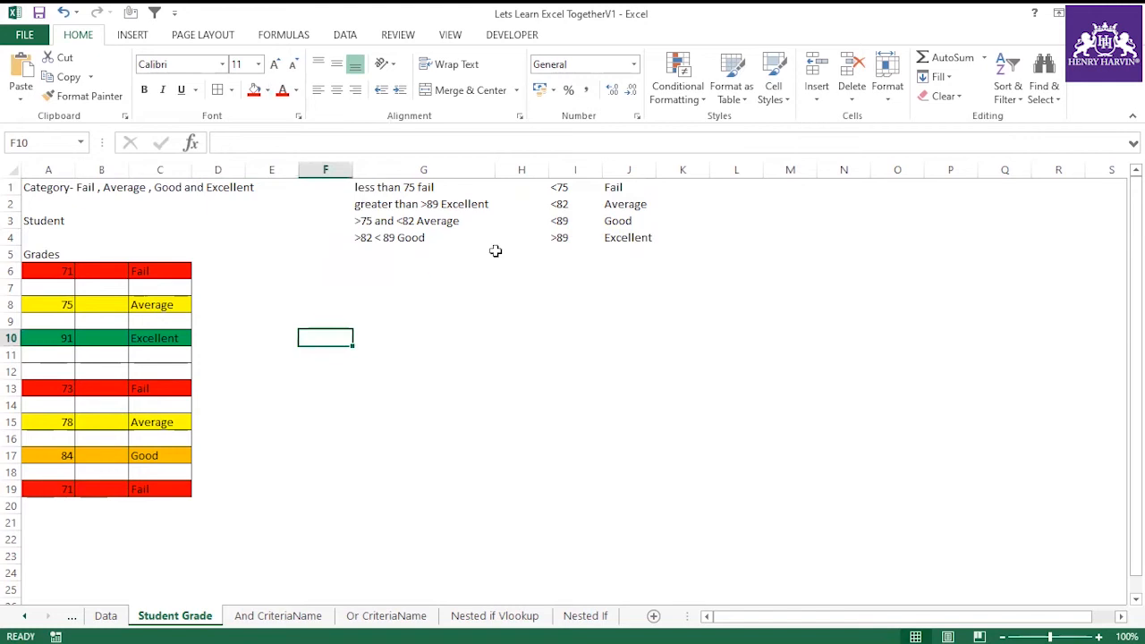
# Step: Copy the nested IF formula from C6 into E8 as displayed text, preceded by an apostrophe
pyautogui.moveTo(359, 187); pyautogui.dragTo(400, 239)
pyautogui.moveTo(553, 188); pyautogui.dragTo(573, 238)
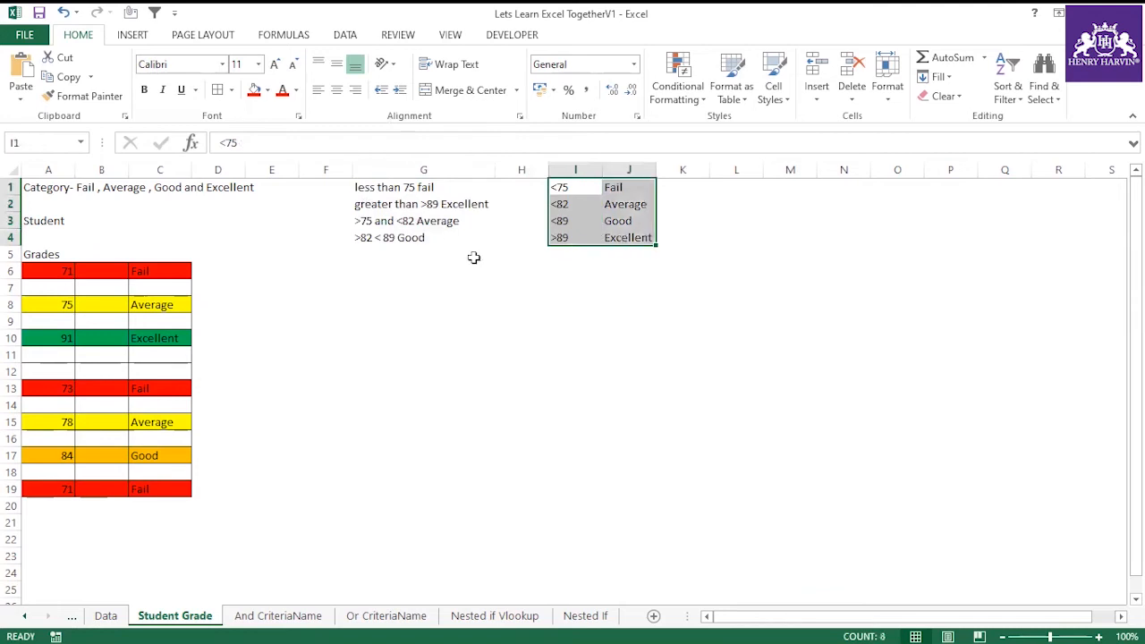
pyautogui.click(140, 275)
pyautogui.moveTo(569, 143); pyautogui.dragTo(222, 141)
pyautogui.hotkey('ctrl', 'c')
pyautogui.click(294, 305)
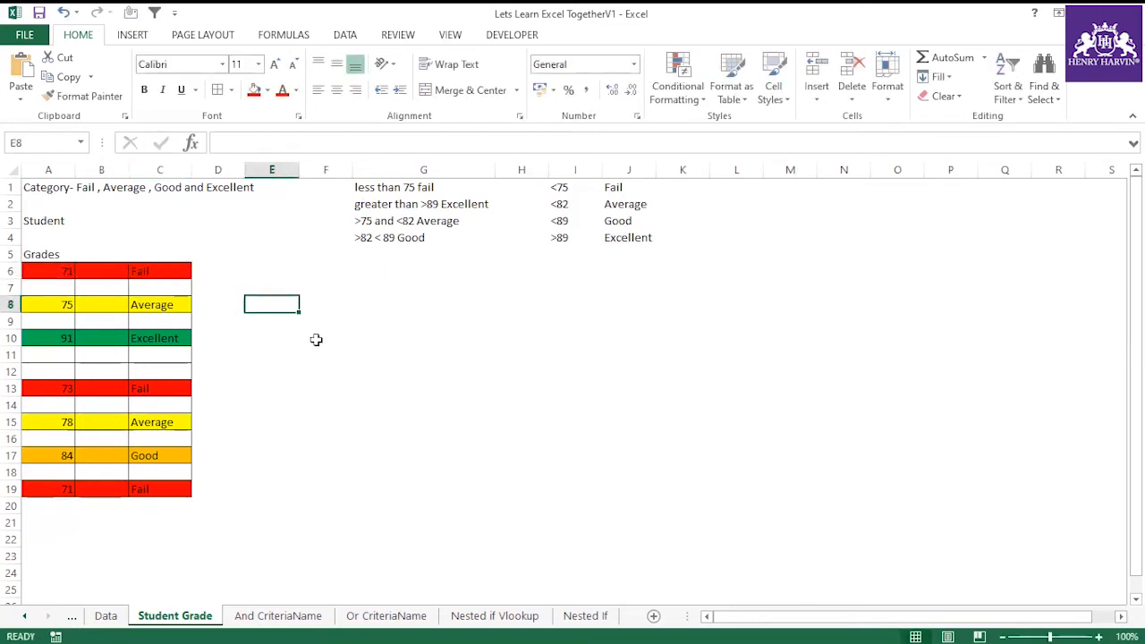
pyautogui.write("'")
pyautogui.hotkey('ctrl', 'v')
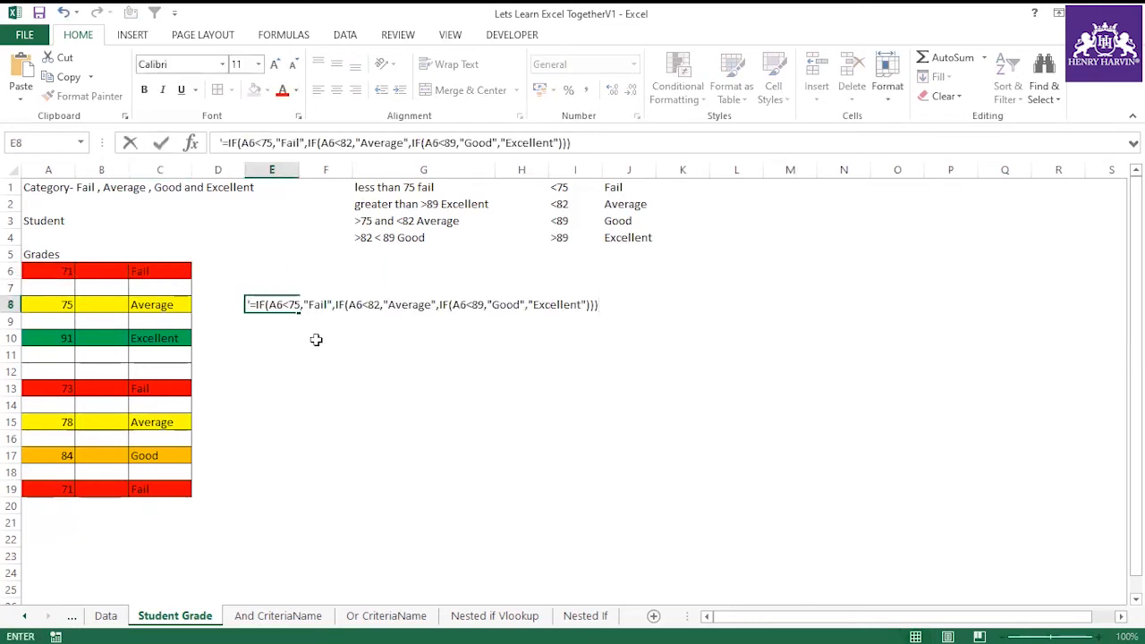
pyautogui.click(242, 361)
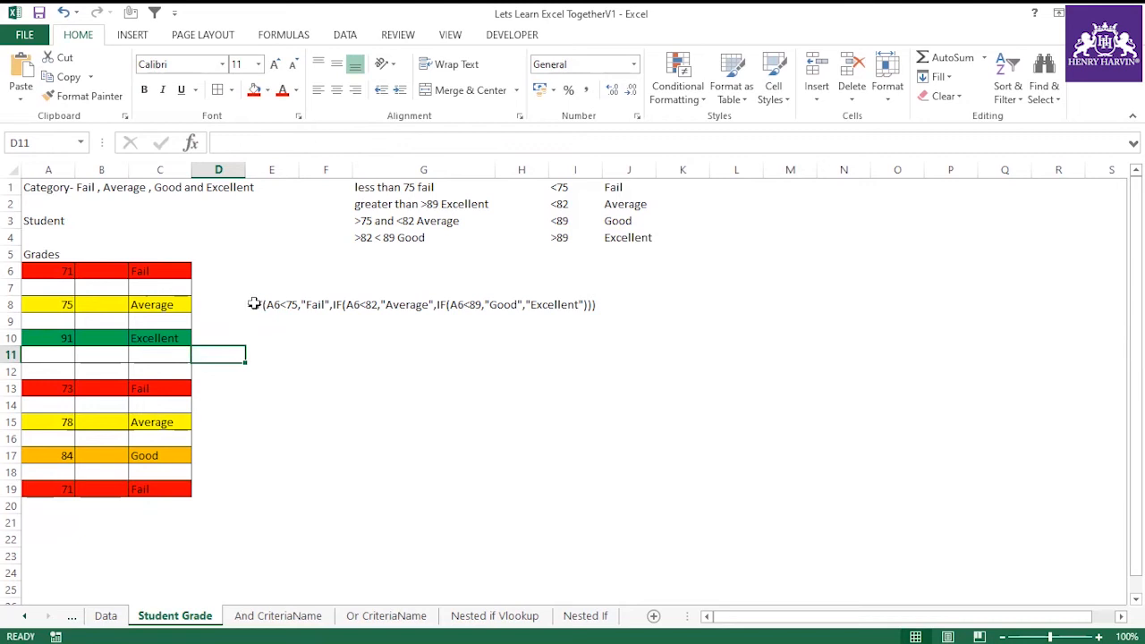
# Step: Make the formula text in E8 bold and enlarge it to font size 14
pyautogui.click(254, 304)
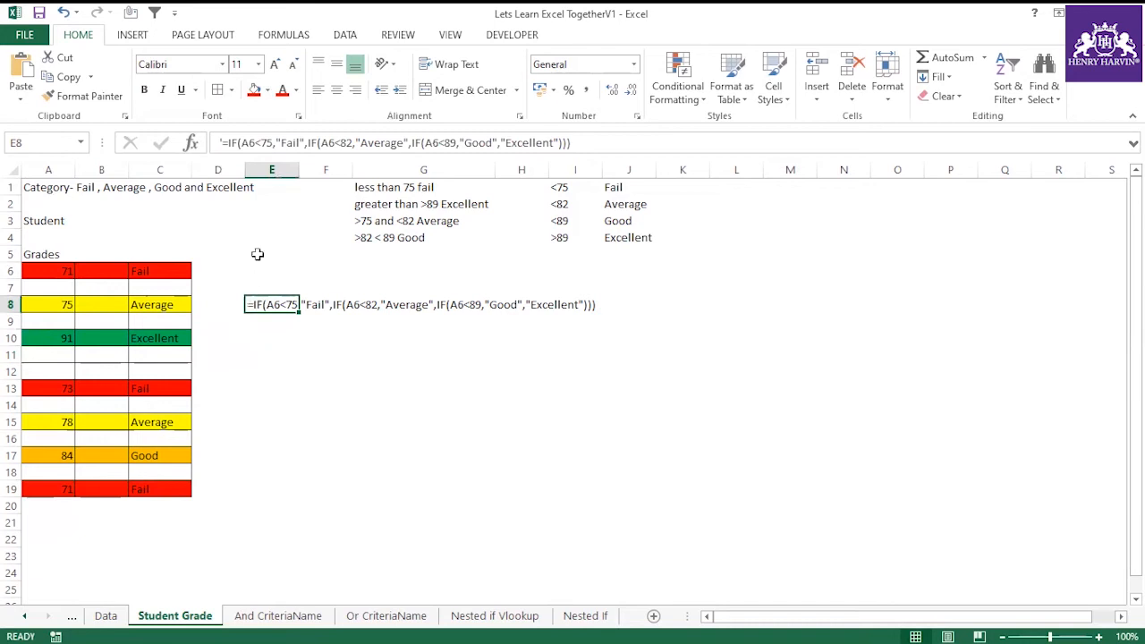
pyautogui.click(281, 355)
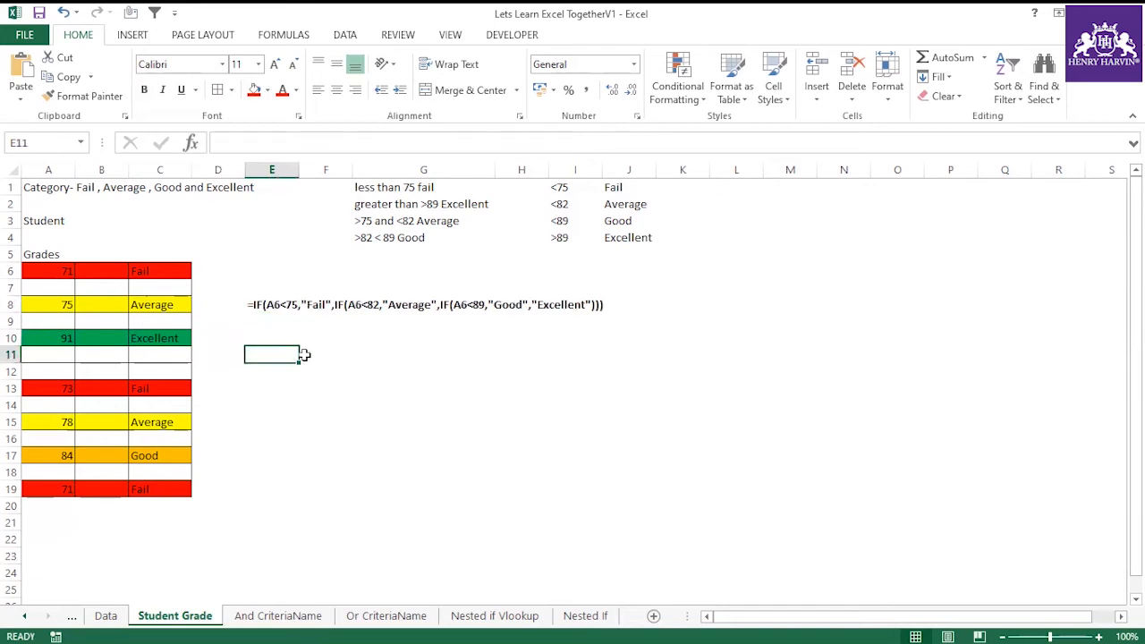
pyautogui.click(250, 305)
pyautogui.click(275, 64)
pyautogui.click(275, 64)
pyautogui.click(284, 326)
pyautogui.moveTo(248, 307); pyautogui.dragTo(704, 305)
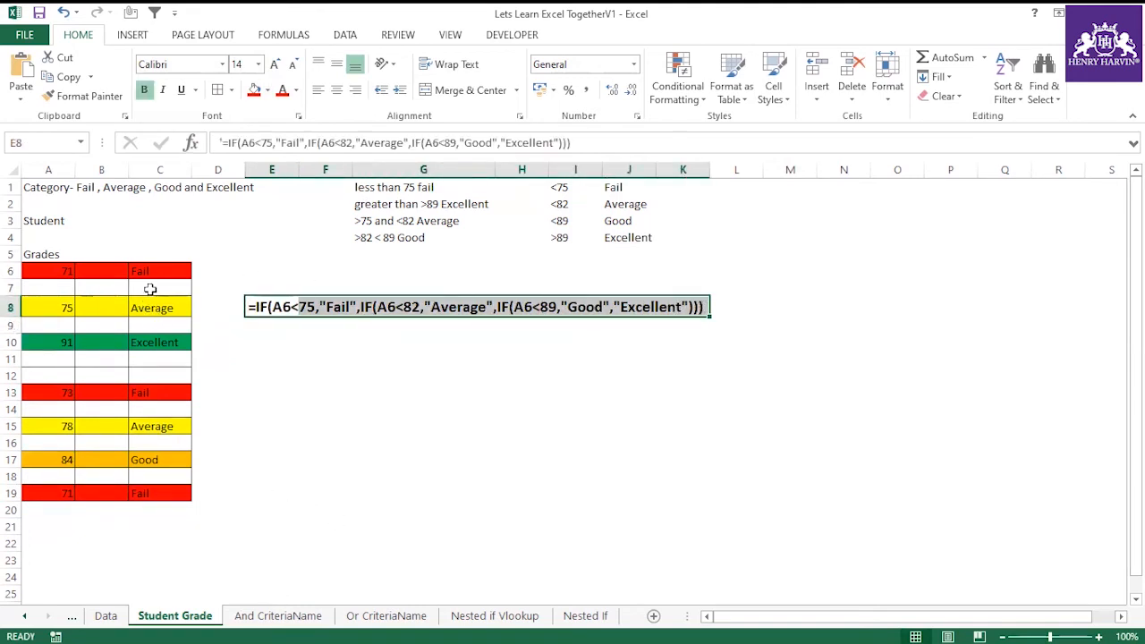
pyautogui.moveTo(570, 192); pyautogui.dragTo(626, 238)
pyautogui.moveTo(559, 188); pyautogui.dragTo(630, 240)
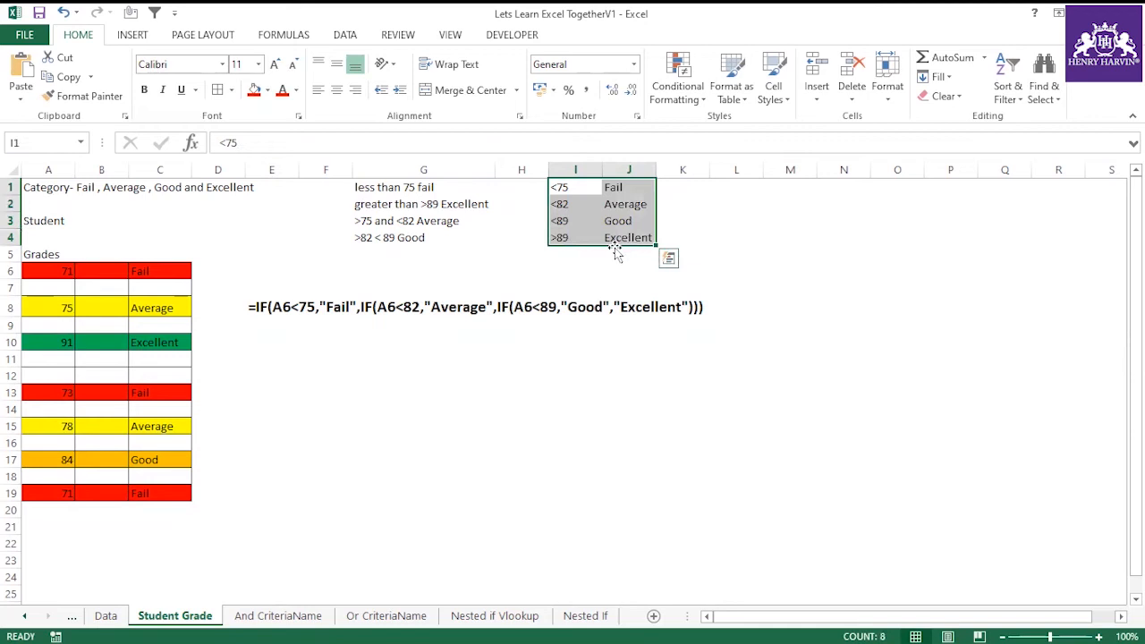
pyautogui.click(273, 528)
# Step: Look through the And CriteriaName, Or CriteriaName and Nested If sheets, ending on the commission tables of the Nested if Vlookup sheet
pyautogui.click(271, 616)
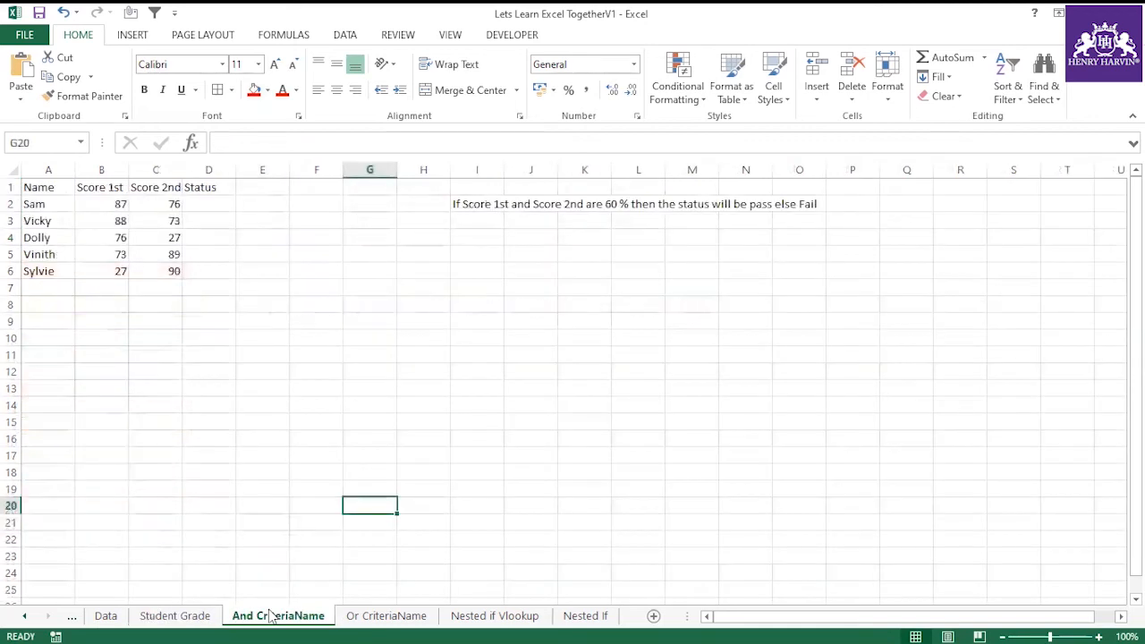
pyautogui.click(367, 617)
pyautogui.click(494, 618)
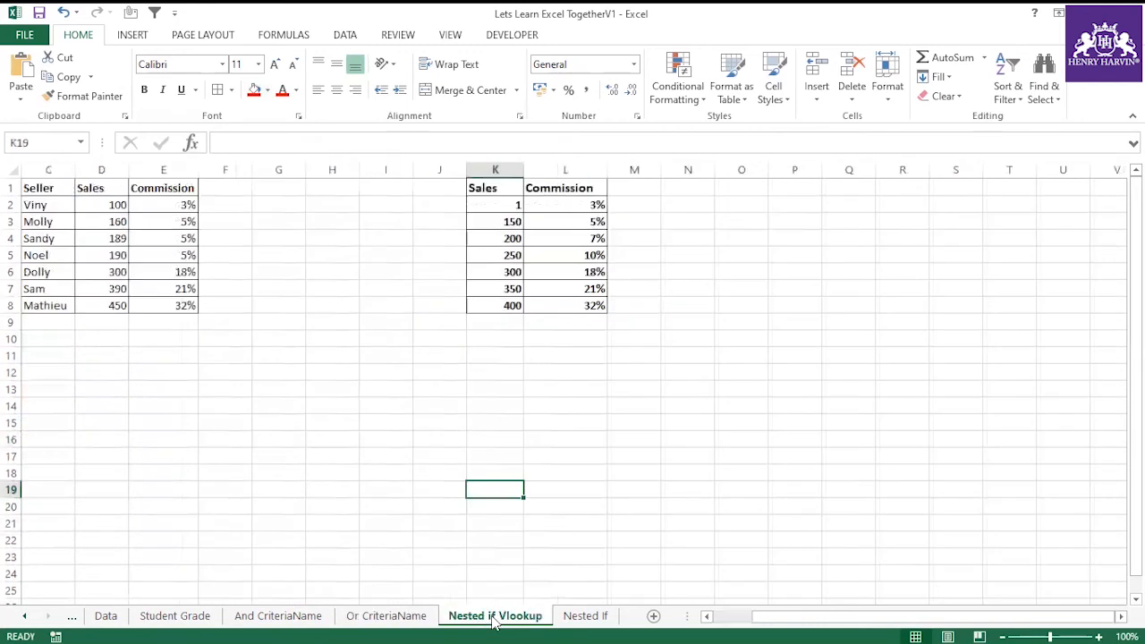
pyautogui.click(585, 617)
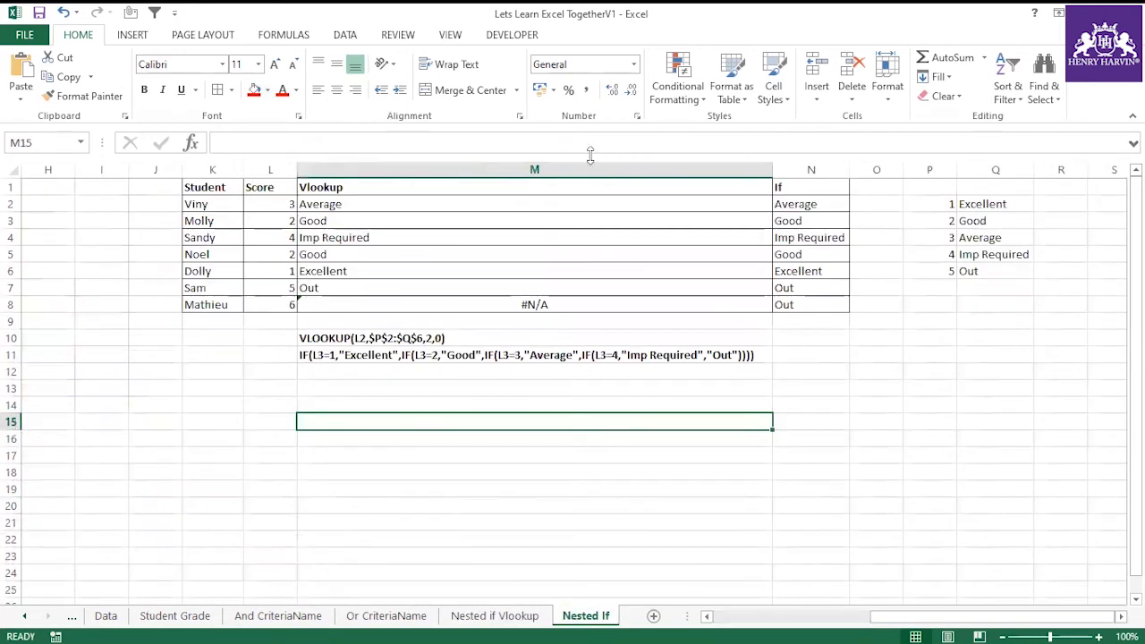
pyautogui.click(521, 621)
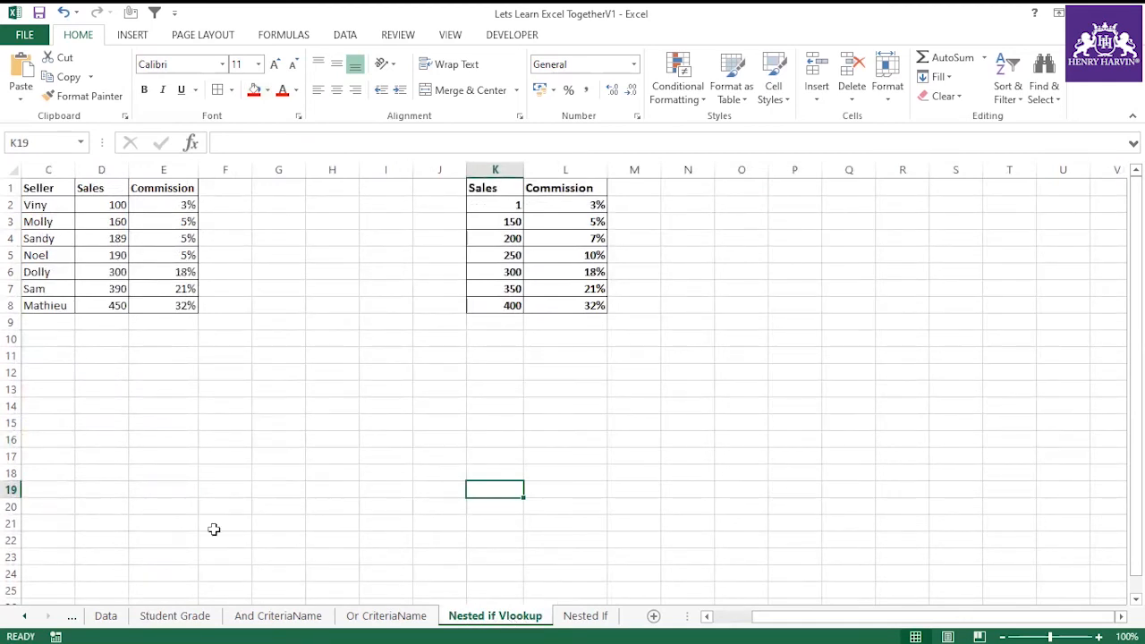
pyautogui.click(296, 320)
pyautogui.moveTo(472, 189); pyautogui.dragTo(571, 303)
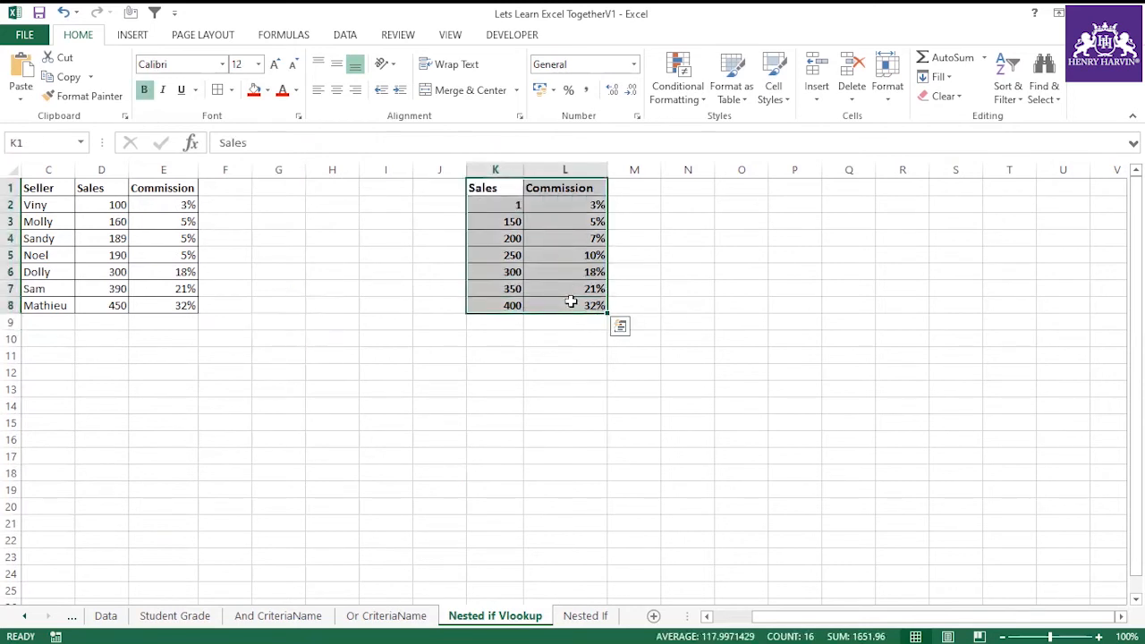
pyautogui.click(536, 373)
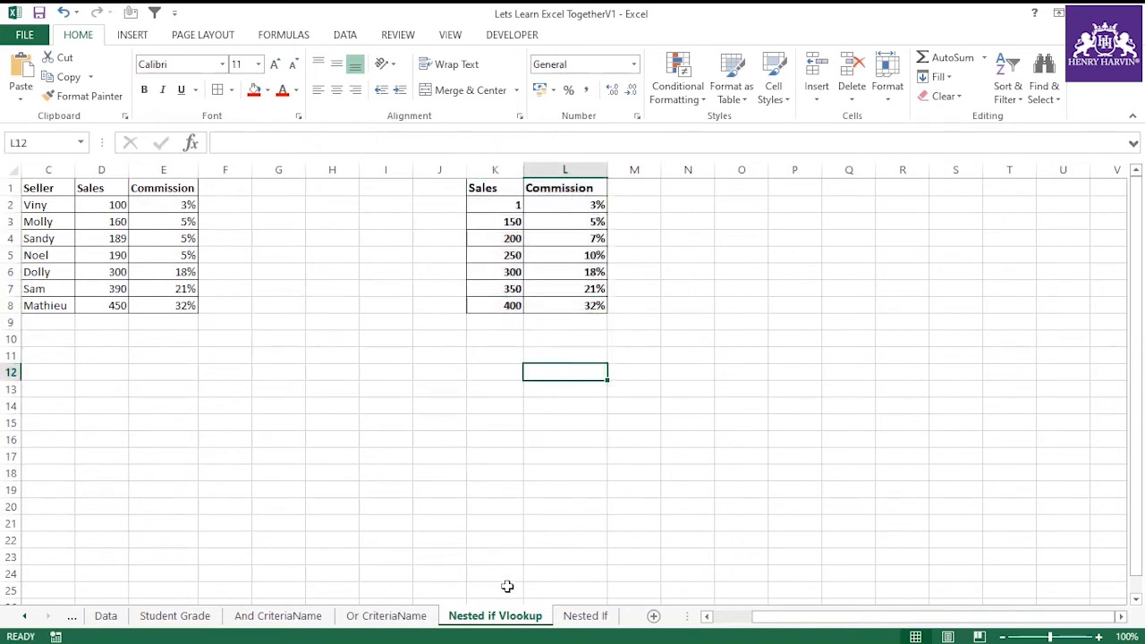
# Step: Clear the VLOOKUP results from the sellers' Commission column, E2:E8, on the Nested if Vlookup sheet
pyautogui.moveTo(486, 188); pyautogui.dragTo(562, 304)
pyautogui.moveTo(45, 189); pyautogui.dragTo(153, 306)
pyautogui.moveTo(160, 209); pyautogui.dragTo(170, 299)
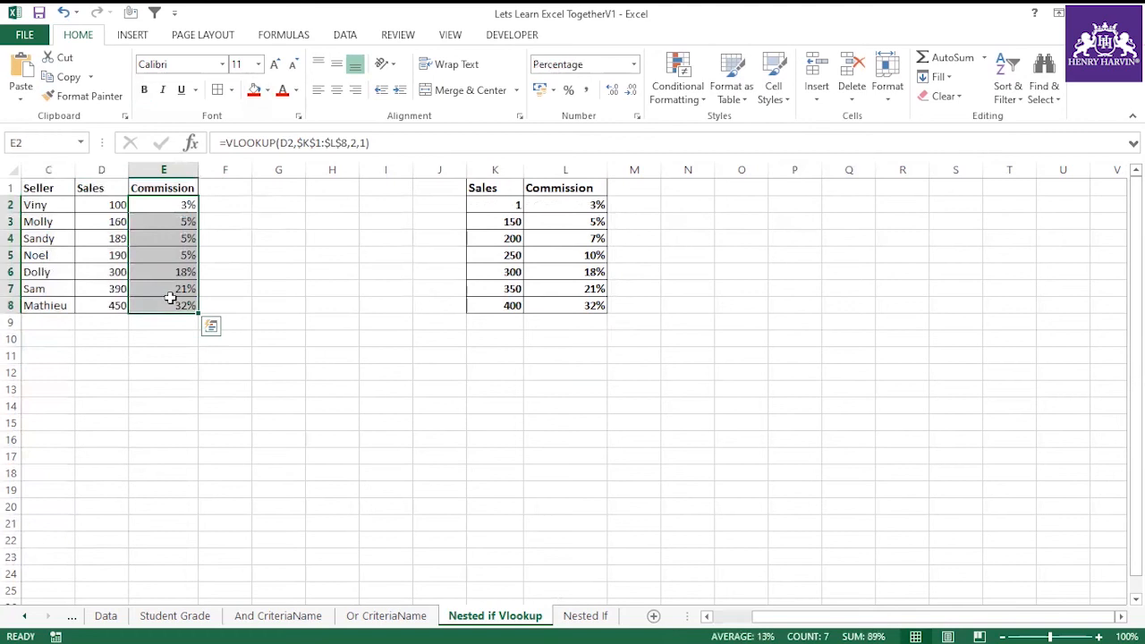
pyautogui.press('Delete')
pyautogui.click(154, 356)
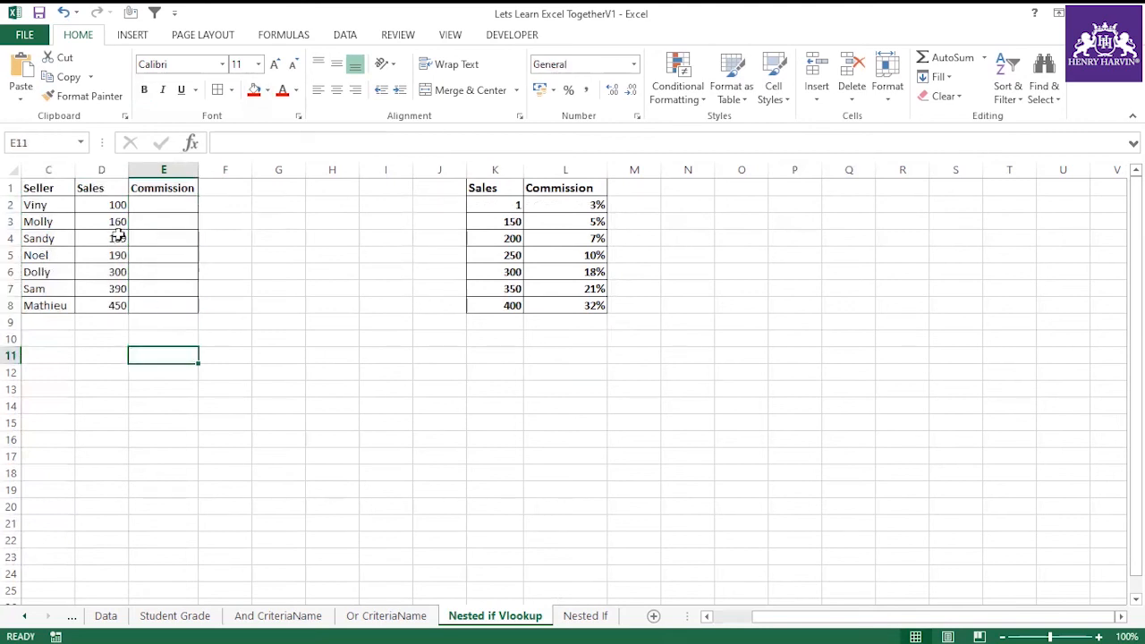
# Step: Examine the sales thresholds and matching commission rates in the lookup table K1:L8
pyautogui.click(469, 188)
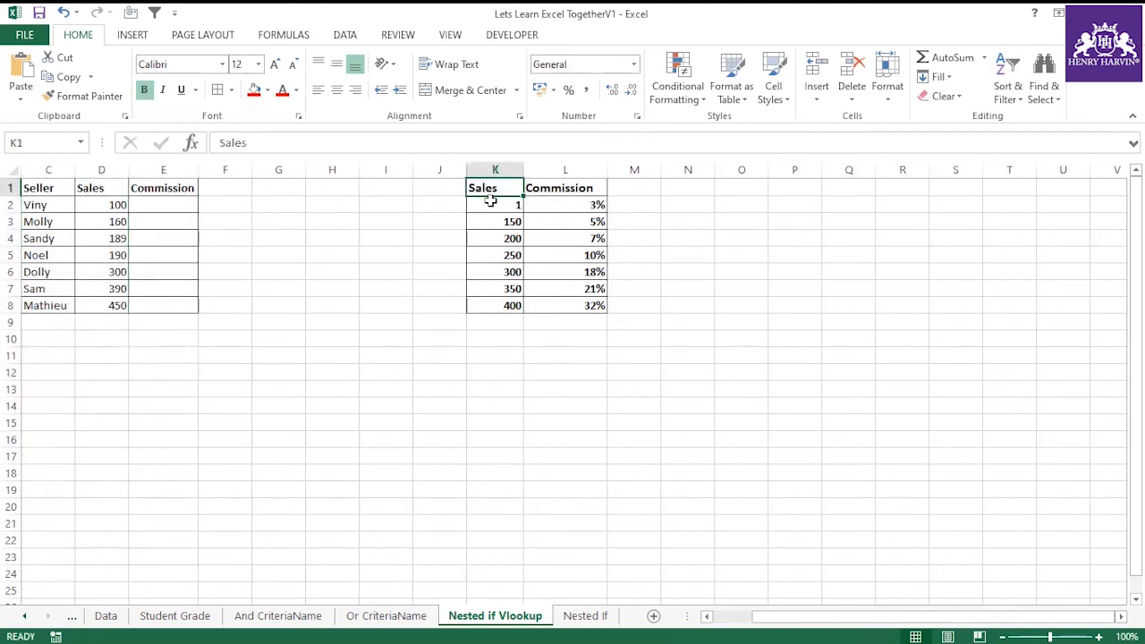
pyautogui.click(490, 203)
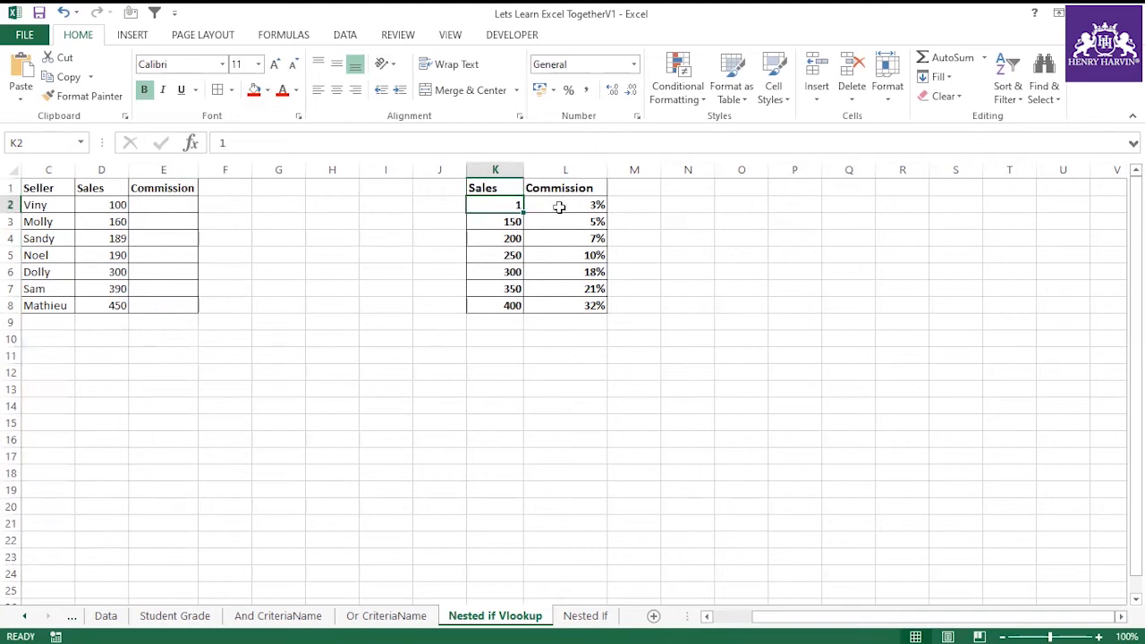
pyautogui.click(561, 207)
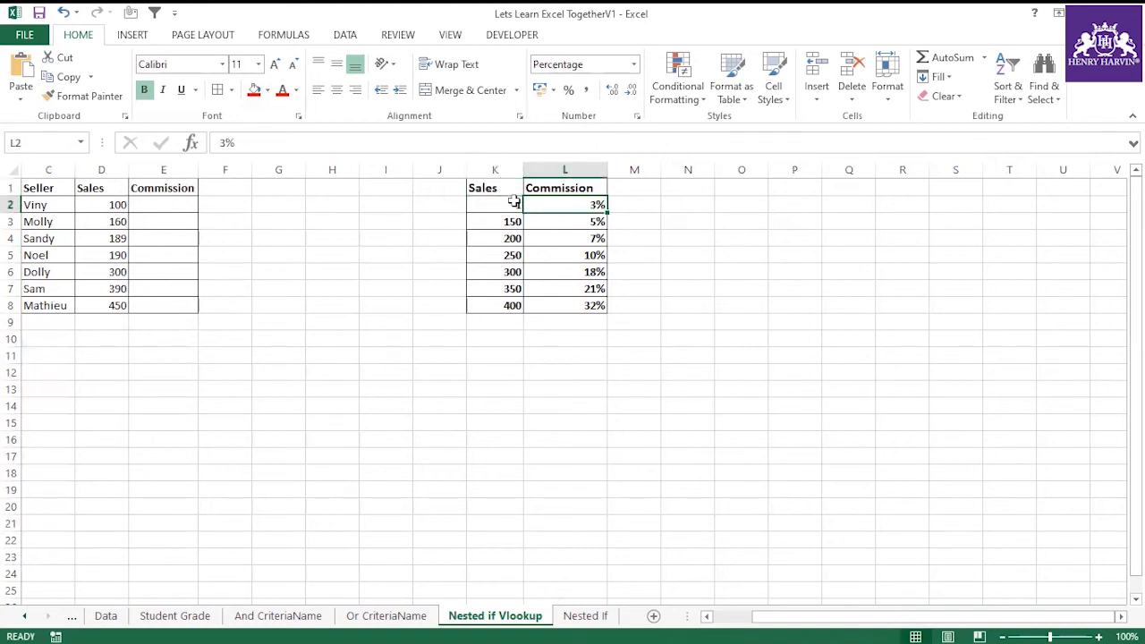
pyautogui.moveTo(503, 189); pyautogui.dragTo(557, 310)
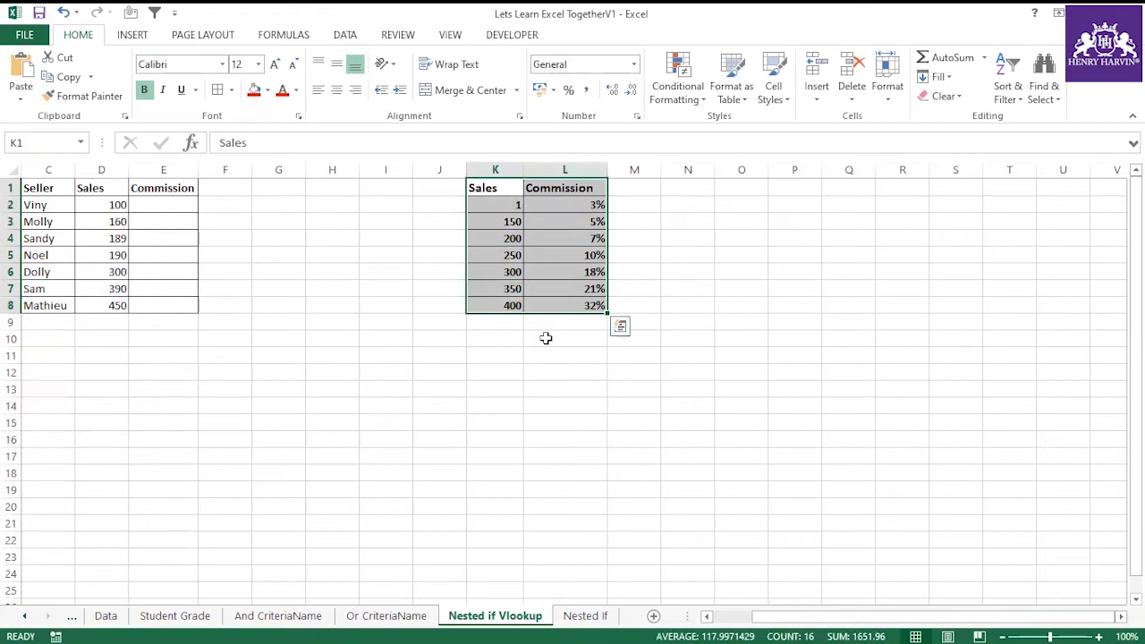
pyautogui.click(514, 334)
pyautogui.click(497, 186)
pyautogui.moveTo(519, 227); pyautogui.dragTo(551, 302)
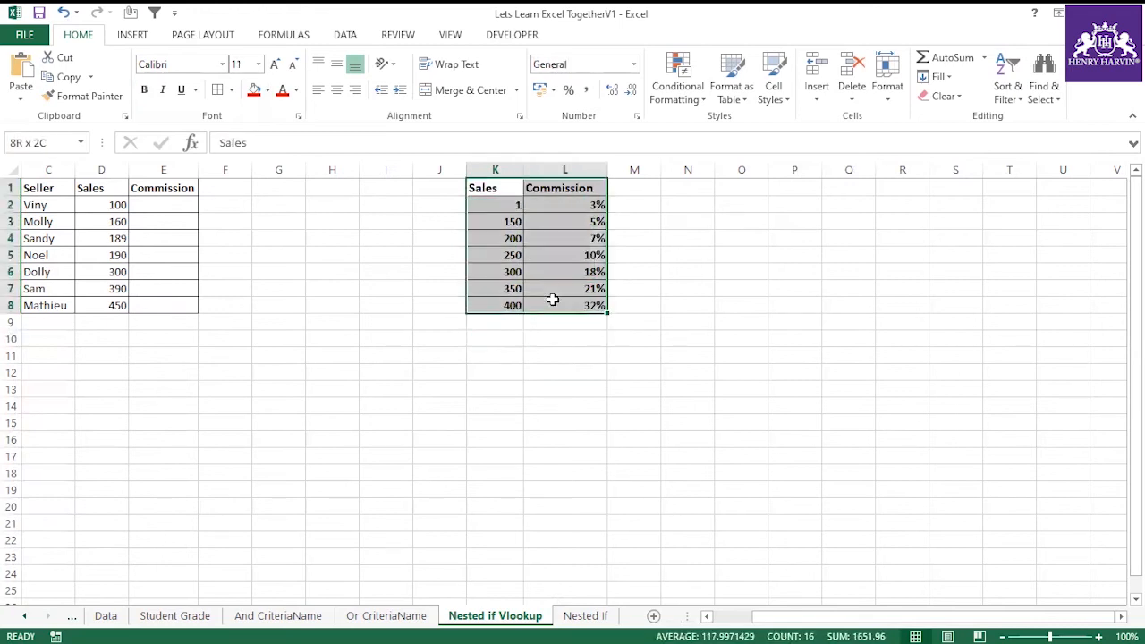
pyautogui.click(516, 212)
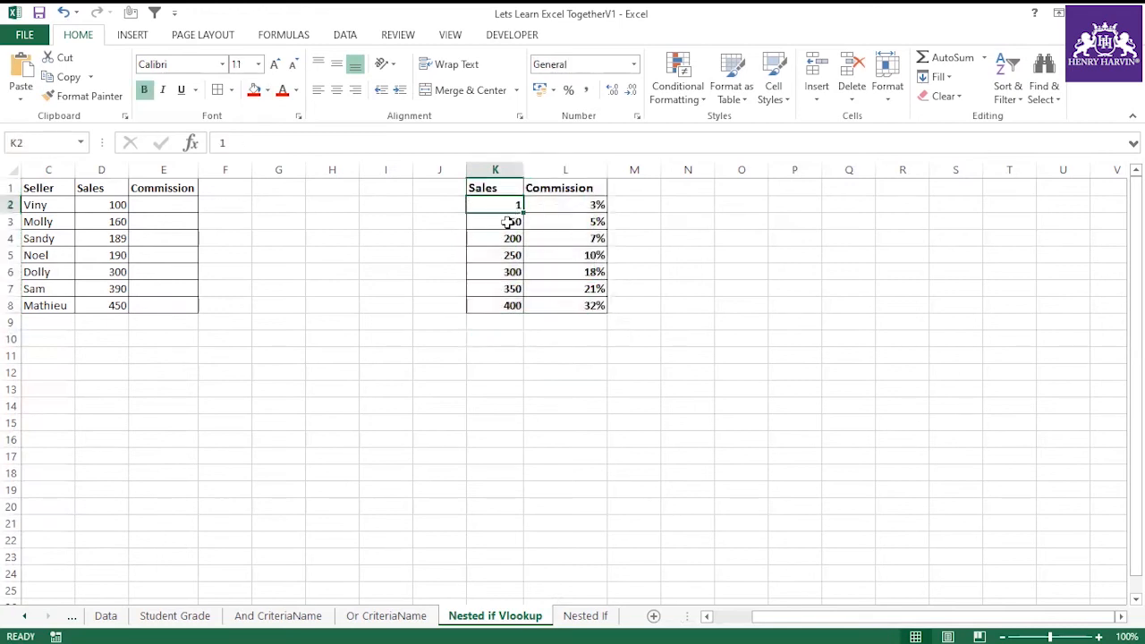
# Step: Go through the lookup table row by row, reading each sales threshold up to 400 with its commission rate
pyautogui.click(511, 222)
pyautogui.moveTo(506, 188); pyautogui.dragTo(565, 309)
pyautogui.click(537, 354)
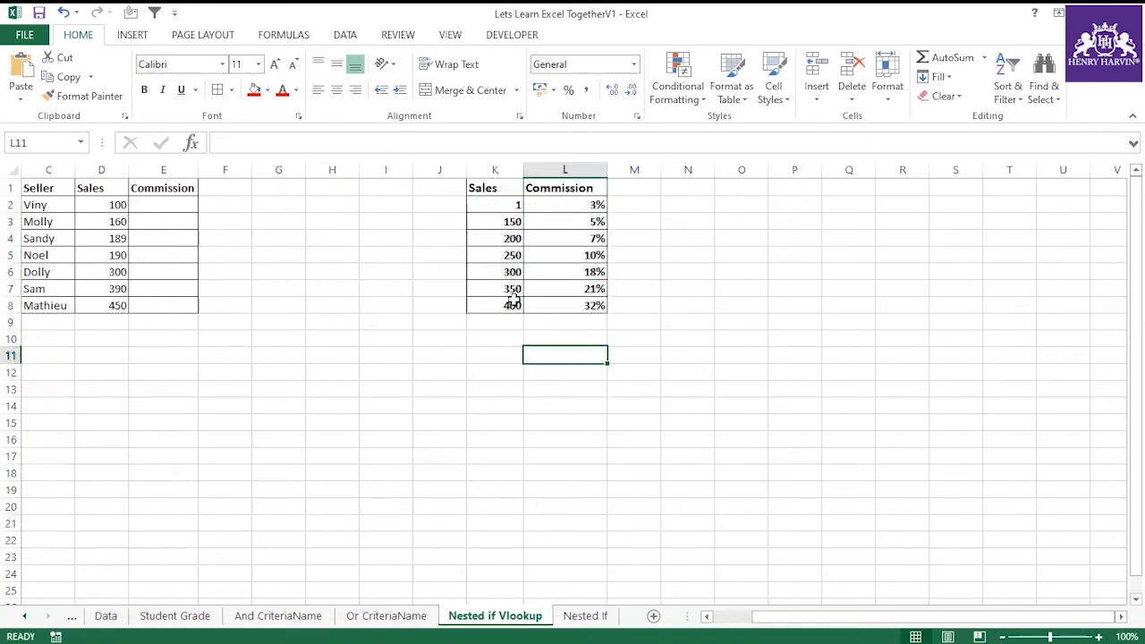
pyautogui.click(508, 239)
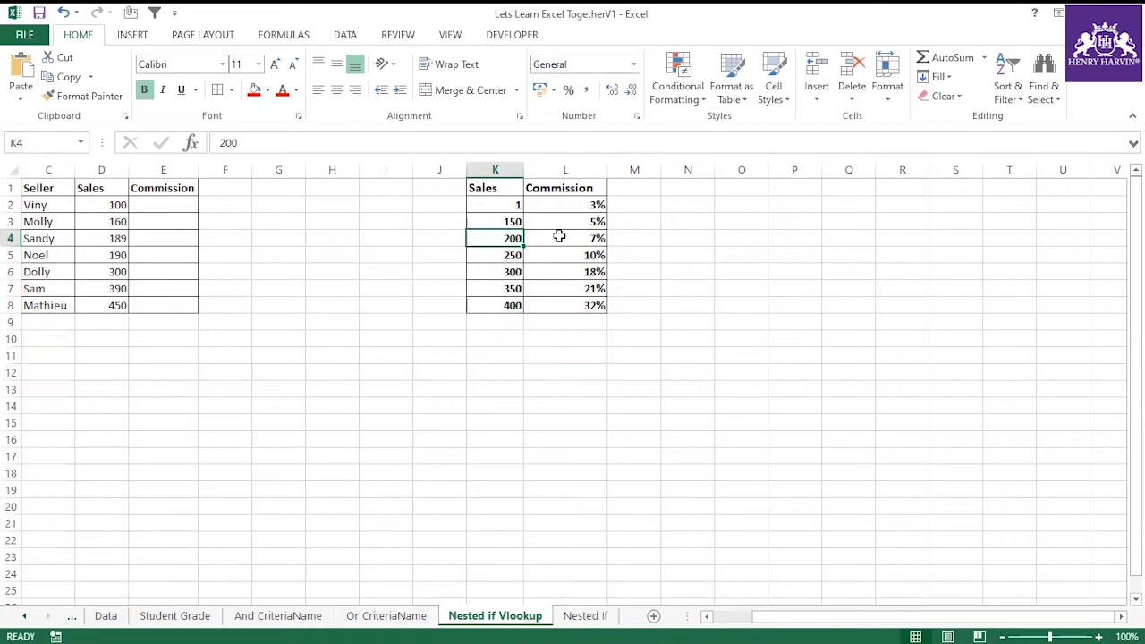
pyautogui.click(562, 237)
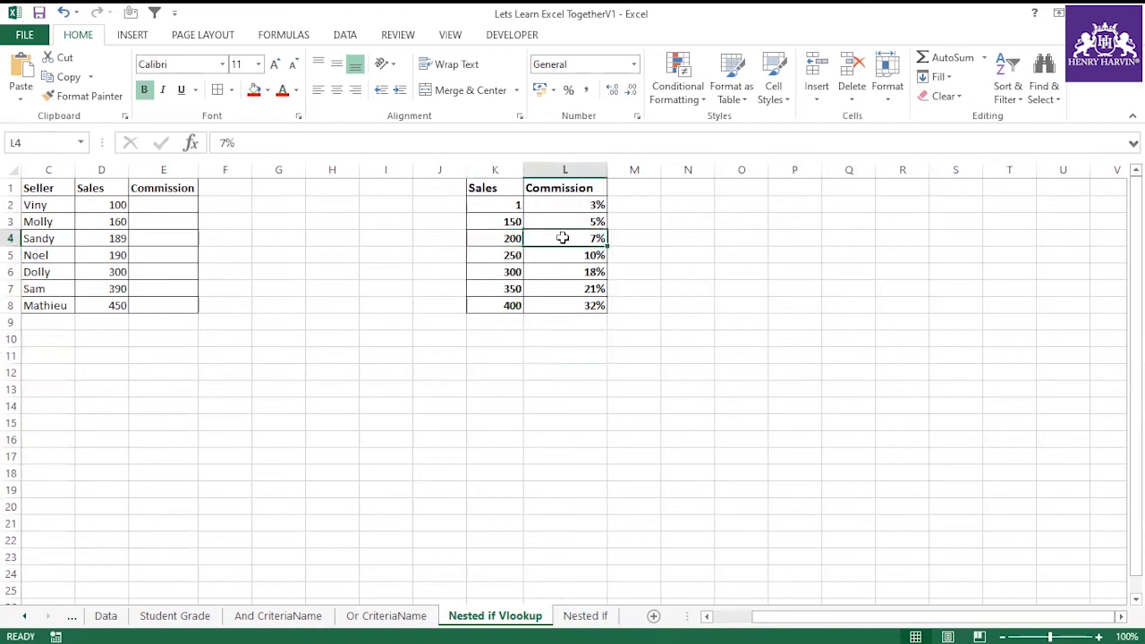
pyautogui.click(510, 254)
pyautogui.click(575, 258)
pyautogui.click(514, 272)
pyautogui.click(567, 269)
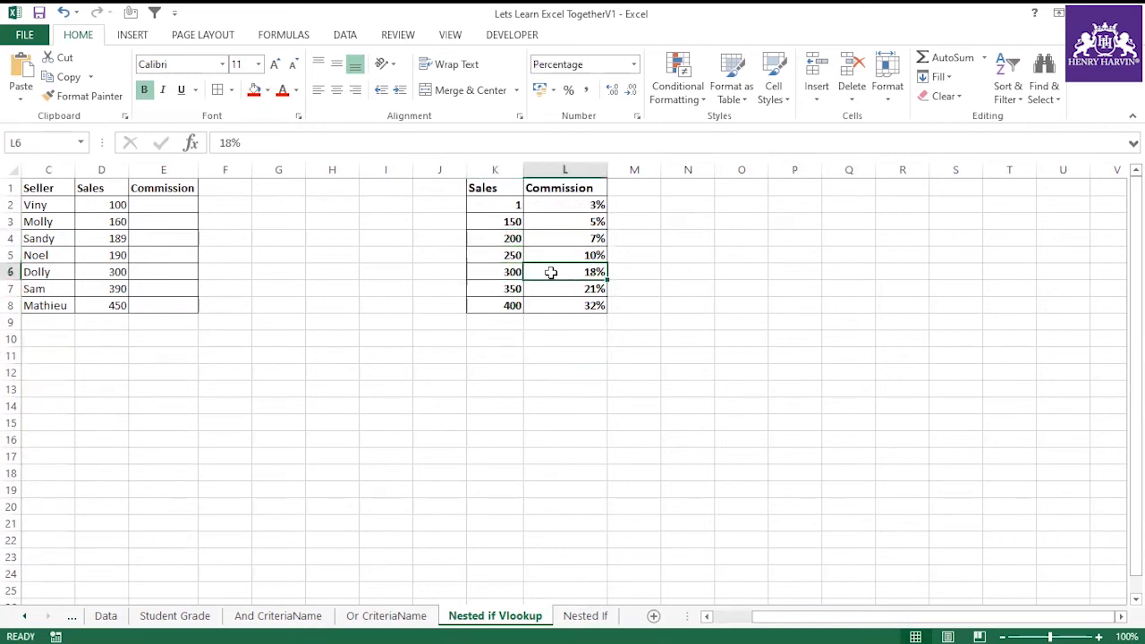
pyautogui.click(510, 287)
pyautogui.click(547, 289)
pyautogui.click(514, 305)
pyautogui.click(555, 306)
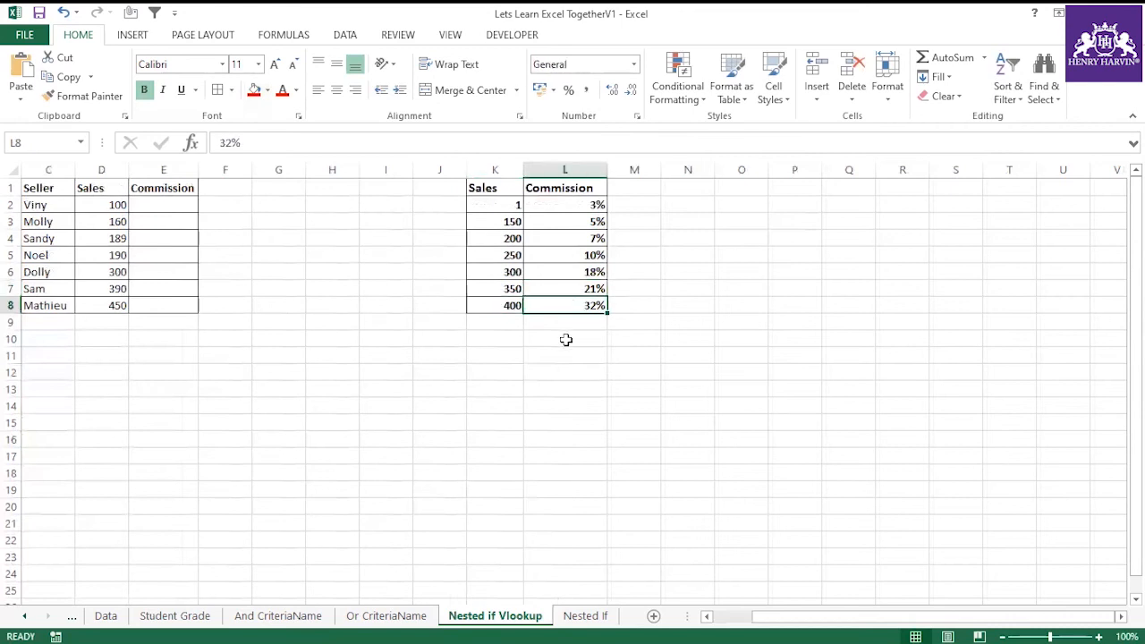
# Step: Compare the sellers' sales in D2:D8 and the empty Commission cells E2:E8 with the lookup table K1:L8
pyautogui.click(567, 340)
pyautogui.click(508, 189)
pyautogui.moveTo(508, 188); pyautogui.dragTo(562, 308)
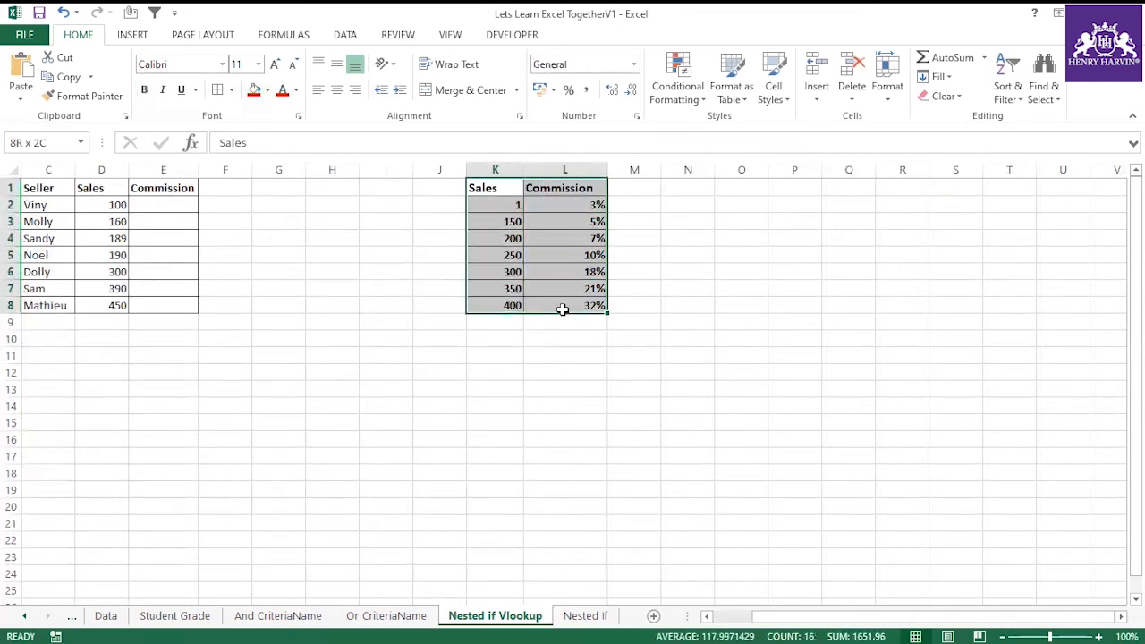
pyautogui.click(499, 337)
pyautogui.moveTo(113, 206); pyautogui.dragTo(118, 303)
pyautogui.click(155, 377)
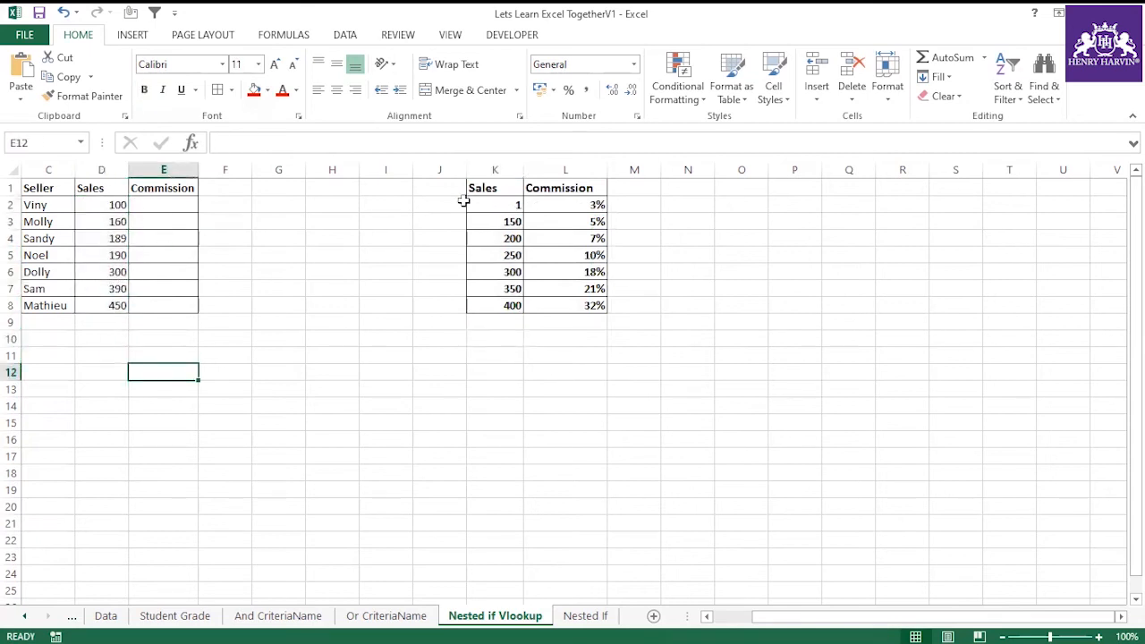
pyautogui.moveTo(512, 187); pyautogui.dragTo(544, 302)
pyautogui.moveTo(161, 205); pyautogui.dragTo(171, 314)
pyautogui.click(279, 255)
pyautogui.click(183, 205)
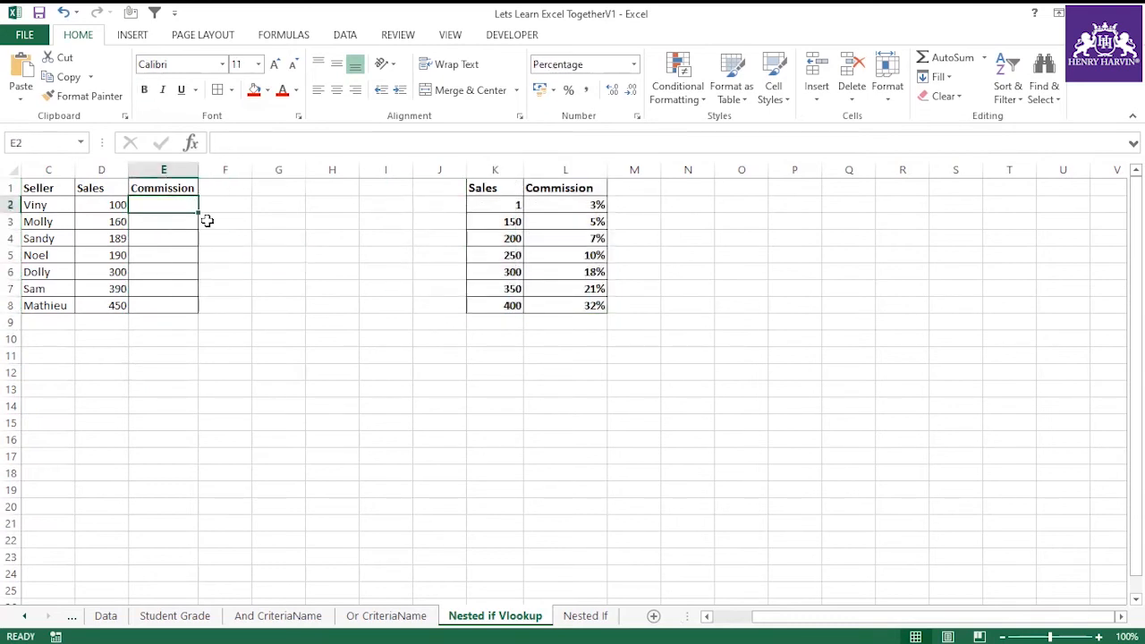
pyautogui.write('=vlo')
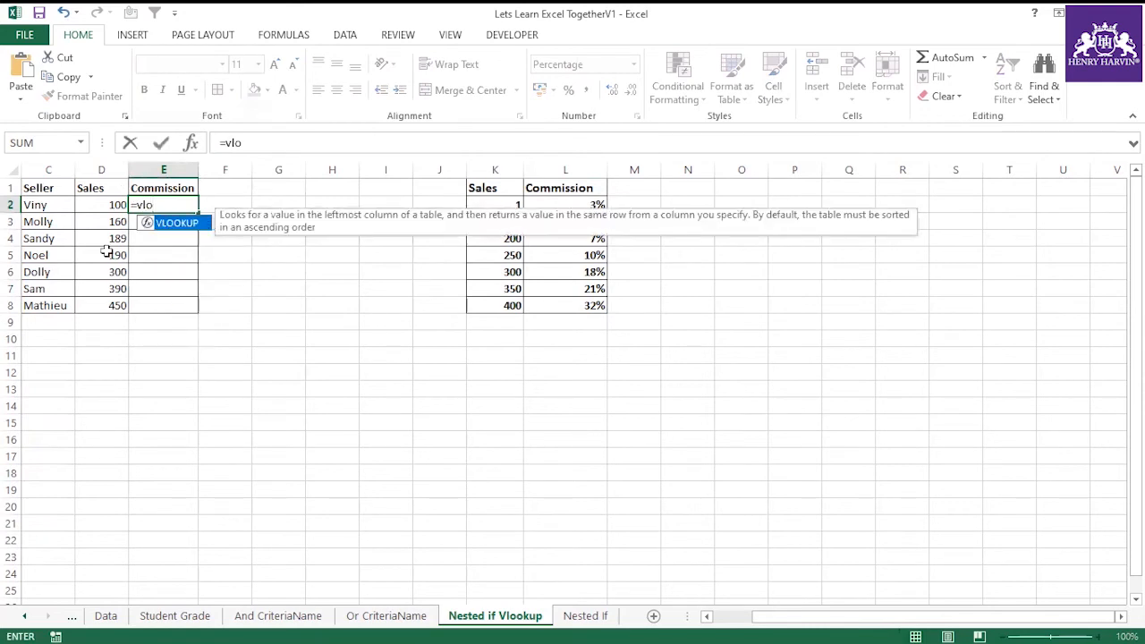
pyautogui.doubleClick(185, 224)
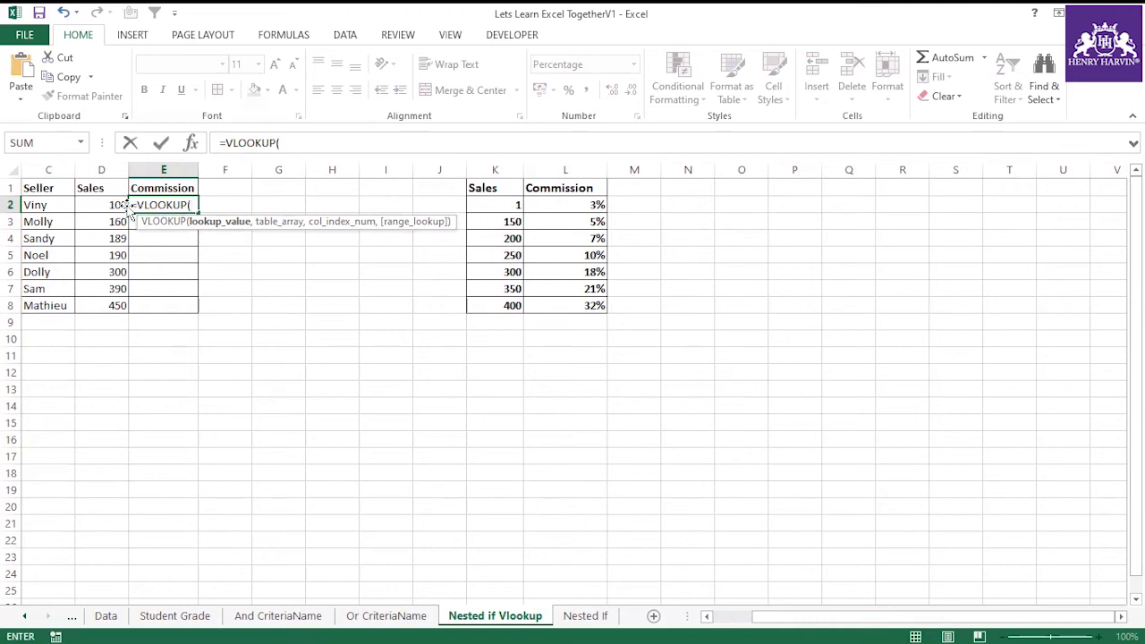
pyautogui.press('Escape')
# Step: Widen column K slightly and review the lookup columns over the range K1:L21
pyautogui.moveTo(519, 189); pyautogui.dragTo(606, 532)
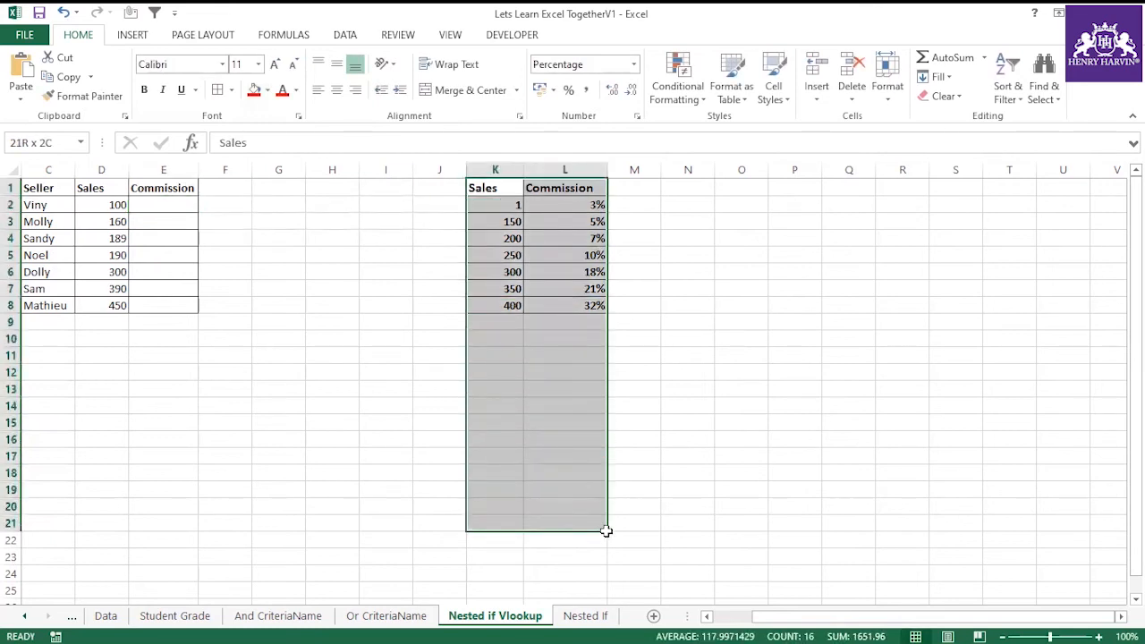
pyautogui.moveTo(524, 170); pyautogui.dragTo(533, 172)
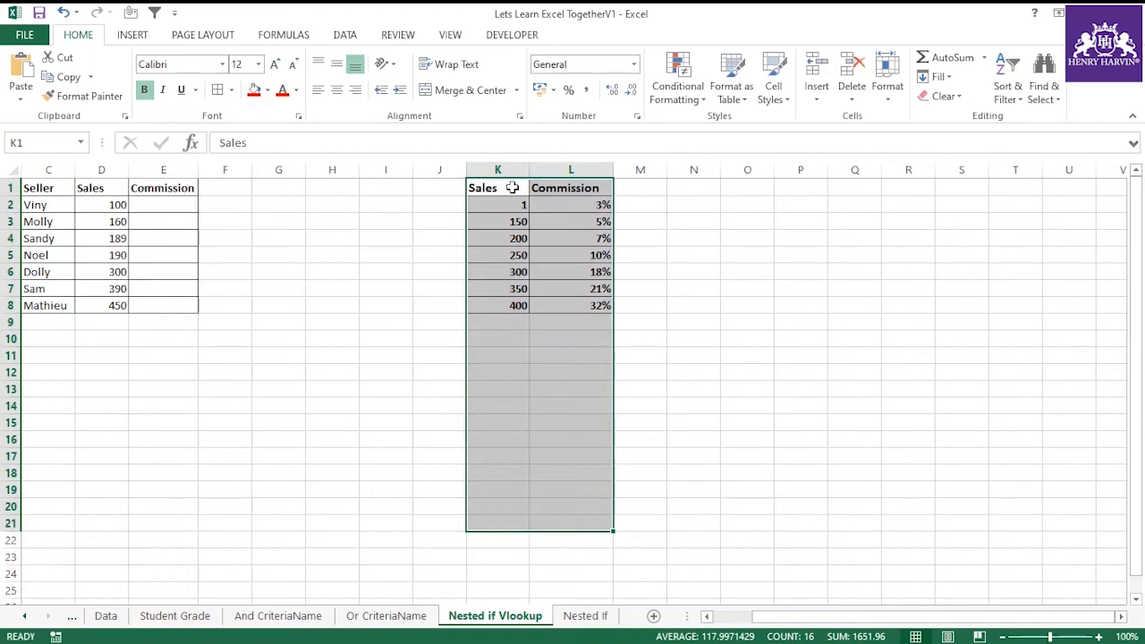
pyautogui.moveTo(511, 188); pyautogui.dragTo(594, 529)
pyautogui.click(560, 393)
# Step: Begin a VLOOKUP formula in E2 with D2 as the lookup value and K1:L8 as the table array
pyautogui.click(183, 205)
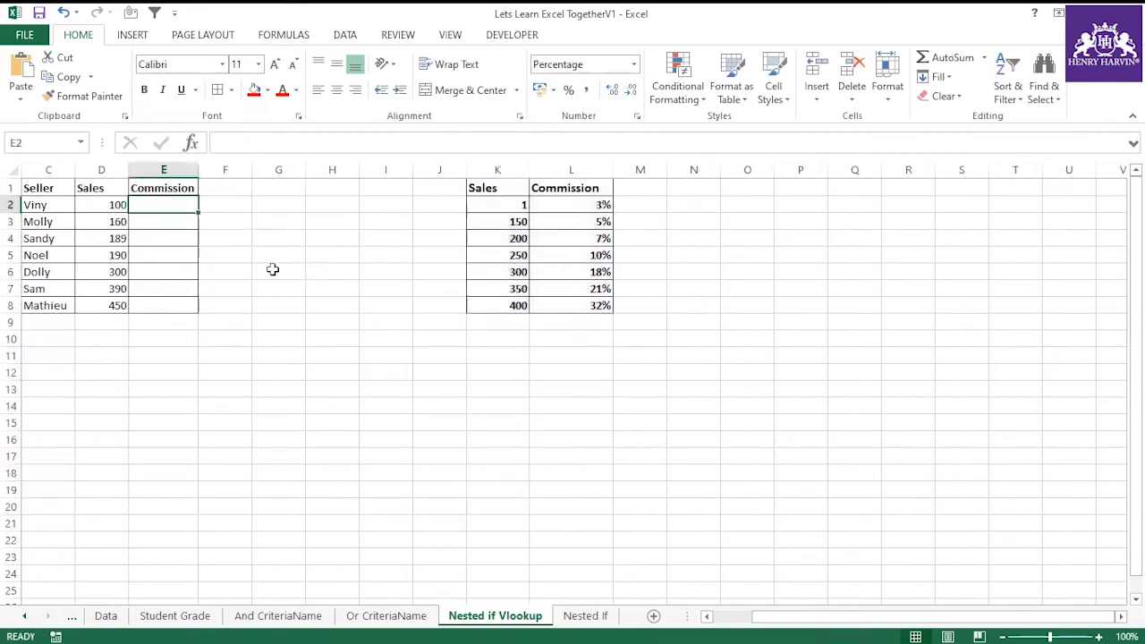
pyautogui.write('=Vlo')
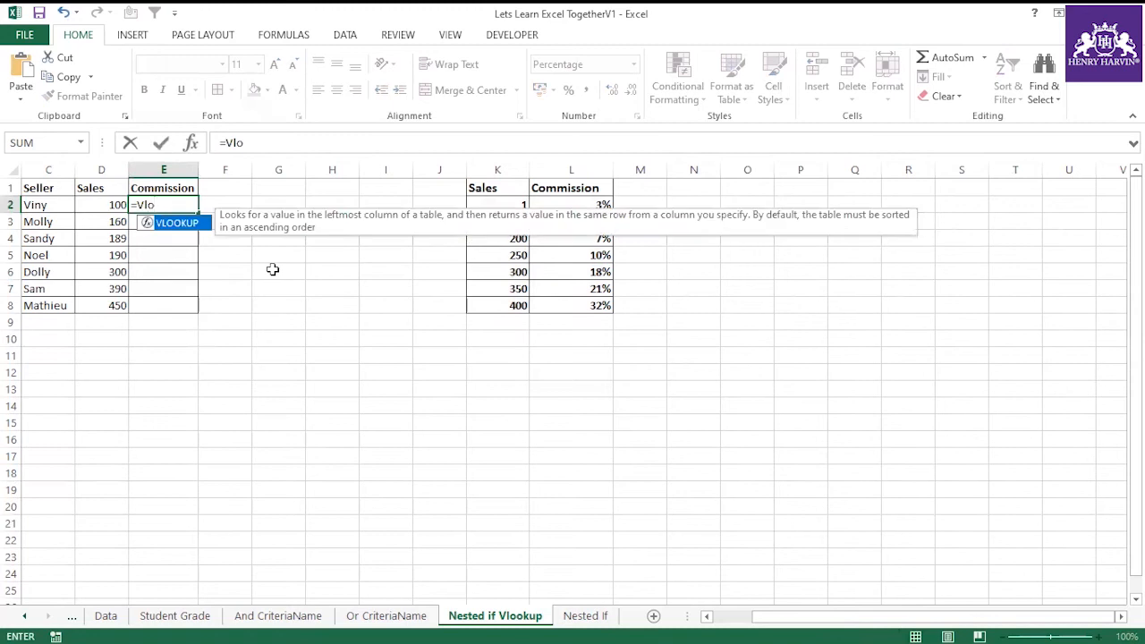
pyautogui.doubleClick(184, 222)
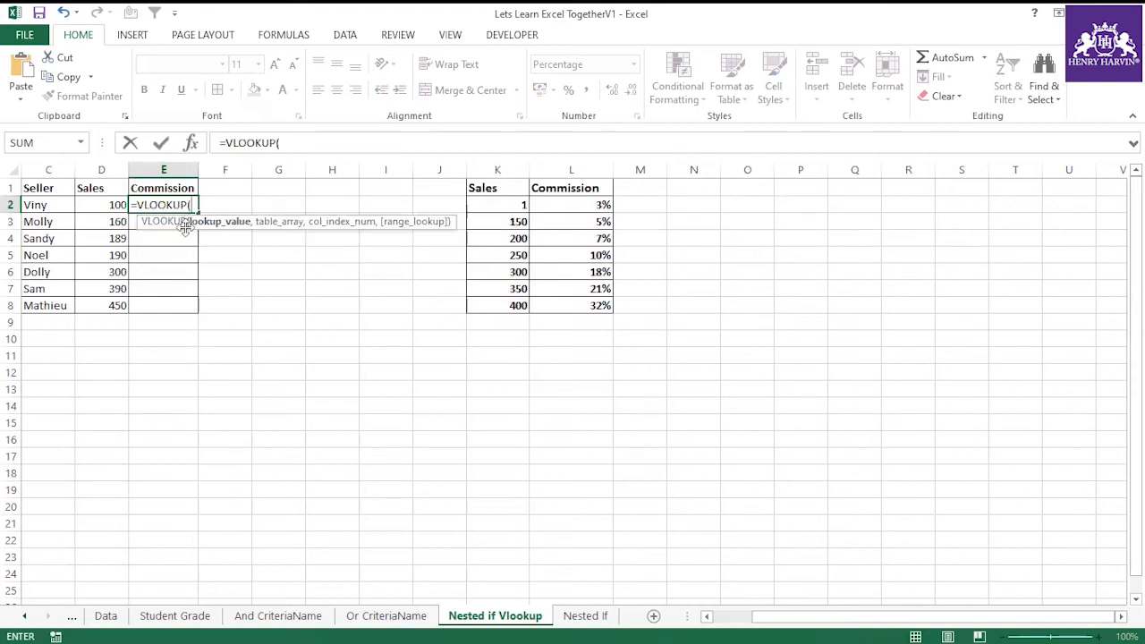
pyautogui.click(119, 204)
pyautogui.write(',')
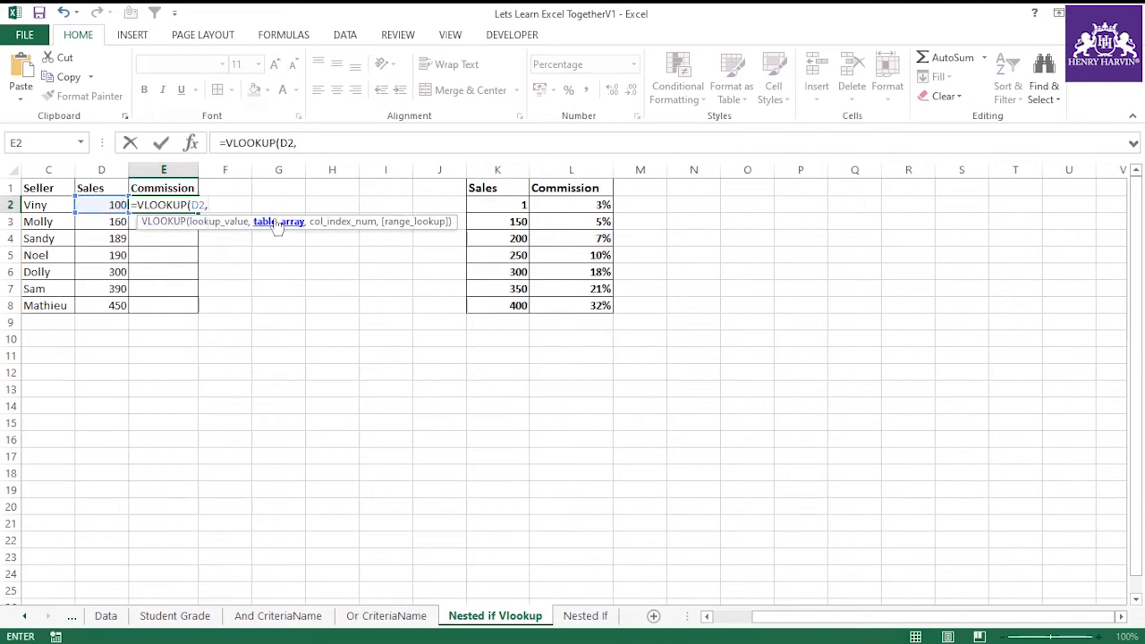
pyautogui.moveTo(488, 189); pyautogui.dragTo(578, 317)
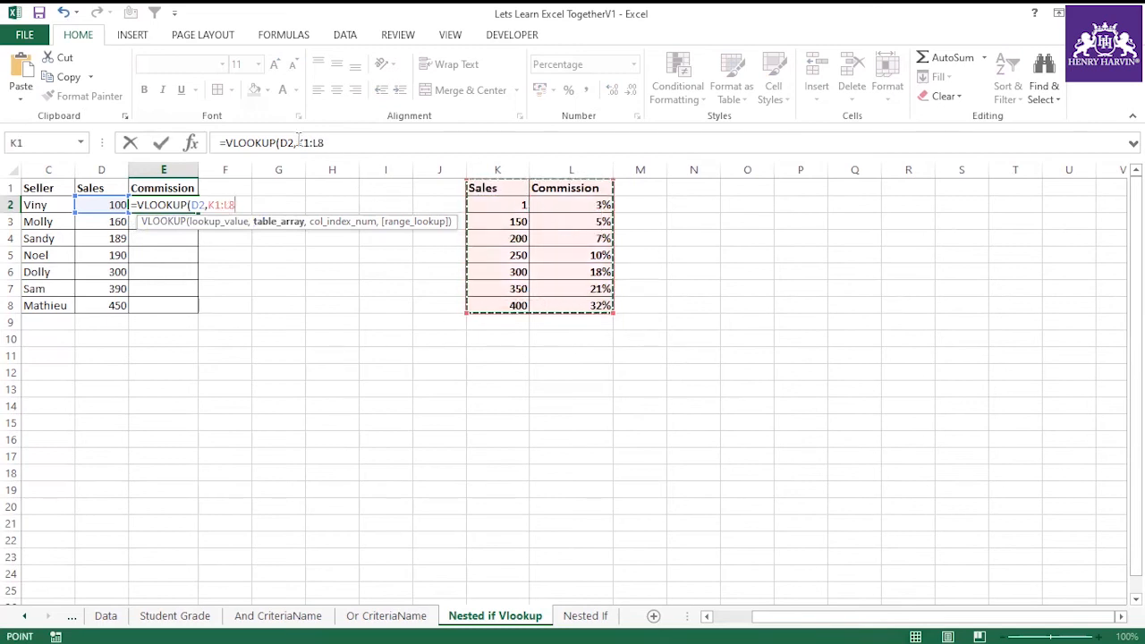
# Step: Make the table array absolute as $K$1:$L$8 and set the VLOOKUP column index number to 2
pyautogui.moveTo(298, 142); pyautogui.dragTo(333, 142)
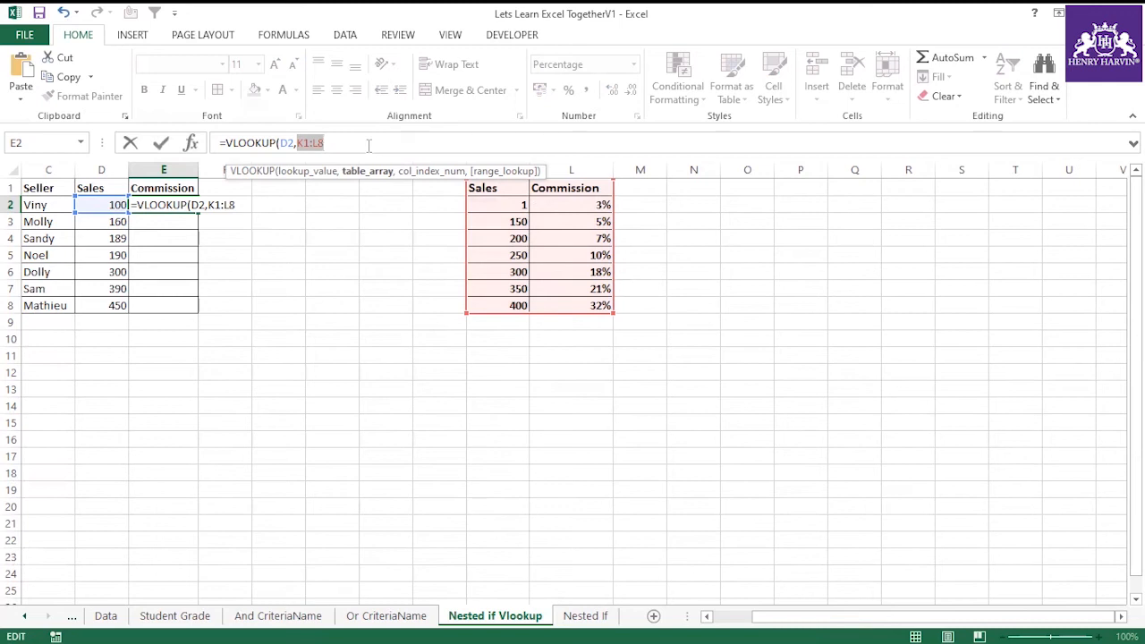
pyautogui.press('F4')
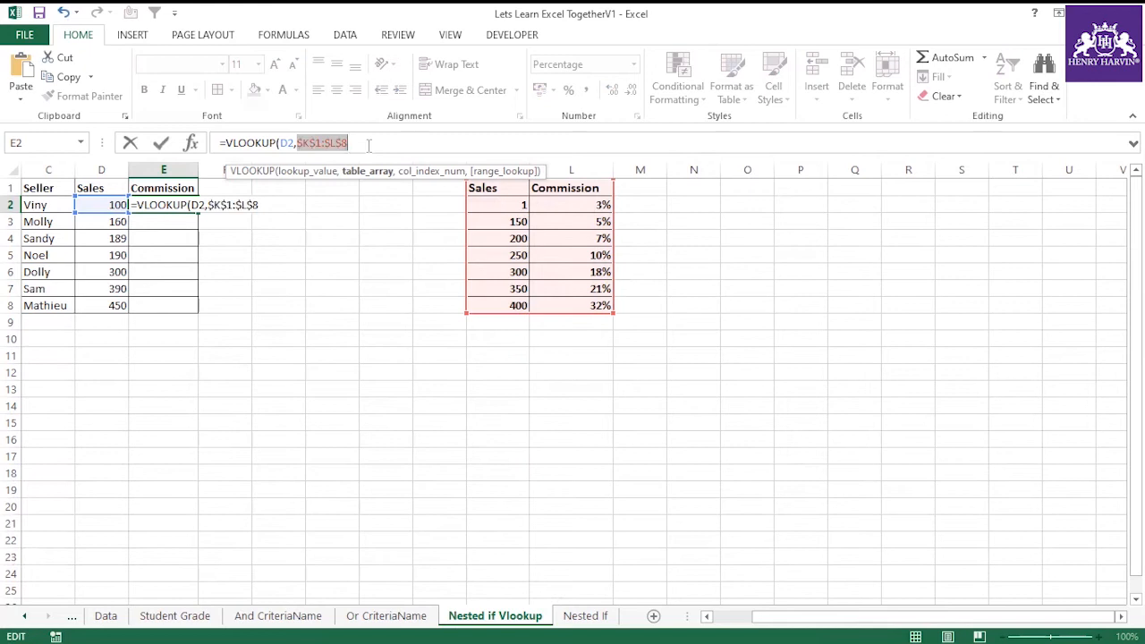
pyautogui.click(370, 145)
pyautogui.write(',')
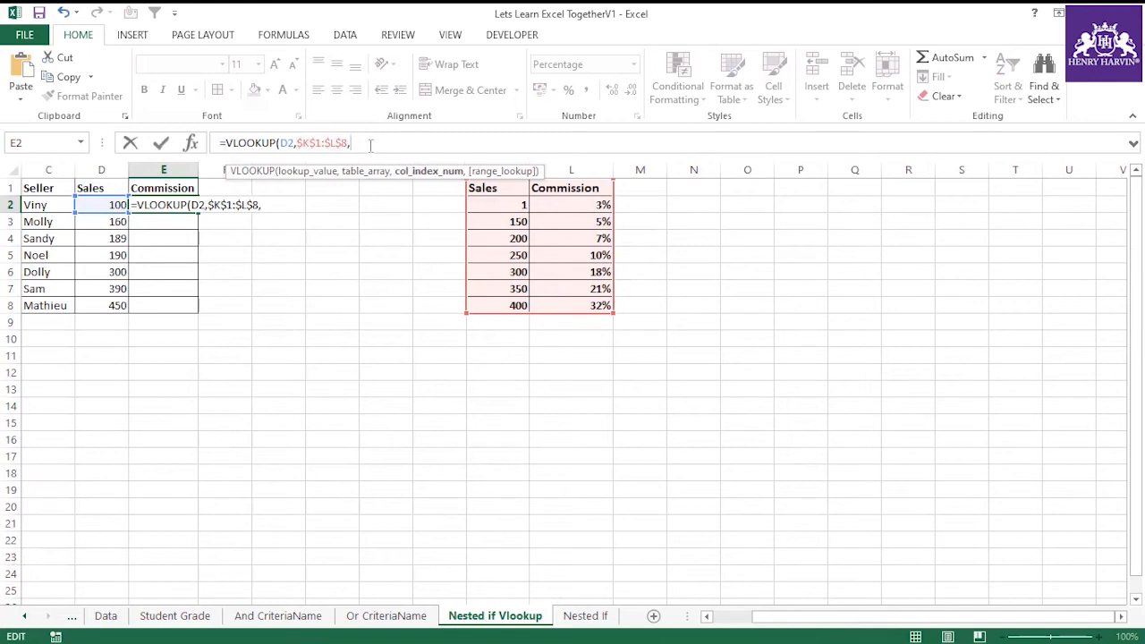
pyautogui.write('2,')
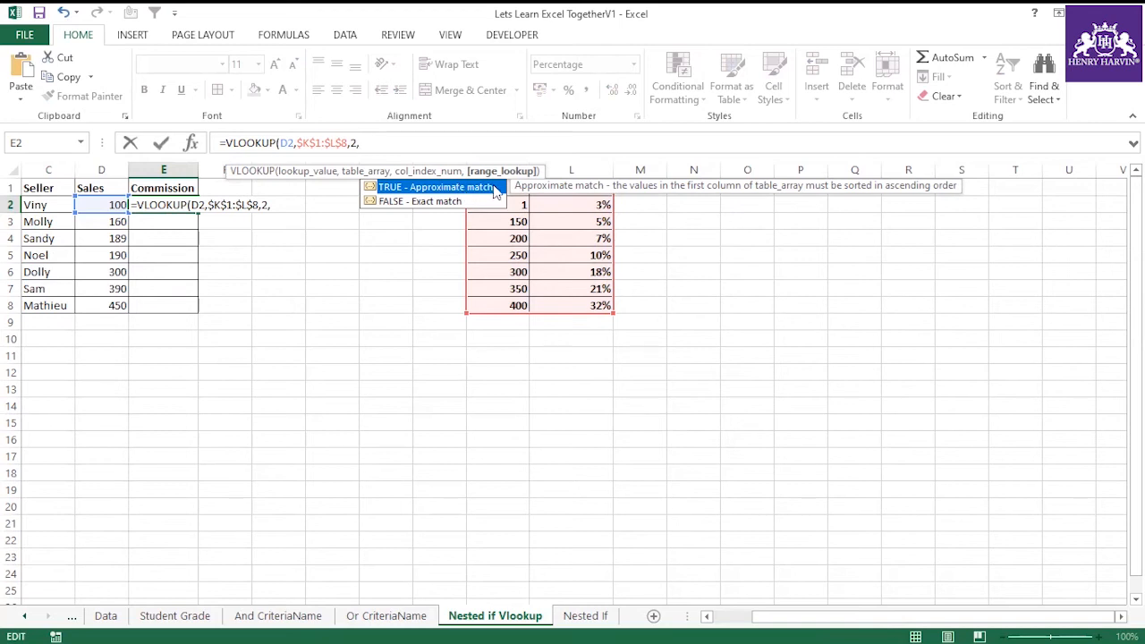
# Step: Complete the E2 formula with 1 for approximate match, =VLOOKUP(D2,$K$1:$L$8,2,1), and fill it down to E8
pyautogui.doubleClick(467, 187)
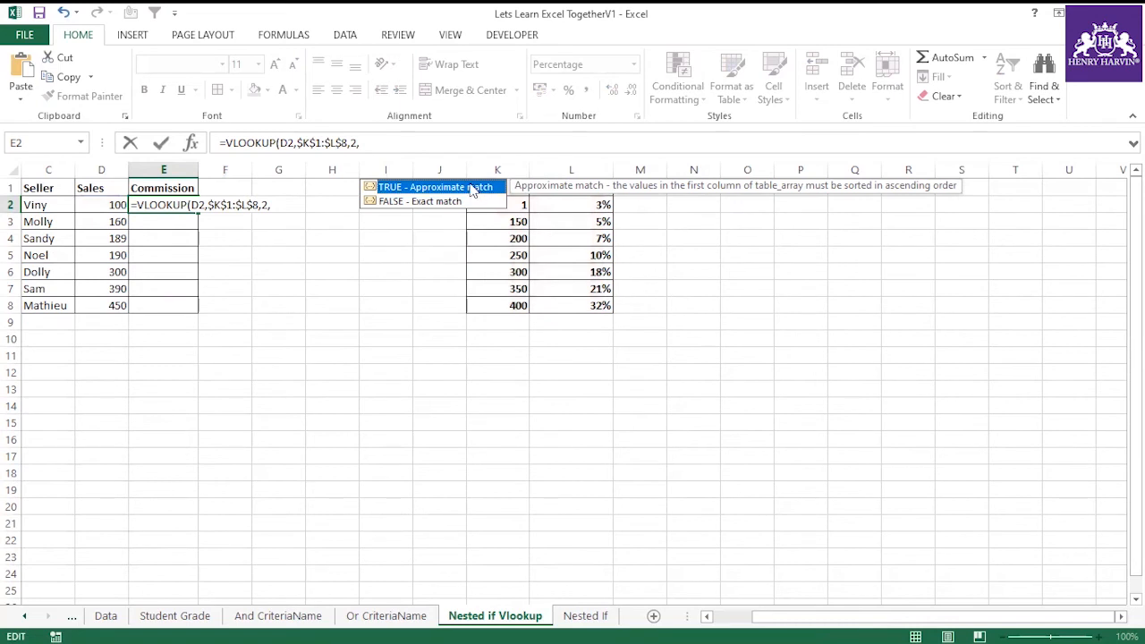
pyautogui.doubleClick(472, 188)
pyautogui.press('BackSpace')
pyautogui.press('BackSpace')
pyautogui.press('BackSpace')
pyautogui.press('BackSpace')
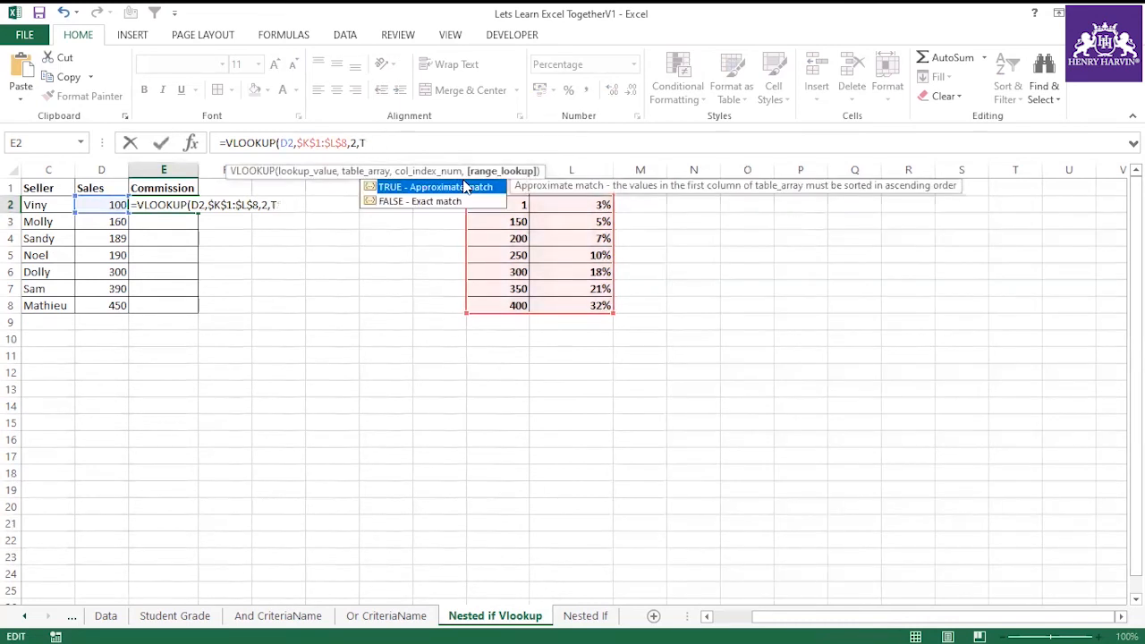
pyautogui.write('1)')
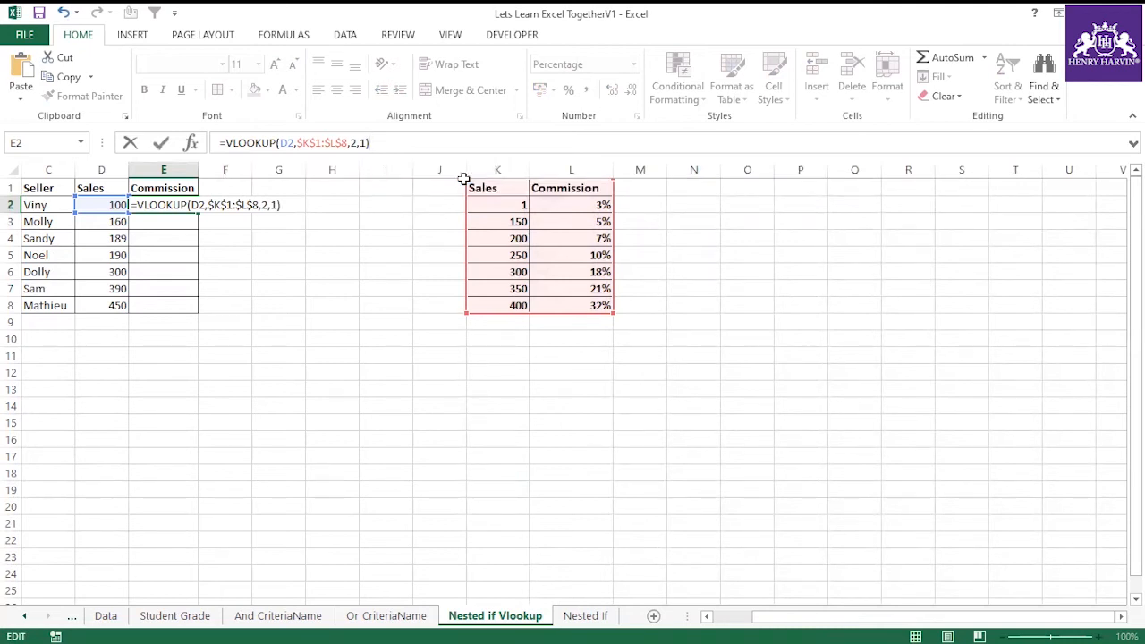
pyautogui.hotkey('ctrl', 'Return')
pyautogui.doubleClick(199, 213)
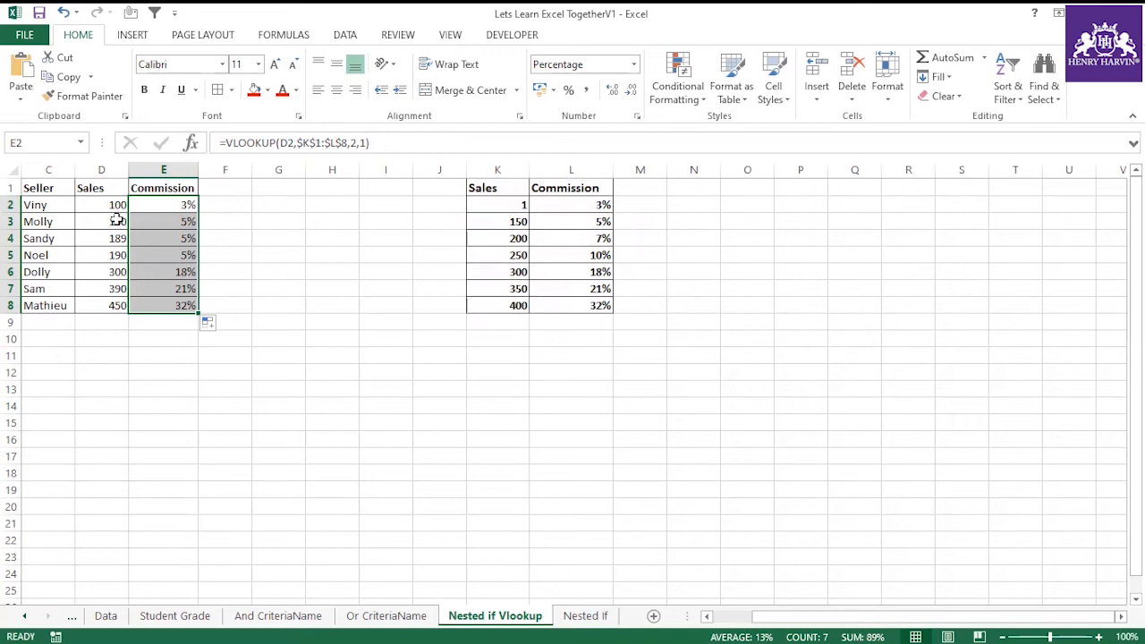
# Step: Check the commission formula in E3 against the 150, 200 and 250 sales thresholds and their rates in the lookup table
pyautogui.click(181, 219)
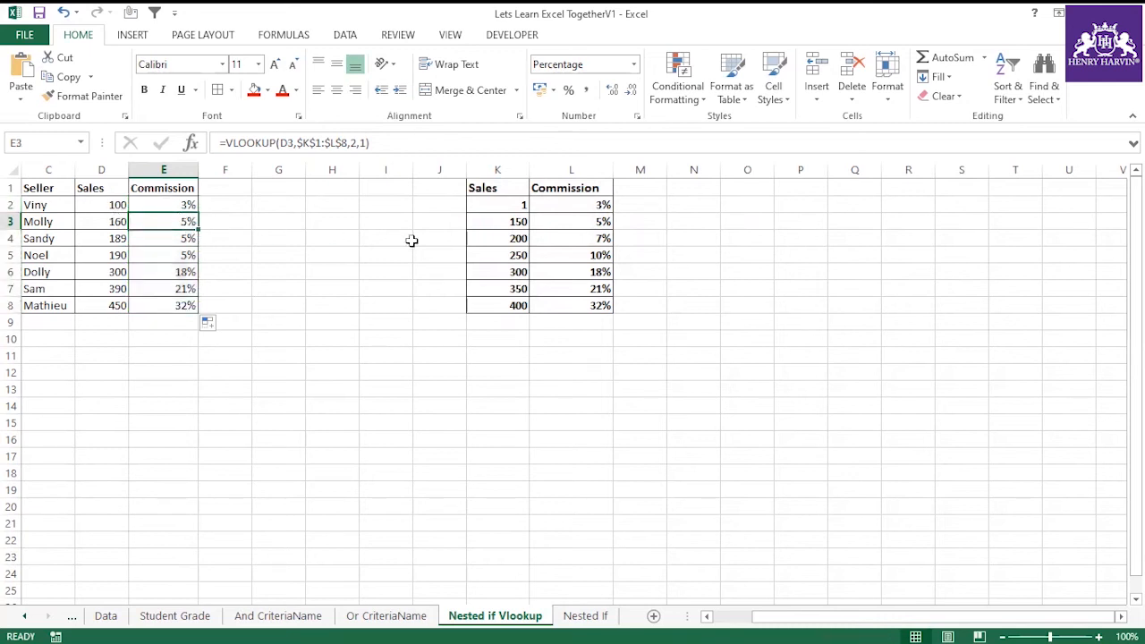
pyautogui.click(501, 227)
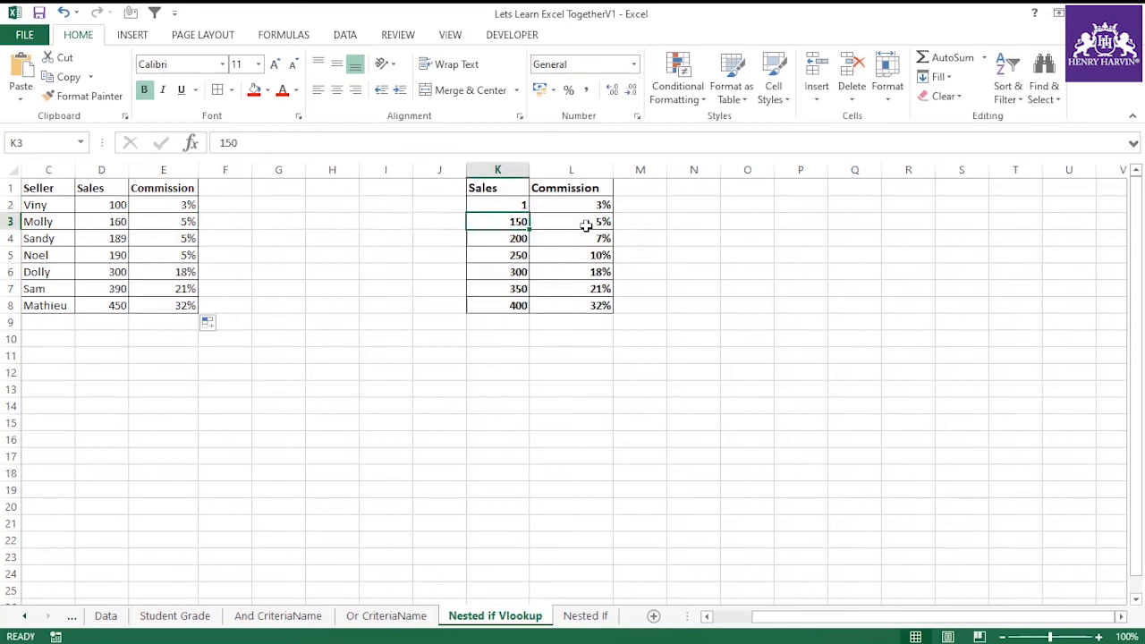
pyautogui.click(585, 227)
pyautogui.click(509, 237)
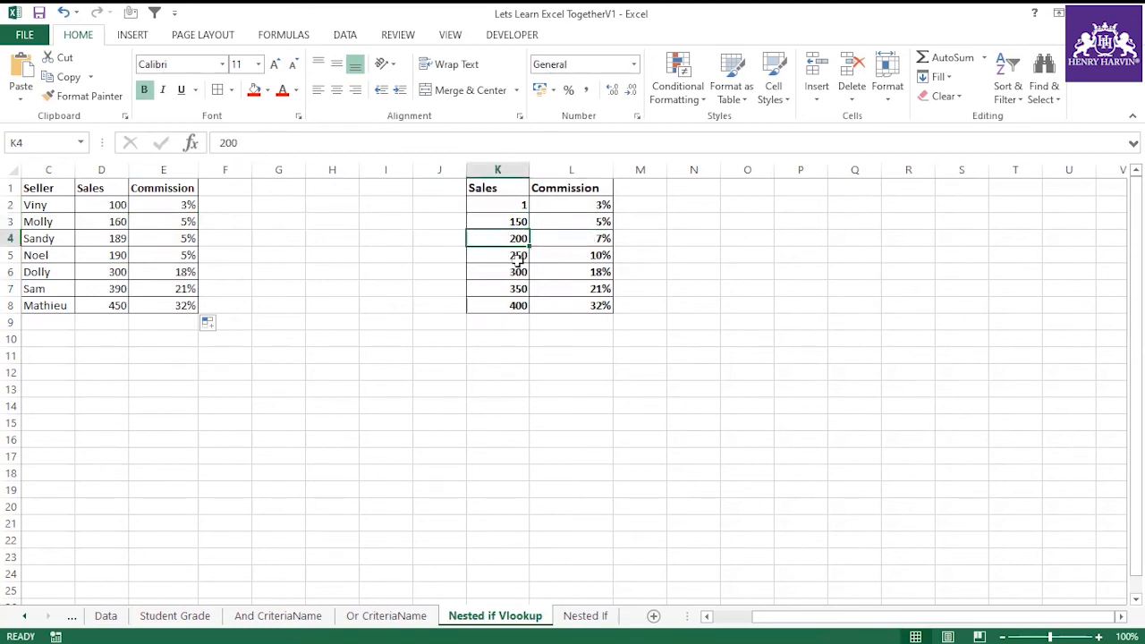
pyautogui.click(511, 255)
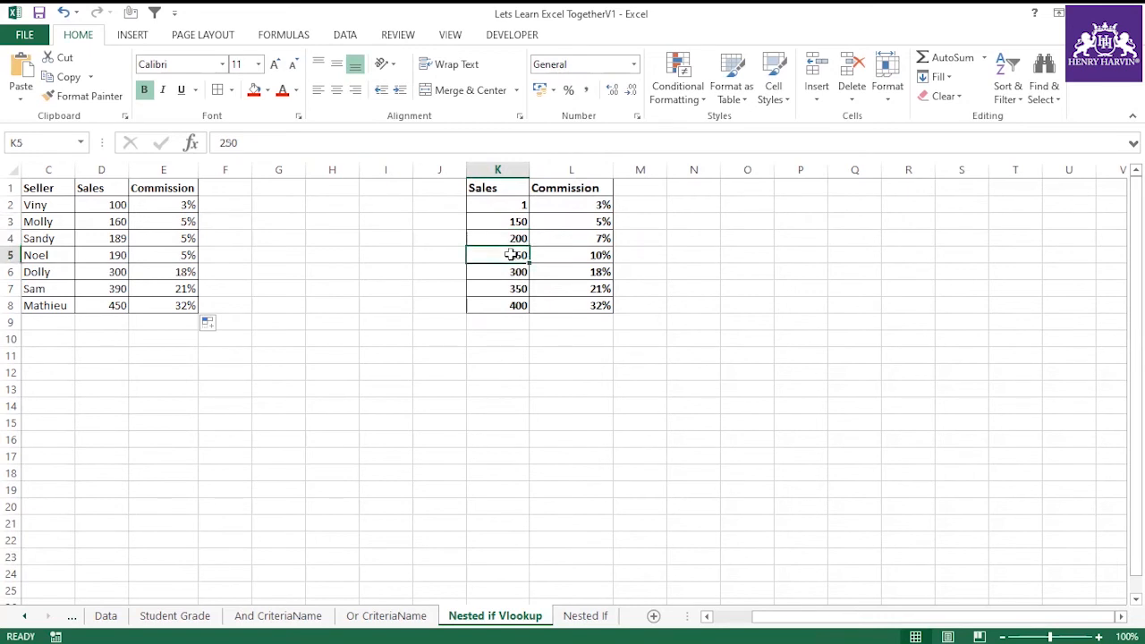
pyautogui.click(549, 253)
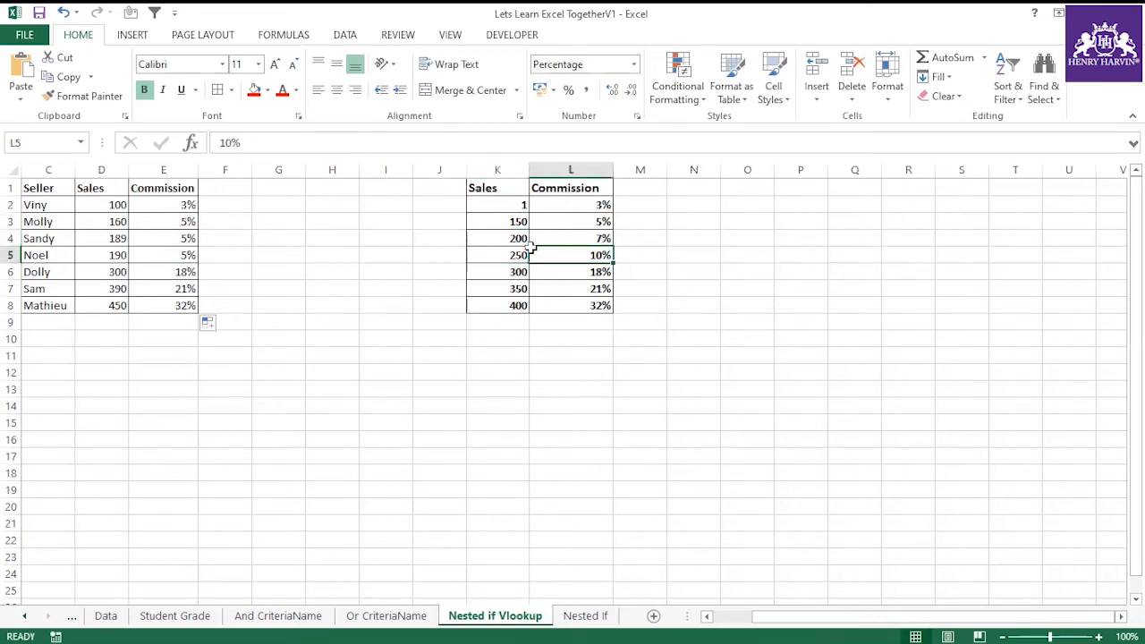
pyautogui.click(519, 237)
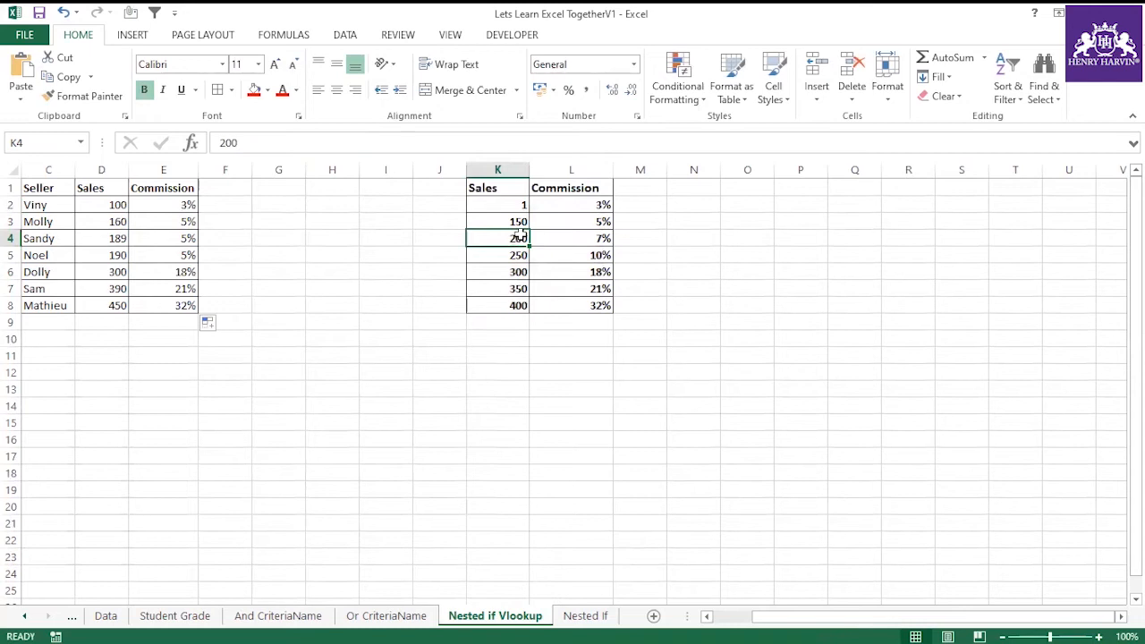
pyautogui.click(501, 253)
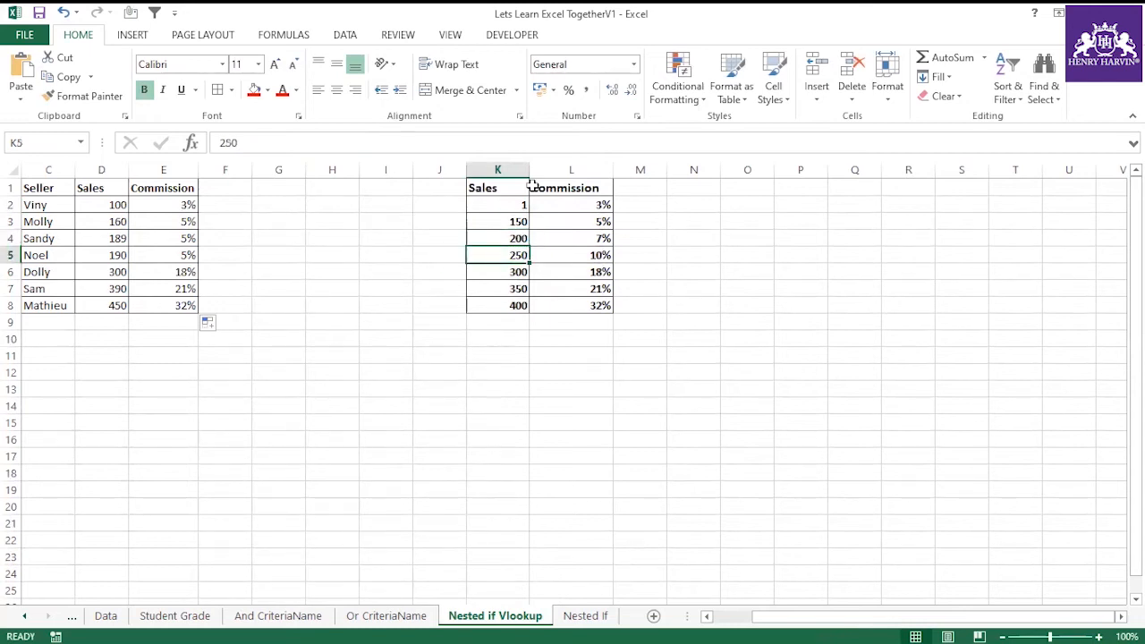
pyautogui.click(564, 239)
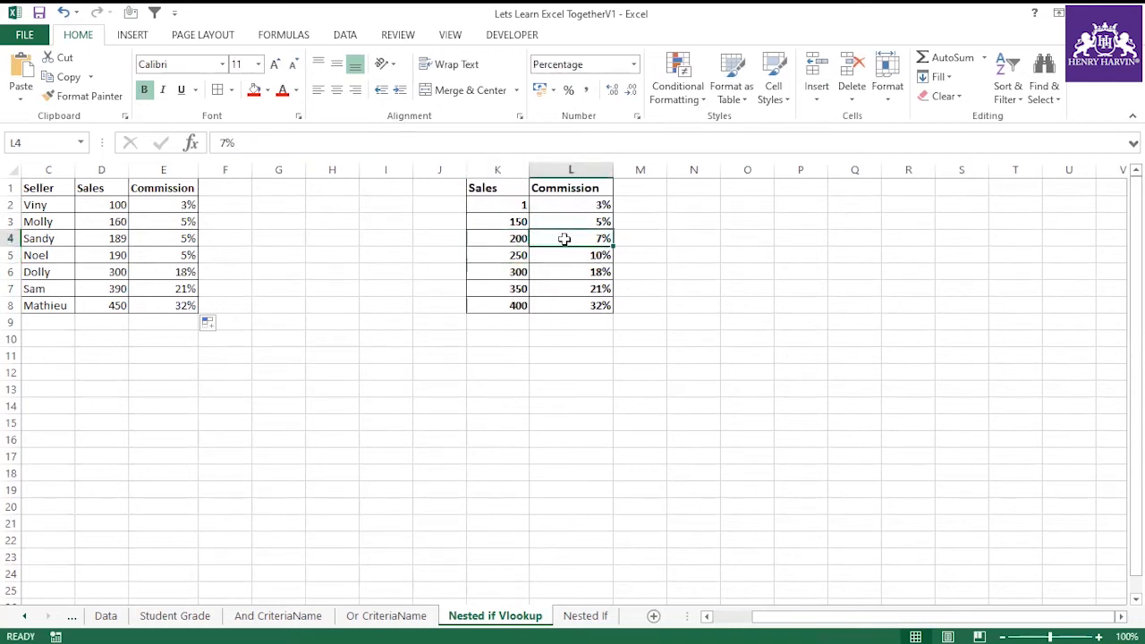
pyautogui.click(498, 222)
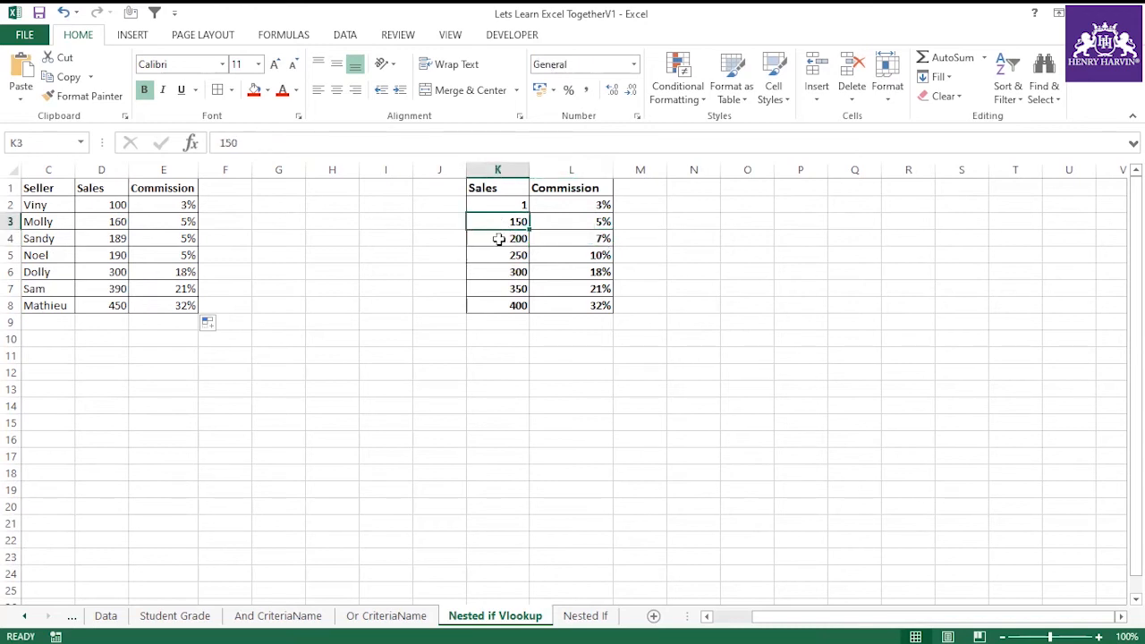
pyautogui.moveTo(519, 205); pyautogui.dragTo(572, 307)
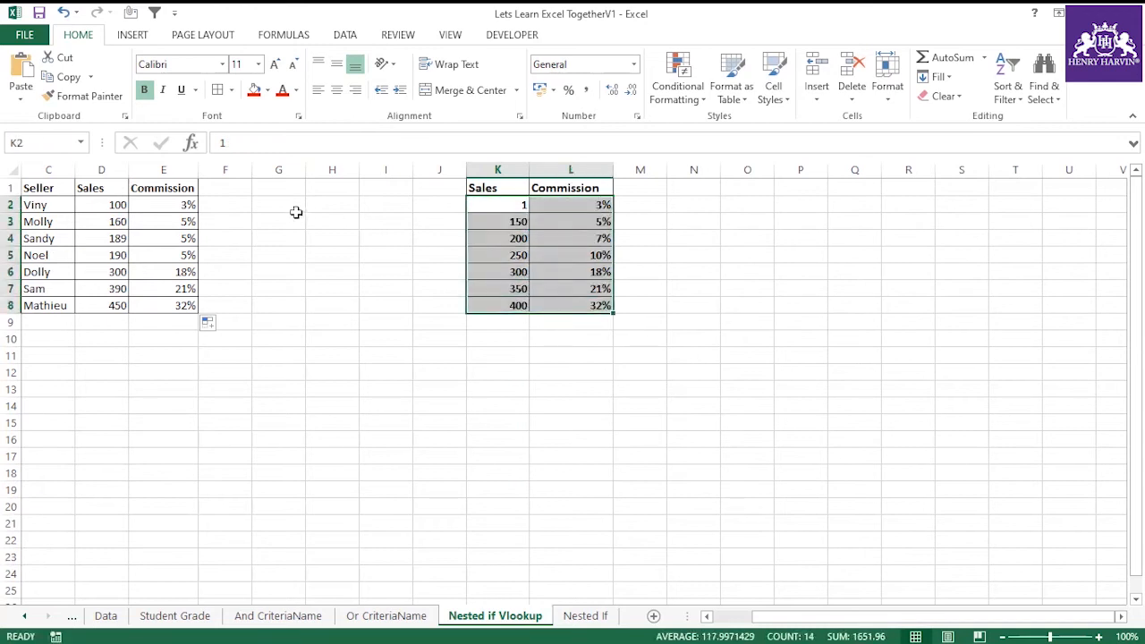
# Step: Examine the sales thresholds 150, 200 and 250 in the lookup table used for the commission rates
pyautogui.click(166, 202)
pyautogui.click(535, 289)
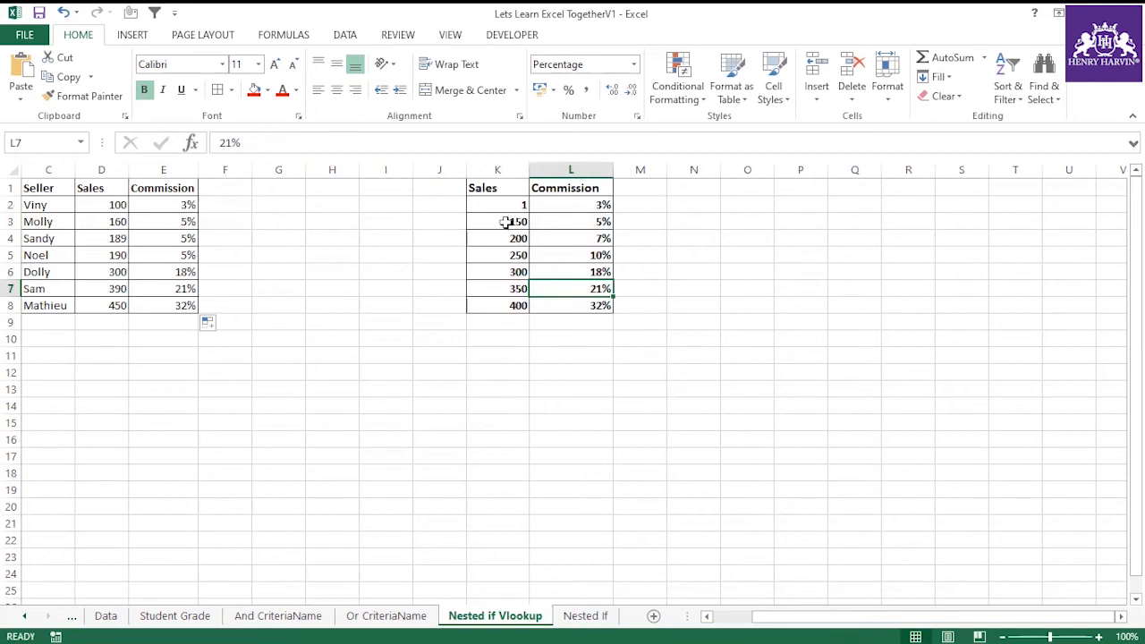
pyautogui.click(507, 222)
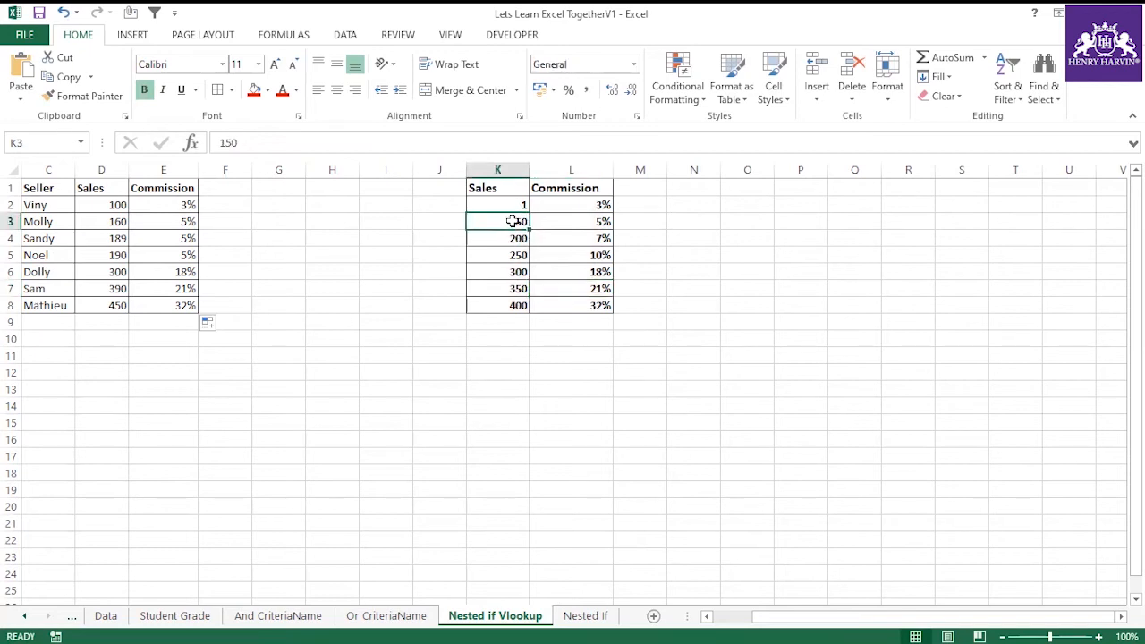
pyautogui.click(506, 251)
pyautogui.click(508, 239)
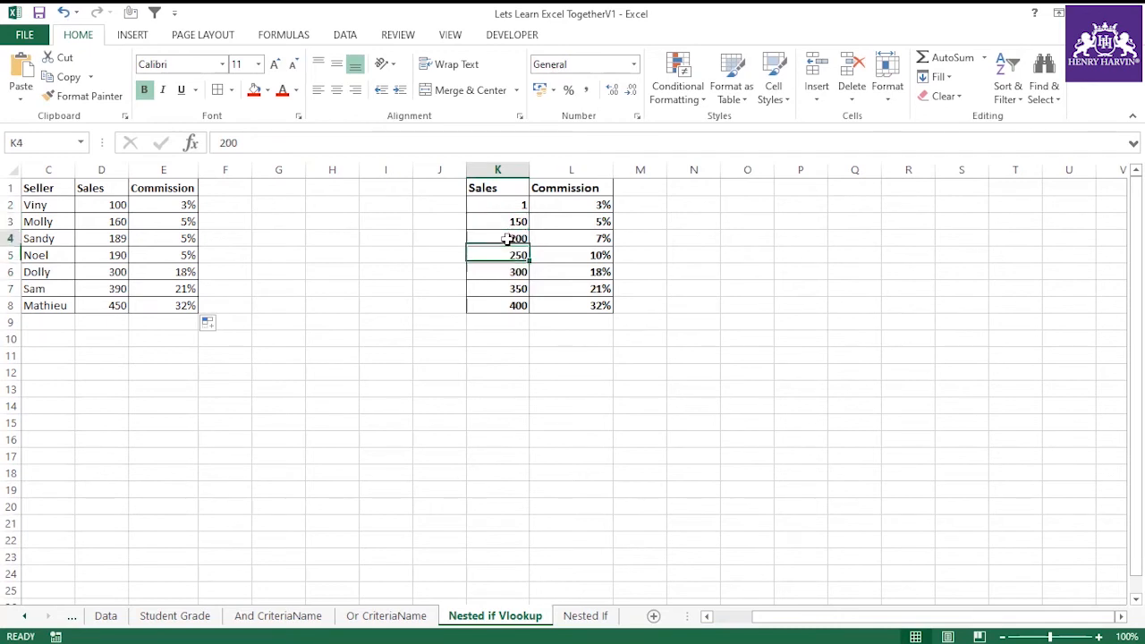
pyautogui.click(501, 255)
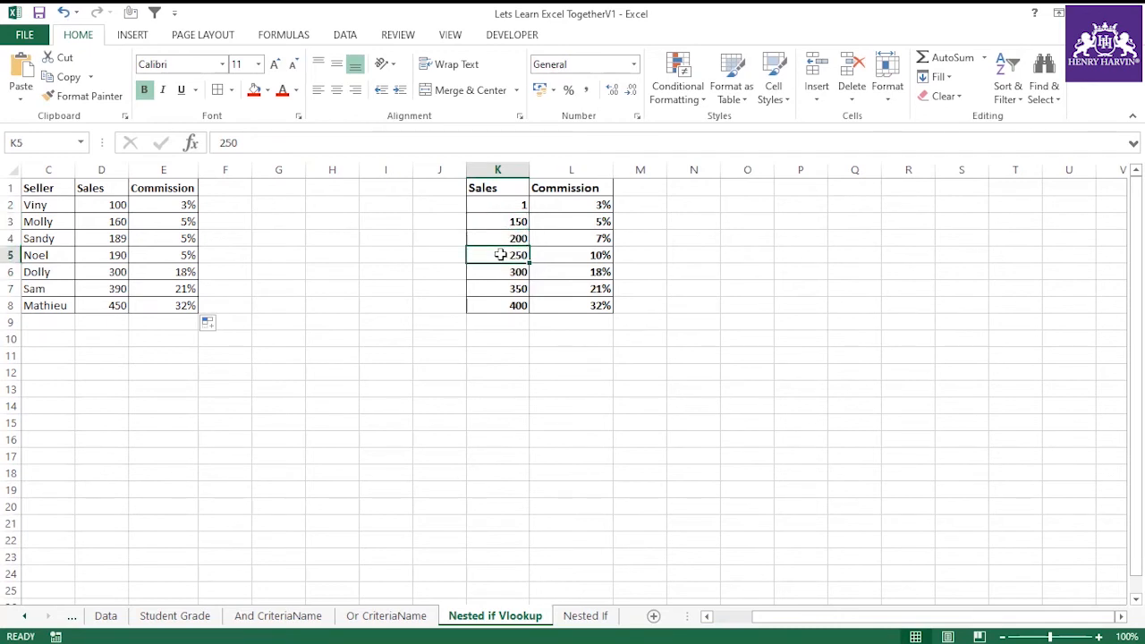
pyautogui.click(502, 238)
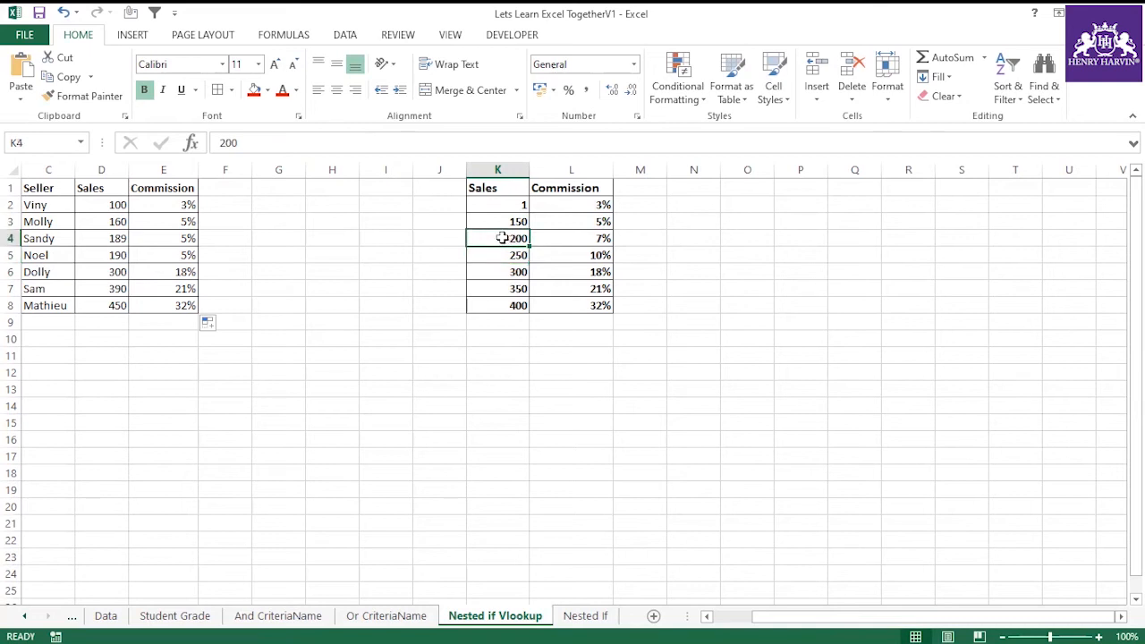
# Step: Review the whole lookup table K1:L8 against the VLOOKUP formula in commission cell E2
pyautogui.click(499, 191)
pyautogui.moveTo(501, 206); pyautogui.dragTo(573, 305)
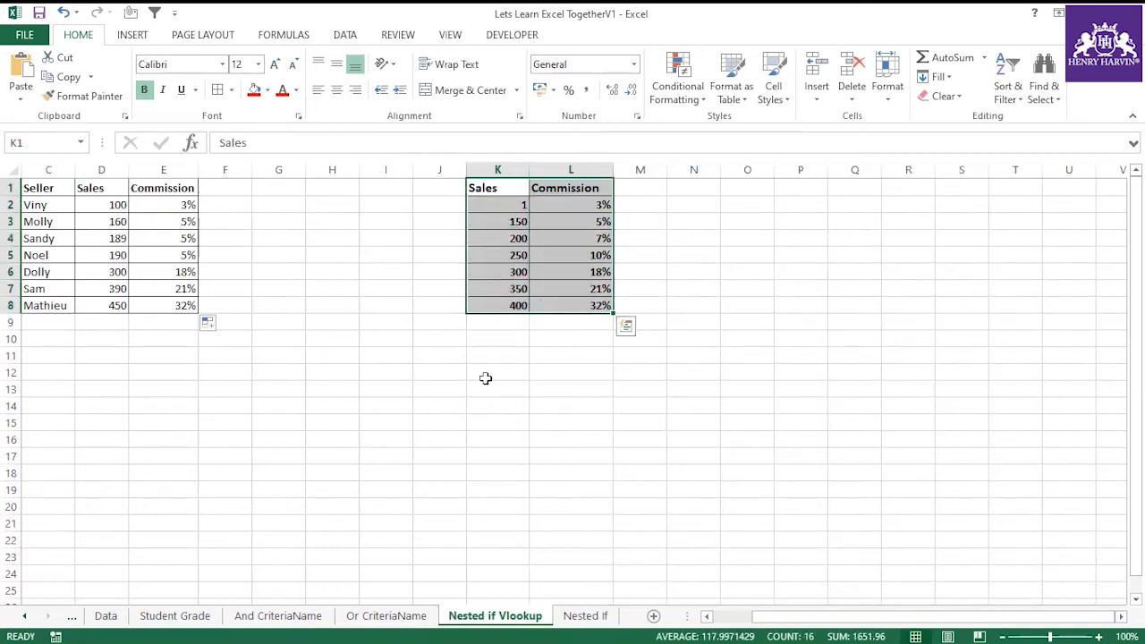
pyautogui.click(484, 375)
pyautogui.moveTo(558, 278); pyautogui.dragTo(537, 299)
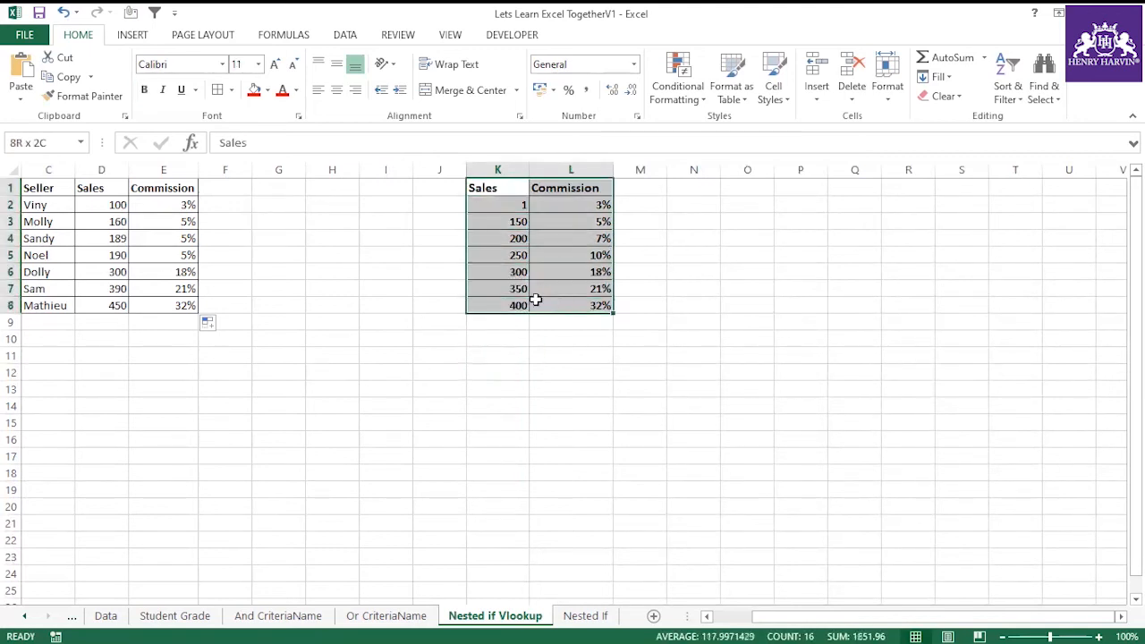
pyautogui.click(170, 202)
pyautogui.click(342, 284)
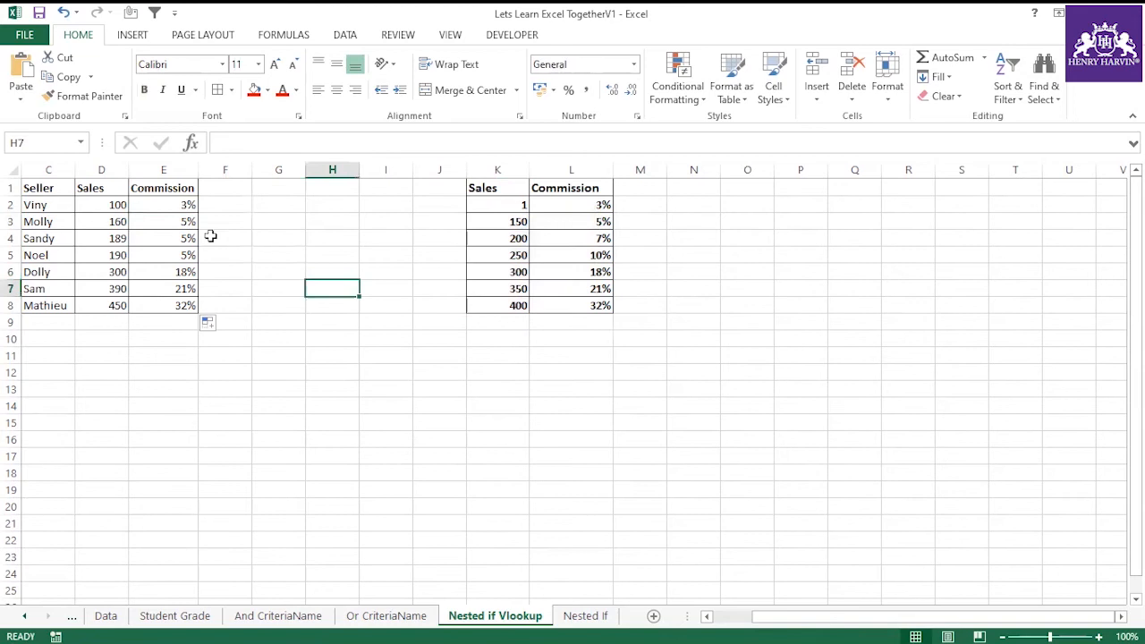
pyautogui.click(170, 205)
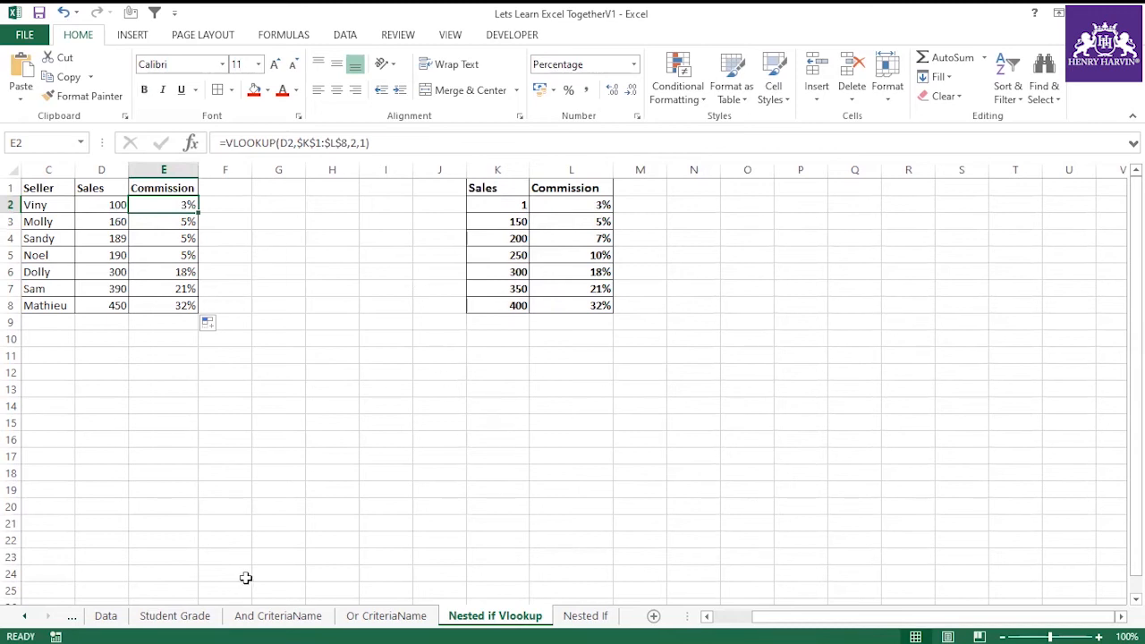
# Step: Look through the Student Grade, Or CriteriaName, Nested if Vlookup and Nested If sheets, finishing on the And CriteriaName sheet
pyautogui.click(305, 617)
pyautogui.click(379, 618)
pyautogui.click(307, 615)
pyautogui.click(206, 284)
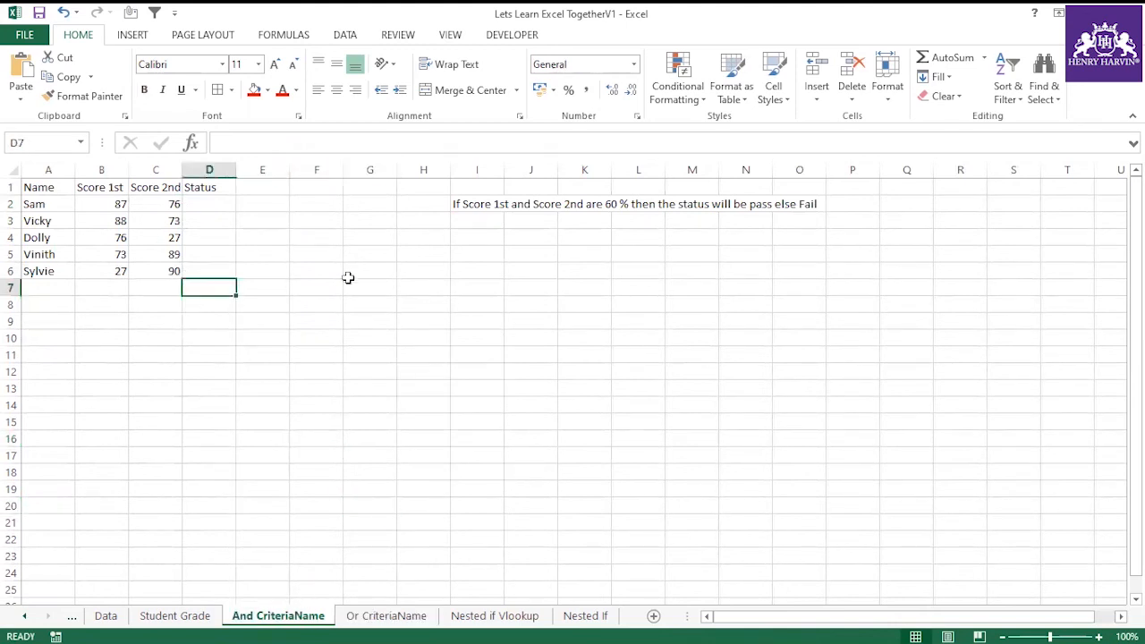
pyautogui.click(466, 200)
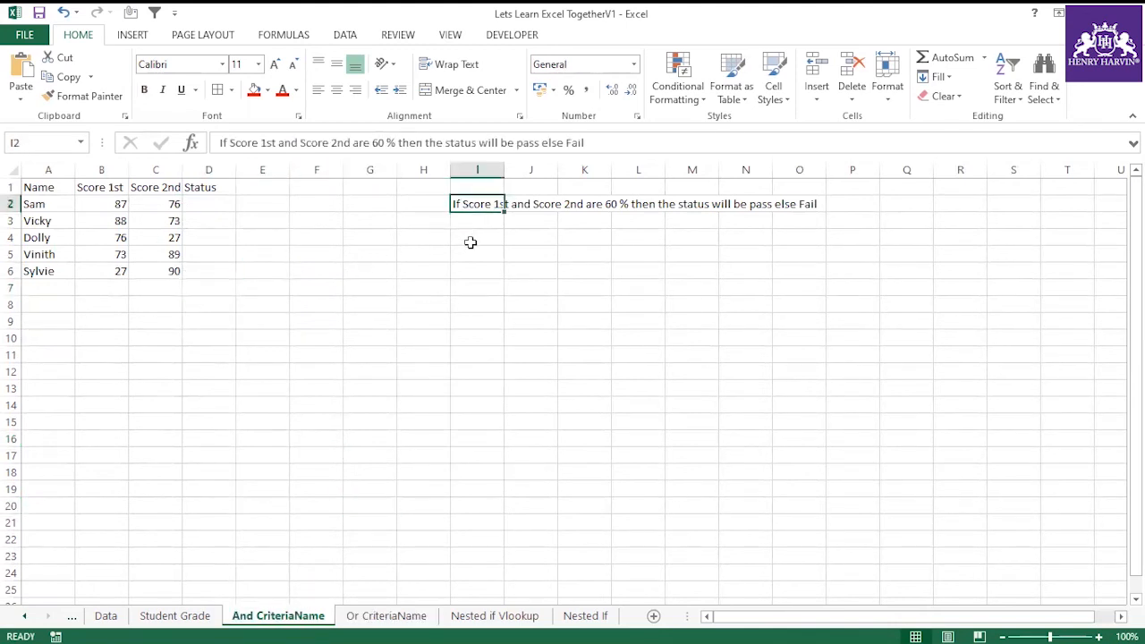
pyautogui.click(162, 624)
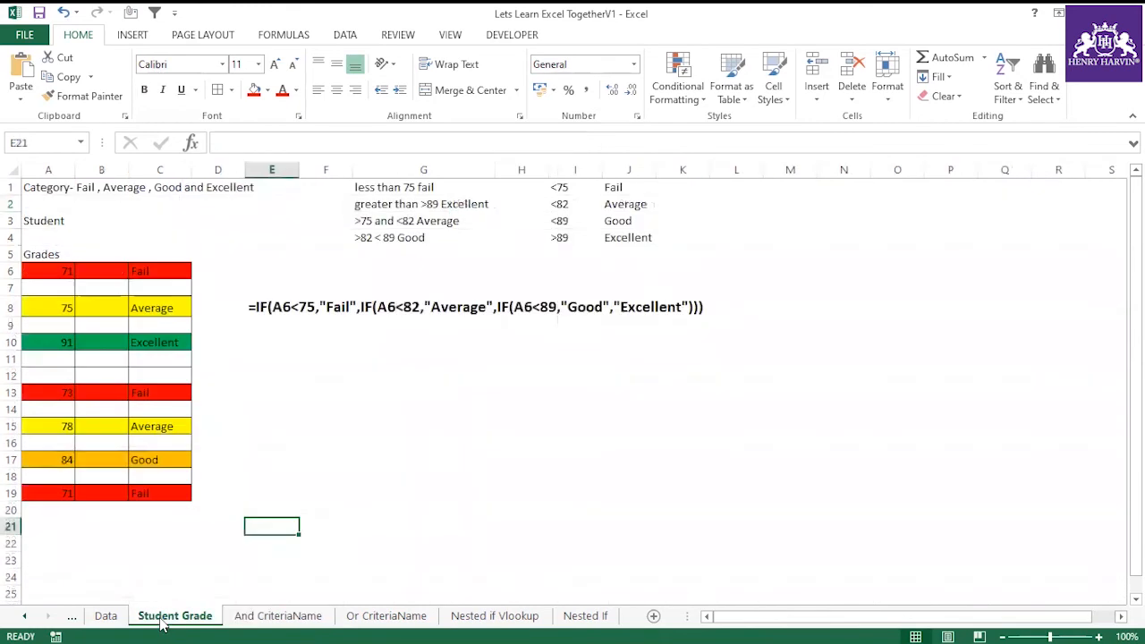
pyautogui.click(279, 616)
pyautogui.click(400, 624)
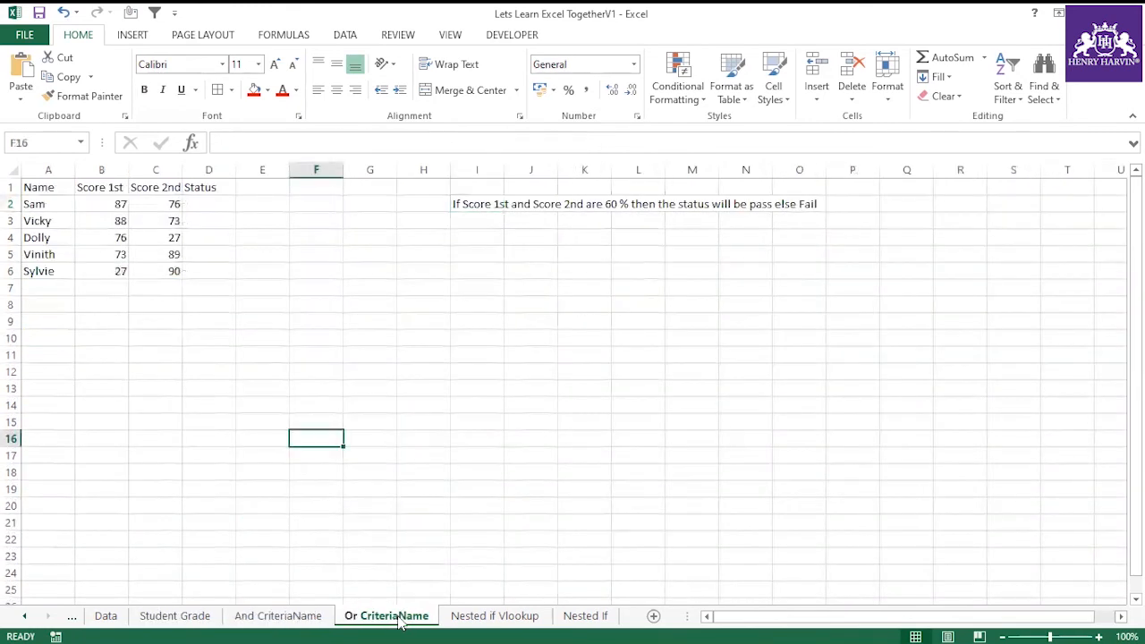
pyautogui.click(488, 619)
pyautogui.click(588, 622)
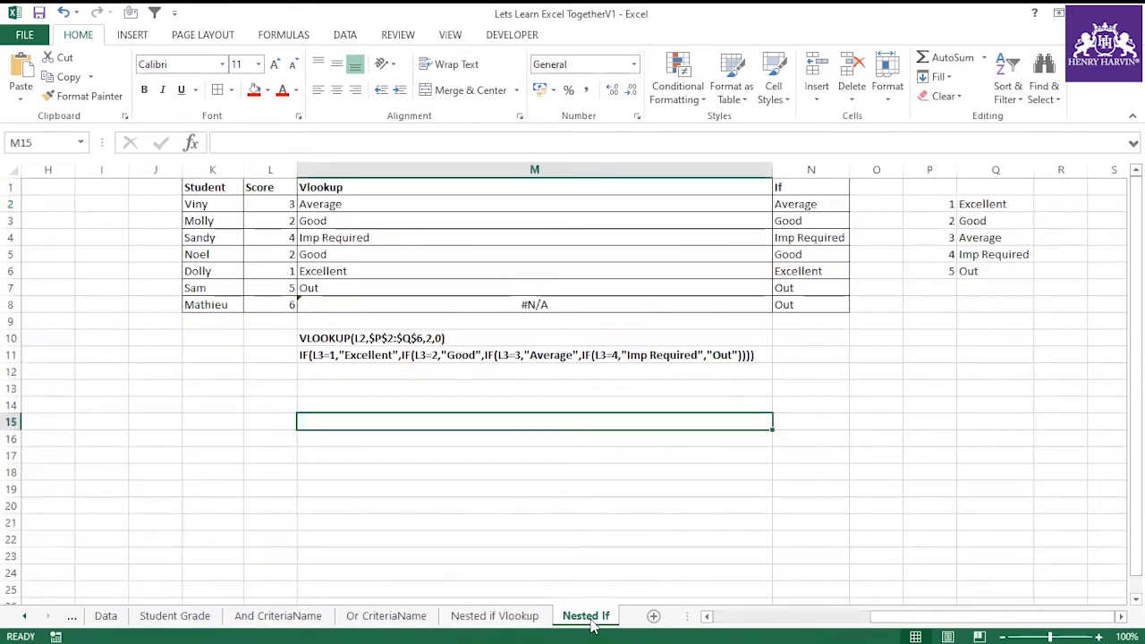
pyautogui.click(423, 622)
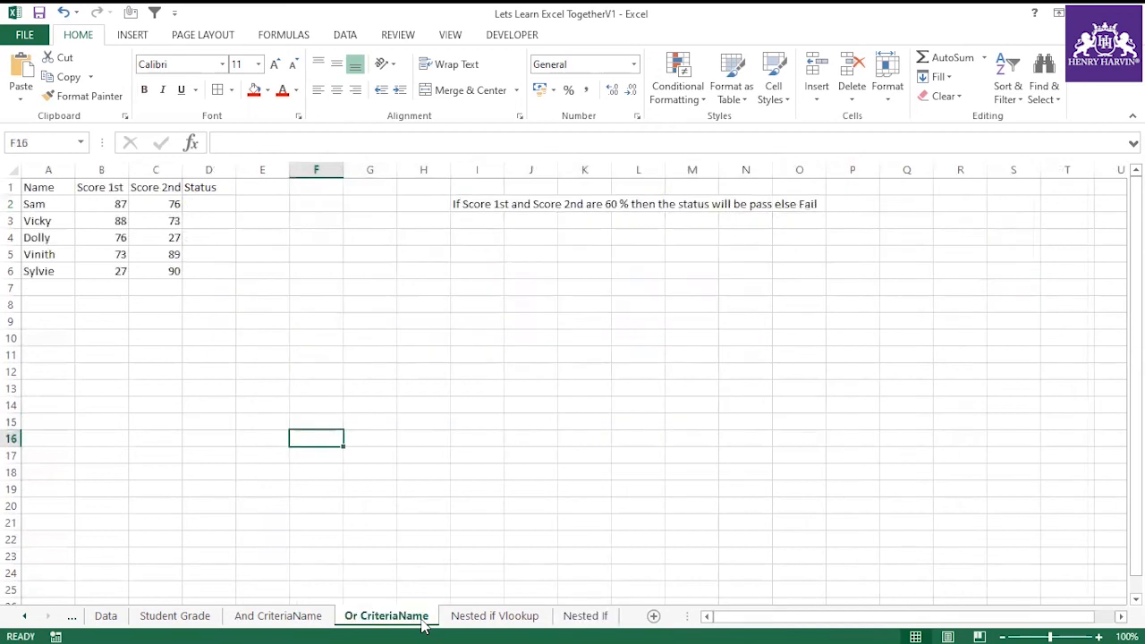
pyautogui.click(233, 613)
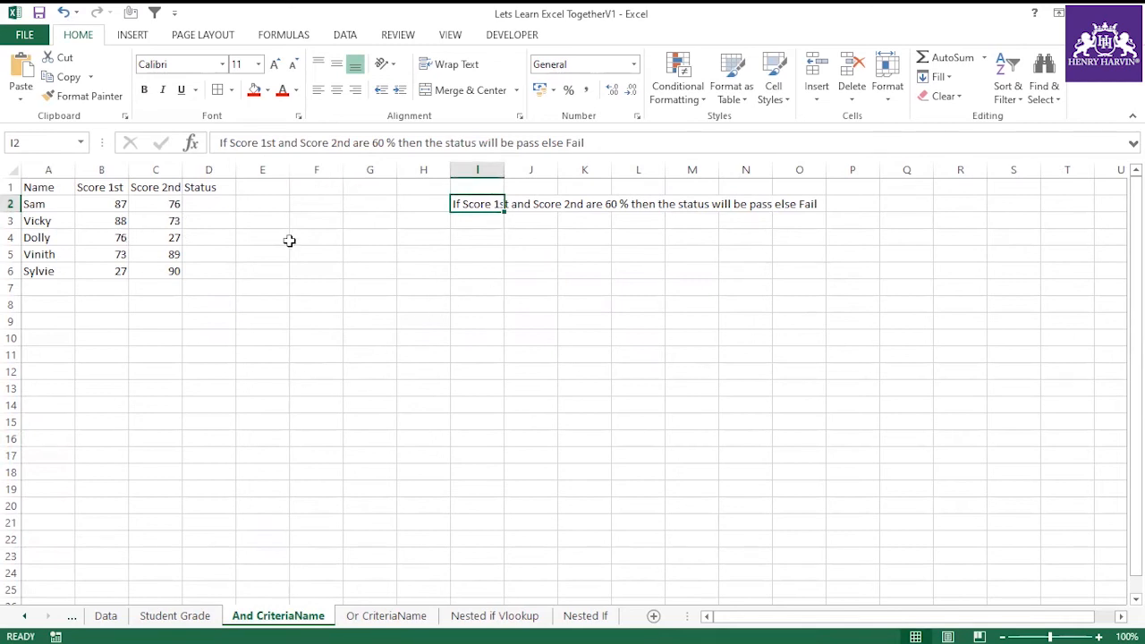
# Step: Widen the Score 1st and Score 2nd columns on the And CriteriaName sheet
pyautogui.click(297, 320)
pyautogui.moveTo(184, 172); pyautogui.dragTo(198, 172)
pyautogui.moveTo(129, 170); pyautogui.dragTo(140, 171)
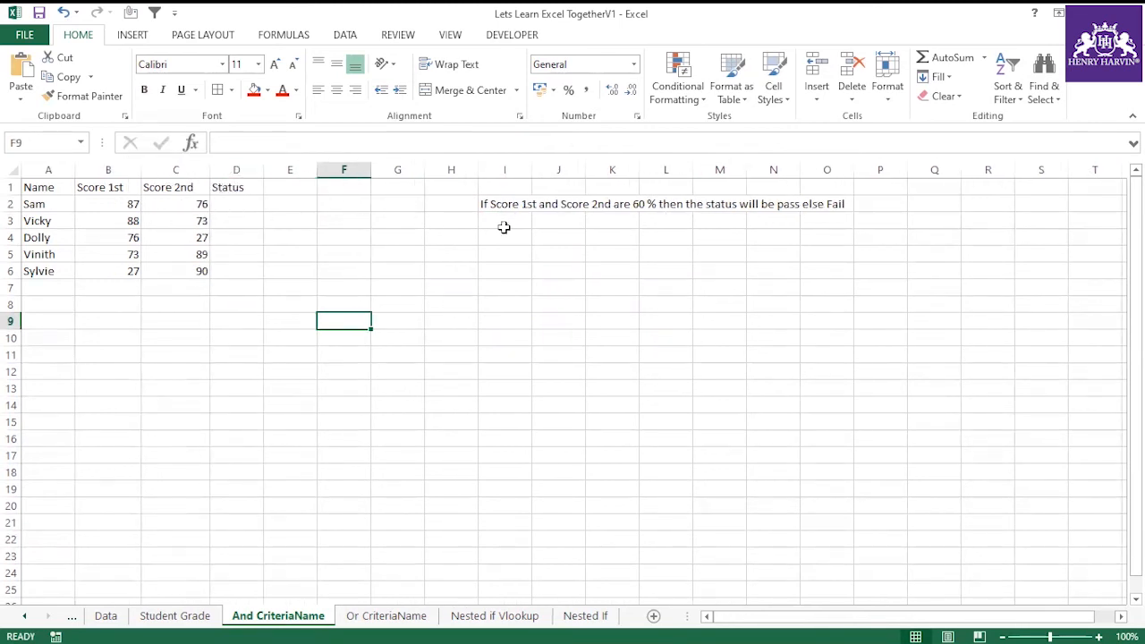
# Step: Examine the two score columns in B2:C6 against the pass/fail criterion written in I2
pyautogui.click(128, 204)
pyautogui.click(167, 205)
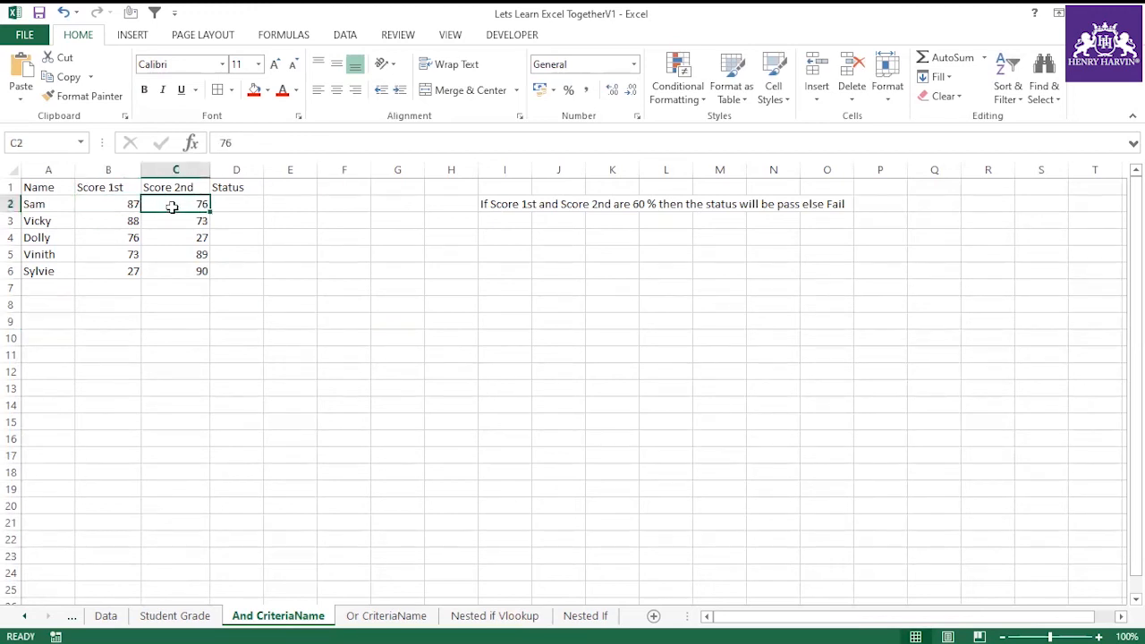
pyautogui.click(503, 220)
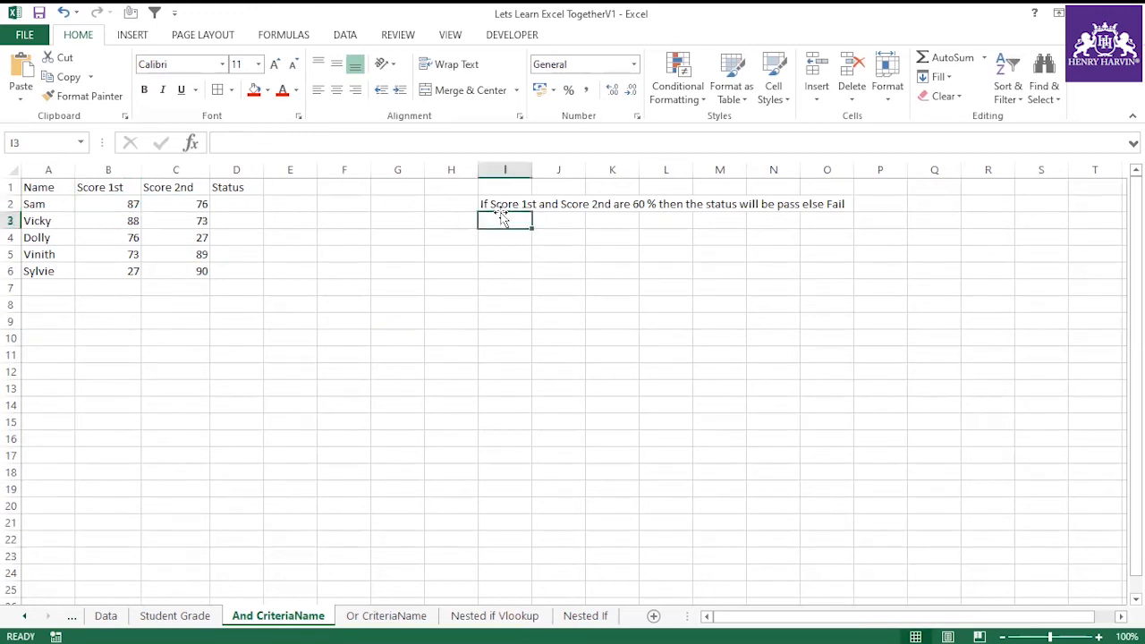
pyautogui.click(501, 204)
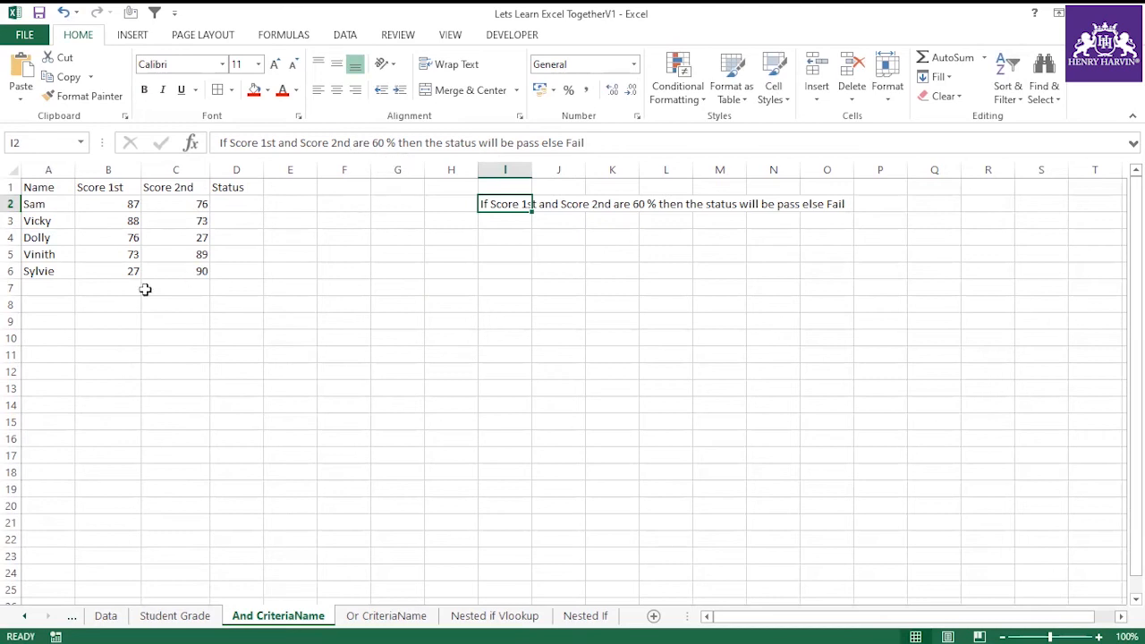
pyautogui.moveTo(122, 204); pyautogui.dragTo(157, 266)
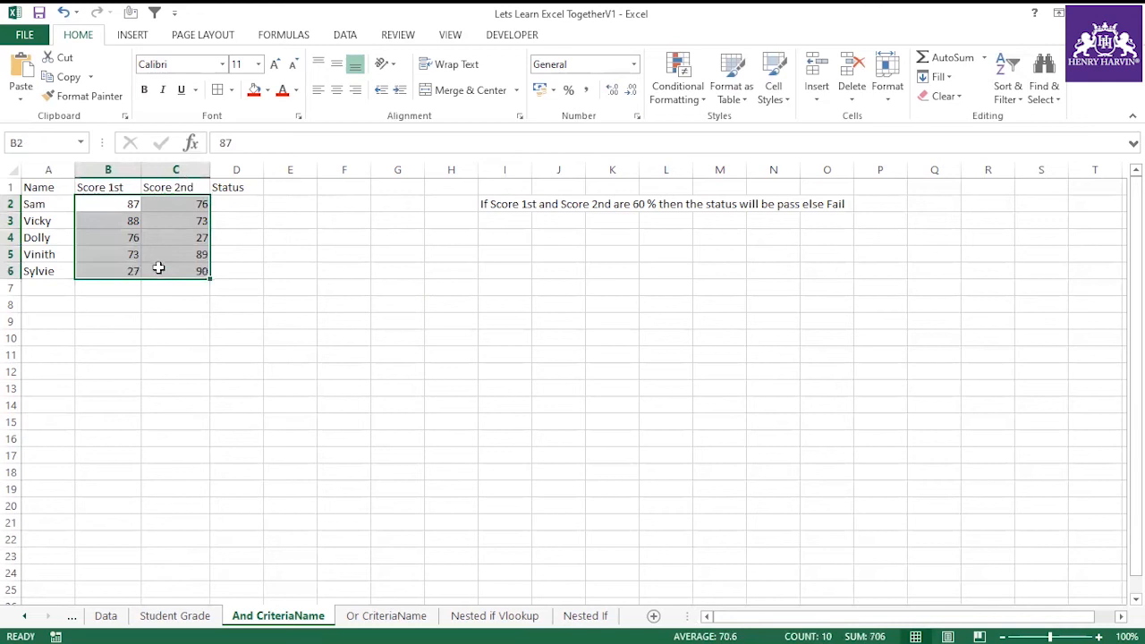
pyautogui.click(506, 204)
pyautogui.moveTo(593, 143); pyautogui.dragTo(218, 138)
pyautogui.click(457, 271)
pyautogui.click(49, 185)
pyautogui.moveTo(76, 191); pyautogui.dragTo(212, 265)
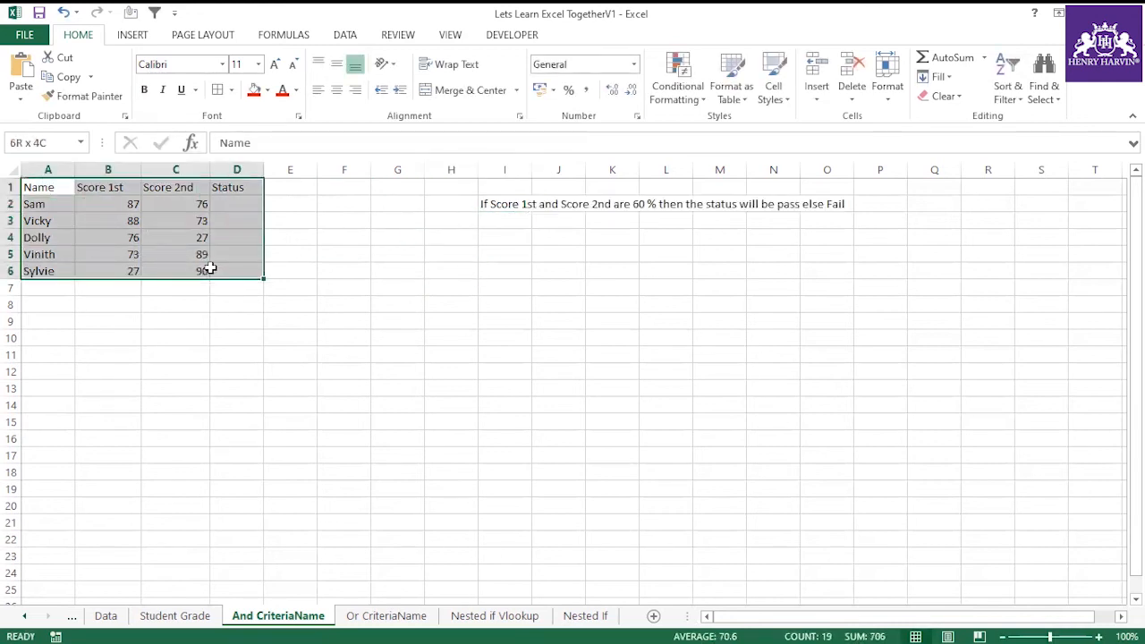
pyautogui.click(504, 205)
pyautogui.click(452, 271)
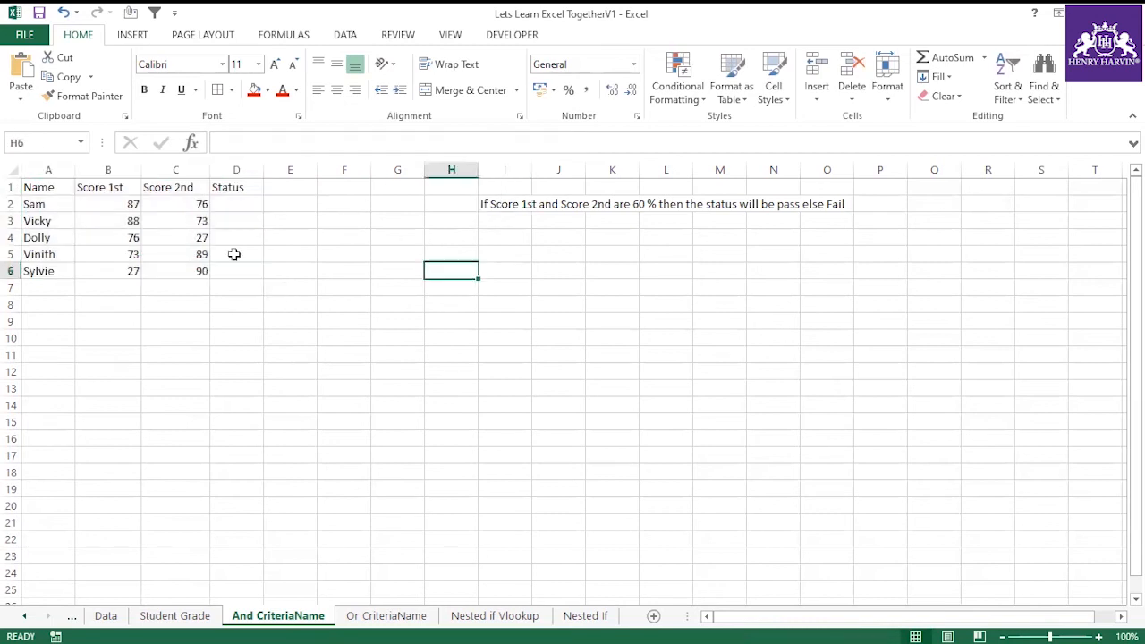
pyautogui.click(125, 204)
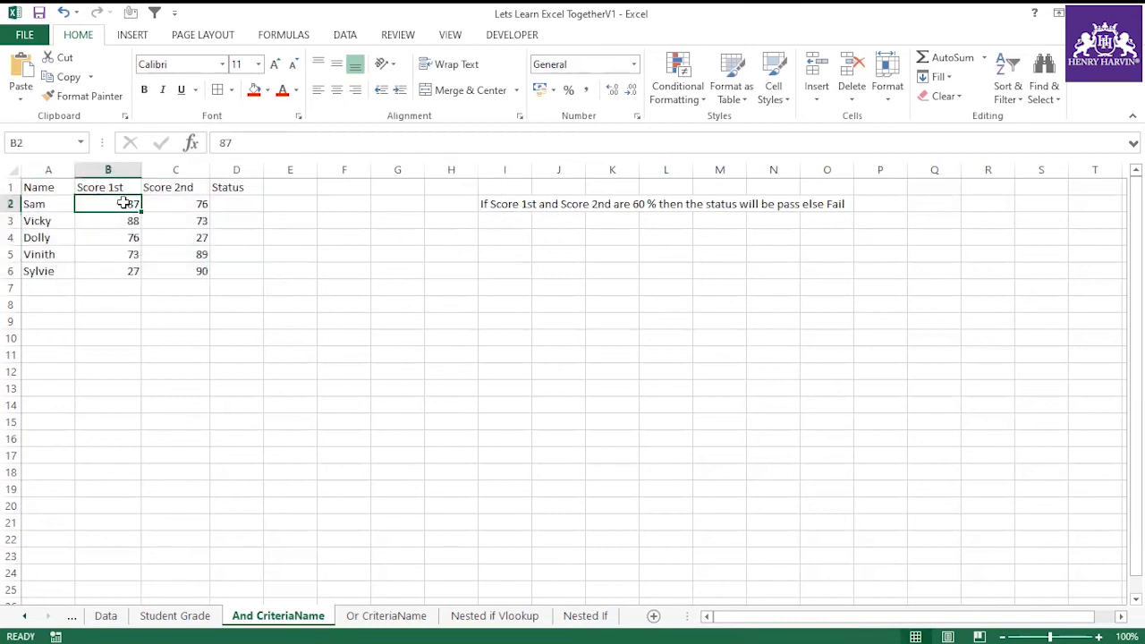
pyautogui.click(167, 203)
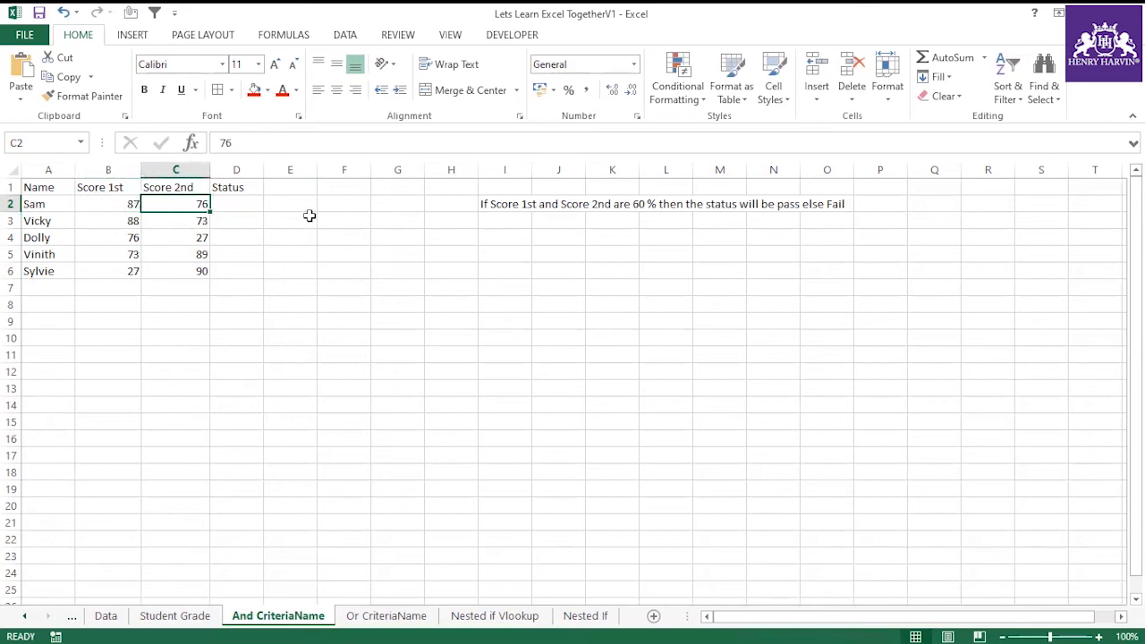
# Step: Widen the Score 2nd column slightly and change the required percentage in the I2 criterion to 90 %
pyautogui.click(304, 268)
pyautogui.moveTo(210, 169); pyautogui.dragTo(211, 169)
pyautogui.click(487, 204)
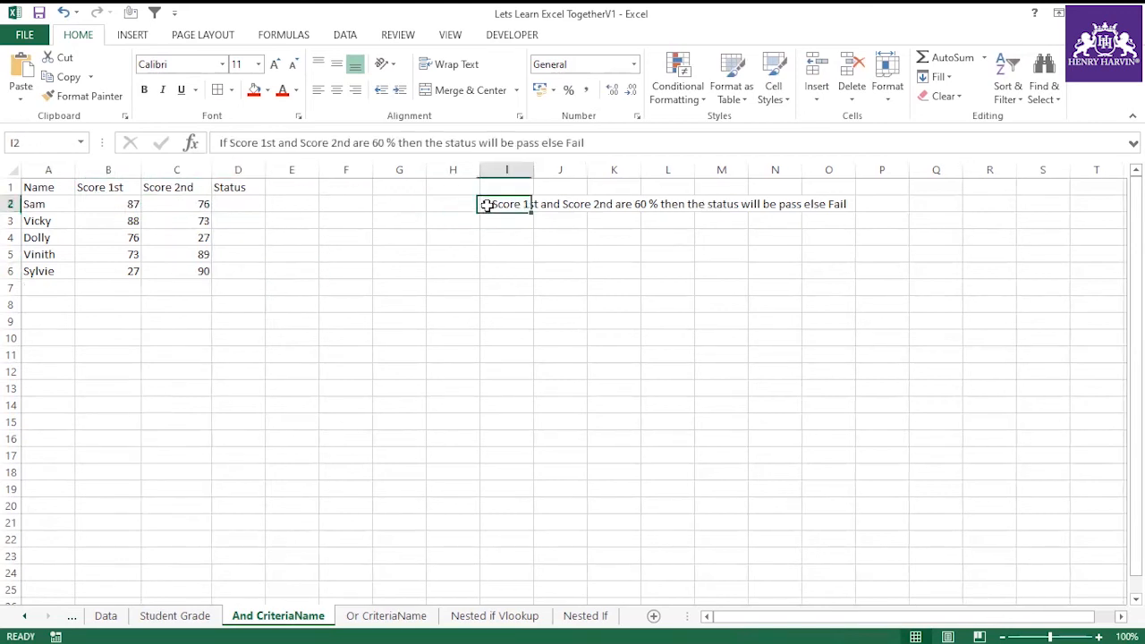
pyautogui.click(377, 144)
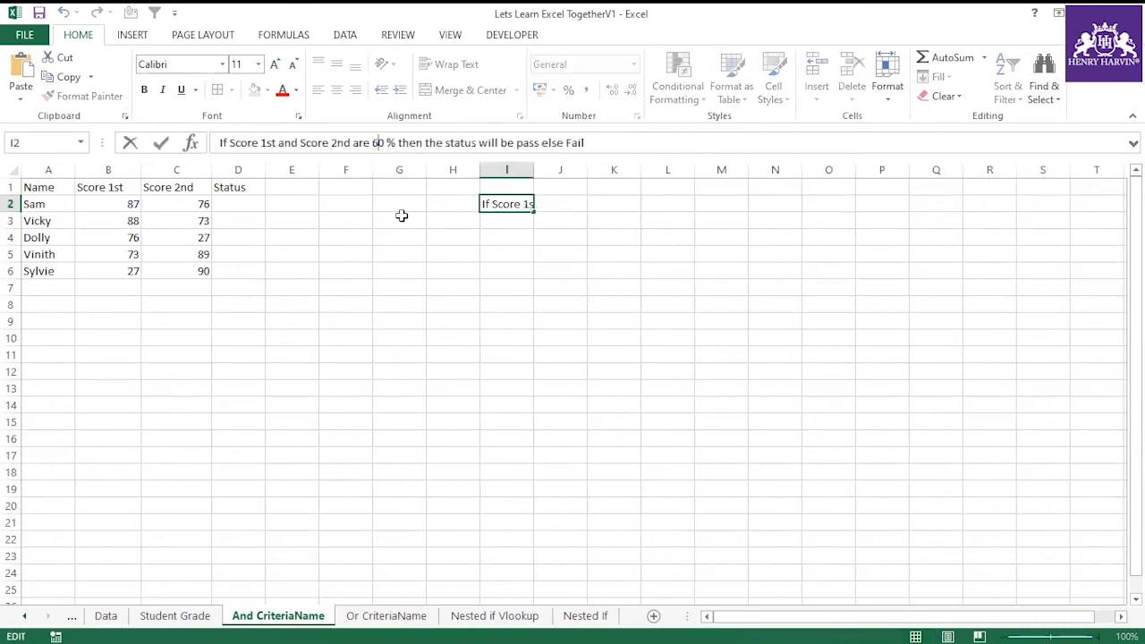
pyautogui.press('BackSpace')
pyautogui.write('9')
pyautogui.press('Return')
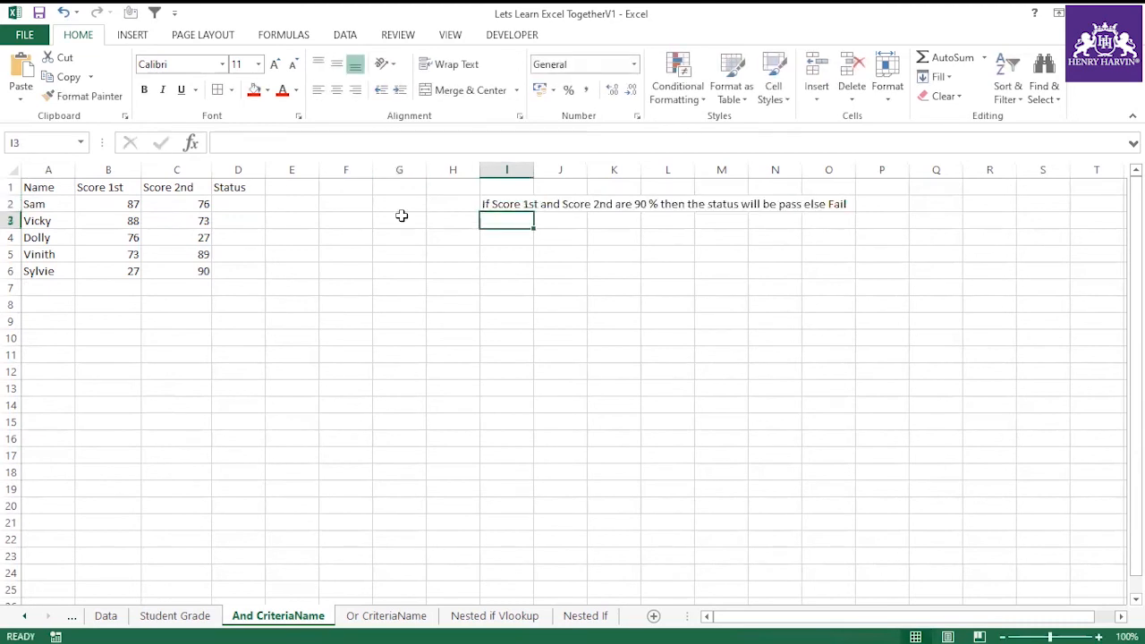
# Step: Compare the scores with the criterion, and set both scores in row 4 (B4 and C4) to 90
pyautogui.click(501, 204)
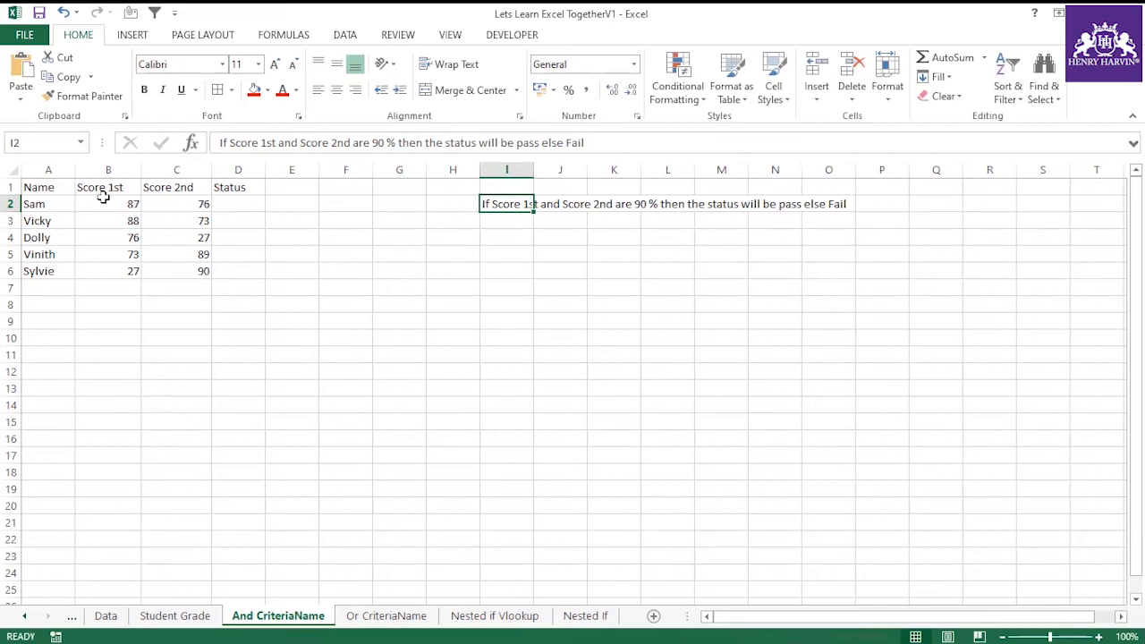
pyautogui.moveTo(124, 204); pyautogui.dragTo(205, 271)
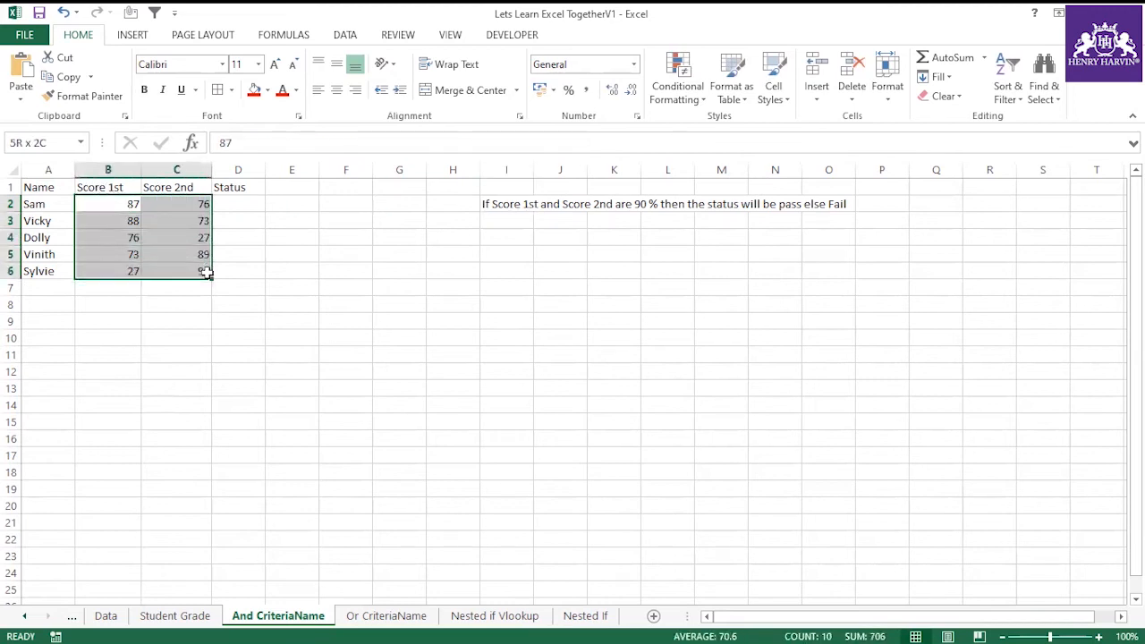
pyautogui.click(328, 272)
pyautogui.click(134, 238)
pyautogui.write('90')
pyautogui.click(205, 244)
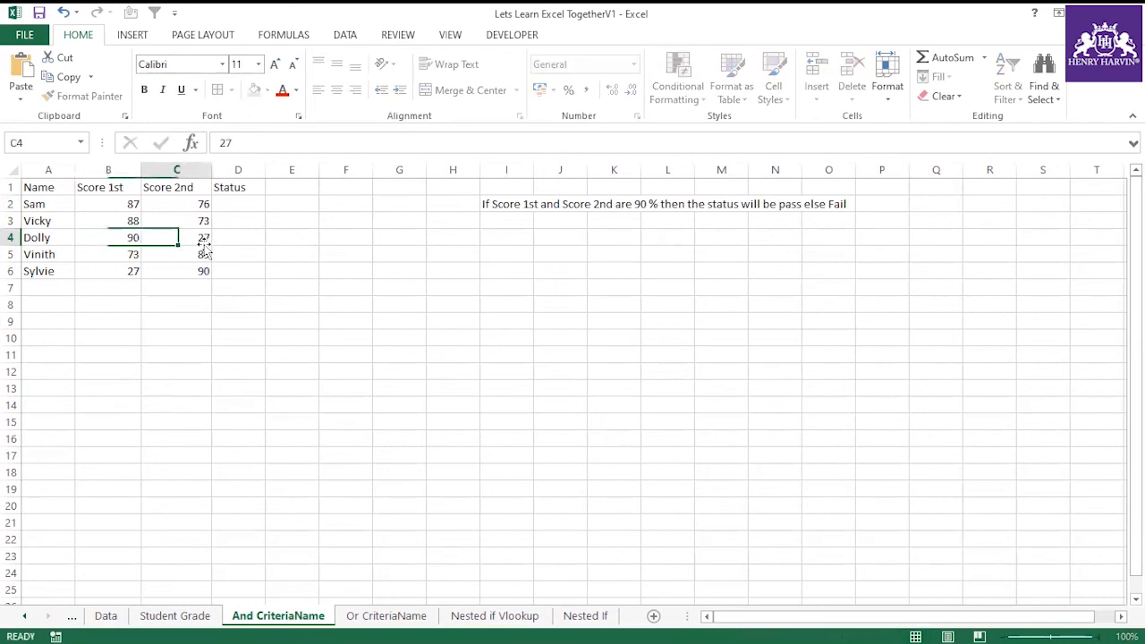
pyautogui.write('90')
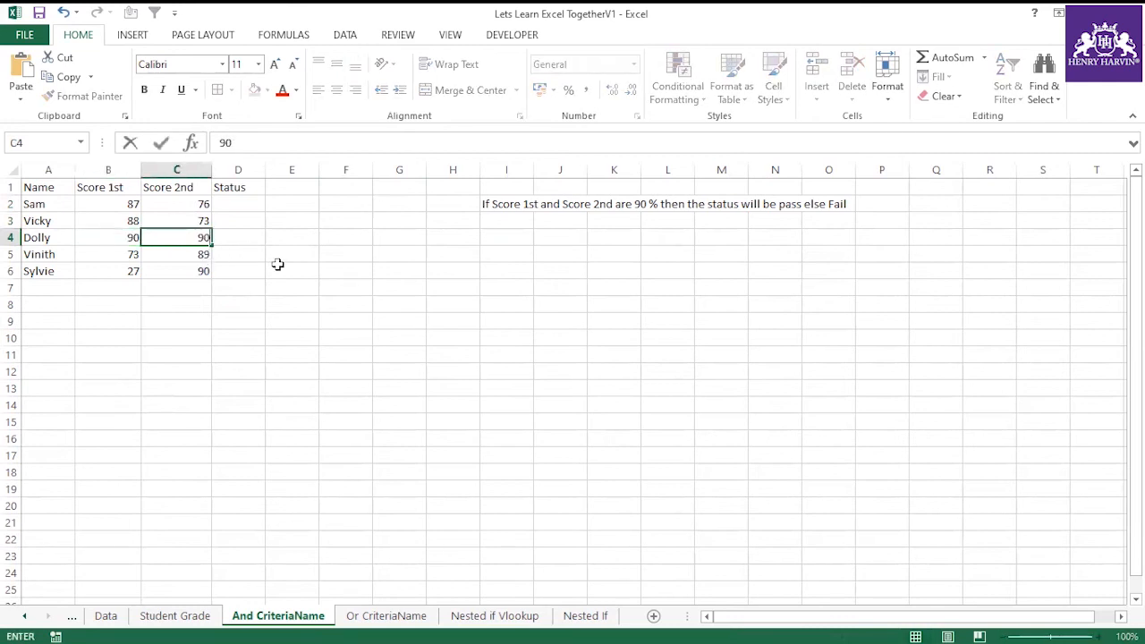
pyautogui.click(340, 254)
# Step: Fill the row 4 cells A4:C4 with the standard green colour
pyautogui.click(49, 238)
pyautogui.moveTo(127, 241); pyautogui.dragTo(179, 238)
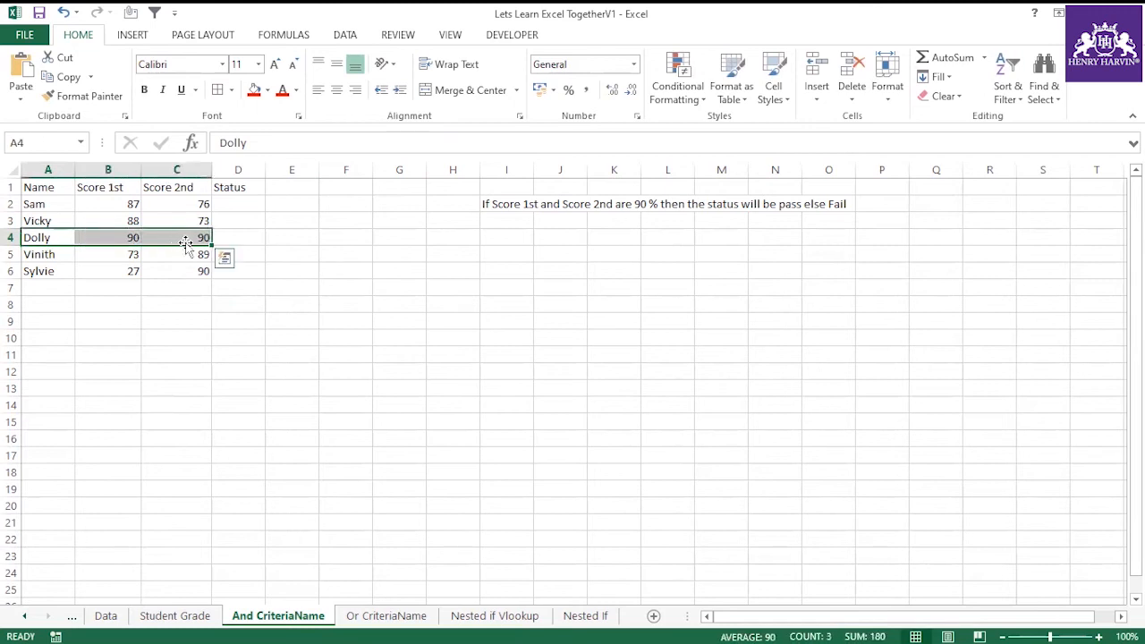
pyautogui.click(267, 90)
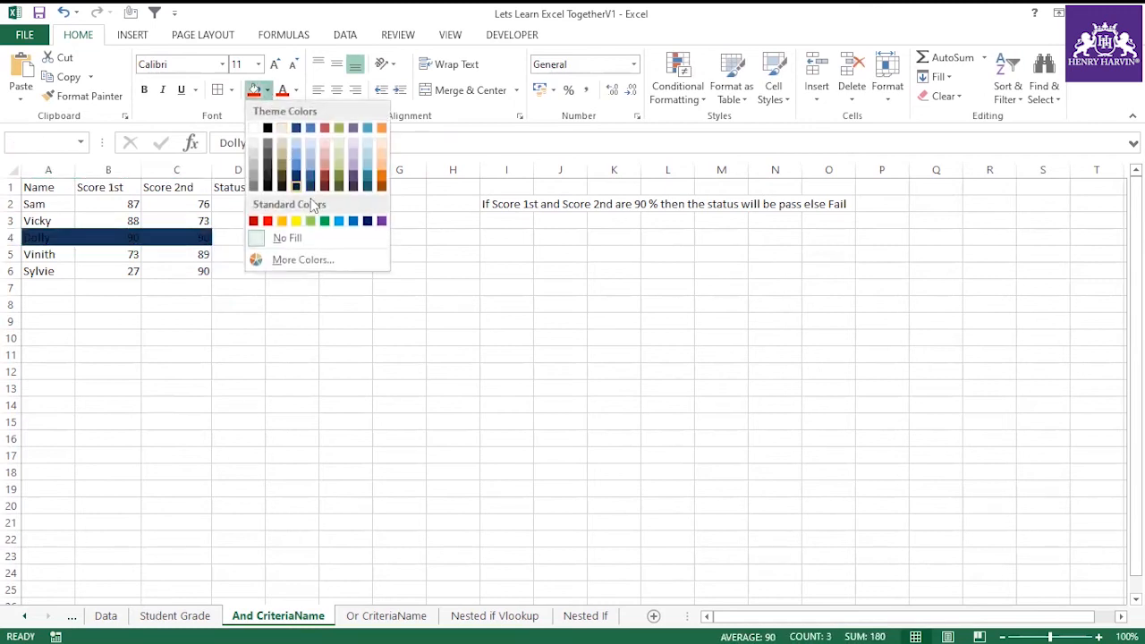
pyautogui.click(325, 224)
pyautogui.click(292, 356)
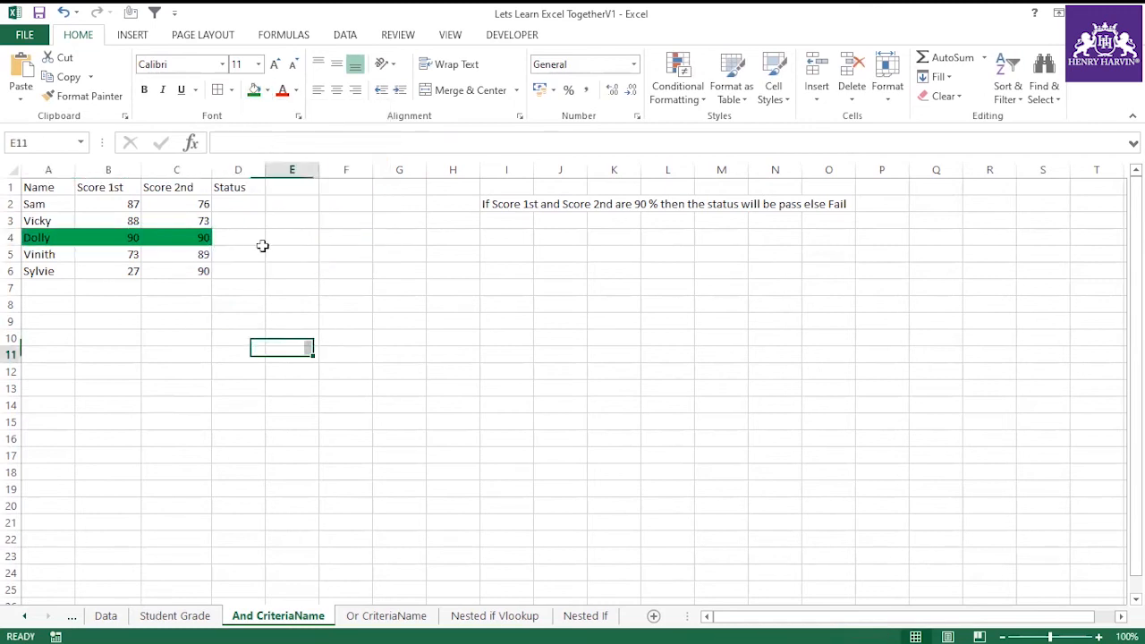
pyautogui.click(246, 204)
pyautogui.write('=if(')
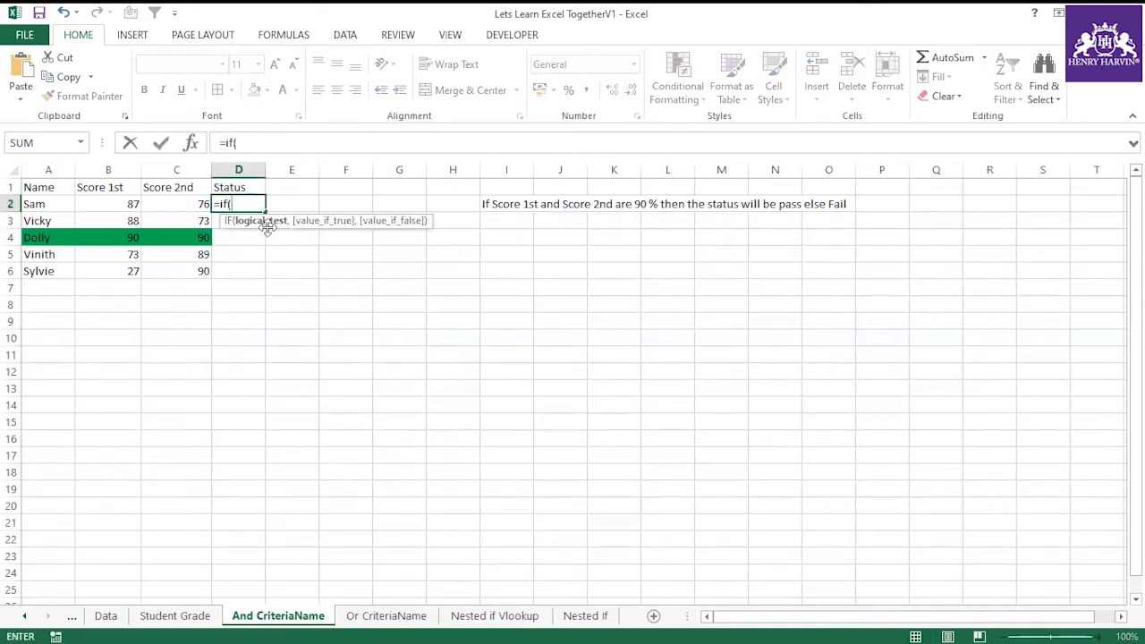
pyautogui.press('Escape')
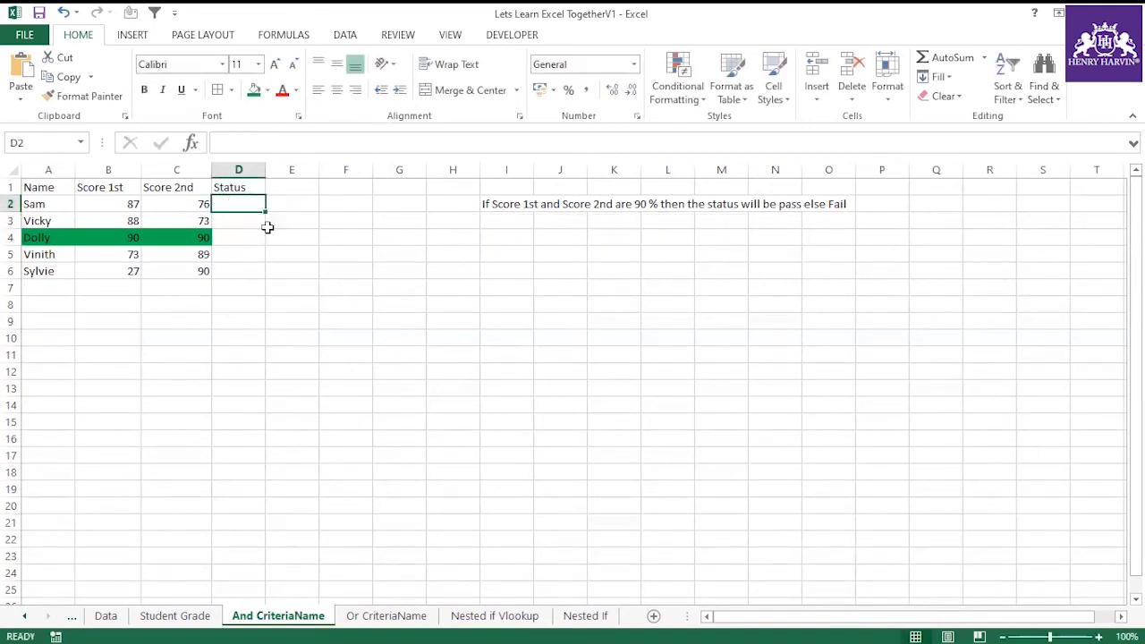
# Step: Enter the sample percentages 4%, 10%, 20% and 50% in cells I7 to I10
pyautogui.click(502, 285)
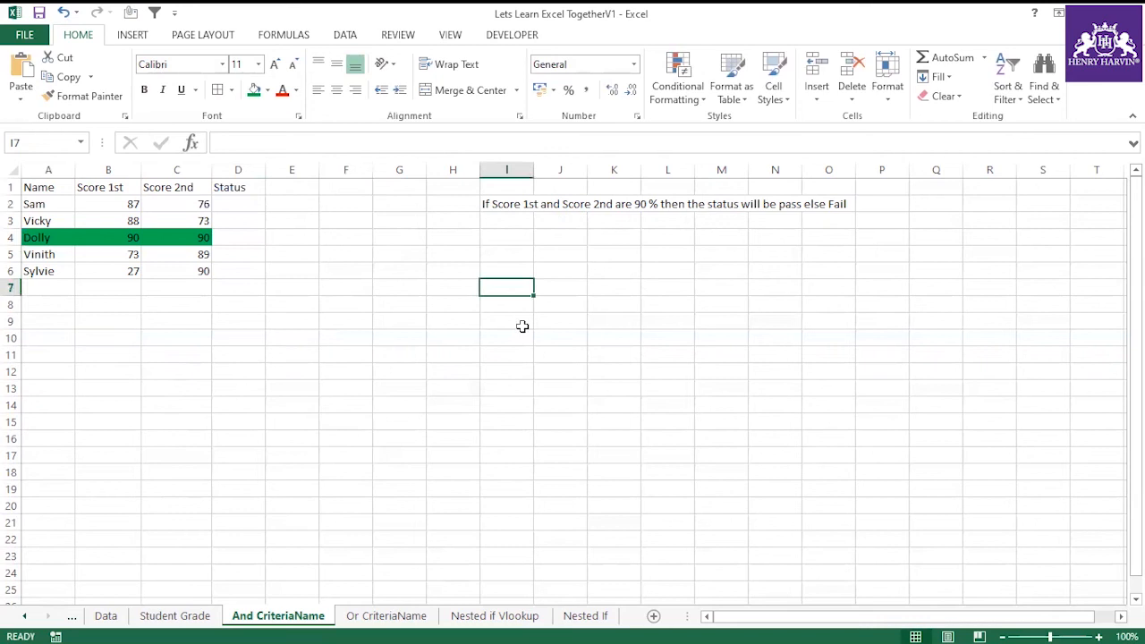
pyautogui.write('4%')
pyautogui.click(506, 334)
pyautogui.click(512, 305)
pyautogui.write('10')
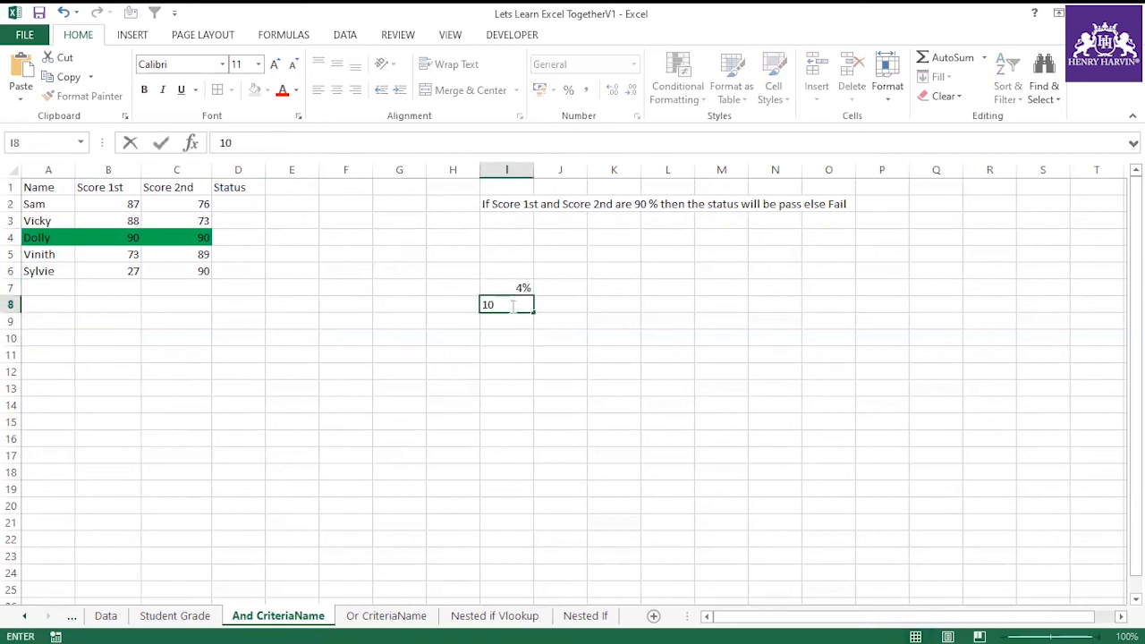
pyautogui.write('%')
pyautogui.click(522, 345)
pyautogui.click(512, 324)
pyautogui.write('20%')
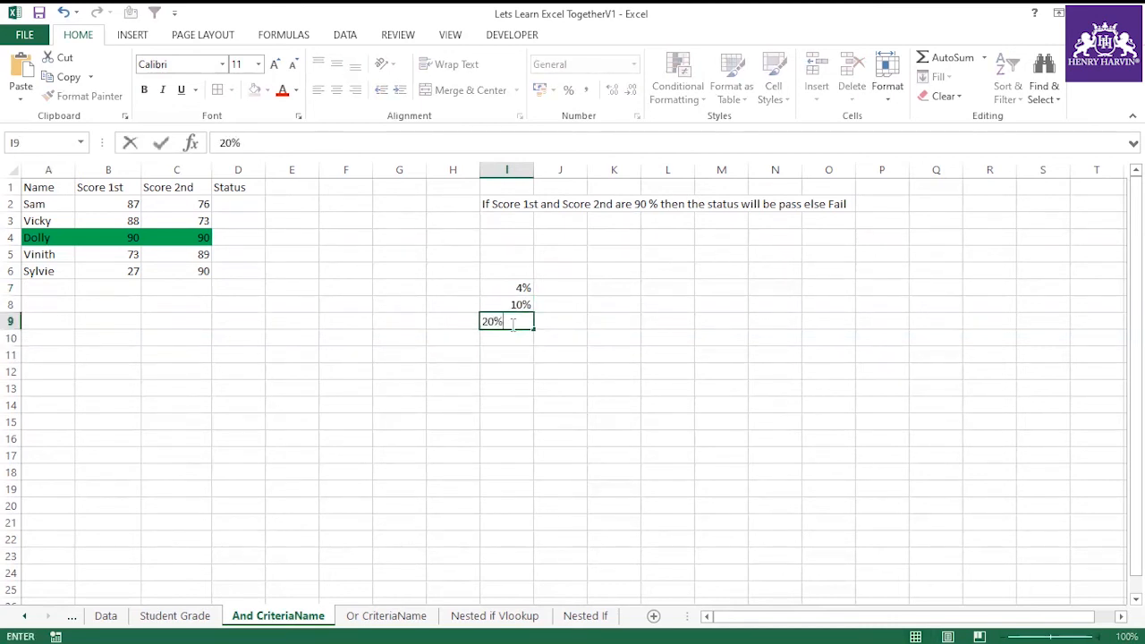
pyautogui.click(510, 420)
pyautogui.click(506, 339)
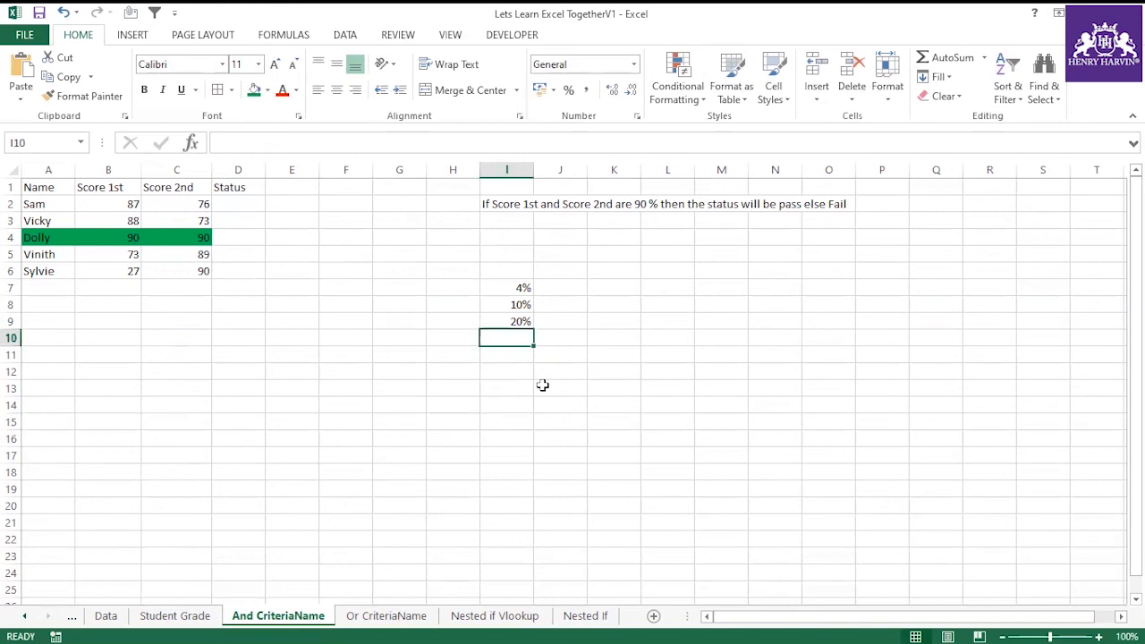
pyautogui.write('50%')
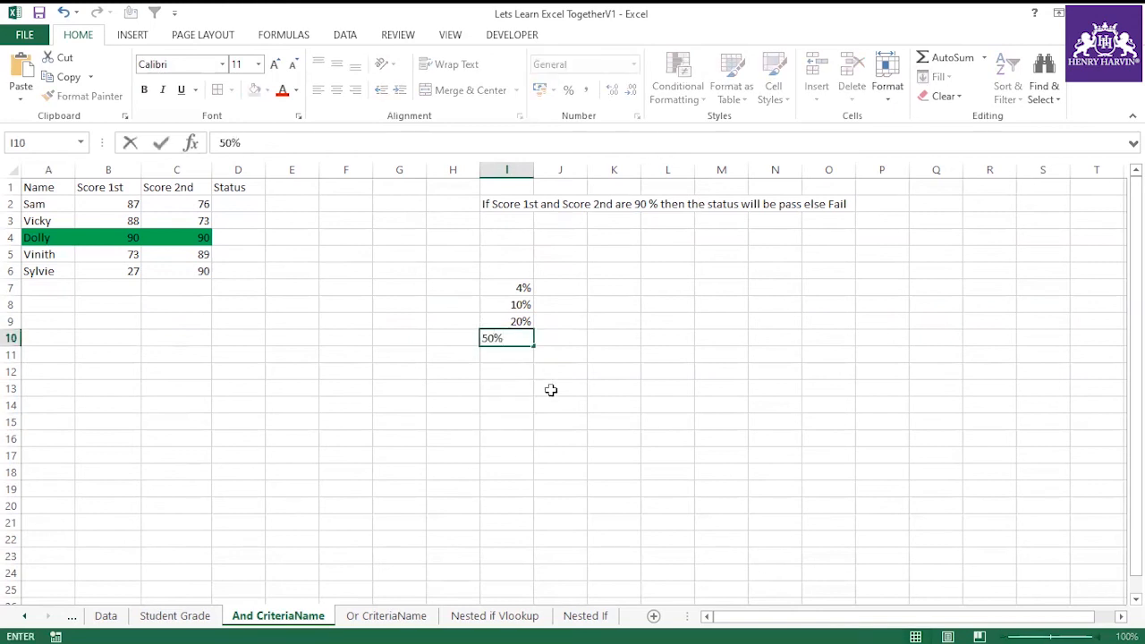
pyautogui.click(539, 391)
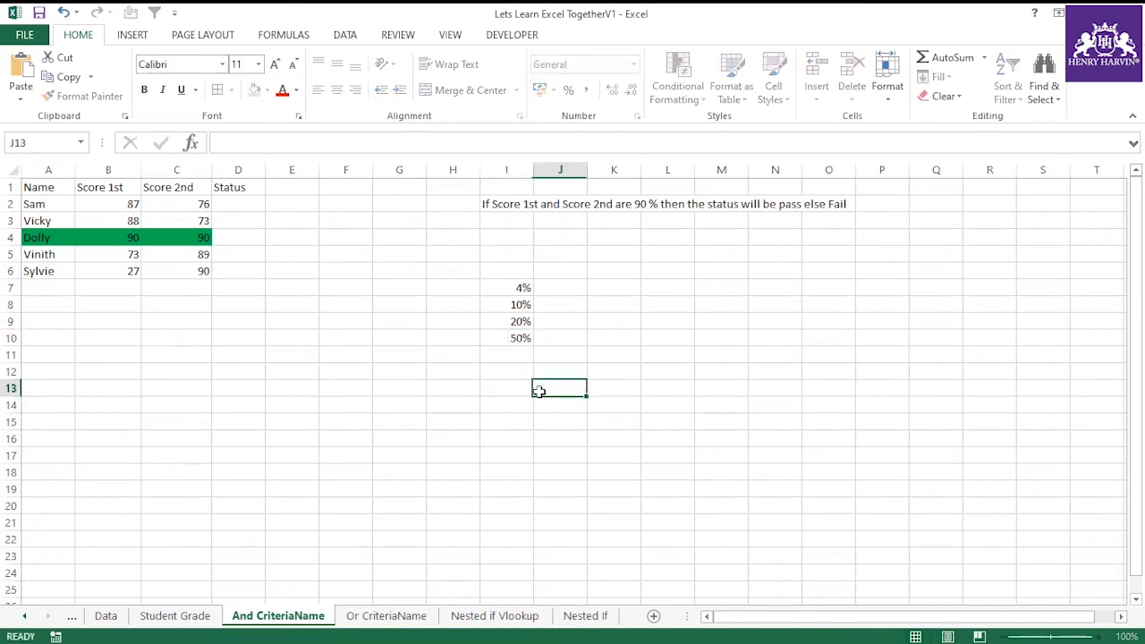
# Step: Enter the decimals .04, .10, .20 and .50 in J7:J10 and apply the percentage format to them
pyautogui.click(540, 287)
pyautogui.click(518, 285)
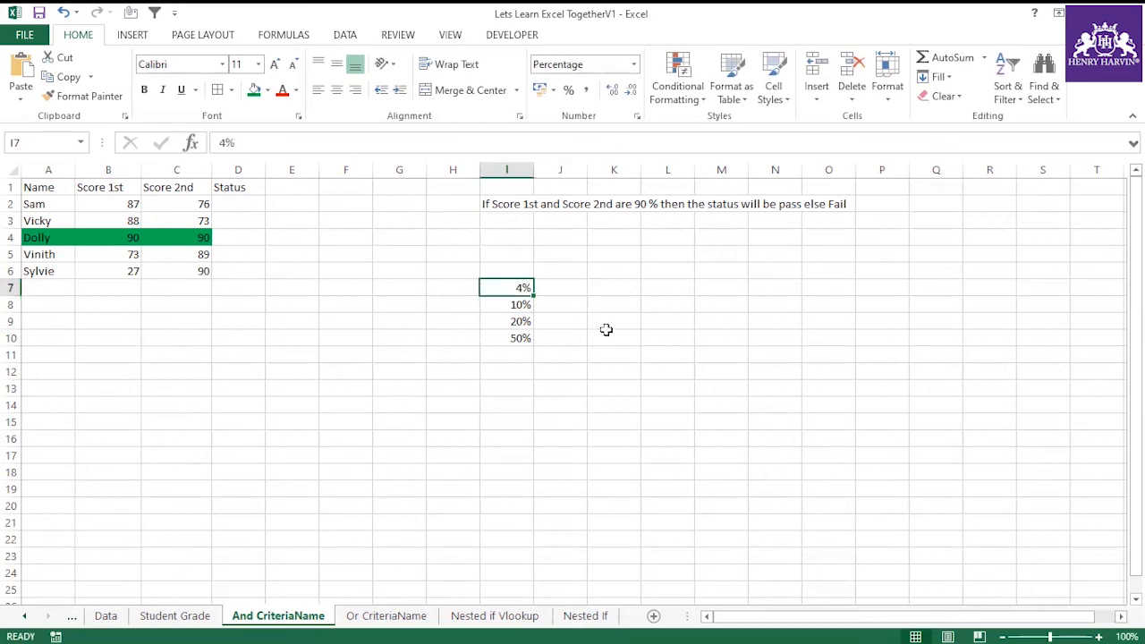
pyautogui.click(563, 284)
pyautogui.write('.04')
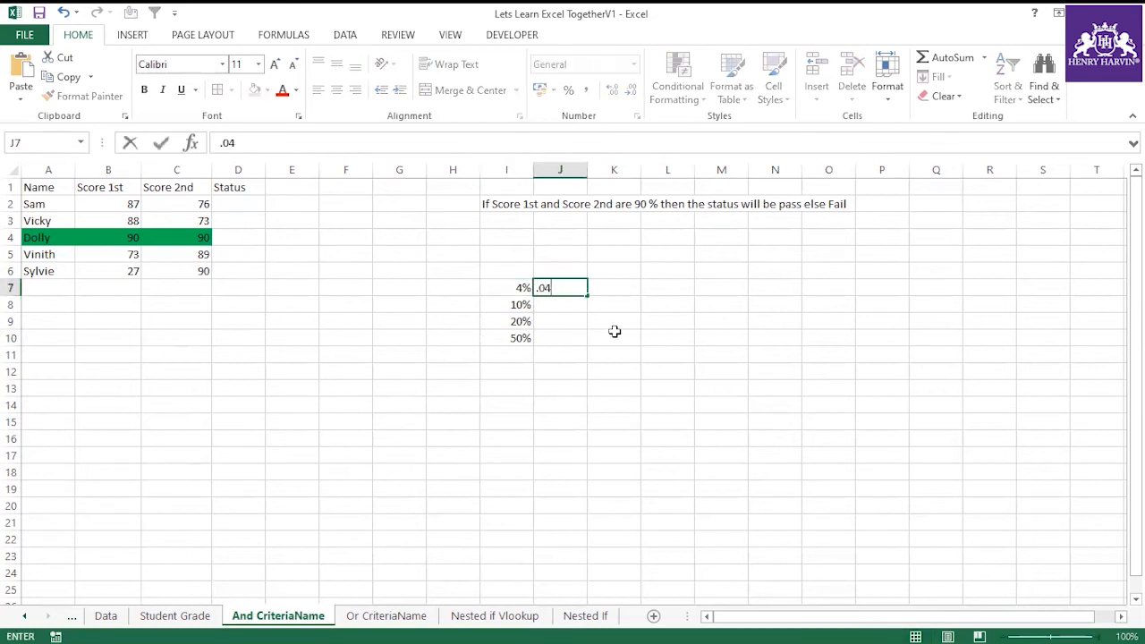
pyautogui.click(680, 369)
pyautogui.click(582, 306)
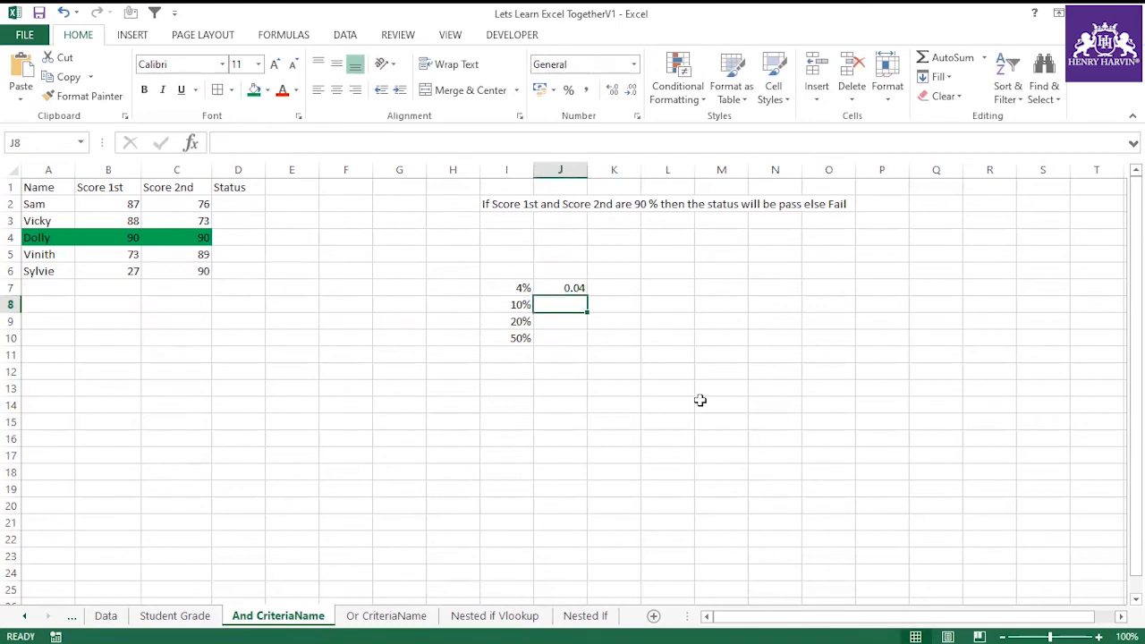
pyautogui.write('.10')
pyautogui.click(689, 403)
pyautogui.click(573, 322)
pyautogui.write('.20')
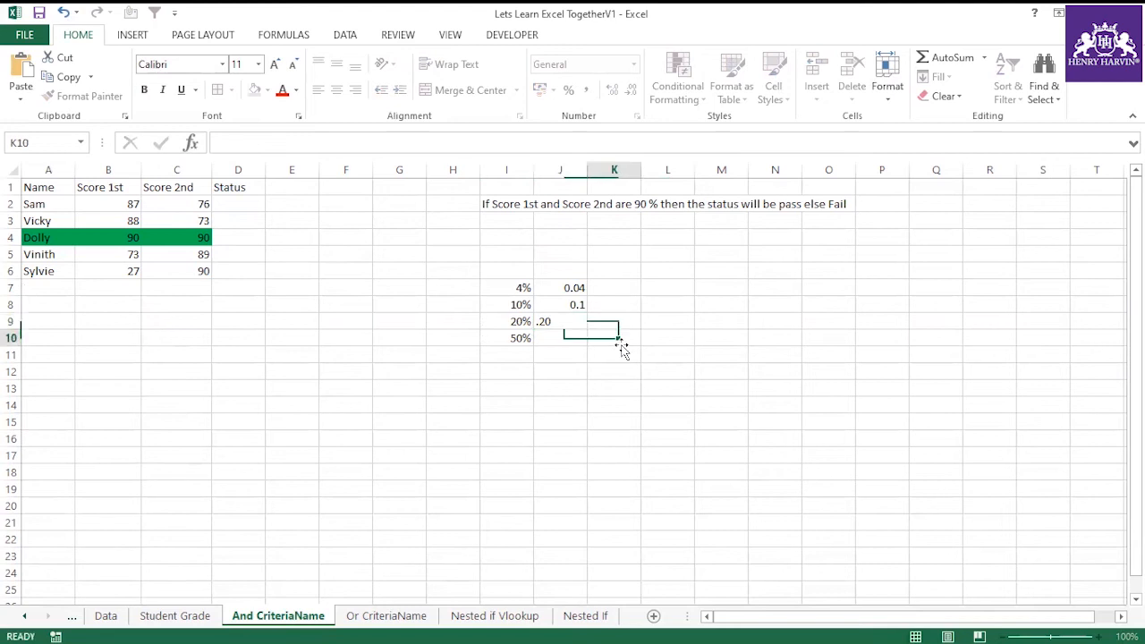
pyautogui.press('Return')
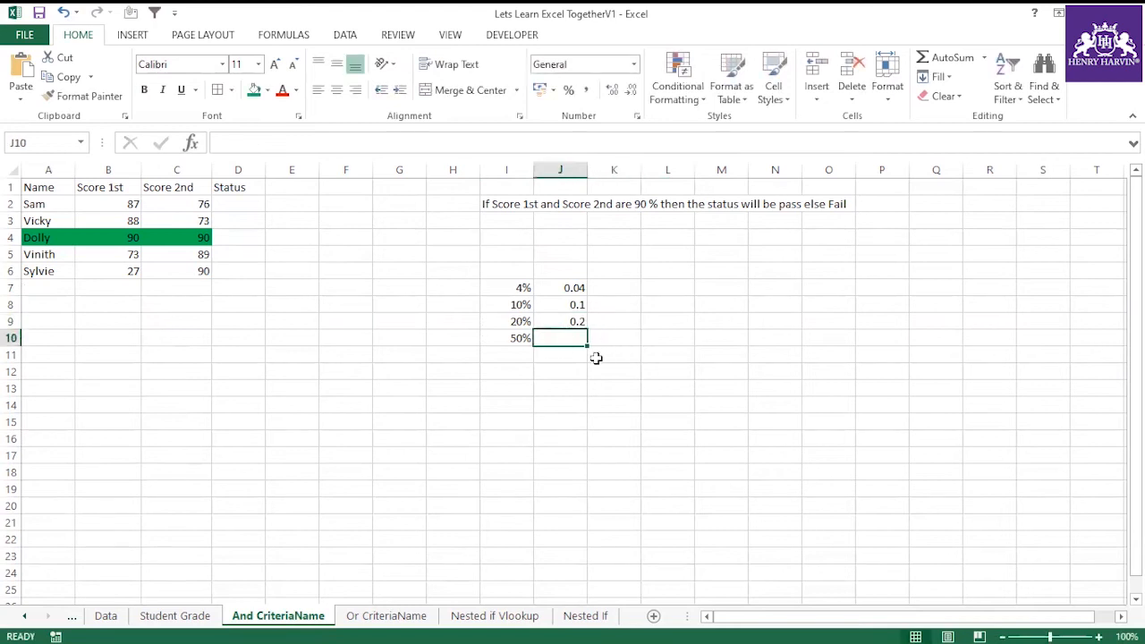
pyautogui.write('.50')
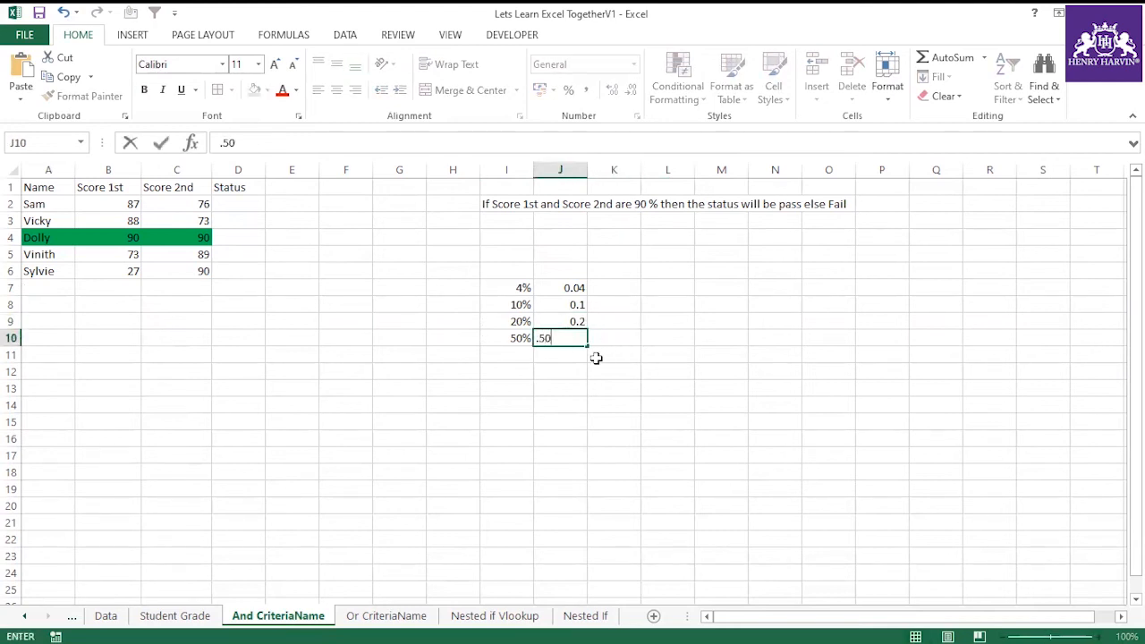
pyautogui.click(616, 384)
pyautogui.moveTo(580, 286); pyautogui.dragTo(580, 339)
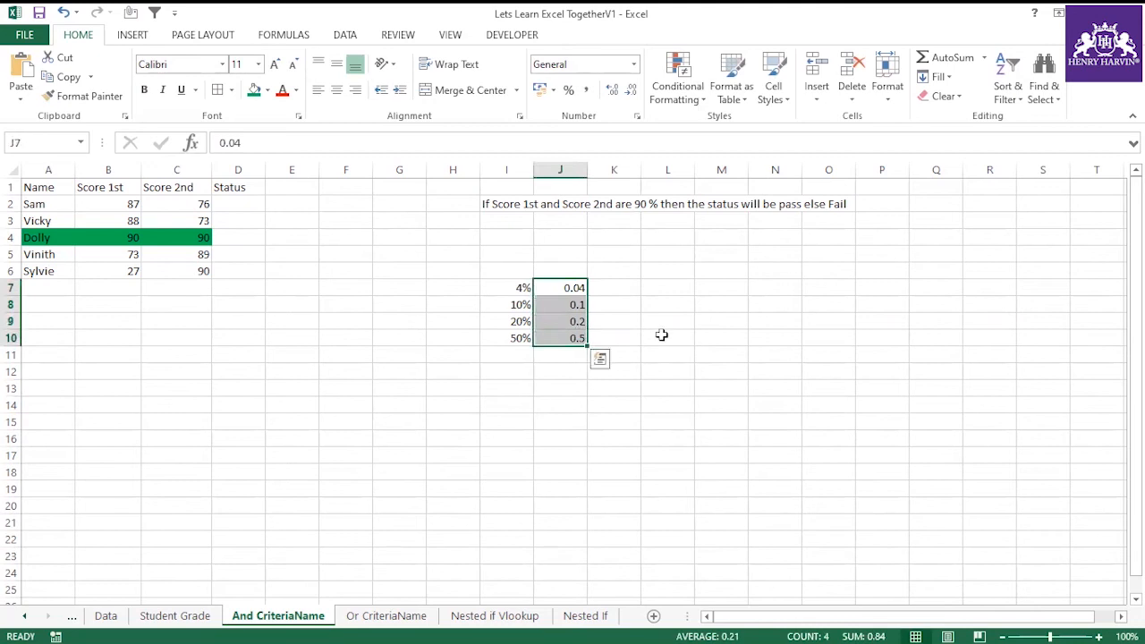
pyautogui.hotkey('ctrl', 'shift', '5')
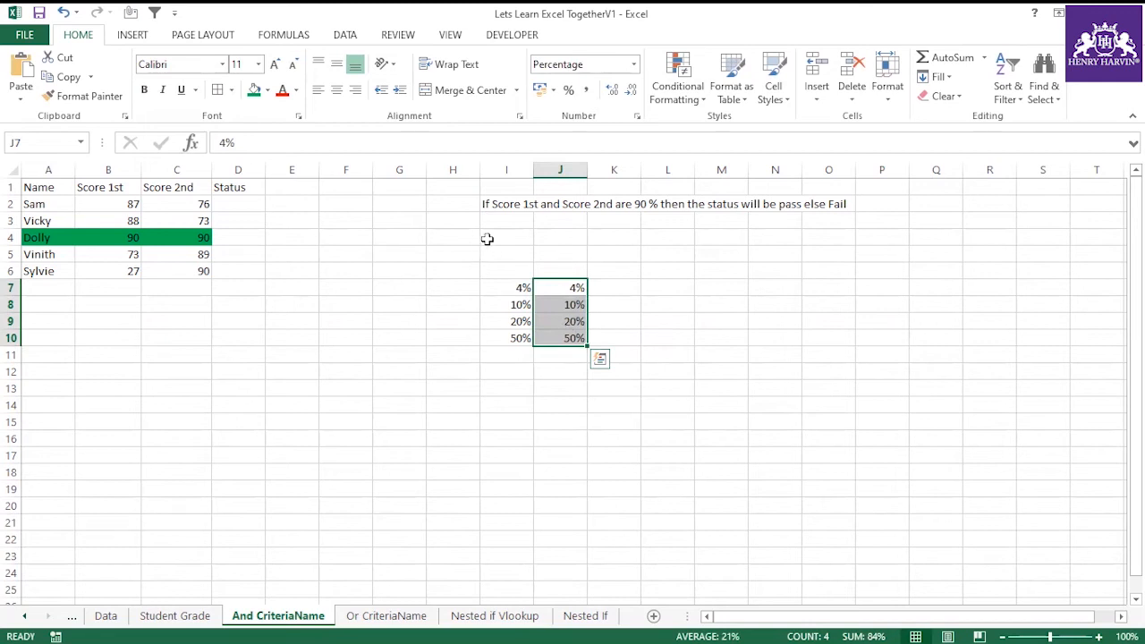
# Step: Write the shortcut note "Ctrl+Shift+%" in cell I4
pyautogui.click(486, 238)
pyautogui.write('Ctr')
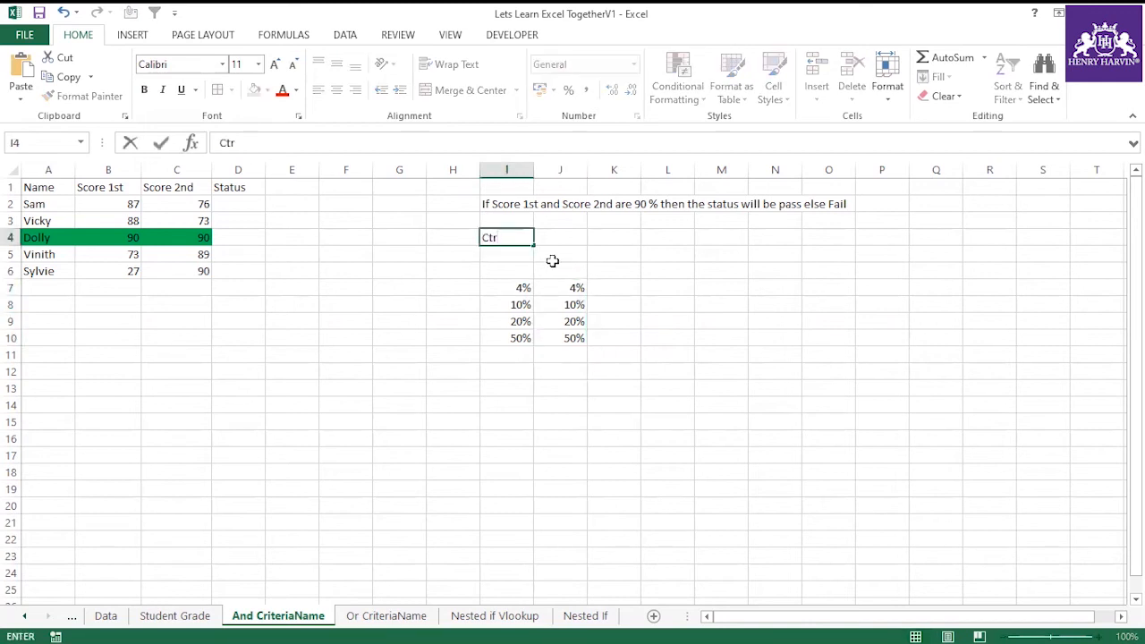
pyautogui.write('l+Shift')
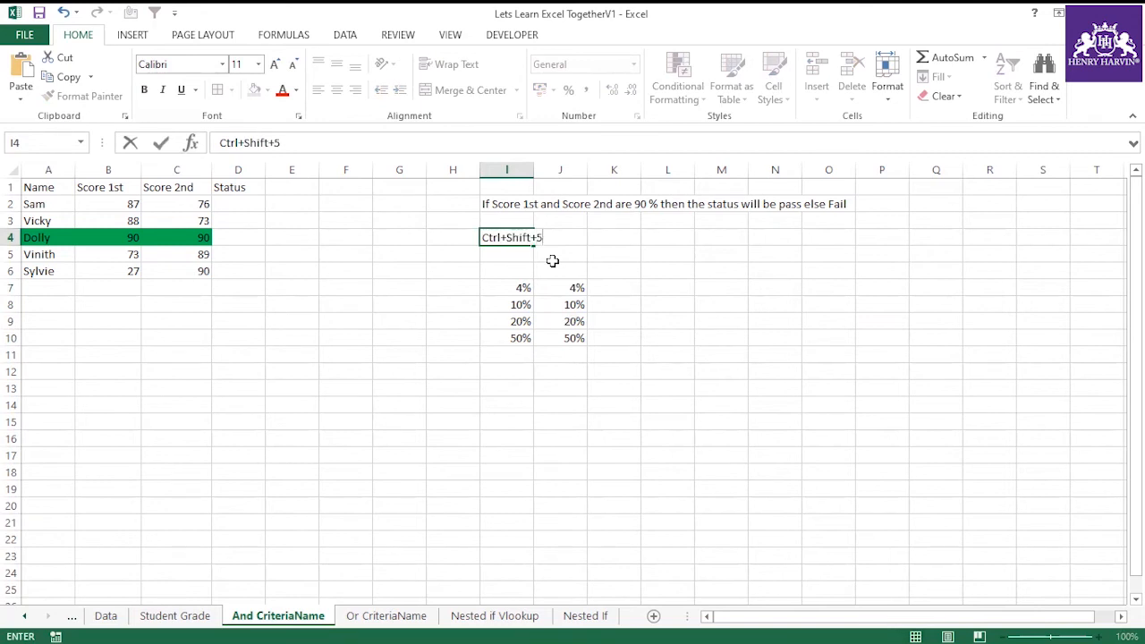
pyautogui.write('+%')
pyautogui.click(659, 292)
# Step: Auto-fit column I to its contents and extend the note in I4 with "( apply percentage format)"
pyautogui.moveTo(534, 170); pyautogui.dragTo(533, 170)
pyautogui.doubleClick(533, 170)
pyautogui.click(703, 235)
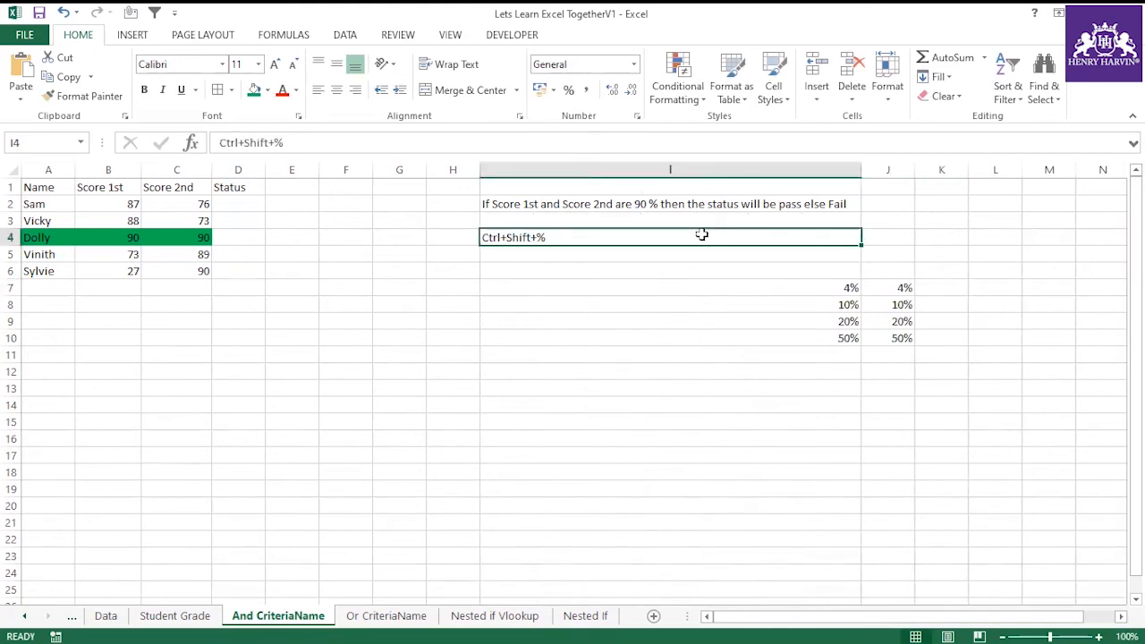
pyautogui.doubleClick(700, 237)
pyautogui.write('(')
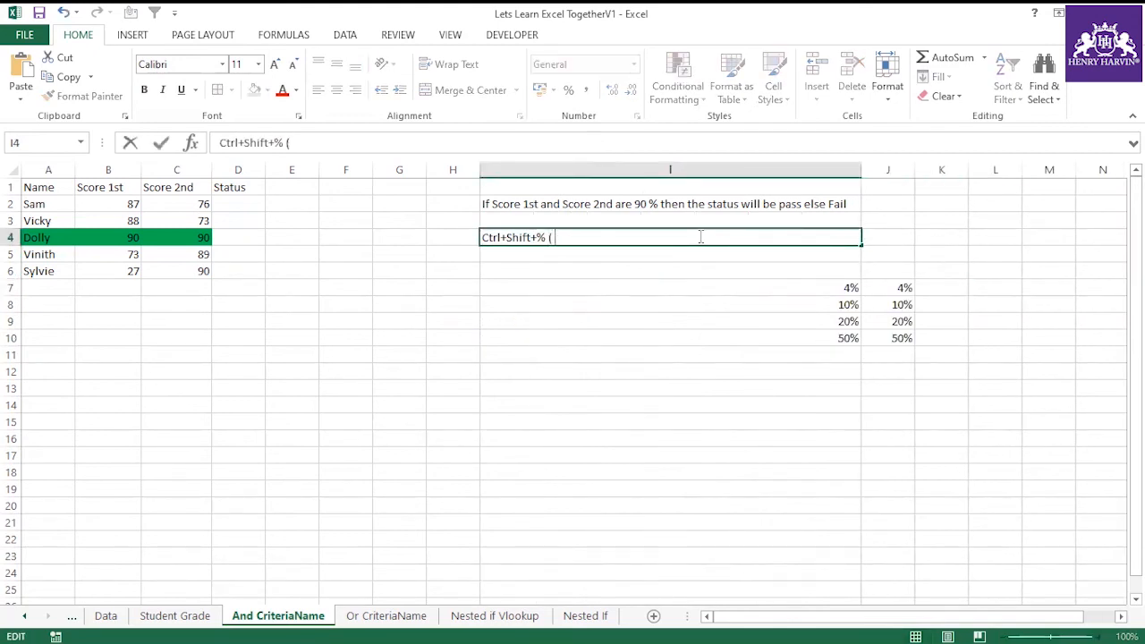
pyautogui.write(' apply percentage format')
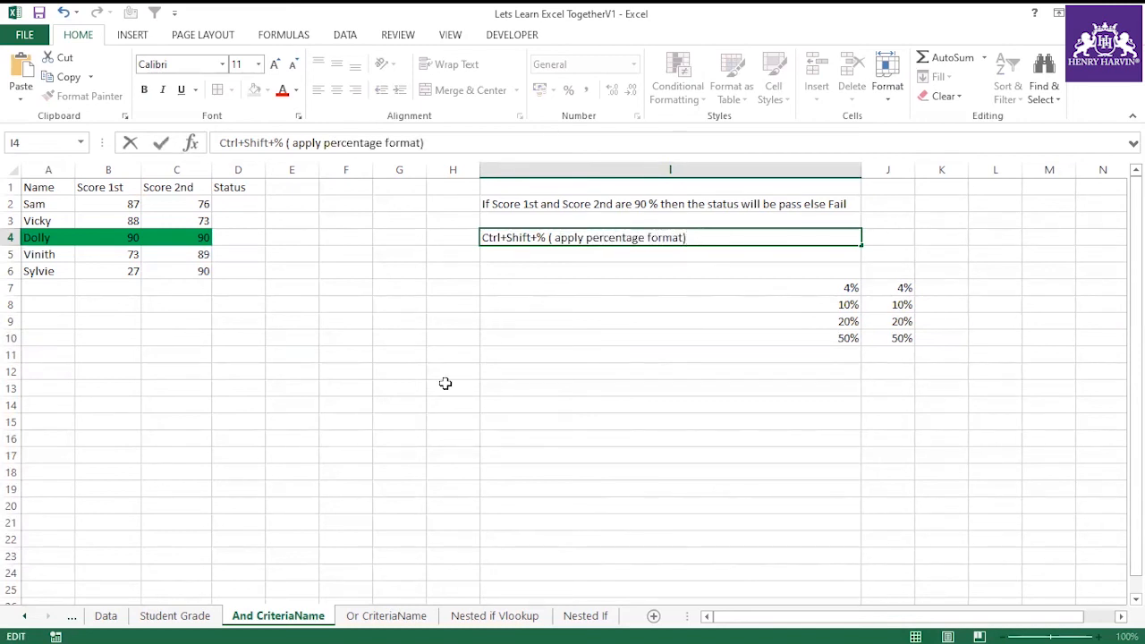
pyautogui.click(663, 367)
# Step: Narrow column I to less than half its width and check the percentages in J7:J10
pyautogui.moveTo(861, 172); pyautogui.dragTo(647, 236)
pyautogui.click(666, 288)
pyautogui.click(670, 305)
pyautogui.click(681, 321)
pyautogui.click(686, 337)
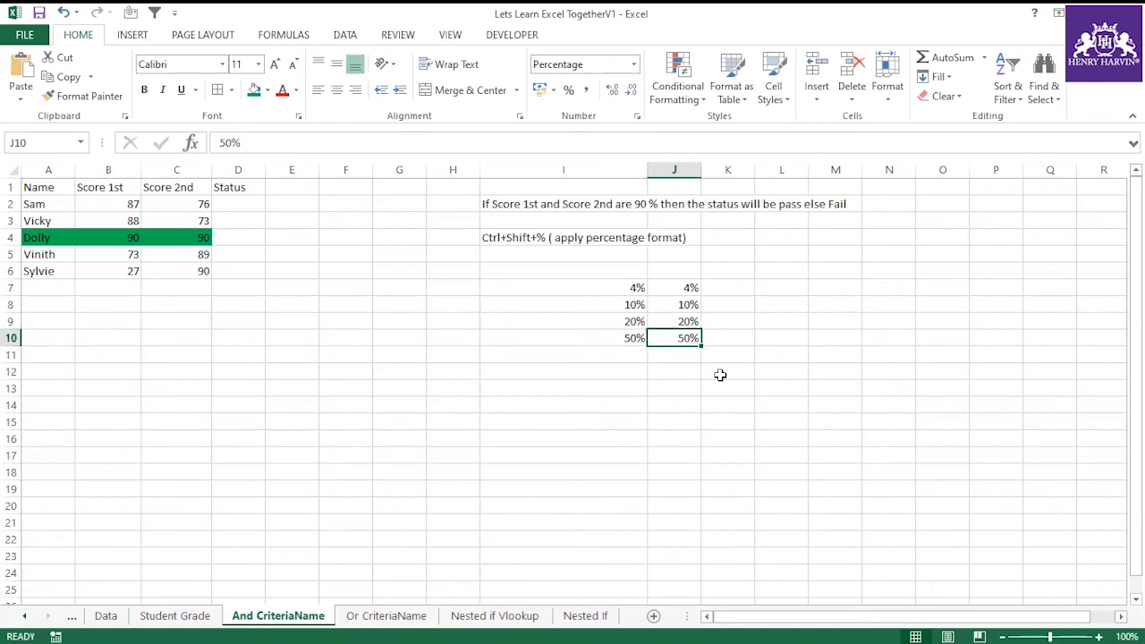
# Step: Undo the narrowing of column I while keeping its auto-fit width and the full note in I4
pyautogui.hotkey('ctrl', 'z')
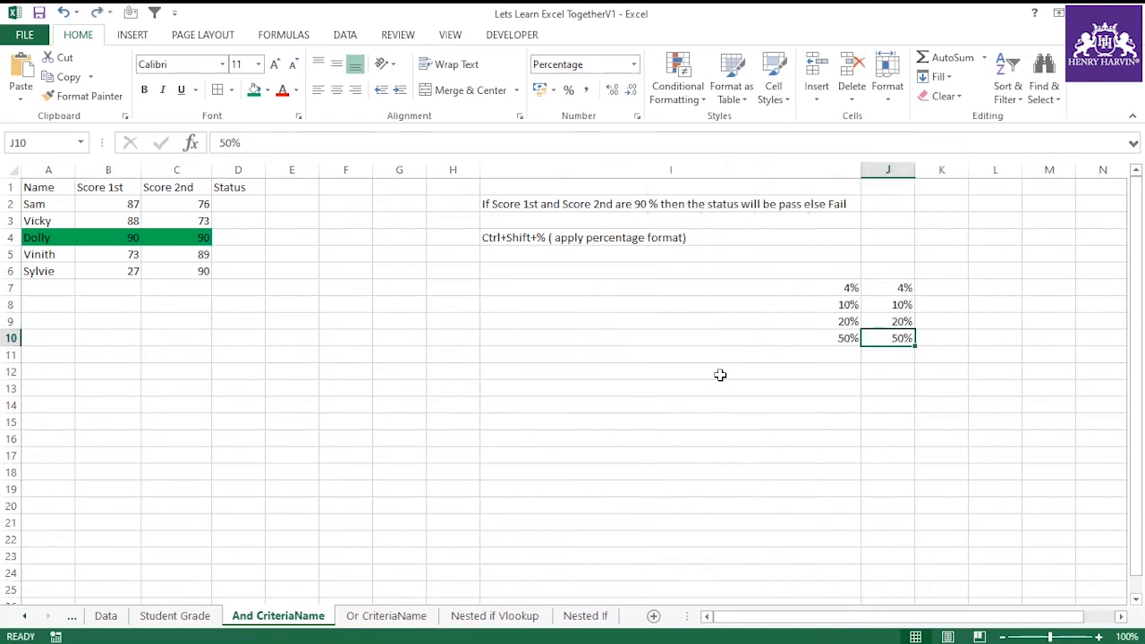
pyautogui.hotkey('ctrl', 'z')
pyautogui.hotkey('ctrl', 'z')
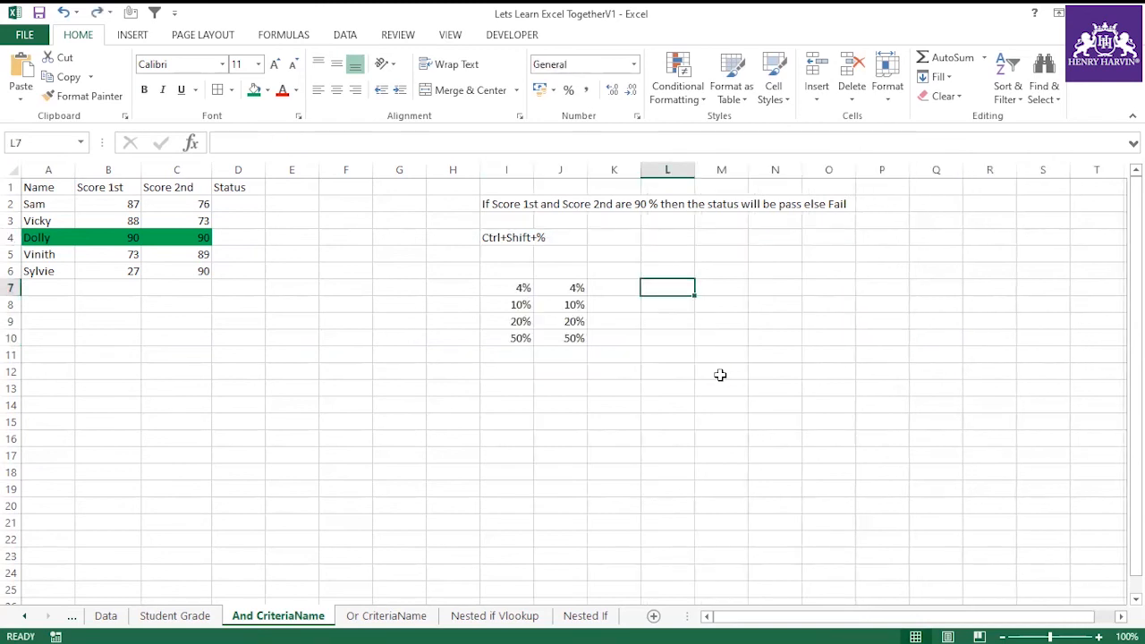
pyautogui.hotkey('ctrl', 'y')
pyautogui.hotkey('ctrl', 'y')
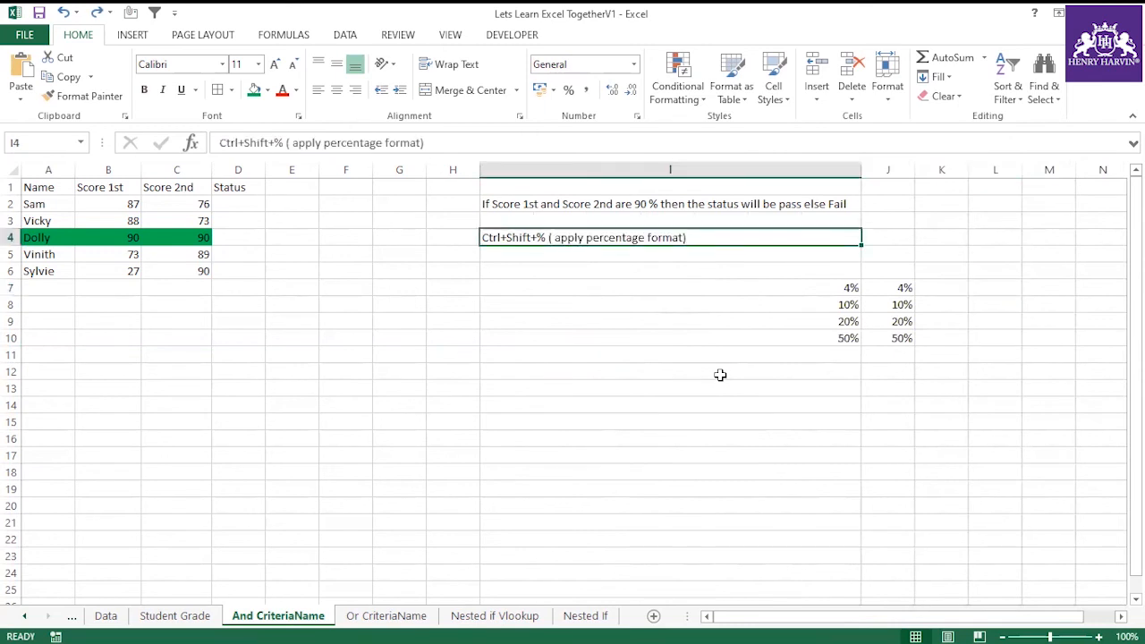
# Step: Narrow column I to less than half its width, bringing the two percentage columns closer to the scores
pyautogui.click(721, 375)
pyautogui.moveTo(900, 289); pyautogui.dragTo(895, 337)
pyautogui.moveTo(860, 170); pyautogui.dragTo(644, 231)
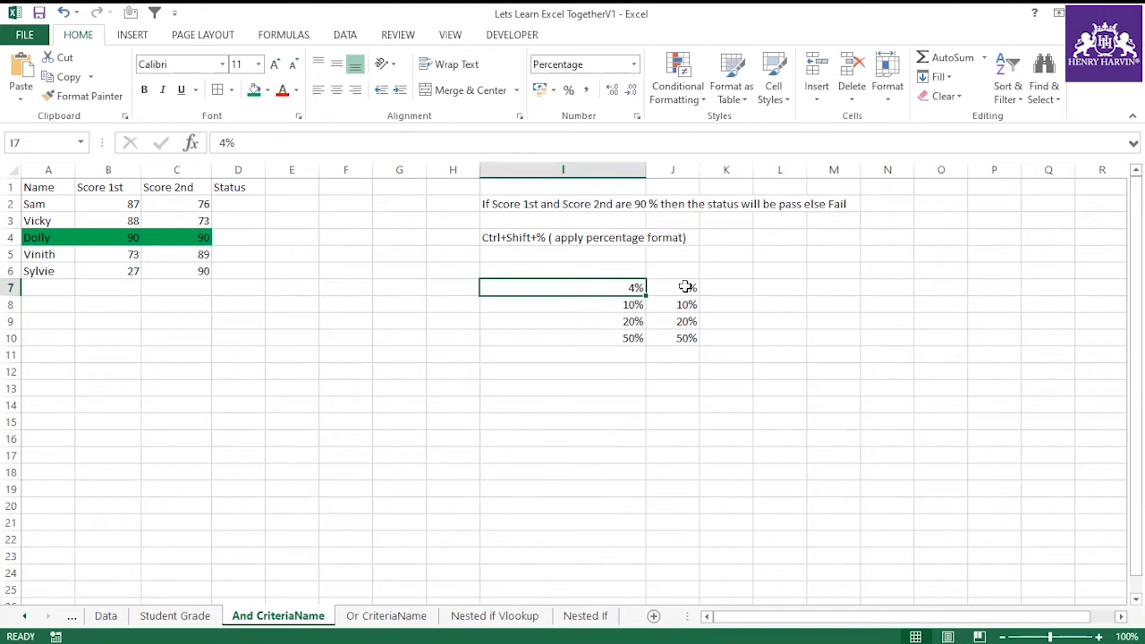
# Step: Compare the directly entered percentages in I8:I10 with the formatted decimals beside them in J8:J10
pyautogui.click(630, 308)
pyautogui.click(684, 307)
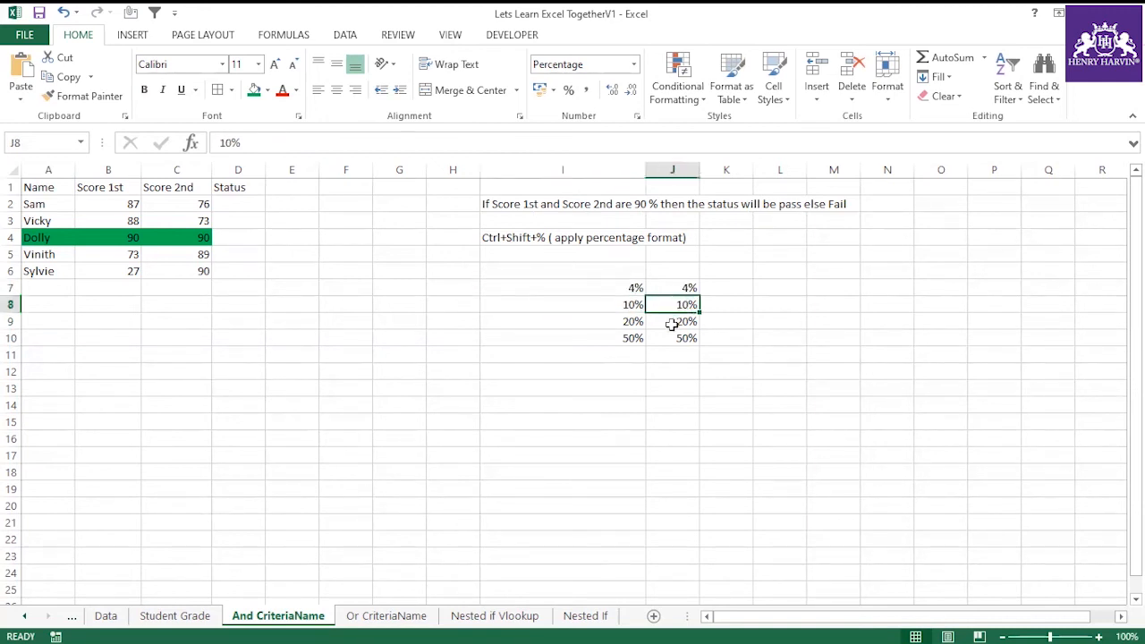
pyautogui.click(631, 323)
pyautogui.click(671, 321)
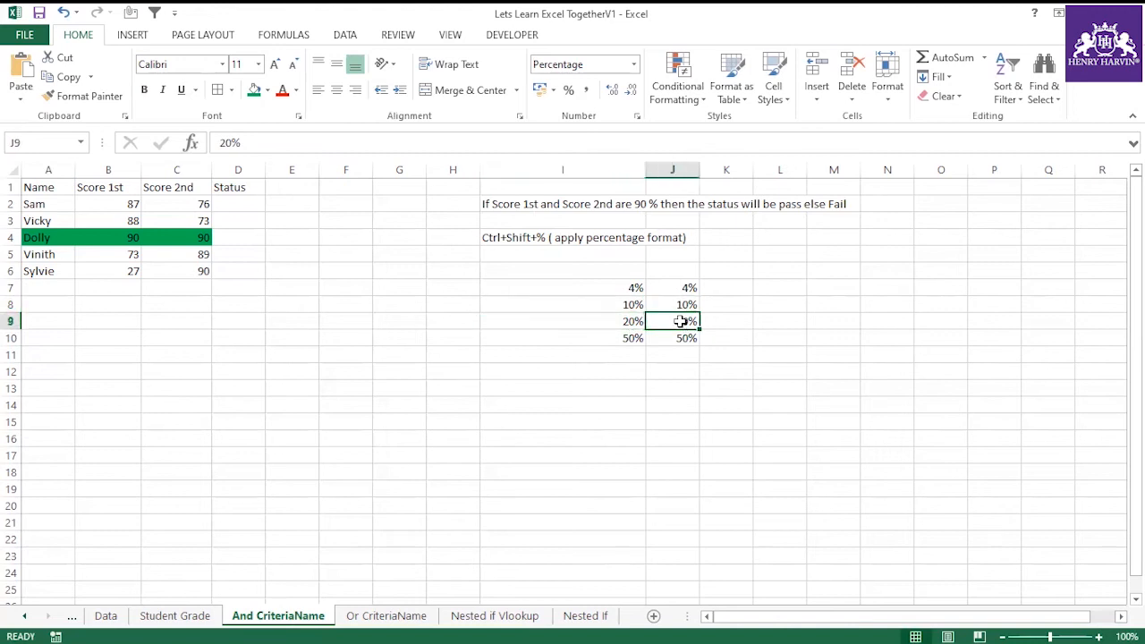
pyautogui.click(632, 338)
pyautogui.click(675, 338)
pyautogui.click(685, 374)
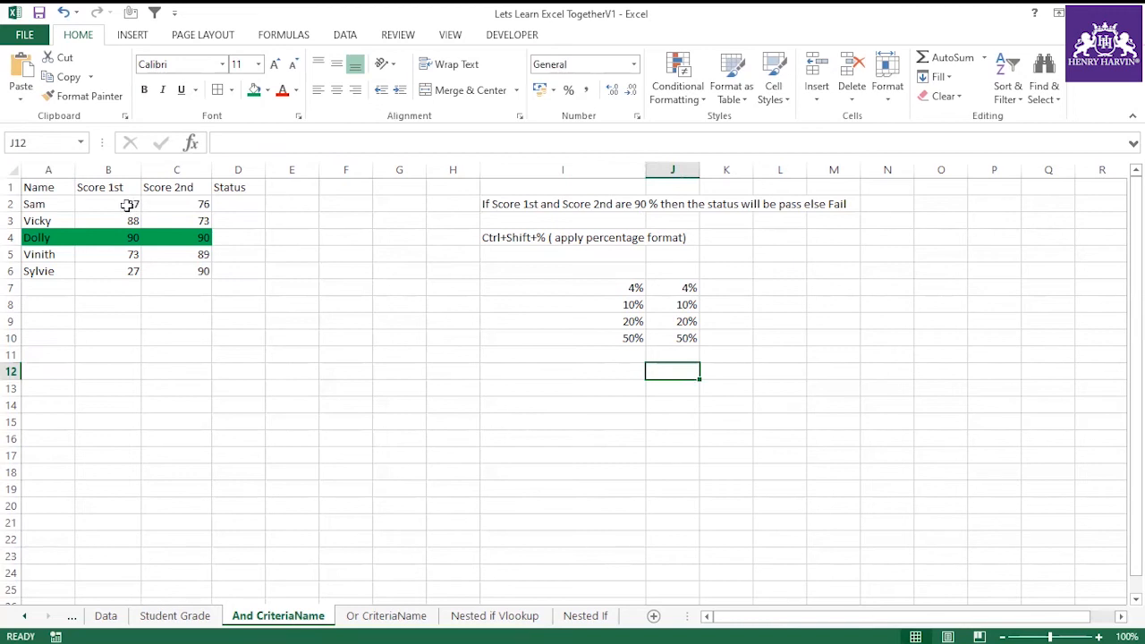
# Step: Compare the scores table with the criterion in I2, and remove the % sign after 90 from that criterion
pyautogui.moveTo(49, 187); pyautogui.dragTo(175, 268)
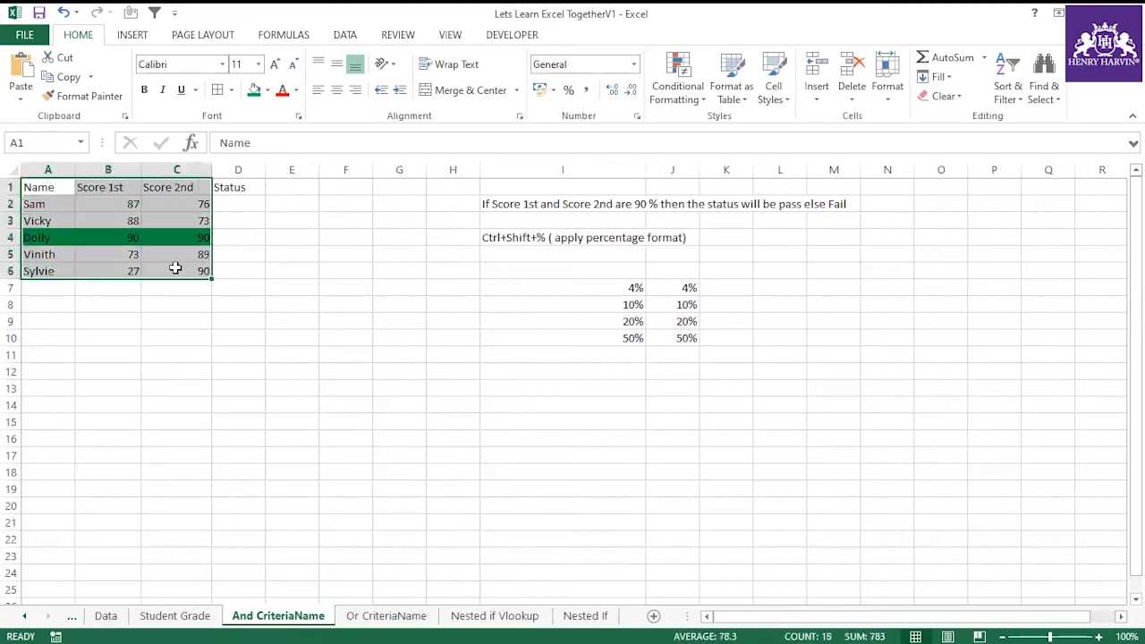
pyautogui.click(527, 204)
pyautogui.moveTo(118, 204); pyautogui.dragTo(204, 272)
pyautogui.click(513, 204)
pyautogui.click(387, 144)
pyautogui.press('Delete')
pyautogui.press('Delete')
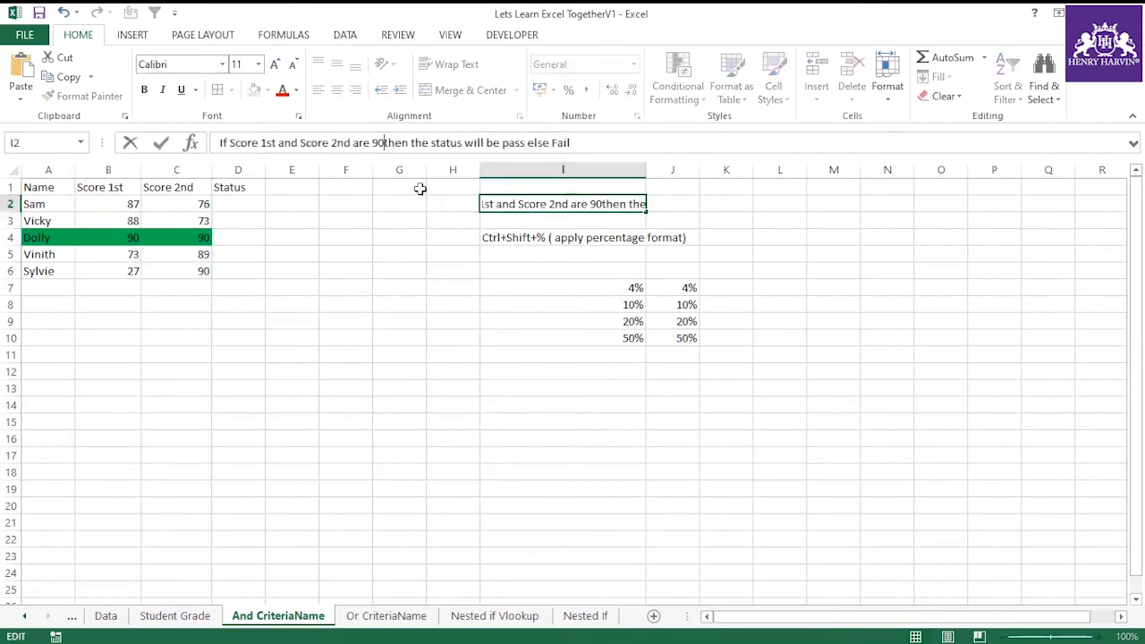
pyautogui.press('Return')
pyautogui.click(622, 370)
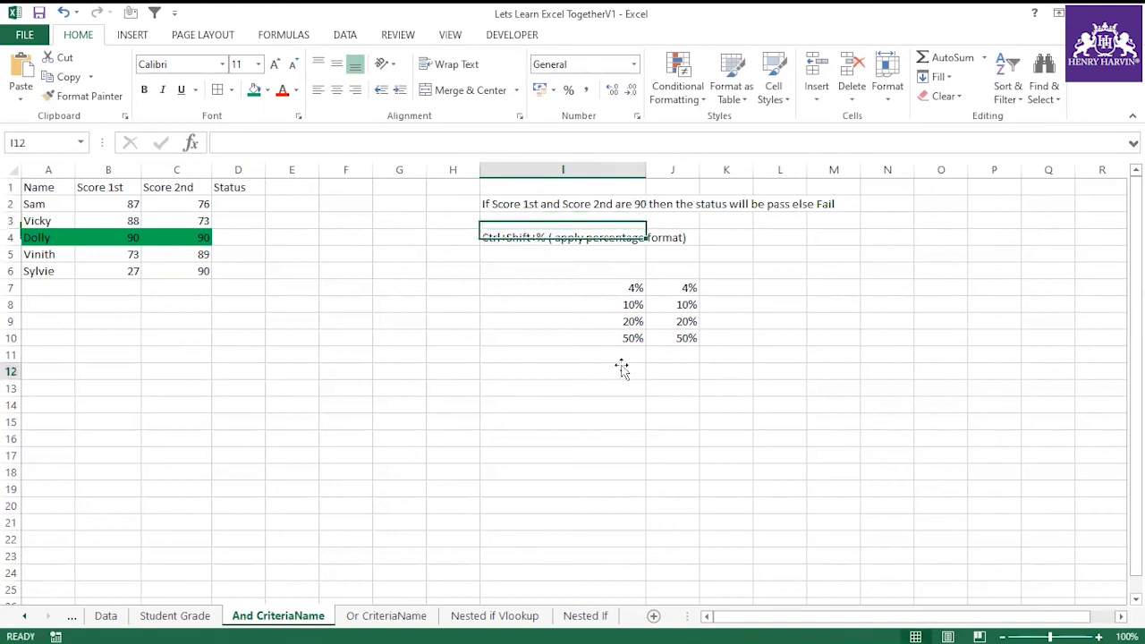
pyautogui.moveTo(616, 291); pyautogui.dragTo(680, 337)
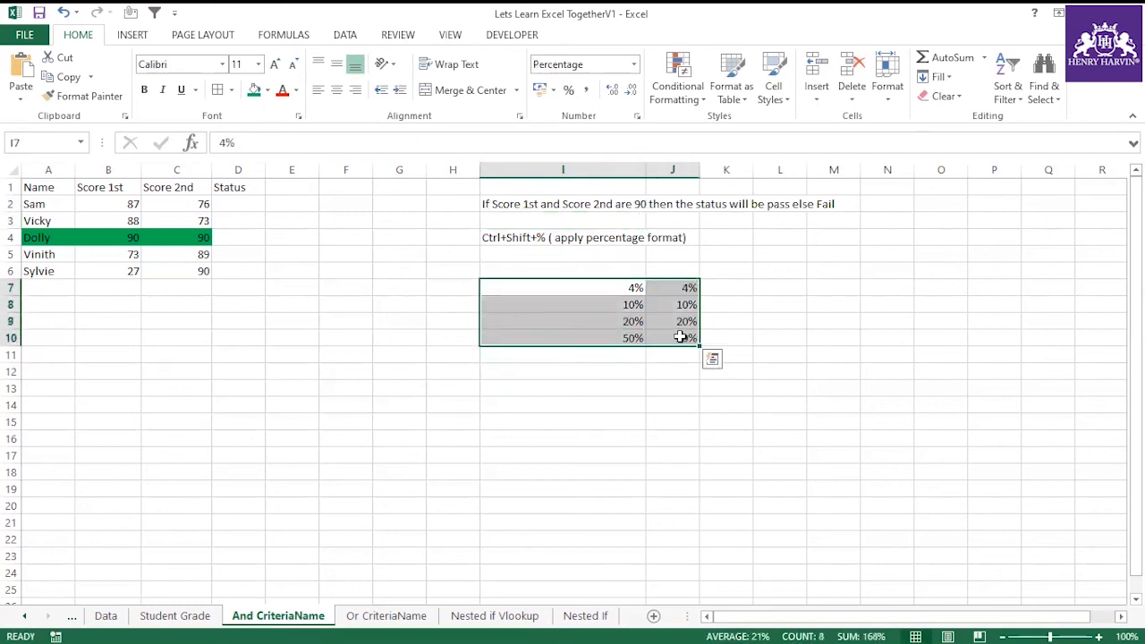
# Step: Enter the formula =AND(B2=C2) in the first Status cell, D2, to compare the two scores
pyautogui.click(243, 200)
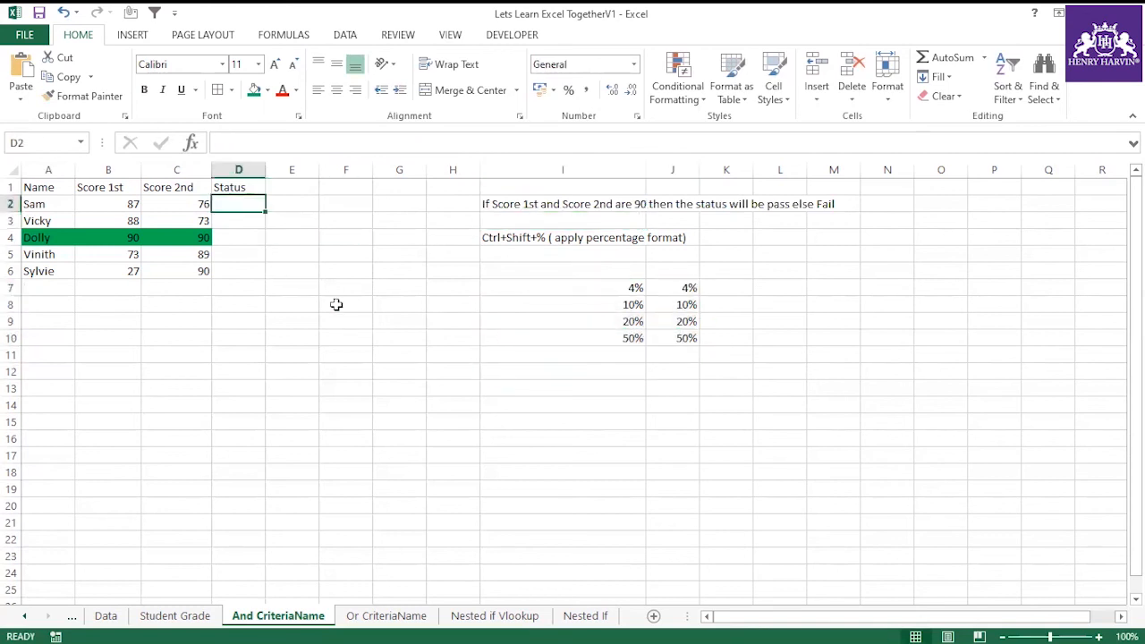
pyautogui.write('=and(')
pyautogui.click(114, 202)
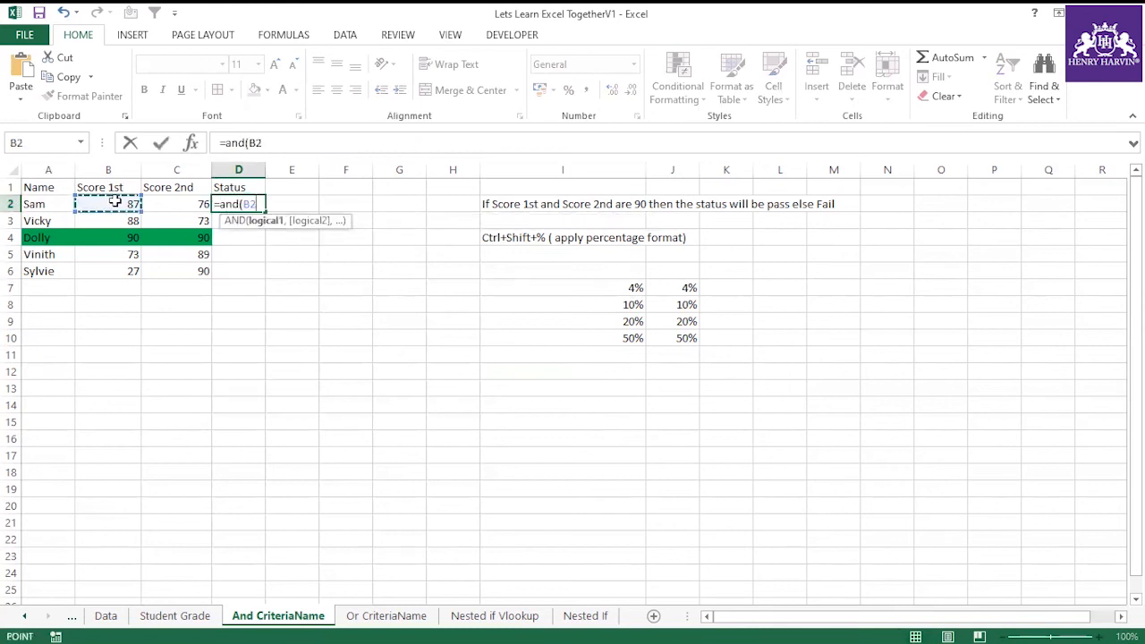
pyautogui.write('=')
pyautogui.click(176, 202)
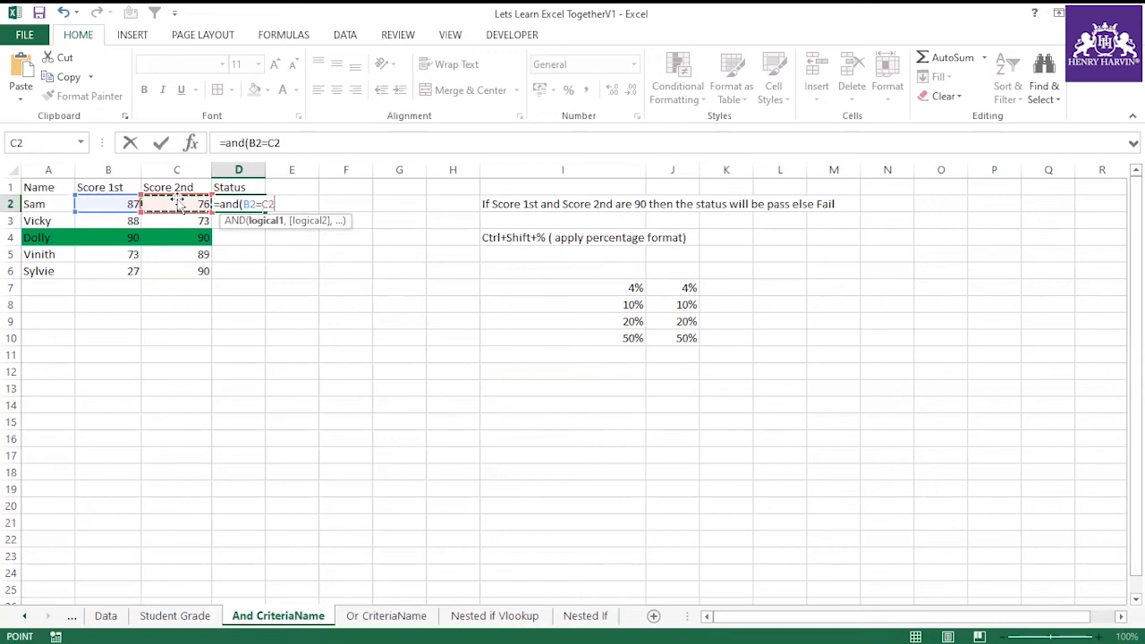
pyautogui.press('Return')
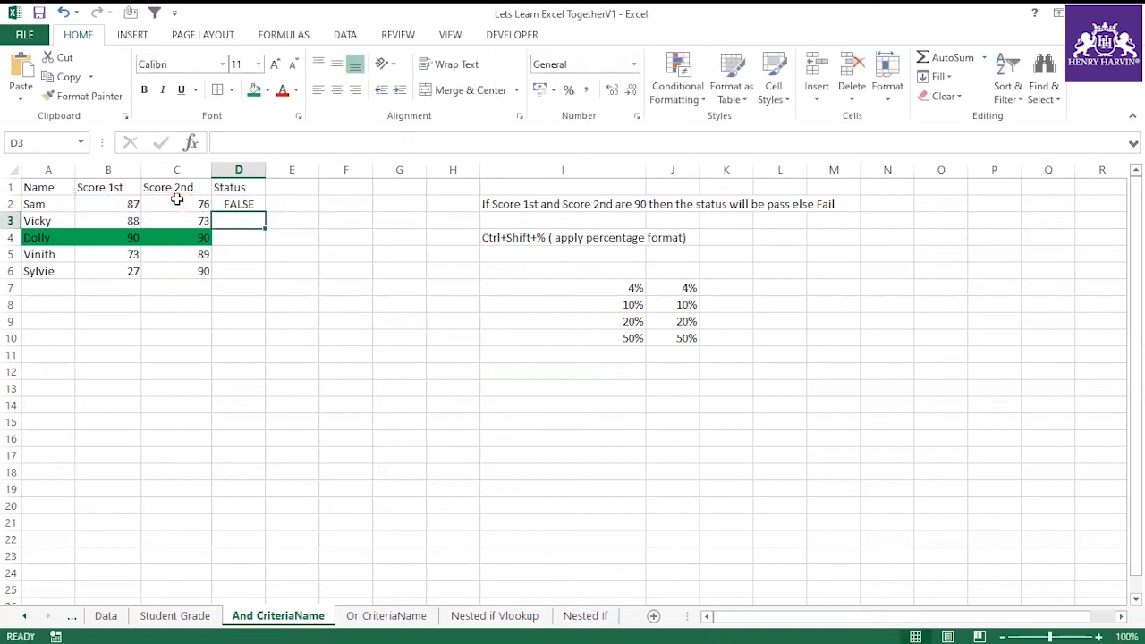
# Step: Wrap the D2 formula in an IF so it reads =IF(AND(B2=C2),"Pass","Fail")
pyautogui.click(251, 204)
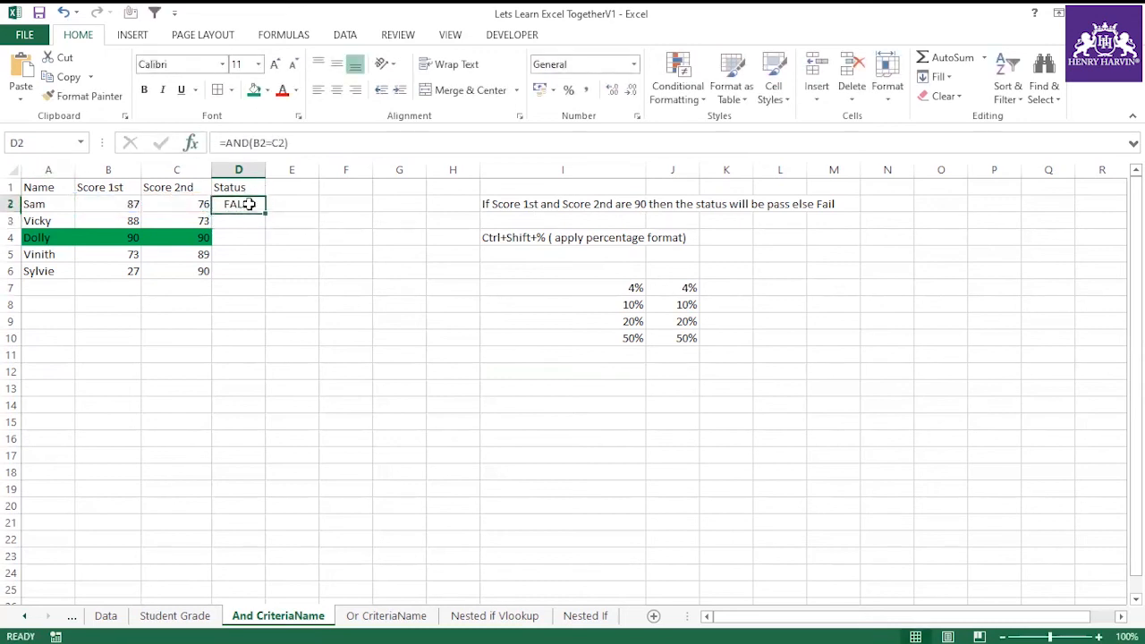
pyautogui.click(224, 143)
pyautogui.write('if(')
pyautogui.click(335, 143)
pyautogui.write(',')
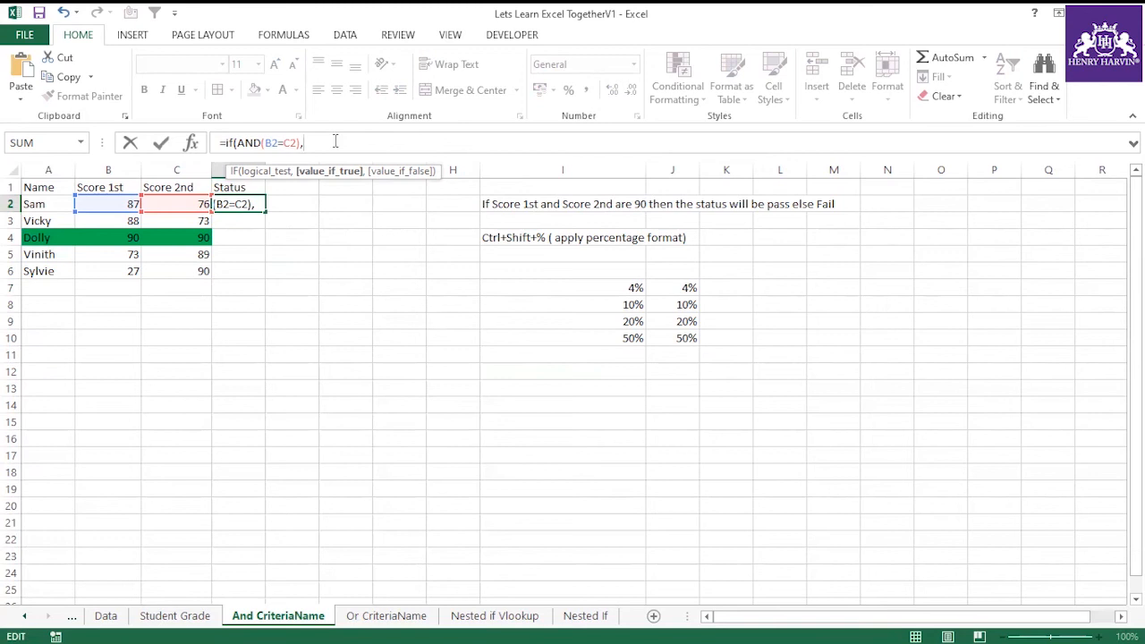
pyautogui.write('"Pass",')
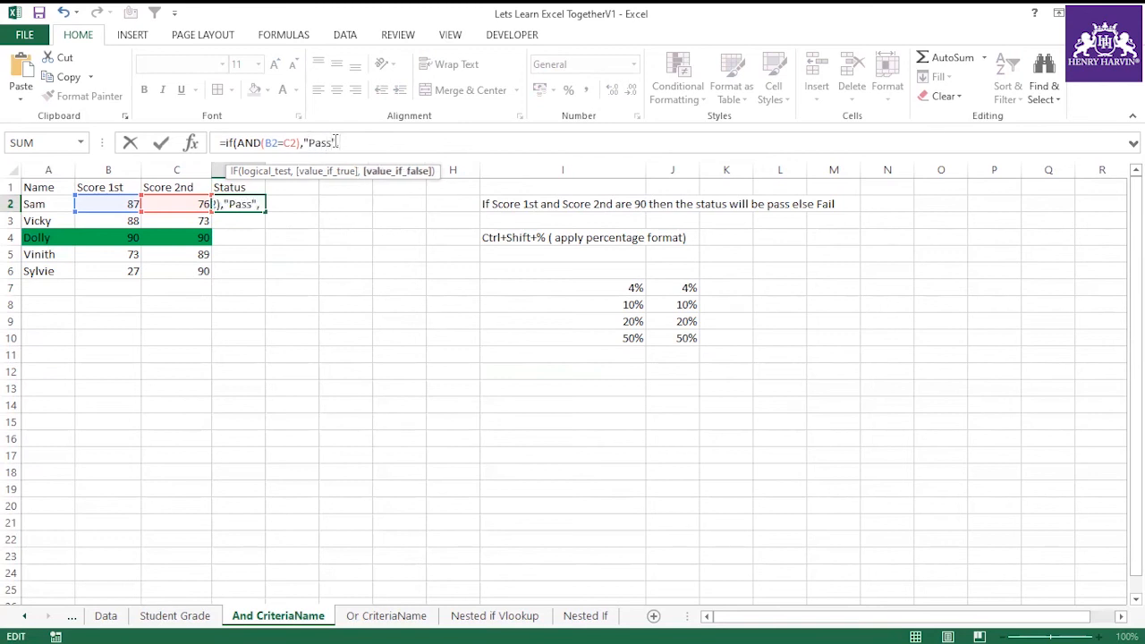
pyautogui.write('"Fail")')
pyautogui.press('Return')
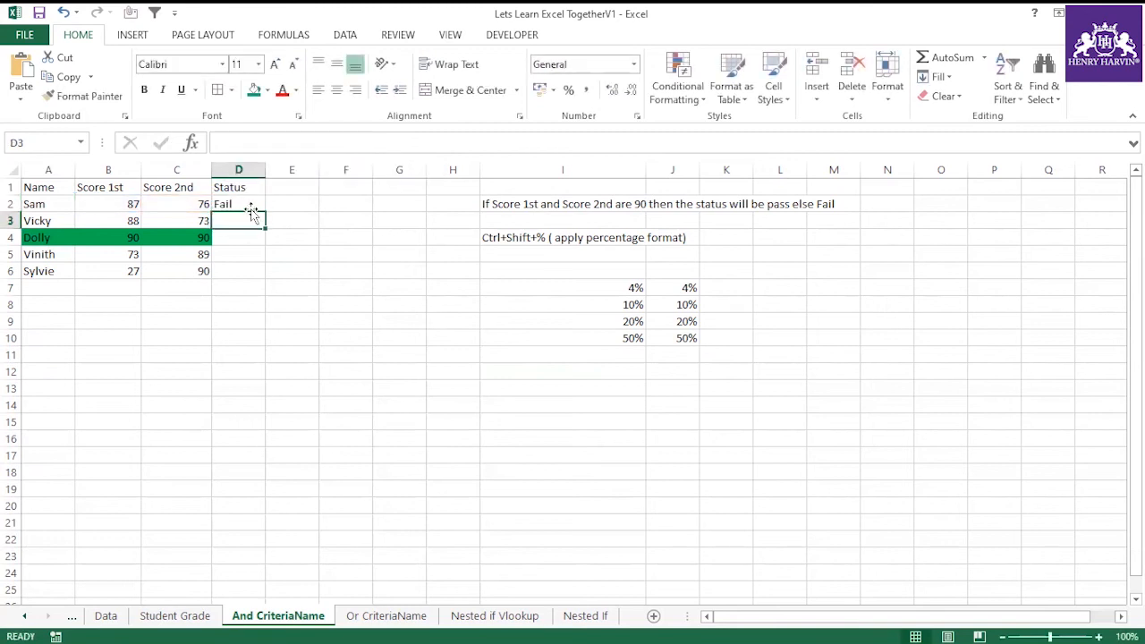
# Step: Copy the D2 status formula down through D6 and fill A4:D4 with green
pyautogui.click(245, 205)
pyautogui.moveTo(264, 213); pyautogui.dragTo(266, 275)
pyautogui.click(261, 403)
pyautogui.moveTo(54, 236); pyautogui.dragTo(253, 238)
pyautogui.click(253, 91)
pyautogui.click(300, 305)
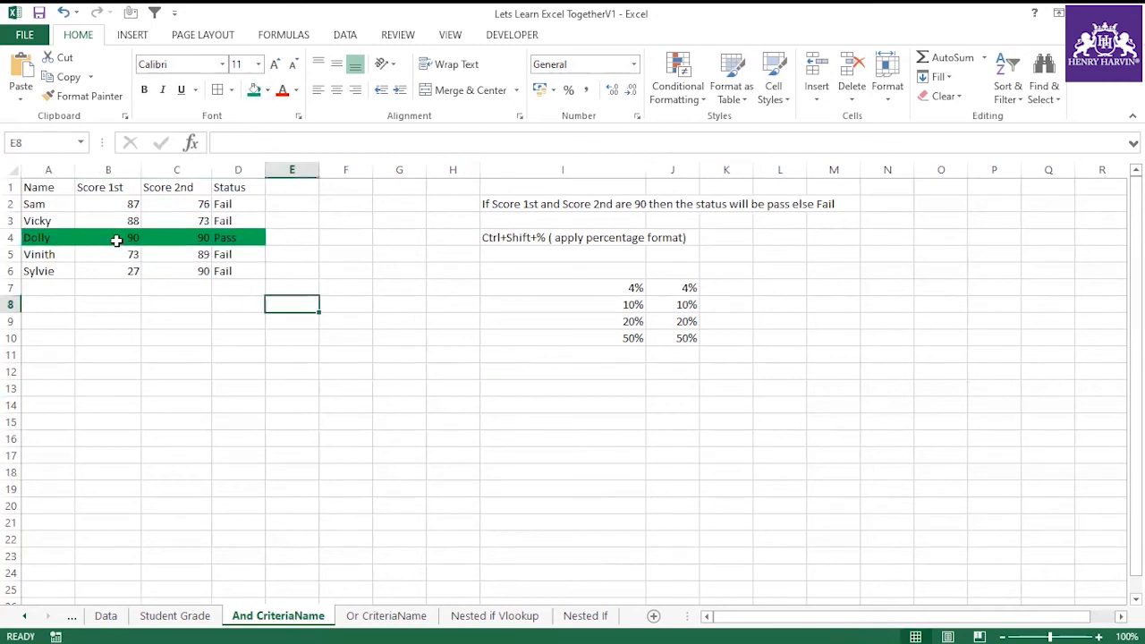
# Step: Check the two scores in row 4 and compare the status formulas in cells D2 through D5
pyautogui.moveTo(117, 239); pyautogui.dragTo(187, 237)
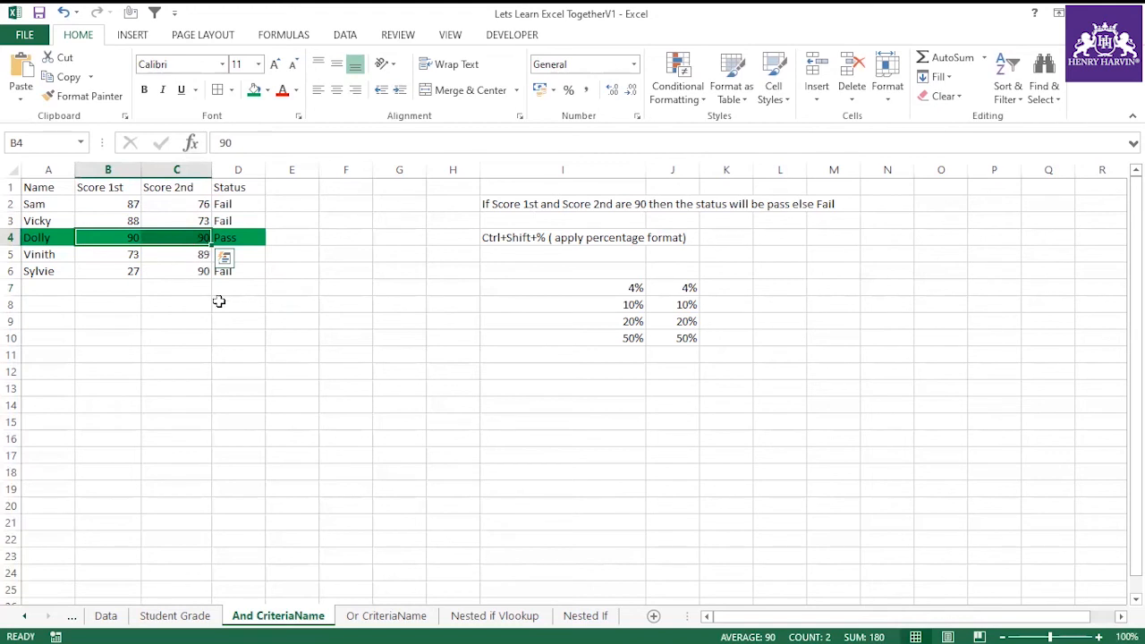
pyautogui.click(220, 355)
pyautogui.click(236, 206)
pyautogui.click(235, 238)
pyautogui.click(235, 249)
pyautogui.click(237, 238)
pyautogui.click(236, 220)
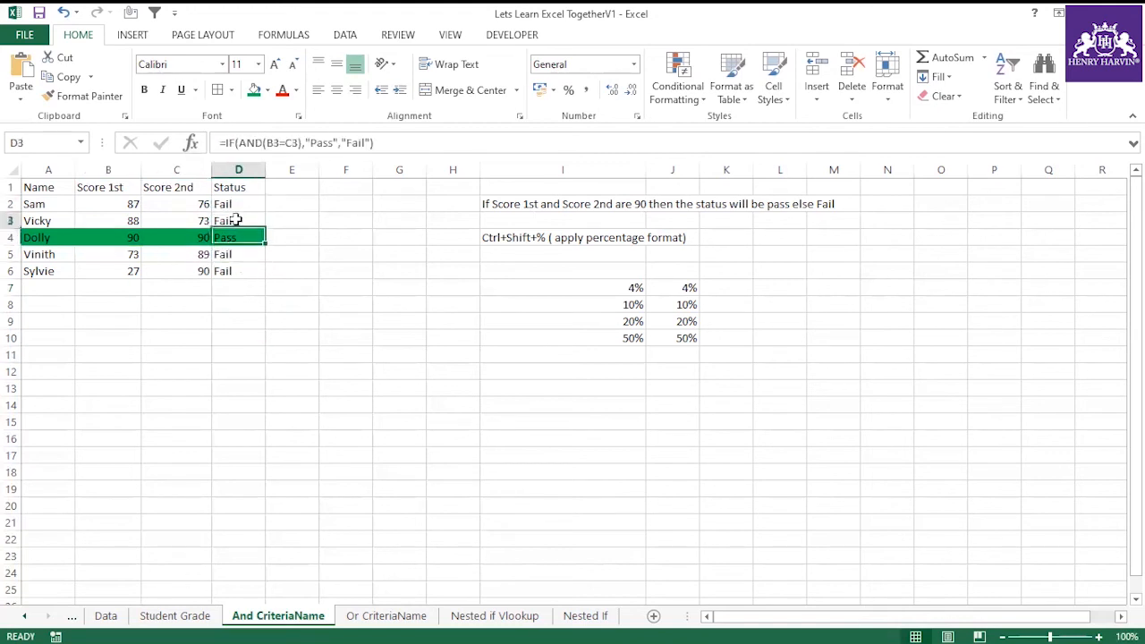
pyautogui.click(231, 239)
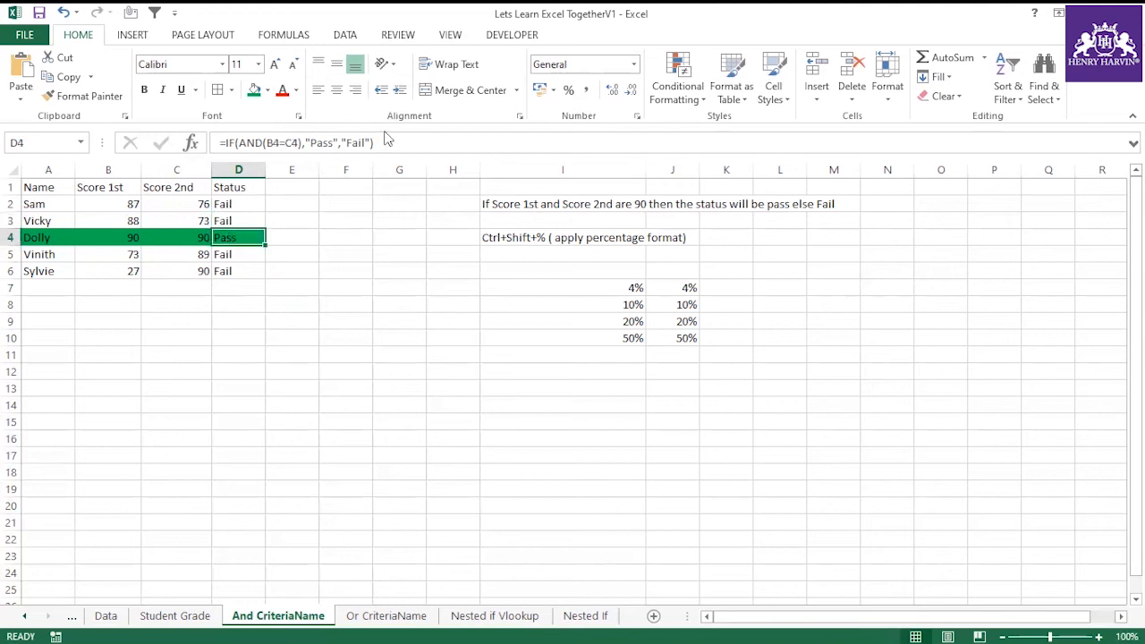
# Step: Copy the D4 formula into E6 as plain text, with a leading apostrophe so it is displayed instead of calculated
pyautogui.moveTo(399, 143); pyautogui.dragTo(221, 142)
pyautogui.hotkey('ctrl', 'c')
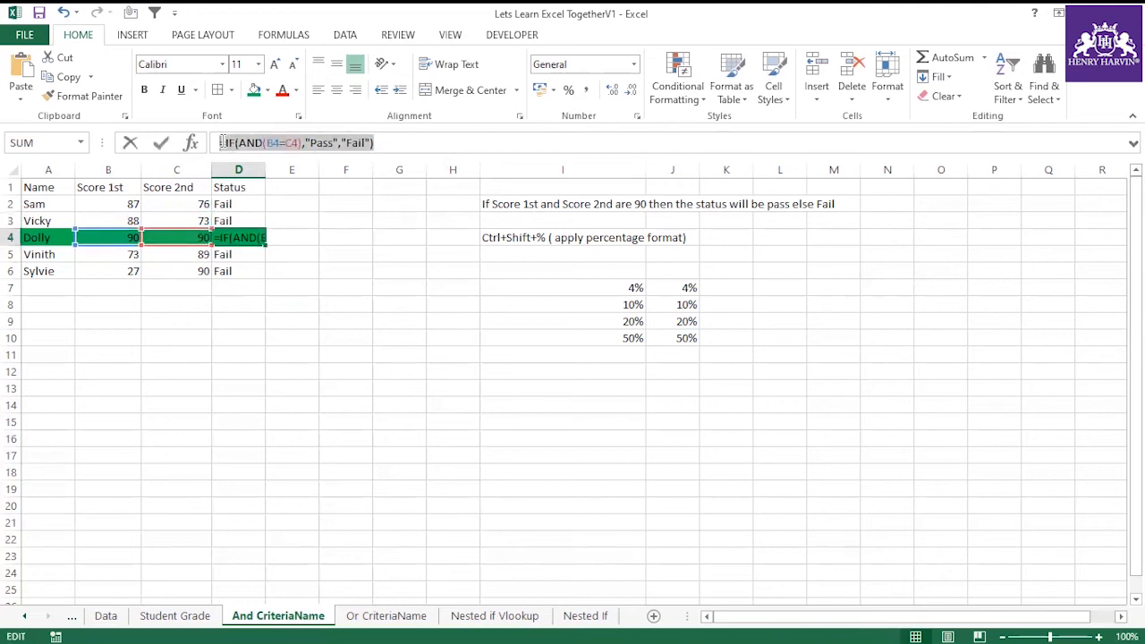
pyautogui.press('Escape')
pyautogui.click(310, 274)
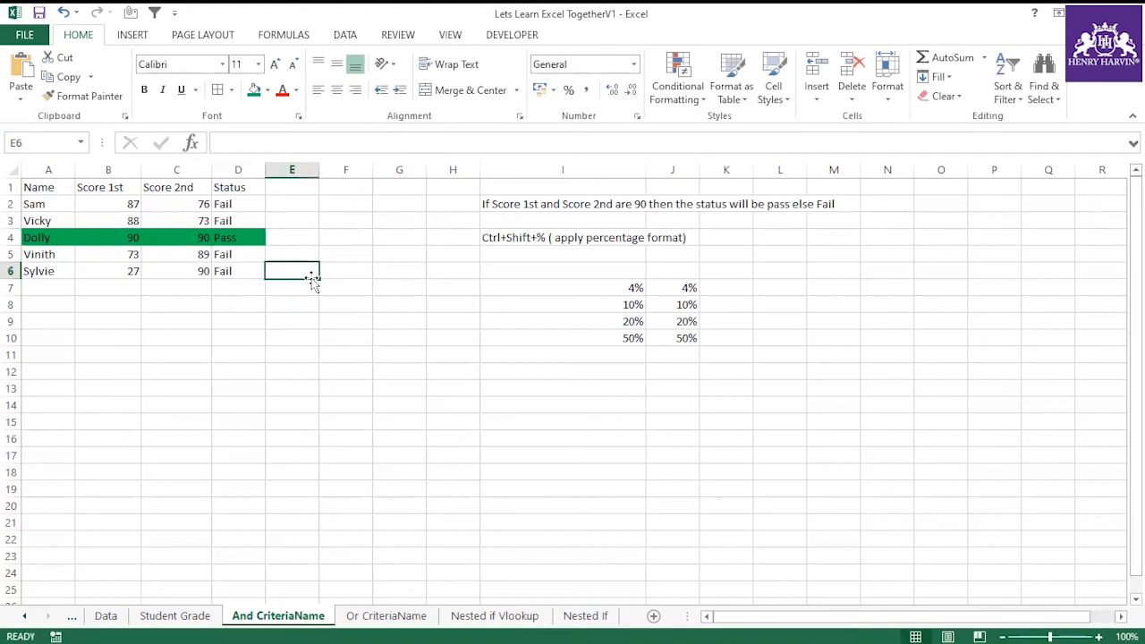
pyautogui.hotkey('ctrl', 'v')
pyautogui.click(222, 143)
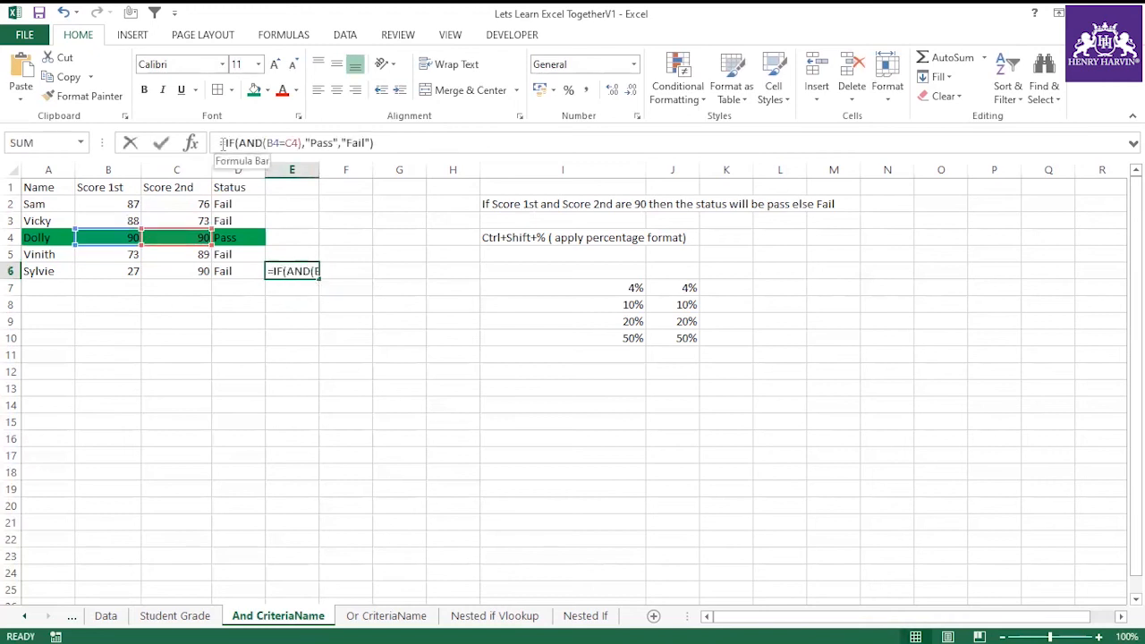
pyautogui.write("'")
pyautogui.press('Return')
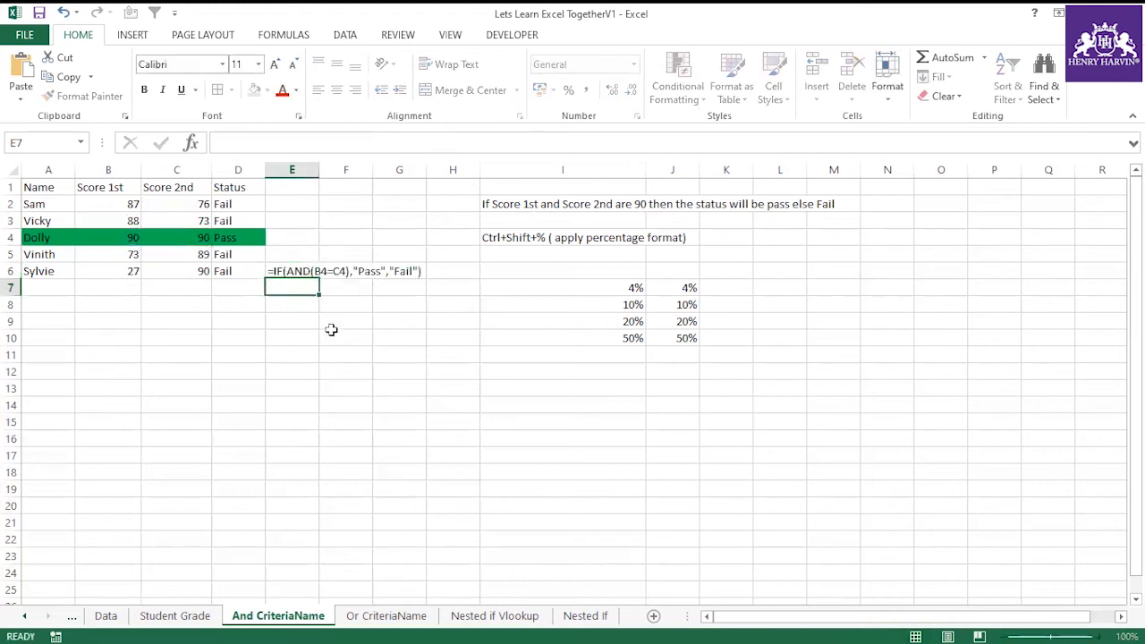
# Step: Make the formula text in E6 bold and auto-fit column E to its length
pyautogui.press('Up')
pyautogui.hotkey('ctrl', 'b')
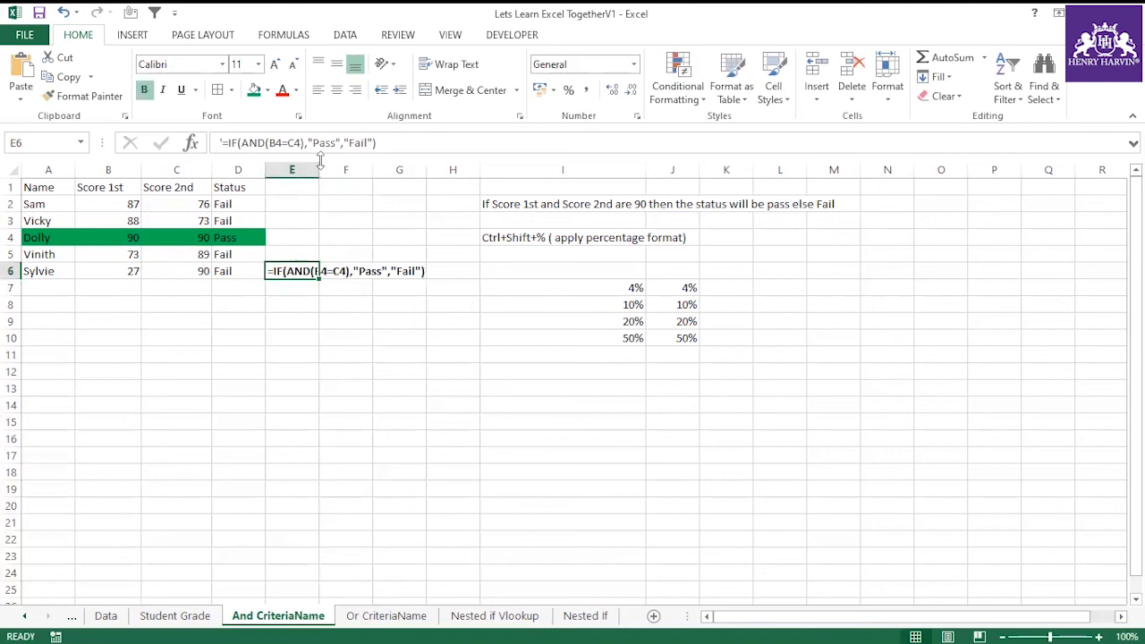
pyautogui.doubleClick(320, 169)
pyautogui.click(358, 322)
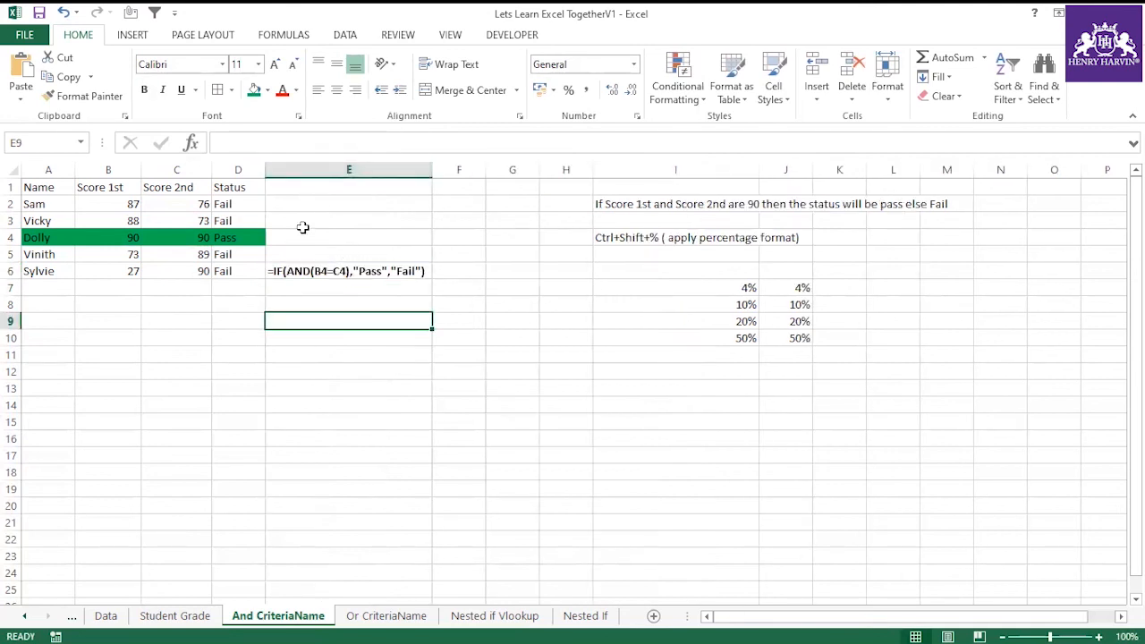
pyautogui.click(248, 203)
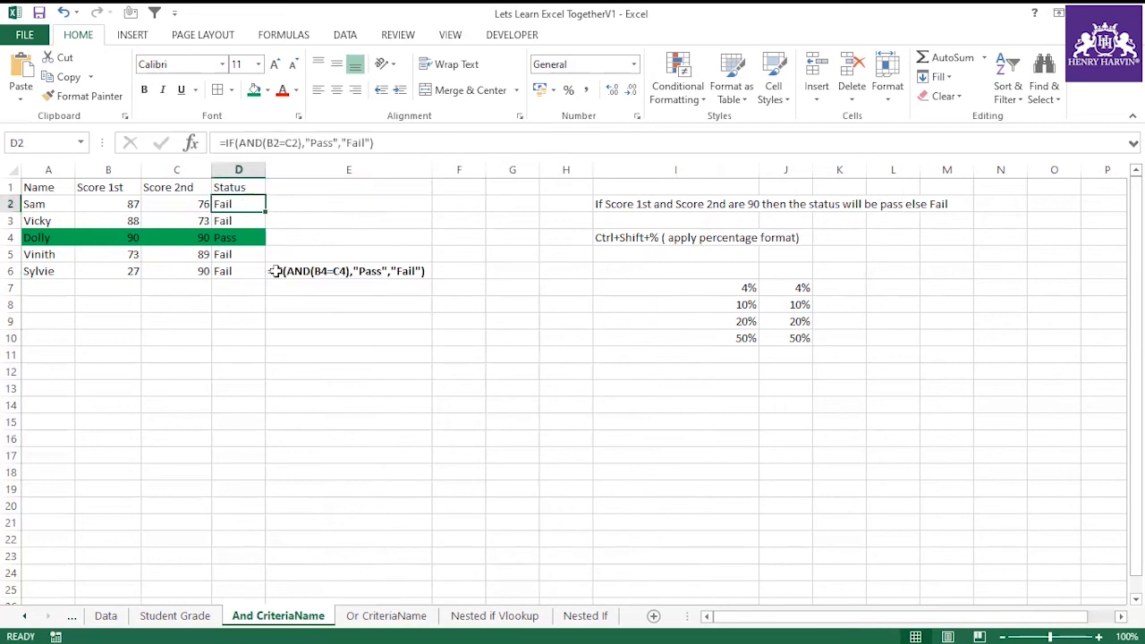
# Step: On the Or CriteriaName sheet, narrow the score columns and remove the % sign after 60 from the criterion in I2
pyautogui.click(404, 623)
pyautogui.moveTo(179, 169); pyautogui.dragTo(134, 170)
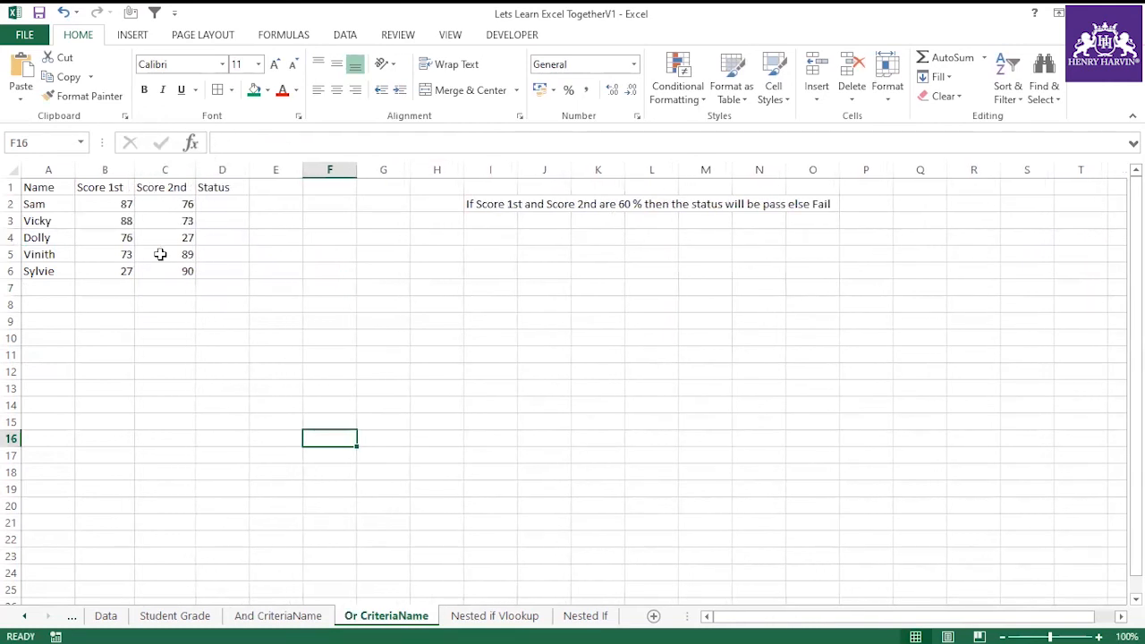
pyautogui.click(470, 204)
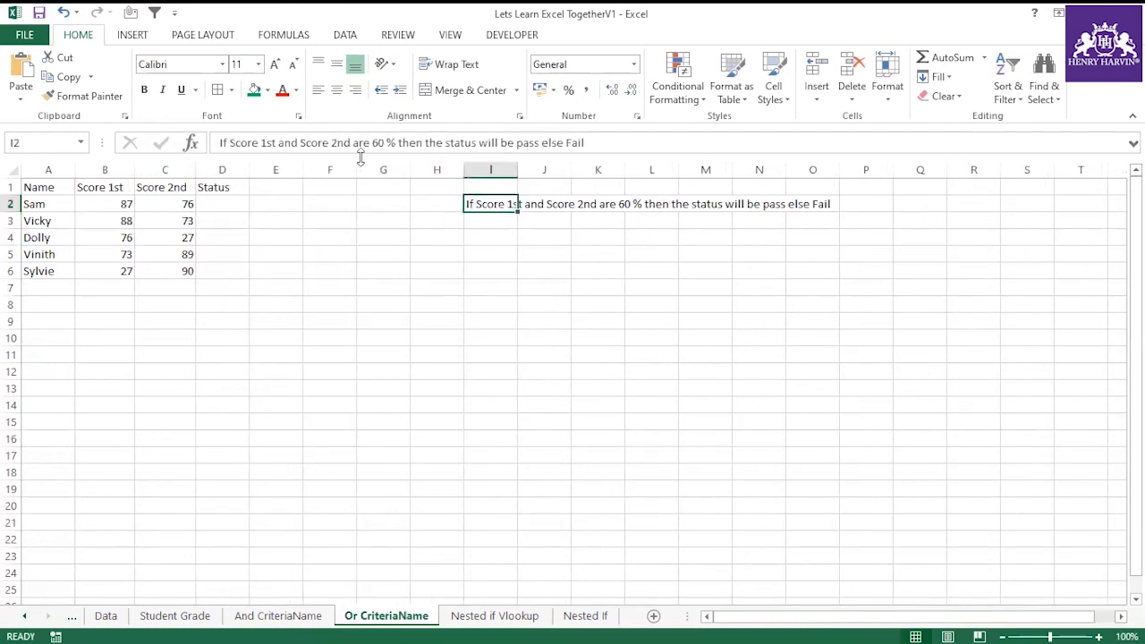
pyautogui.click(394, 143)
pyautogui.press('BackSpace')
pyautogui.press('BackSpace')
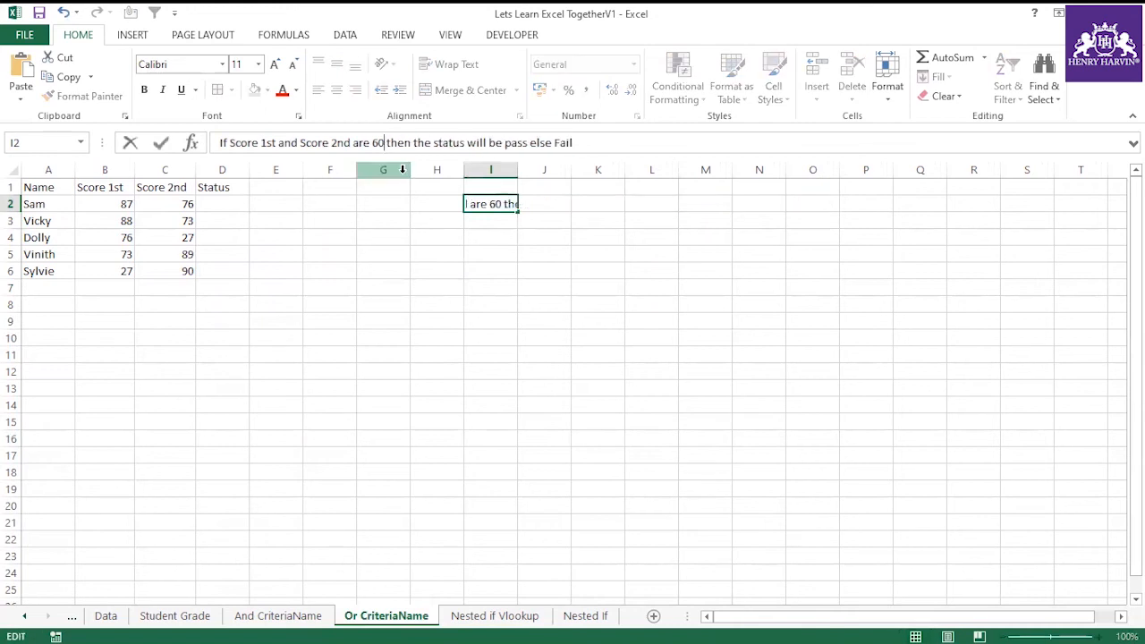
pyautogui.press('Return')
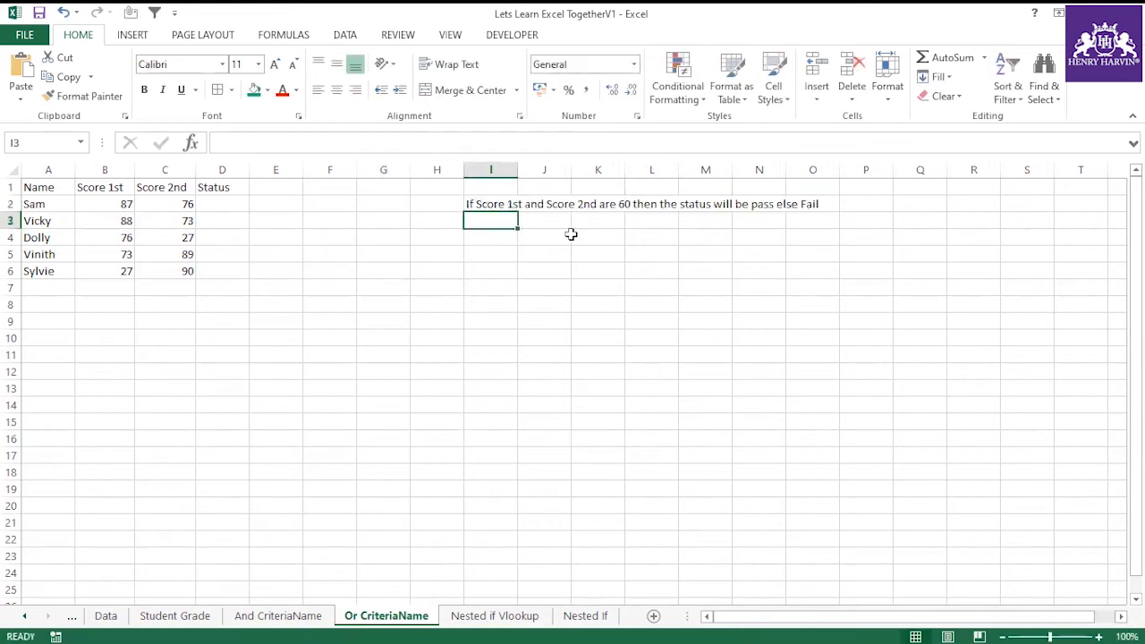
# Step: Replace "and" with "or" between Score 1st and Score 2nd in the I2 criterion
pyautogui.click(501, 205)
pyautogui.doubleClick(290, 143)
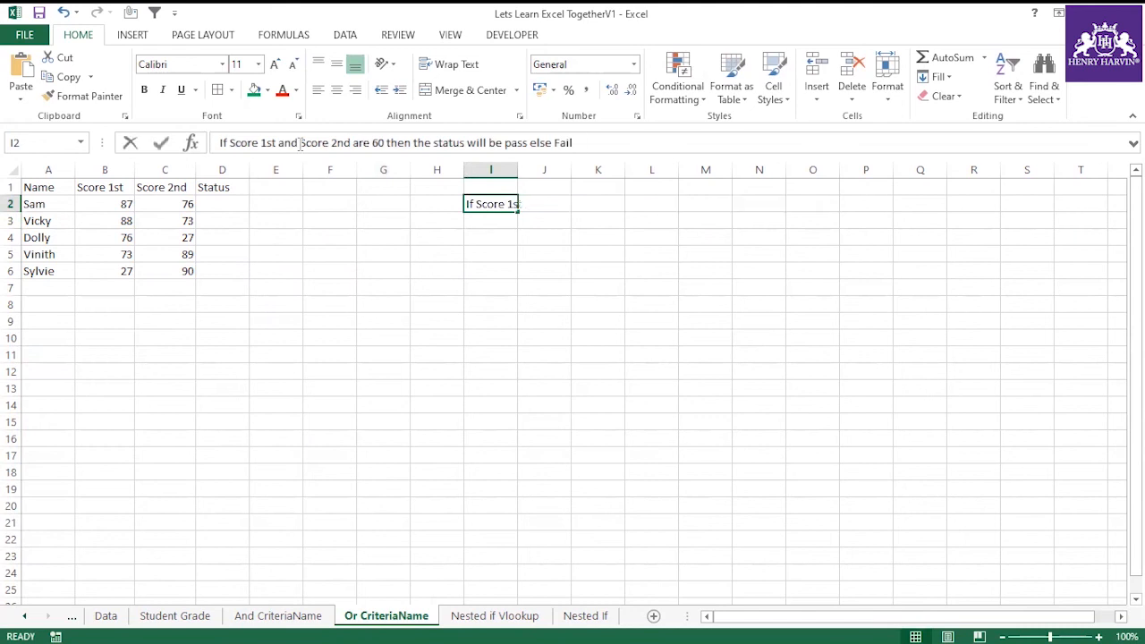
pyautogui.write('or')
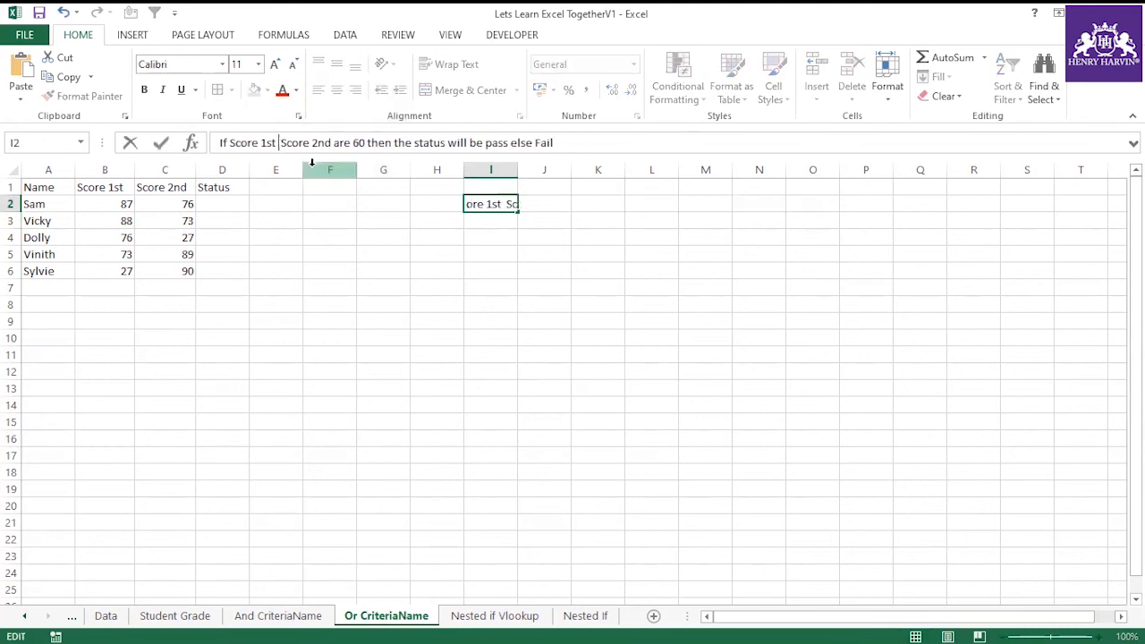
pyautogui.press('Return')
pyautogui.click(478, 208)
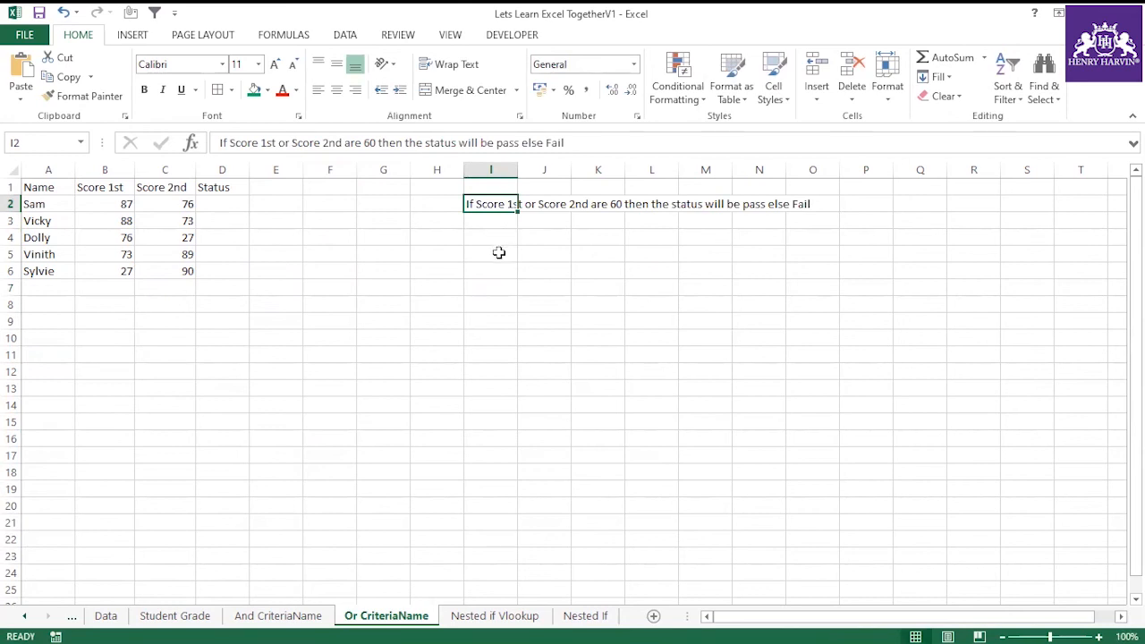
pyautogui.click(499, 251)
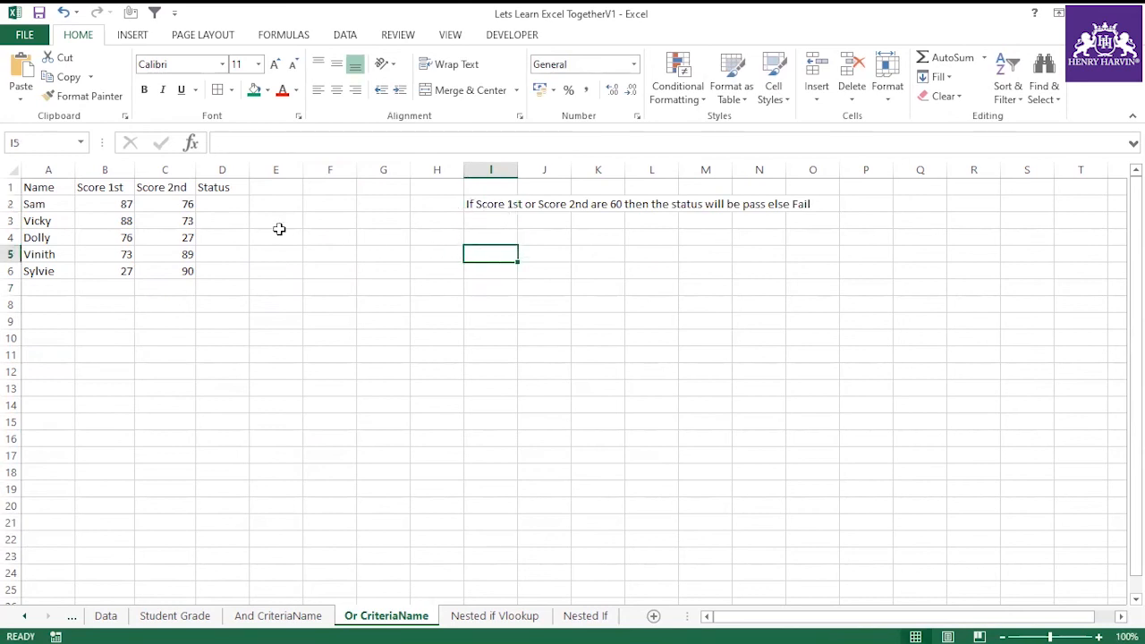
# Step: Set both scores in row 3, B3 and C3, to 60 and fill A3:C3 with green
pyautogui.click(117, 226)
pyautogui.write('60')
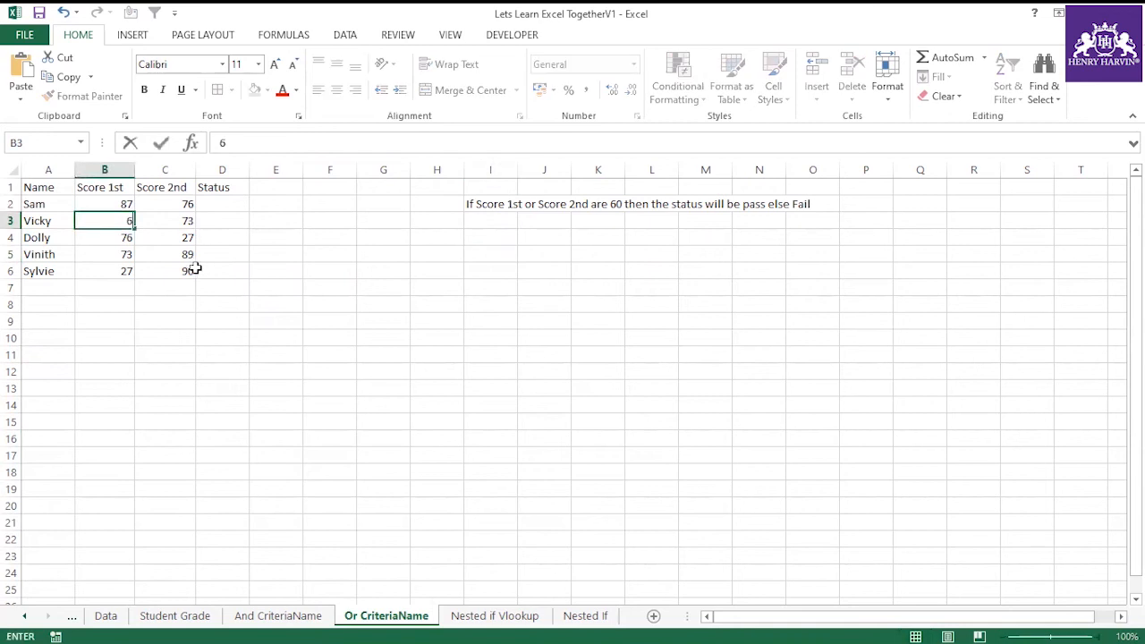
pyautogui.click(181, 223)
pyautogui.write('60')
pyautogui.click(200, 292)
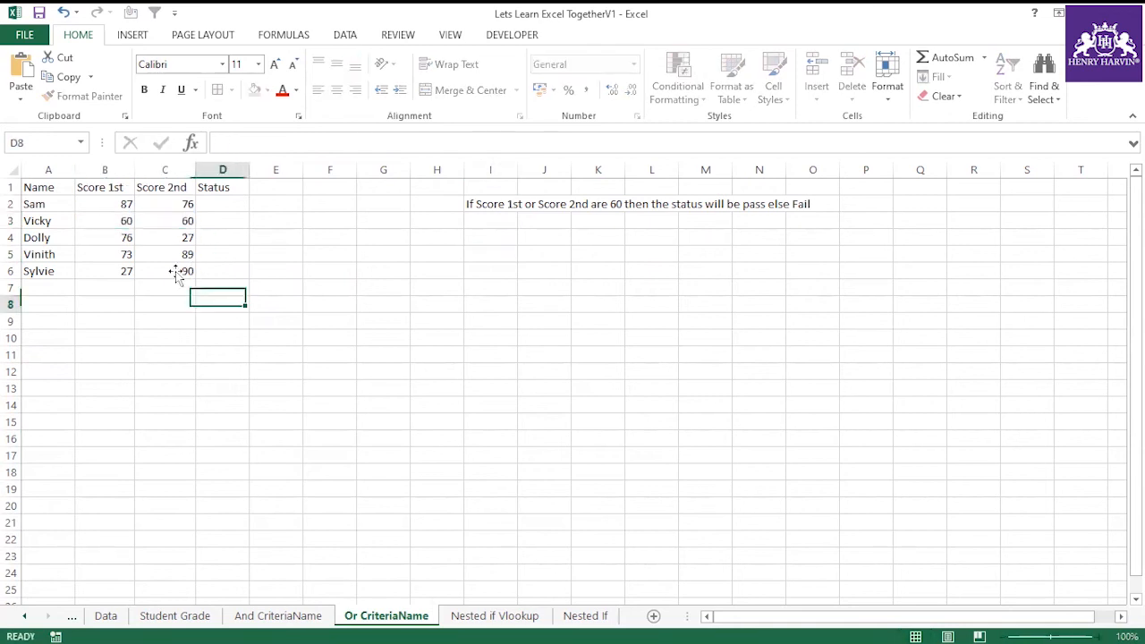
pyautogui.moveTo(40, 220); pyautogui.dragTo(178, 221)
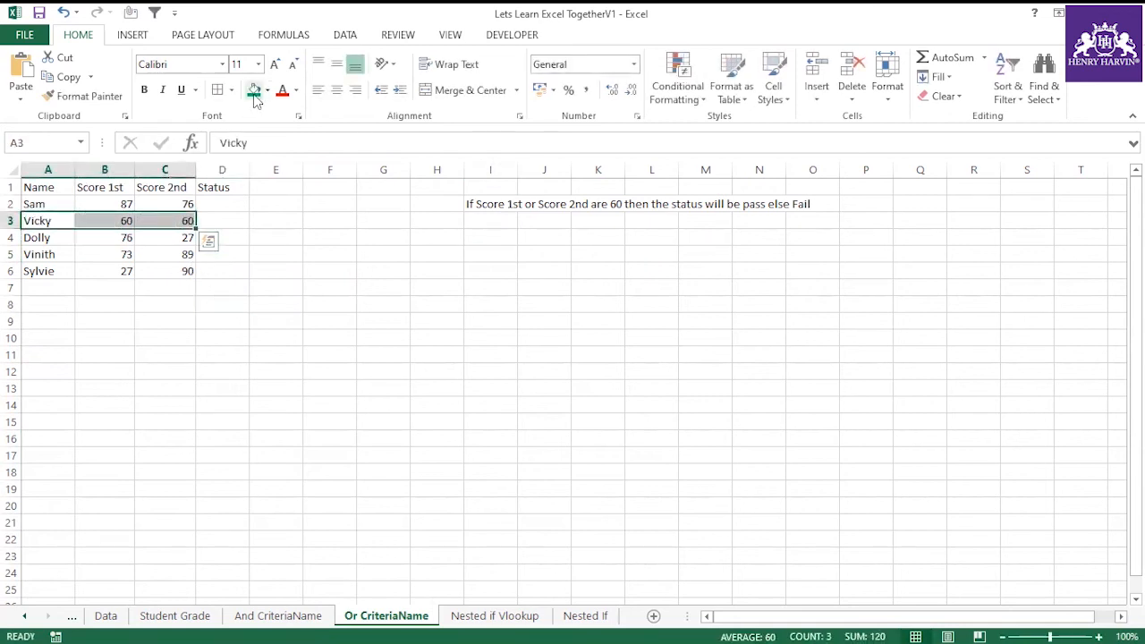
pyautogui.click(254, 90)
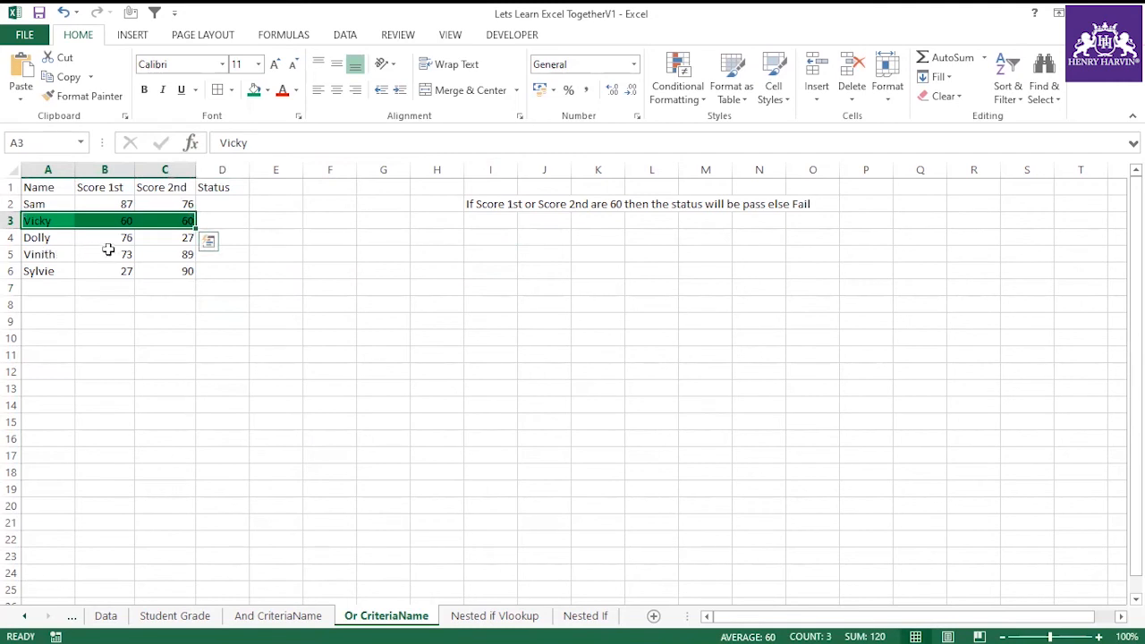
# Step: Set both scores in row 6, B6 and C6, to 60 and fill A6:C6 with green
pyautogui.click(113, 271)
pyautogui.write('60')
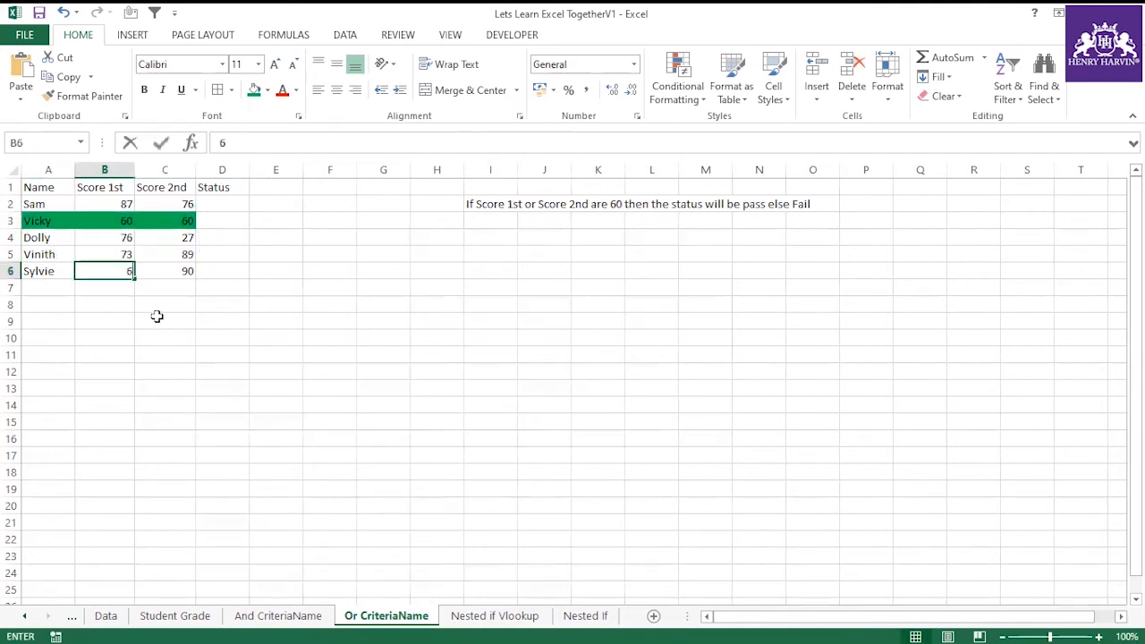
pyautogui.click(168, 271)
pyautogui.write('60')
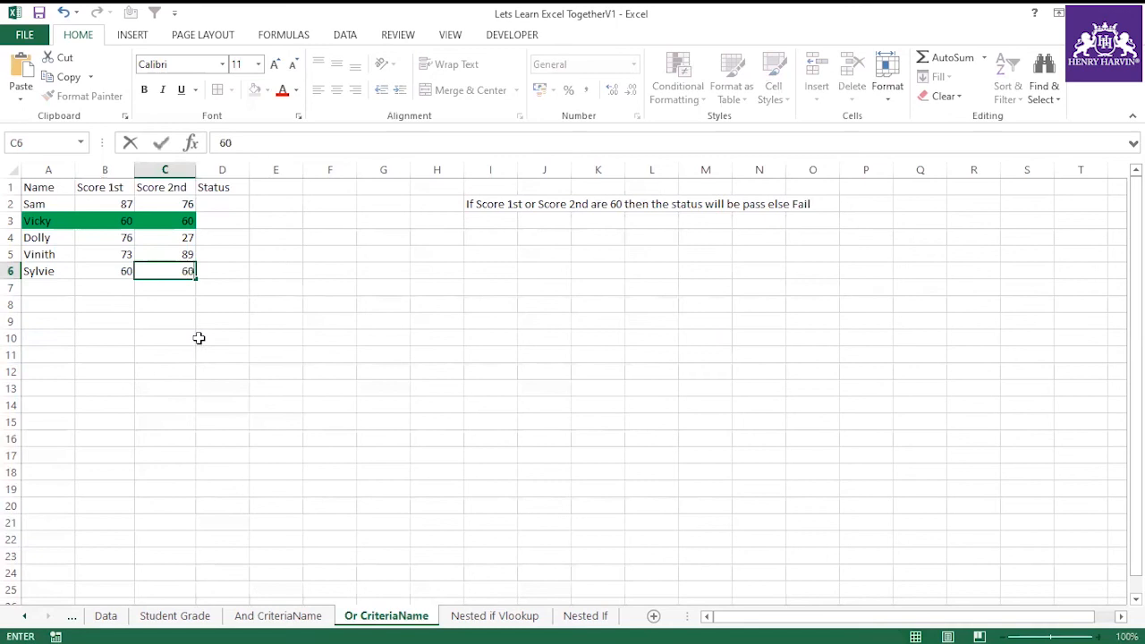
pyautogui.click(197, 338)
pyautogui.moveTo(55, 277); pyautogui.dragTo(154, 271)
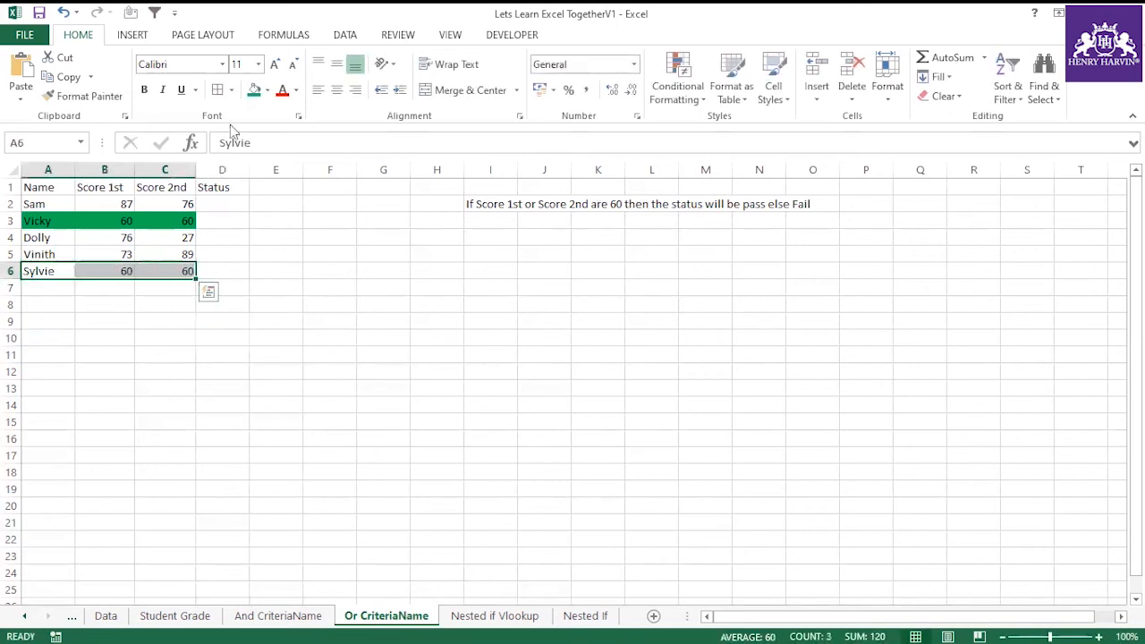
pyautogui.click(255, 89)
# Step: In D2, start a formula with an OR test that checks whether B2 or C2 equals 60: =or(B2=60,C2=60)
pyautogui.click(227, 203)
pyautogui.write('=if')
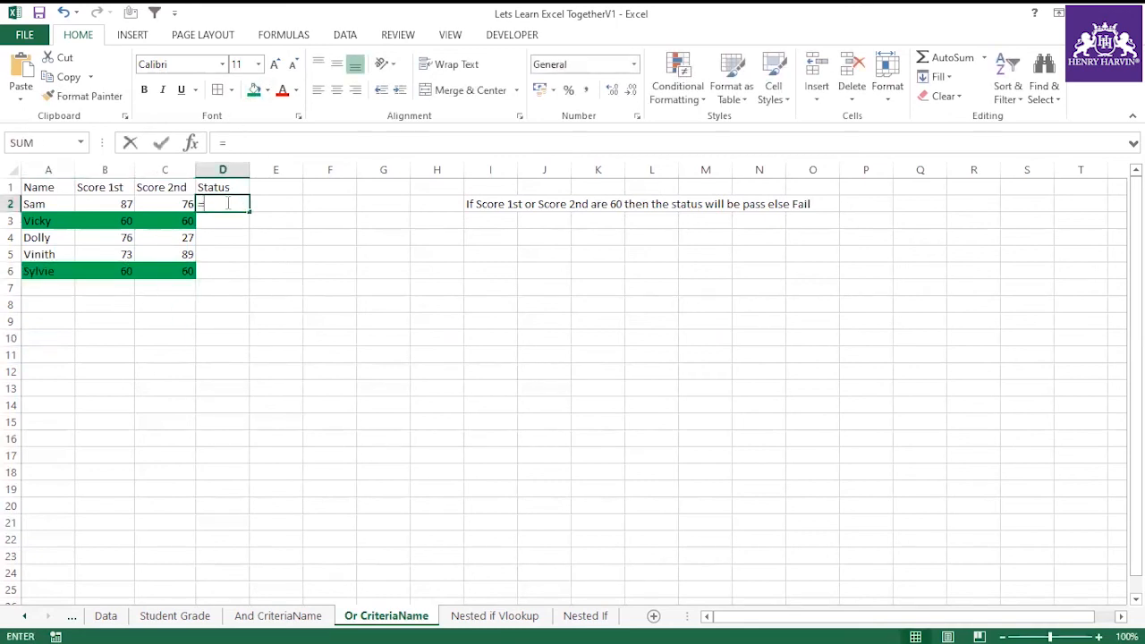
pyautogui.press('BackSpace')
pyautogui.press('BackSpace')
pyautogui.write('or(')
pyautogui.click(107, 205)
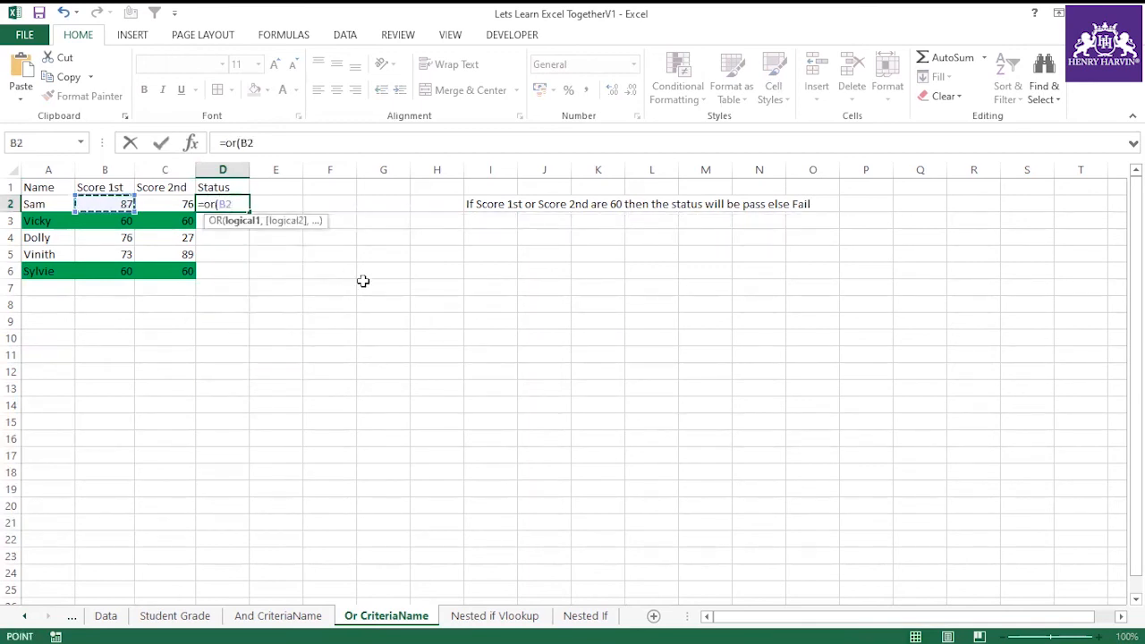
pyautogui.write('=60')
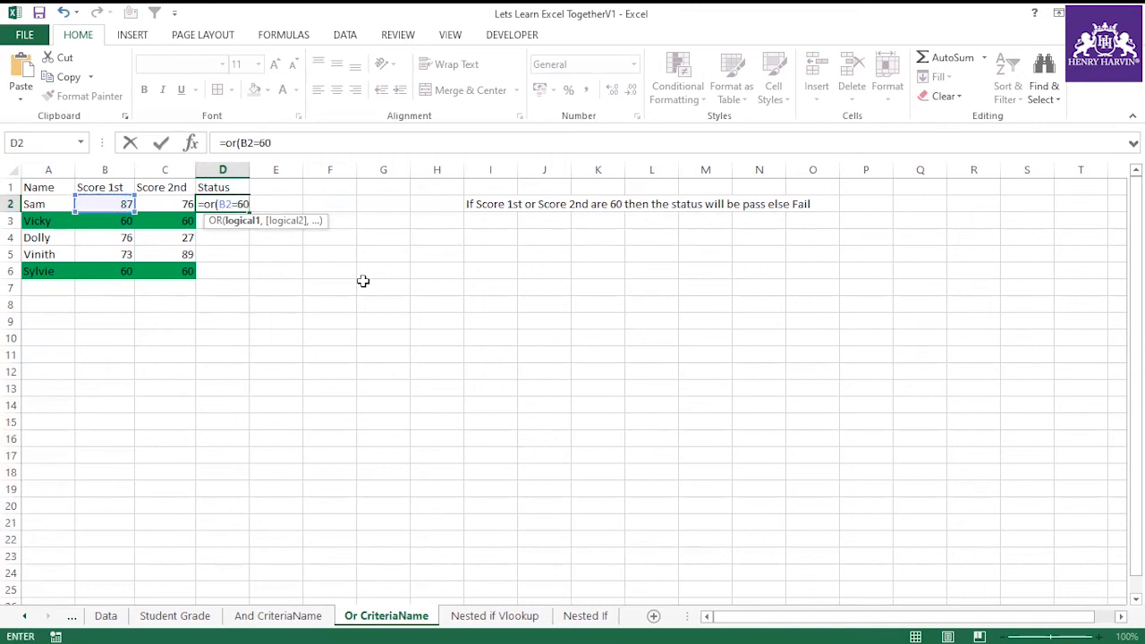
pyautogui.write(',')
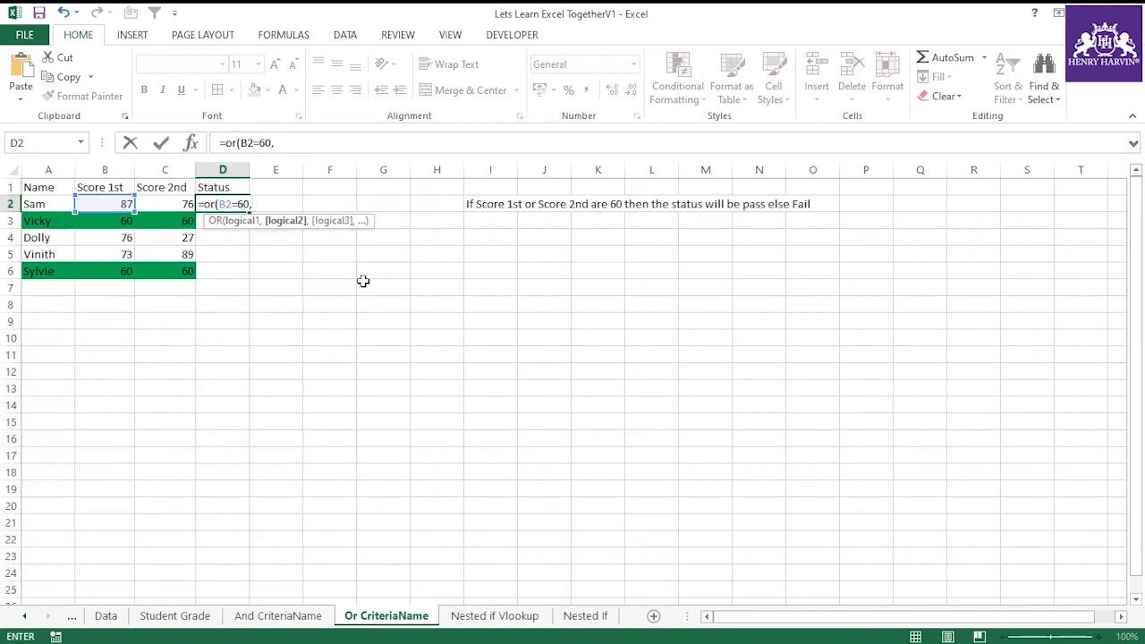
pyautogui.click(168, 204)
pyautogui.write('=60')
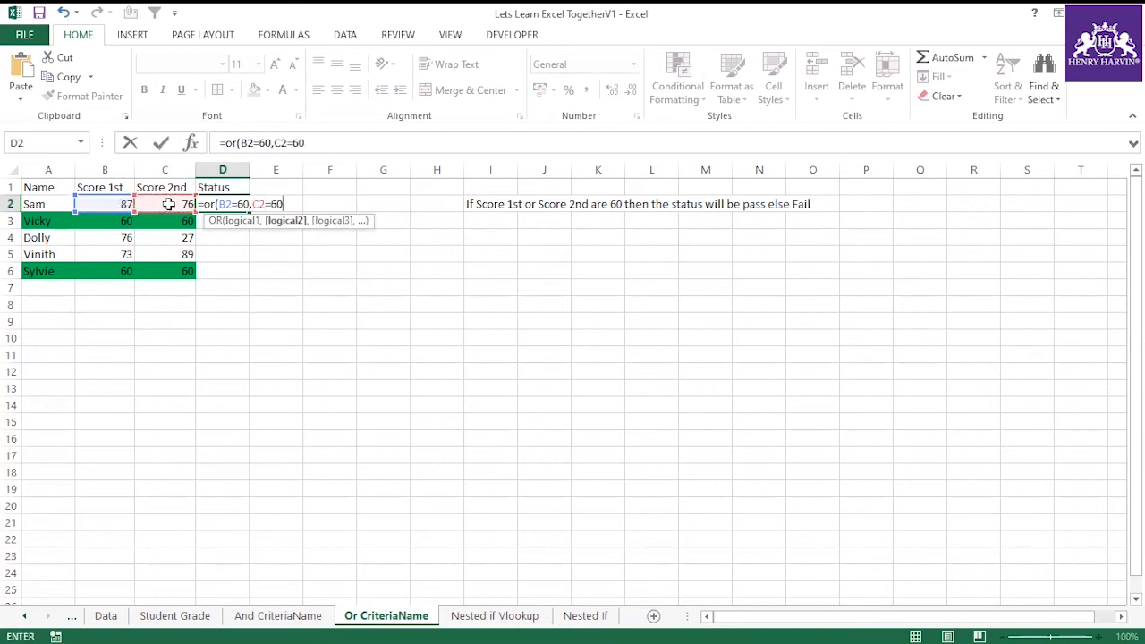
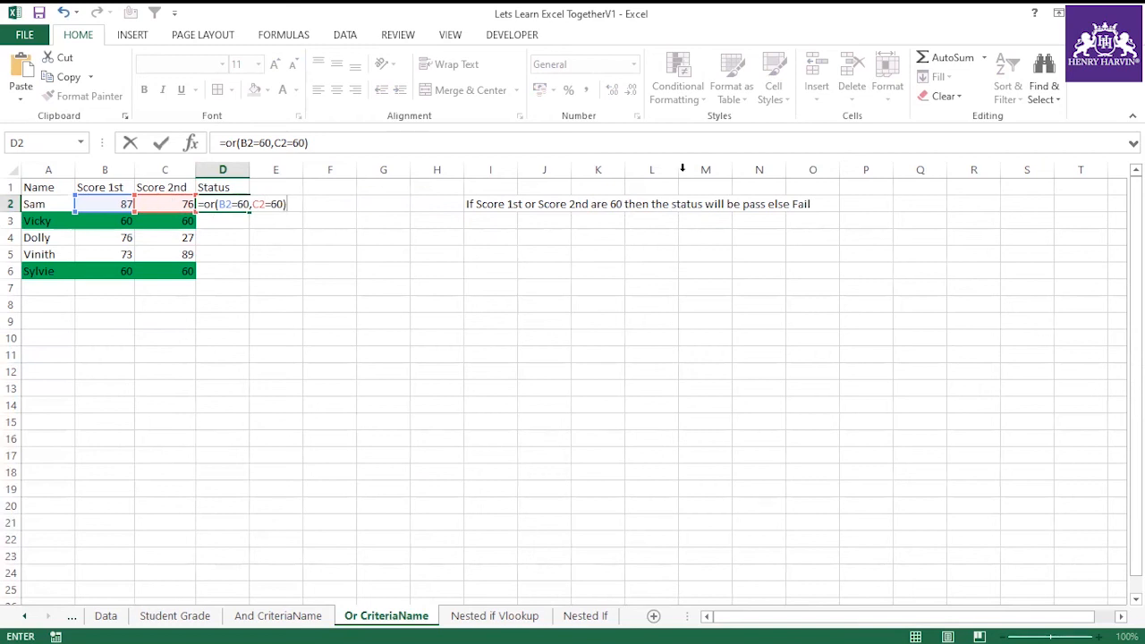
# Step: Wrap the OR test in D2 in an IF that returns "Pass" when true and "Fail" otherwise, and enter the formula
pyautogui.click(226, 142)
pyautogui.write('if(')
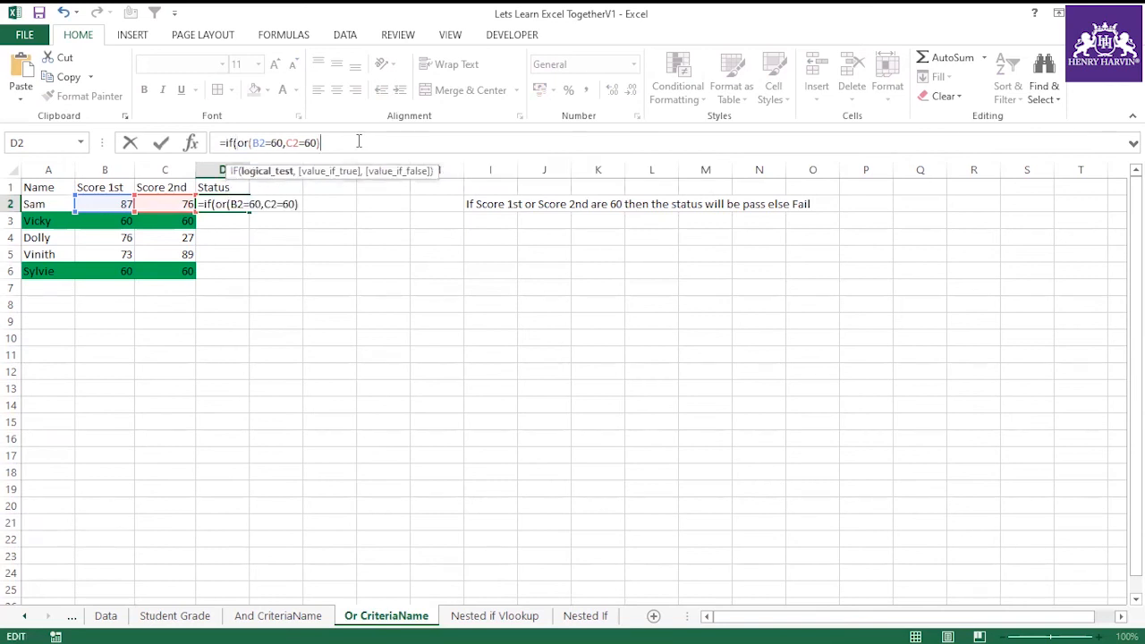
pyautogui.write(',')
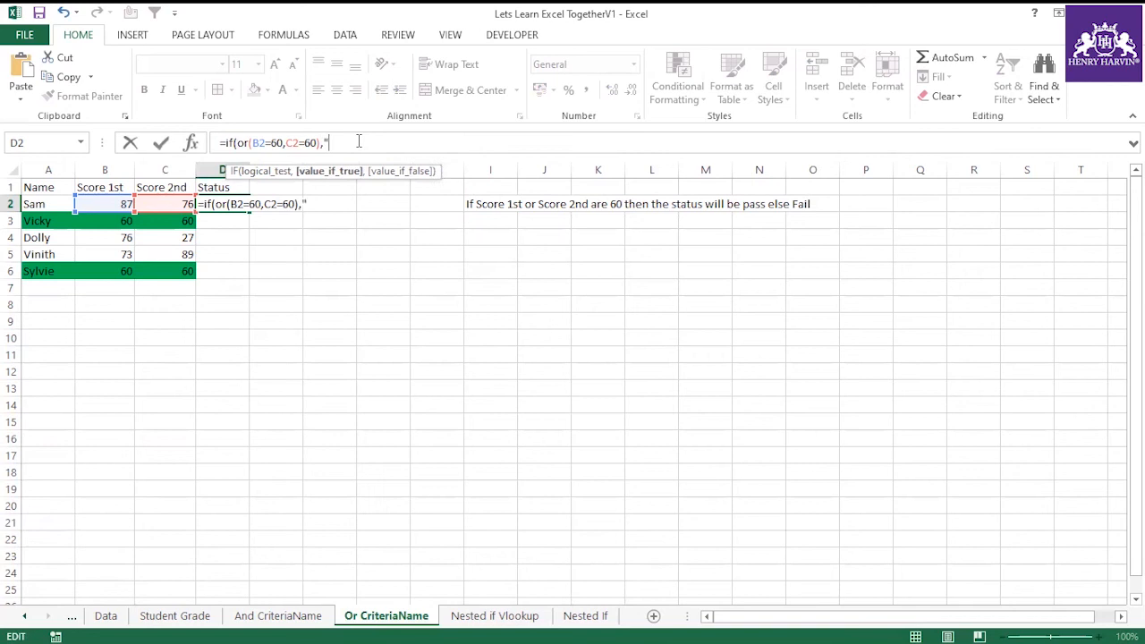
pyautogui.write('"Pass","Fail')
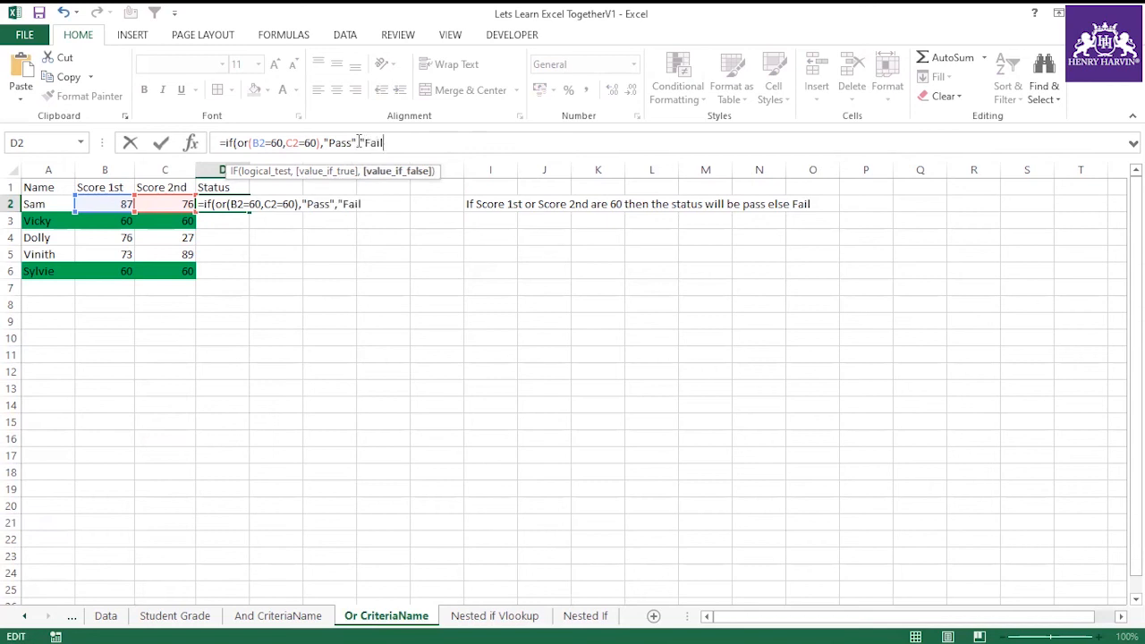
pyautogui.write('")')
pyautogui.press('Return')
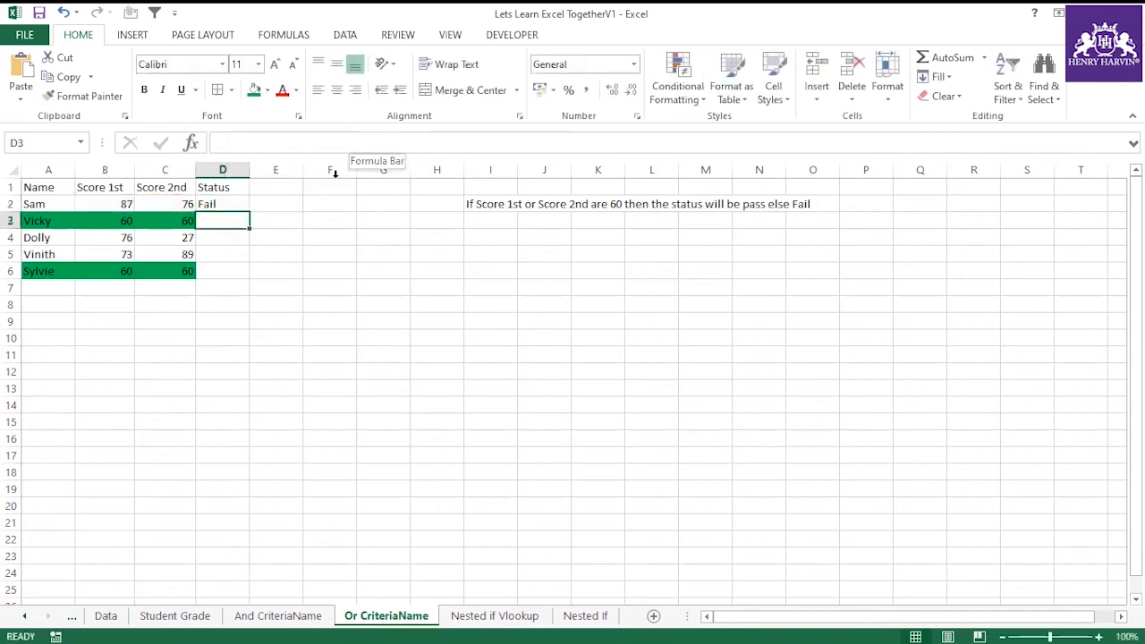
# Step: Fill the D2 status formula down to D6 and check the scores in the green rows 3 and 6
pyautogui.click(240, 204)
pyautogui.moveTo(249, 216); pyautogui.dragTo(250, 273)
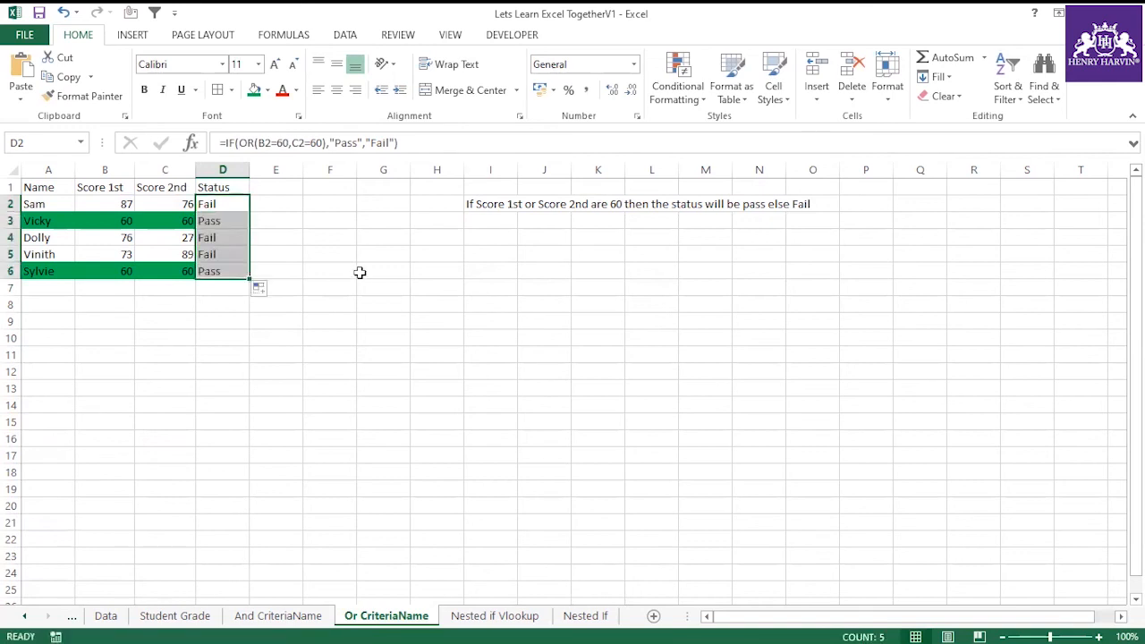
pyautogui.click(359, 272)
pyautogui.moveTo(133, 221); pyautogui.dragTo(170, 221)
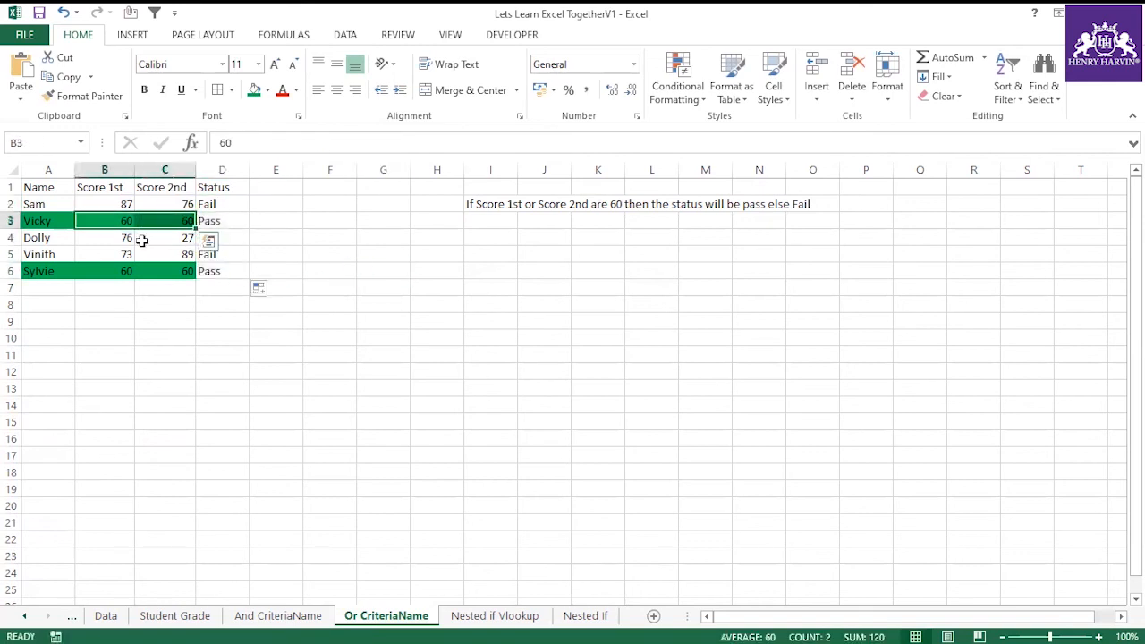
pyautogui.moveTo(104, 270); pyautogui.dragTo(163, 271)
pyautogui.click(166, 321)
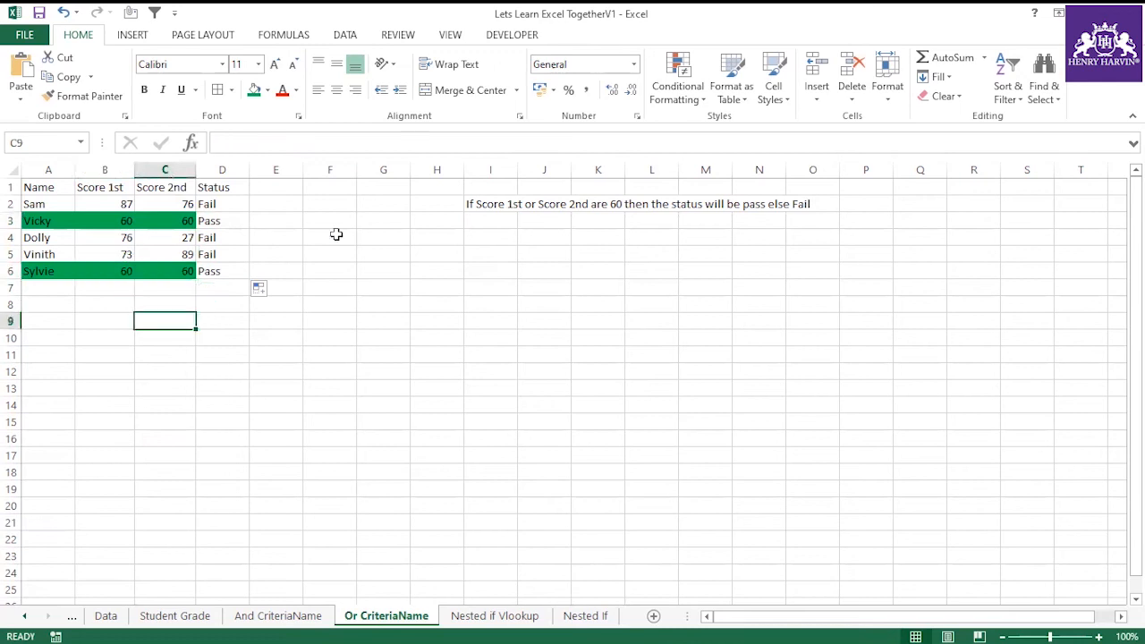
pyautogui.click(215, 220)
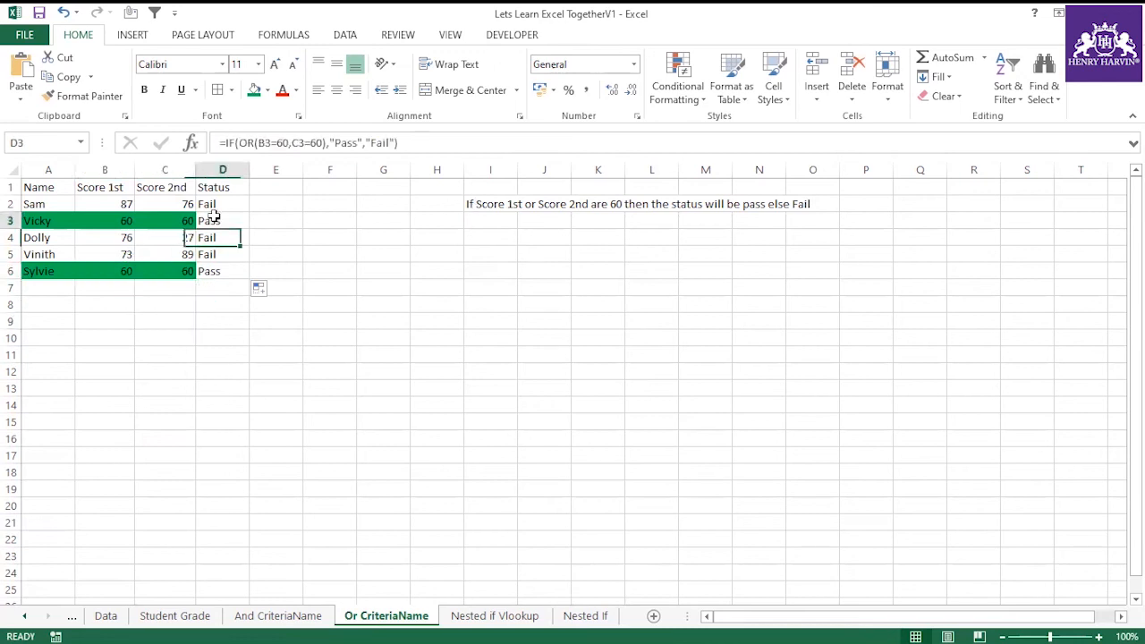
# Step: Replace the Score 1st values in B3 and B6 with 67 and check the status formula in D3
pyautogui.click(116, 218)
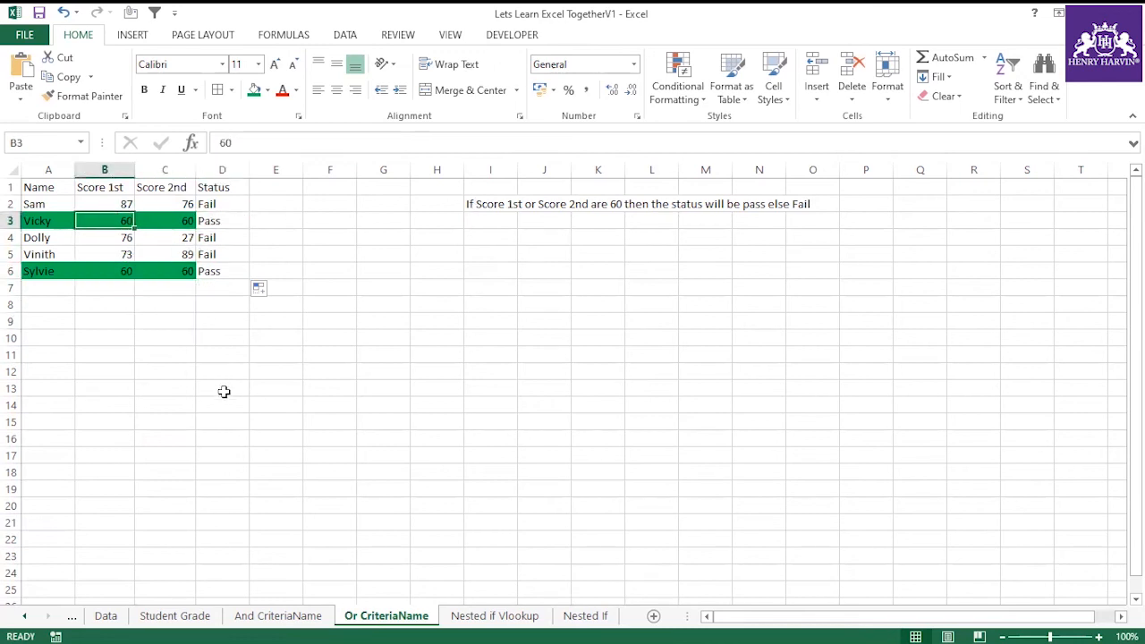
pyautogui.click(224, 391)
pyautogui.click(112, 270)
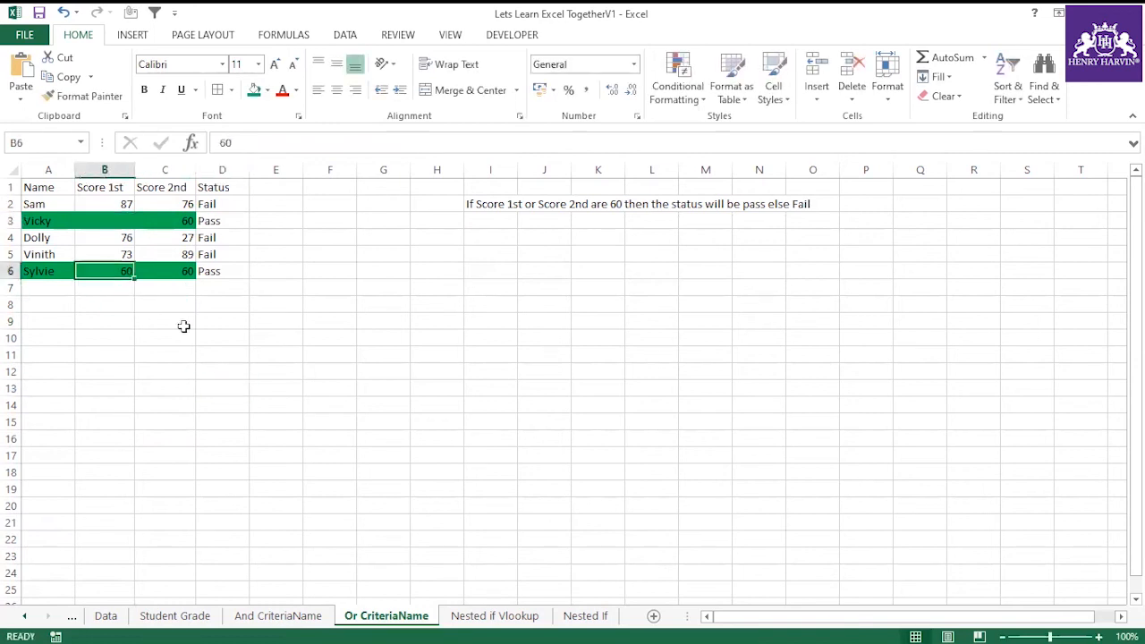
pyautogui.click(184, 326)
pyautogui.click(125, 223)
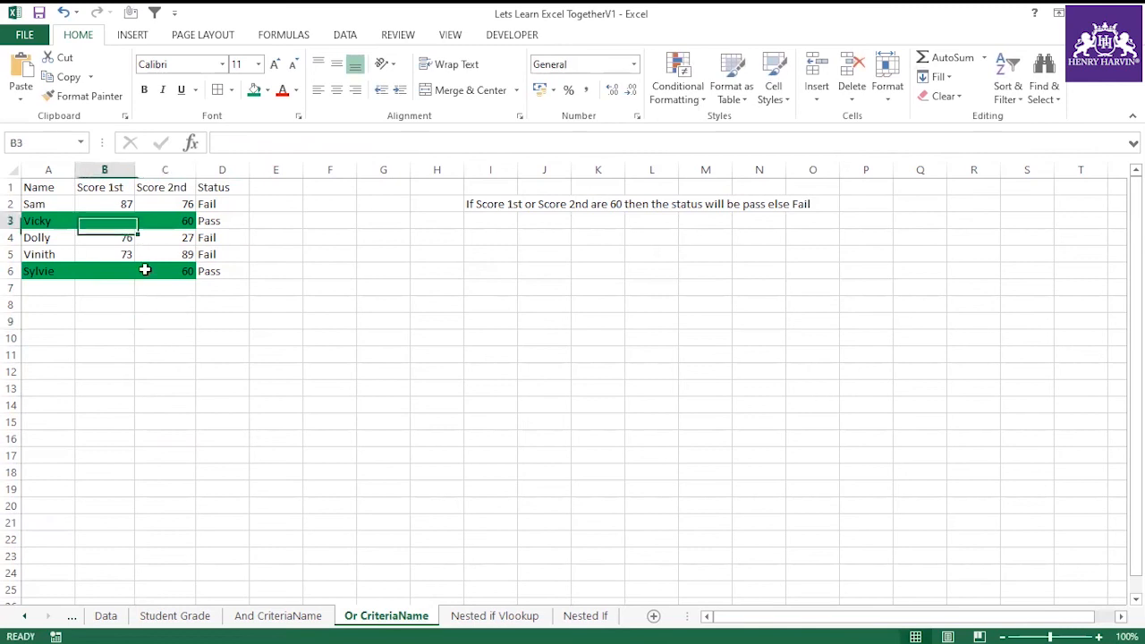
pyautogui.write('67')
pyautogui.click(179, 375)
pyautogui.click(124, 273)
pyautogui.write('67')
pyautogui.click(179, 385)
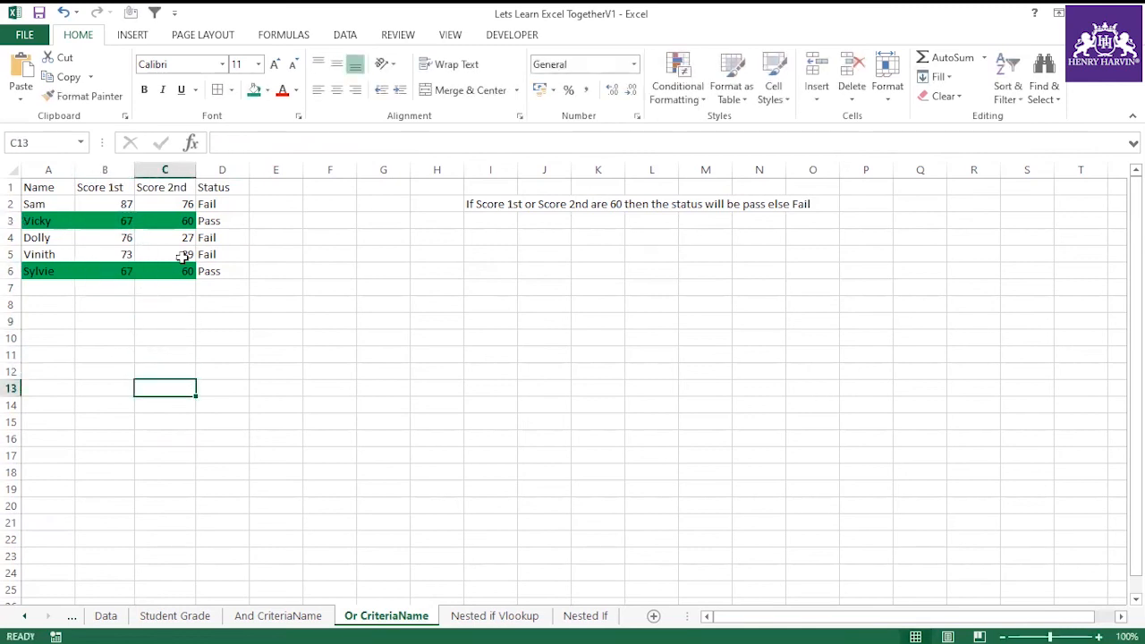
pyautogui.click(225, 220)
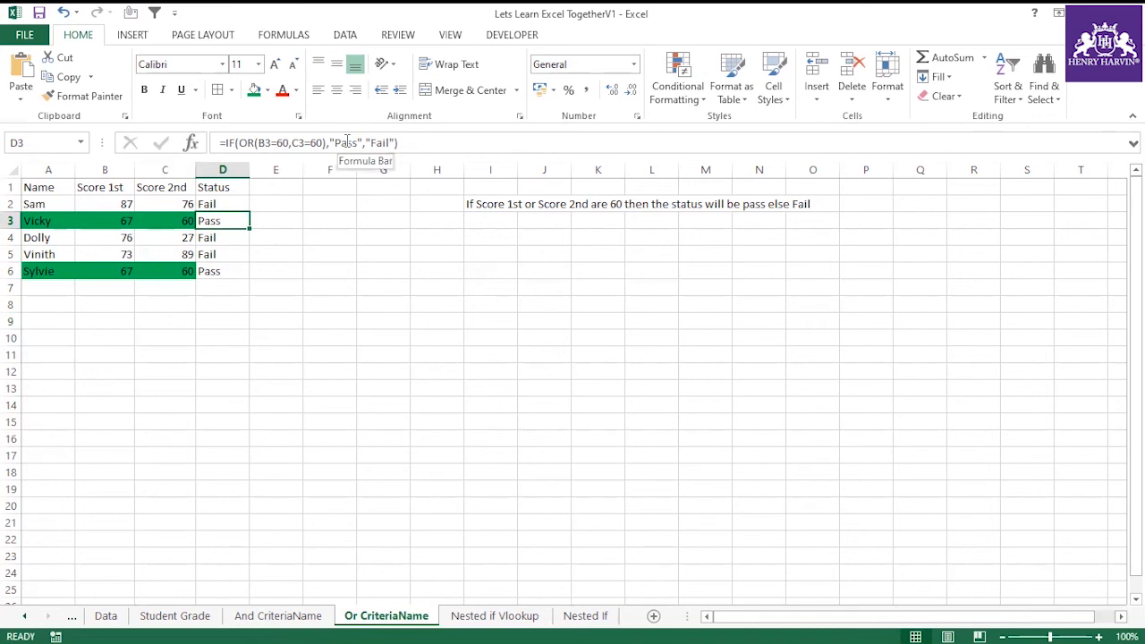
pyautogui.click(293, 320)
# Step: Set the Score 2nd values in C3 and C6 to 45
pyautogui.click(183, 223)
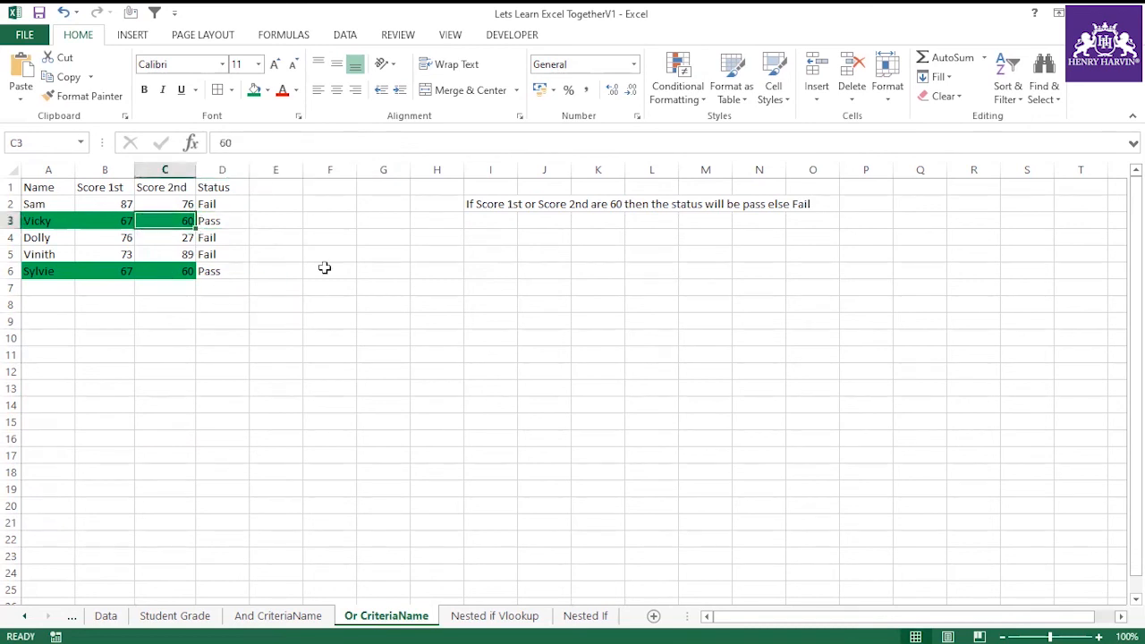
pyautogui.write('45')
pyautogui.click(189, 270)
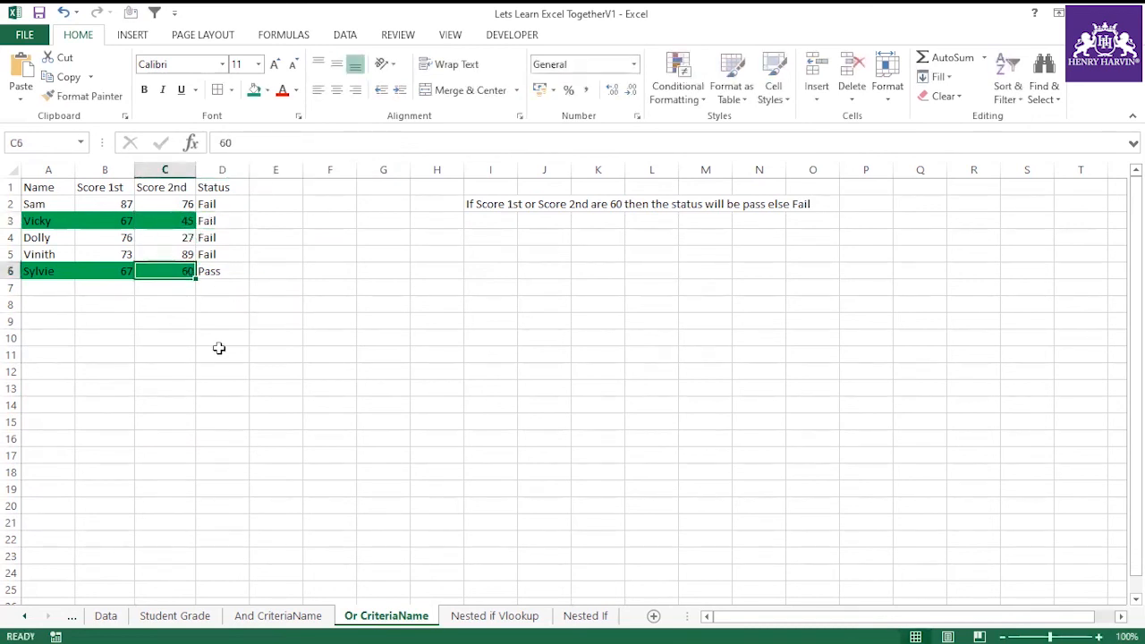
pyautogui.write('45')
pyautogui.click(221, 351)
# Step: Set the Score 1st values in B3 and B6 to 60 and check the status in D3
pyautogui.click(128, 221)
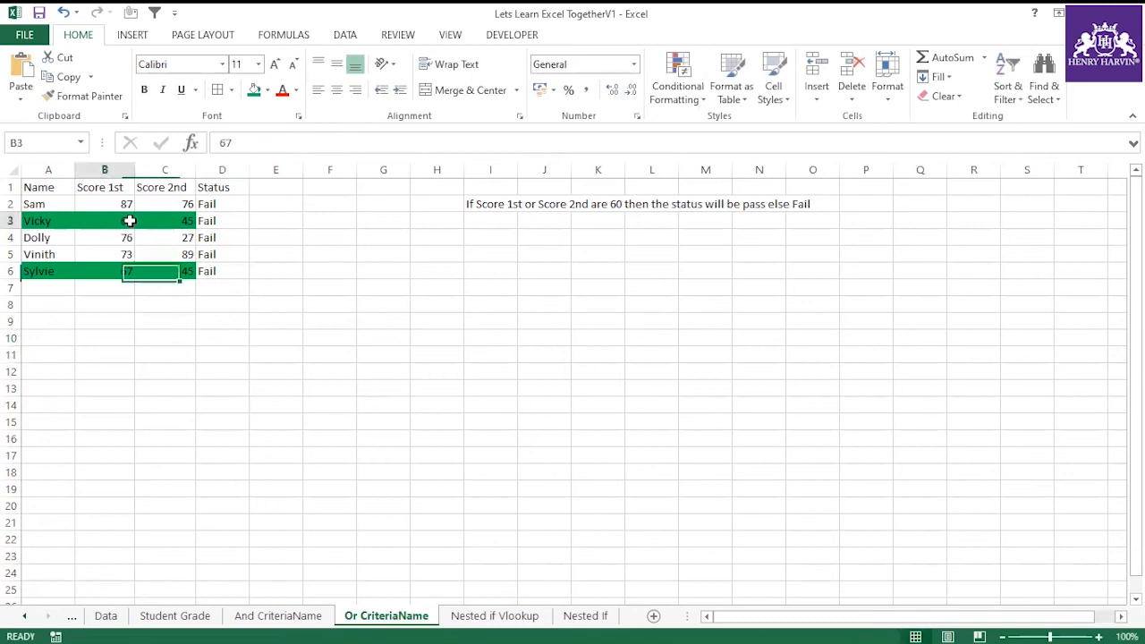
pyautogui.write('60')
pyautogui.click(179, 347)
pyautogui.click(125, 271)
pyautogui.write('60')
pyautogui.click(189, 369)
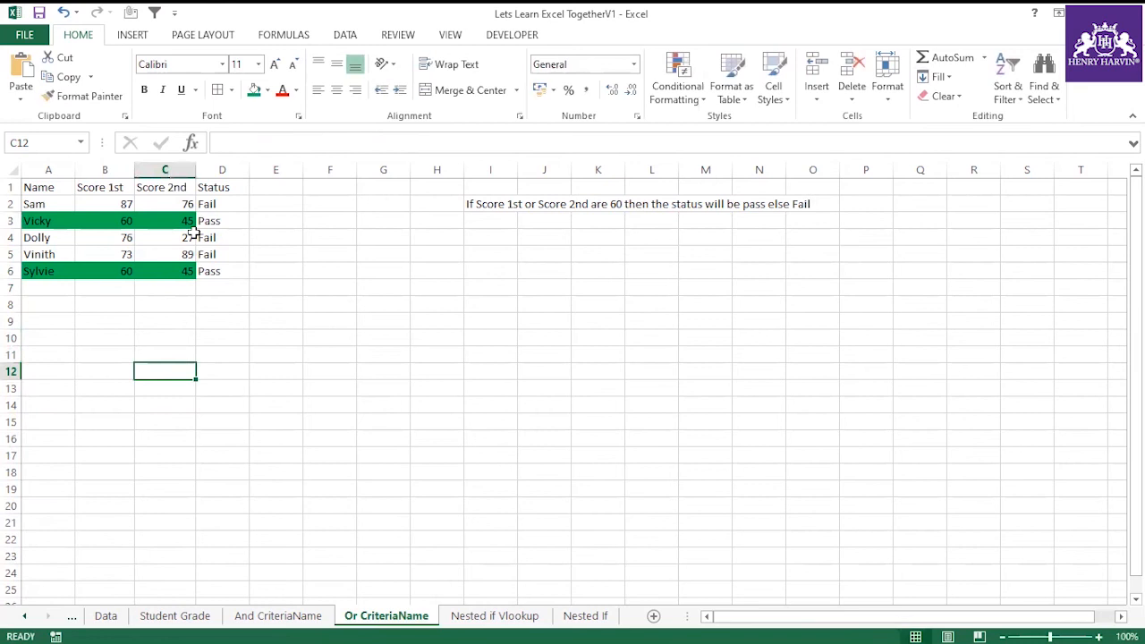
pyautogui.click(226, 221)
# Step: Copy the D2 formula without its equals sign into E5 as the text IF(OR(B2=60,C2=60),"Pass","Fail") and make it bold
pyautogui.click(226, 201)
pyautogui.moveTo(398, 142); pyautogui.dragTo(228, 143)
pyautogui.hotkey('ctrl', 'c')
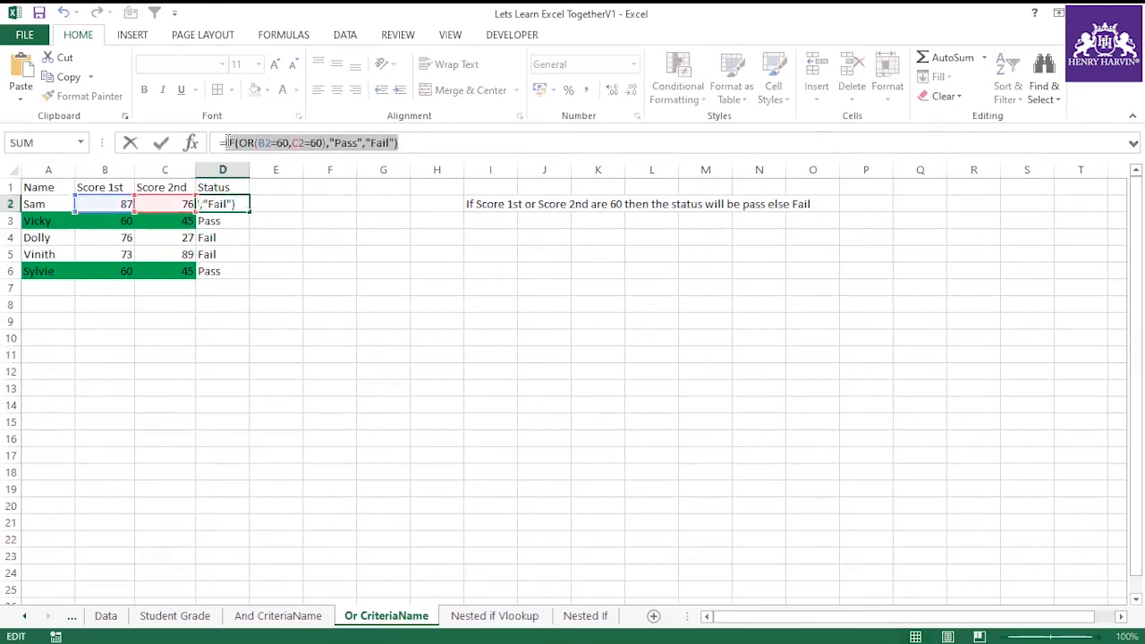
pyautogui.press('Escape')
pyautogui.click(279, 259)
pyautogui.hotkey('ctrl', 'v')
pyautogui.click(308, 301)
pyautogui.click(274, 254)
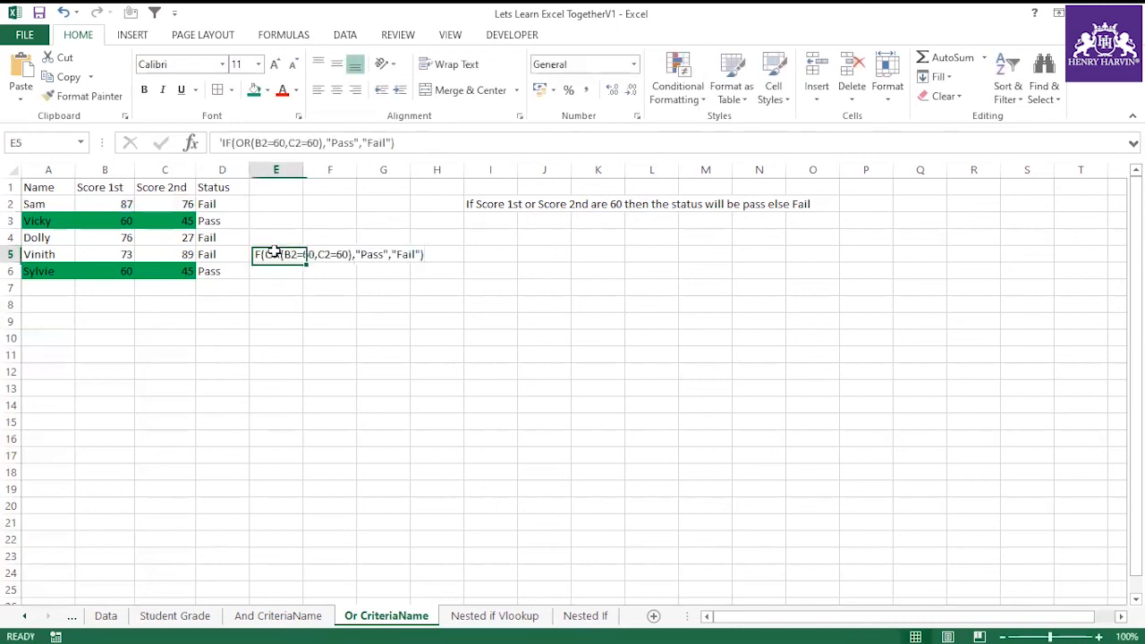
pyautogui.hotkey('ctrl', 'b')
pyautogui.click(279, 320)
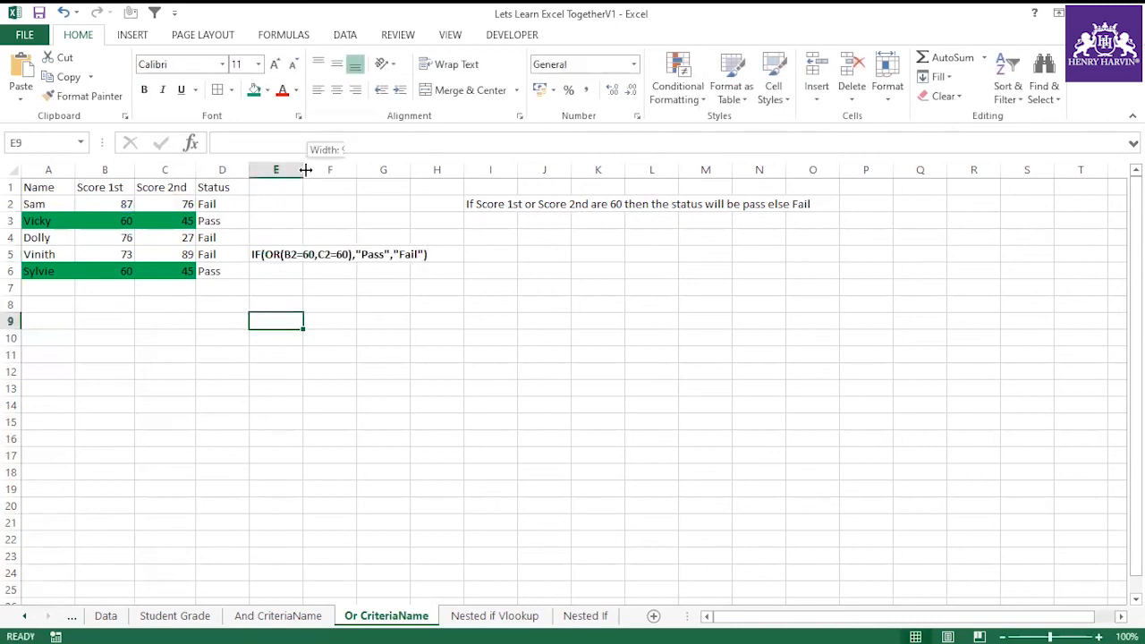
# Step: Fit column E to its contents and save the workbook, accepting the personal information warning
pyautogui.doubleClick(304, 170)
pyautogui.hotkey('ctrl', 's')
pyautogui.click(539, 376)
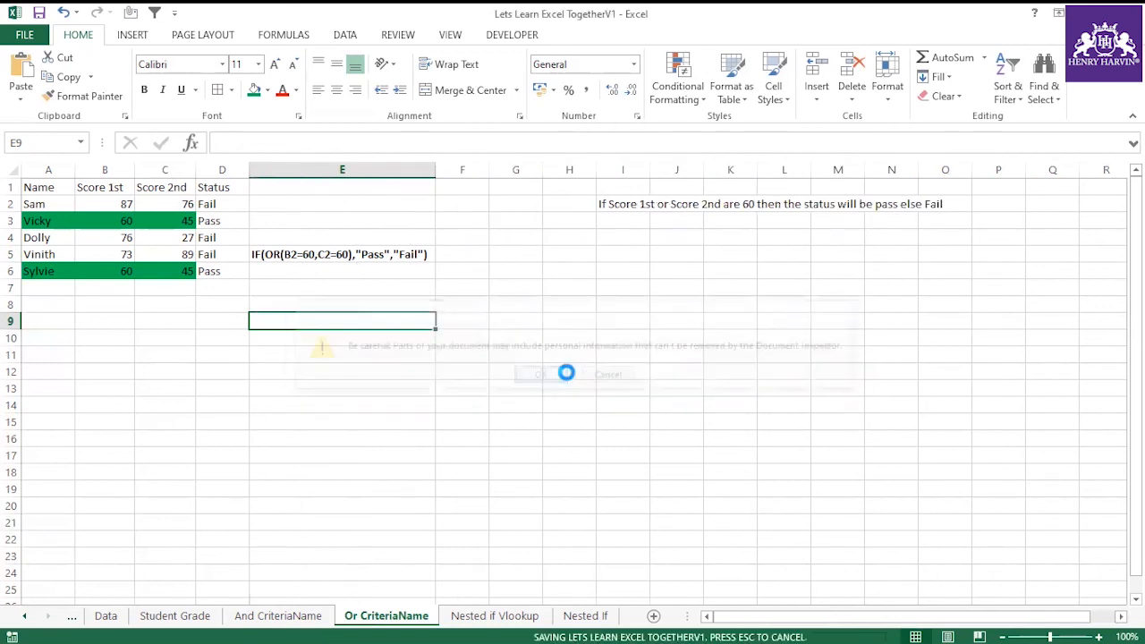
# Step: On the And CriteriaName sheet, review the criterion and formula text, and evaluate the AND(B4=C4) part of the D4 formula without keeping it
pyautogui.click(304, 615)
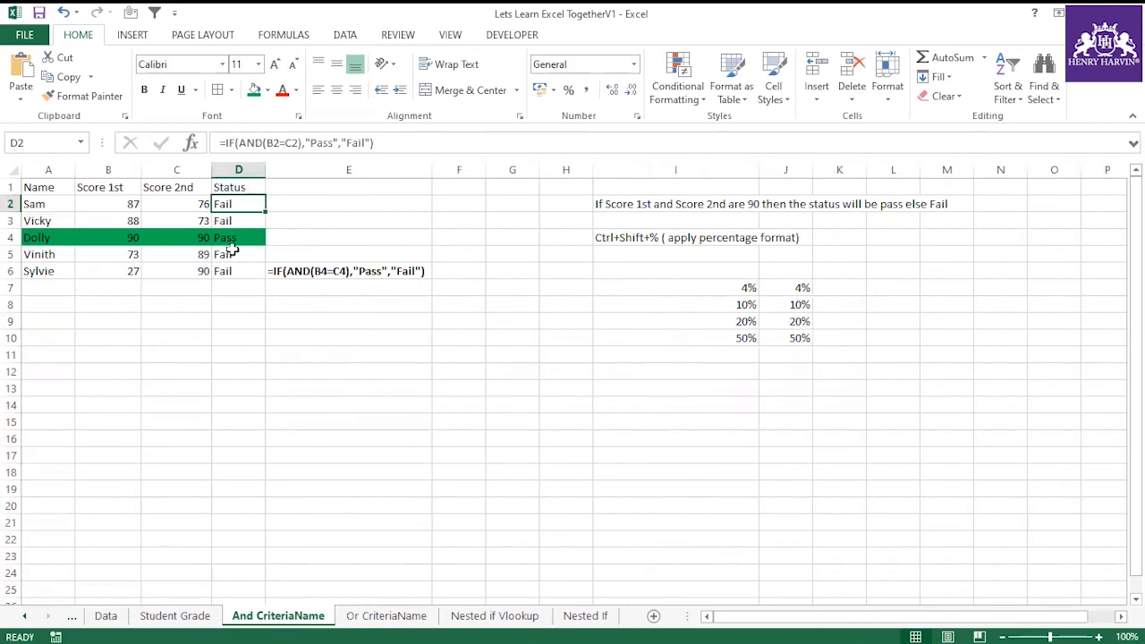
pyautogui.click(616, 204)
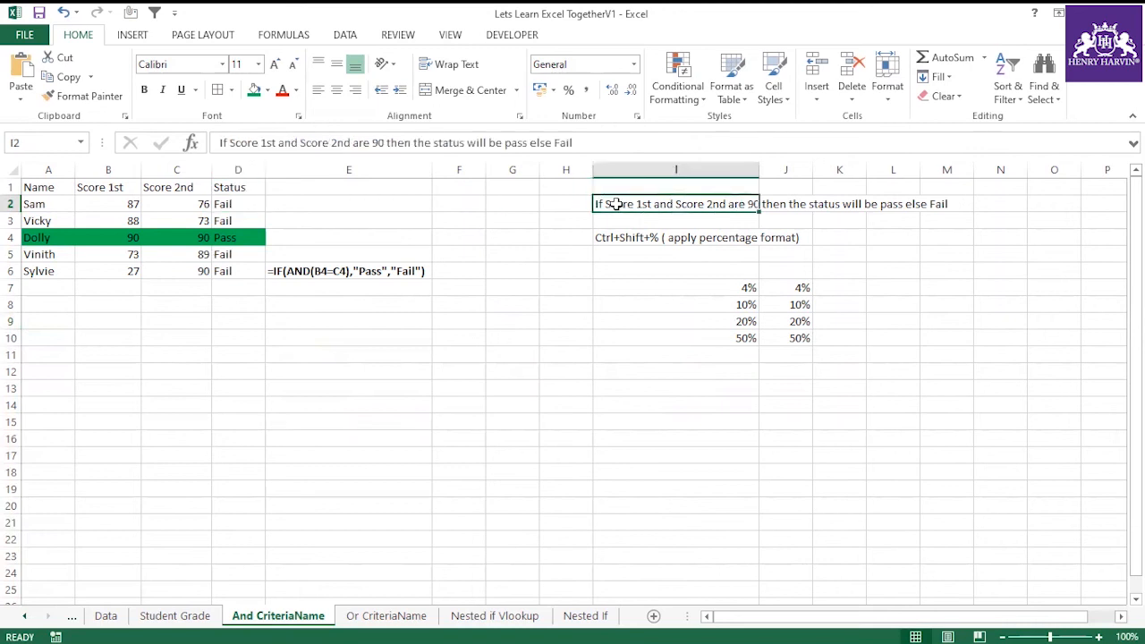
pyautogui.click(313, 271)
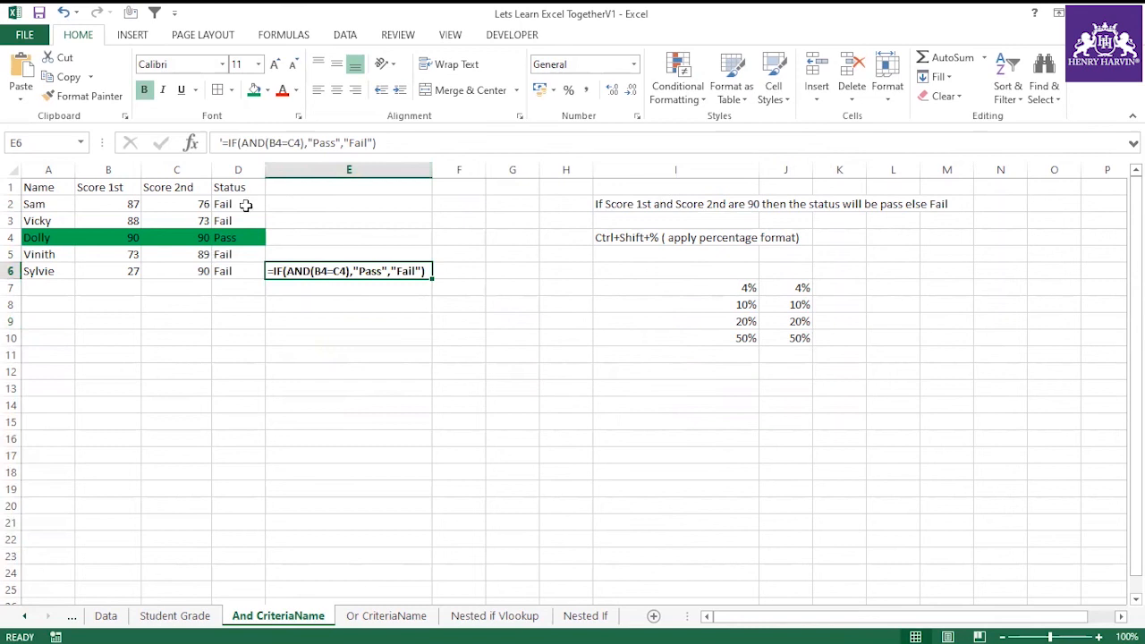
pyautogui.click(121, 236)
pyautogui.click(245, 239)
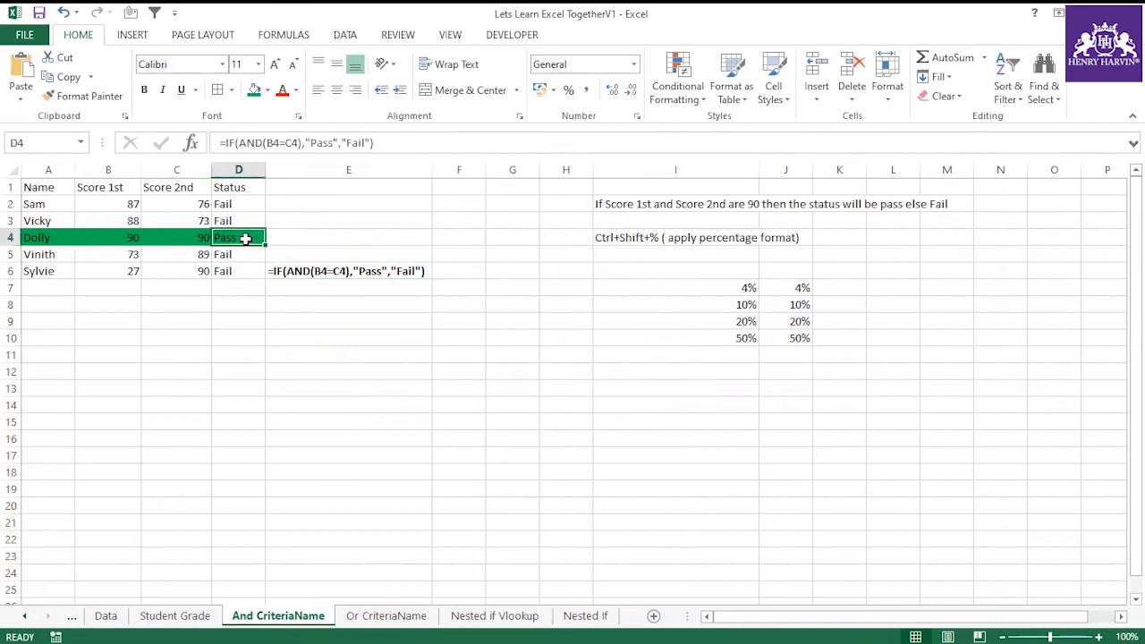
pyautogui.moveTo(302, 143); pyautogui.dragTo(238, 143)
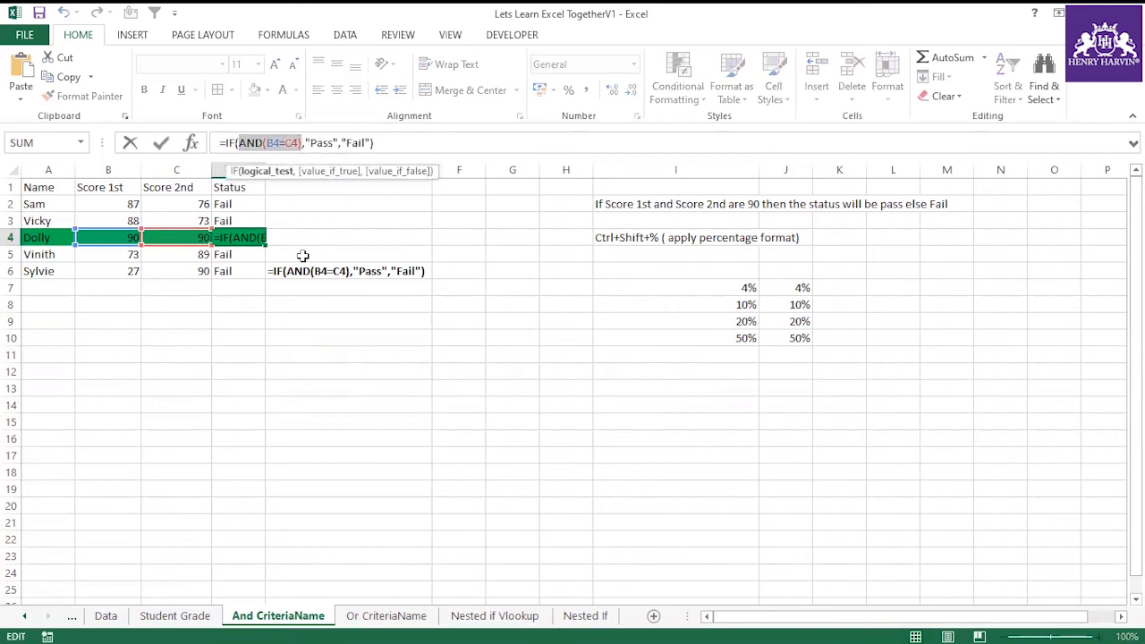
pyautogui.press('F9')
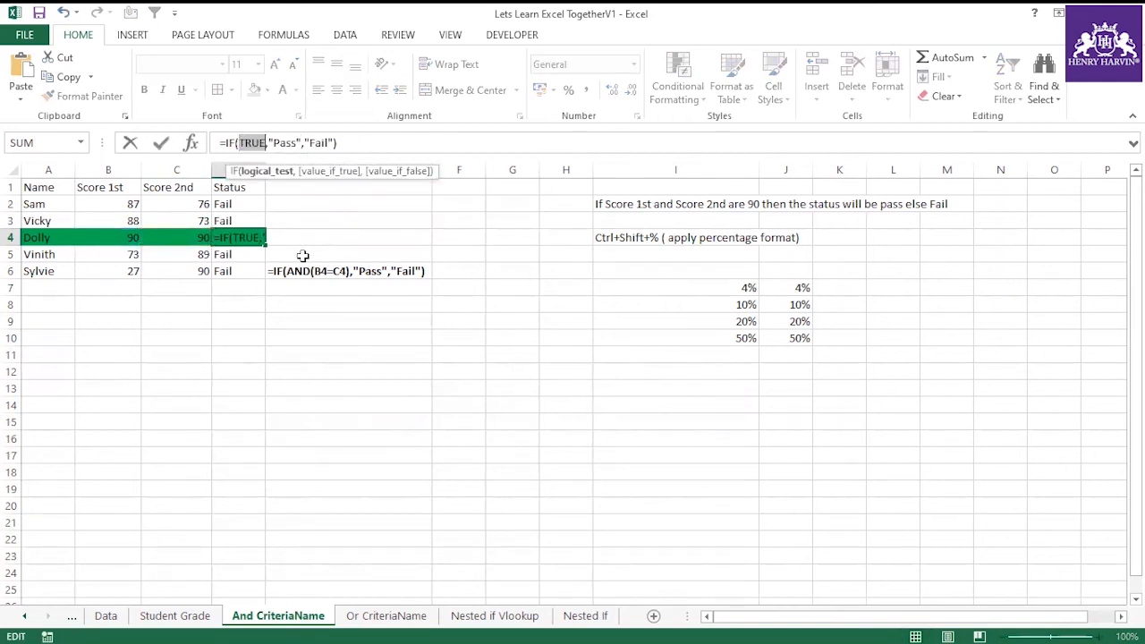
pyautogui.press('Escape')
# Step: Insert a blank column E directly after the Status column
pyautogui.click(289, 350)
pyautogui.click(283, 169)
pyautogui.rightClick(283, 166)
pyautogui.click(327, 289)
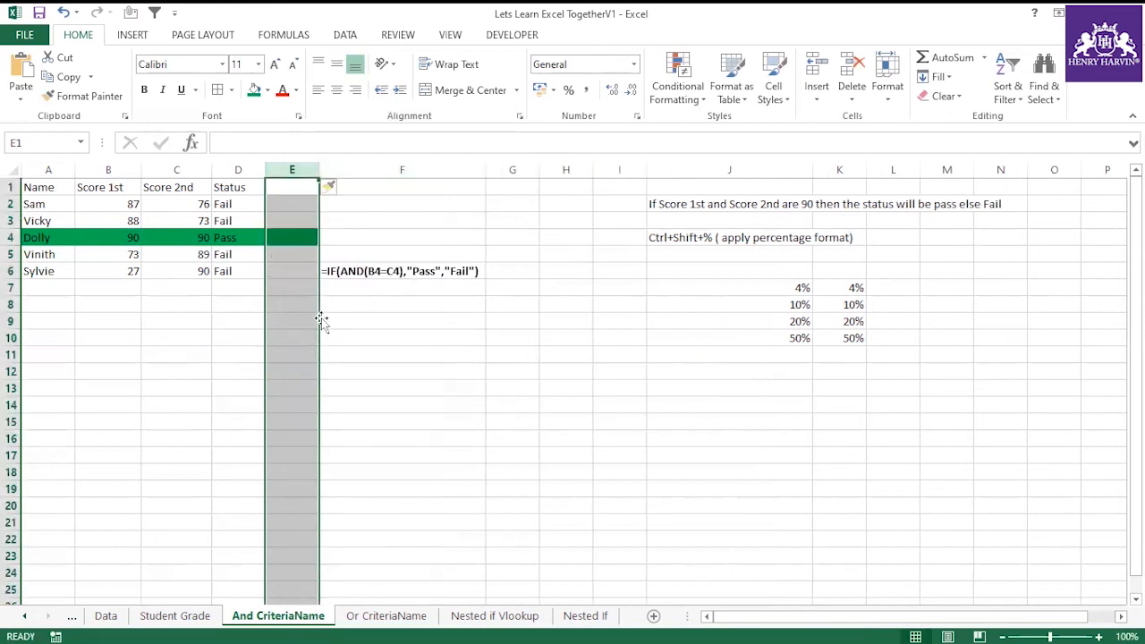
# Step: Enter the header "Different way of And" in E1 and widen column E to fit it
pyautogui.click(255, 204)
pyautogui.click(276, 187)
pyautogui.write('Differen')
pyautogui.press('BackSpace')
pyautogui.write('ent eway of An')
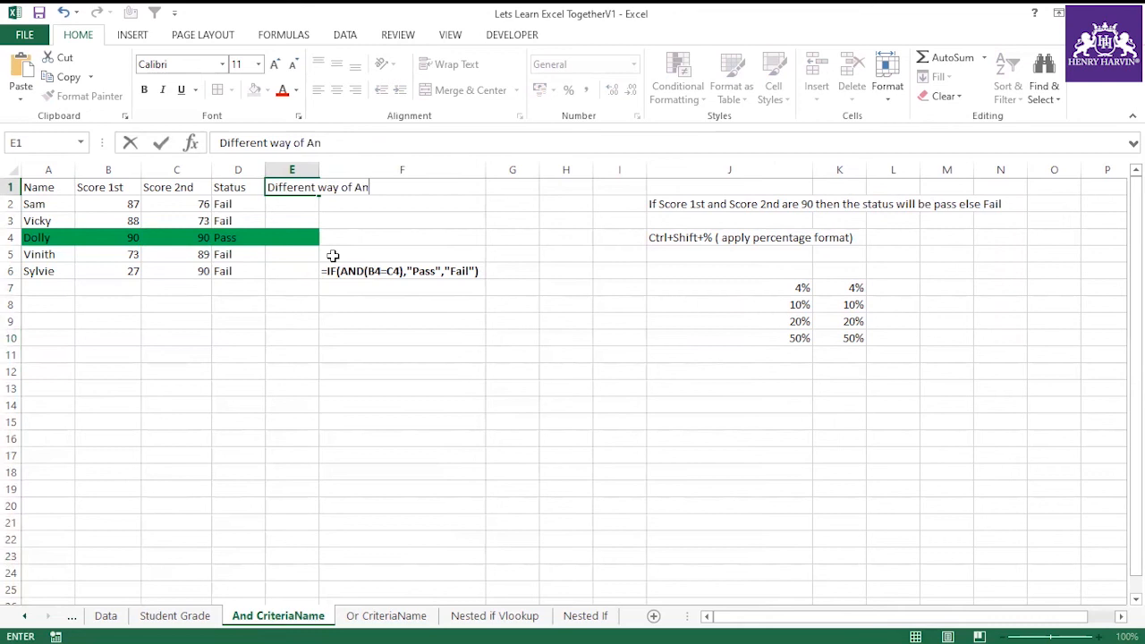
pyautogui.click(314, 322)
pyautogui.moveTo(320, 169); pyautogui.dragTo(381, 169)
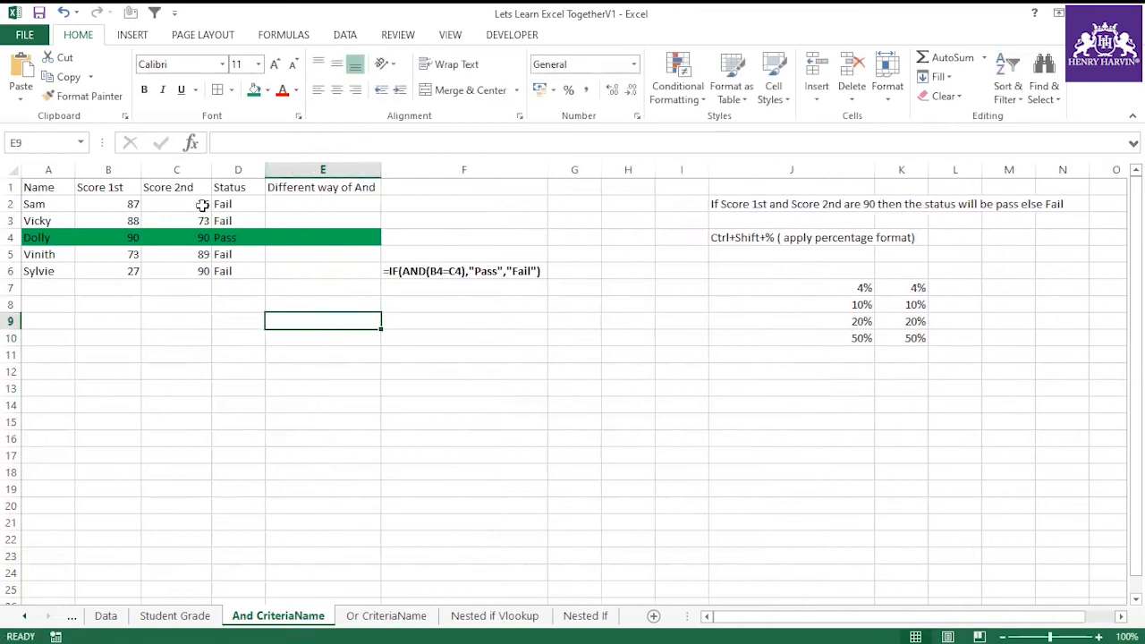
# Step: Examine the D4 status formula and evaluate its AND(B4=C4) part without keeping the result
pyautogui.click(239, 204)
pyautogui.moveTo(128, 236); pyautogui.dragTo(163, 234)
pyautogui.click(238, 235)
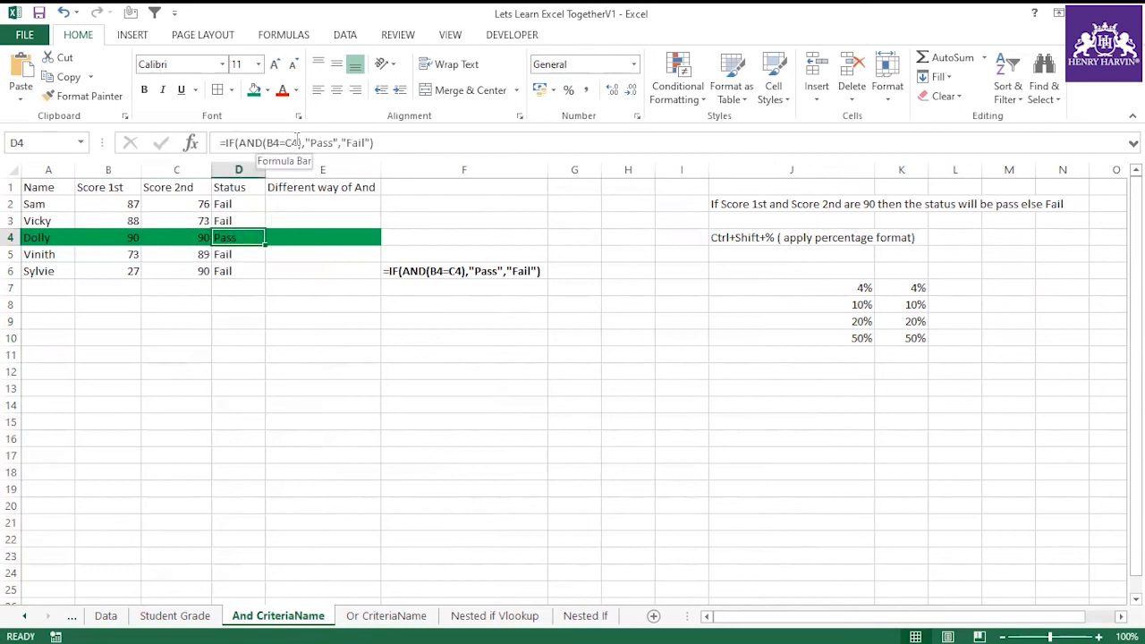
pyautogui.click(303, 144)
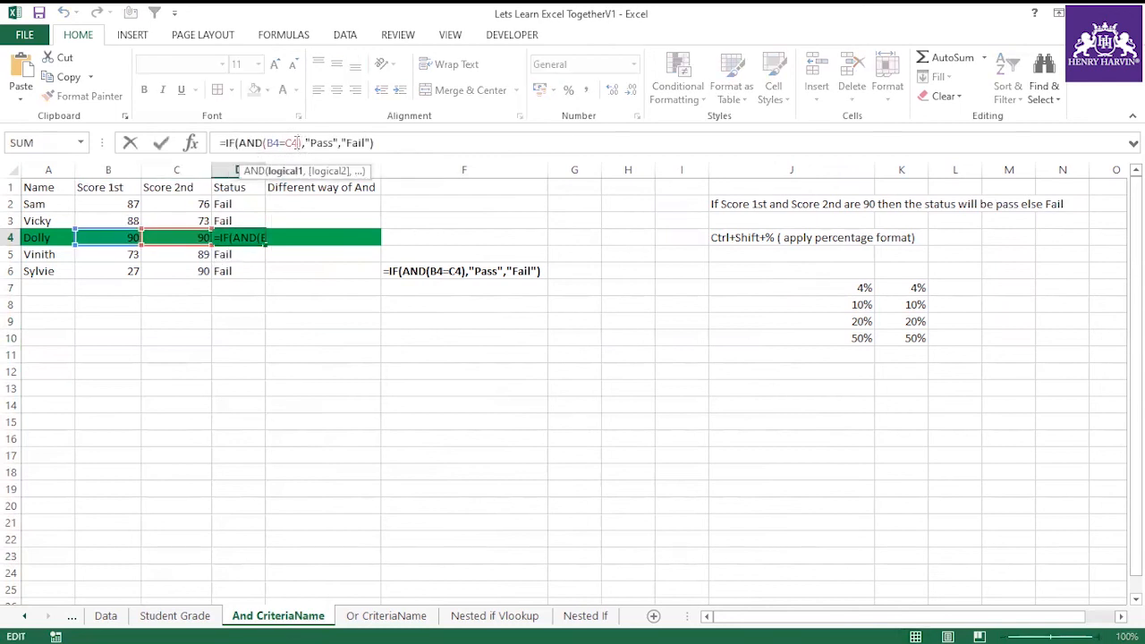
pyautogui.moveTo(303, 143); pyautogui.dragTo(238, 143)
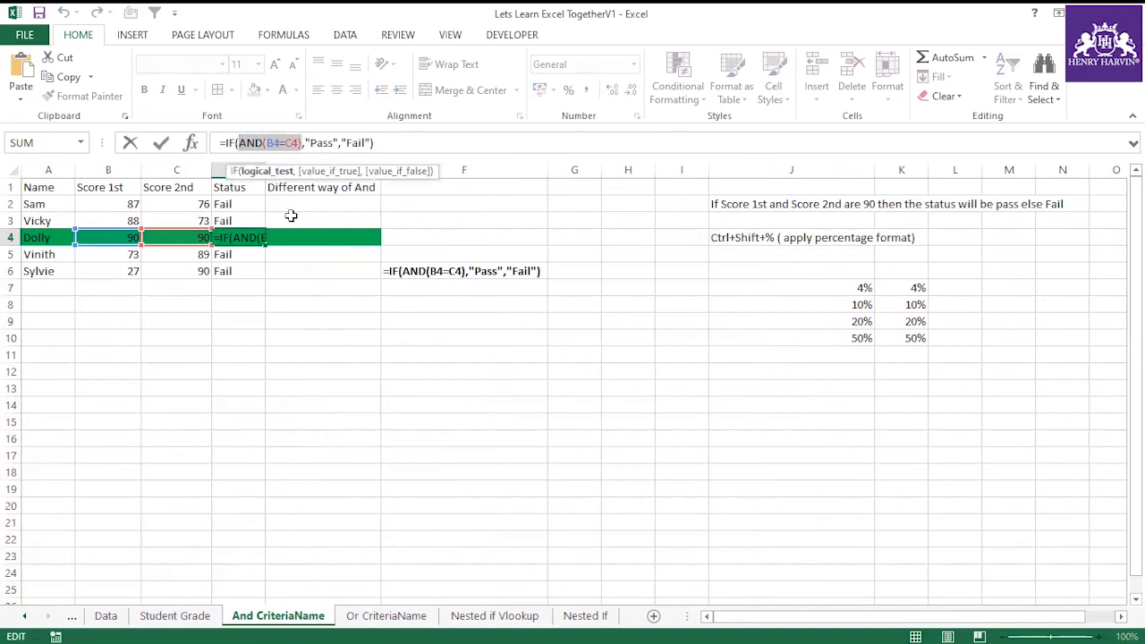
pyautogui.hotkey('ctrl', 'Return')
pyautogui.moveTo(303, 143); pyautogui.dragTo(238, 145)
pyautogui.press('Escape')
pyautogui.moveTo(304, 143); pyautogui.dragTo(246, 164)
pyautogui.press('F9')
pyautogui.press('Escape')
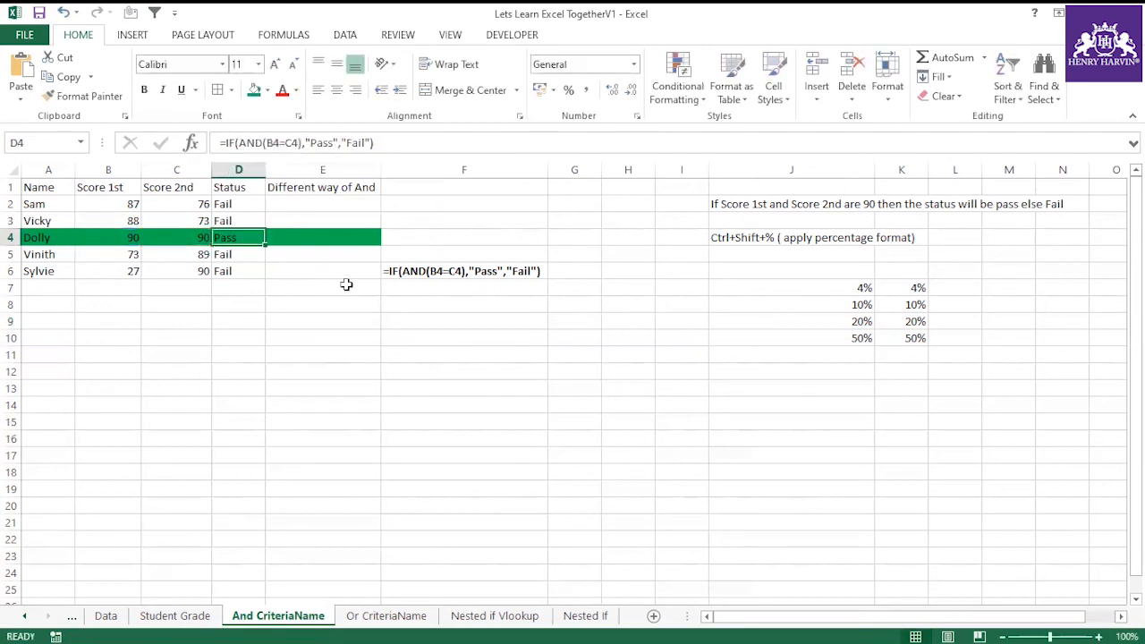
# Step: Enter the formula =AND(B2=90,C2=90) in E2
pyautogui.click(347, 285)
pyautogui.click(282, 202)
pyautogui.write('=')
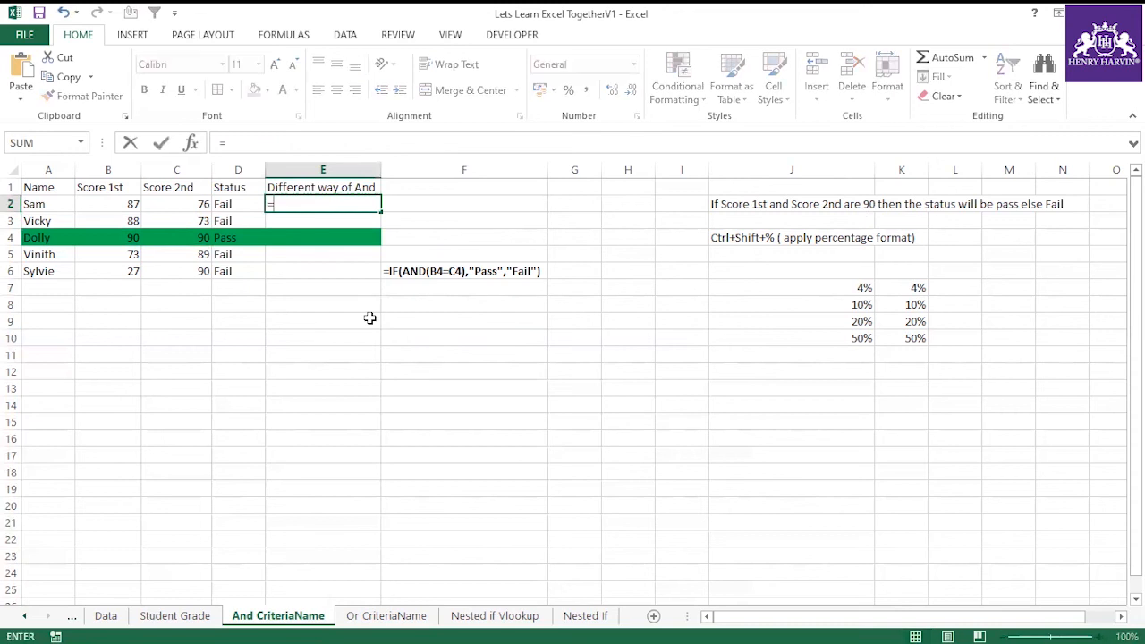
pyautogui.write('and(')
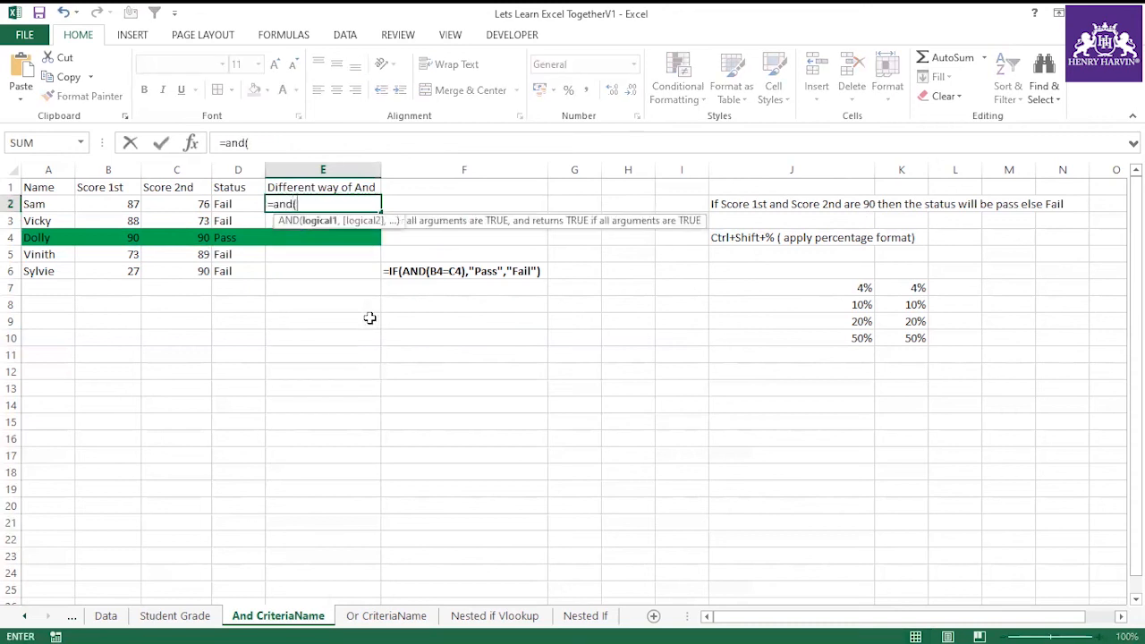
pyautogui.click(131, 205)
pyautogui.write('=')
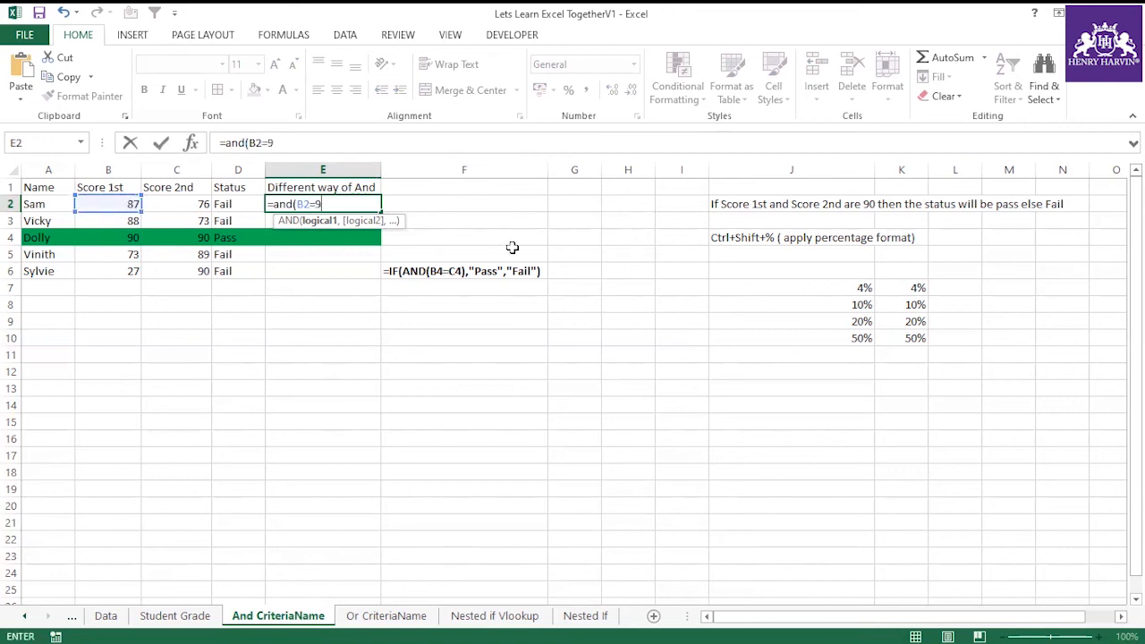
pyautogui.write('90,')
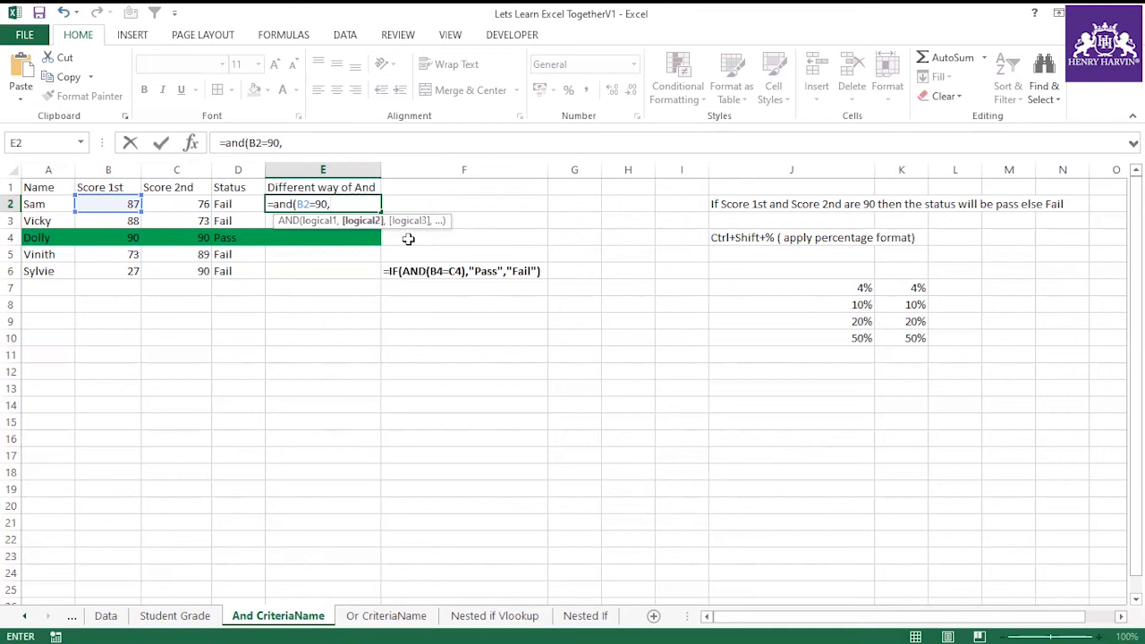
pyautogui.click(194, 204)
pyautogui.write('=')
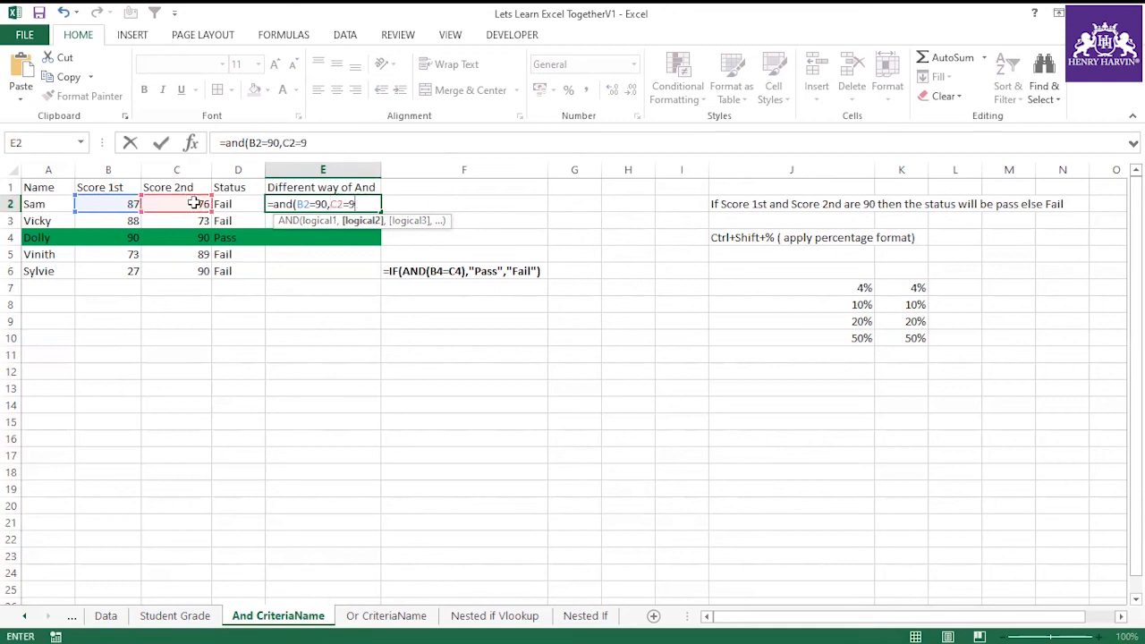
pyautogui.write('90)')
pyautogui.press('Return')
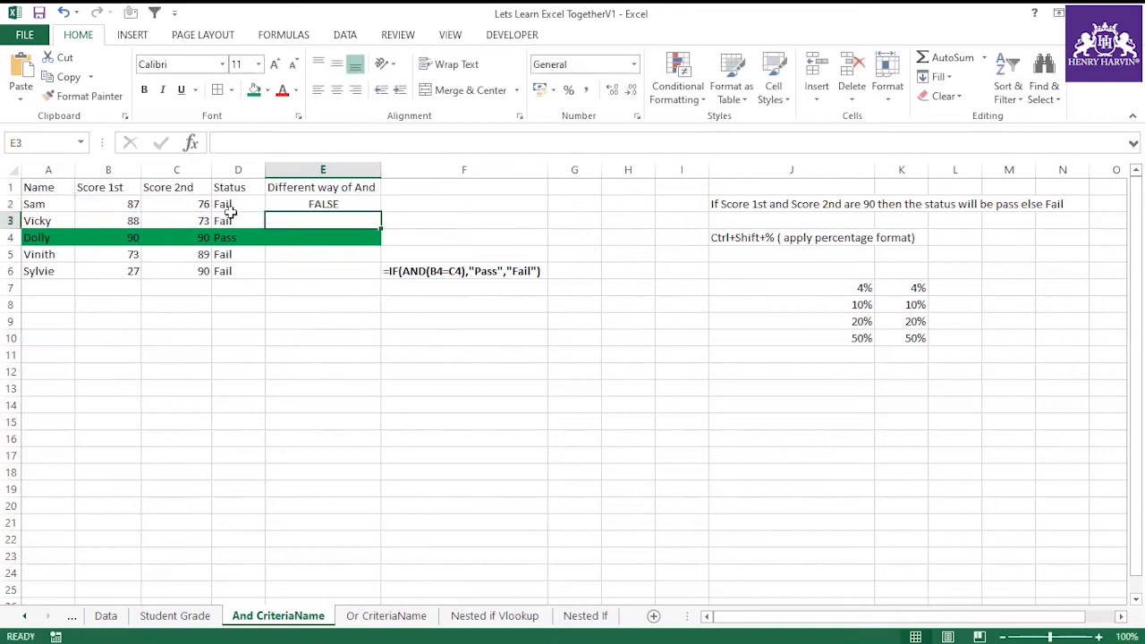
# Step: Fill the E2 AND formula down to E6 and compare its results with the Status column
pyautogui.click(309, 207)
pyautogui.moveTo(381, 212); pyautogui.dragTo(376, 276)
pyautogui.moveTo(346, 205); pyautogui.dragTo(230, 220)
pyautogui.click(235, 237)
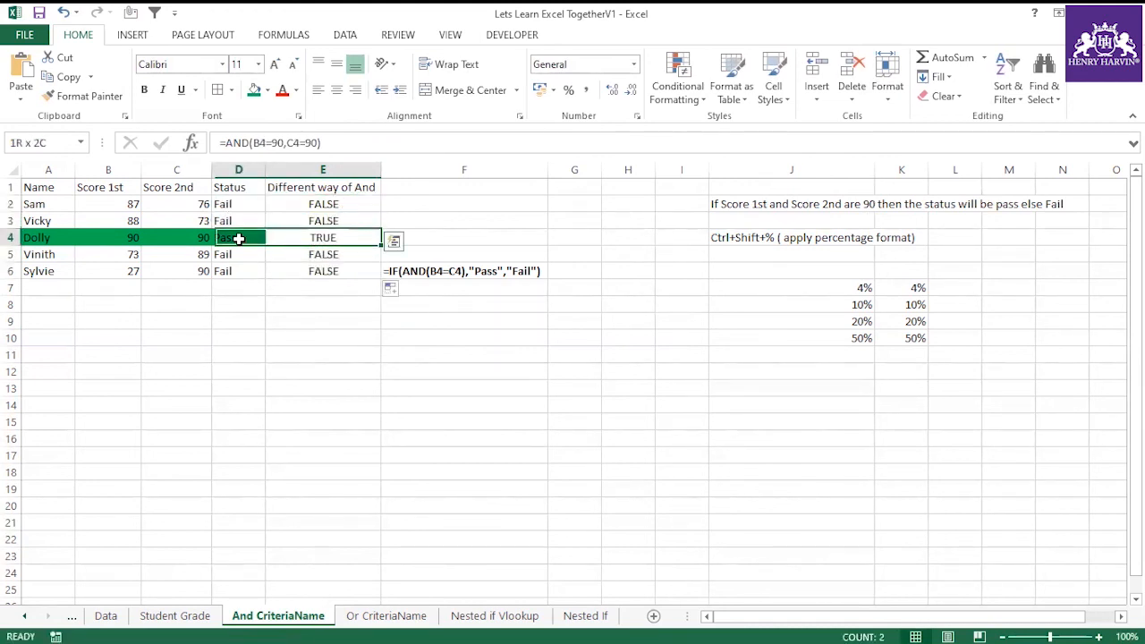
pyautogui.moveTo(309, 259); pyautogui.dragTo(235, 273)
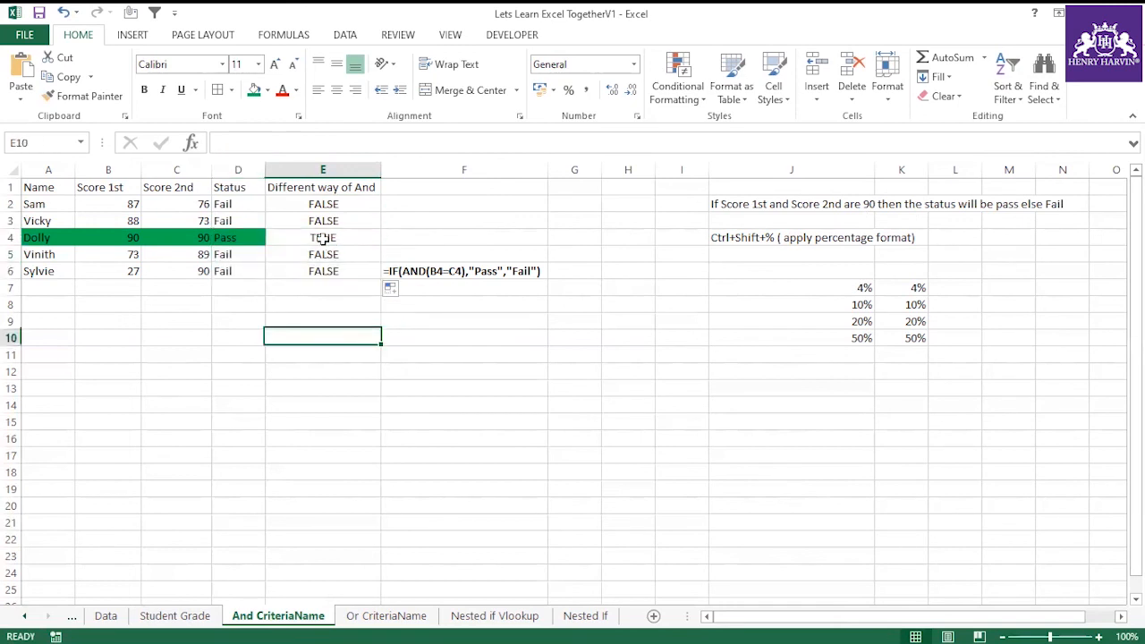
# Step: Wrap the E2 formula in an IF so it reads =IF(AND(B2=90,C2=90),"Pass","Fail")
pyautogui.click(324, 204)
pyautogui.click(226, 143)
pyautogui.hotkey('shift', 'End')
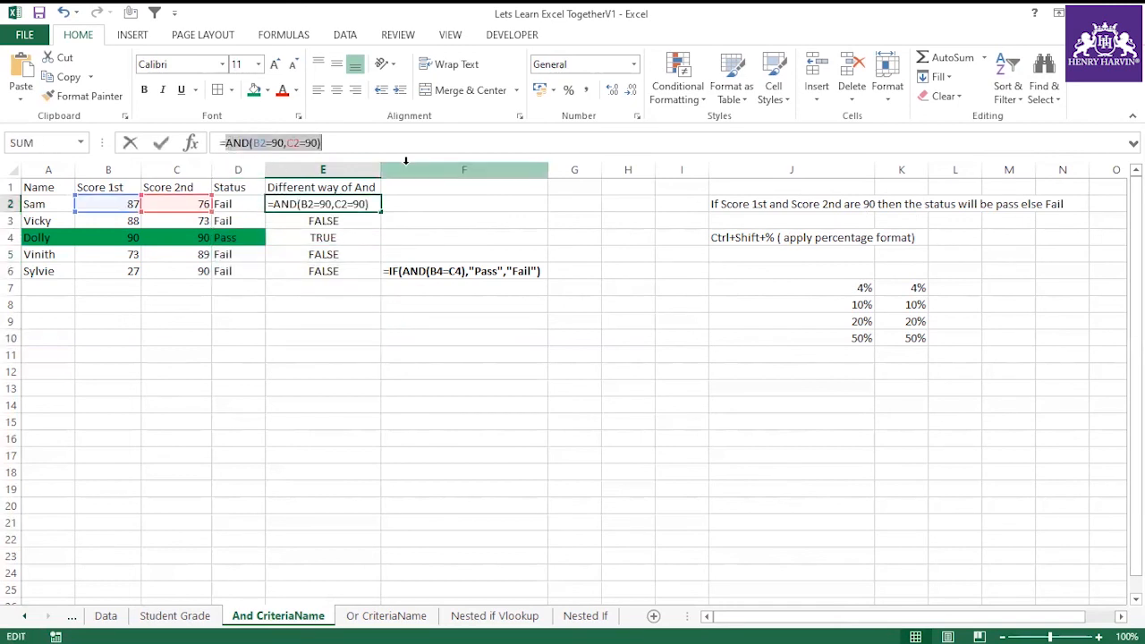
pyautogui.press('Delete')
pyautogui.write('if(AND(B2=90,C2=90)')
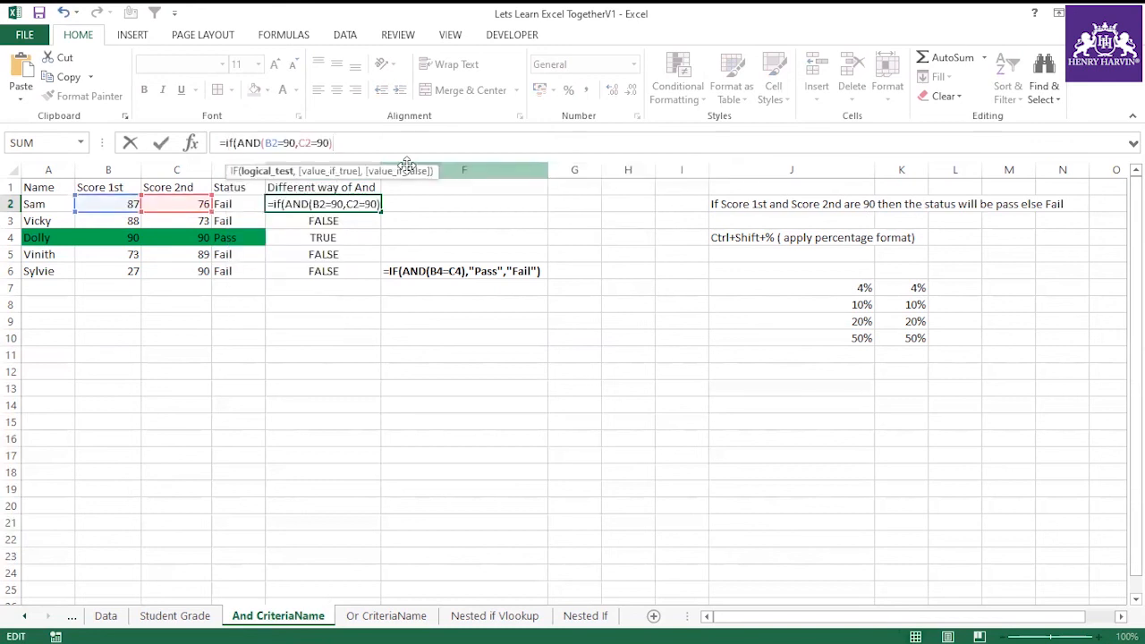
pyautogui.write(',"P')
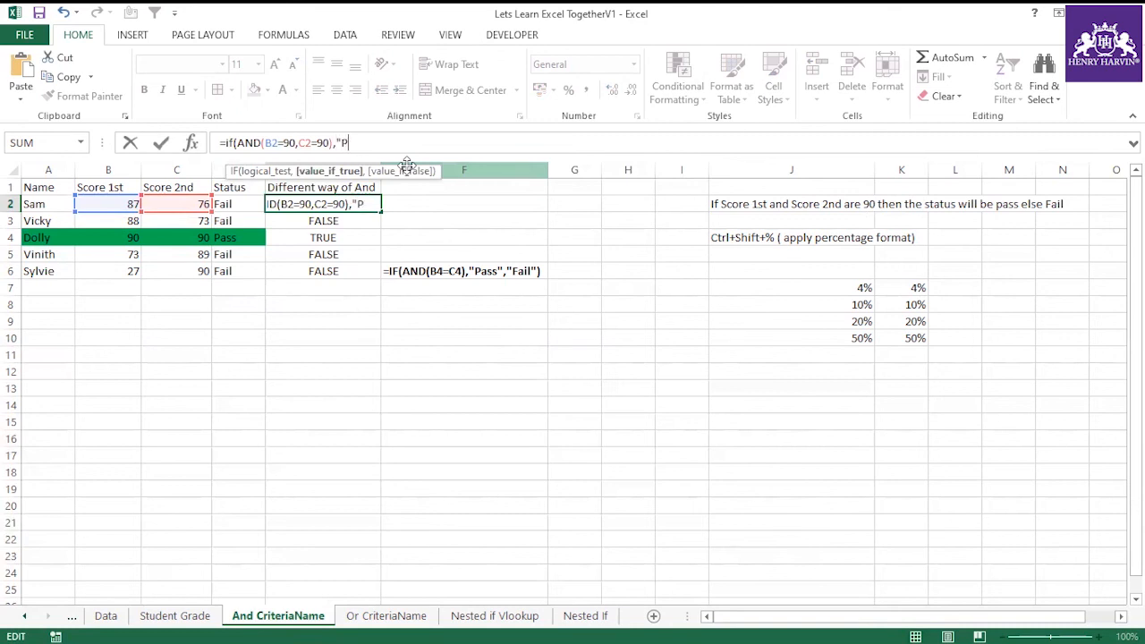
pyautogui.write('ass",')
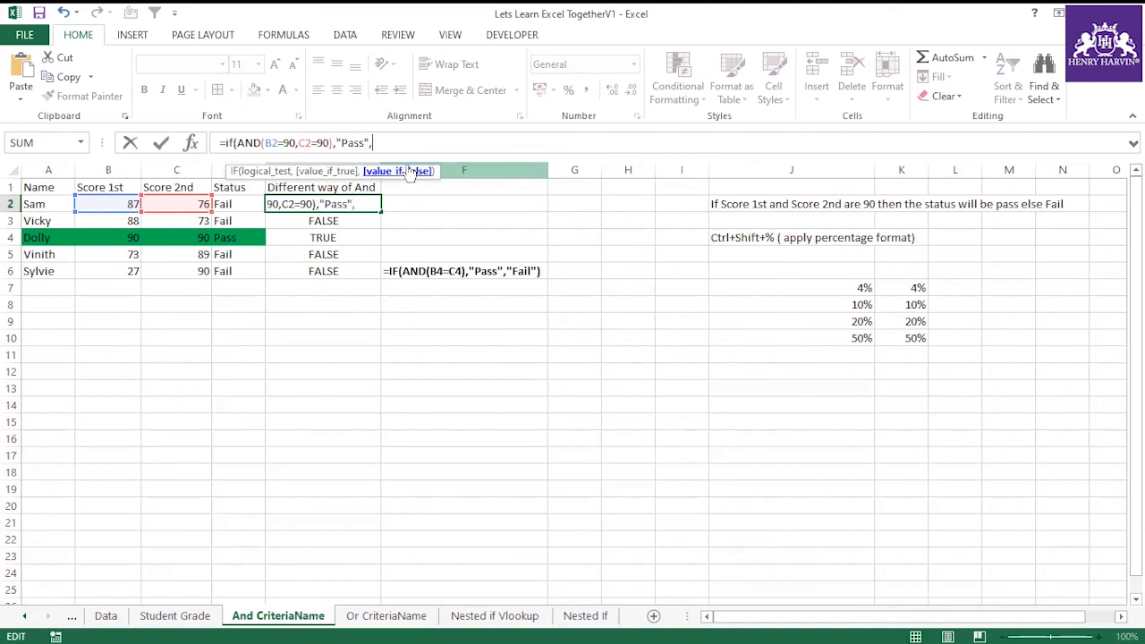
pyautogui.write('"Fail")')
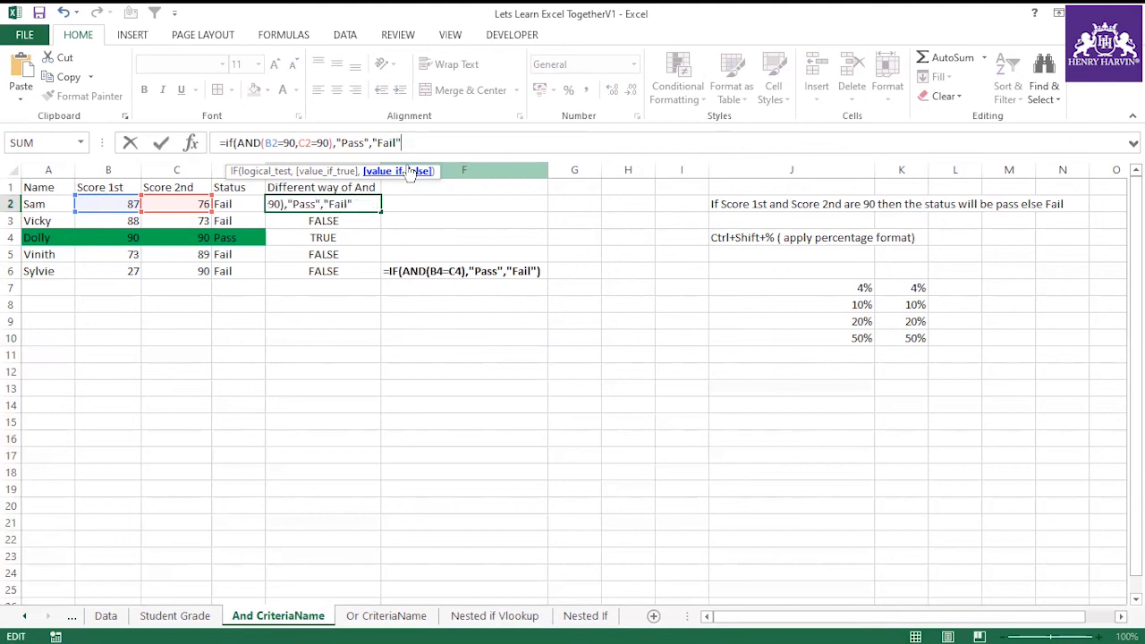
pyautogui.press('Return')
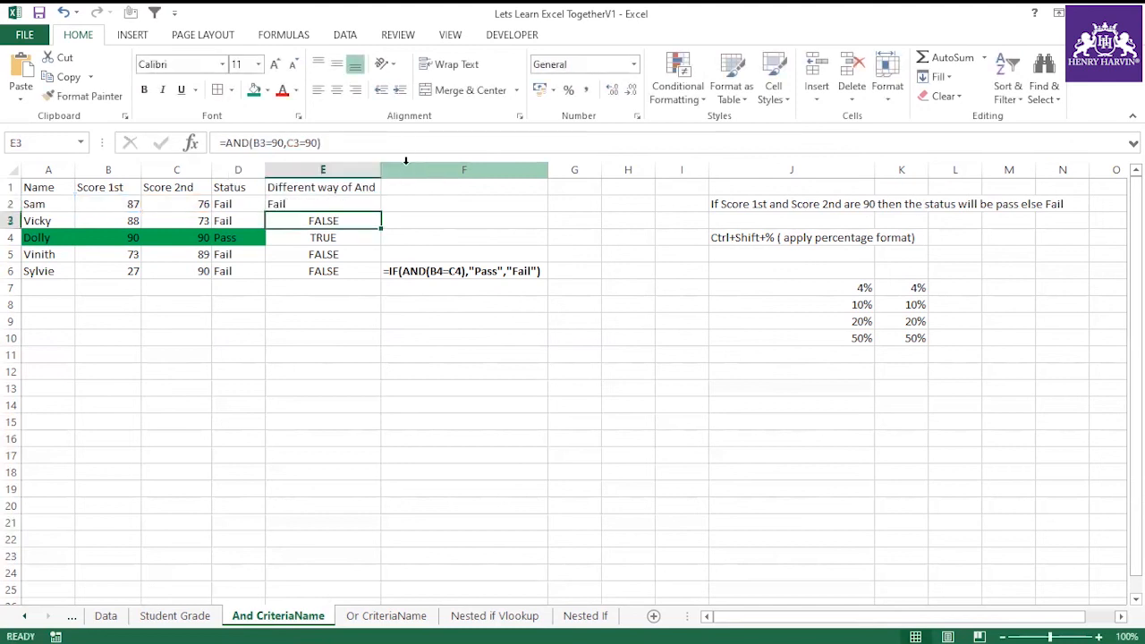
# Step: Fill the E2 IF formula down to E6 and compare the results with the Status column
pyautogui.click(363, 205)
pyautogui.doubleClick(381, 212)
pyautogui.moveTo(243, 205); pyautogui.dragTo(309, 220)
pyautogui.moveTo(237, 239); pyautogui.dragTo(271, 272)
pyautogui.click(272, 320)
pyautogui.click(249, 238)
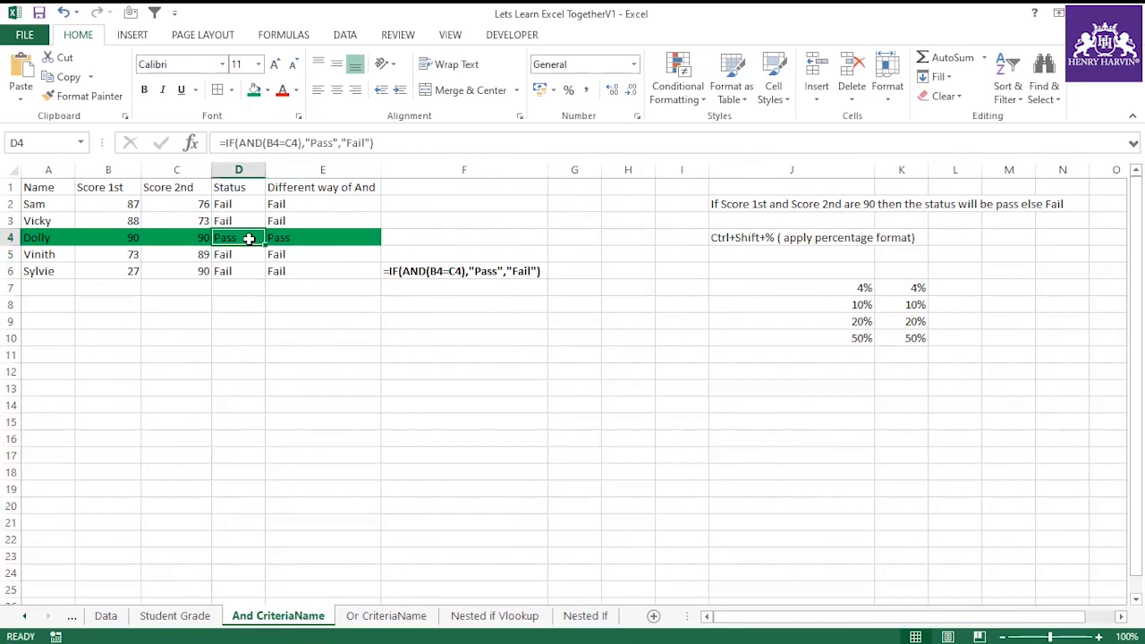
# Step: Copy the E4 formula without its equals sign into F7 as the text IF(AND(B4=90,C4=90),"Pass","Fail")
pyautogui.click(311, 243)
pyautogui.moveTo(408, 144); pyautogui.dragTo(229, 143)
pyautogui.press('Escape')
pyautogui.click(408, 287)
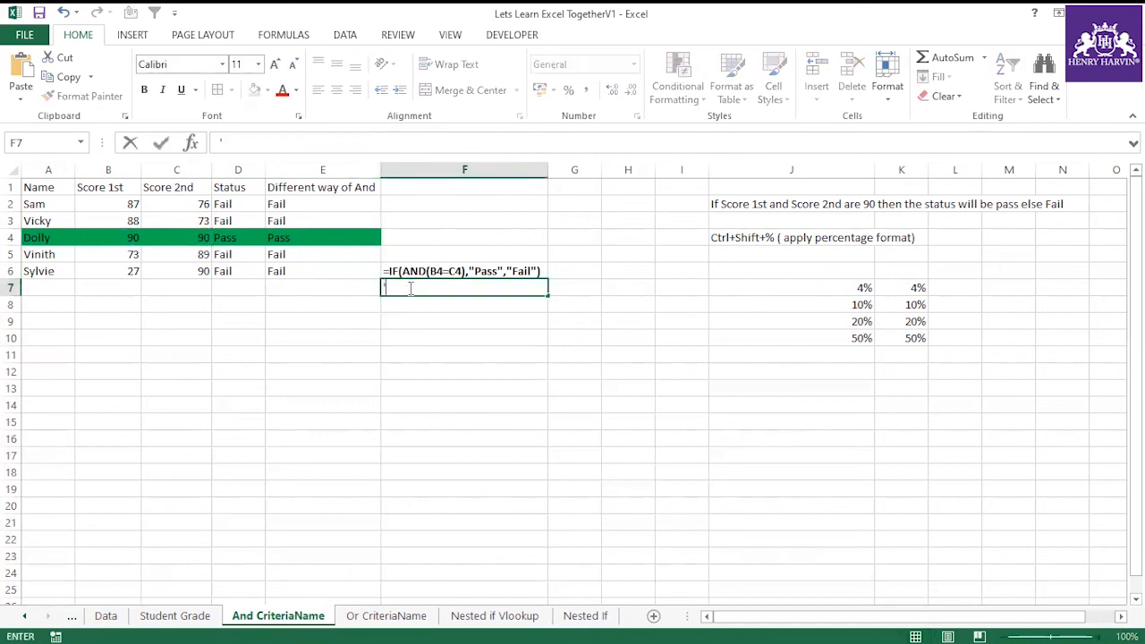
pyautogui.write('IF(AND(B4=90,C4=90),"Pass","Fail")')
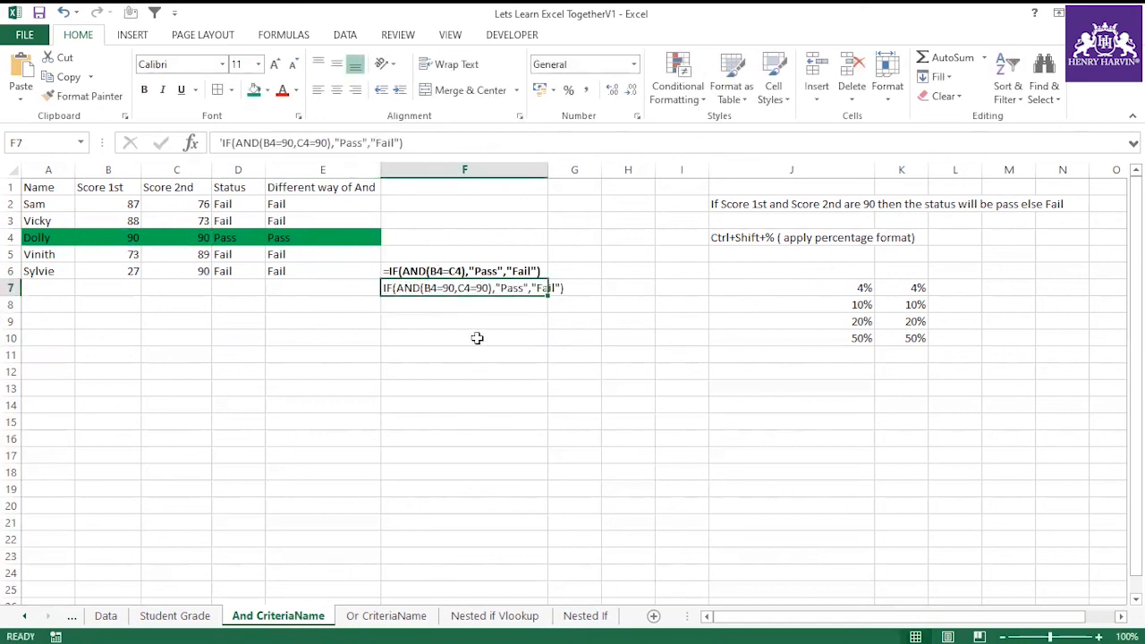
# Step: Fit column F to its contents and make the formula text in F7 bold
pyautogui.doubleClick(547, 170)
pyautogui.click(513, 351)
pyautogui.press('Up')
pyautogui.press('Up')
pyautogui.press('Up')
pyautogui.press('Up')
pyautogui.press('Up')
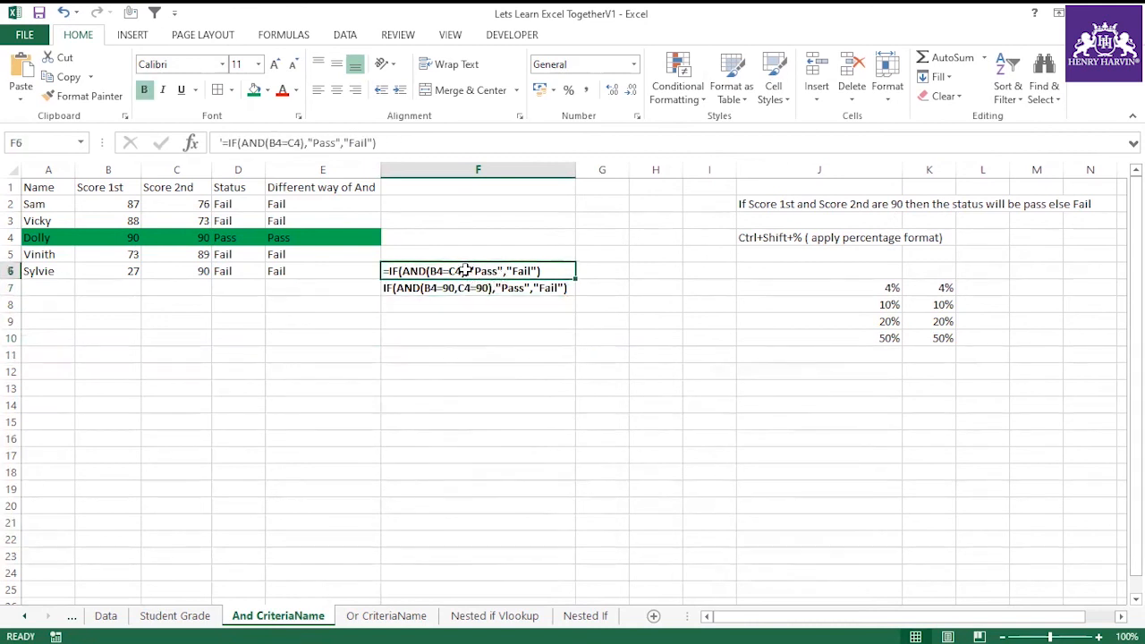
pyautogui.click(231, 205)
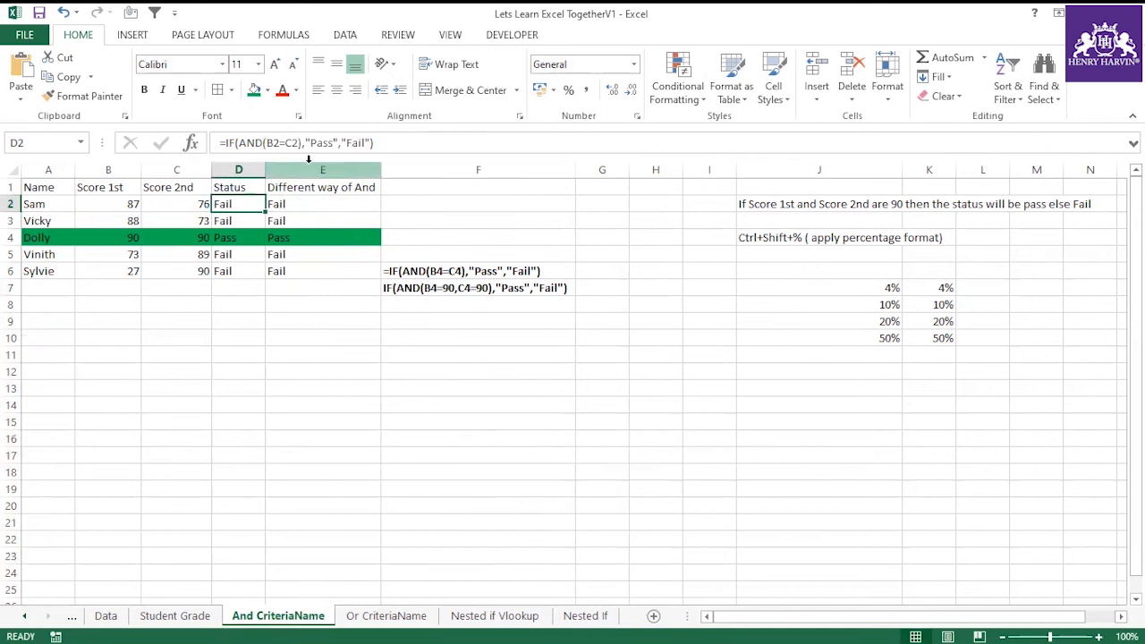
pyautogui.click(395, 150)
pyautogui.click(392, 202)
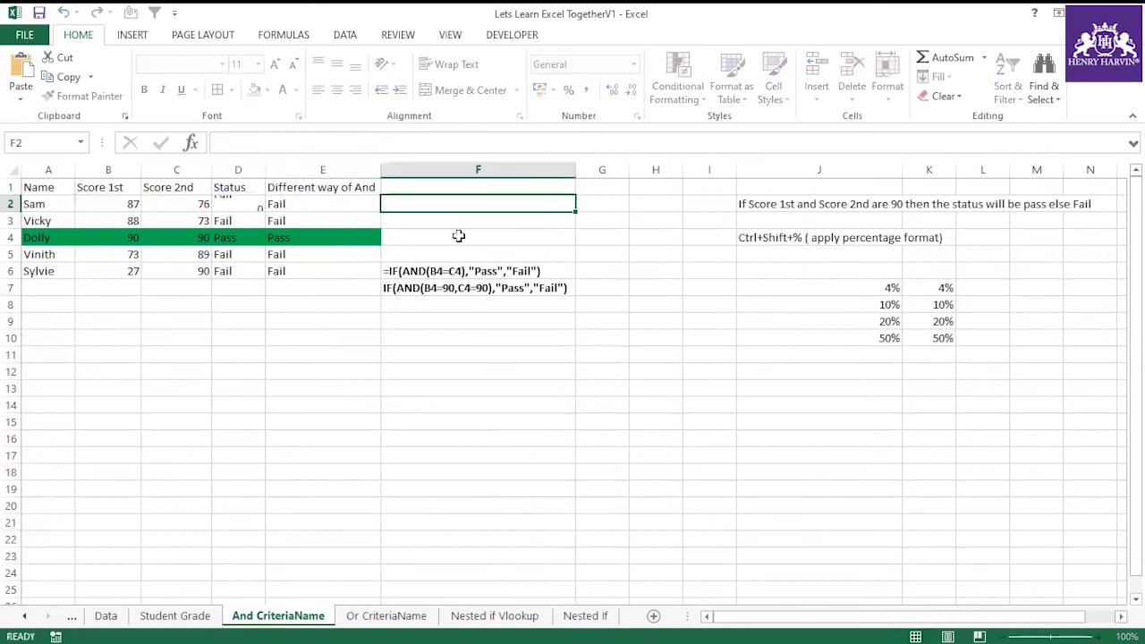
pyautogui.write('=if(')
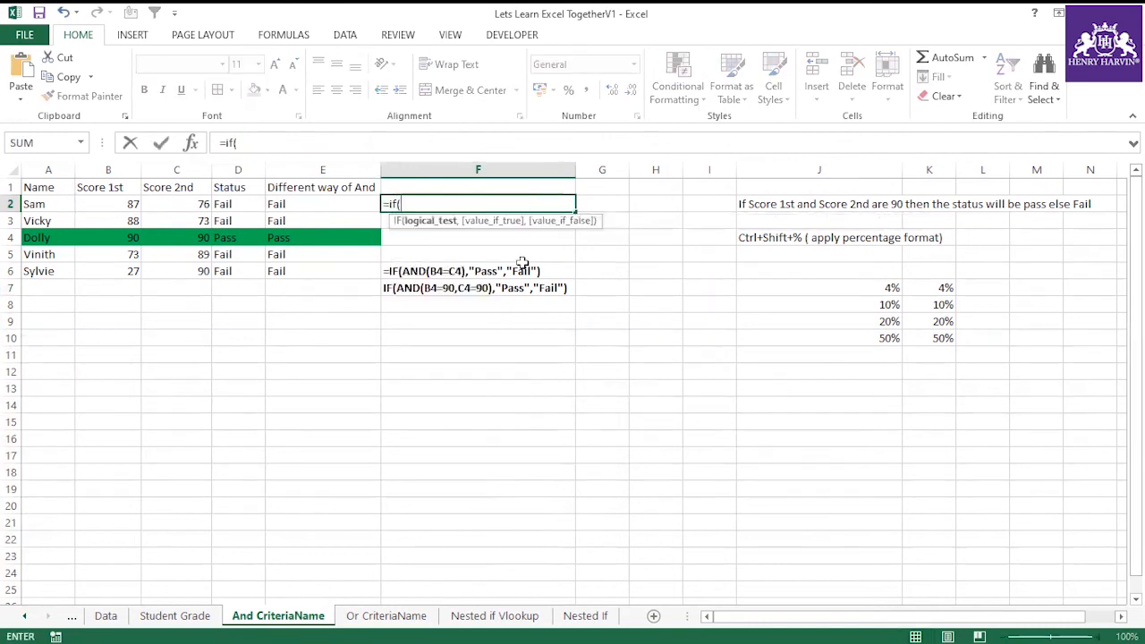
pyautogui.click(126, 205)
pyautogui.write('=')
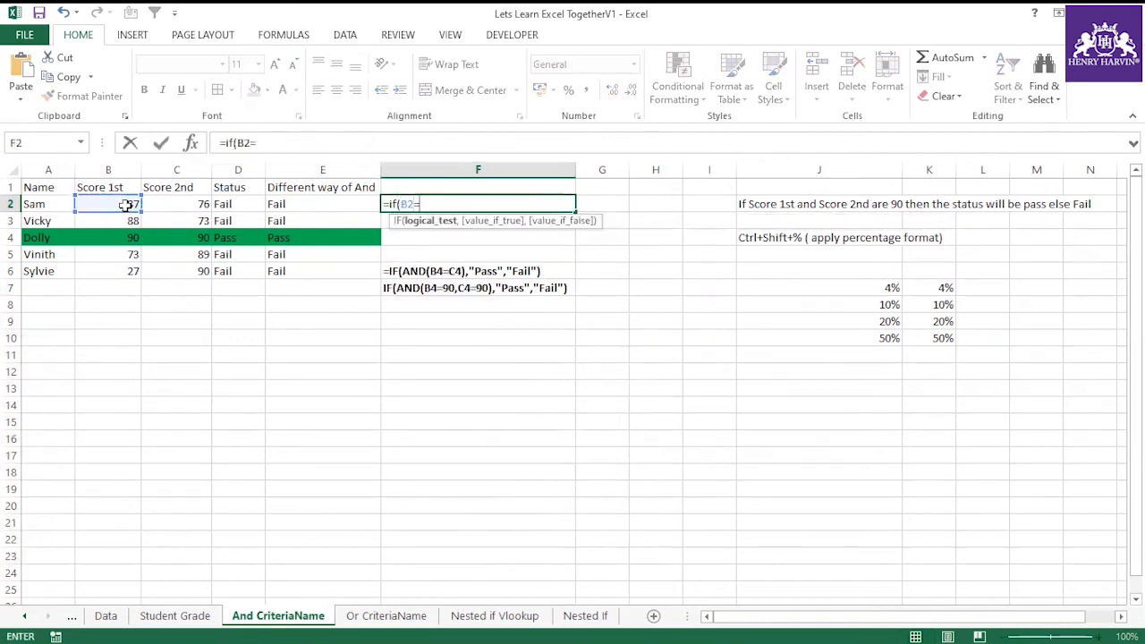
pyautogui.click(196, 202)
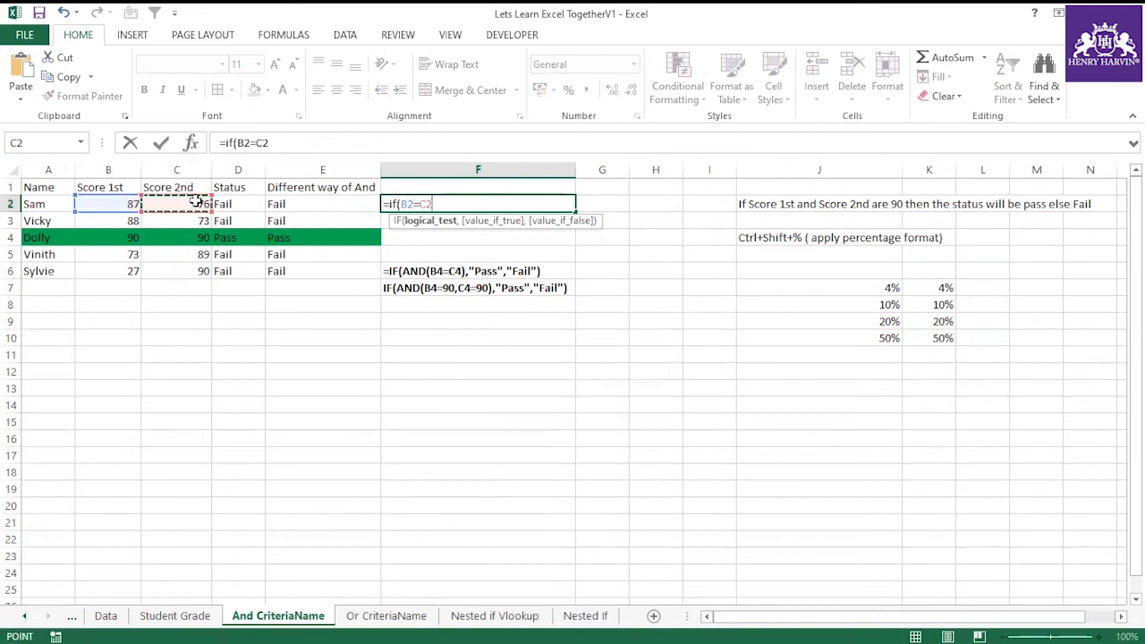
pyautogui.press('Escape')
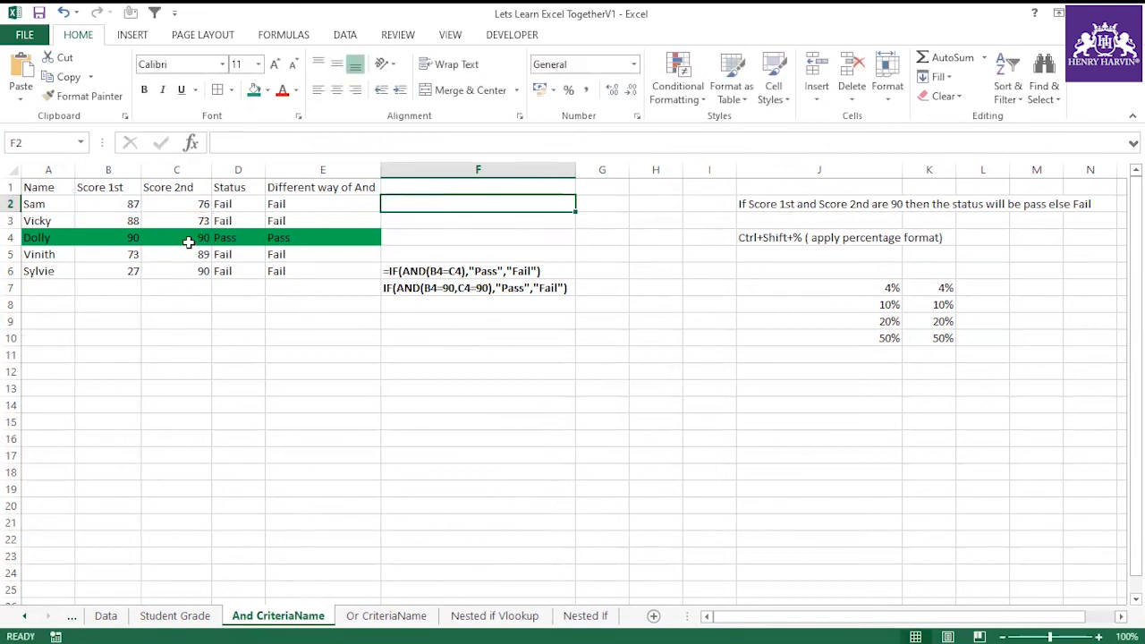
# Step: Check the D4 and D2 status formulas, and set both scores in row 4 to 45
pyautogui.click(237, 234)
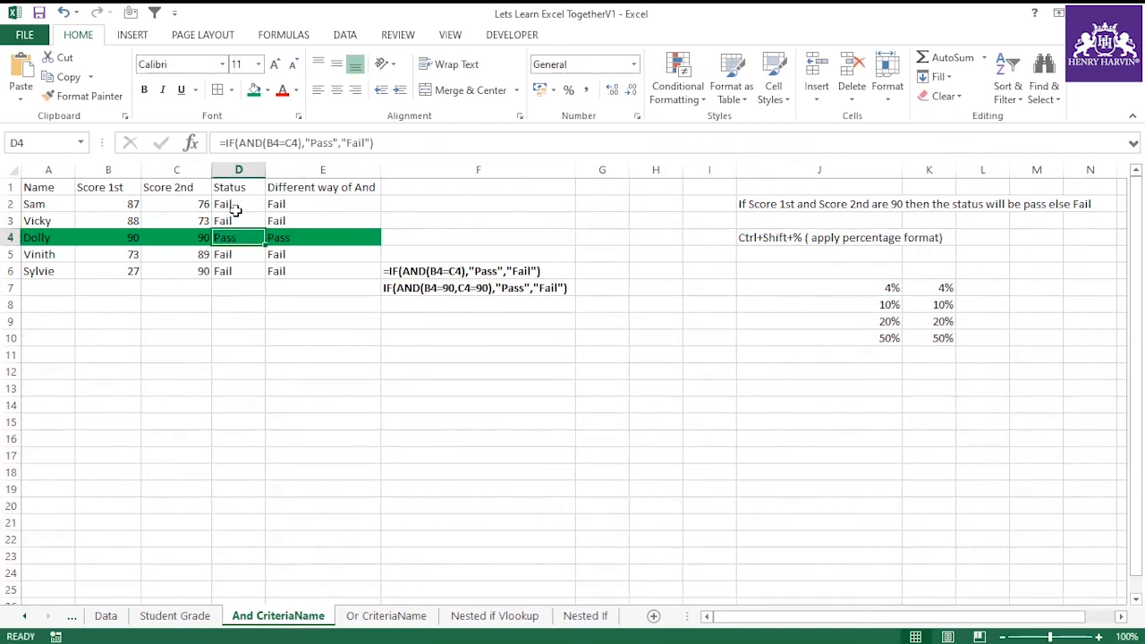
pyautogui.click(231, 204)
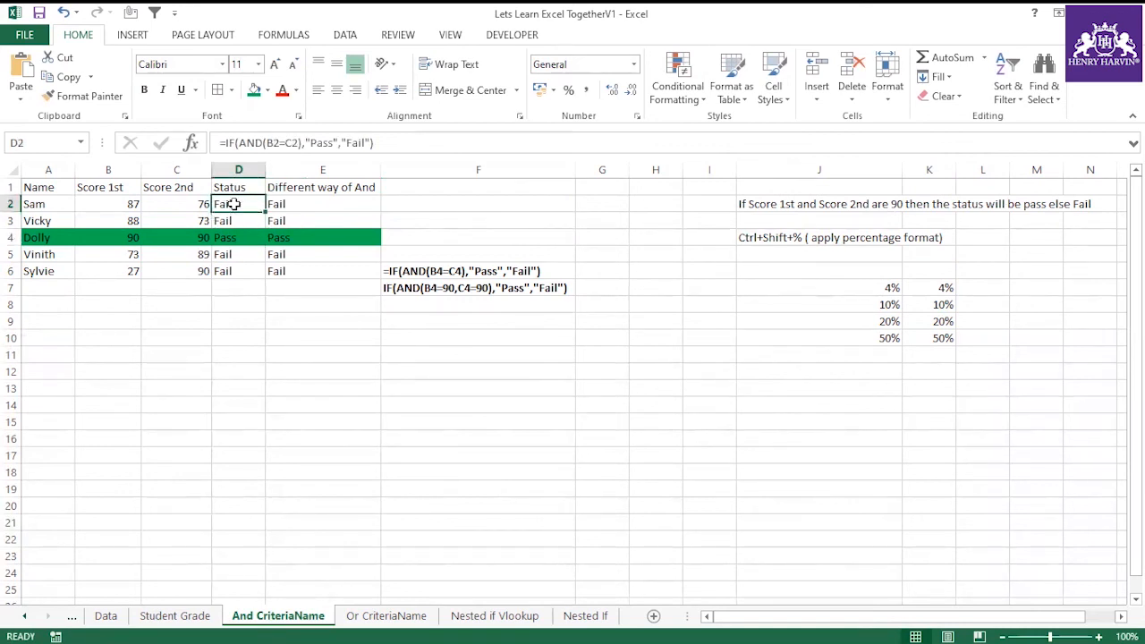
pyautogui.click(122, 237)
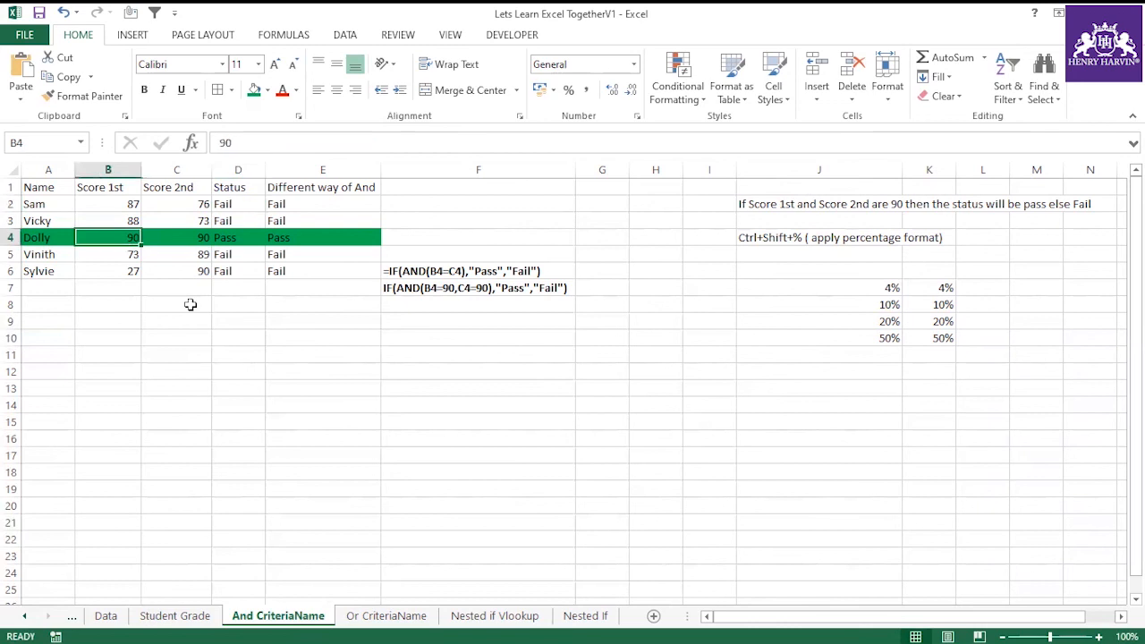
pyautogui.write('45')
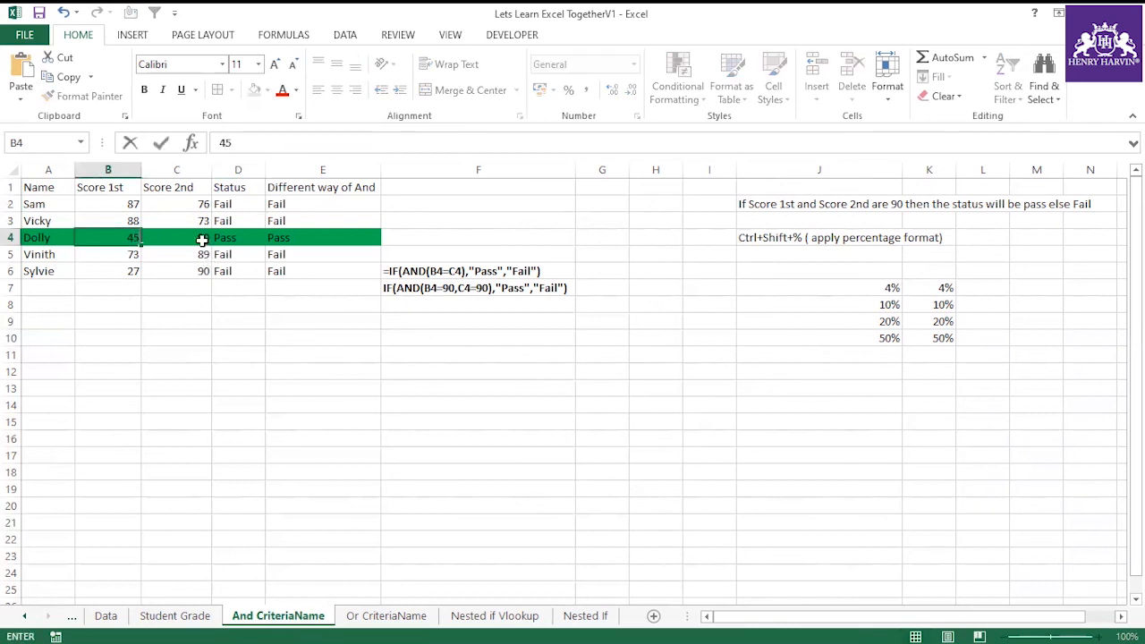
pyautogui.press('Tab')
pyautogui.write('45')
pyautogui.click(175, 314)
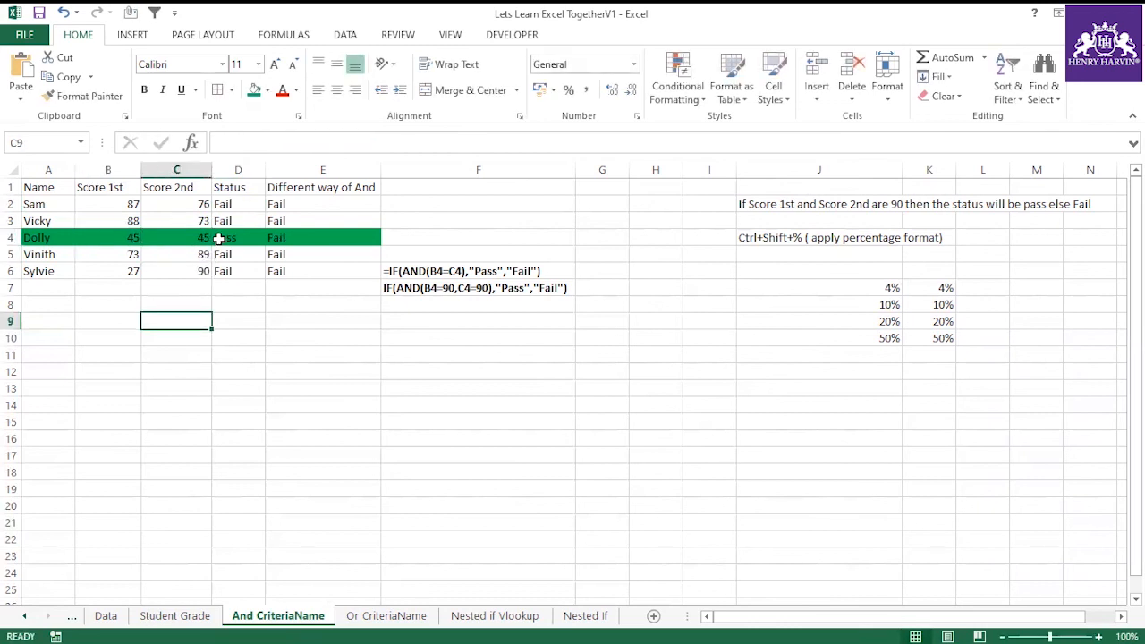
# Step: Check the D4 formula against the criterion in J2, and set both scores in row 4 to 90
pyautogui.click(218, 239)
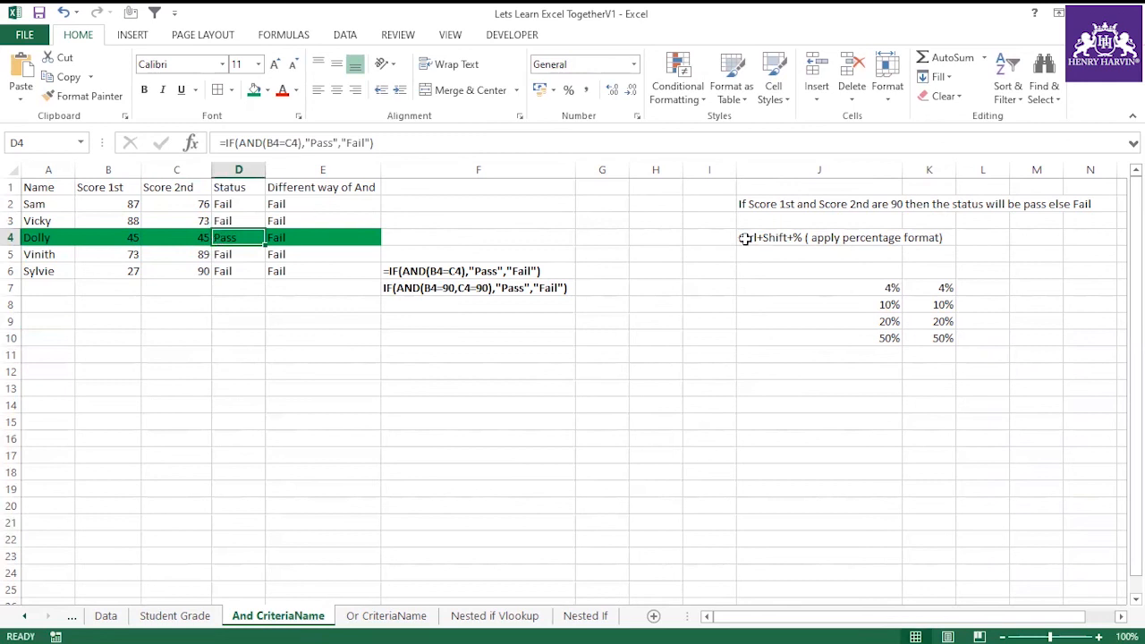
pyautogui.click(759, 206)
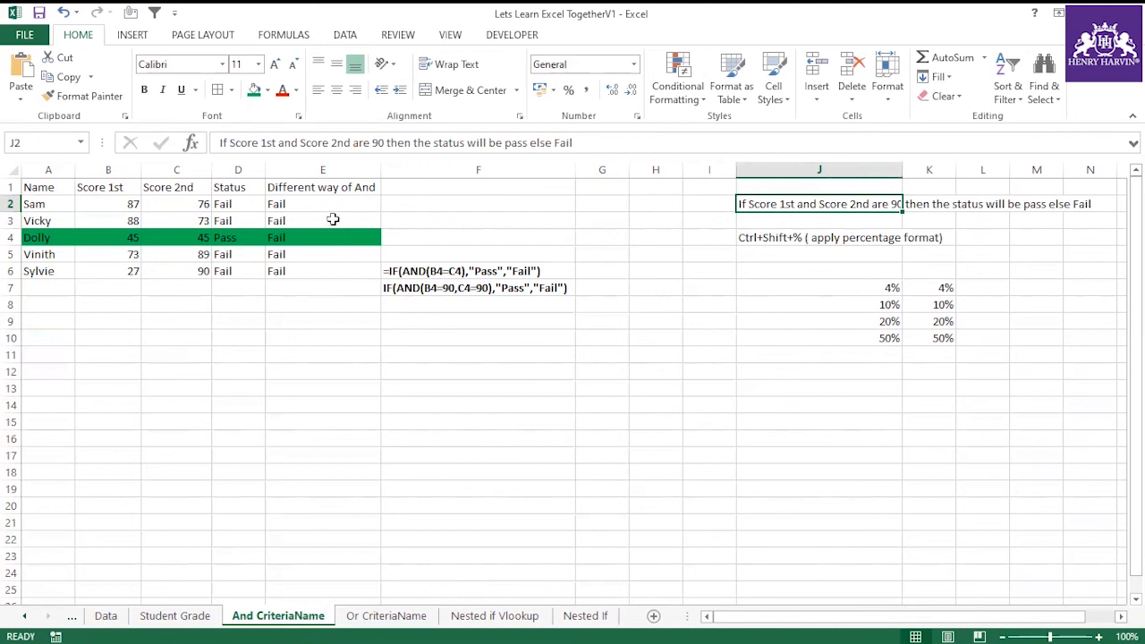
pyautogui.click(127, 237)
pyautogui.write('90')
pyautogui.click(205, 242)
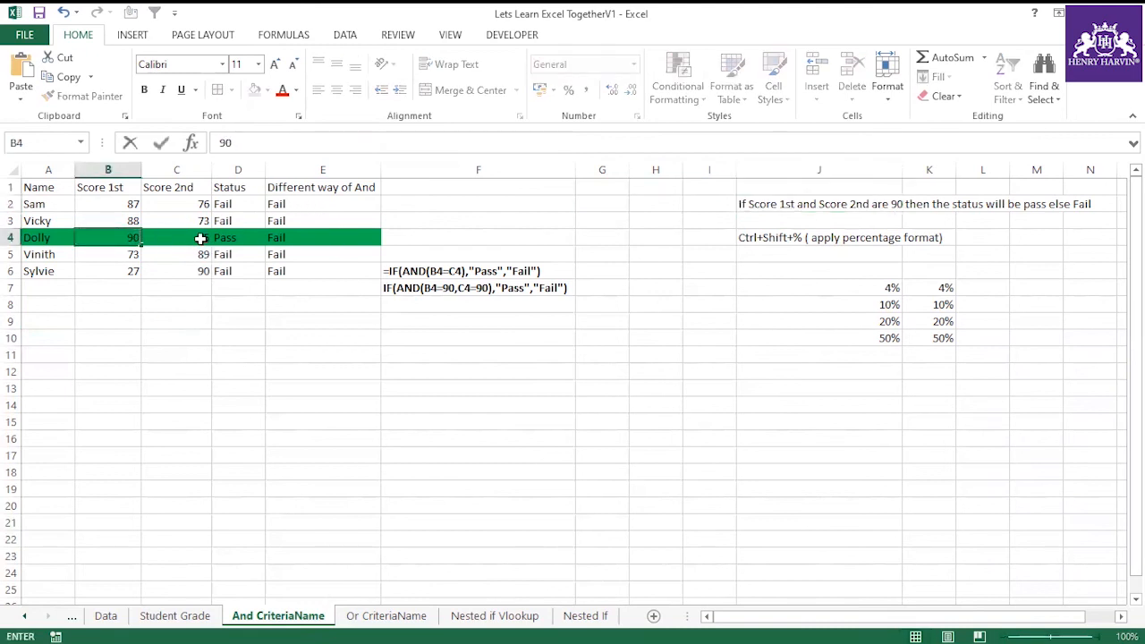
pyautogui.write('90')
pyautogui.click(200, 320)
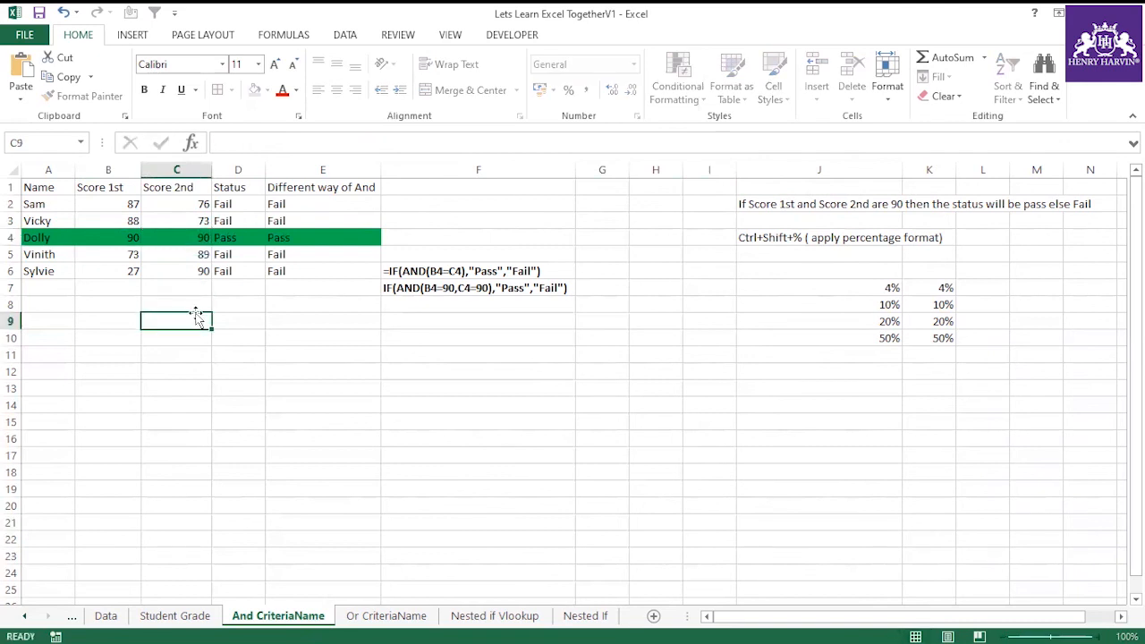
# Step: Check the row 4 scores and examine the AND formulas behind the Status results, especially D4 and D2
pyautogui.click(135, 242)
pyautogui.click(167, 239)
pyautogui.click(219, 240)
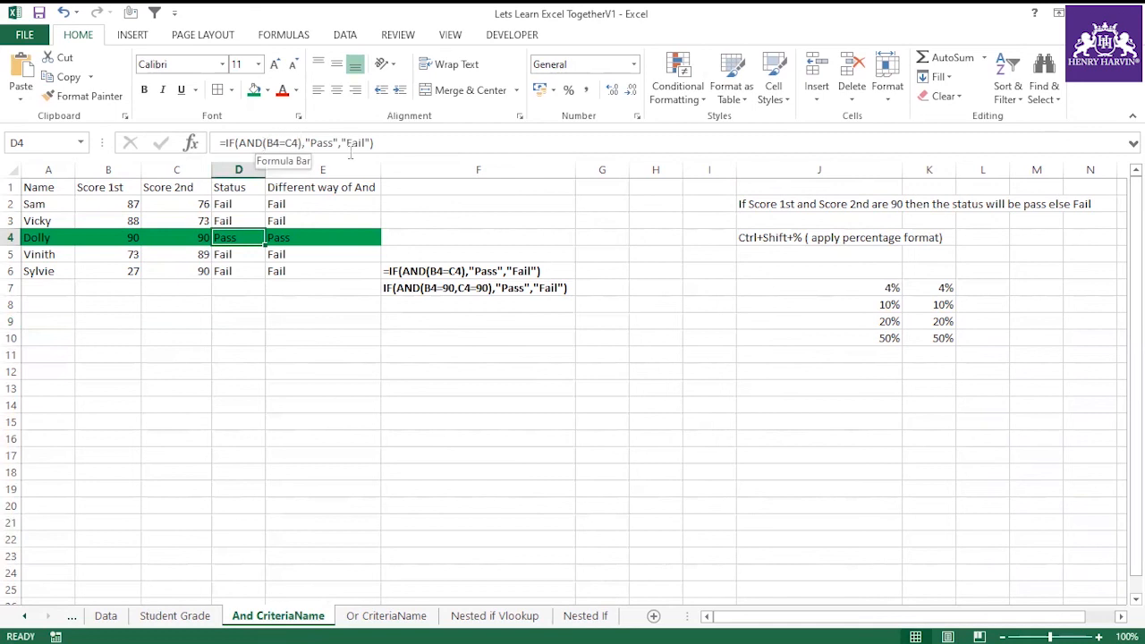
pyautogui.click(243, 204)
pyautogui.moveTo(243, 227); pyautogui.dragTo(242, 268)
pyautogui.click(232, 236)
pyautogui.click(225, 204)
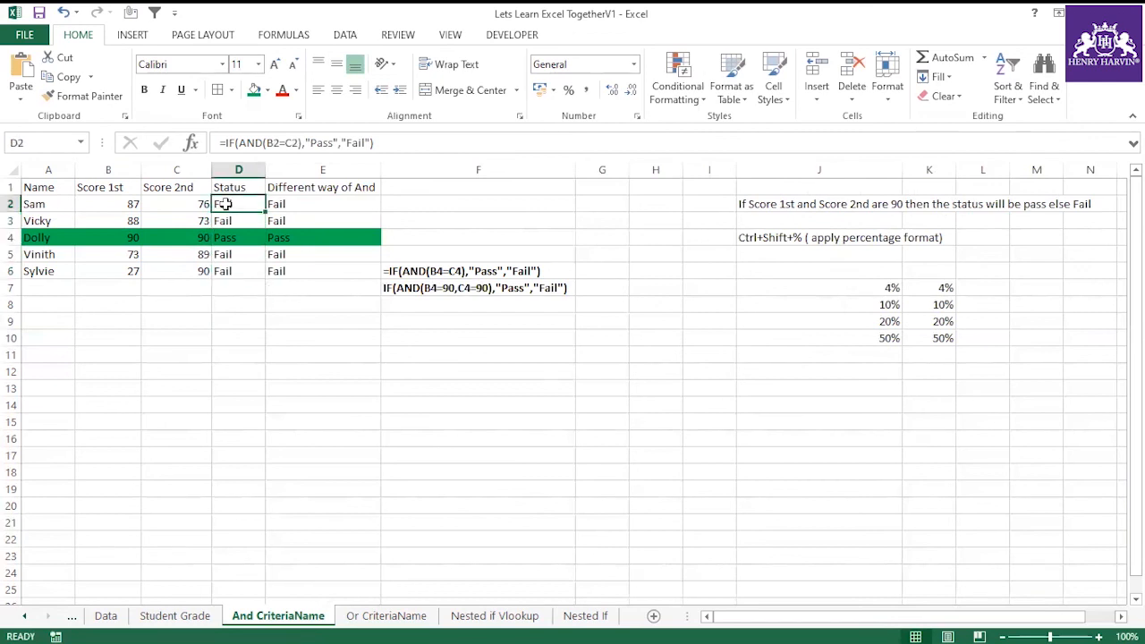
pyautogui.click(285, 143)
pyautogui.press('Escape')
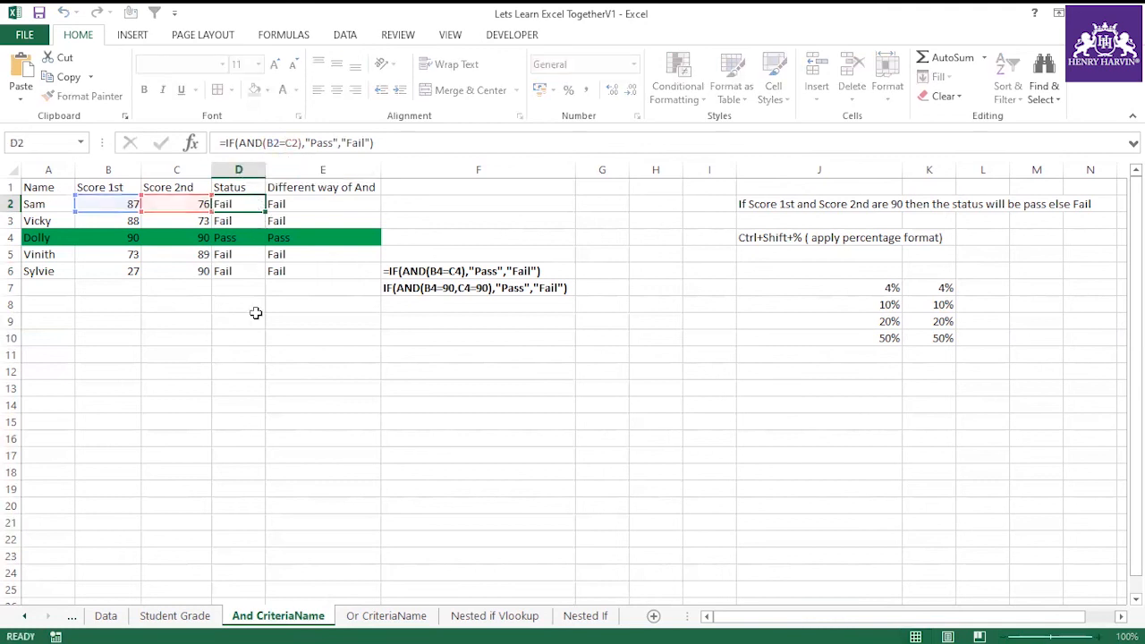
pyautogui.click(255, 317)
# Step: Compare the AND formulas in D2 and E2 with each other and with the criterion in J2
pyautogui.click(240, 208)
pyautogui.click(284, 203)
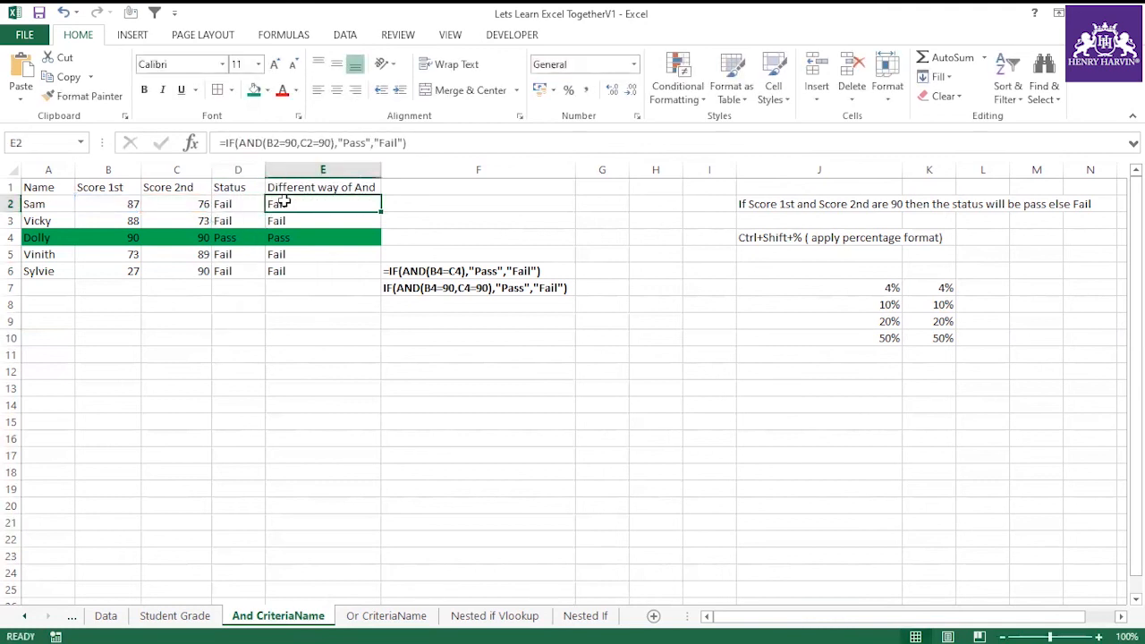
pyautogui.click(742, 204)
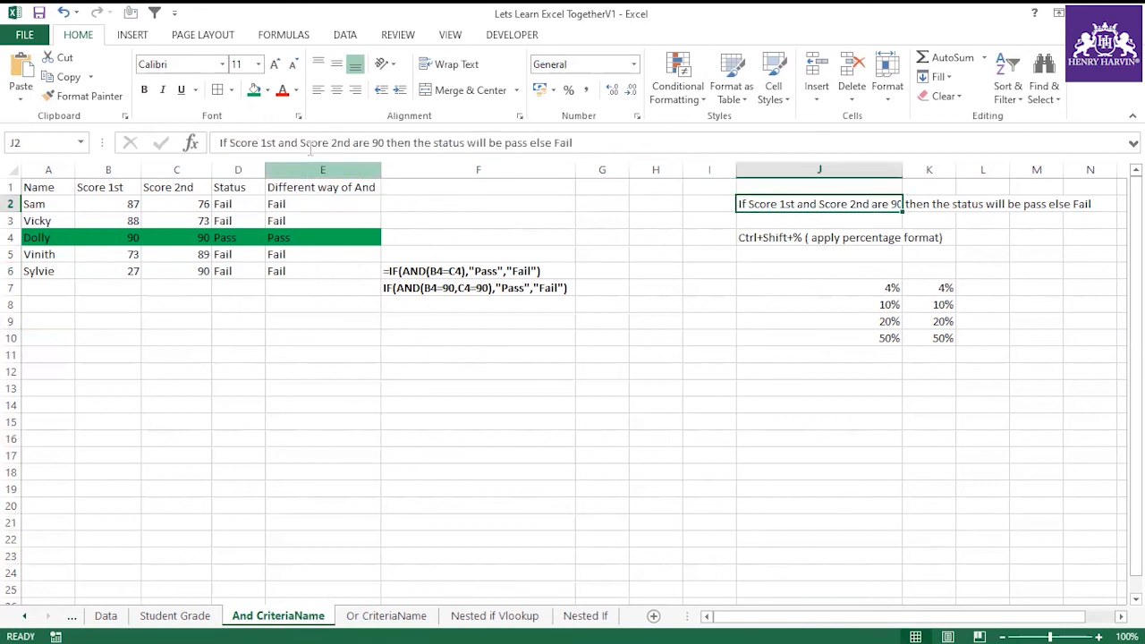
pyautogui.click(128, 237)
pyautogui.click(181, 236)
pyautogui.click(296, 203)
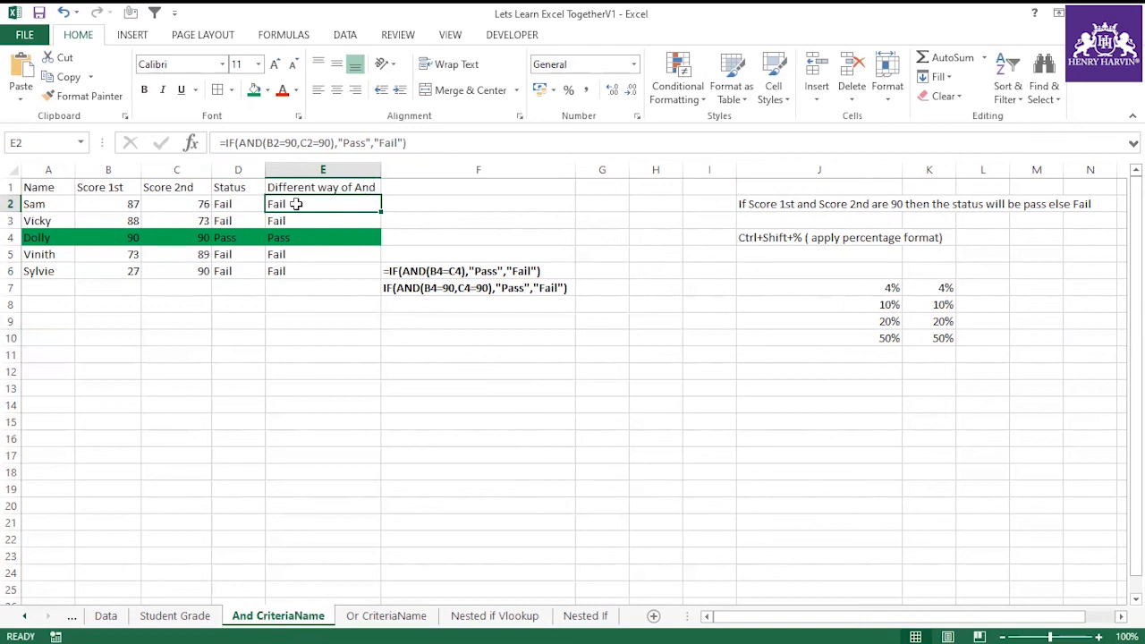
pyautogui.click(237, 204)
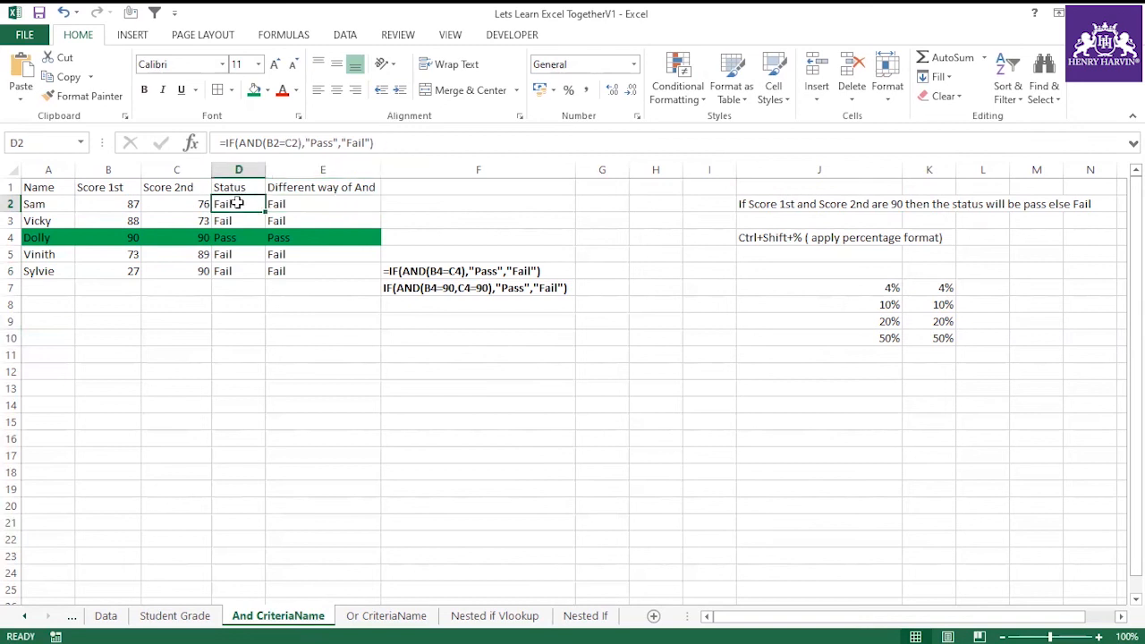
pyautogui.click(238, 169)
pyautogui.click(242, 206)
pyautogui.keyDown('shift'); pyautogui.click(291, 205); pyautogui.keyUp('shift')
# Step: Review both scores in row 4 and the equality-based AND formula in D4
pyautogui.click(110, 237)
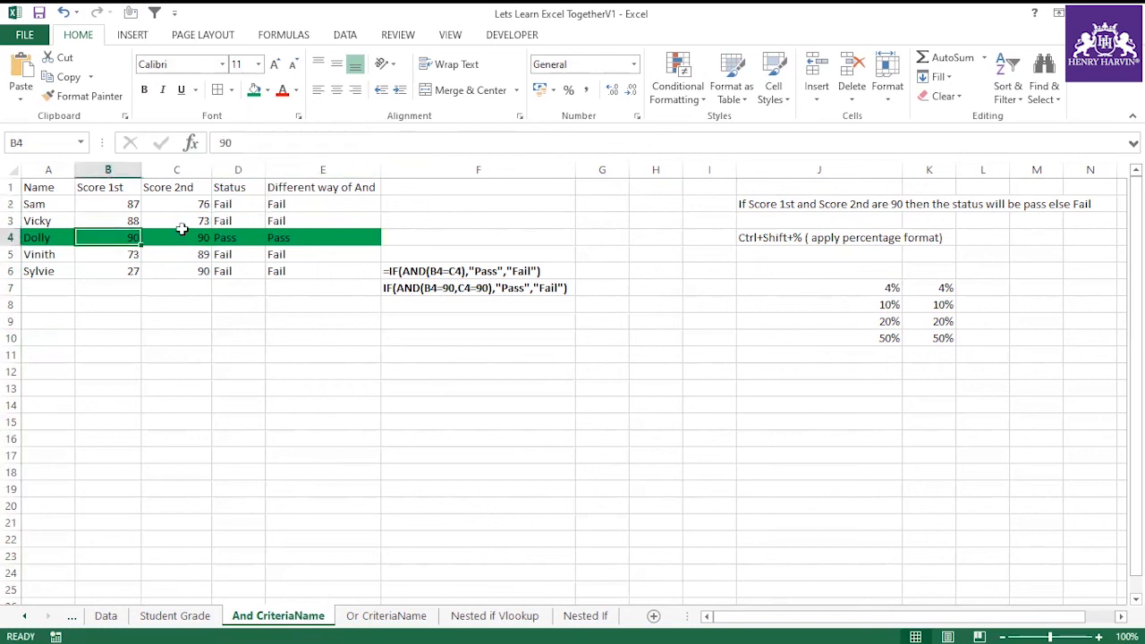
pyautogui.click(182, 227)
pyautogui.click(120, 236)
pyautogui.click(172, 238)
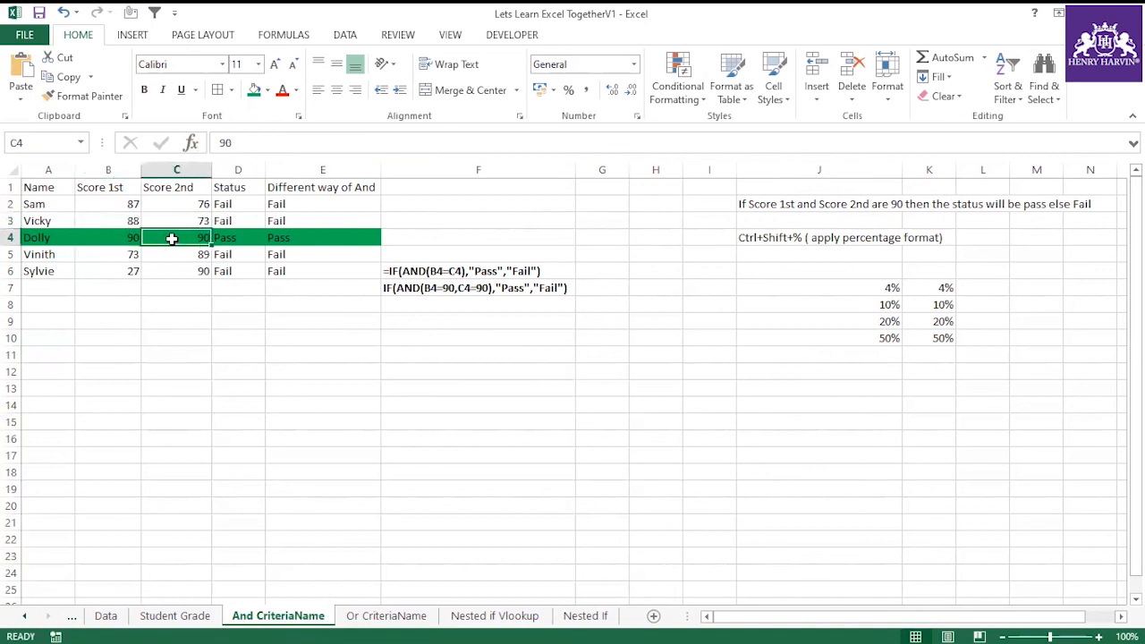
pyautogui.click(239, 237)
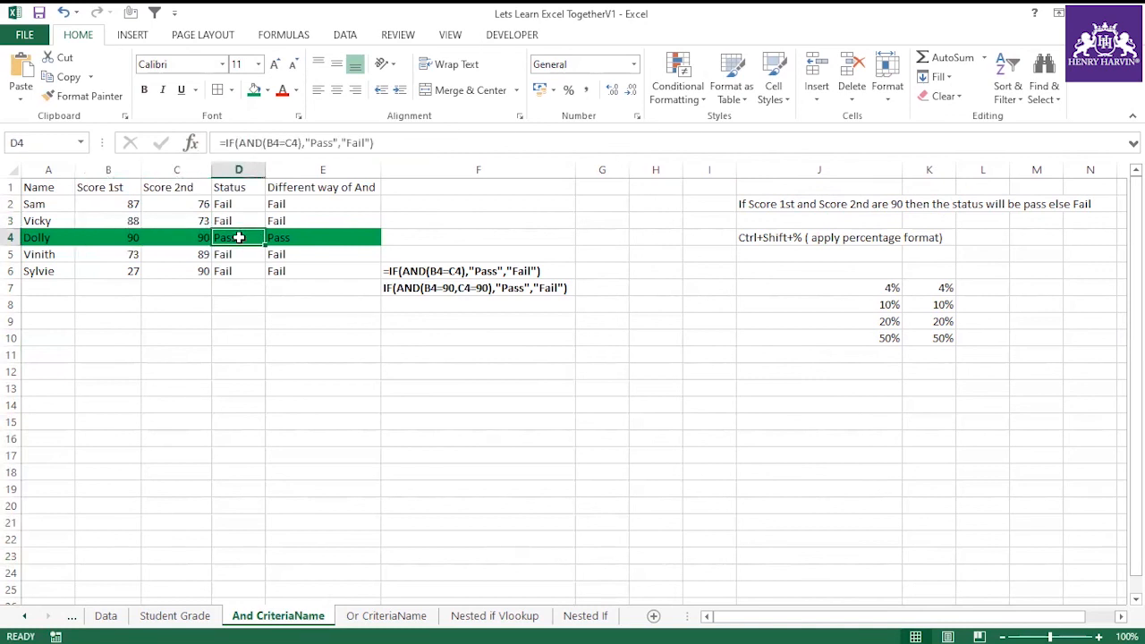
pyautogui.click(292, 337)
# Step: Strike through the equality-based AND formula text in F6
pyautogui.click(384, 271)
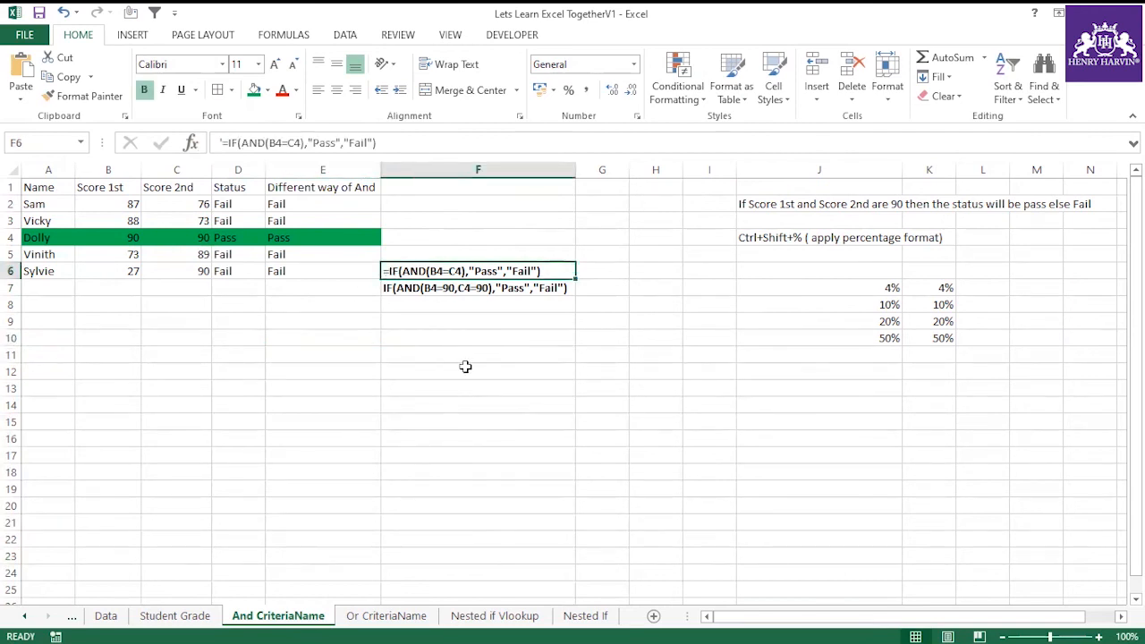
pyautogui.hotkey('ctrl', 'b')
pyautogui.click(465, 367)
pyautogui.click(453, 289)
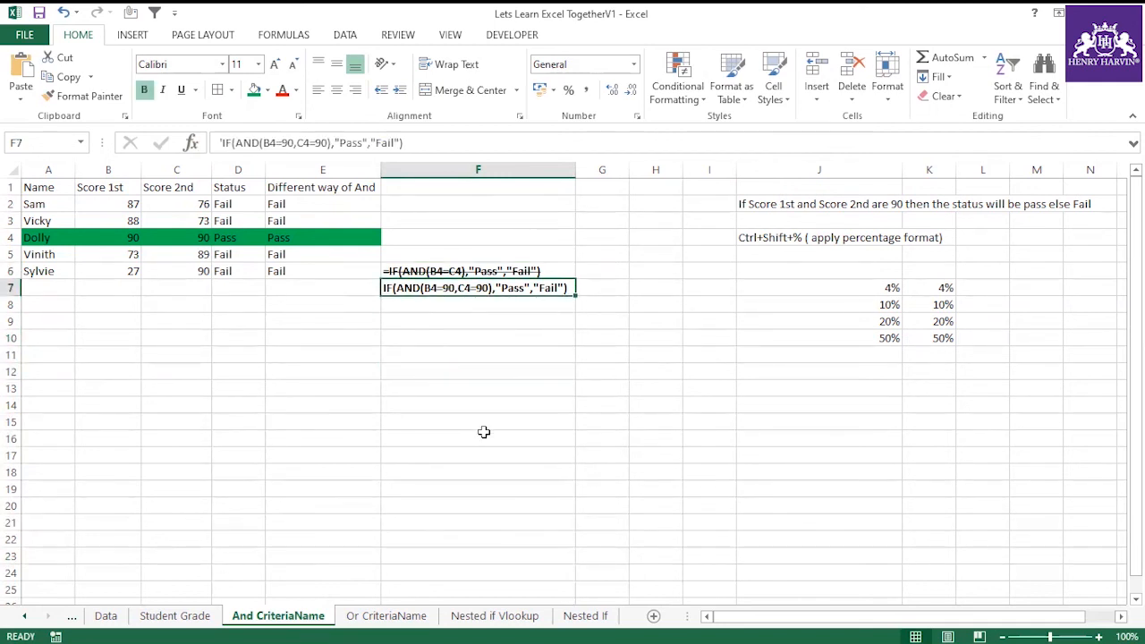
# Step: Open the Or CriteriaName sheet and check the OR formulas in D2, D5 and D3 and the formula text in E5
pyautogui.click(381, 616)
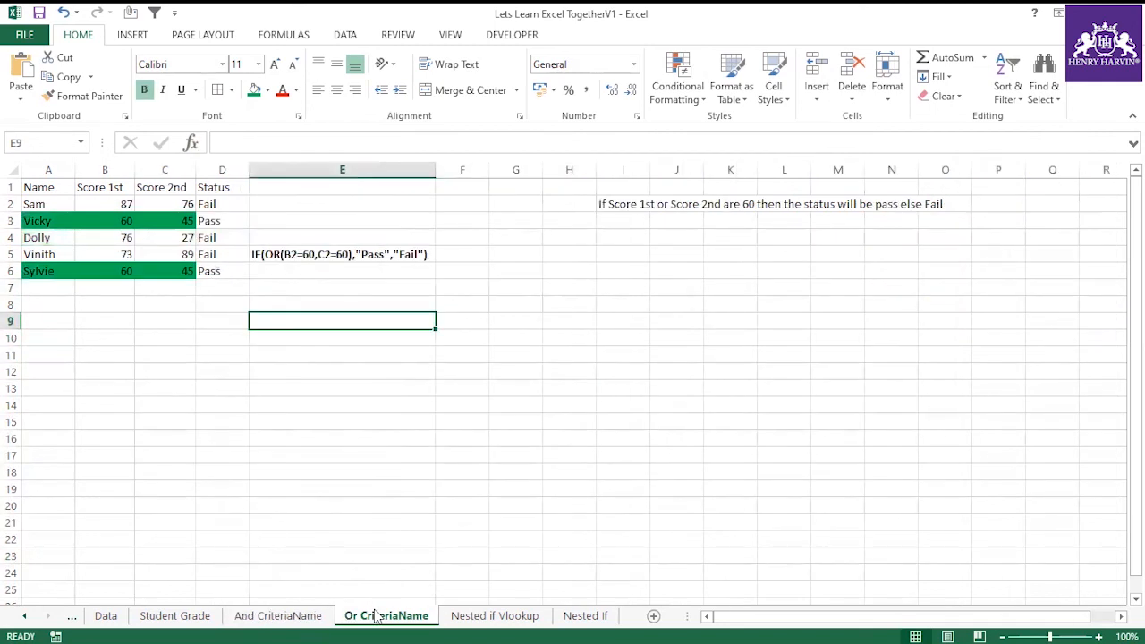
pyautogui.click(228, 205)
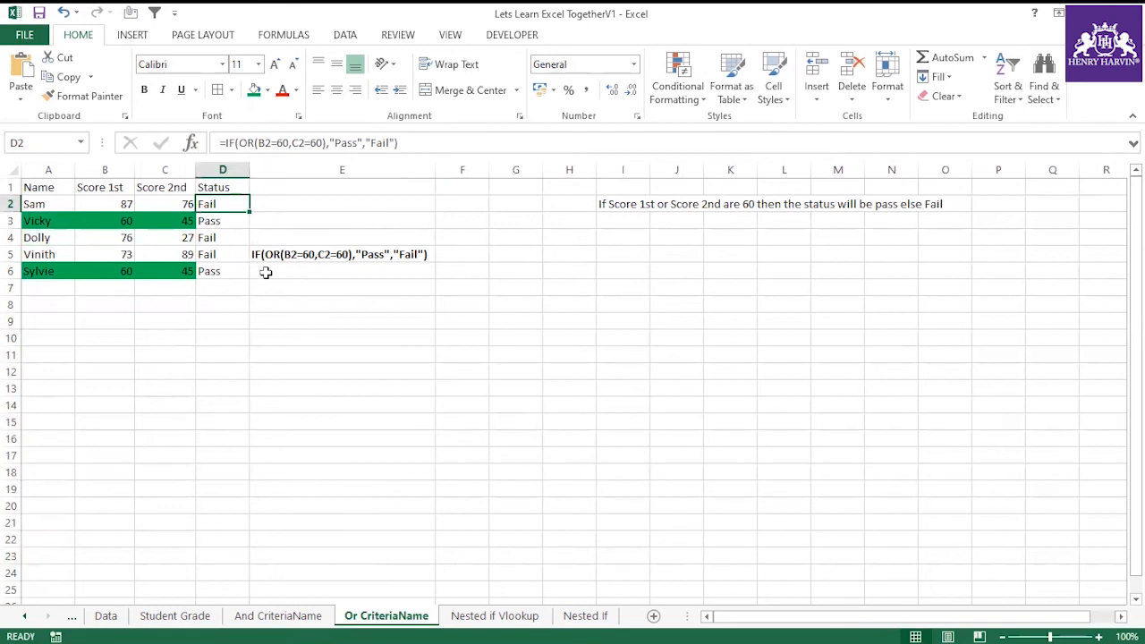
pyautogui.click(260, 255)
pyautogui.click(222, 255)
pyautogui.click(220, 220)
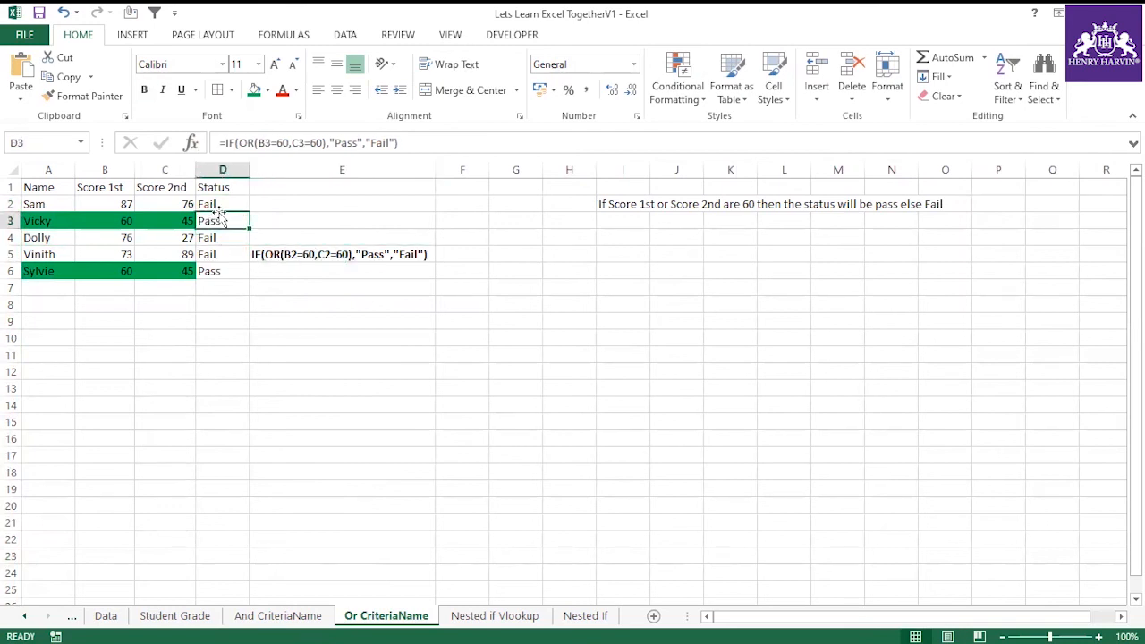
# Step: Return to the And CriteriaName sheet and check the formulas in D5 and D2 and the criterion in J2
pyautogui.click(277, 615)
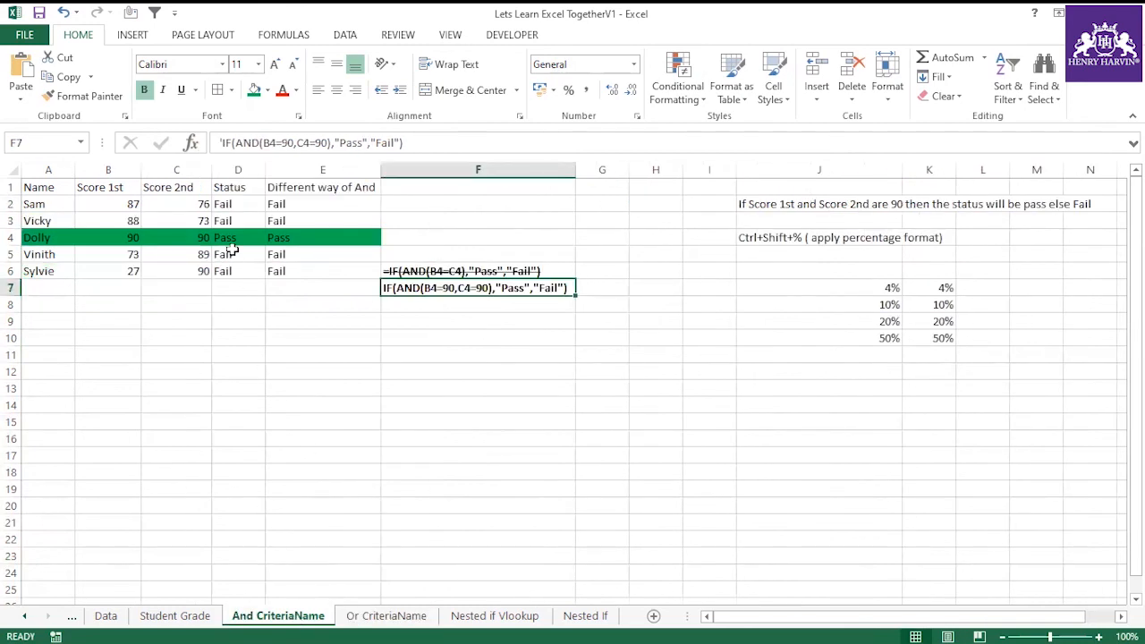
pyautogui.click(233, 252)
pyautogui.click(230, 208)
pyautogui.click(230, 258)
pyautogui.click(769, 207)
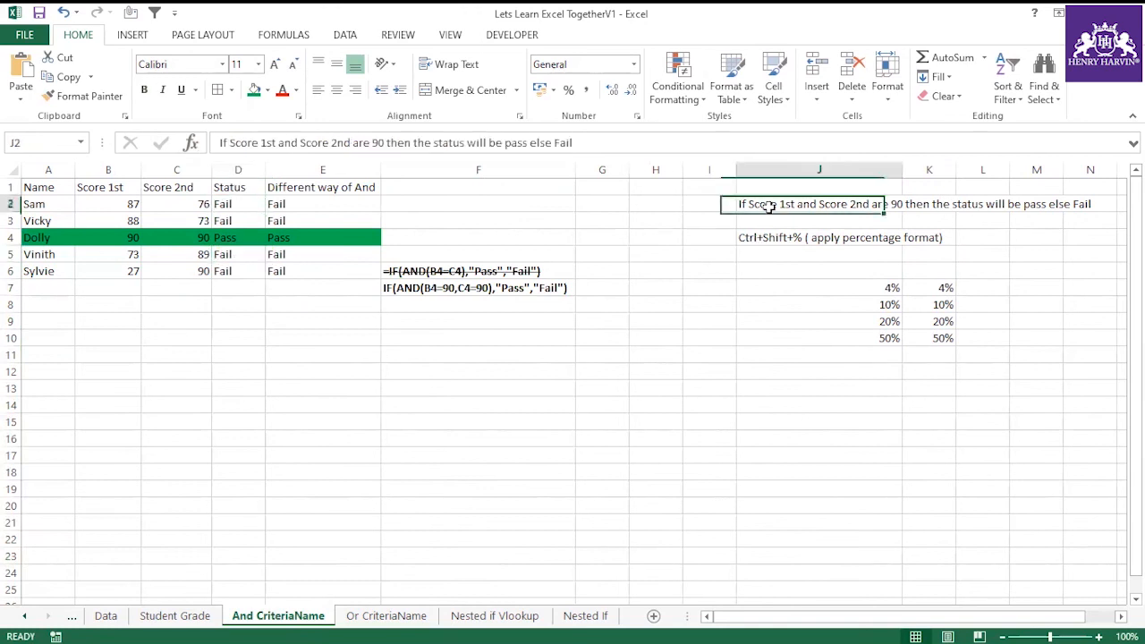
# Step: Look over the Or CriteriaName, Nested if Vlookup and Nested If sheets, and open the Student Grade sheet
pyautogui.click(394, 615)
pyautogui.click(465, 617)
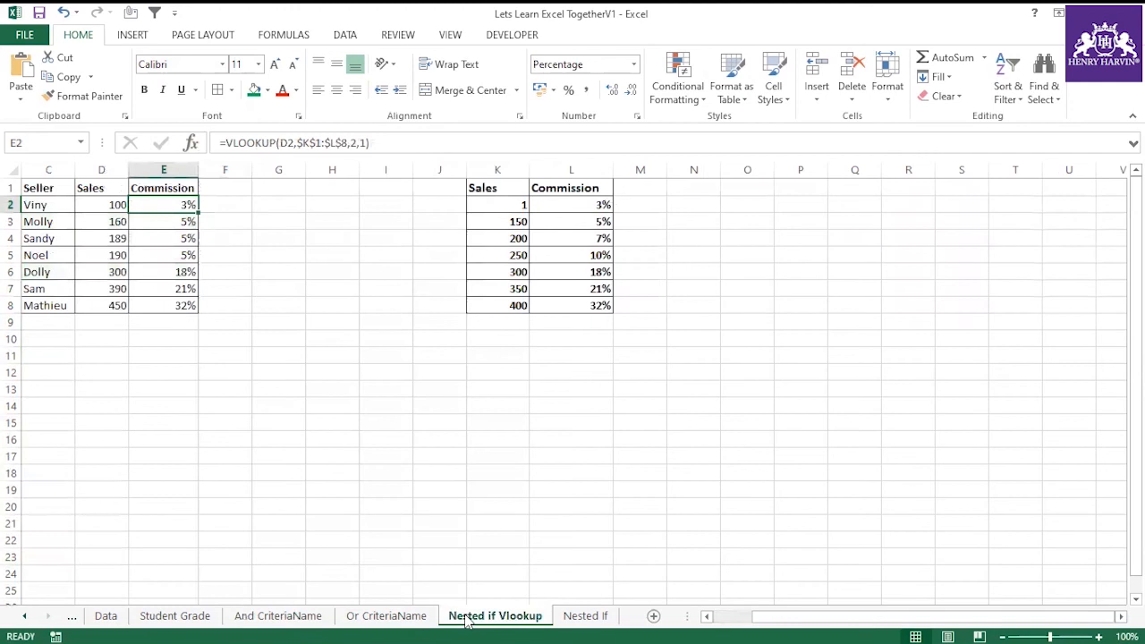
pyautogui.click(577, 617)
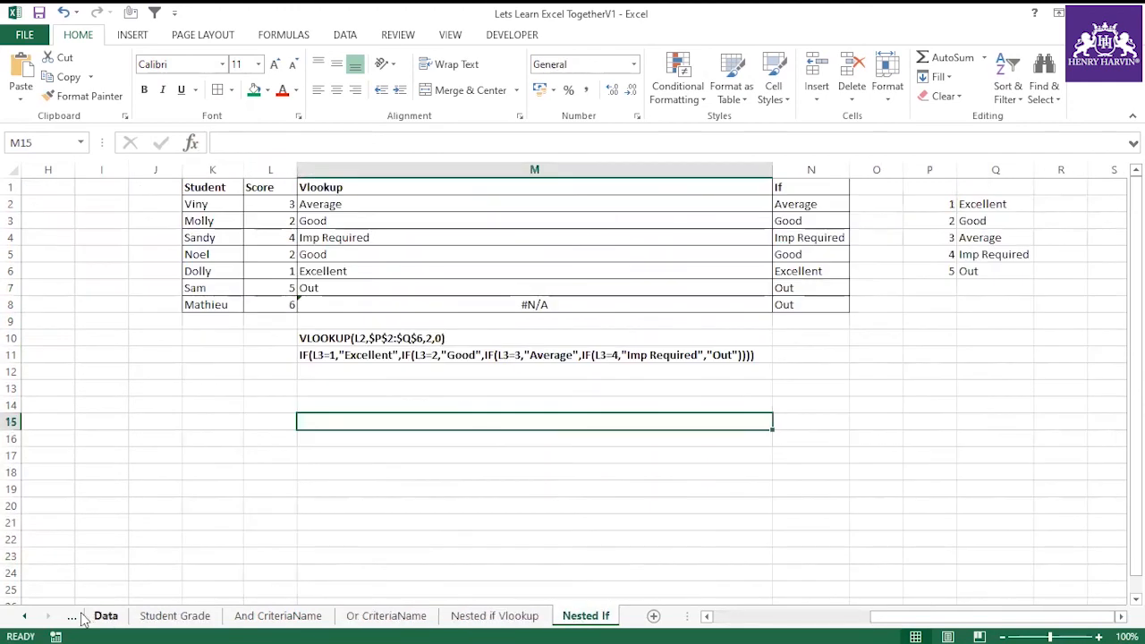
pyautogui.click(26, 616)
pyautogui.click(48, 617)
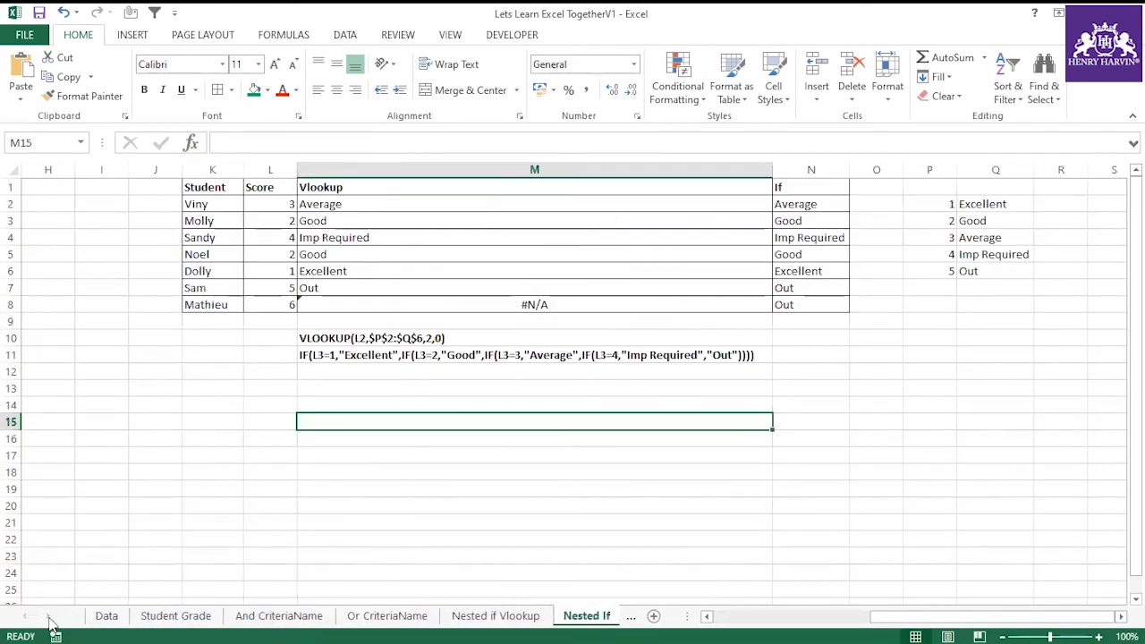
pyautogui.click(170, 616)
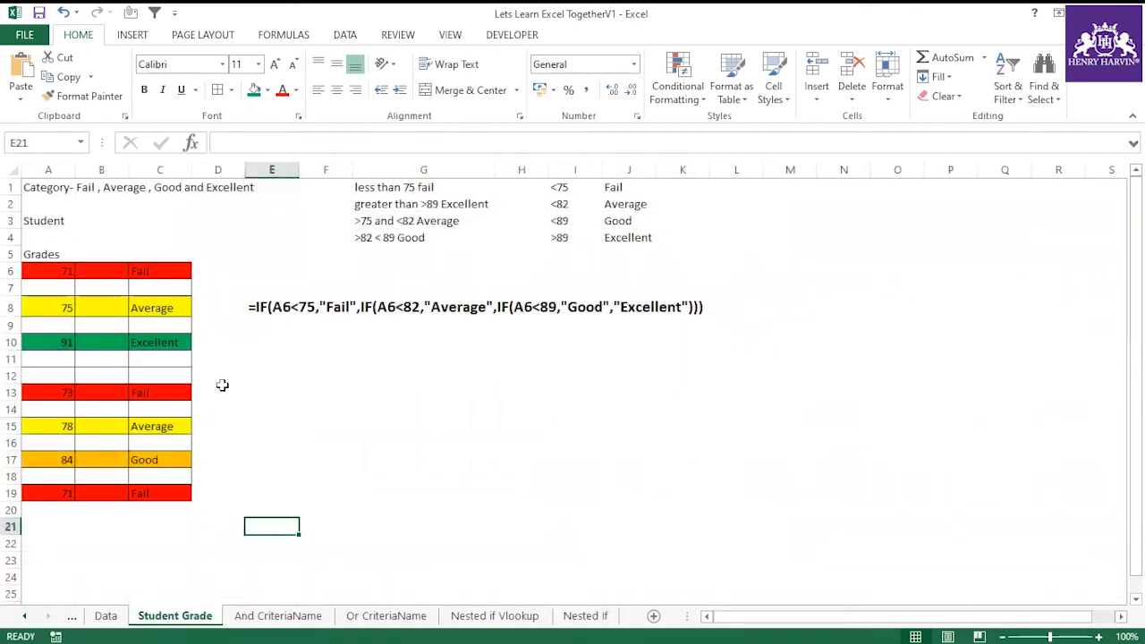
# Step: Examine the nested IF formulas in column C between C6 and C19 and the grade thresholds in I1:J4
pyautogui.click(152, 273)
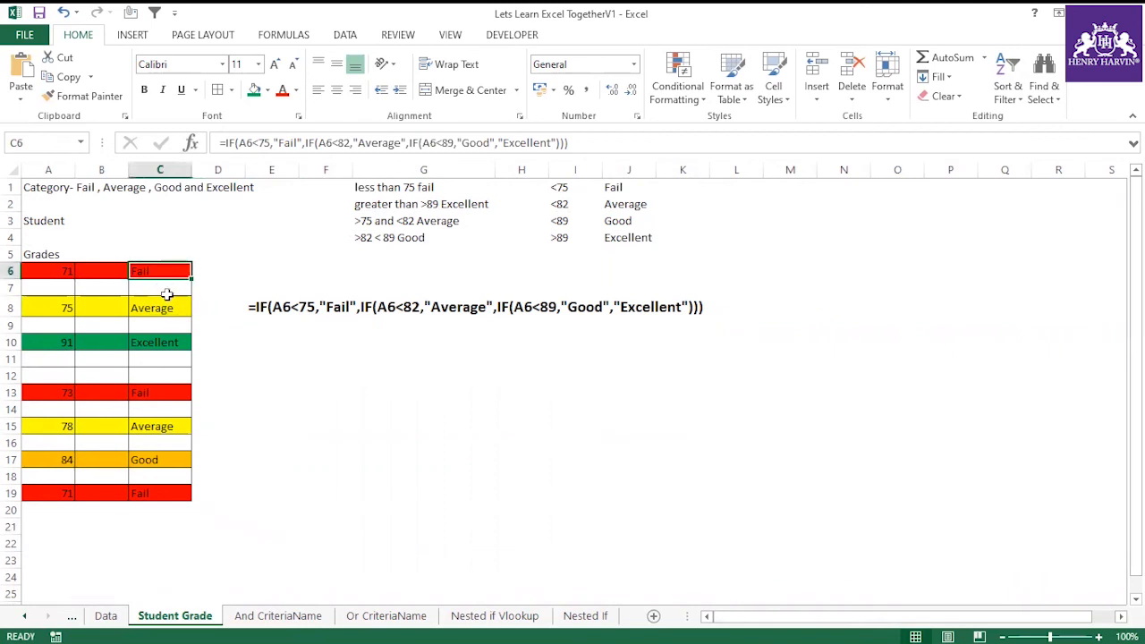
pyautogui.click(167, 304)
pyautogui.click(169, 342)
pyautogui.click(161, 395)
pyautogui.click(161, 427)
pyautogui.click(154, 461)
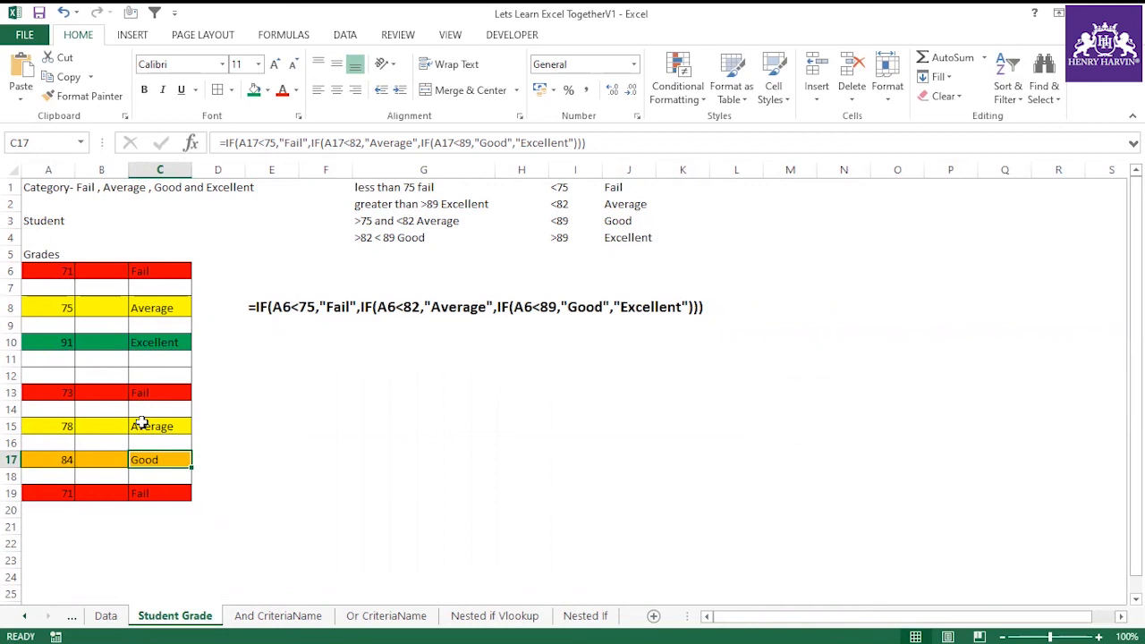
pyautogui.click(140, 493)
pyautogui.click(161, 391)
pyautogui.click(168, 349)
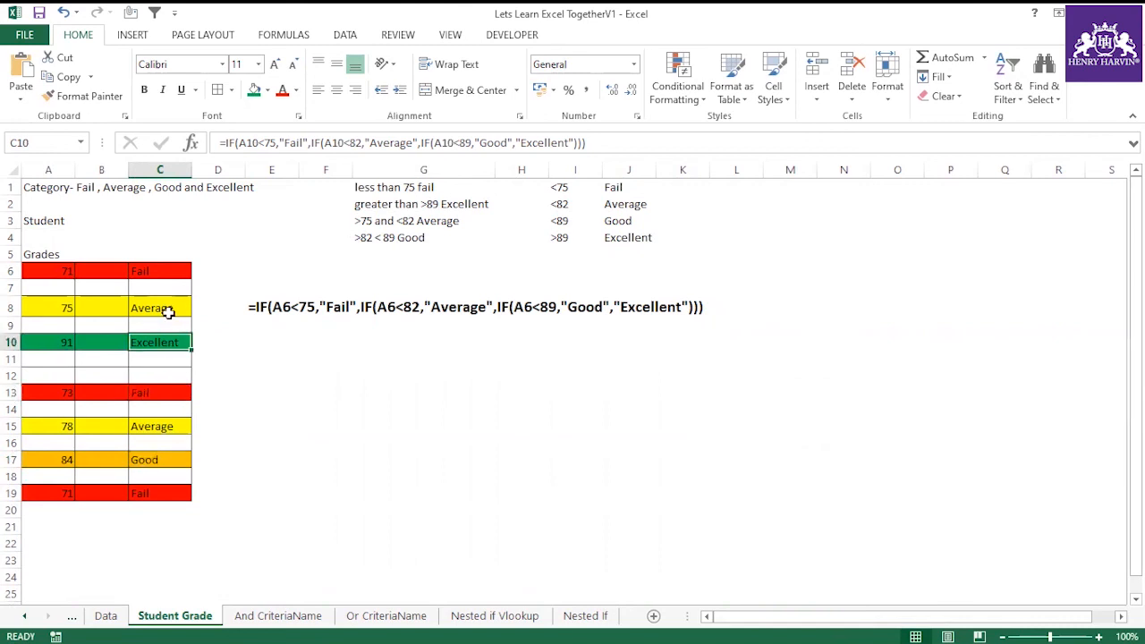
pyautogui.click(168, 310)
pyautogui.moveTo(541, 185); pyautogui.dragTo(631, 237)
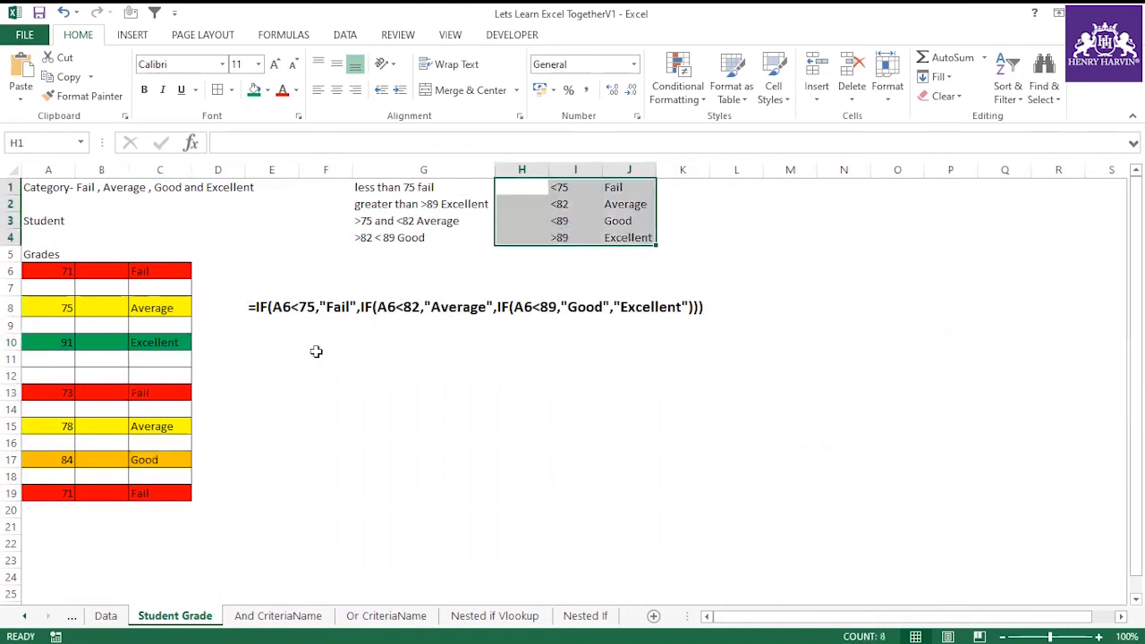
# Step: Insert a blank column before column E, and check the nested IF formula in C6
pyautogui.click(285, 169)
pyautogui.rightClick(285, 168)
pyautogui.click(320, 284)
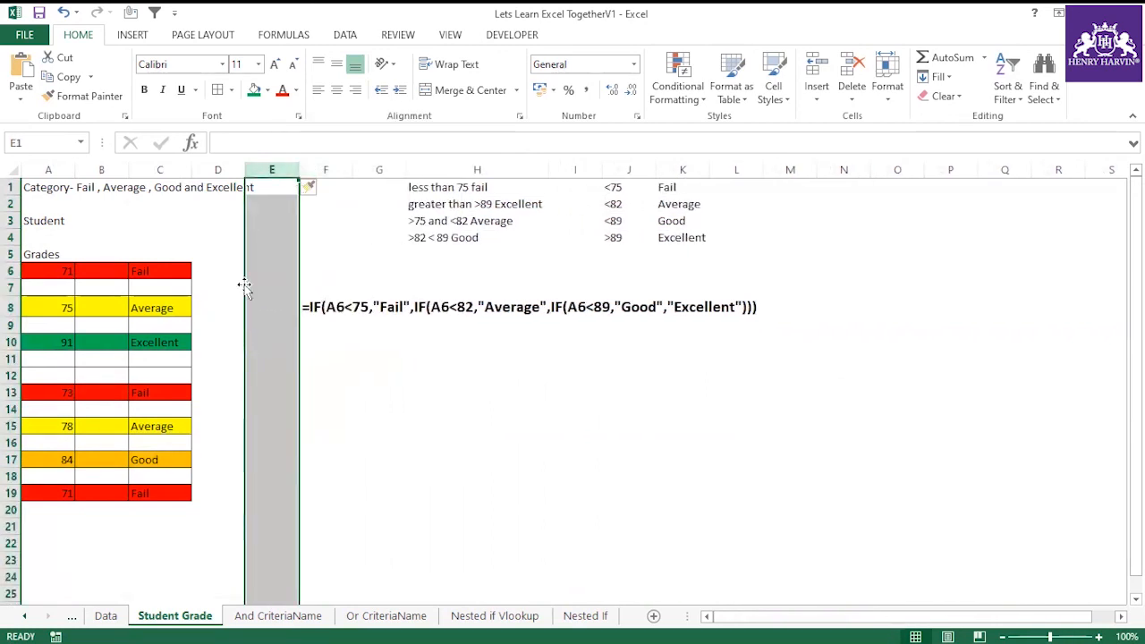
pyautogui.click(222, 271)
pyautogui.click(153, 270)
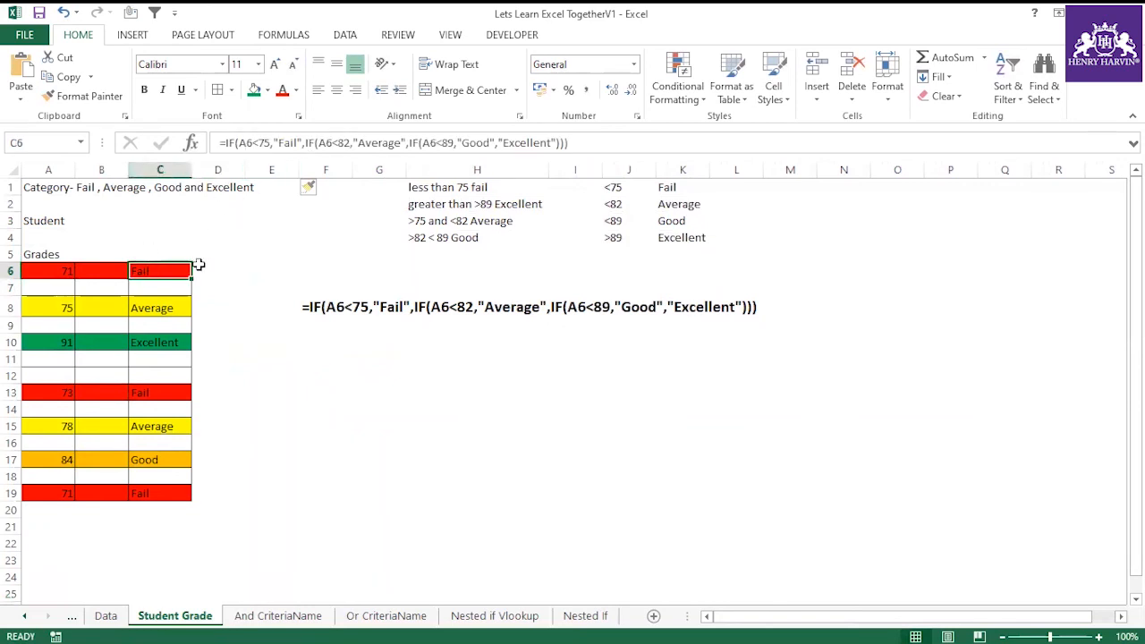
# Step: Enter the heading "nested if" in C5 and "Choose Functions" in D5
pyautogui.click(154, 252)
pyautogui.write('nes')
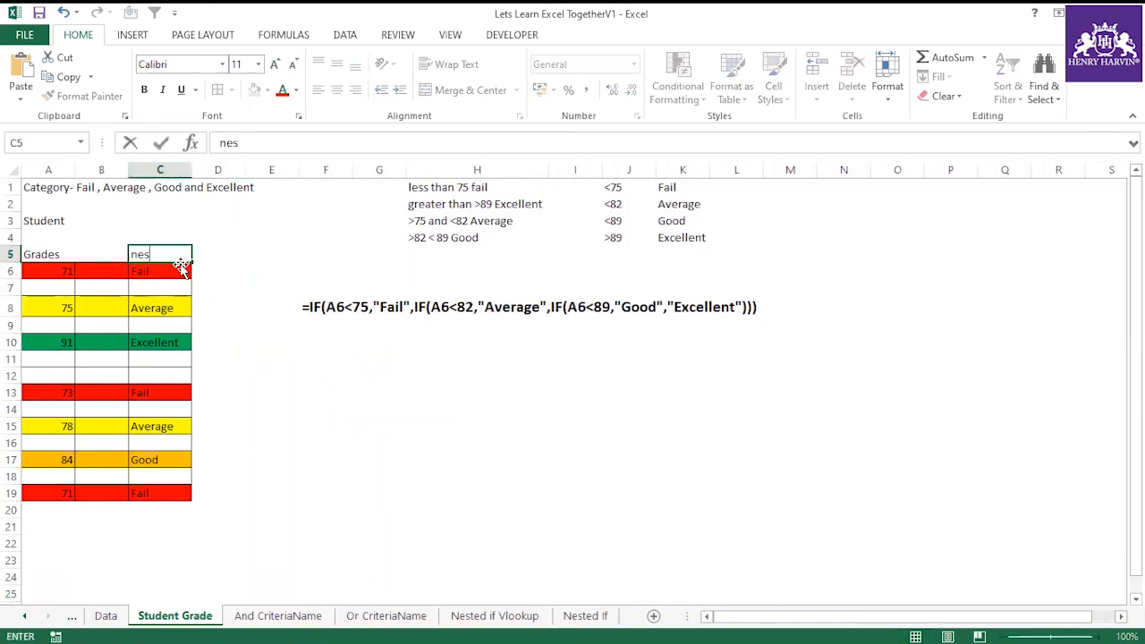
pyautogui.write('ted if')
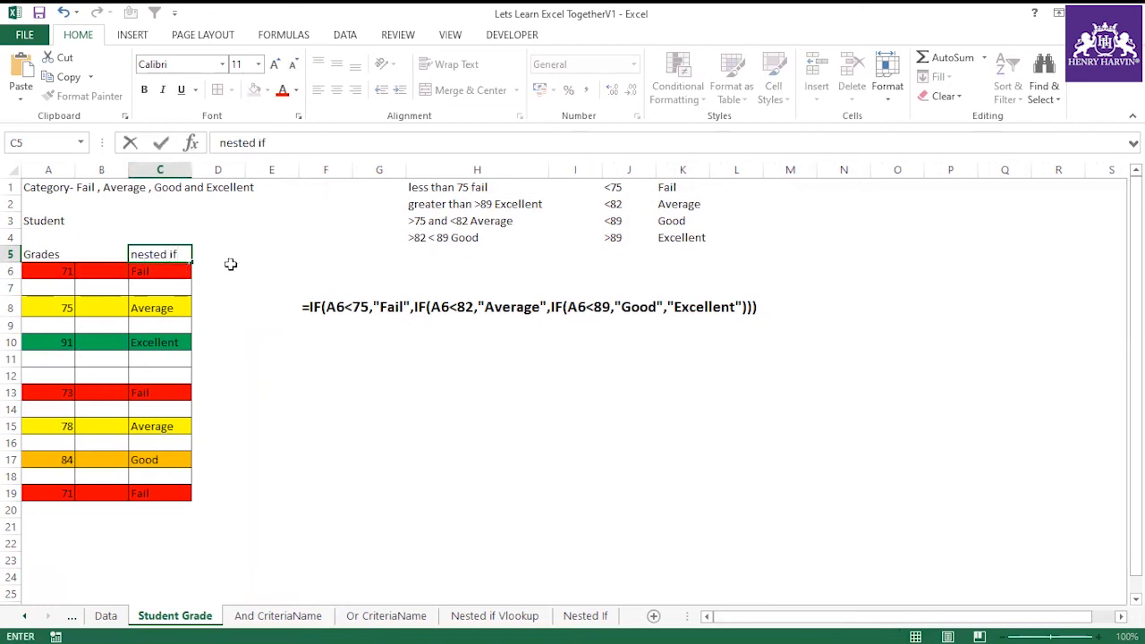
pyautogui.press('Tab')
pyautogui.write('Ch')
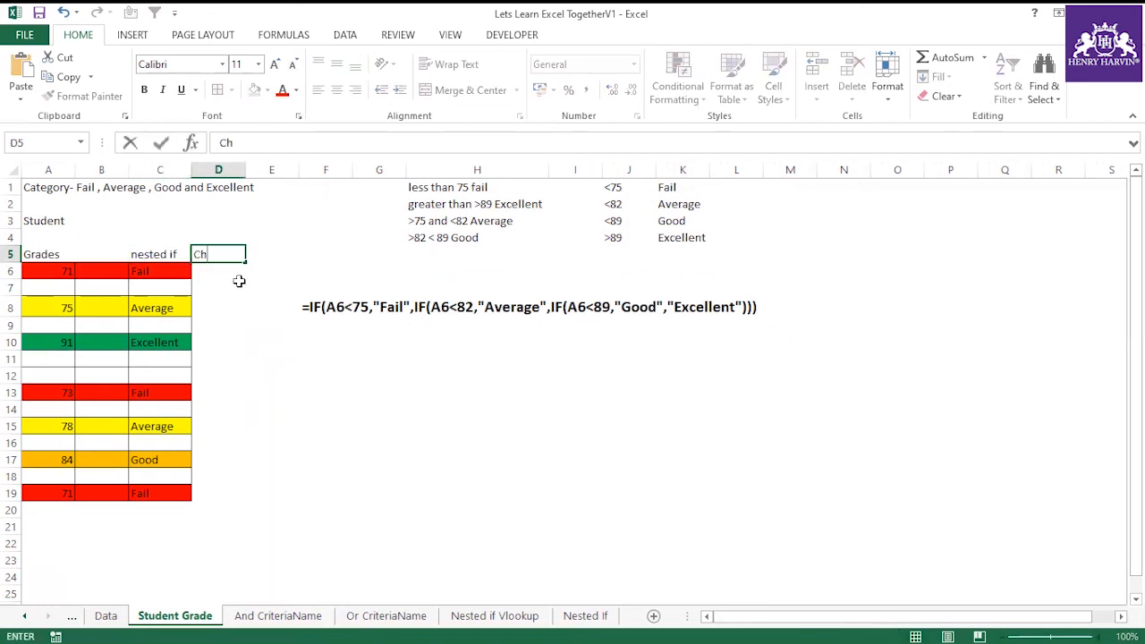
pyautogui.write('oose Functio')
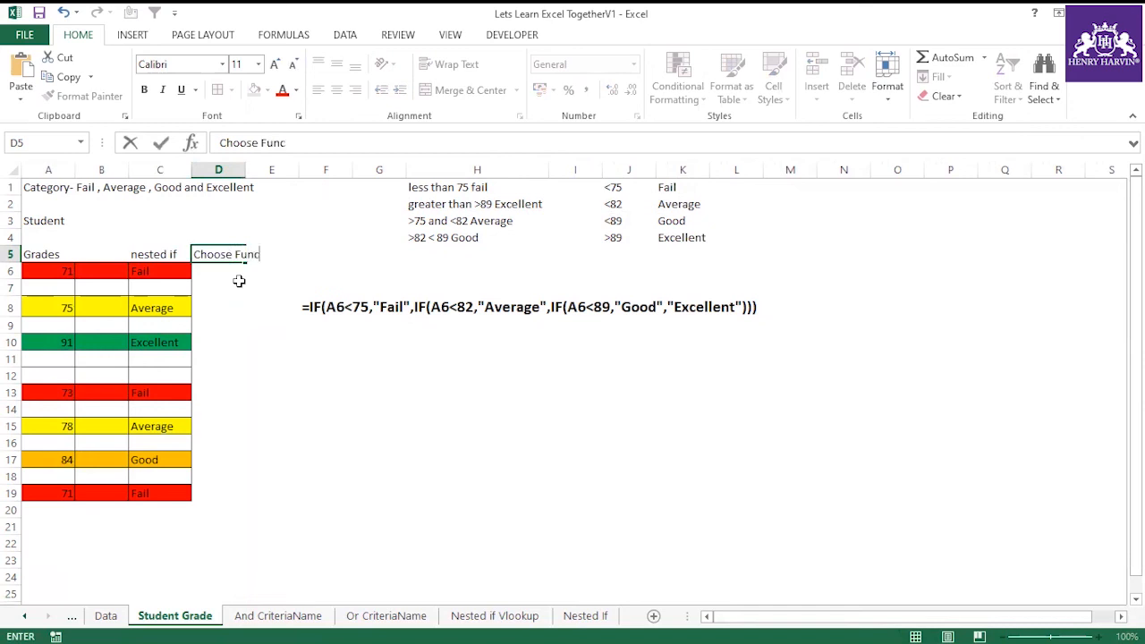
pyautogui.write('ns')
pyautogui.click(256, 340)
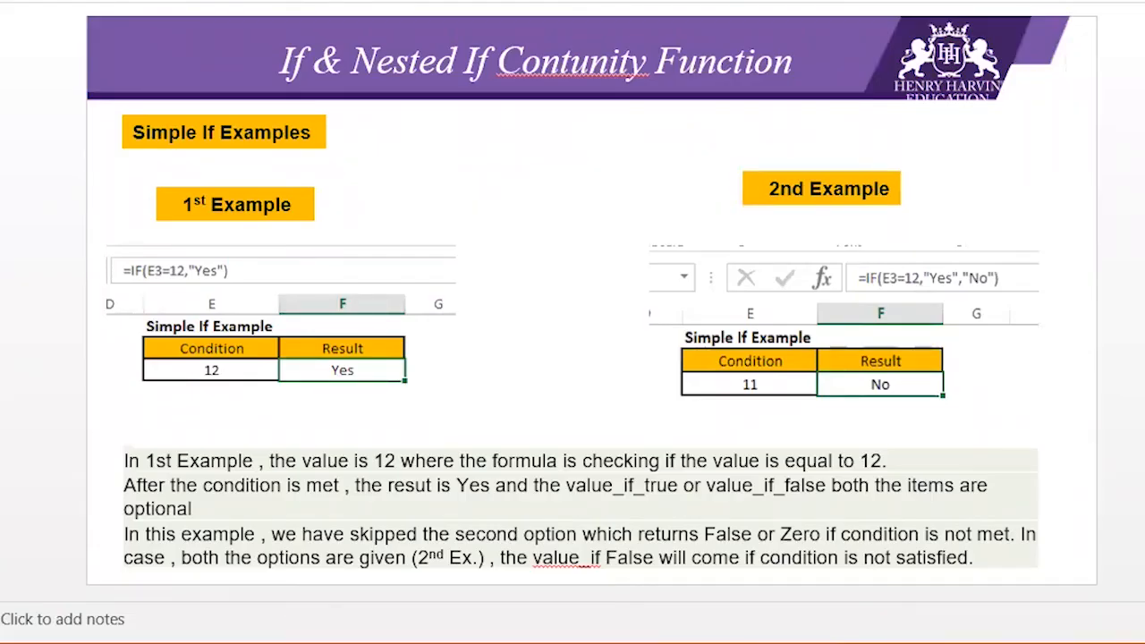
# Step: Consult the CHOOSE function slide in the presentation, and start a CHOOSE formula in D6 of Student Grade with the condition A6<75
pyautogui.press('pagedown')
pyautogui.press('pagedown')
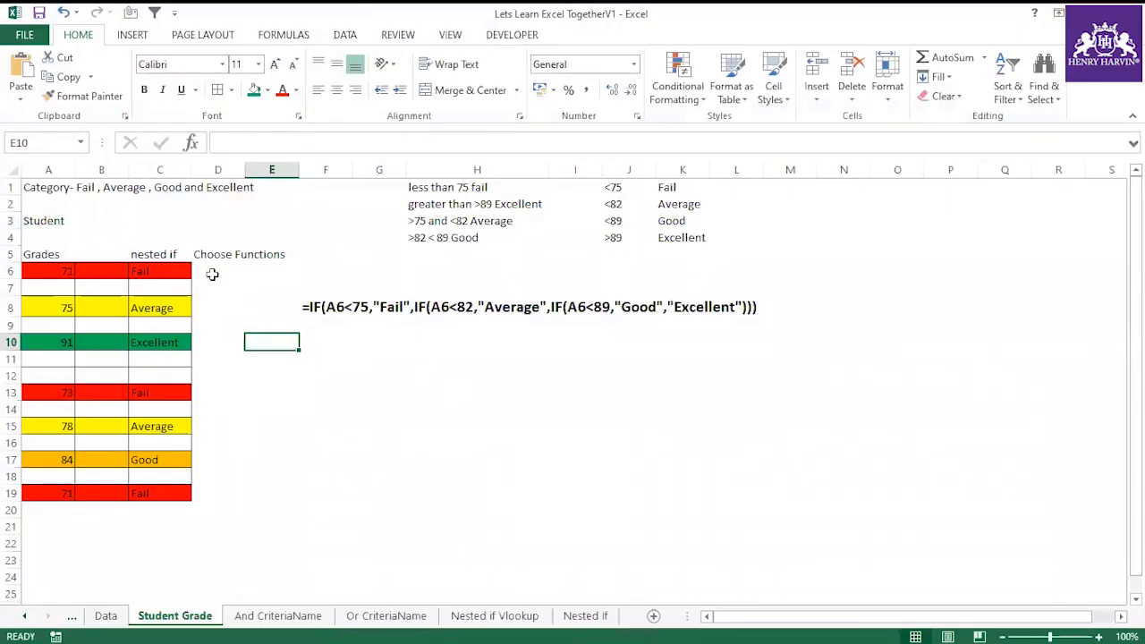
pyautogui.click(222, 272)
pyautogui.write('=choose(')
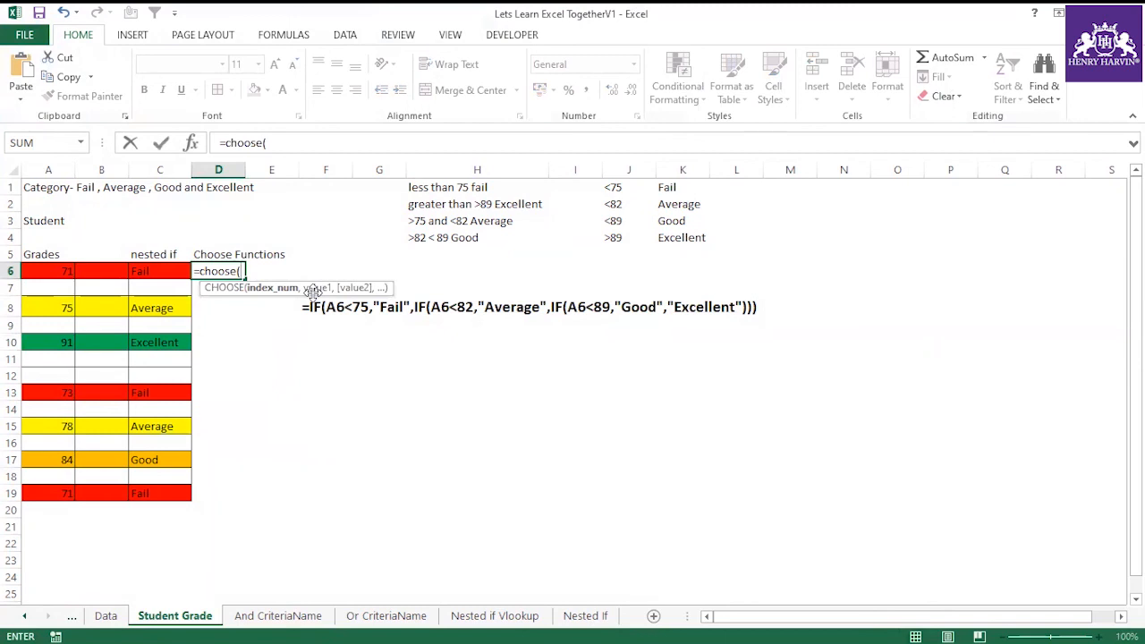
pyautogui.write('(')
pyautogui.click(63, 272)
pyautogui.write('>')
pyautogui.press('BackSpace')
pyautogui.write('<75')
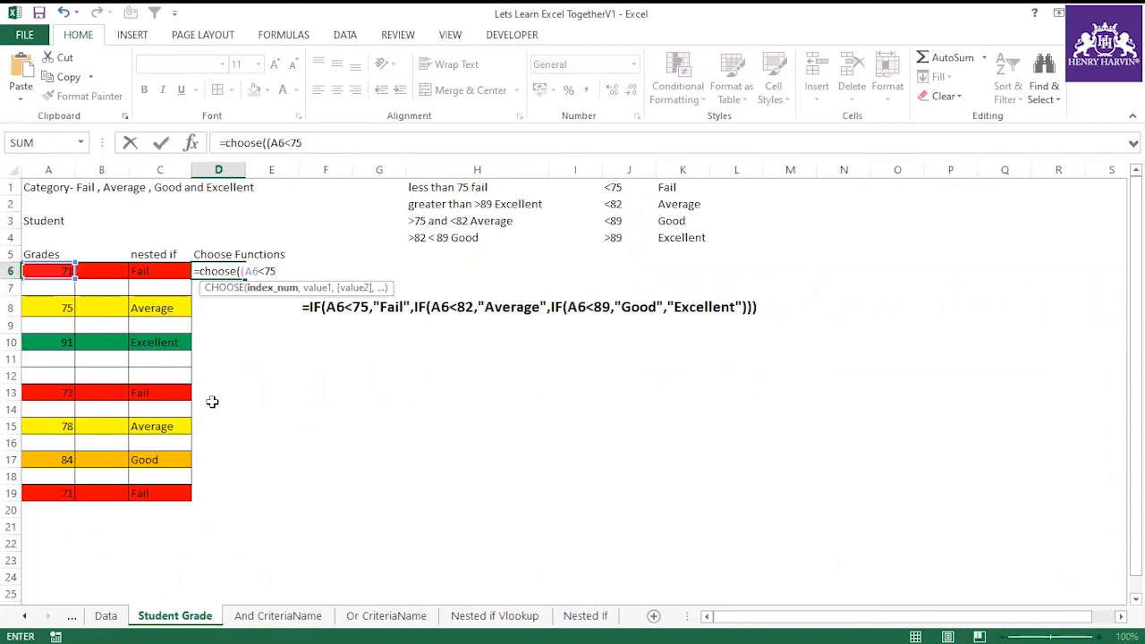
# Step: Add the conditions (A6<82) and (A6<89) to the CHOOSE formula's index sum in D6
pyautogui.write(')+(')
pyautogui.click(67, 271)
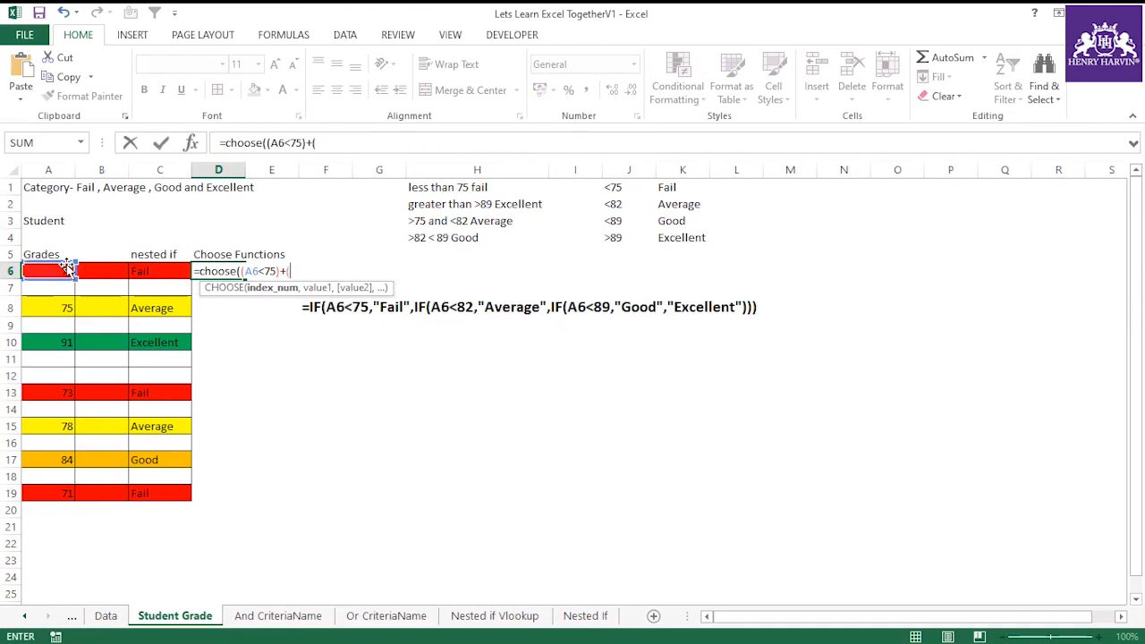
pyautogui.write('<82')
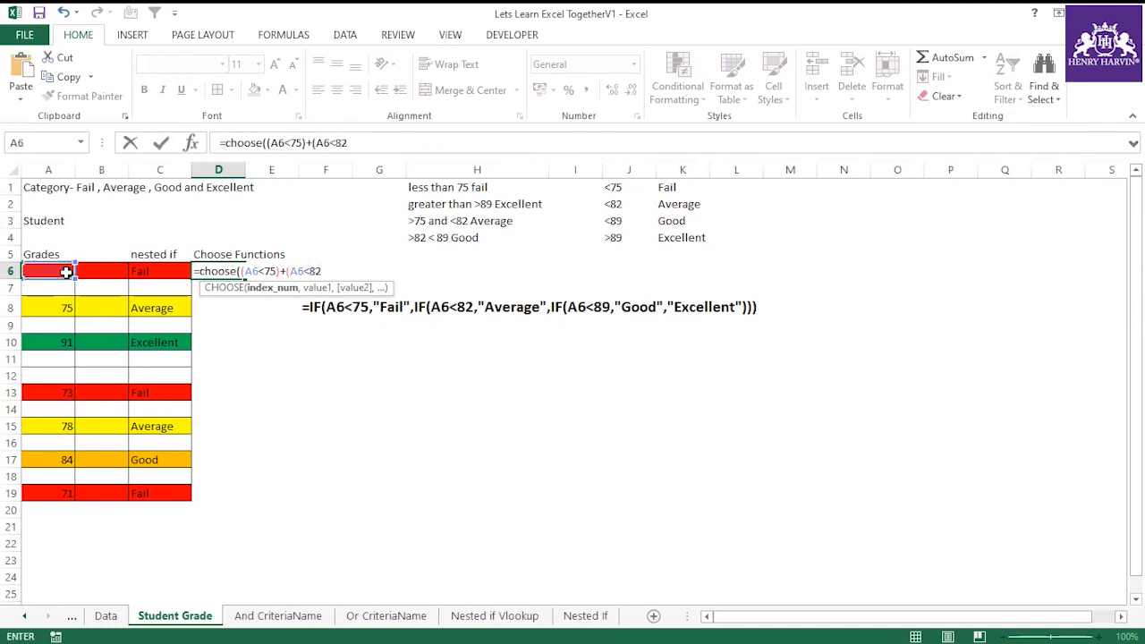
pyautogui.write(')+(')
pyautogui.click(67, 272)
pyautogui.write('<89)')
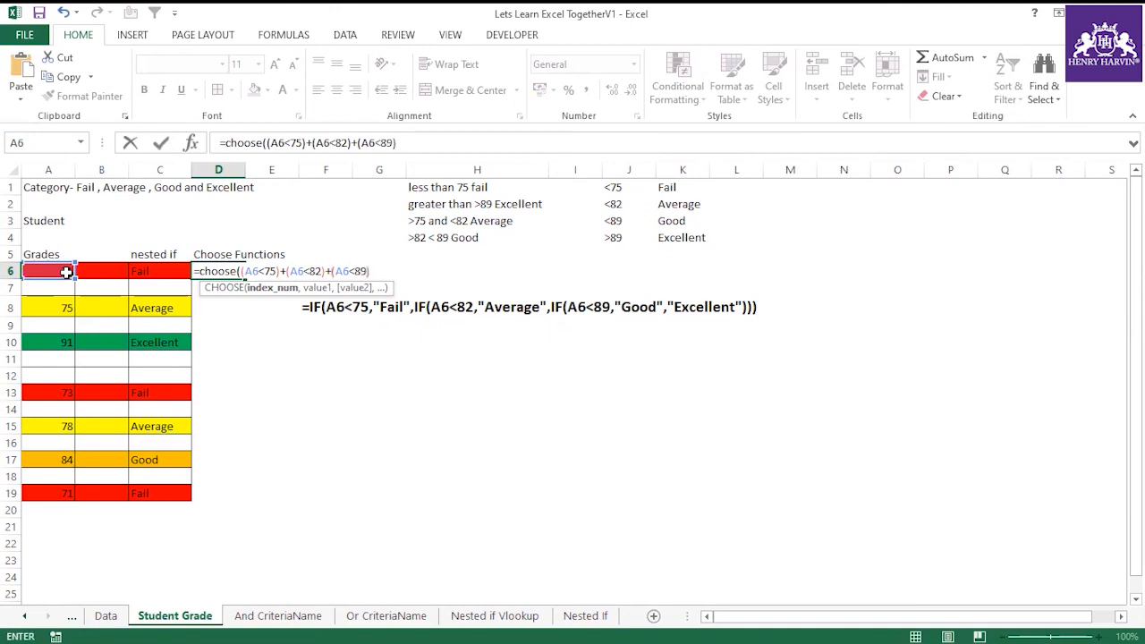
# Step: Add a fourth condition, (A6>89), to the index sum of the CHOOSE formula in D6
pyautogui.write('+(')
pyautogui.click(66, 272)
pyautogui.write('<')
pyautogui.press('BackSpace')
pyautogui.write('>90')
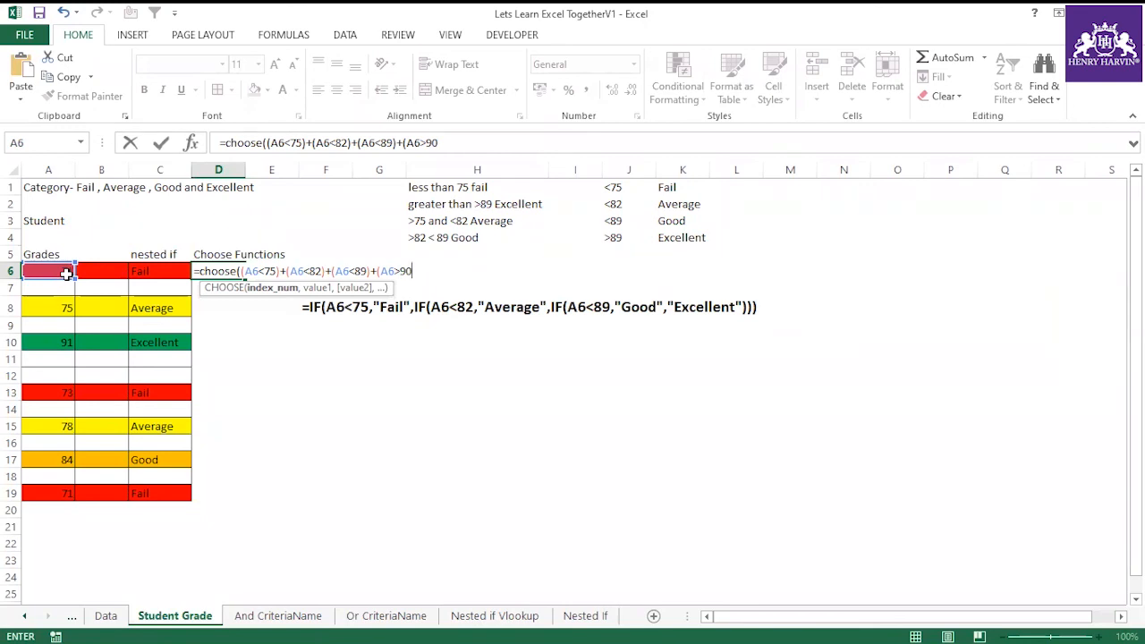
pyautogui.press('BackSpace')
pyautogui.press('BackSpace')
pyautogui.write('89)')
# Step: Change the first three conditions in the D6 CHOOSE formula to greater-than comparisons, checking the syntax against the CHOOSE slide
pyautogui.moveTo(242, 271); pyautogui.dragTo(271, 272)
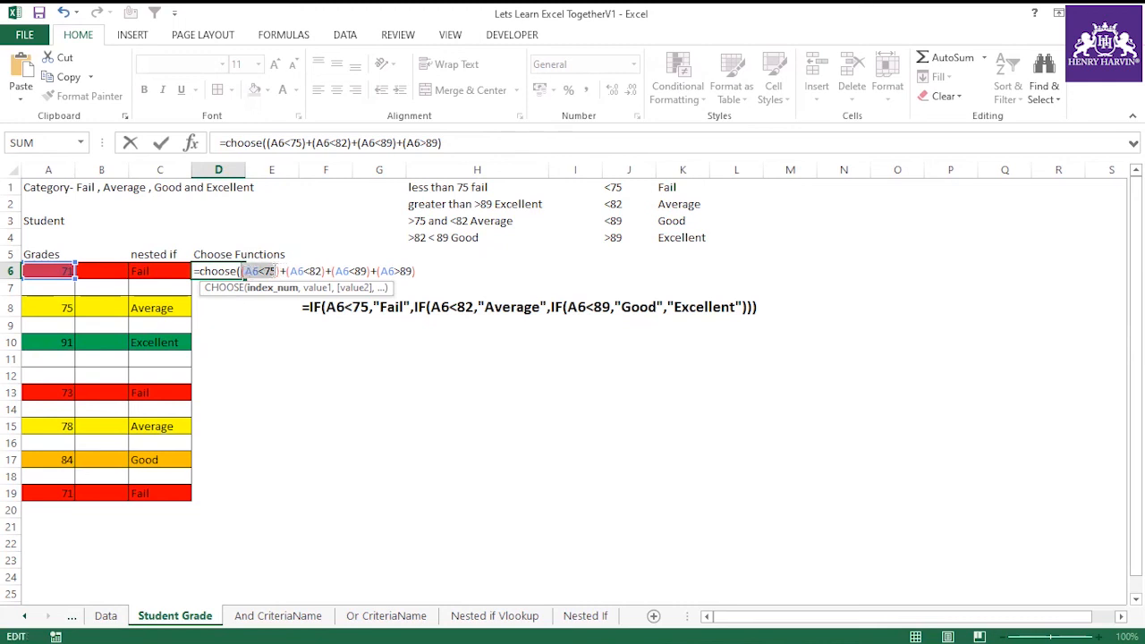
pyautogui.click(262, 271)
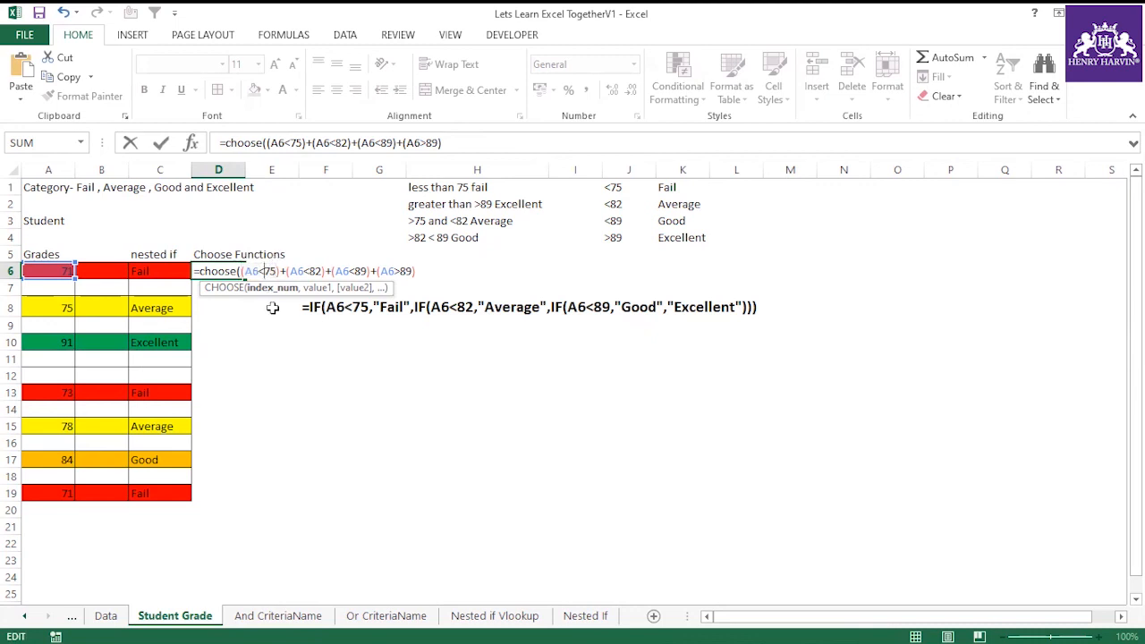
pyautogui.press('BackSpace')
pyautogui.write('>')
pyautogui.hotkey('alt', 'Tab')
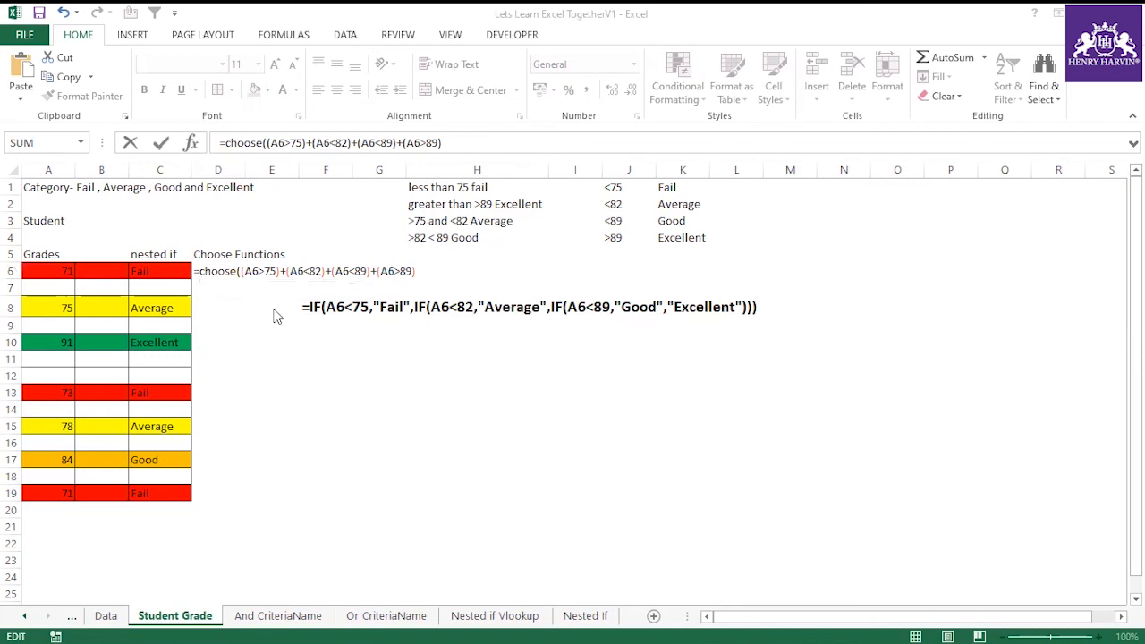
pyautogui.hotkey('alt', 'Tab')
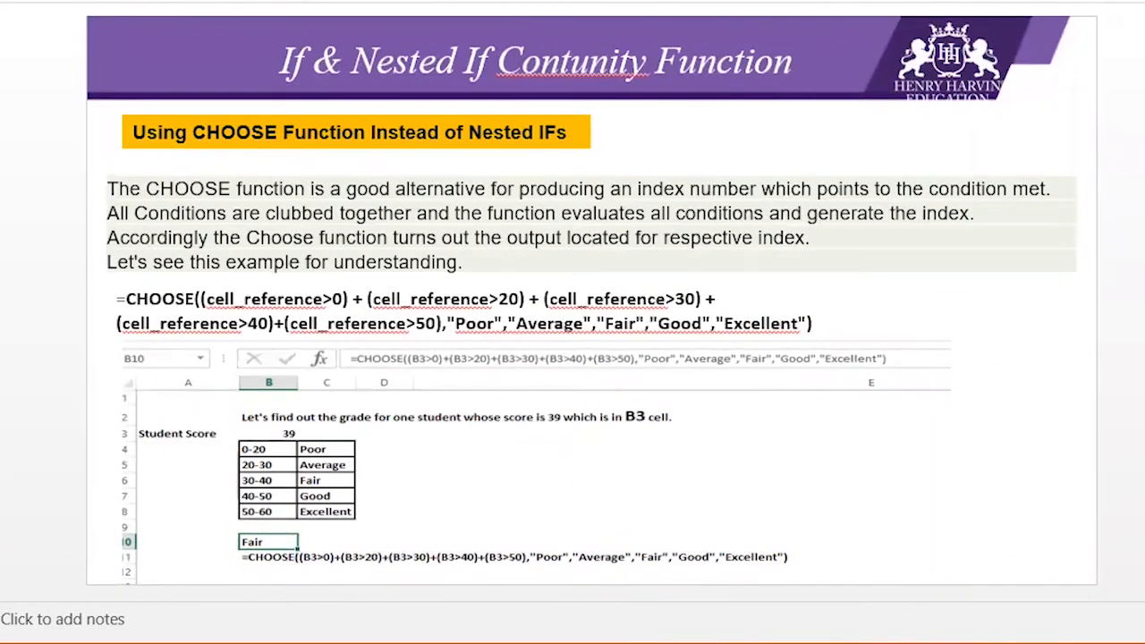
pyautogui.hotkey('alt', 'Tab')
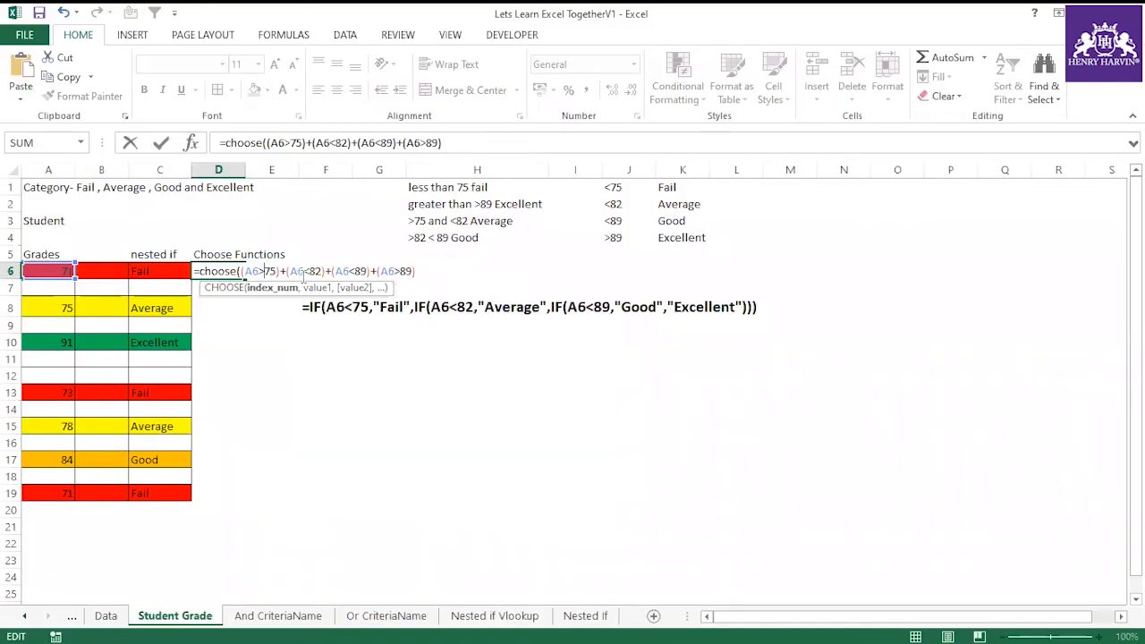
pyautogui.press('BackSpace')
pyautogui.write('>')
pyautogui.click(355, 271)
pyautogui.press('BackSpace')
pyautogui.write('>')
# Step: Set the first condition's threshold in the D6 formula to 0 and the second condition's threshold to 75
pyautogui.click(276, 272)
pyautogui.press('BackSpace')
pyautogui.press('BackSpace')
pyautogui.write('0')
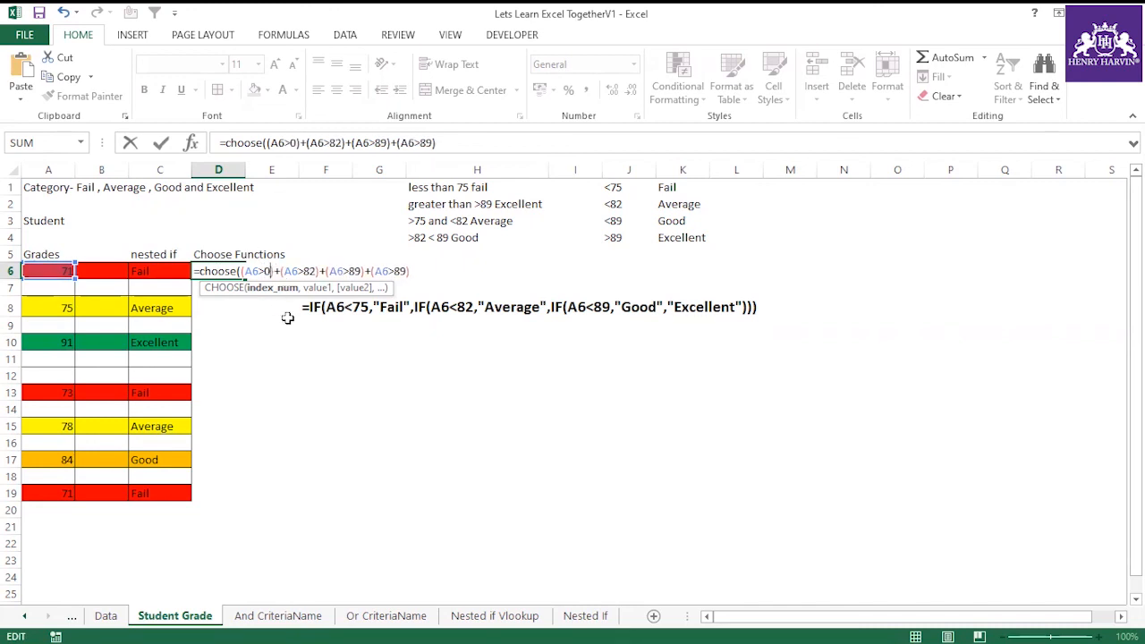
pyautogui.click(317, 271)
pyautogui.press('BackSpace')
pyautogui.press('BackSpace')
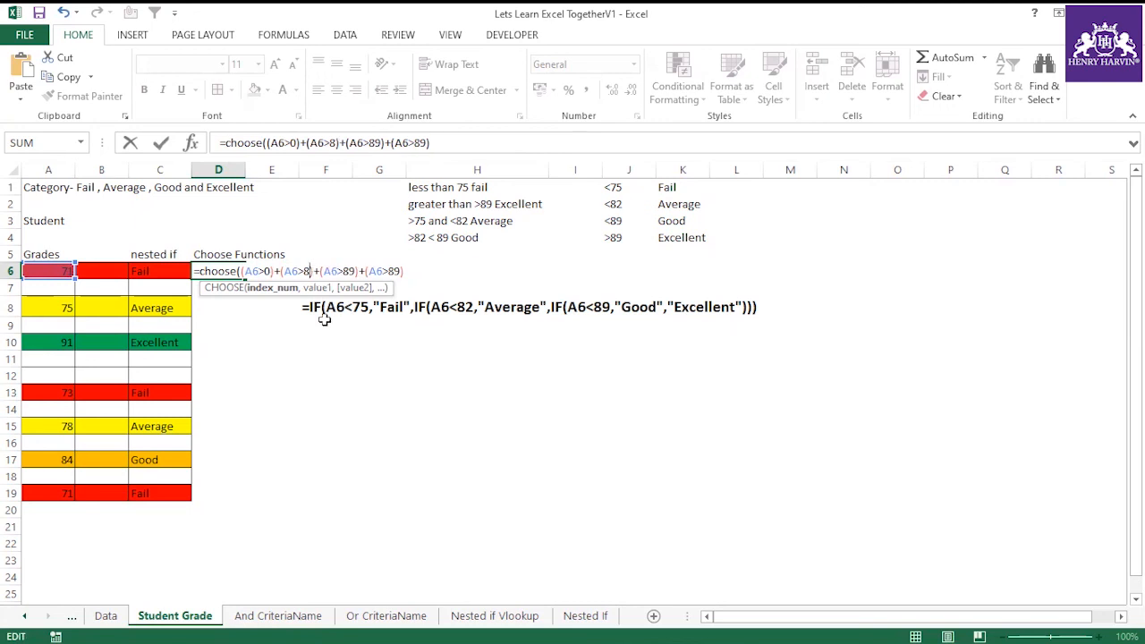
pyautogui.write('75')
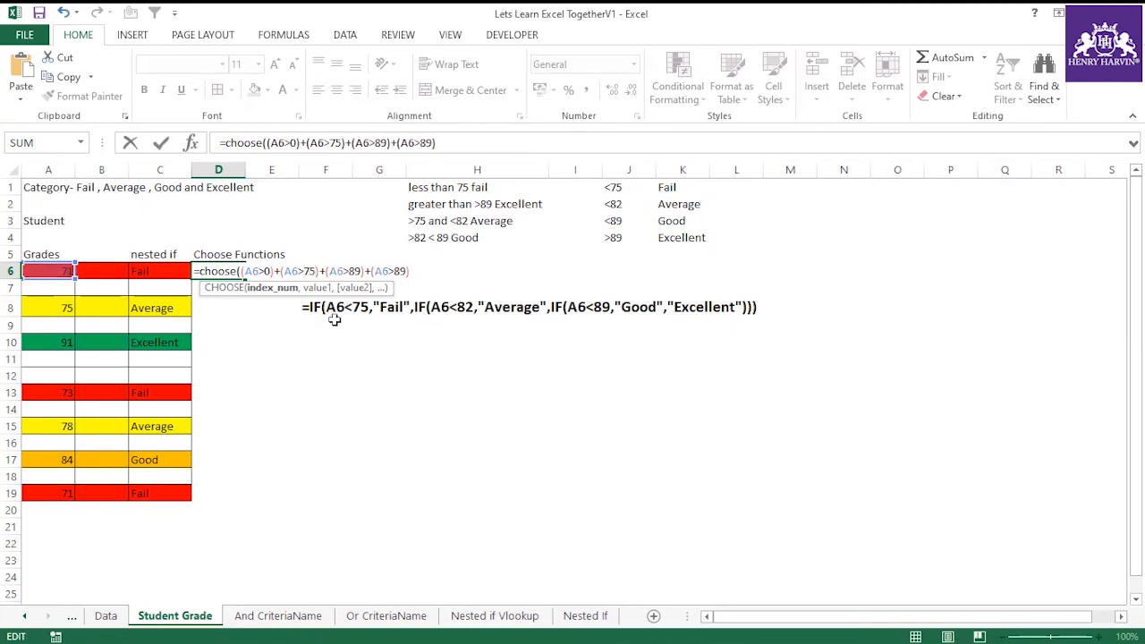
# Step: Set the third threshold to 82 and complete the D6 formula with the results "Fail", "Average", "Good" and "Excellent"
pyautogui.click(361, 271)
pyautogui.press('BackSpace')
pyautogui.press('BackSpace')
pyautogui.write('82,"Fail","Average",')
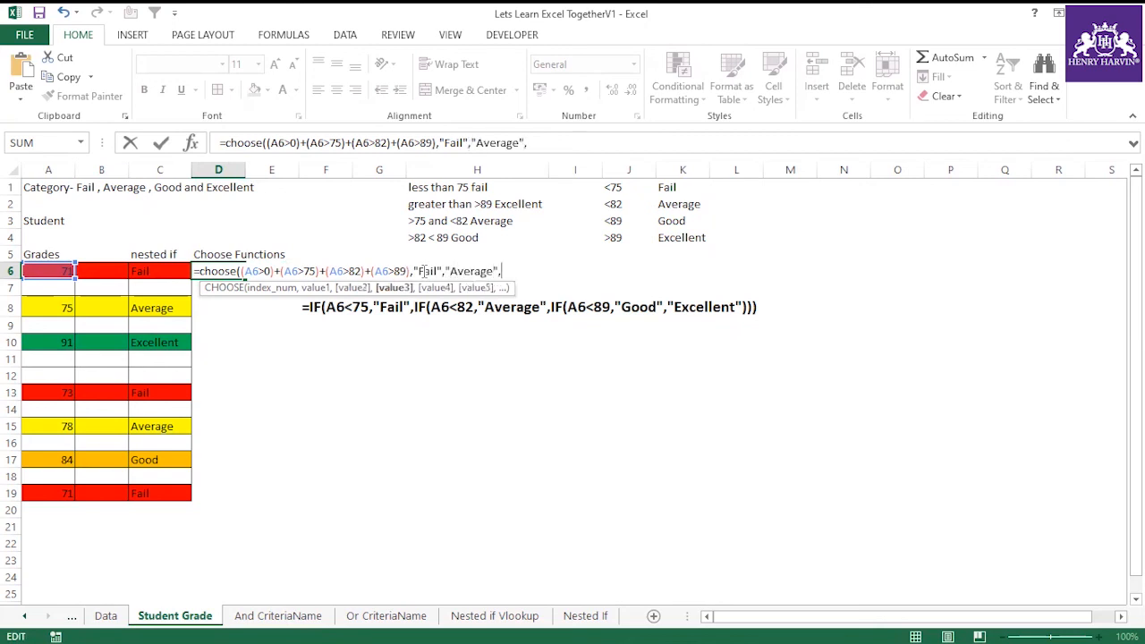
pyautogui.write('"Good"')
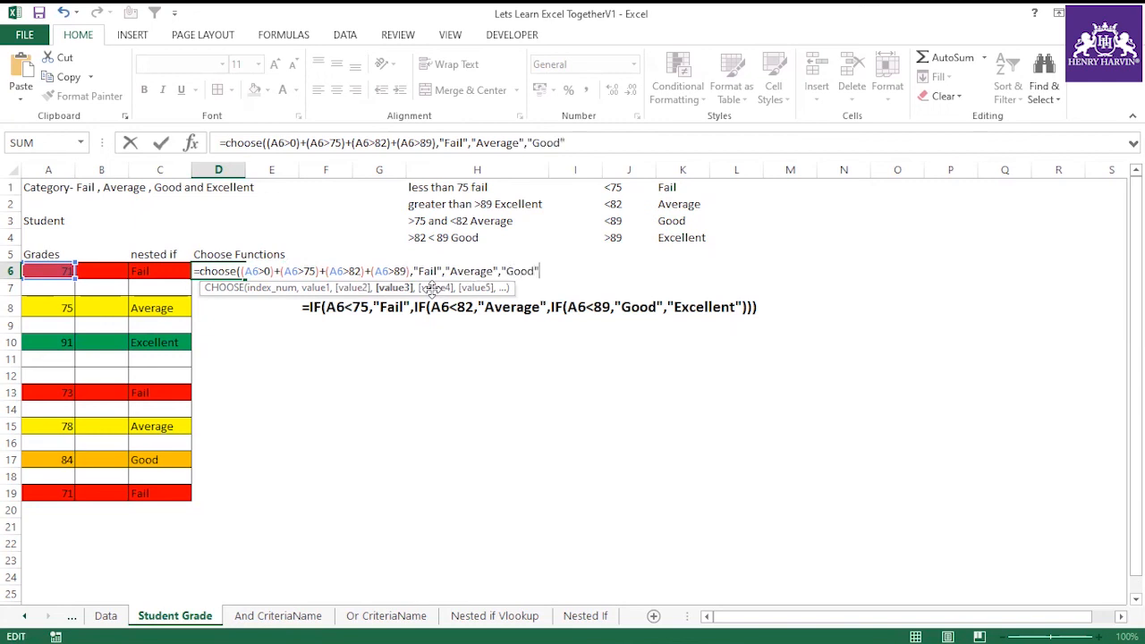
pyautogui.write(',"Exc')
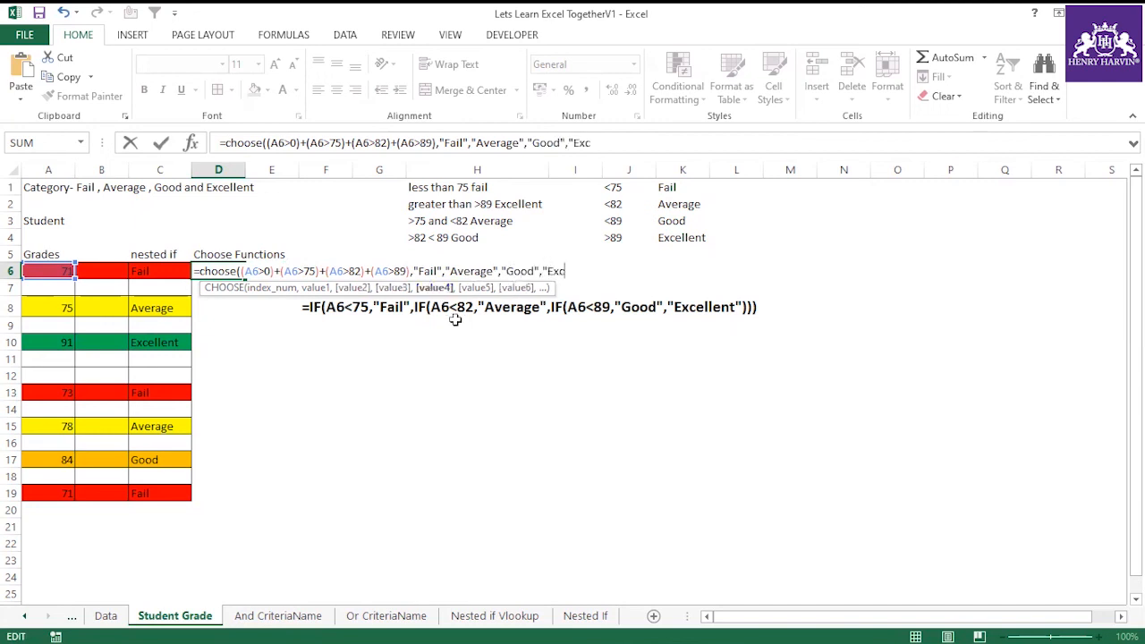
pyautogui.write('ellent")')
pyautogui.press('Return')
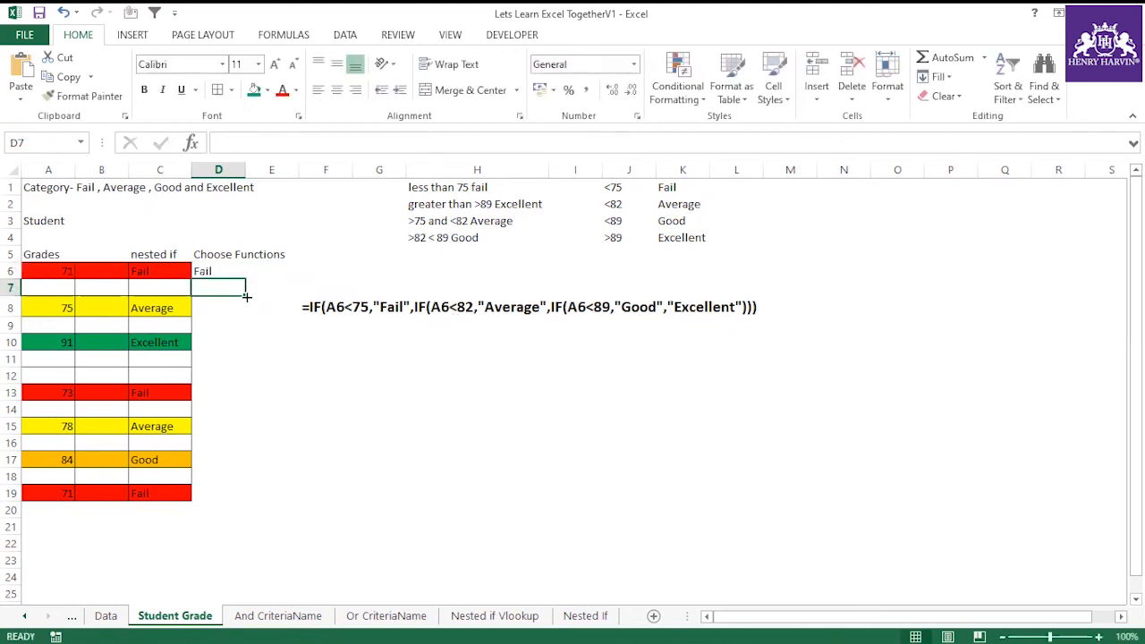
# Step: Copy the CHOOSE formula from D6 down to D8 and clear D7
pyautogui.click(217, 270)
pyautogui.moveTo(245, 279); pyautogui.dragTo(239, 309)
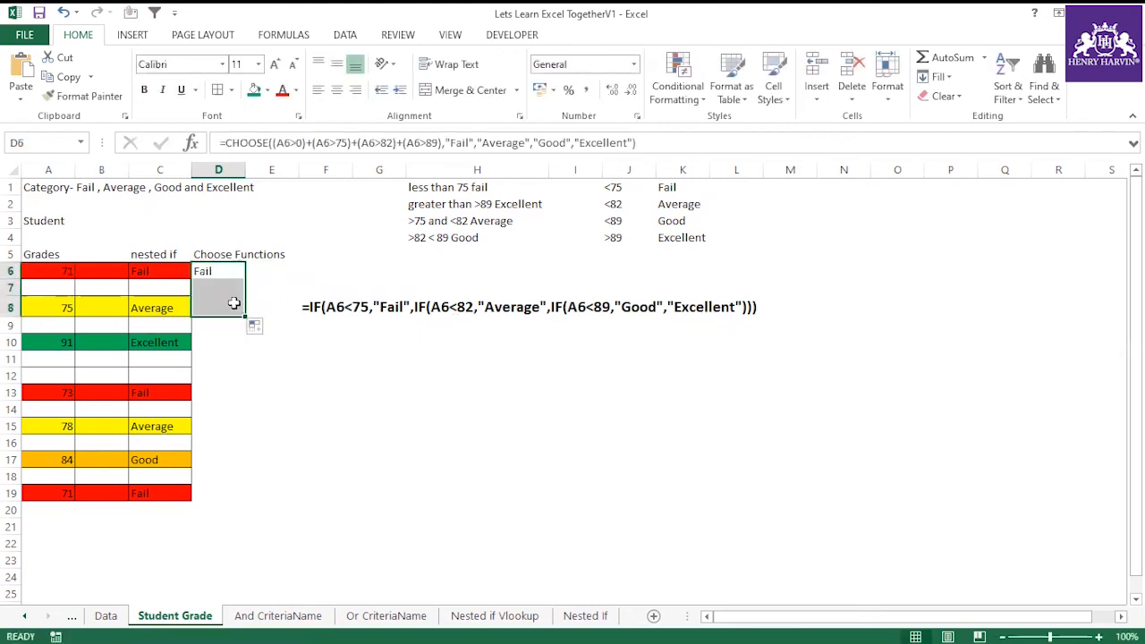
pyautogui.click(221, 291)
pyautogui.press('Delete')
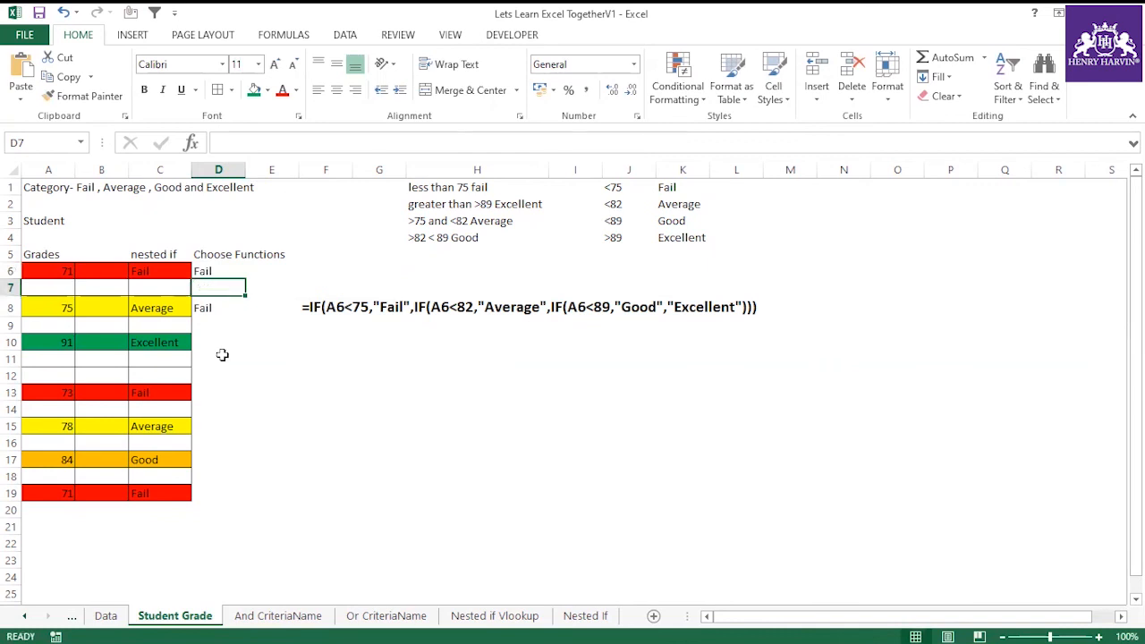
# Step: Copy the CHOOSE formula from D6 down through D19
pyautogui.click(224, 353)
pyautogui.click(225, 304)
pyautogui.click(208, 271)
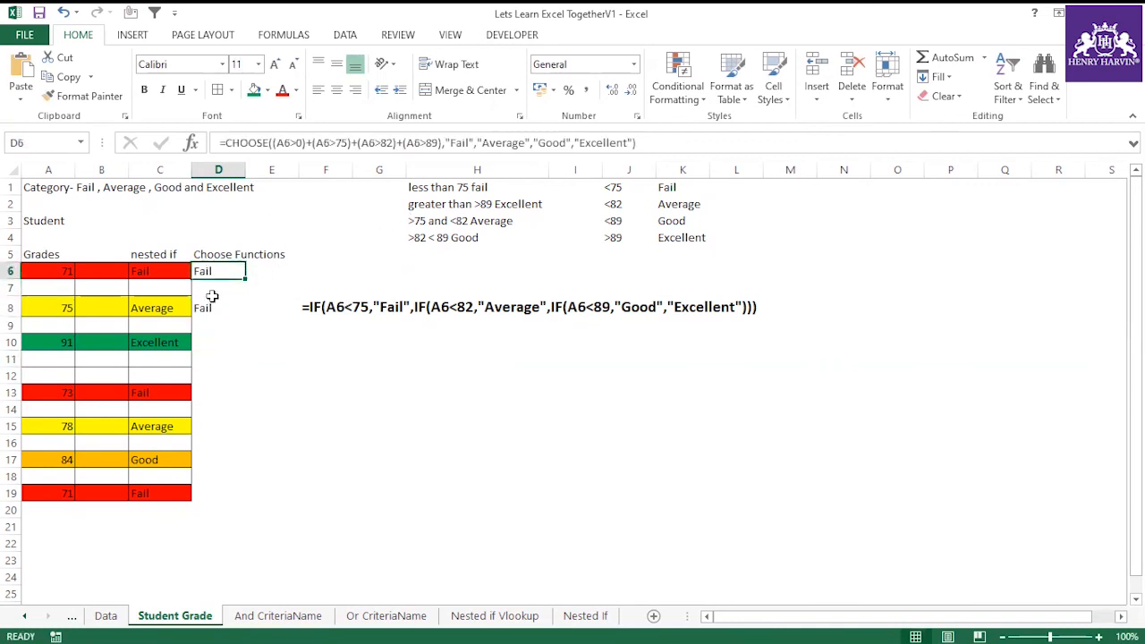
pyautogui.moveTo(244, 279); pyautogui.dragTo(230, 499)
# Step: Clear the formulas beside the blank grade rows in D7, D9, D11, D12, D14, D16 and D18
pyautogui.click(212, 288)
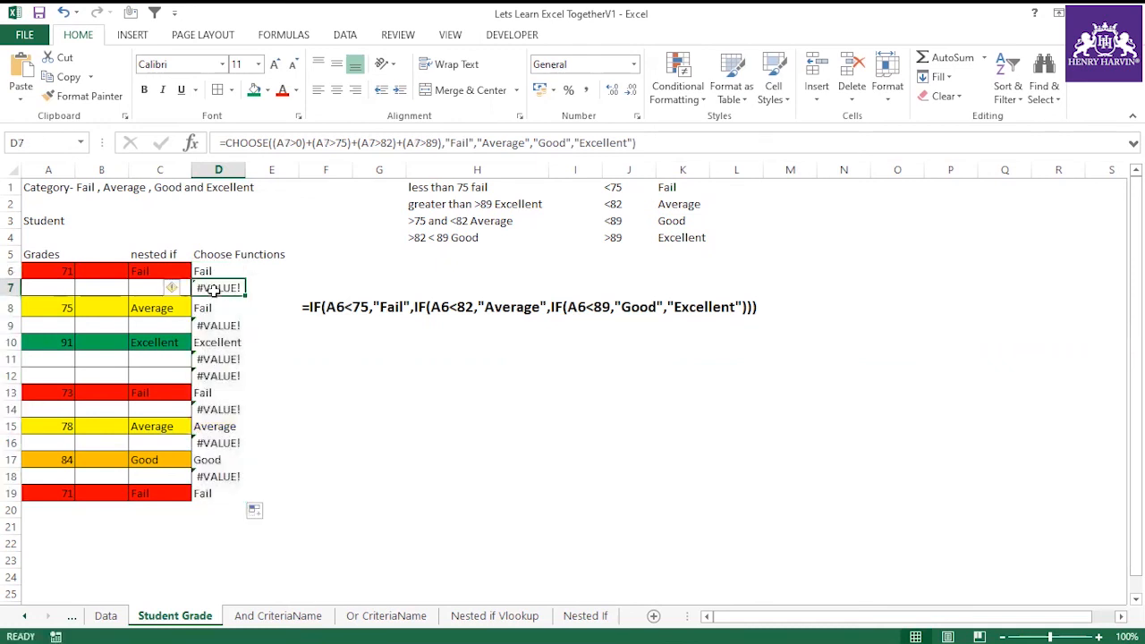
pyautogui.press('Delete')
pyautogui.click(219, 326)
pyautogui.press('Delete')
pyautogui.click(219, 359)
pyautogui.press('Delete')
pyautogui.click(221, 376)
pyautogui.press('Delete')
pyautogui.click(224, 409)
pyautogui.press('Delete')
pyautogui.click(228, 442)
pyautogui.press('Delete')
pyautogui.click(232, 474)
pyautogui.press('Delete')
pyautogui.click(269, 508)
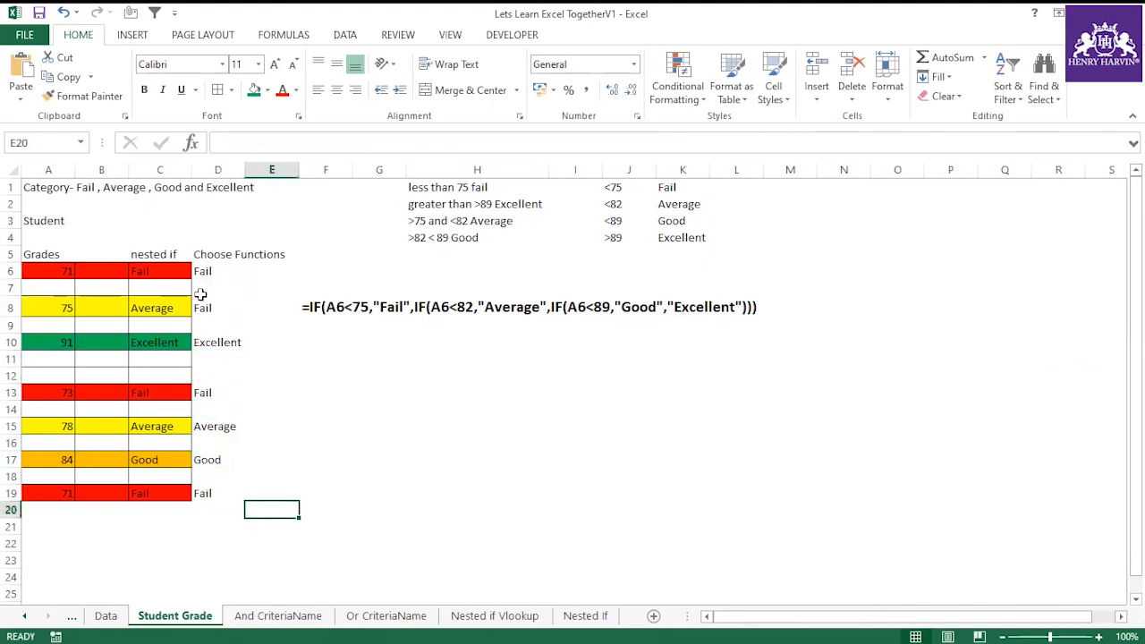
# Step: Compare the nested IF formula in C6 with the CHOOSE formulas in column D from D6 to D19
pyautogui.click(158, 269)
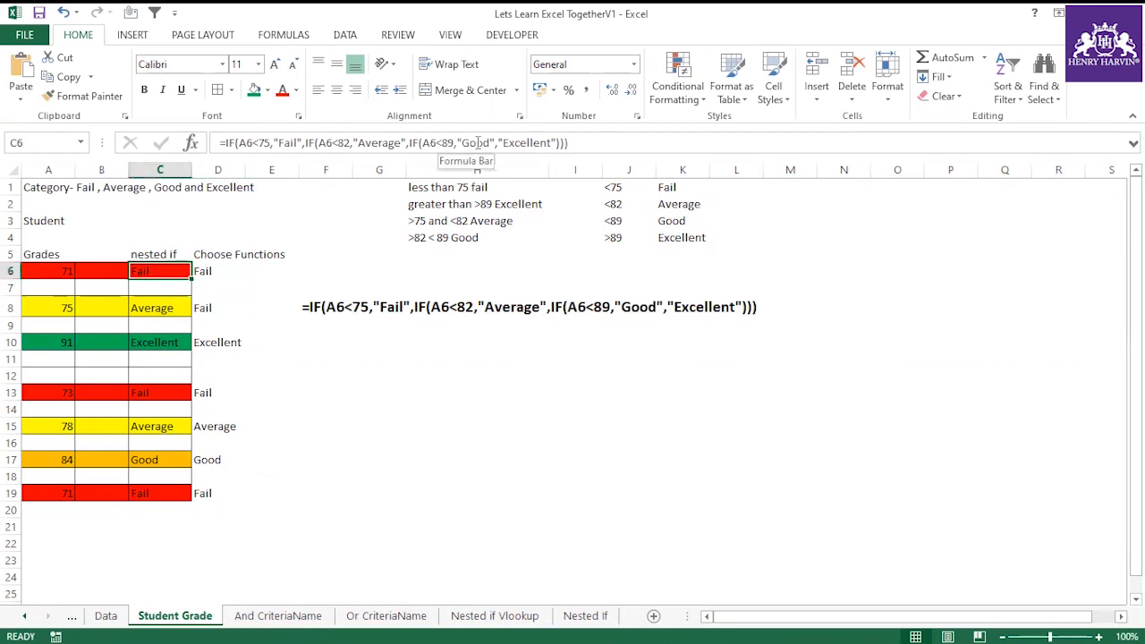
pyautogui.click(225, 270)
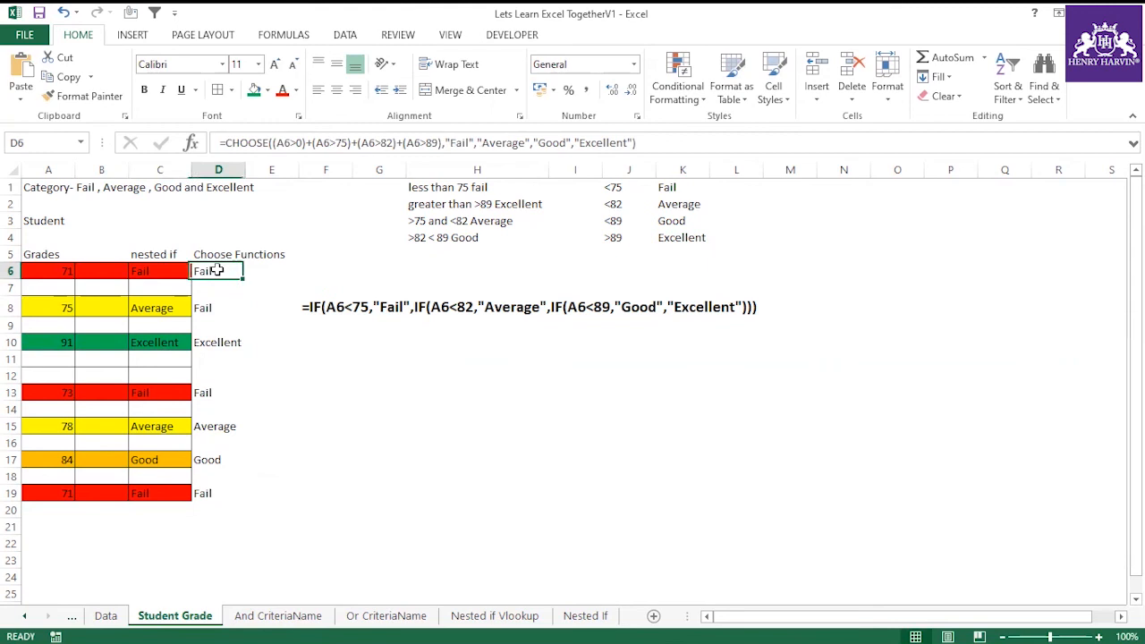
pyautogui.click(226, 341)
pyautogui.click(209, 394)
pyautogui.click(223, 427)
pyautogui.click(226, 458)
pyautogui.click(223, 493)
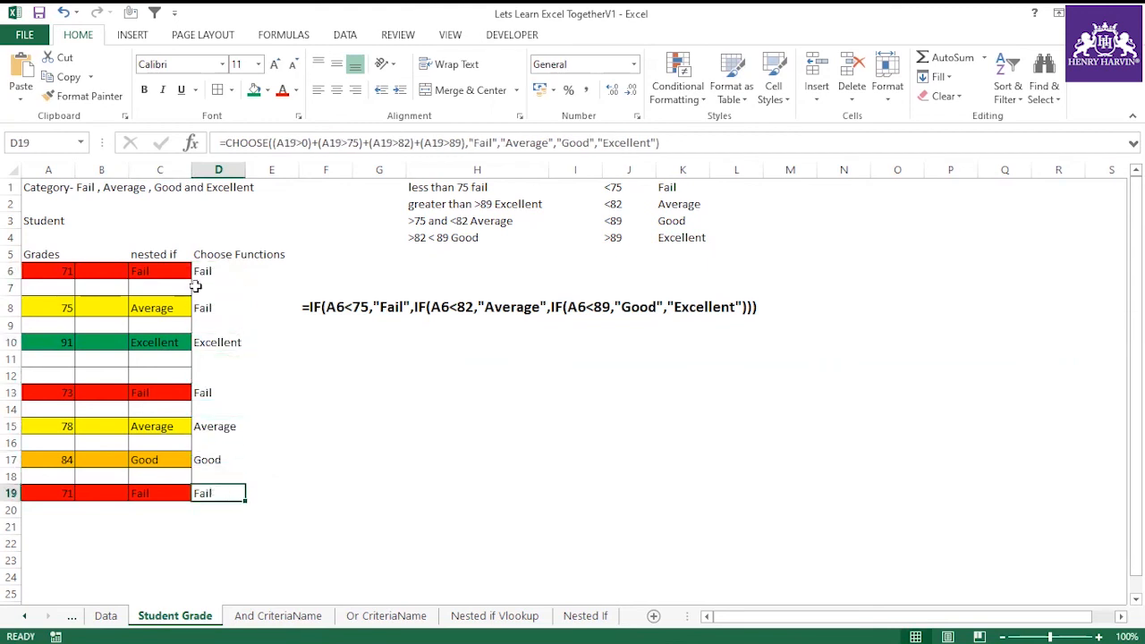
# Step: Review the results in D6:D19 and compare the row 8 formulas in C8 and D8
pyautogui.moveTo(198, 270); pyautogui.dragTo(231, 489)
pyautogui.click(273, 363)
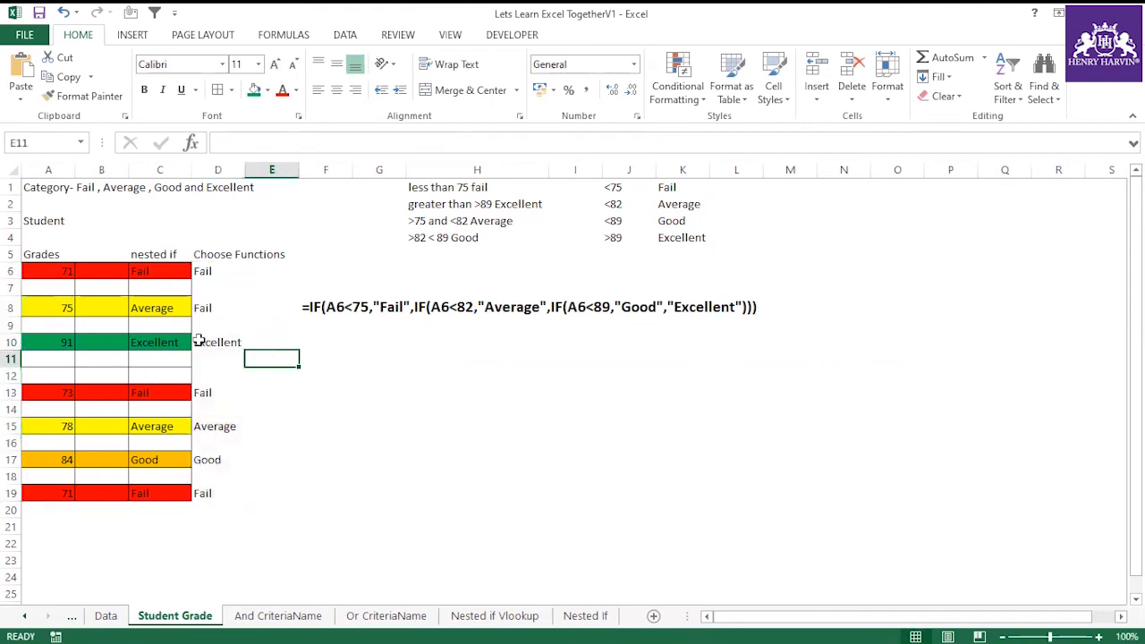
pyautogui.click(163, 306)
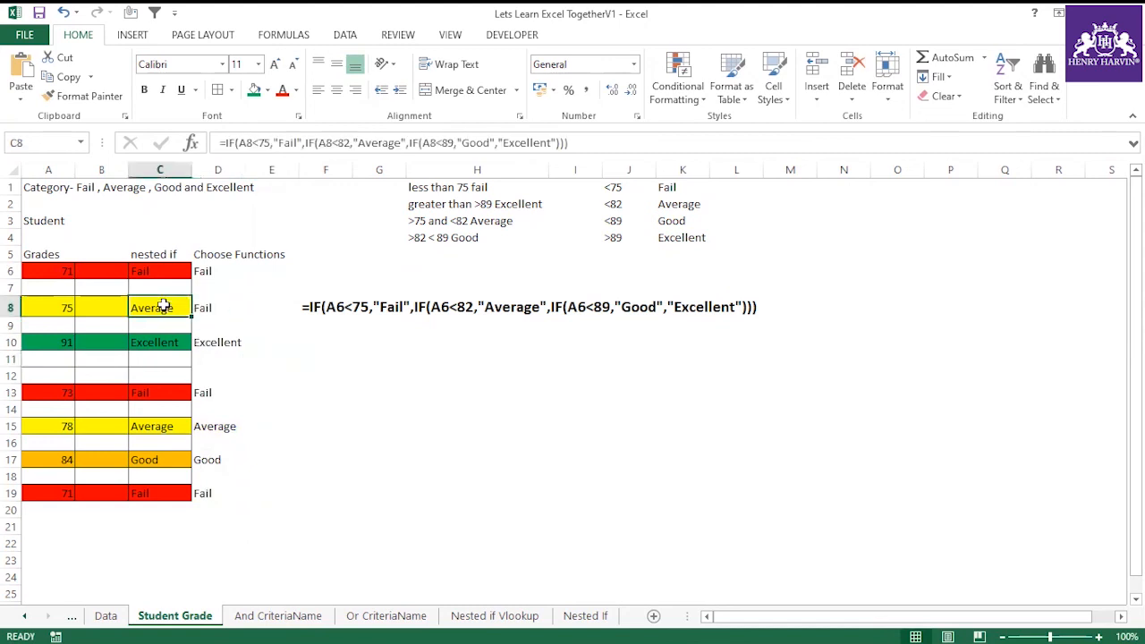
pyautogui.click(204, 306)
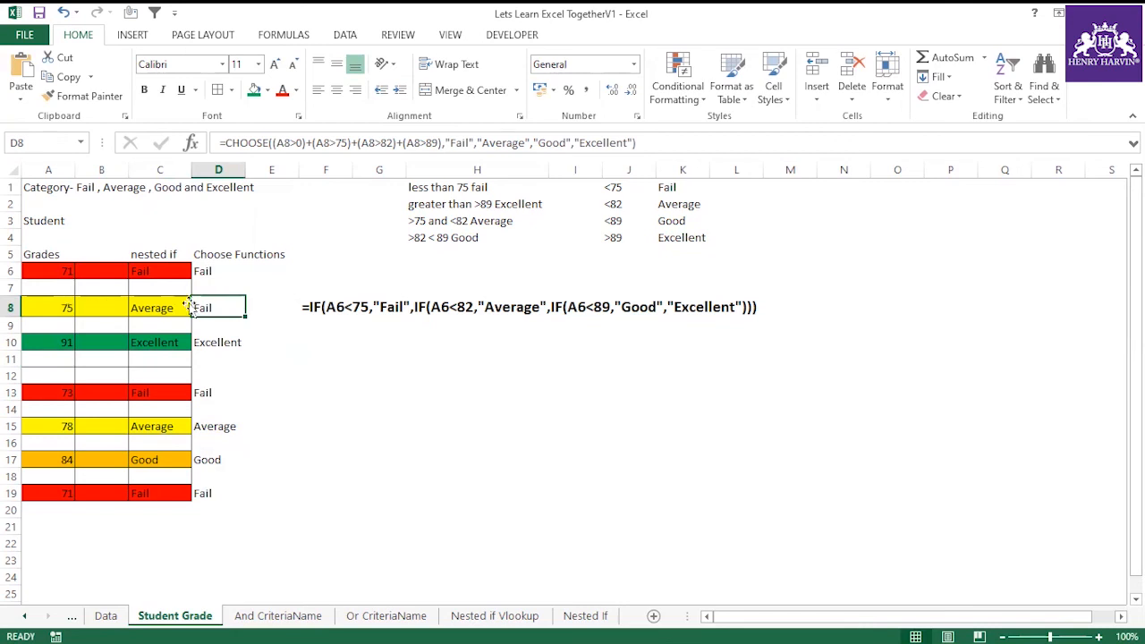
# Step: Fill A6:D6 with red so the CHOOSE result in D6 matches the colour of its row
pyautogui.moveTo(215, 271); pyautogui.dragTo(220, 497)
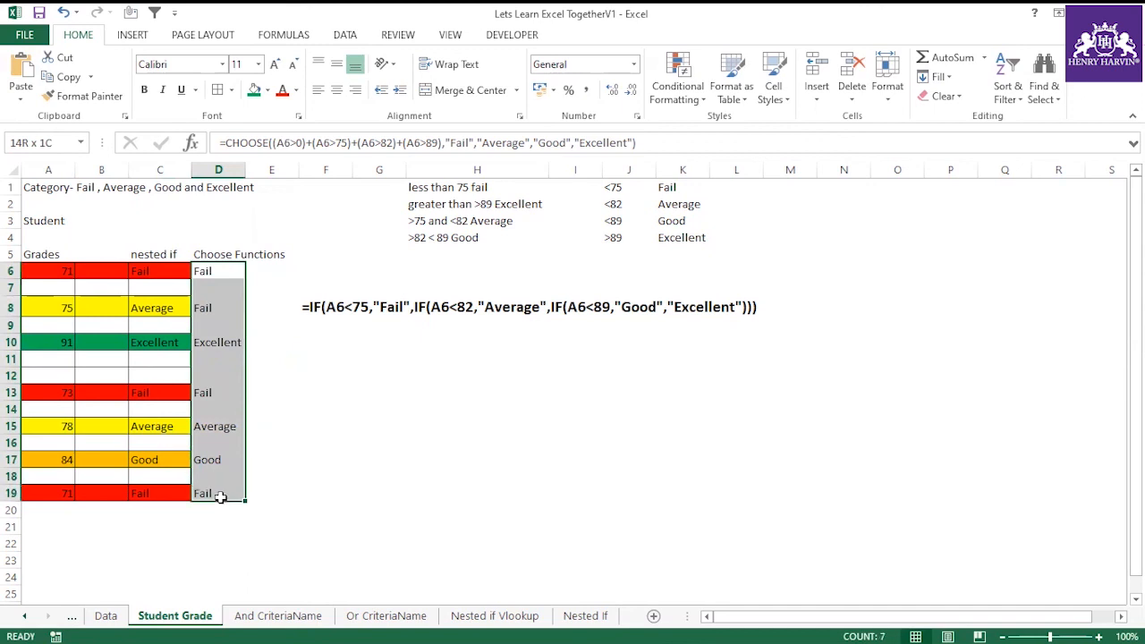
pyautogui.click(212, 275)
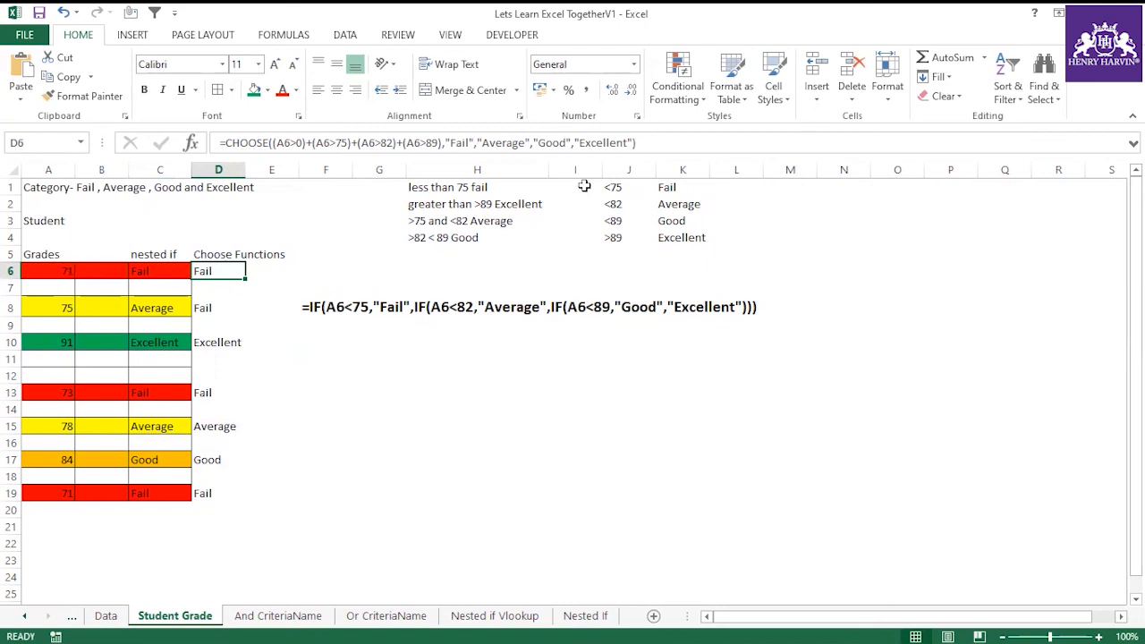
pyautogui.click(612, 186)
pyautogui.moveTo(49, 271); pyautogui.dragTo(204, 273)
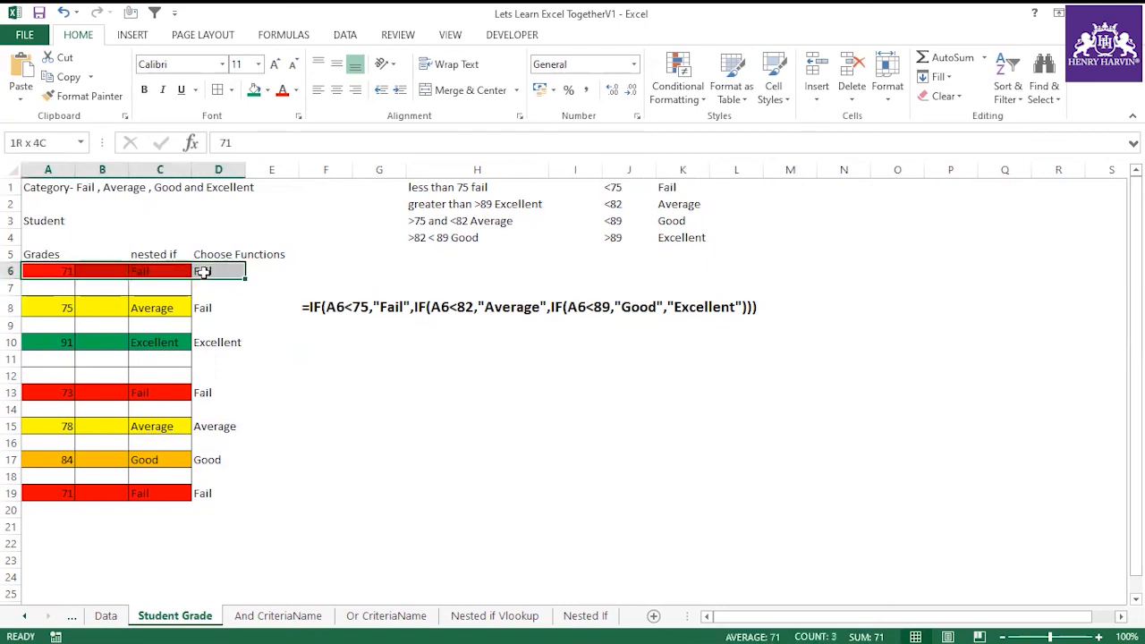
pyautogui.click(267, 90)
pyautogui.click(268, 221)
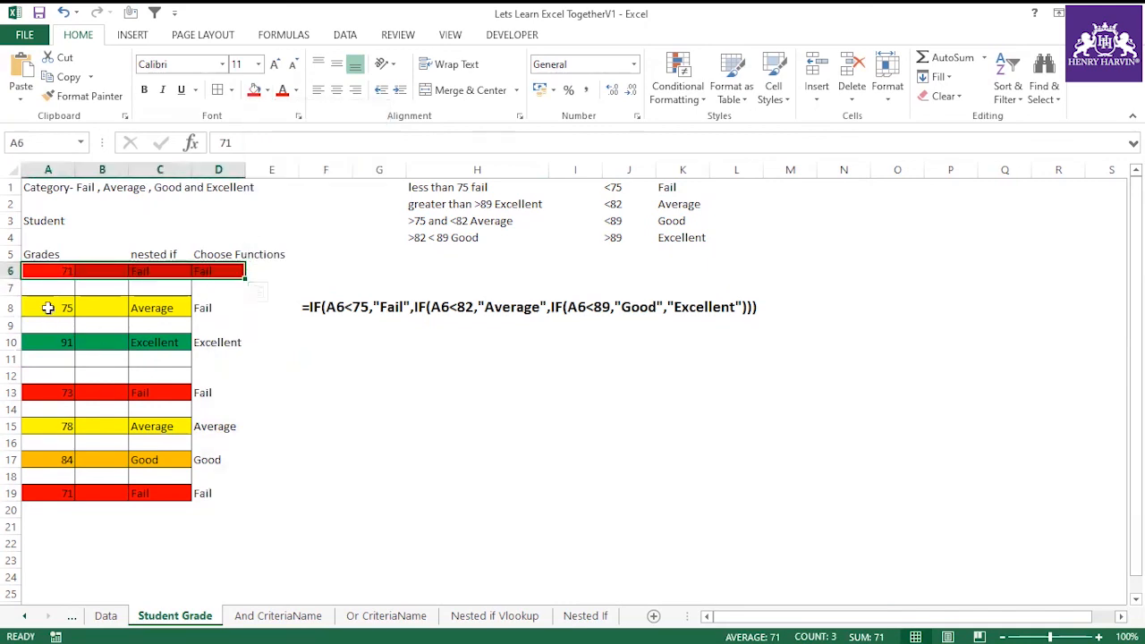
# Step: Compare the first condition of the nested IF in C8 with the A8>0 test of the CHOOSE formula in D8
pyautogui.click(48, 307)
pyautogui.click(145, 306)
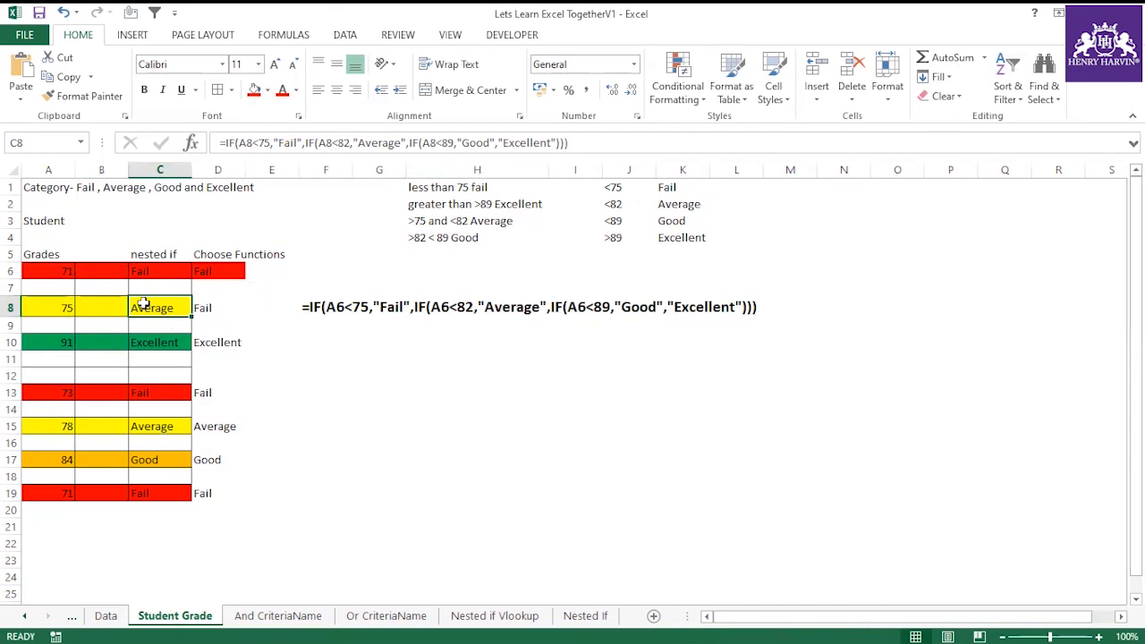
pyautogui.doubleClick(266, 143)
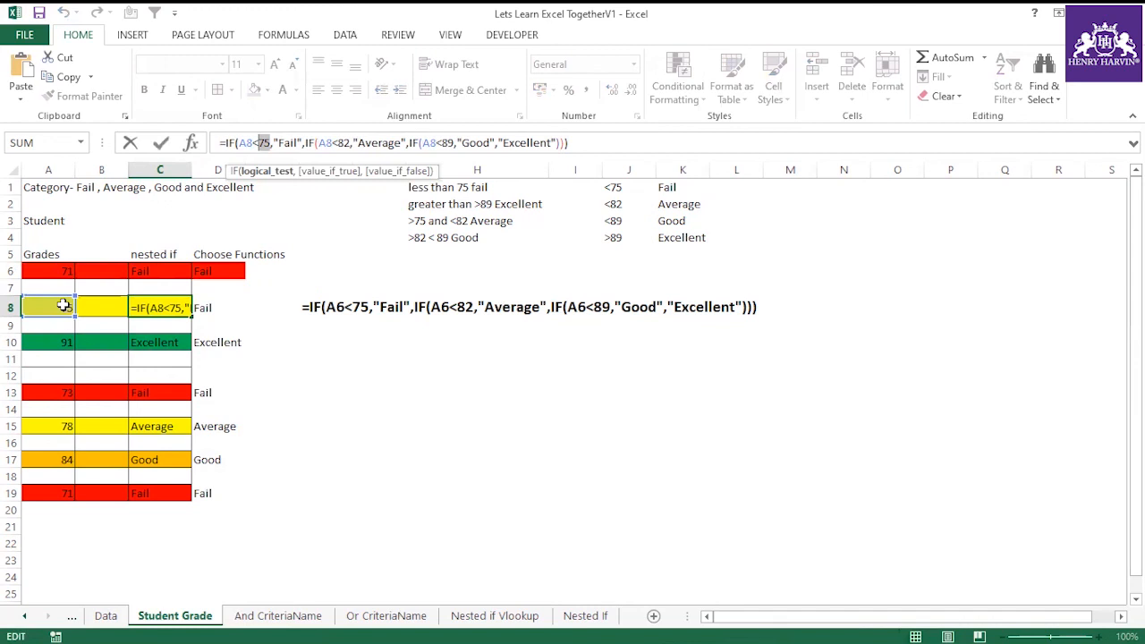
pyautogui.press('Escape')
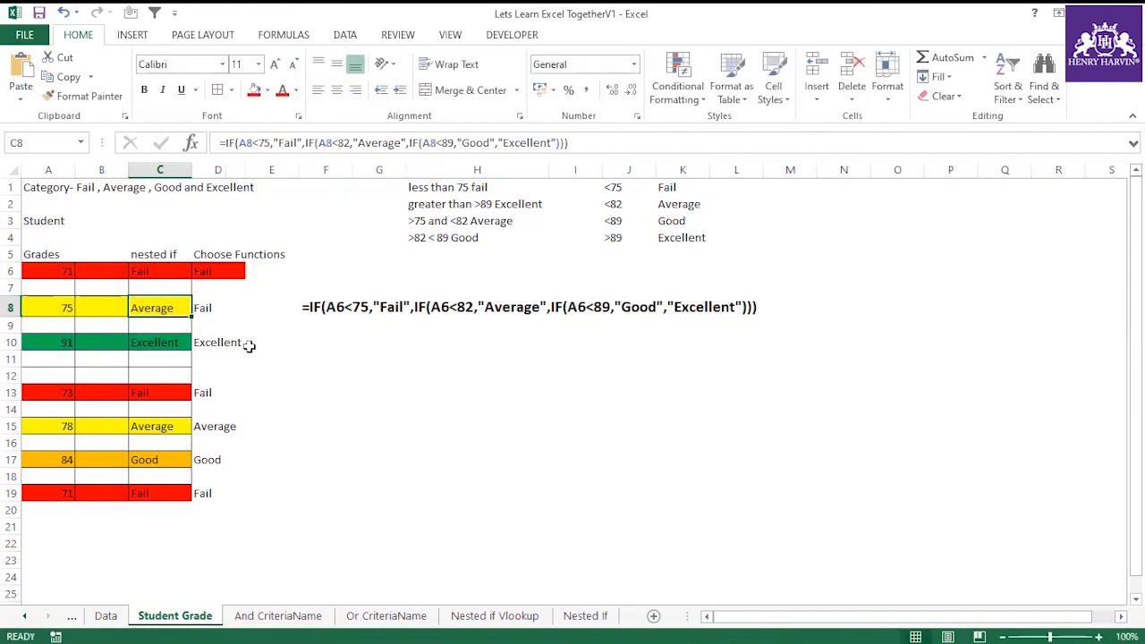
pyautogui.click(72, 307)
pyautogui.click(136, 305)
pyautogui.click(202, 306)
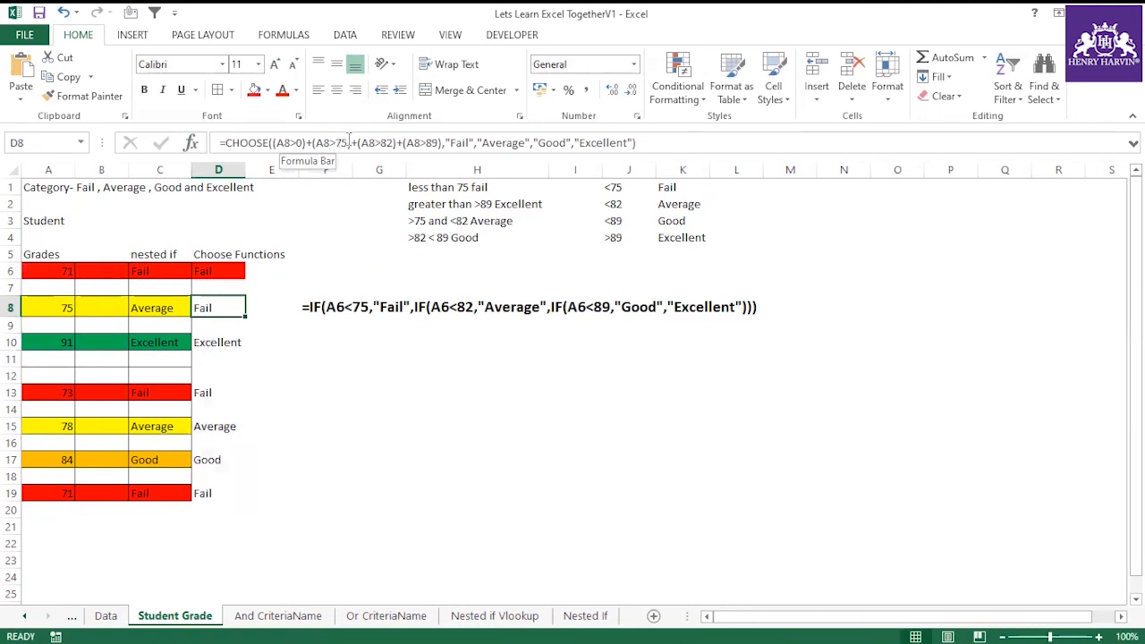
pyautogui.click(308, 143)
pyautogui.moveTo(302, 143); pyautogui.dragTo(278, 144)
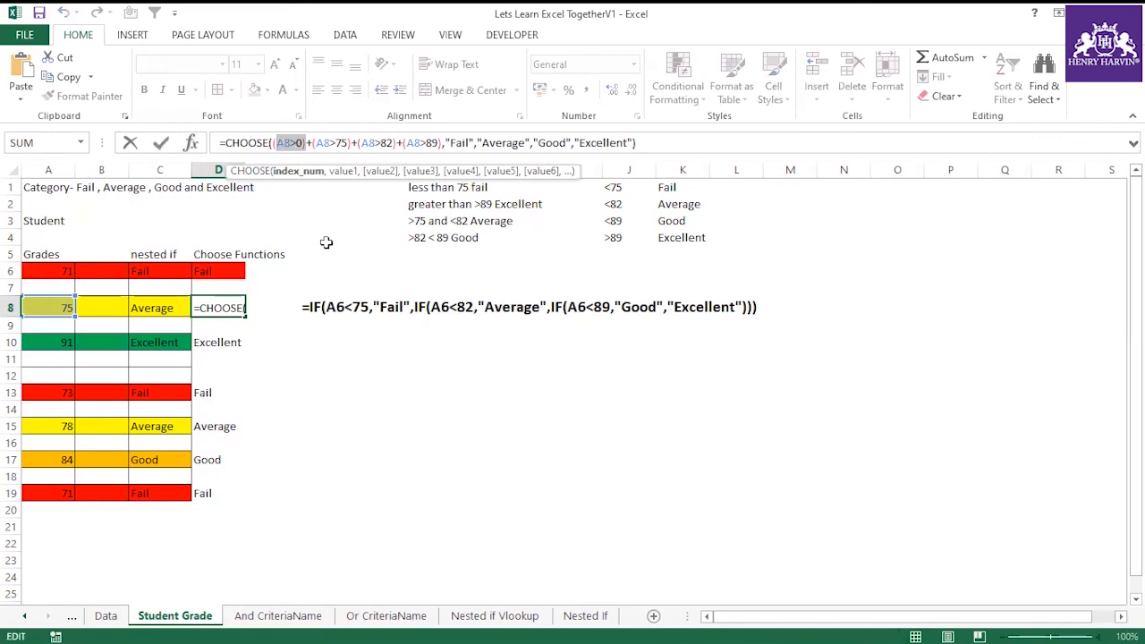
pyautogui.hotkey('ctrl', 'Return')
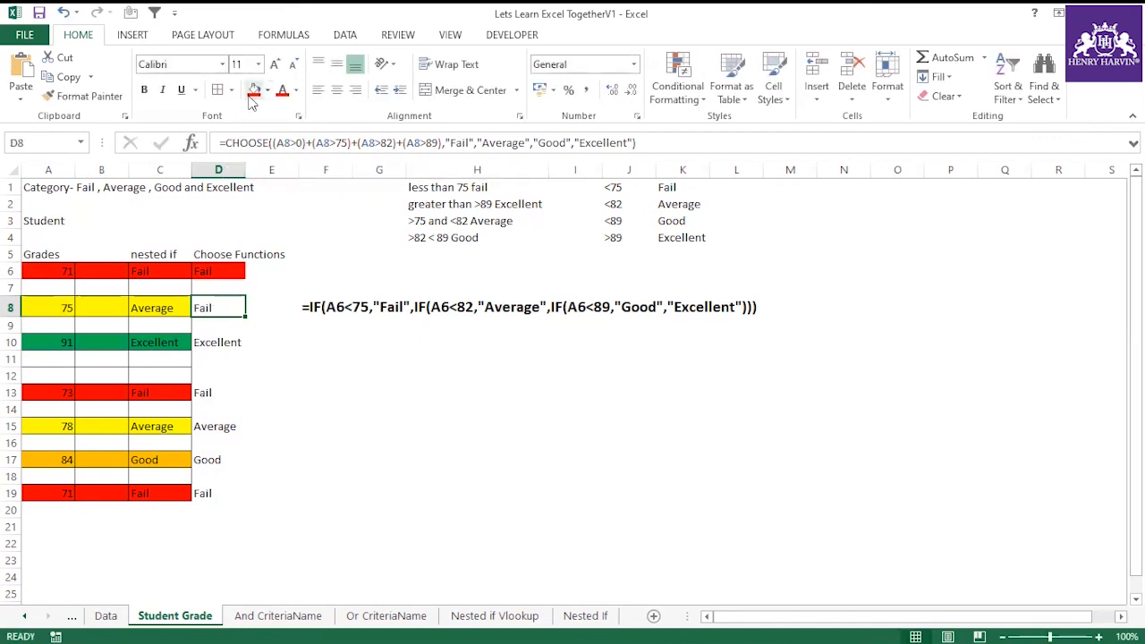
# Step: Fill the CHOOSE results D8 and D13 with red and D10 with green
pyautogui.click(215, 271)
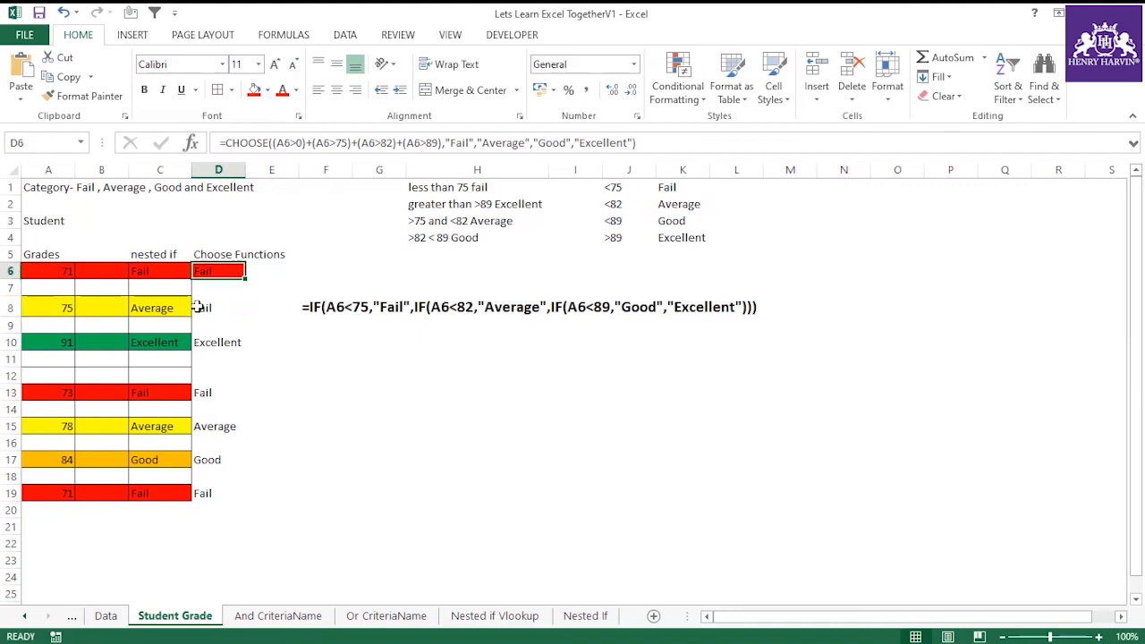
pyautogui.click(199, 306)
pyautogui.click(253, 93)
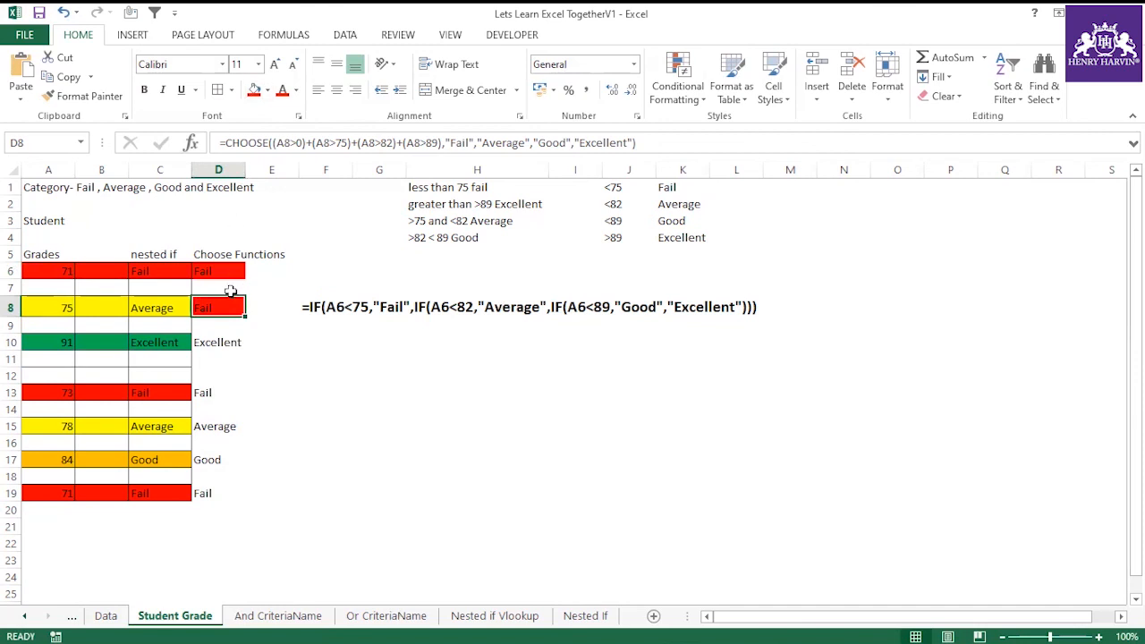
pyautogui.click(214, 341)
pyautogui.click(271, 93)
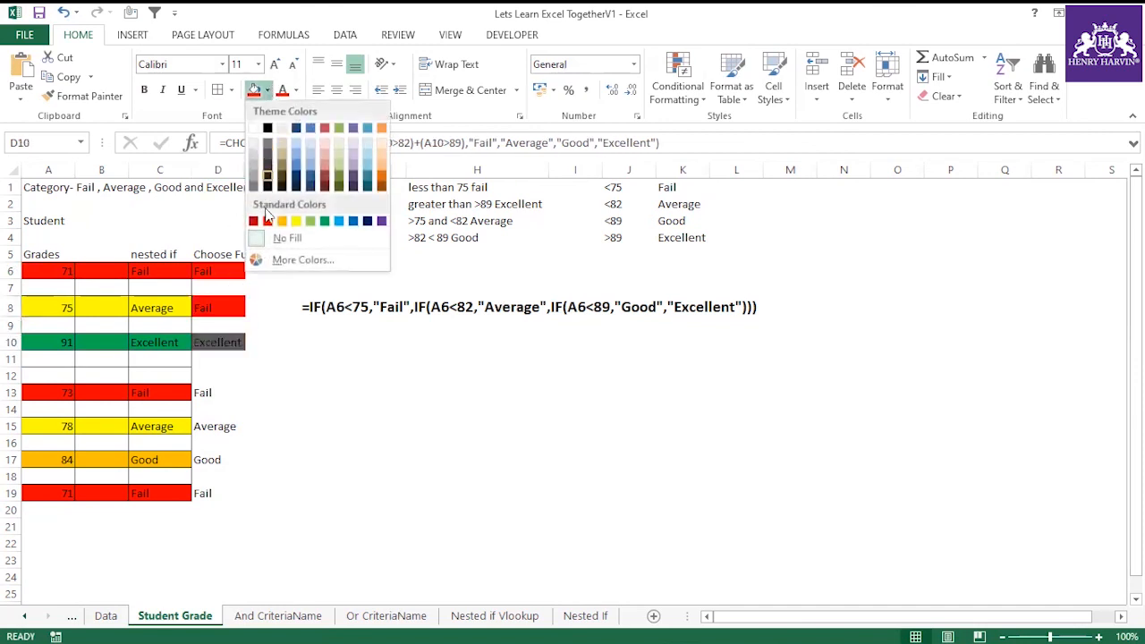
pyautogui.click(326, 225)
pyautogui.click(218, 390)
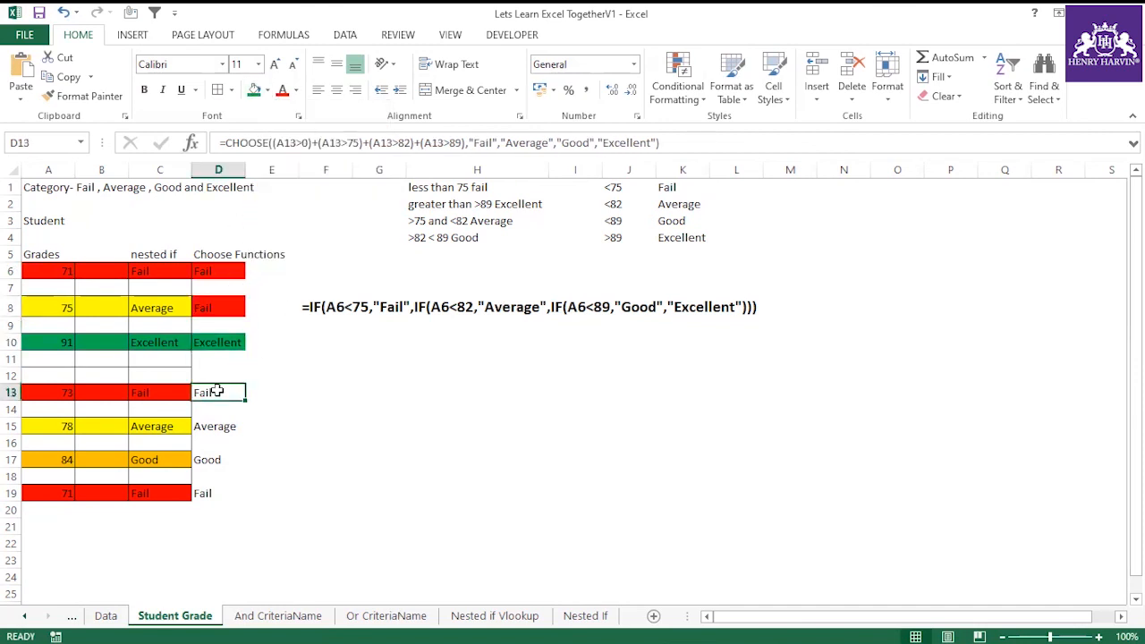
pyautogui.click(267, 90)
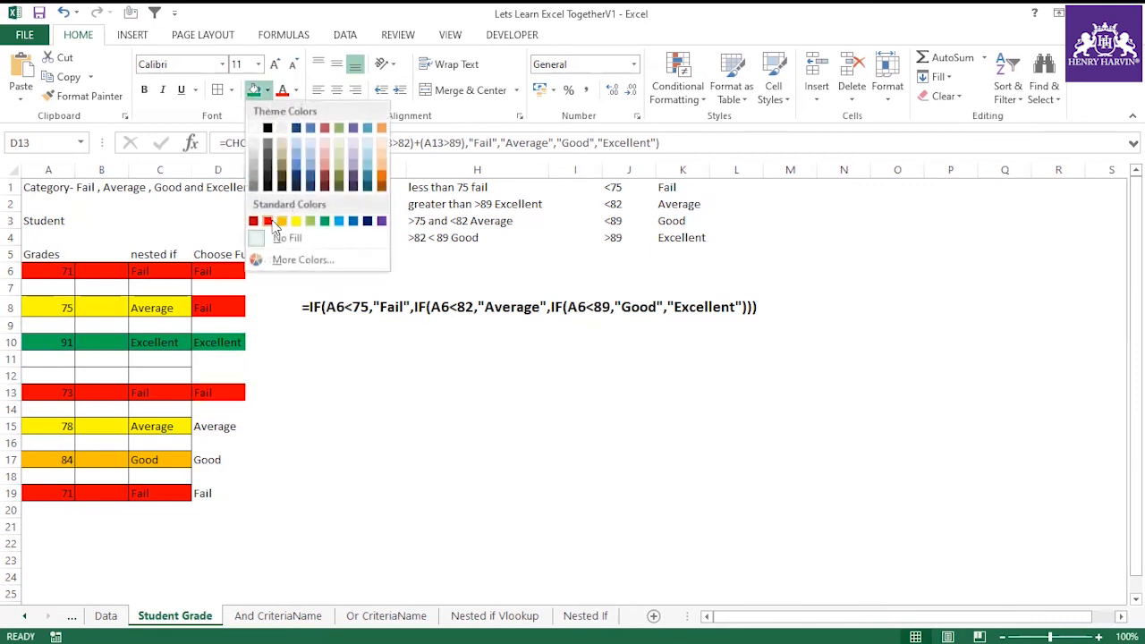
pyautogui.click(270, 226)
# Step: Fill the CHOOSE result D15 with yellow, D17 with orange and D19 with red
pyautogui.click(227, 427)
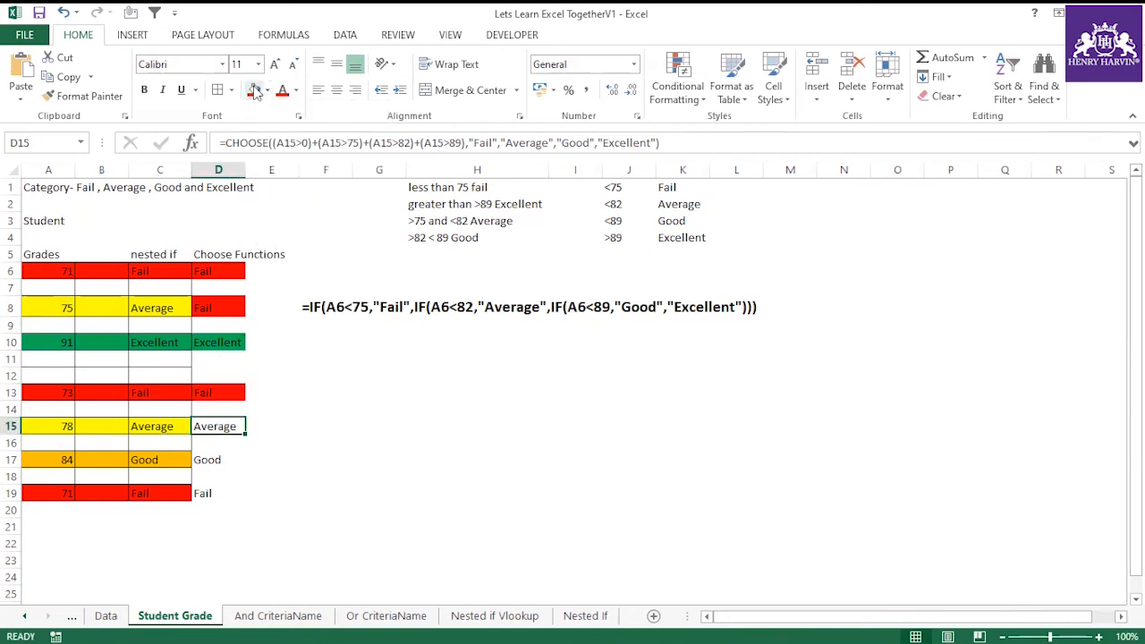
pyautogui.click(278, 99)
pyautogui.hotkey('ctrl', 'z')
pyautogui.click(266, 90)
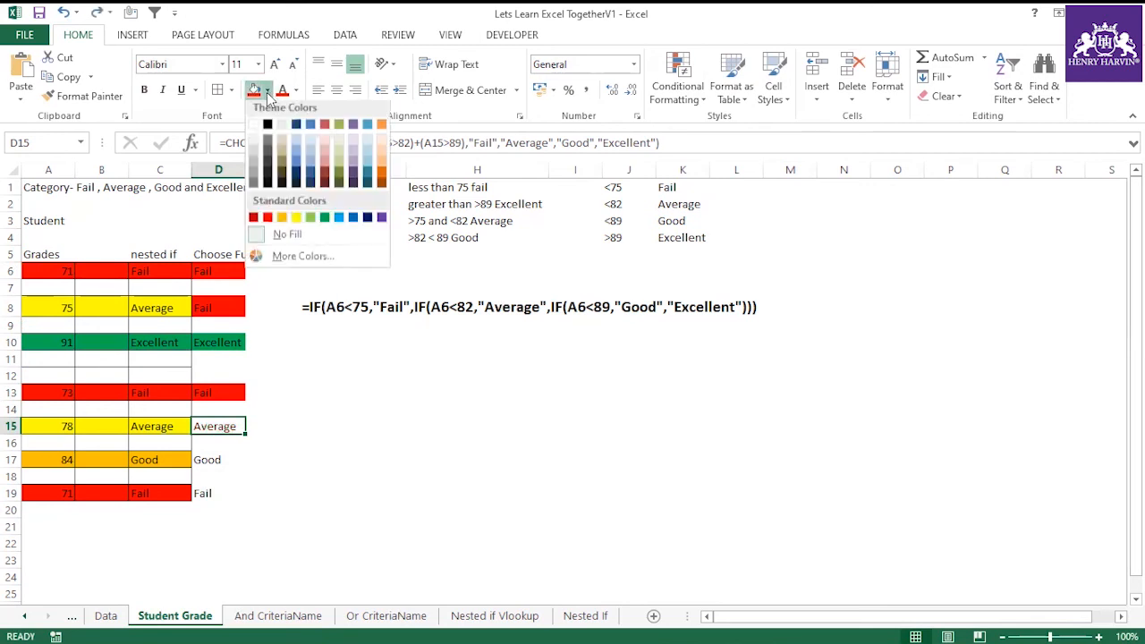
pyautogui.click(297, 220)
pyautogui.click(218, 459)
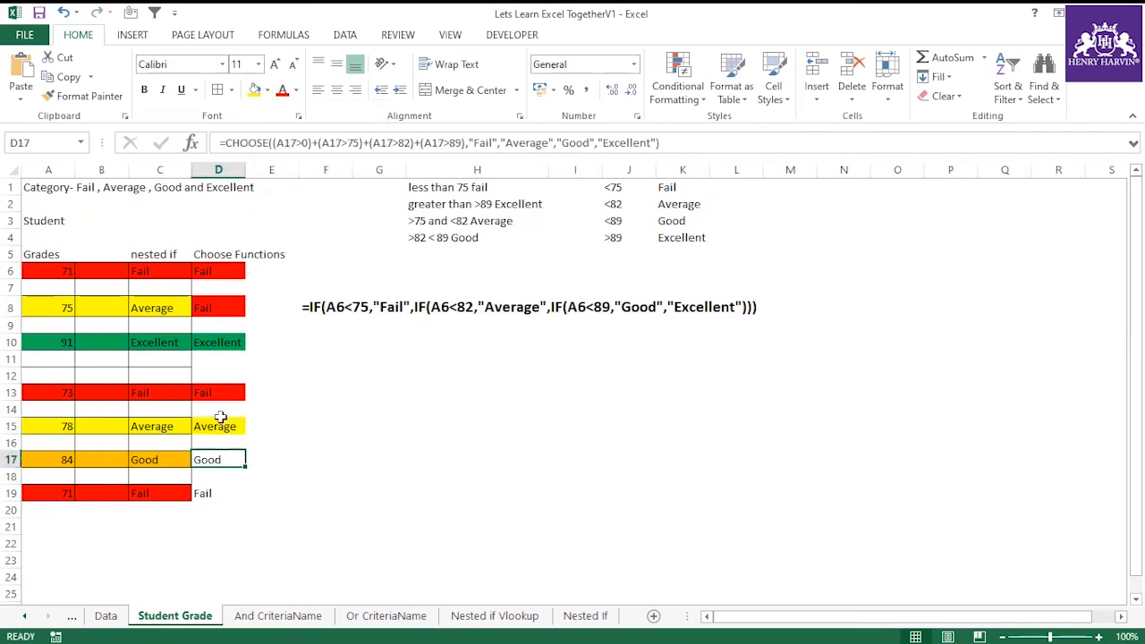
pyautogui.click(267, 90)
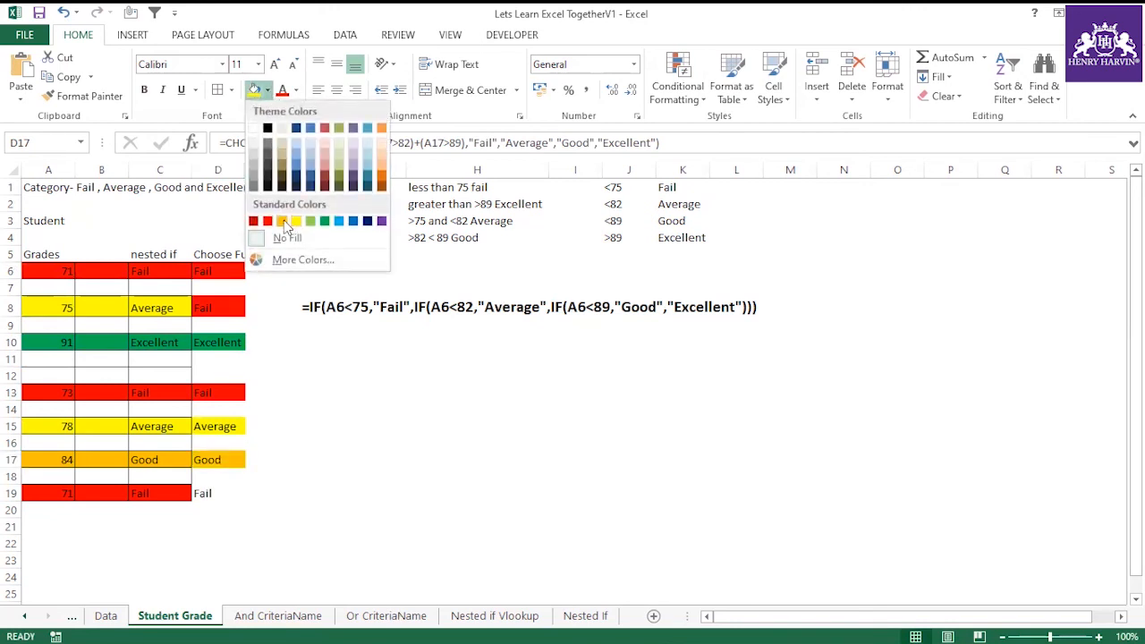
pyautogui.click(284, 221)
pyautogui.click(215, 493)
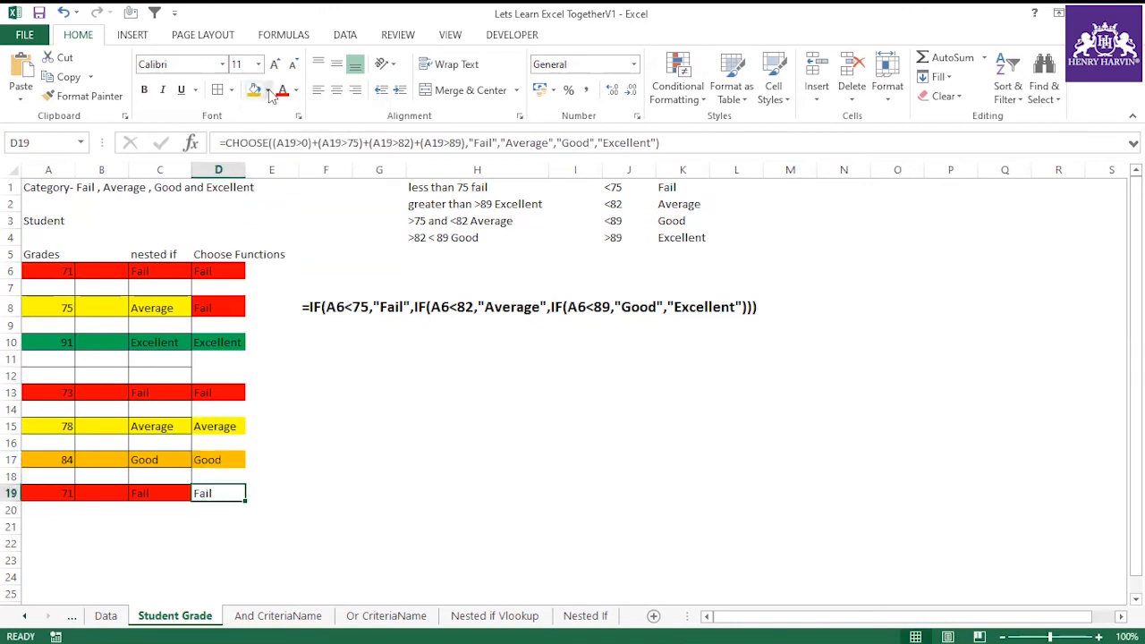
pyautogui.click(268, 90)
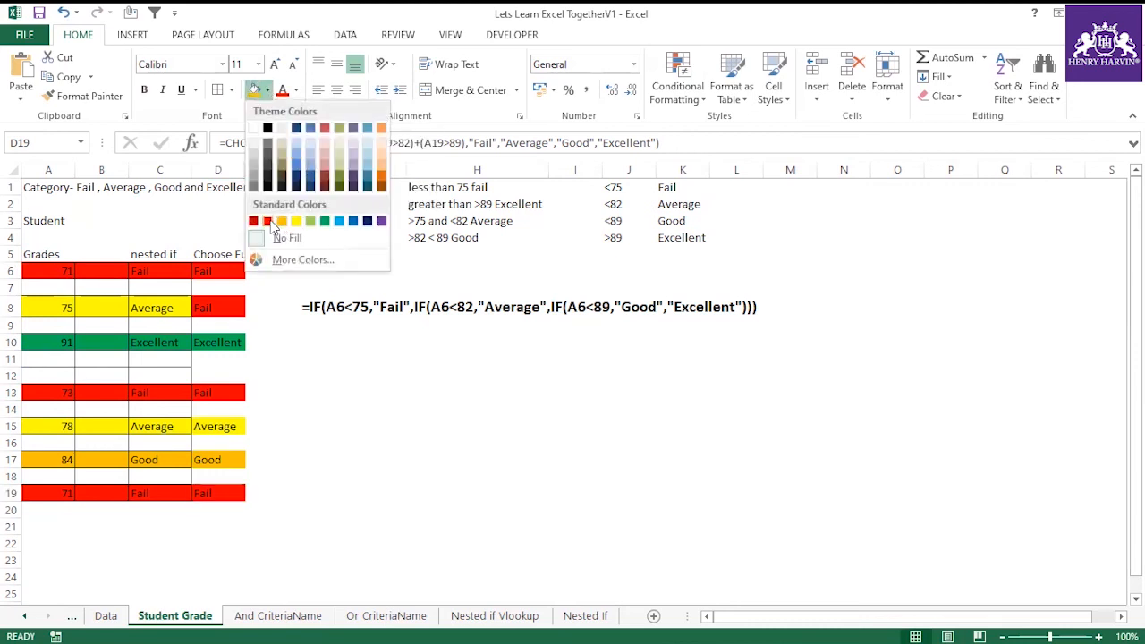
pyautogui.click(268, 220)
# Step: Compare the colour-coded nested IF and CHOOSE results row by row from row 6 to row 19
pyautogui.moveTo(173, 271); pyautogui.dragTo(214, 271)
pyautogui.click(177, 336)
pyautogui.click(176, 391)
pyautogui.click(159, 427)
pyautogui.moveTo(225, 436); pyautogui.dragTo(224, 440)
pyautogui.moveTo(160, 459); pyautogui.dragTo(216, 496)
pyautogui.click(276, 389)
# Step: Check the CHOOSE formula in D6 against the nested IF in C8 and the grade in A8
pyautogui.click(220, 272)
pyautogui.click(224, 258)
pyautogui.click(222, 269)
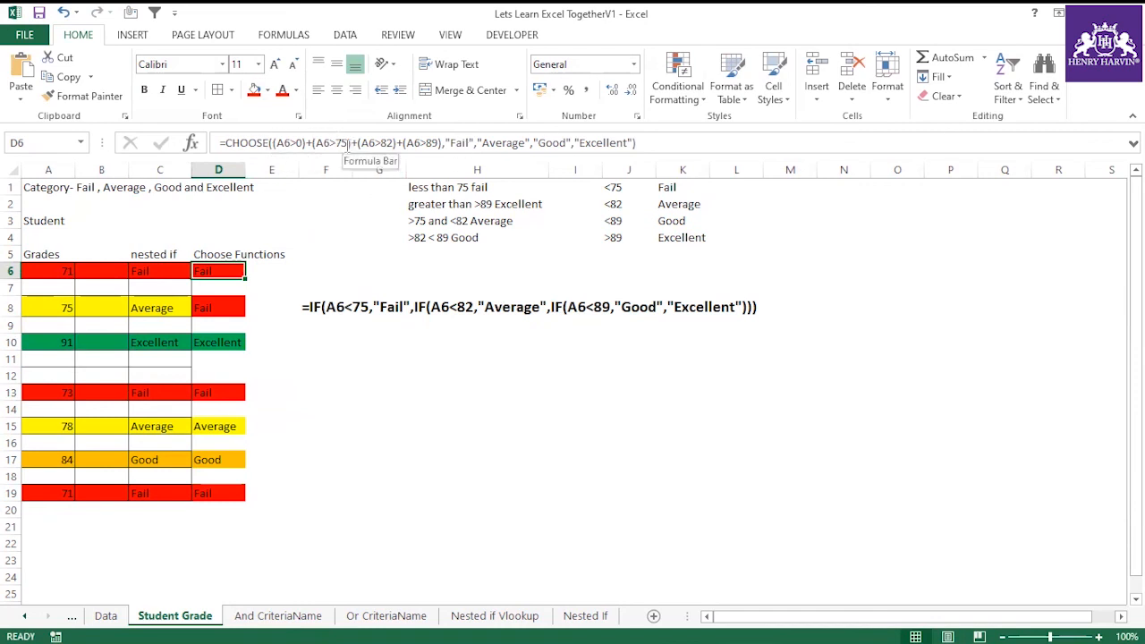
pyautogui.click(170, 308)
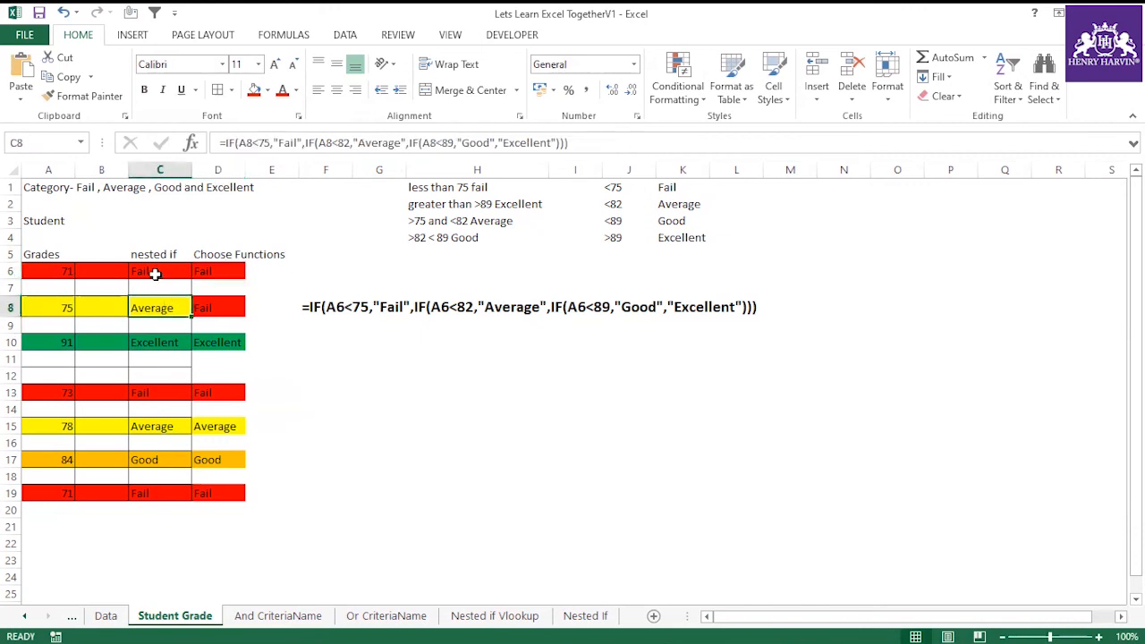
pyautogui.moveTo(156, 254); pyautogui.dragTo(156, 338)
pyautogui.click(157, 308)
pyautogui.click(68, 308)
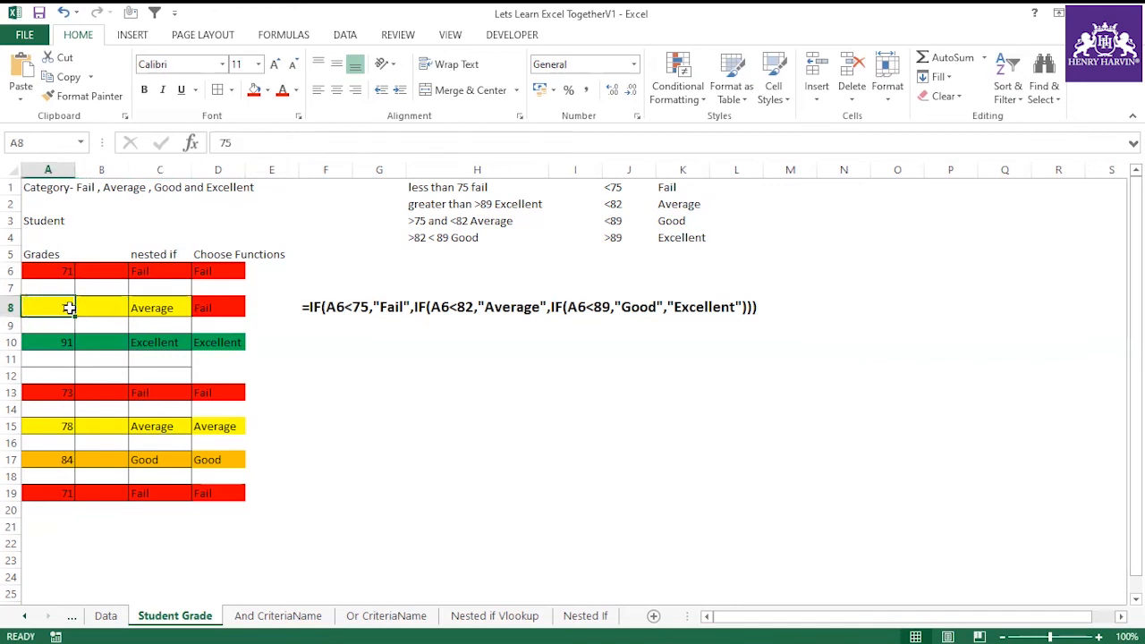
pyautogui.click(151, 307)
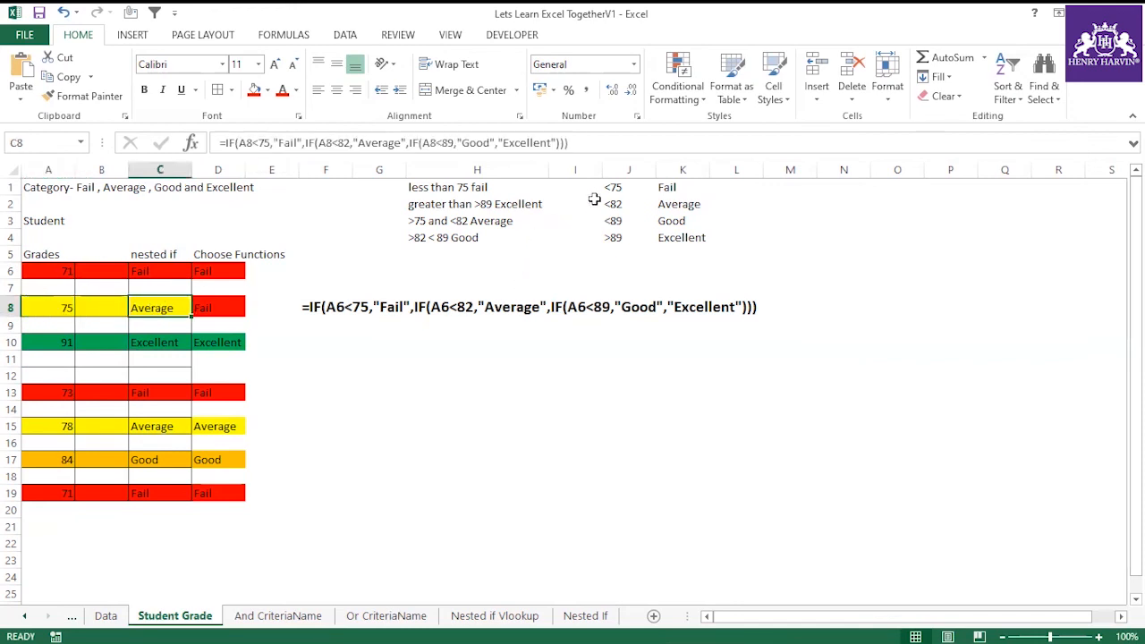
# Step: Review the criteria in J1:J4 against the results in C6:D19 and the formulas in D6, C6 and F8
pyautogui.moveTo(609, 185); pyautogui.dragTo(619, 235)
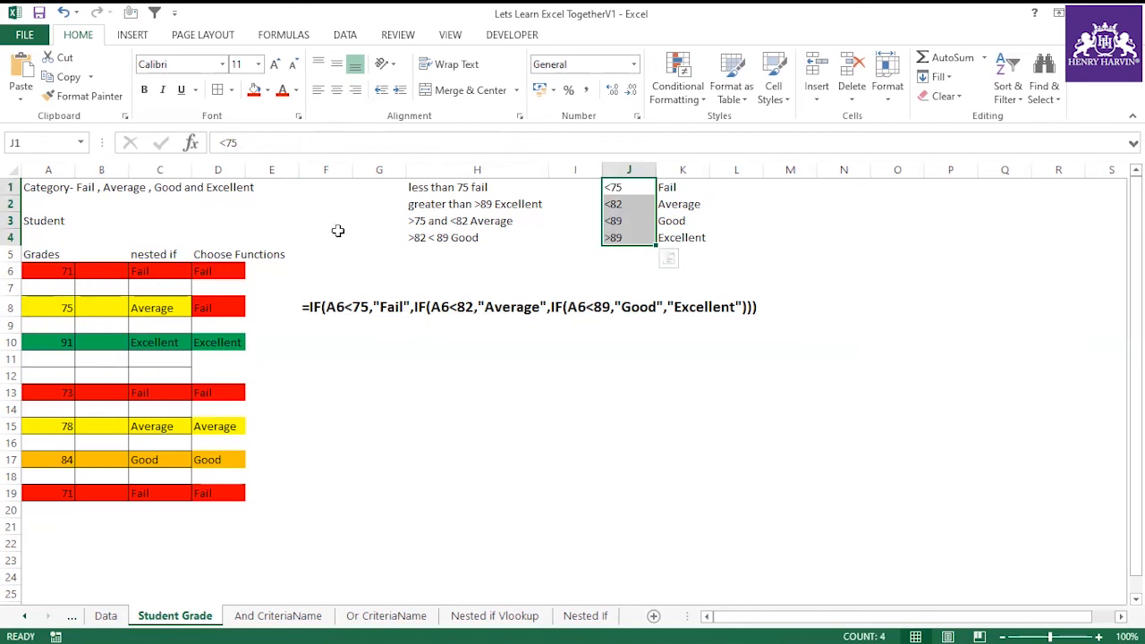
pyautogui.moveTo(164, 268); pyautogui.dragTo(211, 490)
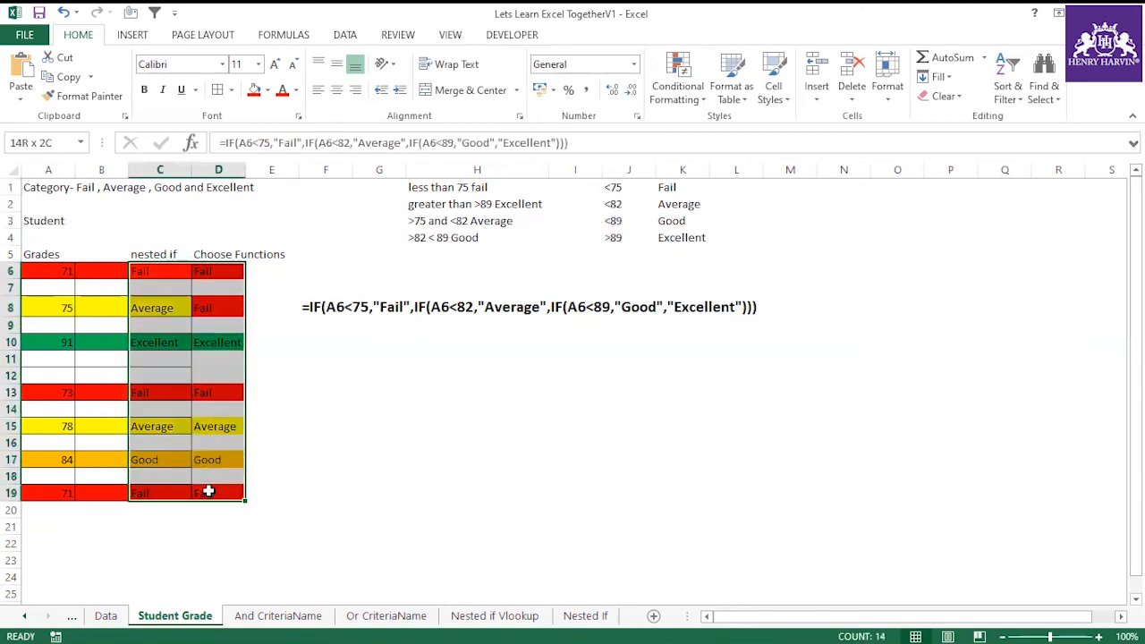
pyautogui.click(272, 375)
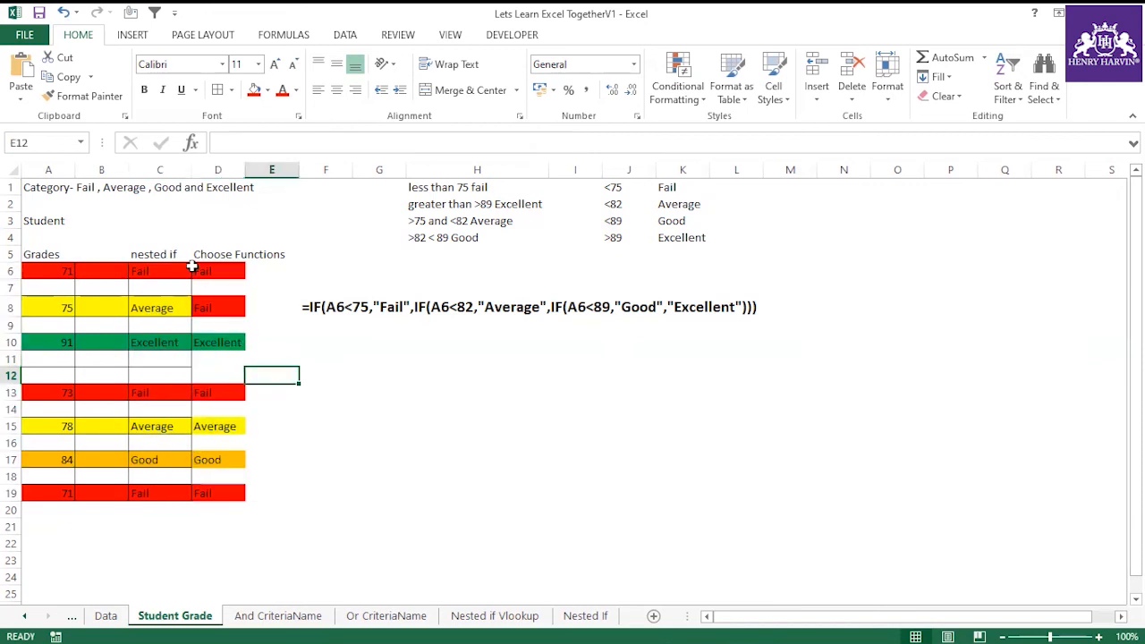
pyautogui.click(195, 270)
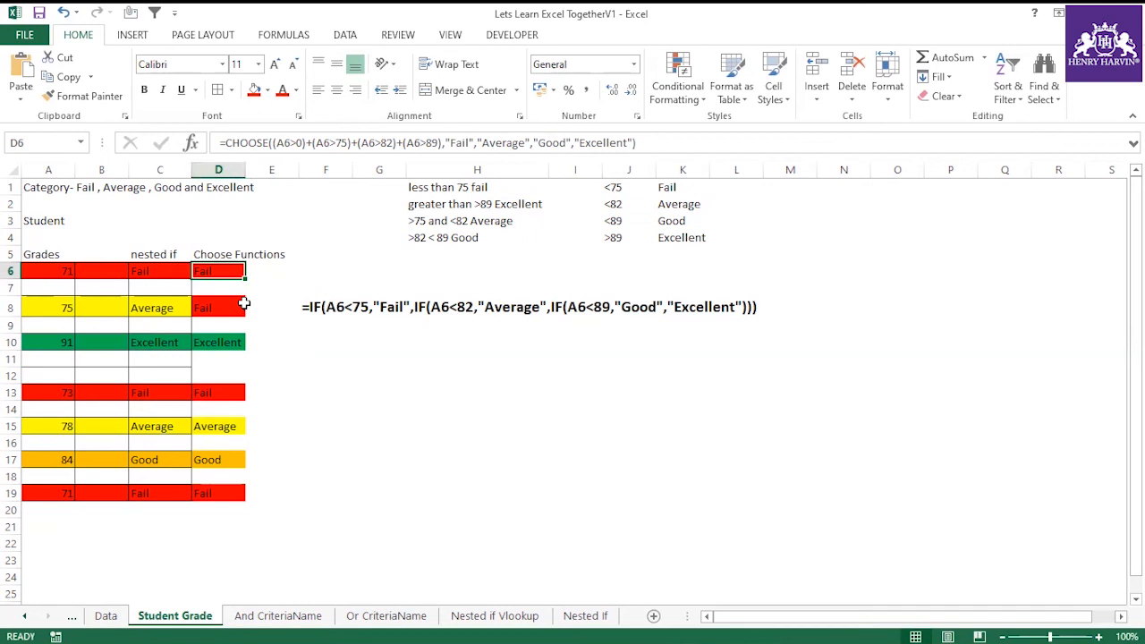
pyautogui.click(155, 270)
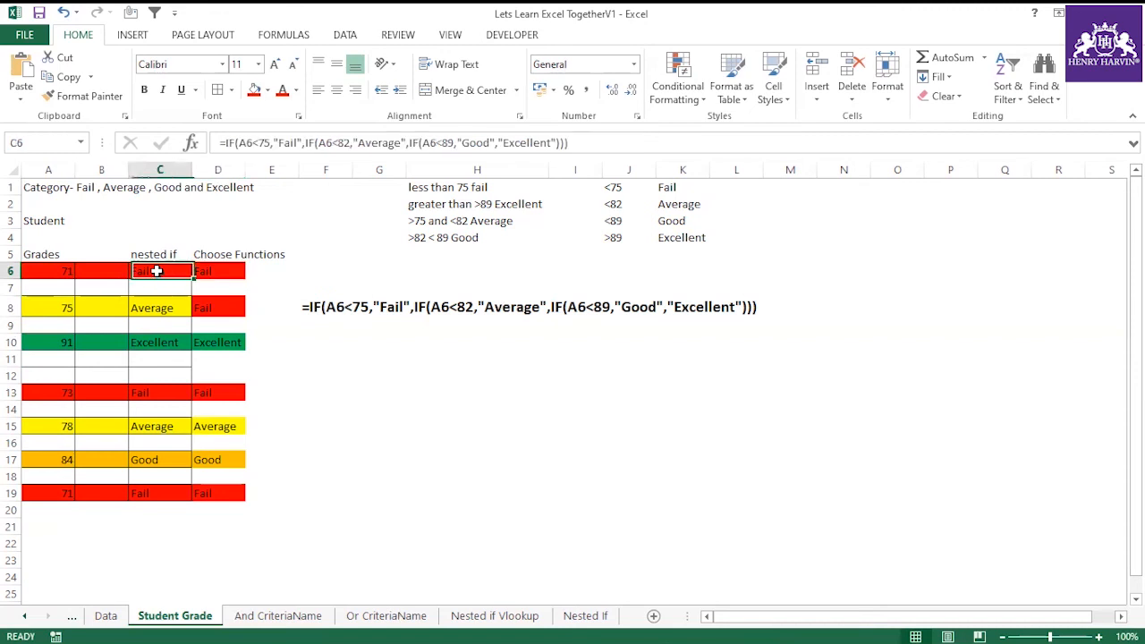
pyautogui.click(305, 307)
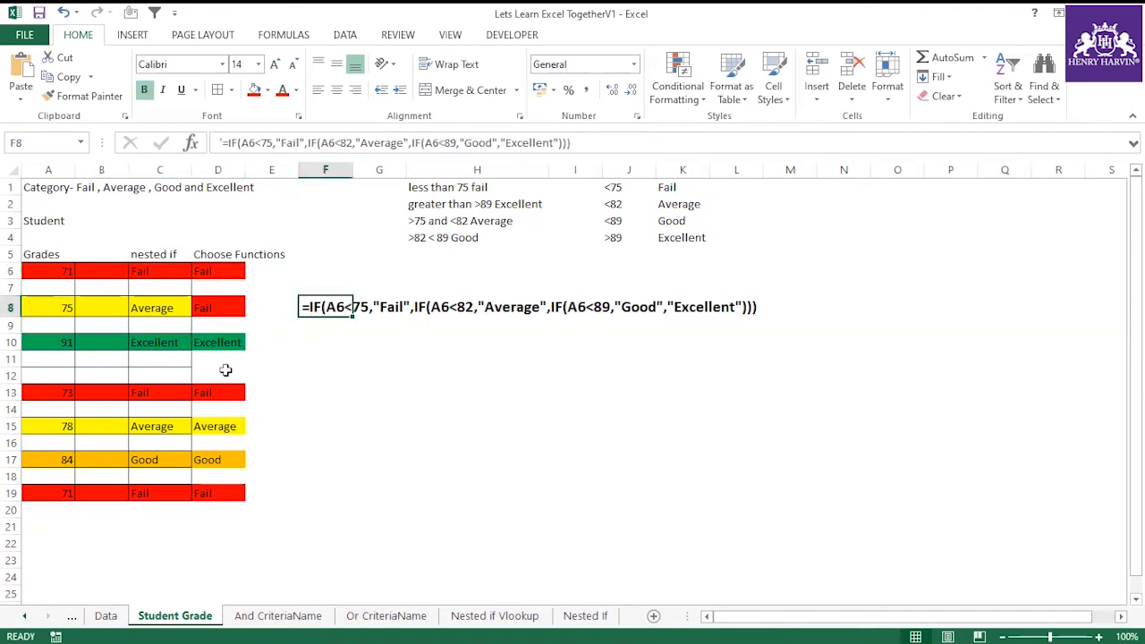
pyautogui.click(283, 381)
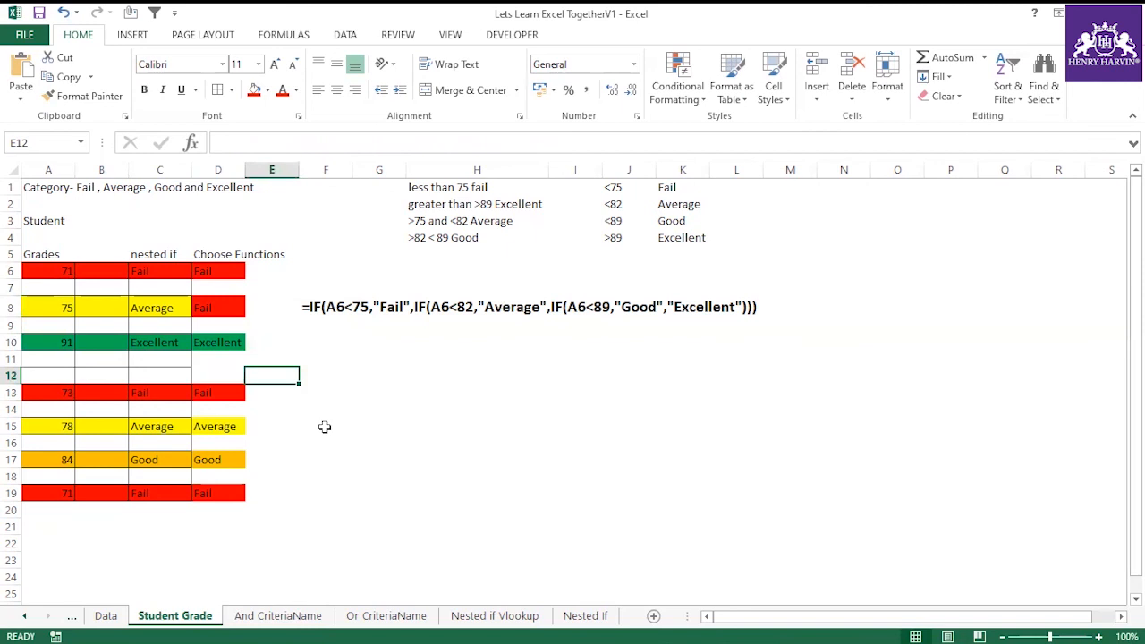